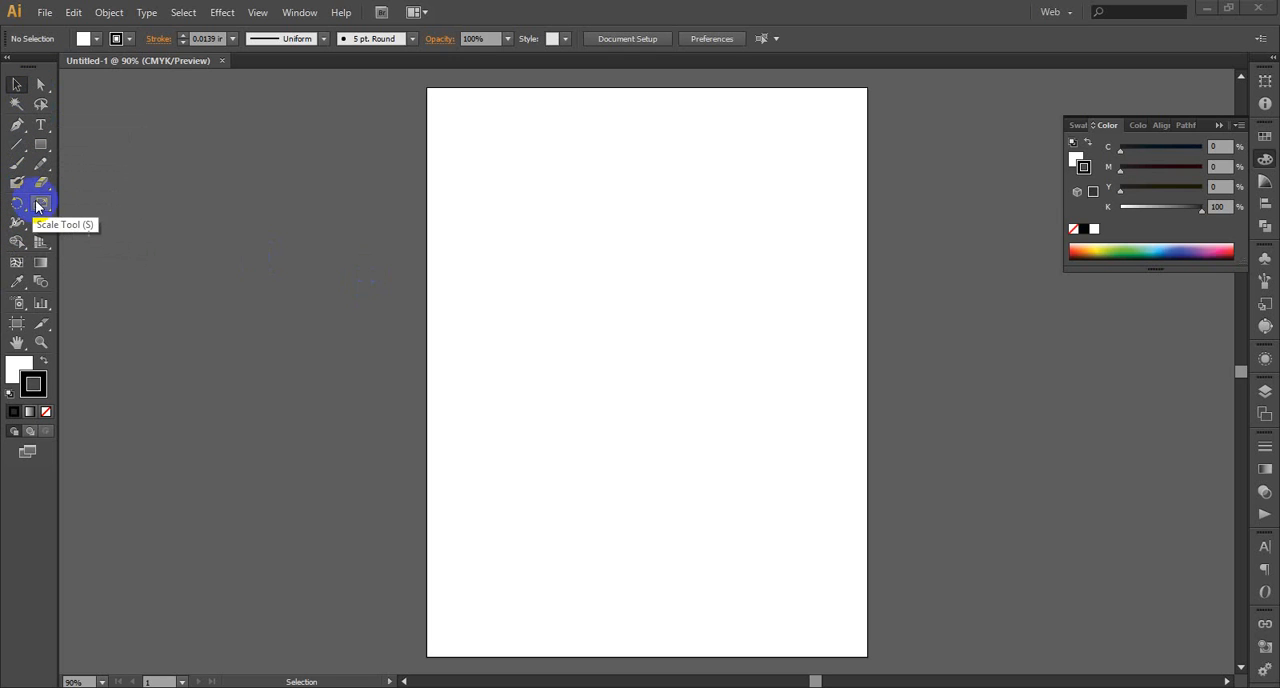
pyautogui.click(25, 245)
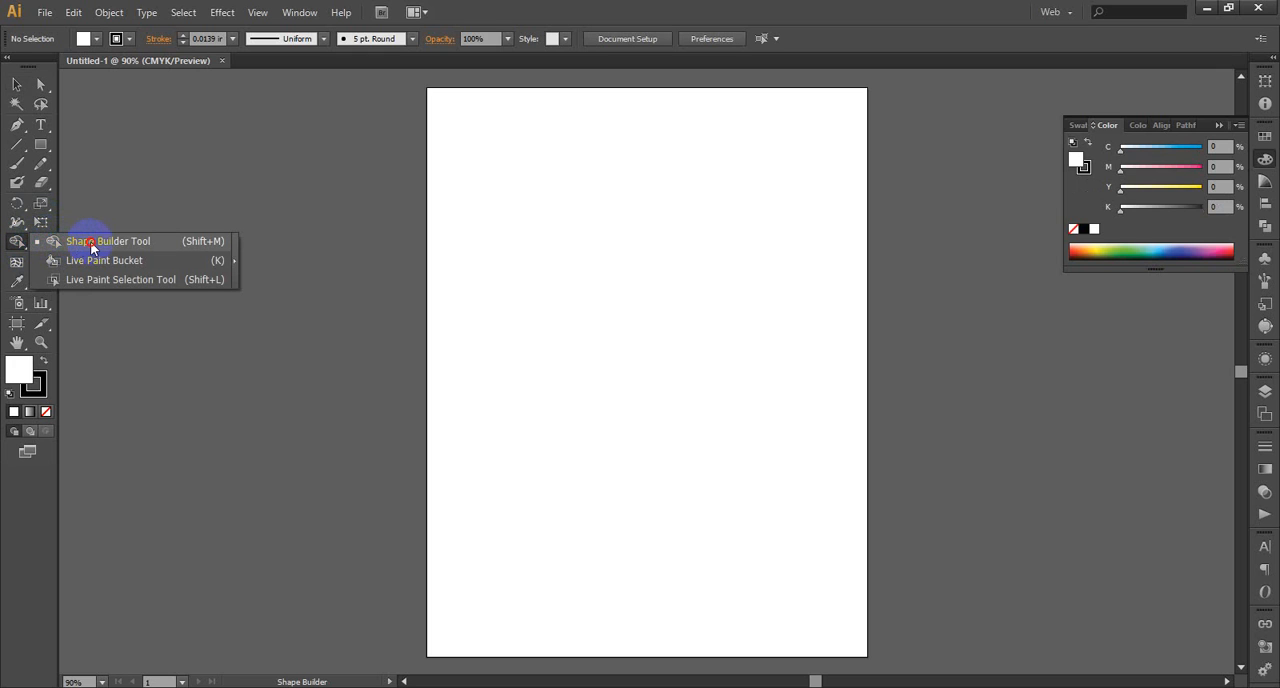
pyautogui.click(90, 241)
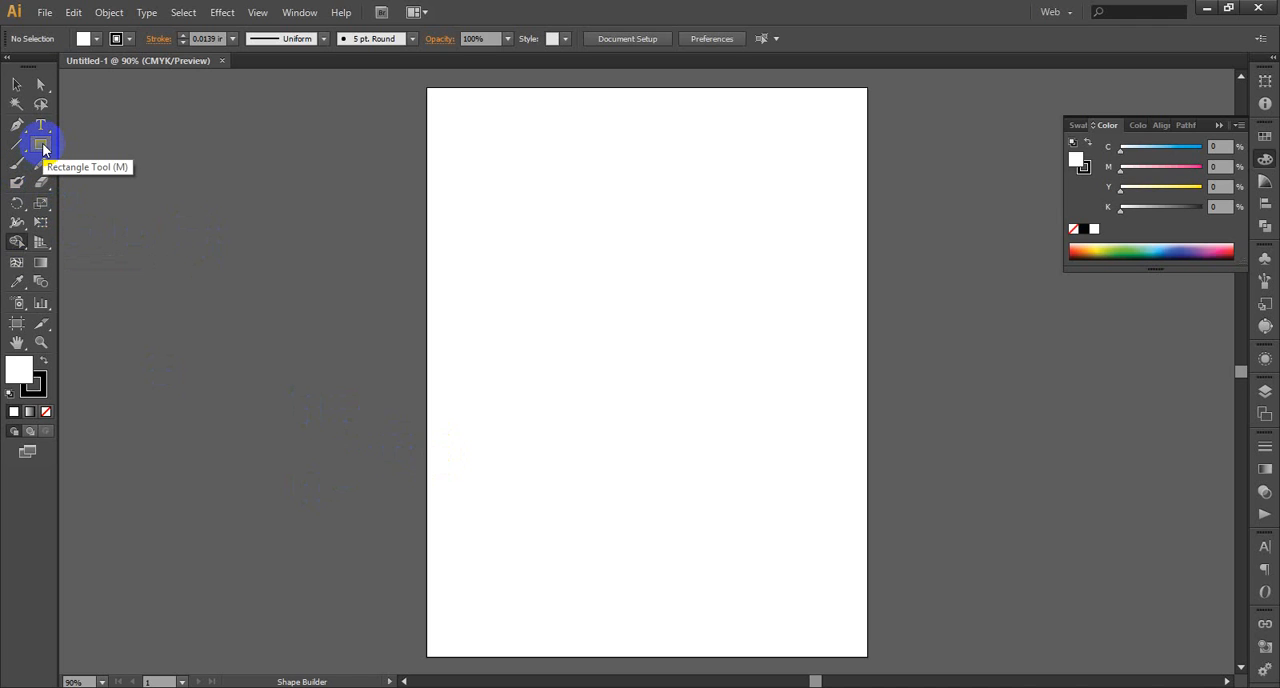
# Draw a rectangle about 293 by 240 pt in the upper part of the artboard and fill it with blue
pyautogui.moveTo(43, 149); pyautogui.dragTo(113, 143)
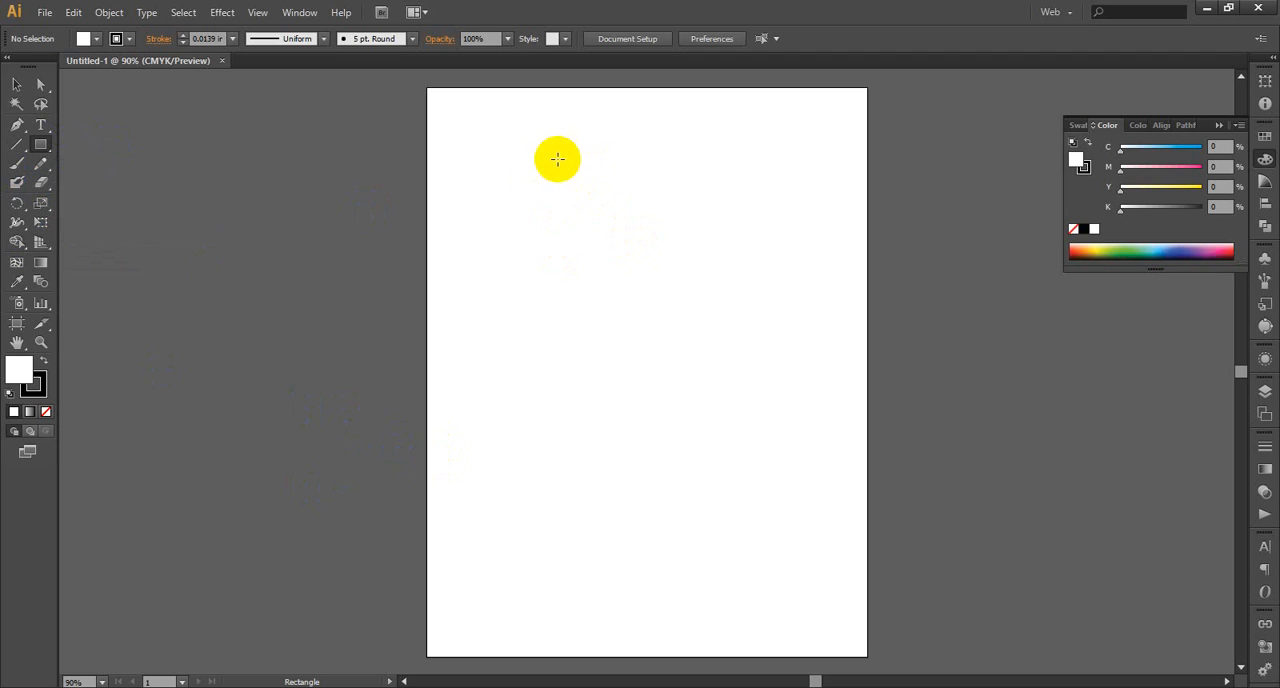
pyautogui.moveTo(557, 159)
pyautogui.mouseDown()
pyautogui.moveTo(691, 297)
pyautogui.moveTo(780, 317)
pyautogui.moveTo(786, 331)
pyautogui.moveTo(791, 303)
pyautogui.moveTo(854, 340)
pyautogui.moveTo(804, 321)
pyautogui.moveTo(769, 332)
pyautogui.mouseUp()
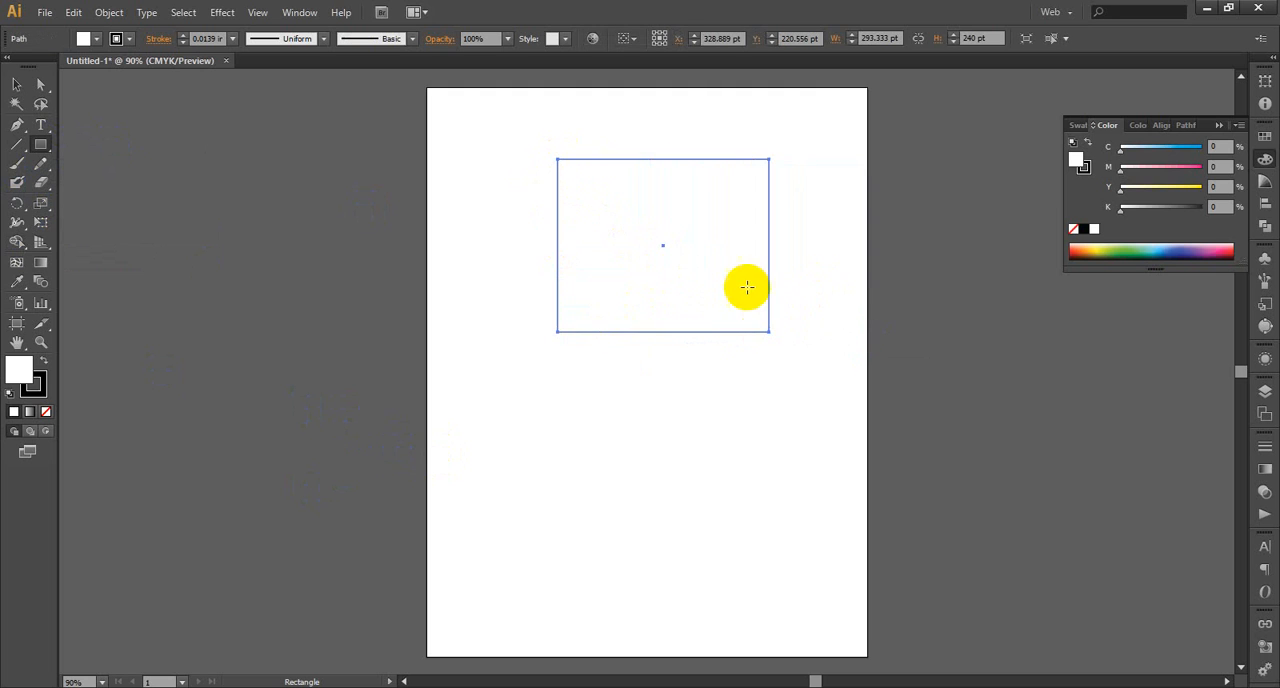
pyautogui.click(15, 369)
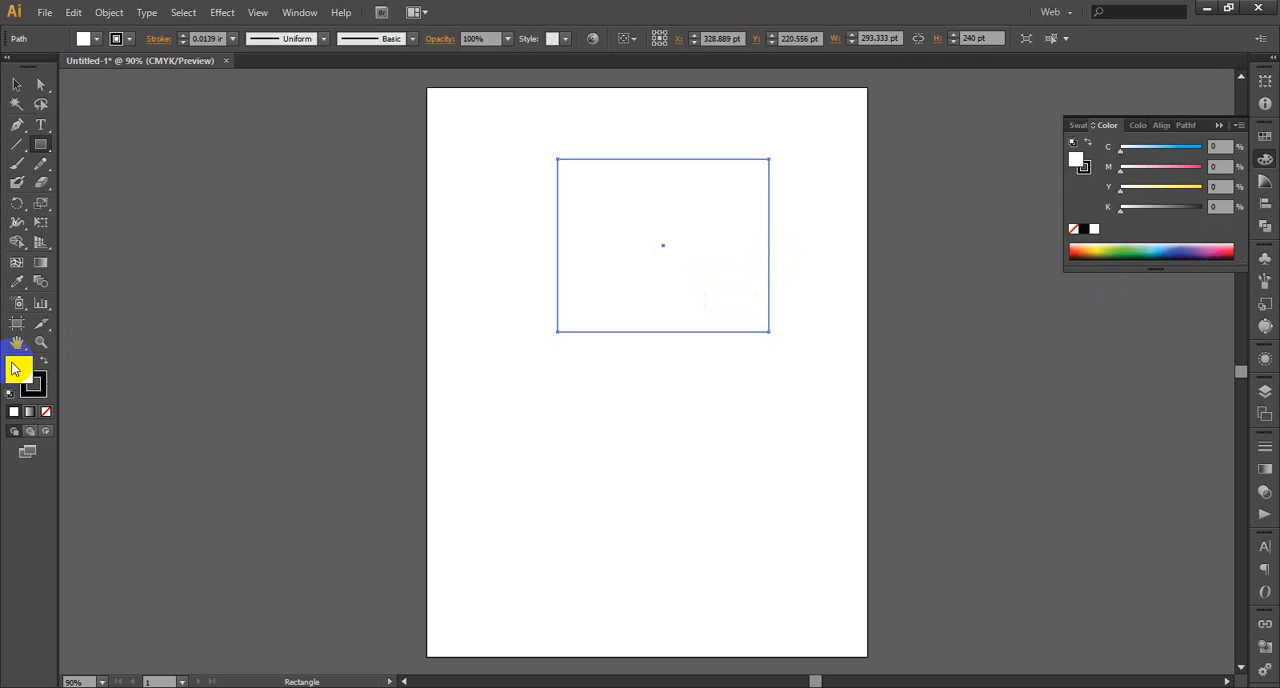
pyautogui.click(1157, 247)
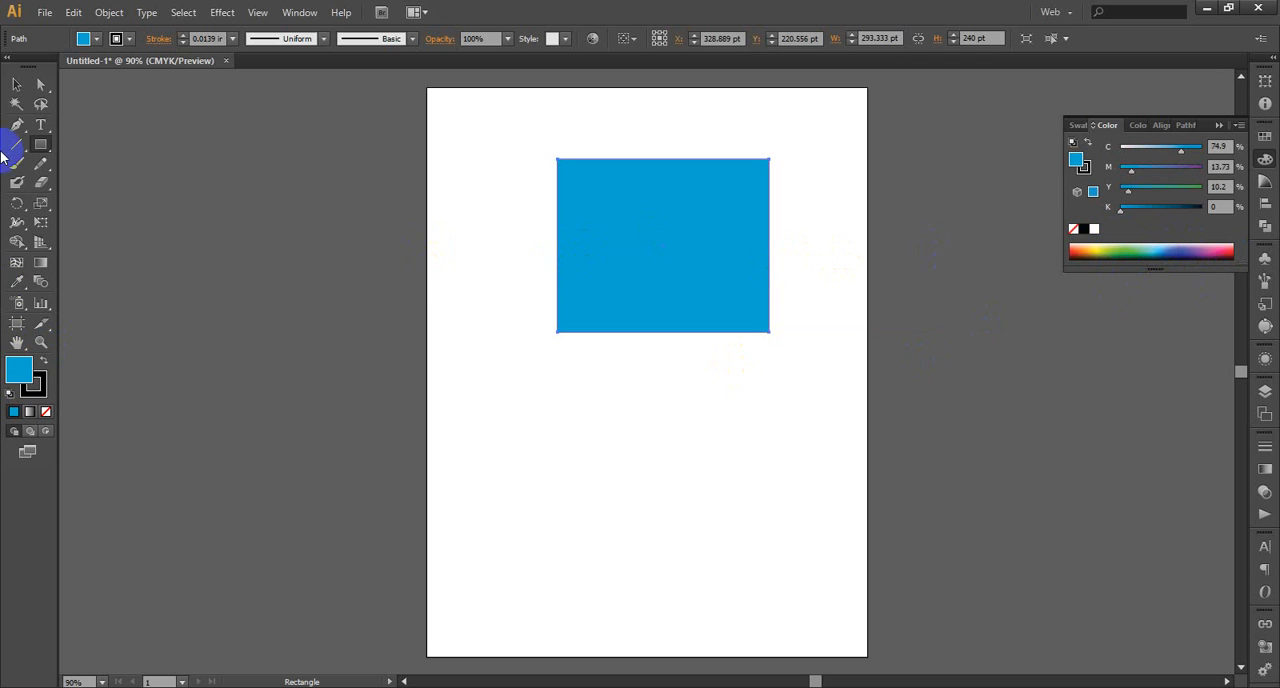
# Duplicate the blue rectangle straight upward so the copy sits above the original
pyautogui.click(16, 84)
pyautogui.click(788, 364)
pyautogui.click(739, 296)
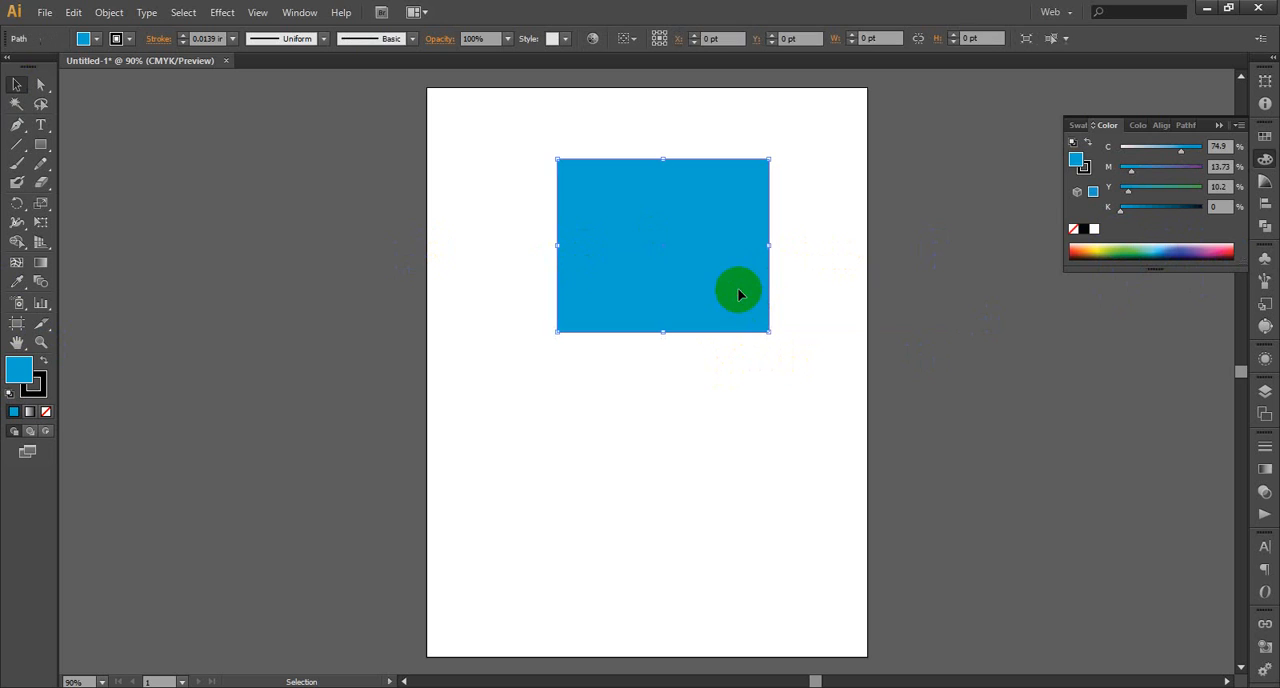
pyautogui.moveTo(716, 281); pyautogui.dragTo(716, 163)
pyautogui.scroll(3, 748, 490)
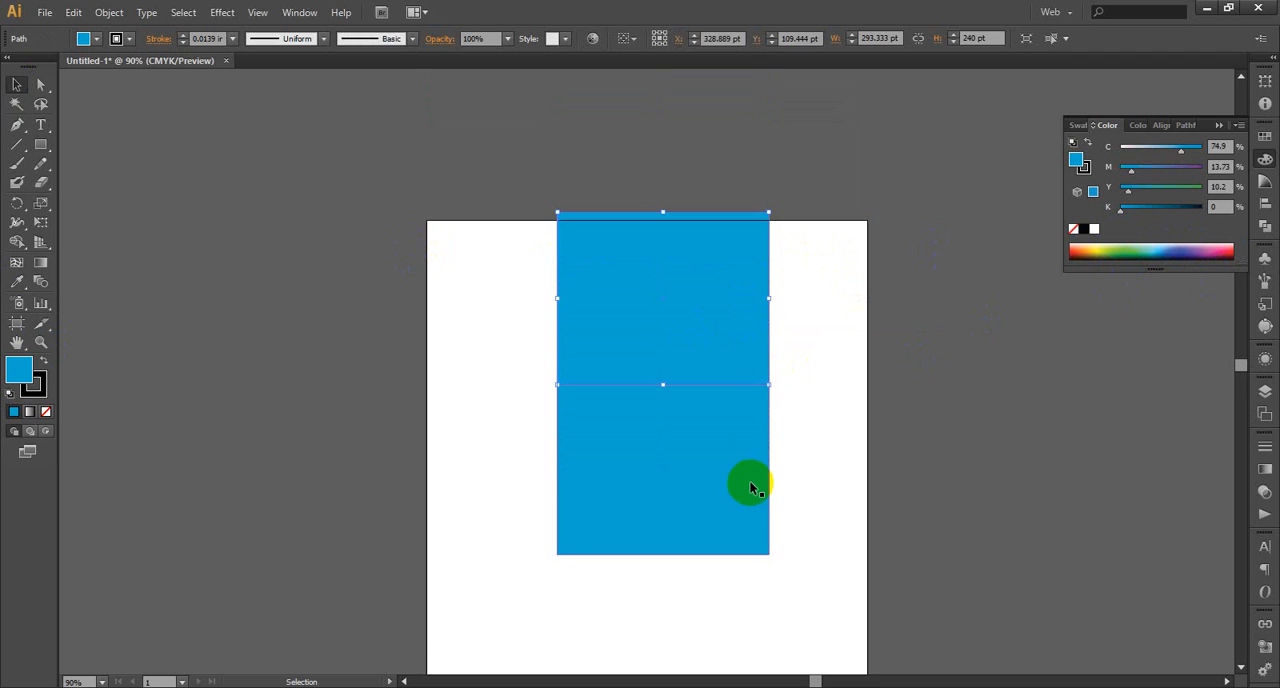
# Move both rectangles down onto the artboard and nudge the upper one up to the lower one's top edge
pyautogui.moveTo(430, 323); pyautogui.dragTo(591, 496)
pyautogui.moveTo(669, 414); pyautogui.dragTo(676, 486)
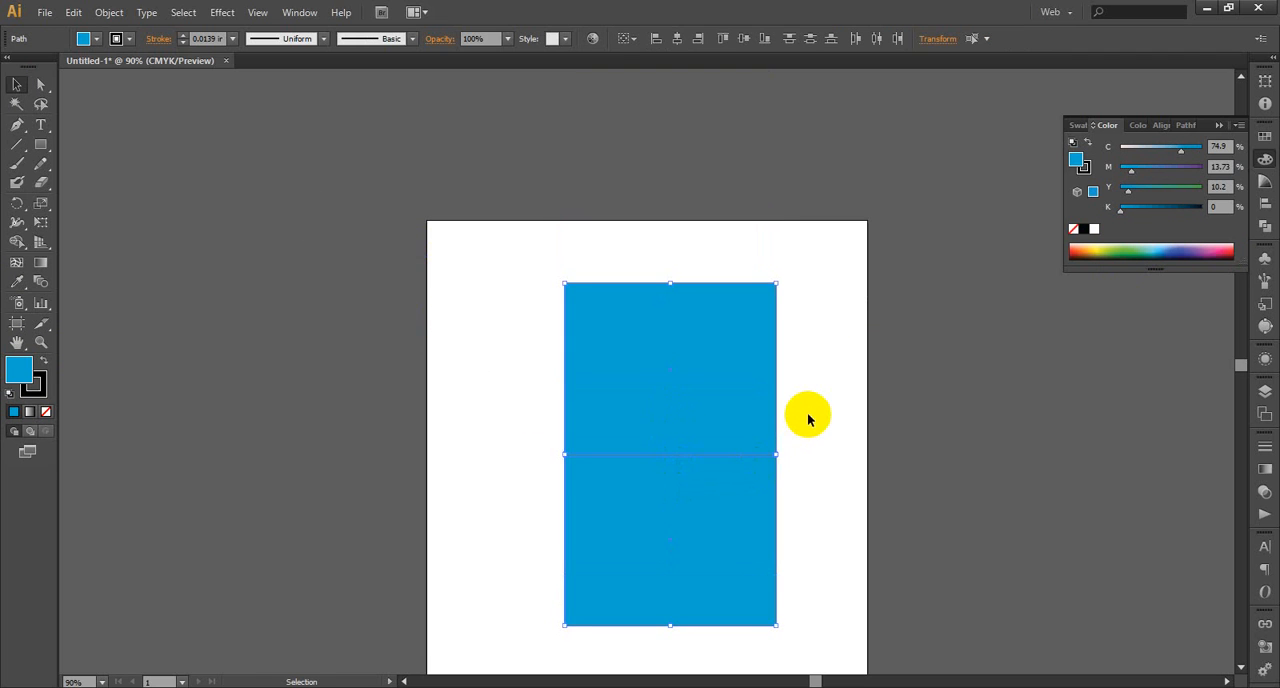
pyautogui.click(778, 412)
pyautogui.moveTo(768, 410)
pyautogui.mouseDown()
pyautogui.moveTo(766, 399)
pyautogui.moveTo(785, 426)
pyautogui.mouseUp()
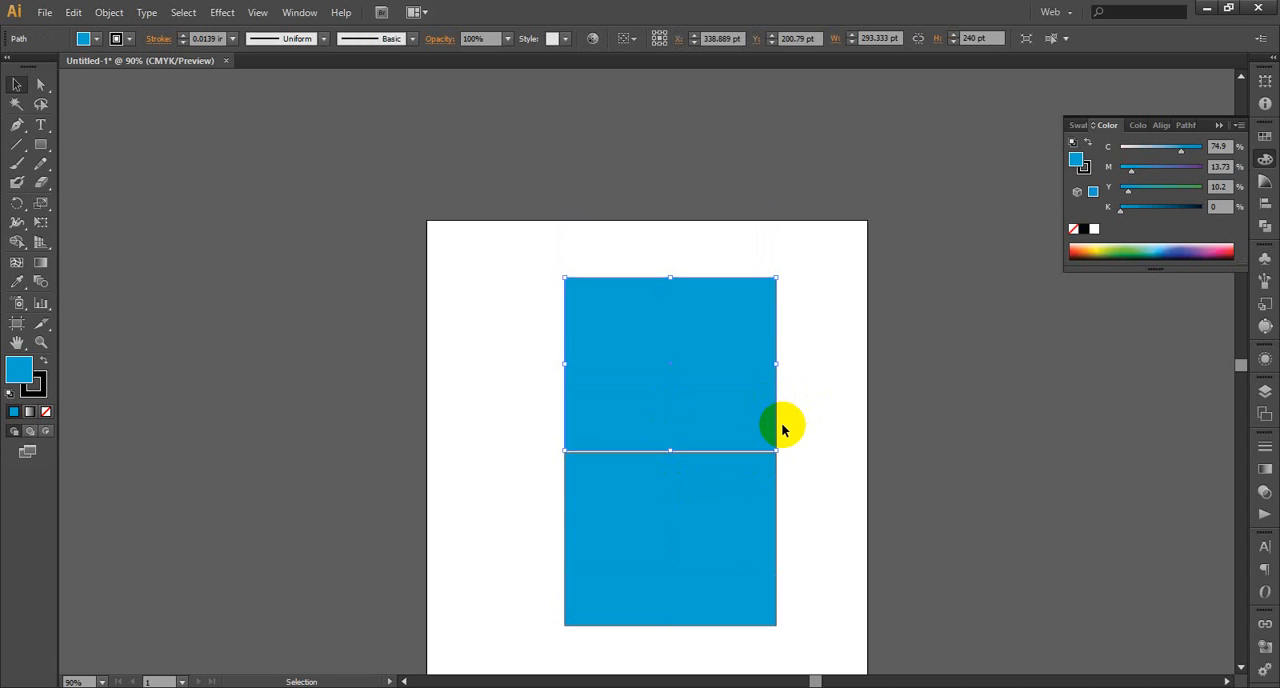
pyautogui.click(820, 490)
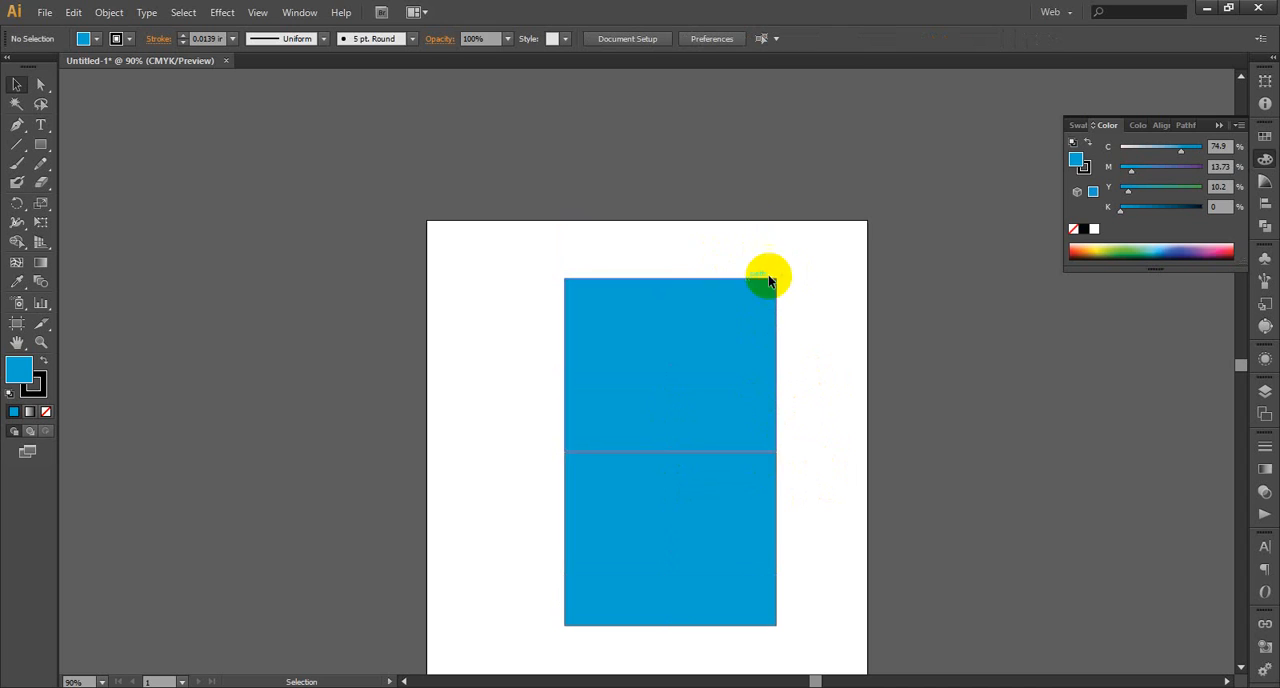
pyautogui.scroll(-1, 825, 390)
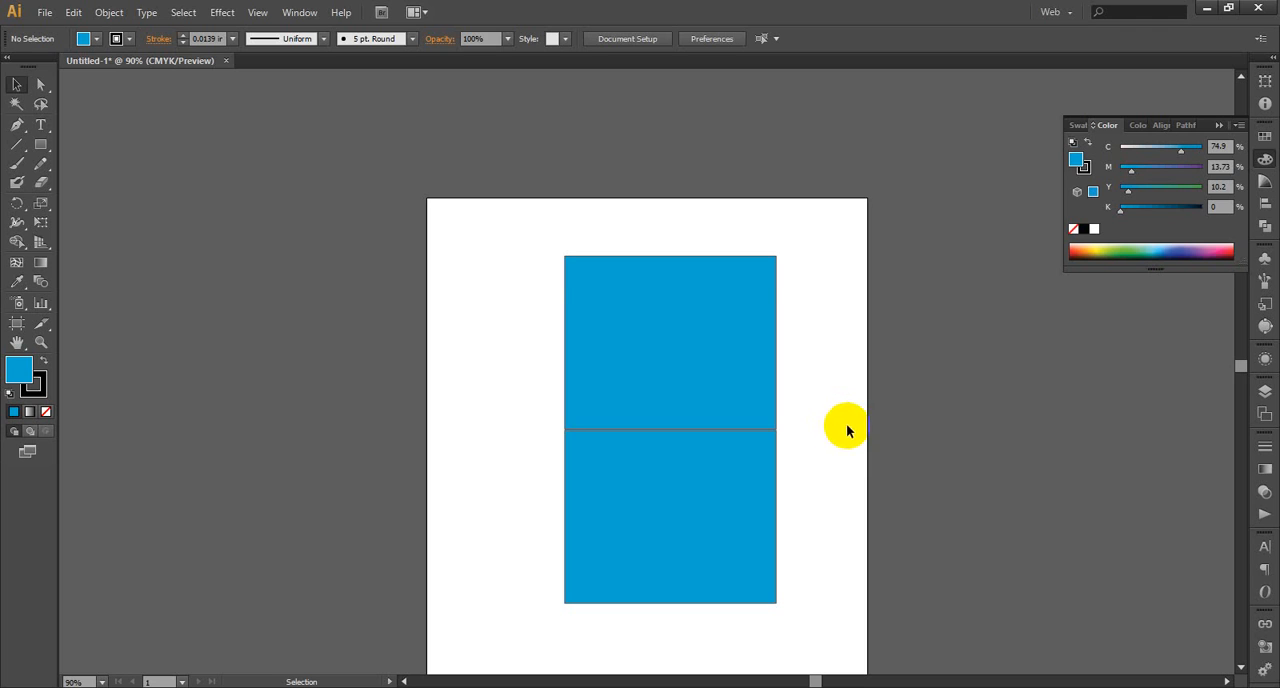
# Select the upper rectangle's two top anchor points with the Direct Selection tool
pyautogui.moveTo(43, 91); pyautogui.dragTo(154, 90)
pyautogui.moveTo(803, 245); pyautogui.dragTo(542, 293)
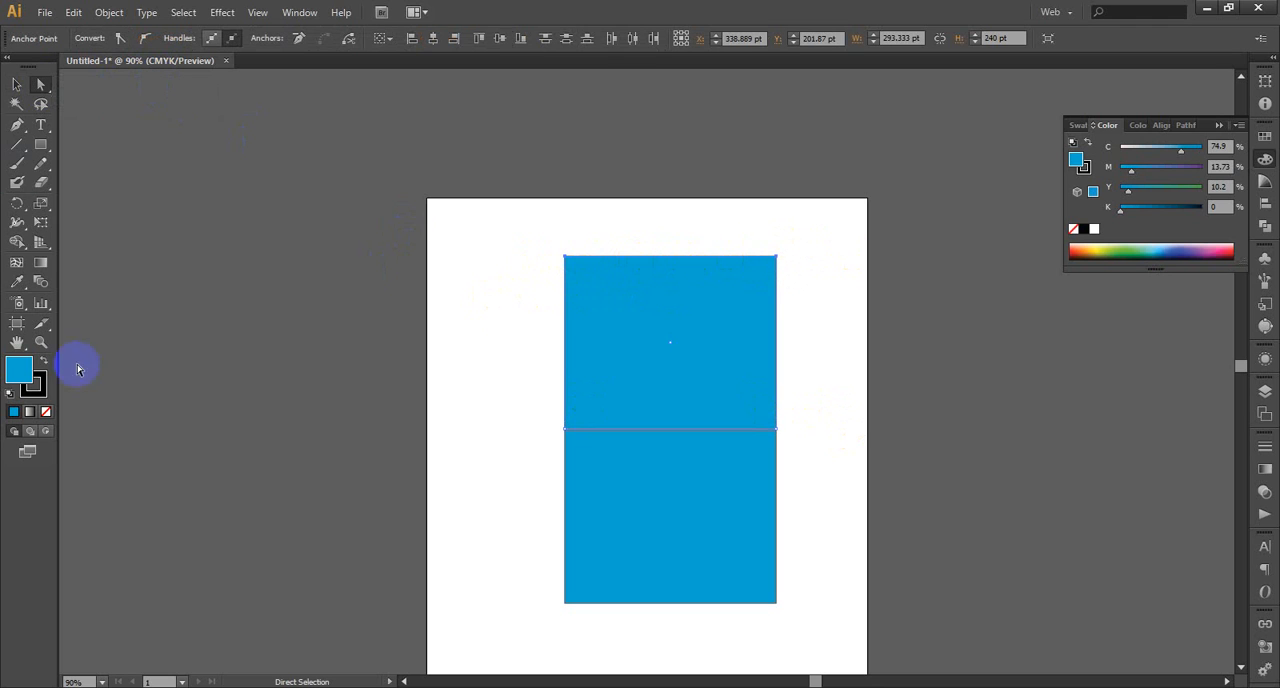
pyautogui.click(41, 342)
pyautogui.moveTo(402, 218); pyautogui.dragTo(831, 652)
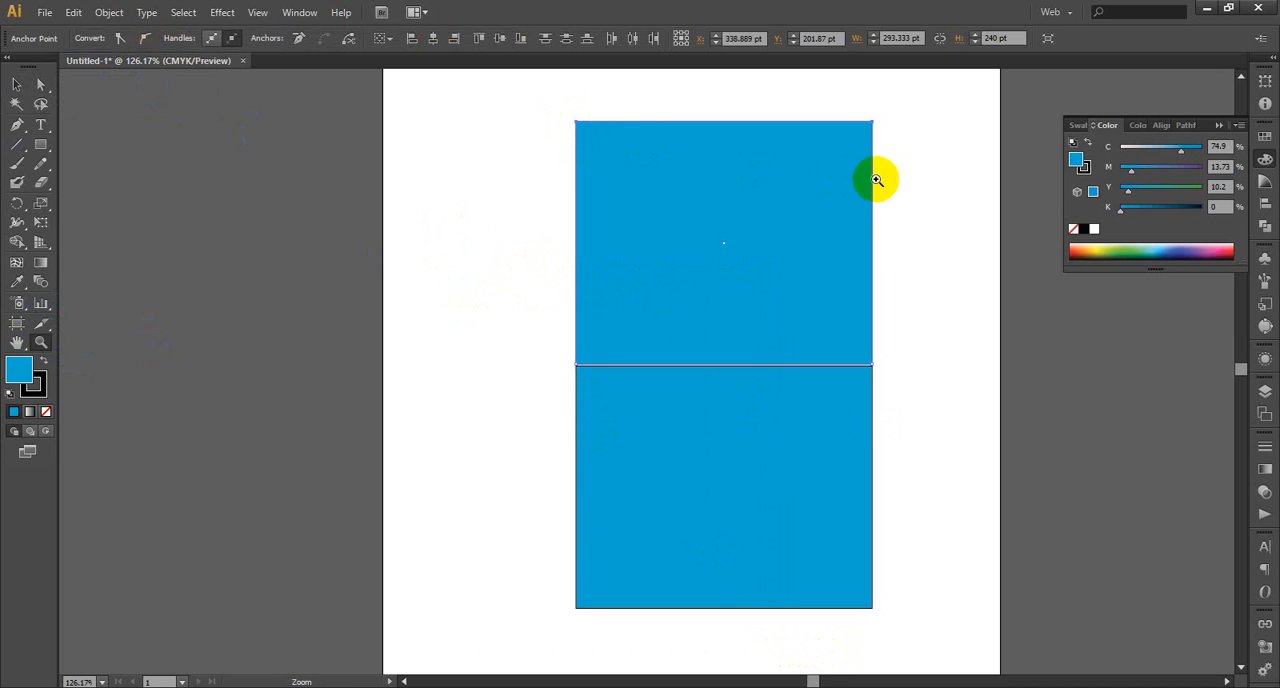
pyautogui.click(47, 80)
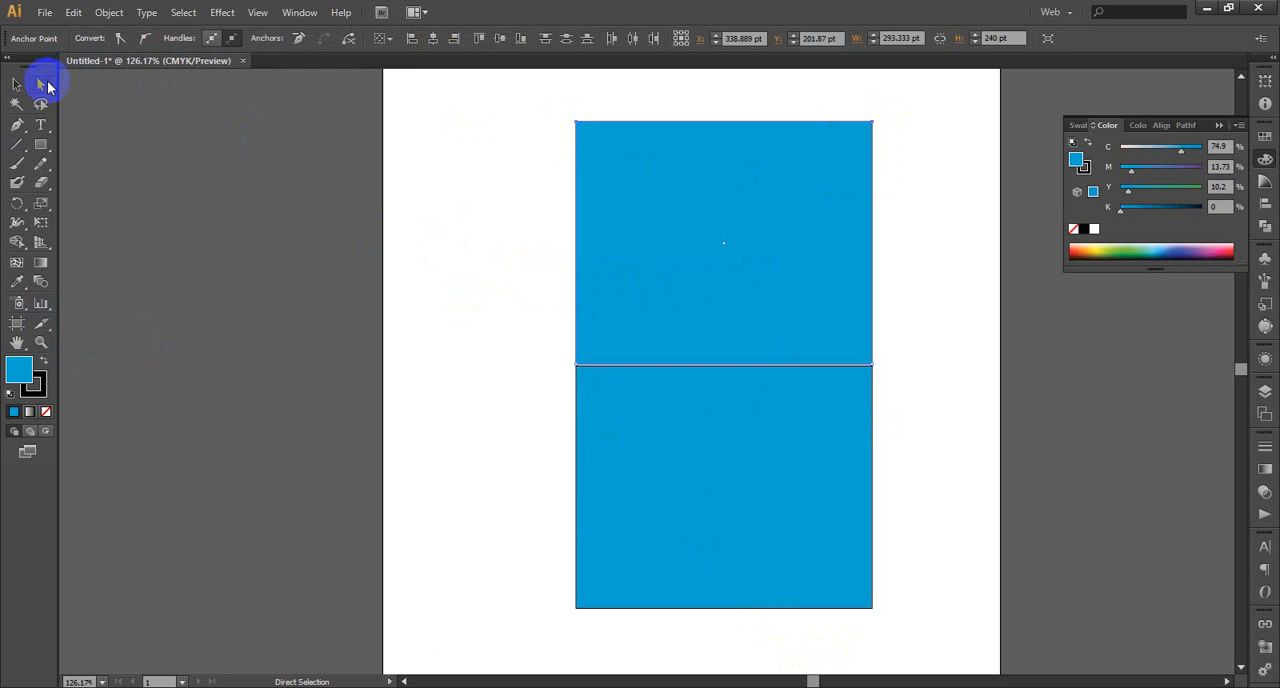
pyautogui.moveTo(536, 104); pyautogui.dragTo(902, 144)
# Try moving the upper rectangle down and to the left with the Selection tool, and undo the move
pyautogui.click(20, 88)
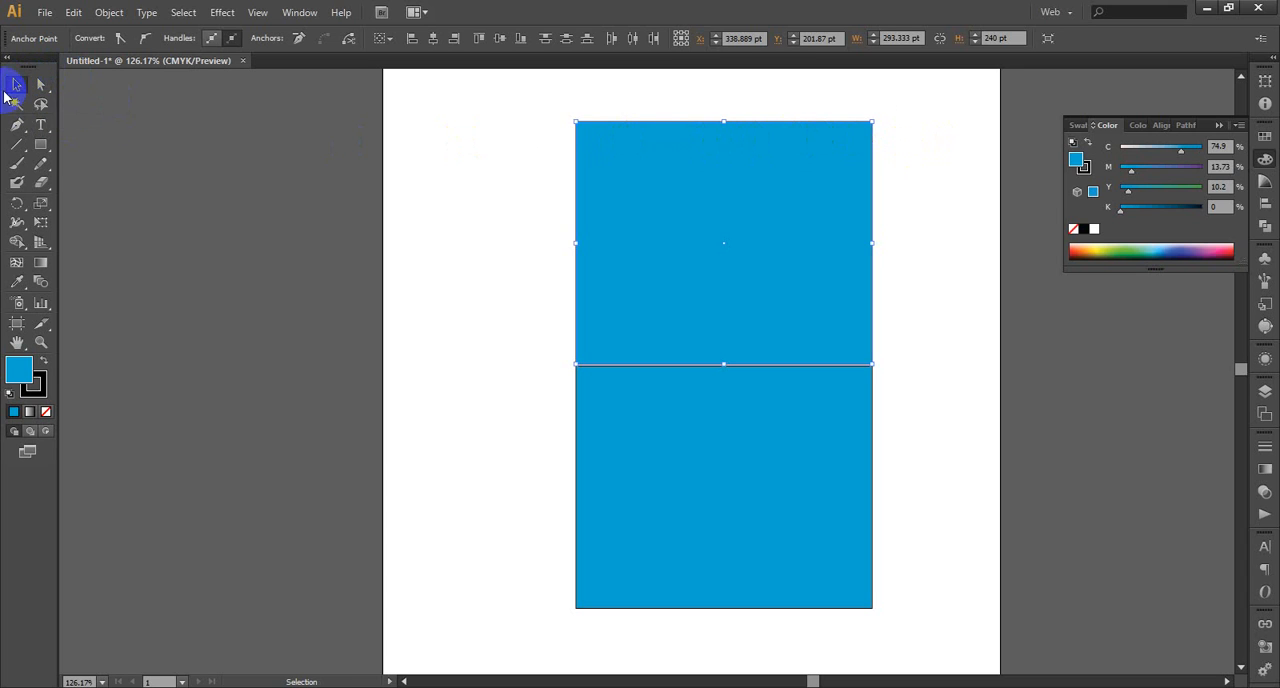
pyautogui.moveTo(656, 124); pyautogui.dragTo(420, 357)
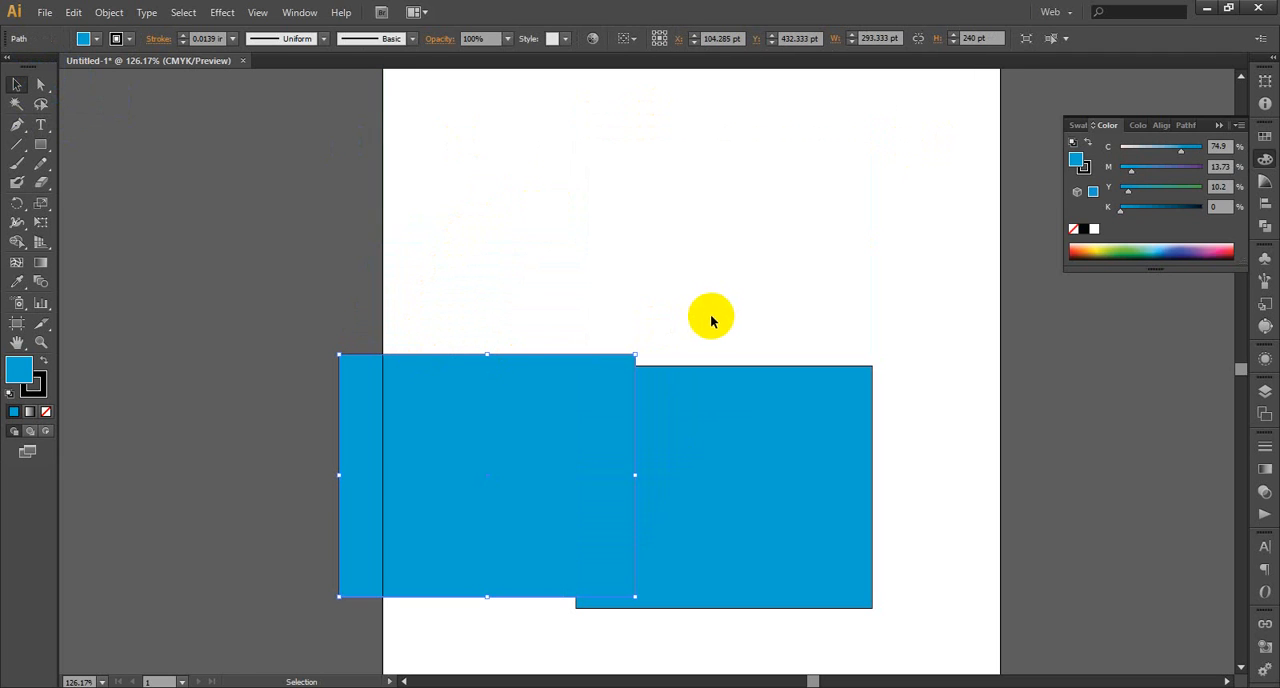
pyautogui.hotkey('ctrl', 'z')
pyautogui.click(922, 202)
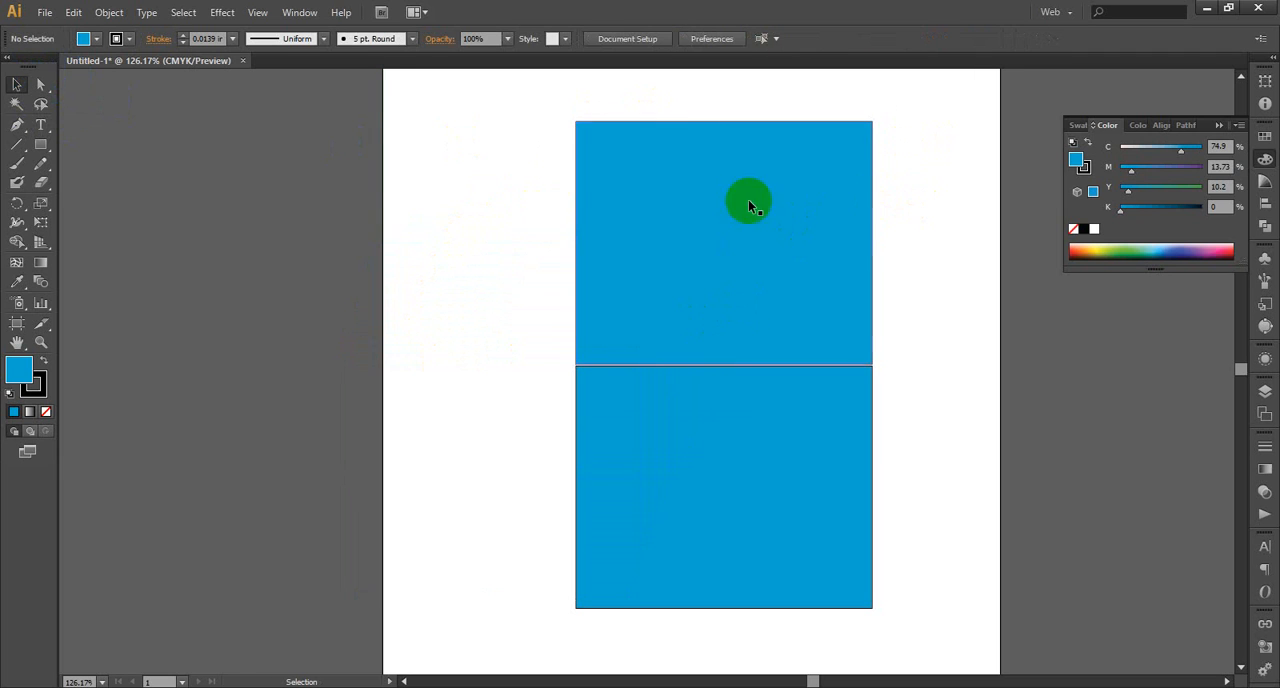
# Reposition the rectangles so the upper one's bottom edge meets the lower one's top edge, and select both
pyautogui.moveTo(755, 263); pyautogui.dragTo(760, 268)
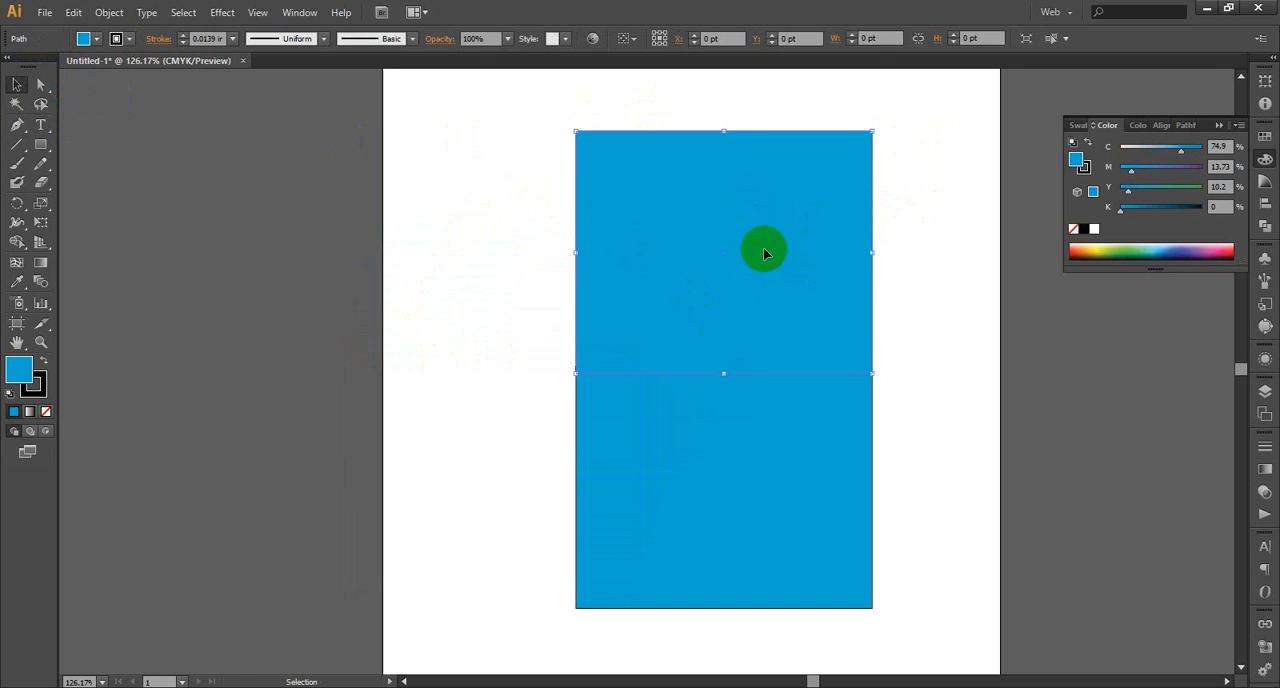
pyautogui.moveTo(920, 305); pyautogui.dragTo(789, 420)
pyautogui.moveTo(923, 323); pyautogui.dragTo(778, 404)
pyautogui.moveTo(790, 320); pyautogui.dragTo(812, 302)
pyautogui.moveTo(942, 313); pyautogui.dragTo(818, 397)
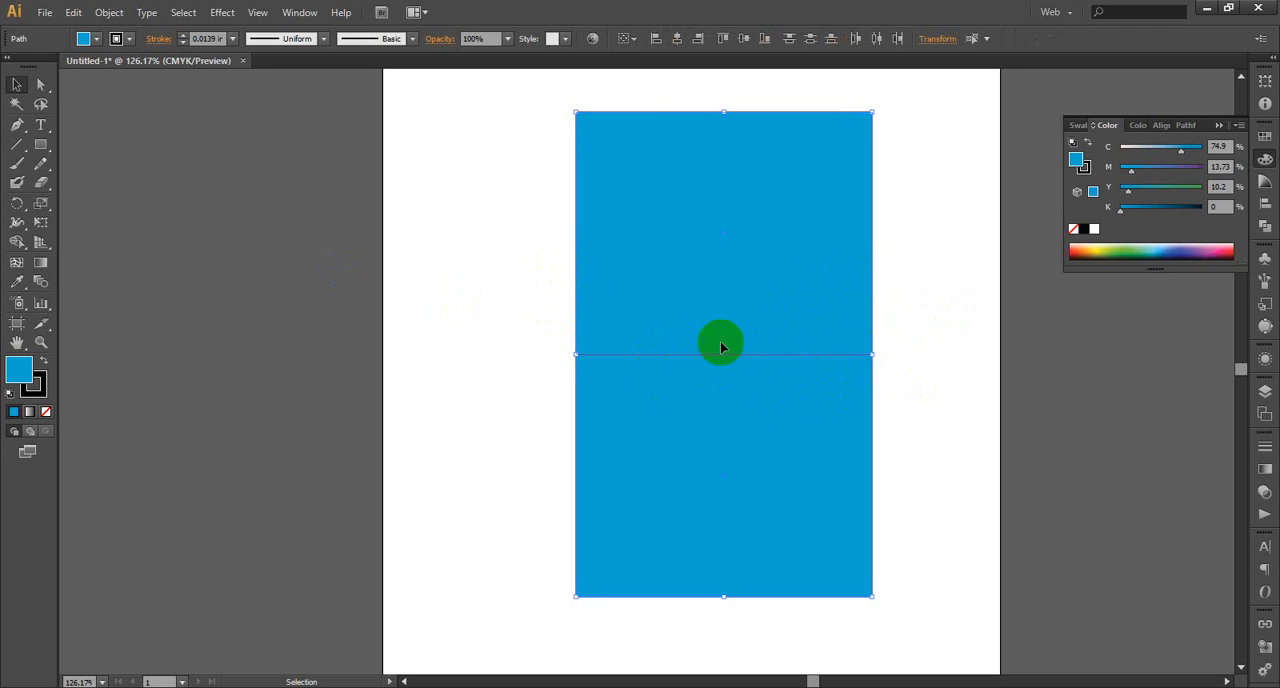
# Select the upper rectangle's top anchor points and examine its top-left corner and the left corner it shares with the lower rectangle
pyautogui.click(40, 84)
pyautogui.moveTo(517, 101); pyautogui.dragTo(895, 142)
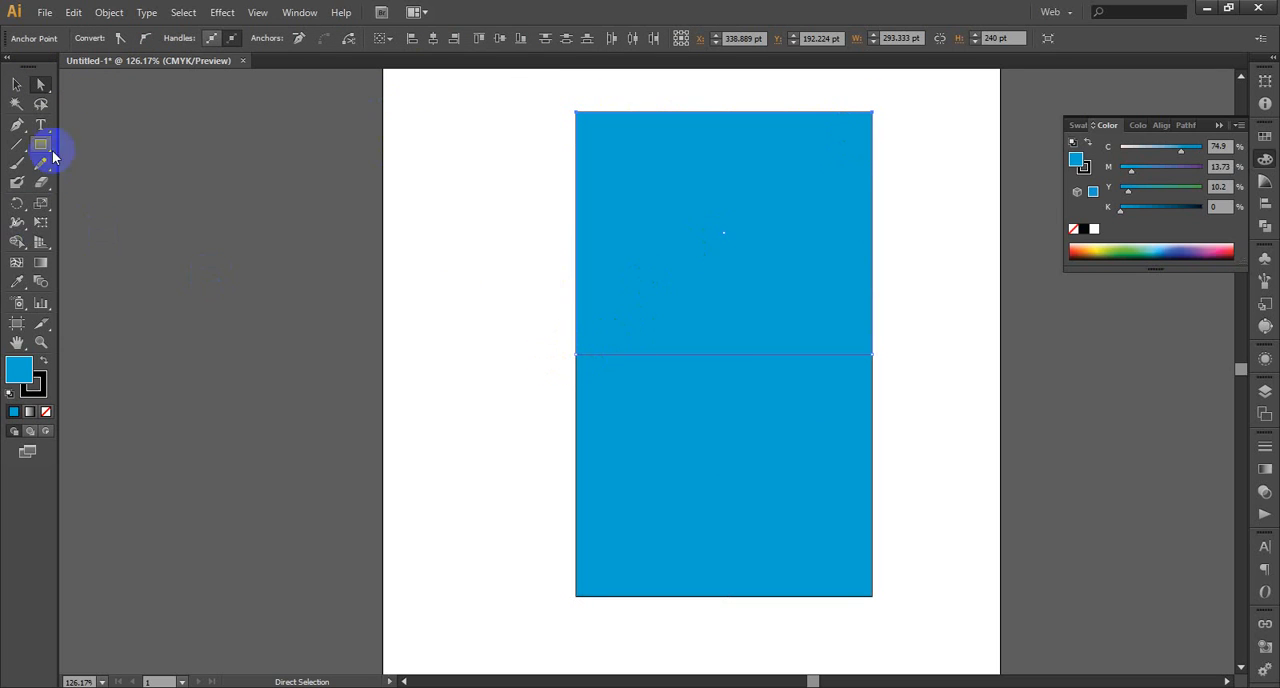
pyautogui.click(41, 342)
pyautogui.moveTo(514, 334); pyautogui.dragTo(657, 400)
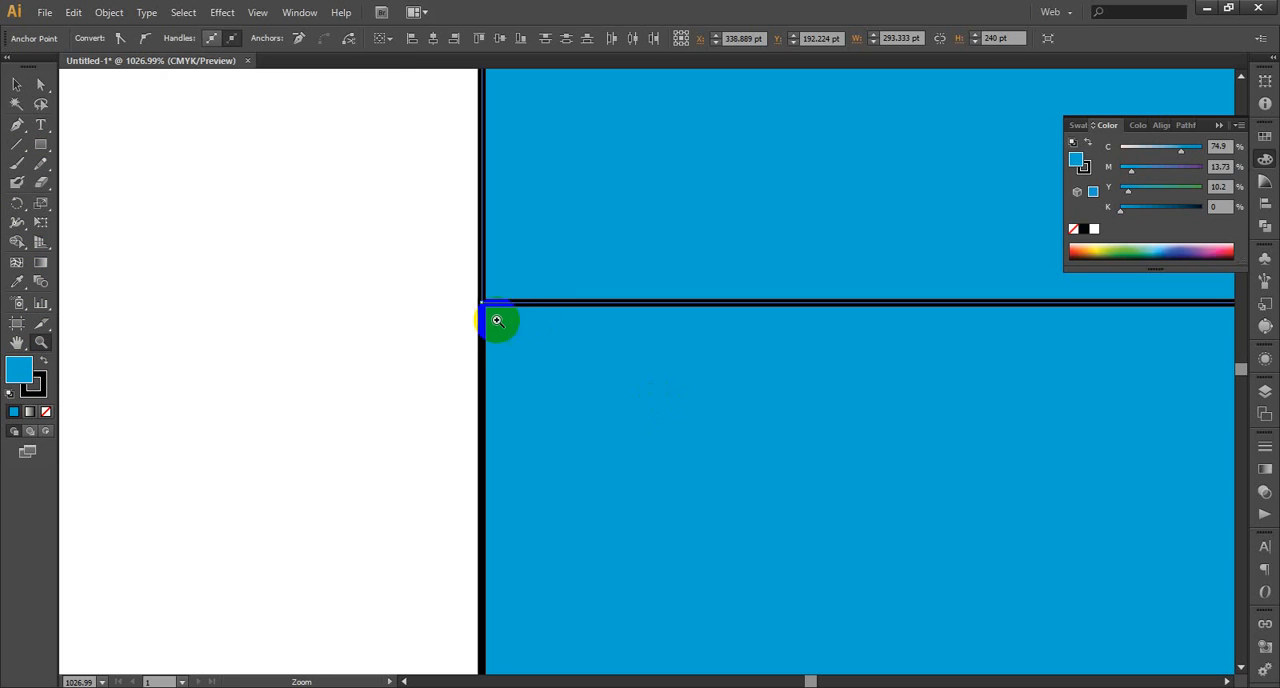
pyautogui.moveTo(457, 274); pyautogui.dragTo(506, 323)
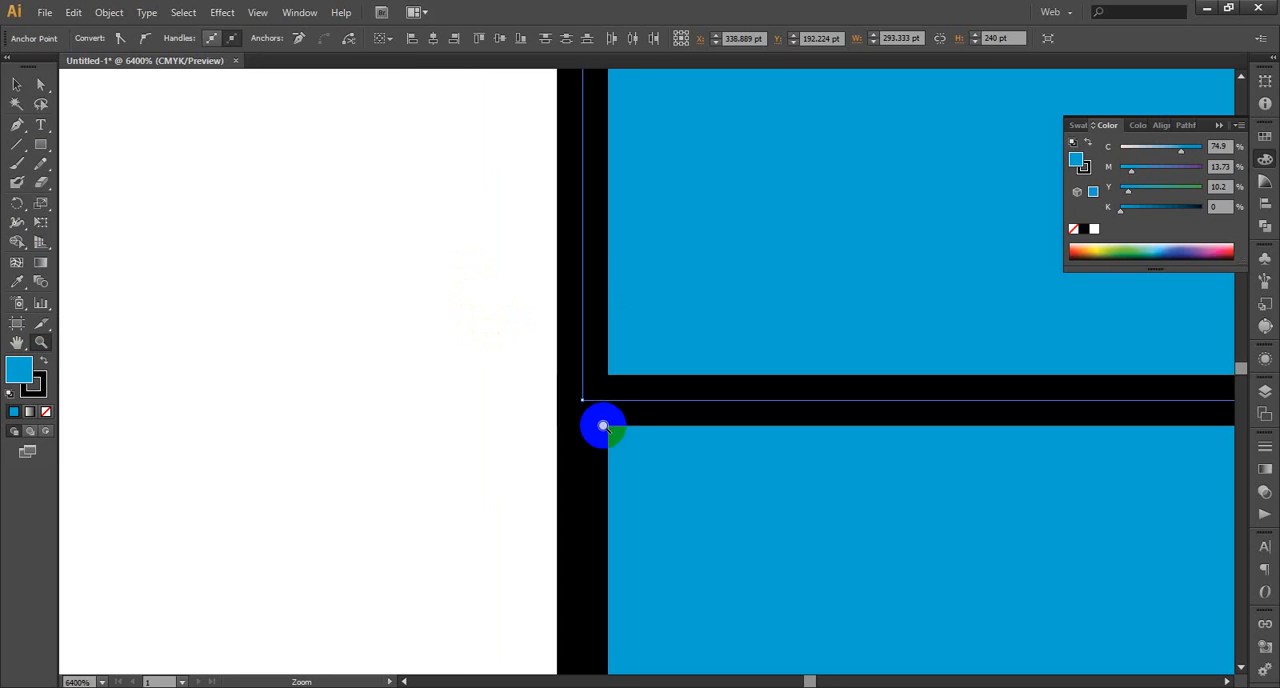
pyautogui.moveTo(531, 378); pyautogui.dragTo(716, 452)
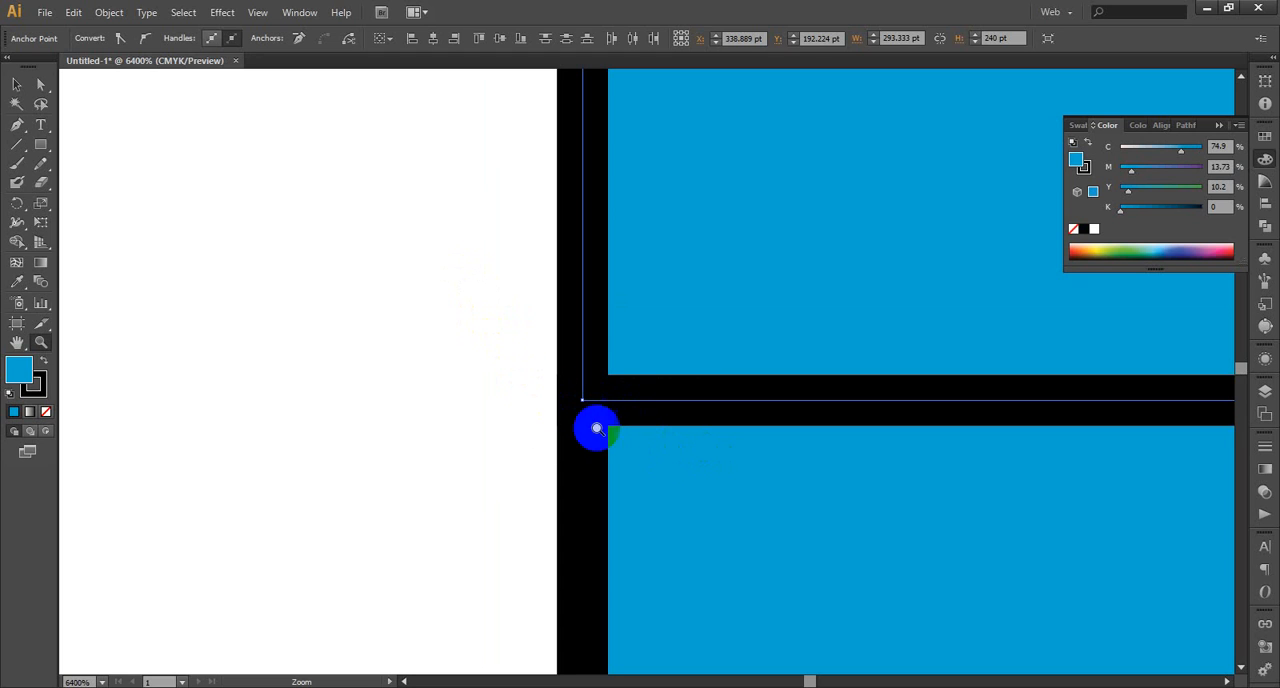
pyautogui.scroll(5, 634, 425)
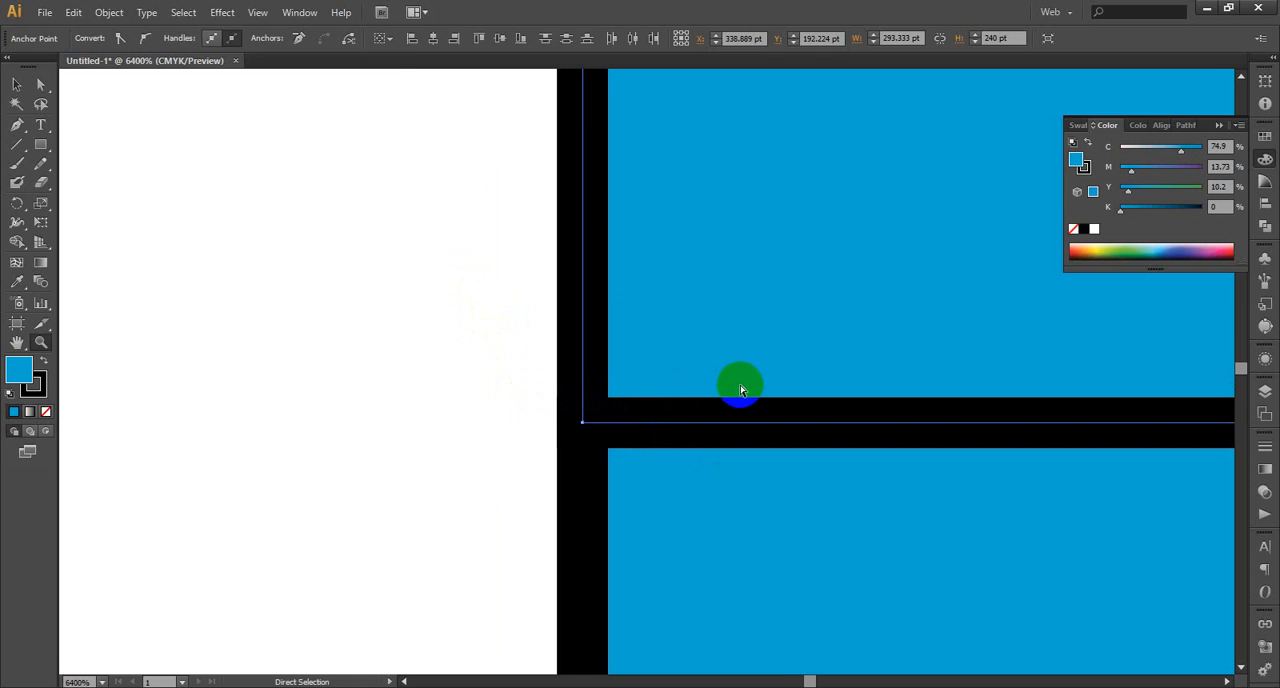
pyautogui.hotkey('ctrl', '0')
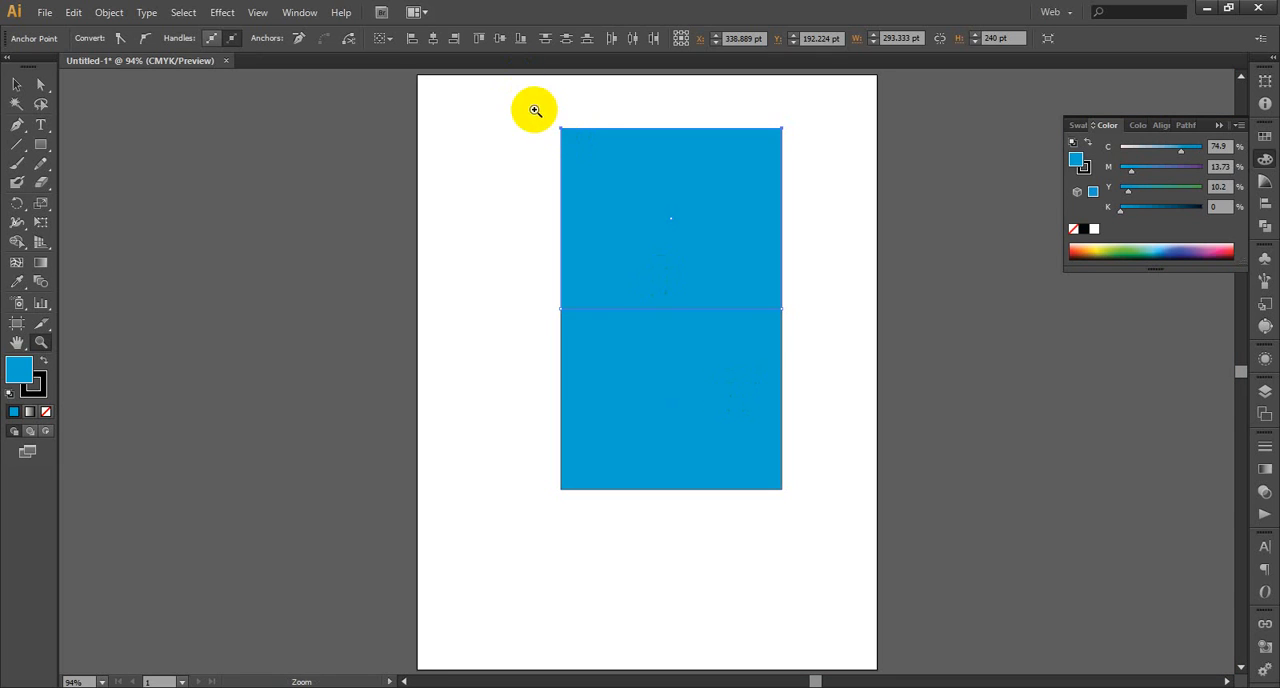
pyautogui.moveTo(539, 112); pyautogui.dragTo(626, 168)
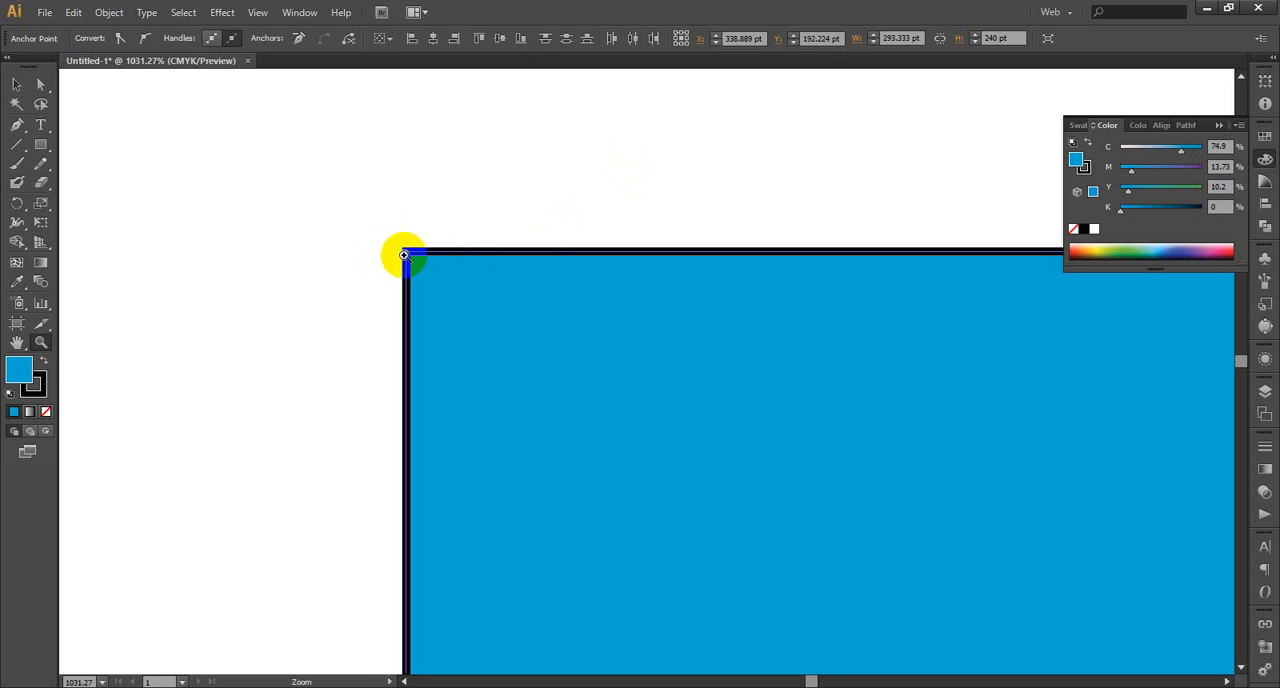
pyautogui.moveTo(351, 229); pyautogui.dragTo(478, 309)
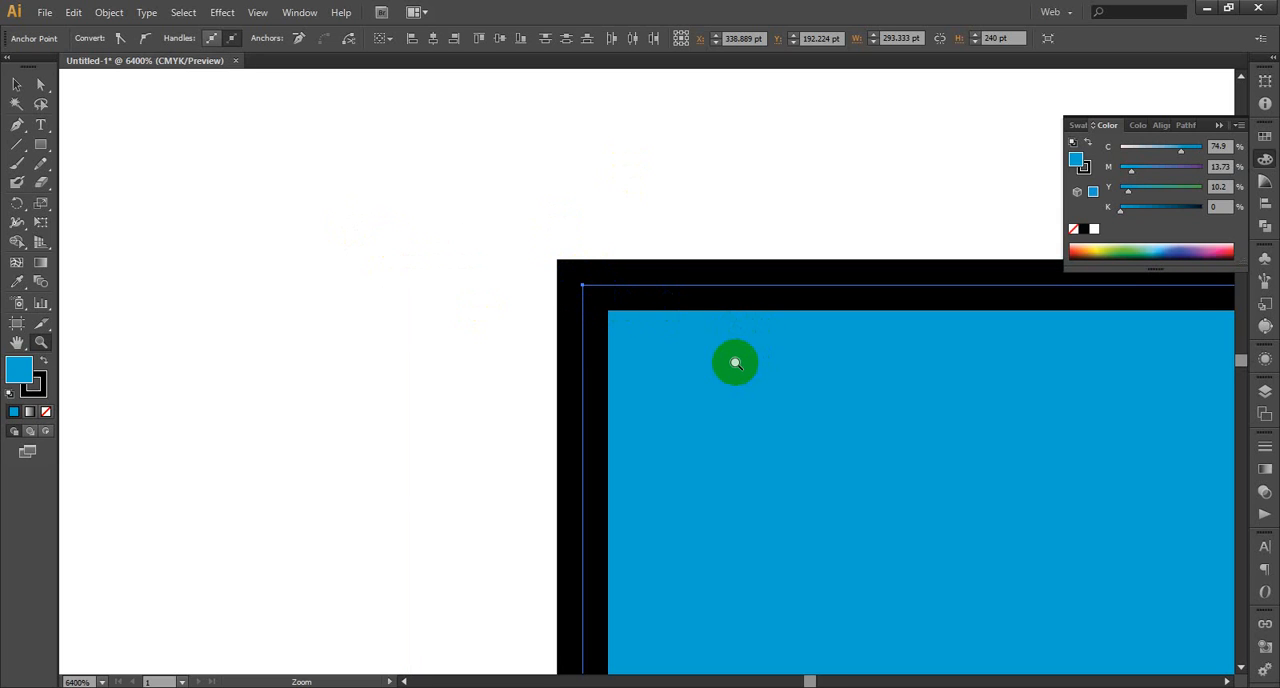
pyautogui.hotkey('ctrl', '0')
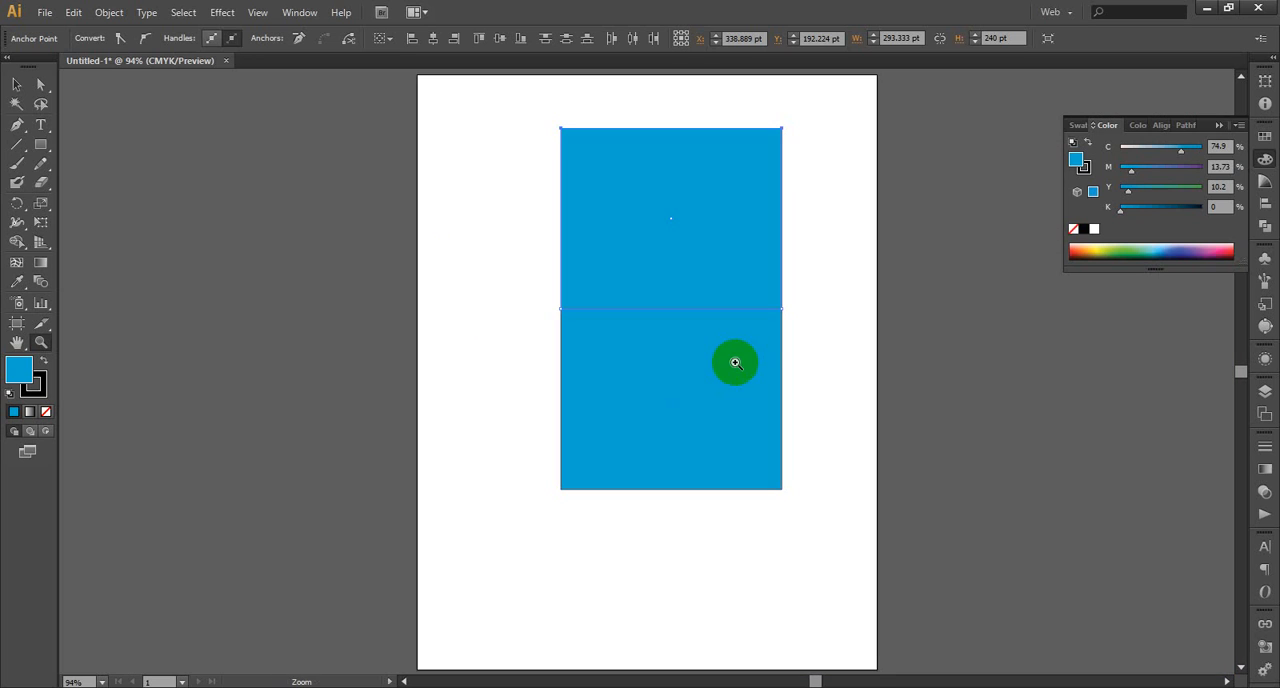
# Try shifting the whole upper rectangle over the lower one with the Selection tool, and undo the shift
pyautogui.moveTo(526, 109); pyautogui.dragTo(853, 520)
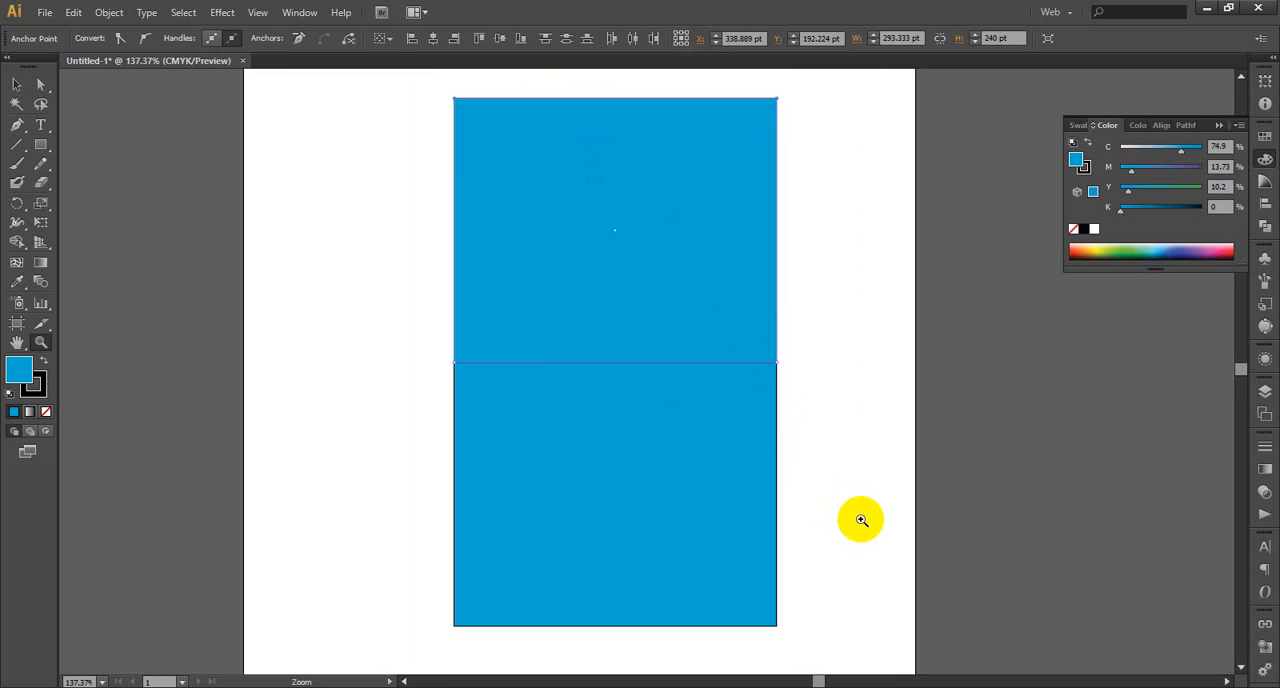
pyautogui.scroll(1, 861, 520)
pyautogui.click(41, 84)
pyautogui.click(742, 186)
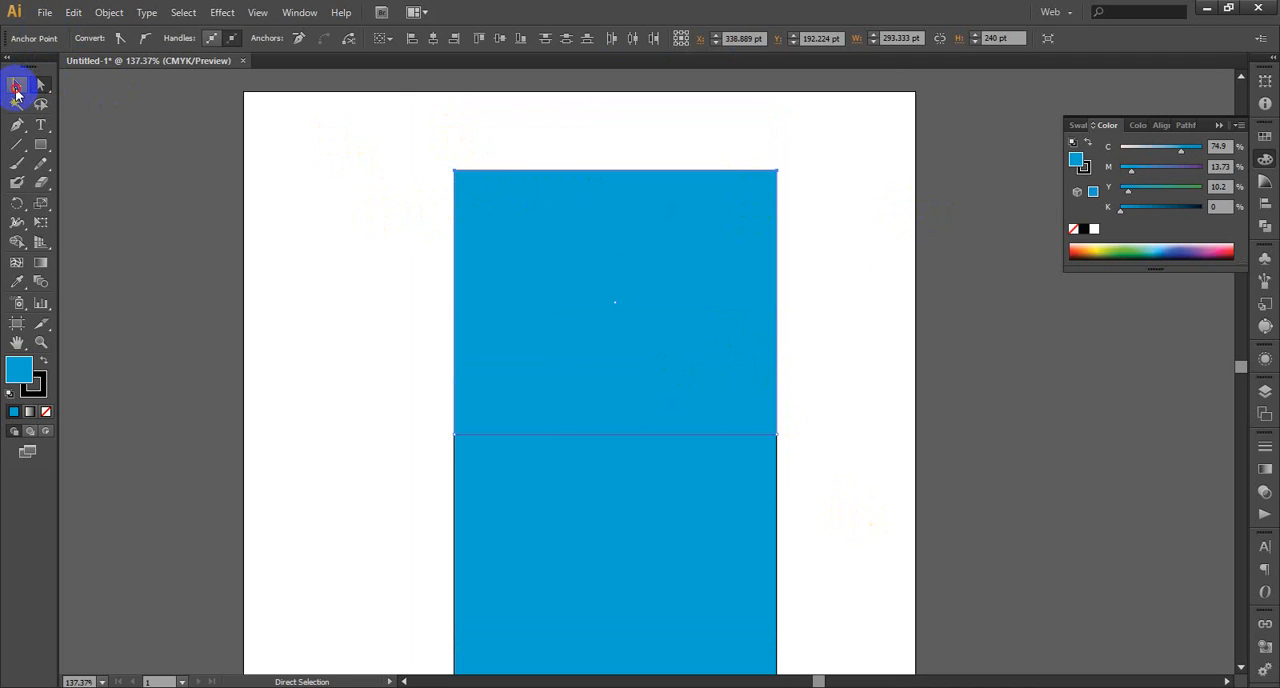
pyautogui.click(17, 88)
pyautogui.moveTo(591, 171); pyautogui.dragTo(536, 223)
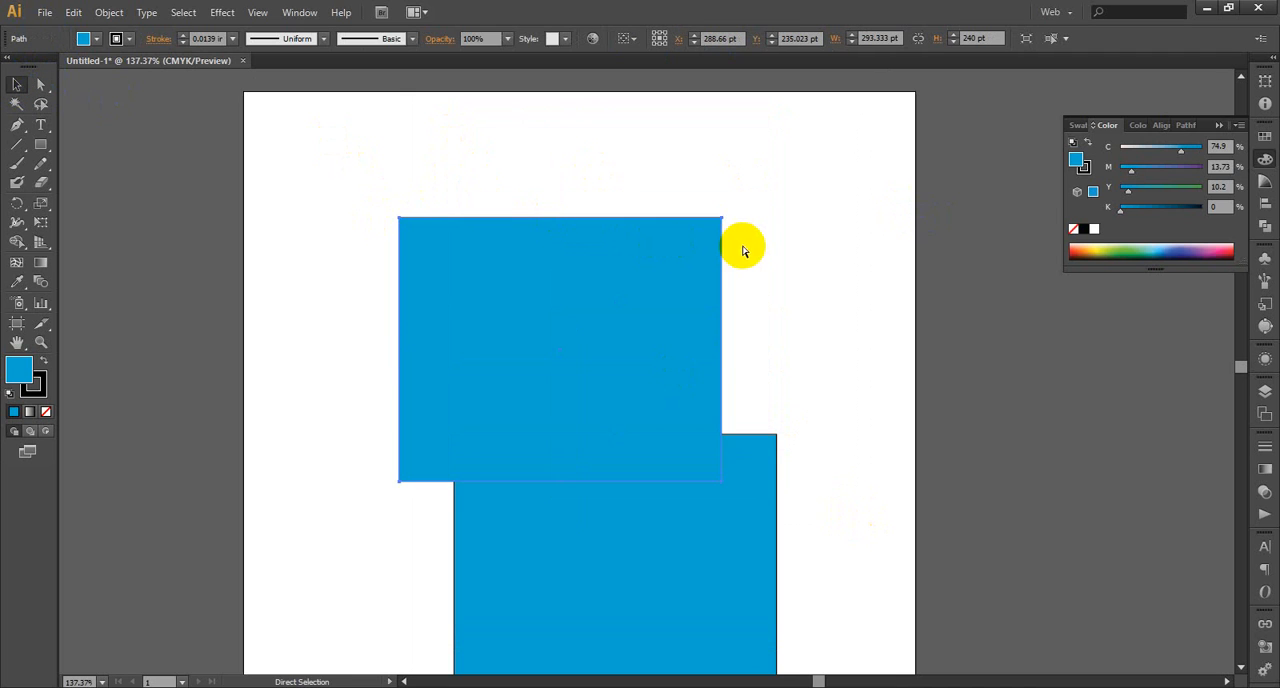
pyautogui.hotkey('ctrl', 'z')
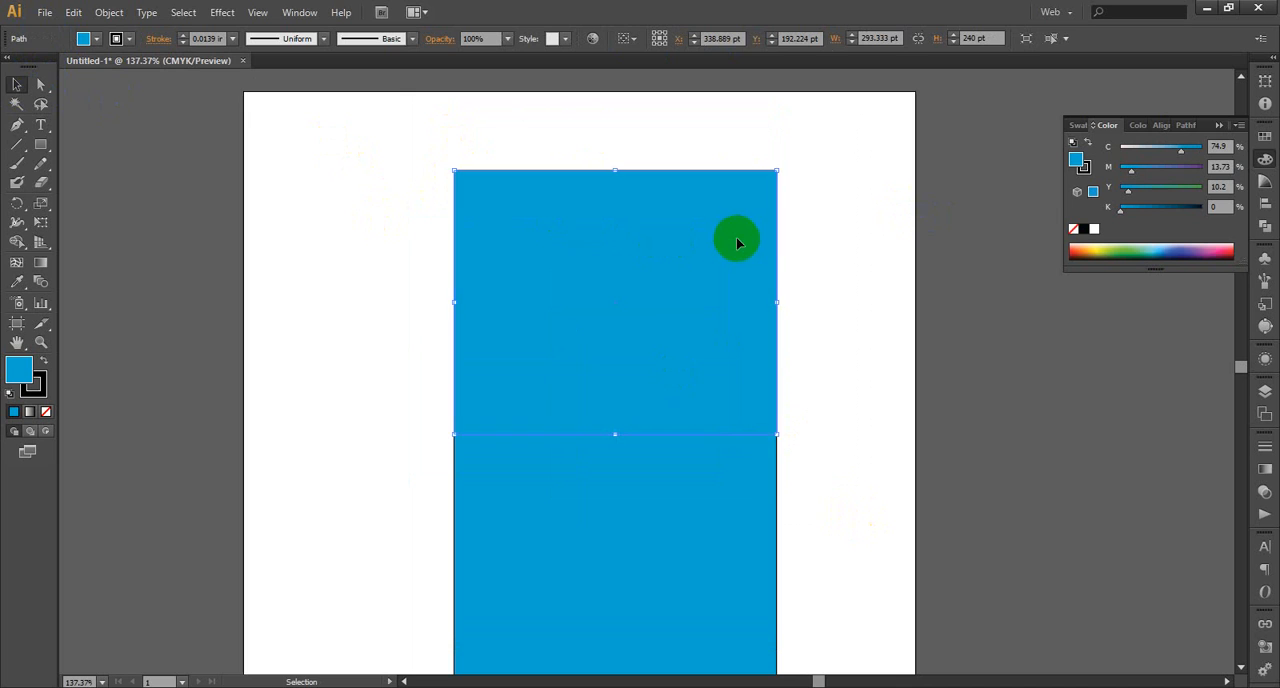
# Shift the upper rectangle's top anchor points down and to the left, slanting it into a top face about 466 pt wide and 109 pt high
pyautogui.click(42, 84)
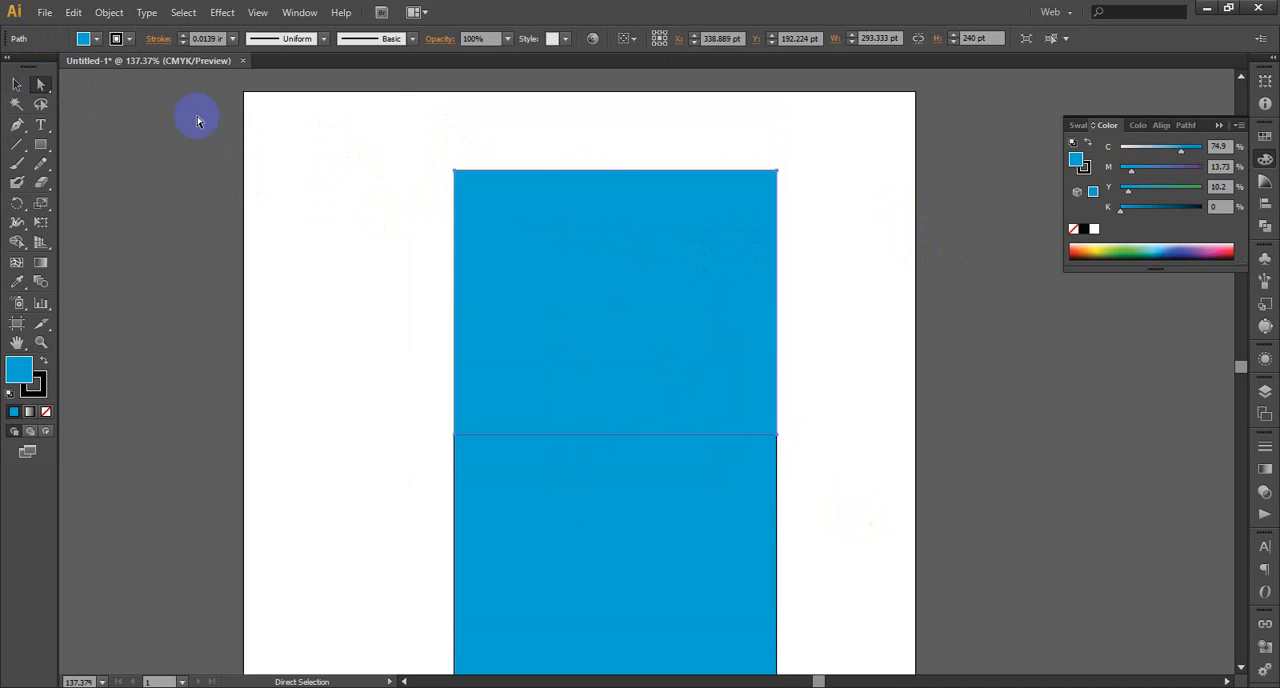
pyautogui.click(887, 212)
pyautogui.moveTo(403, 117); pyautogui.dragTo(869, 272)
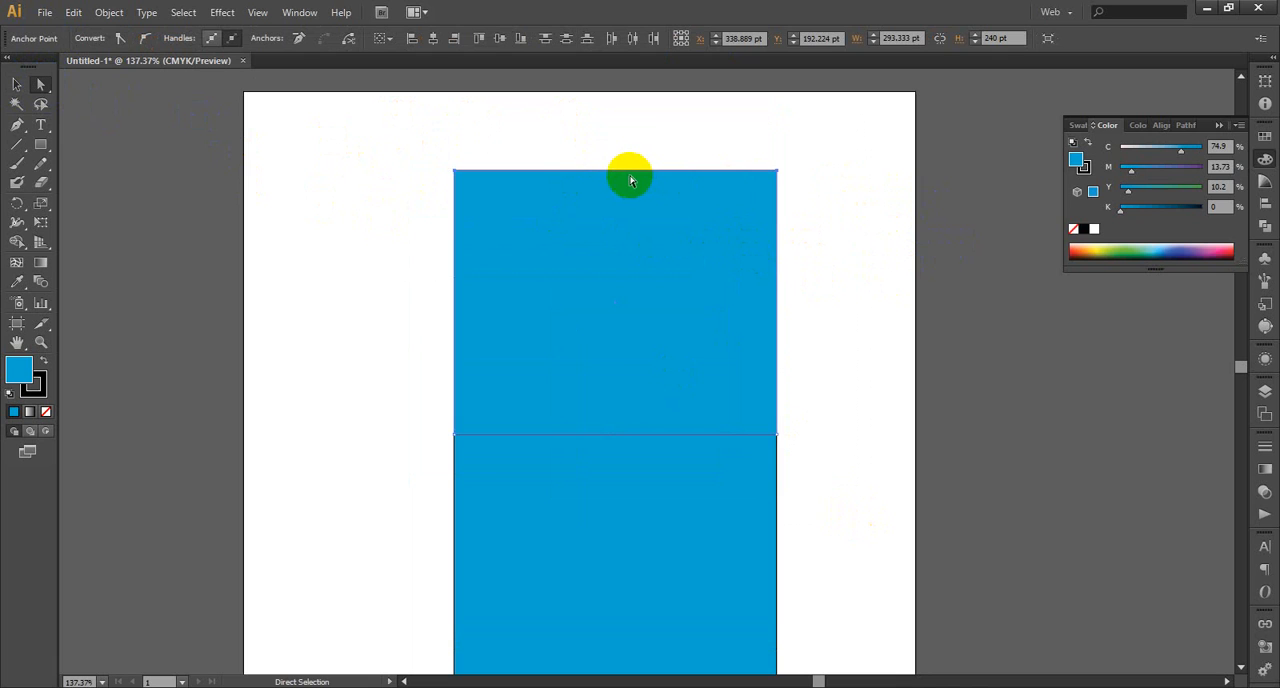
pyautogui.moveTo(630, 174); pyautogui.dragTo(437, 314)
pyautogui.scroll(-3, 680, 263)
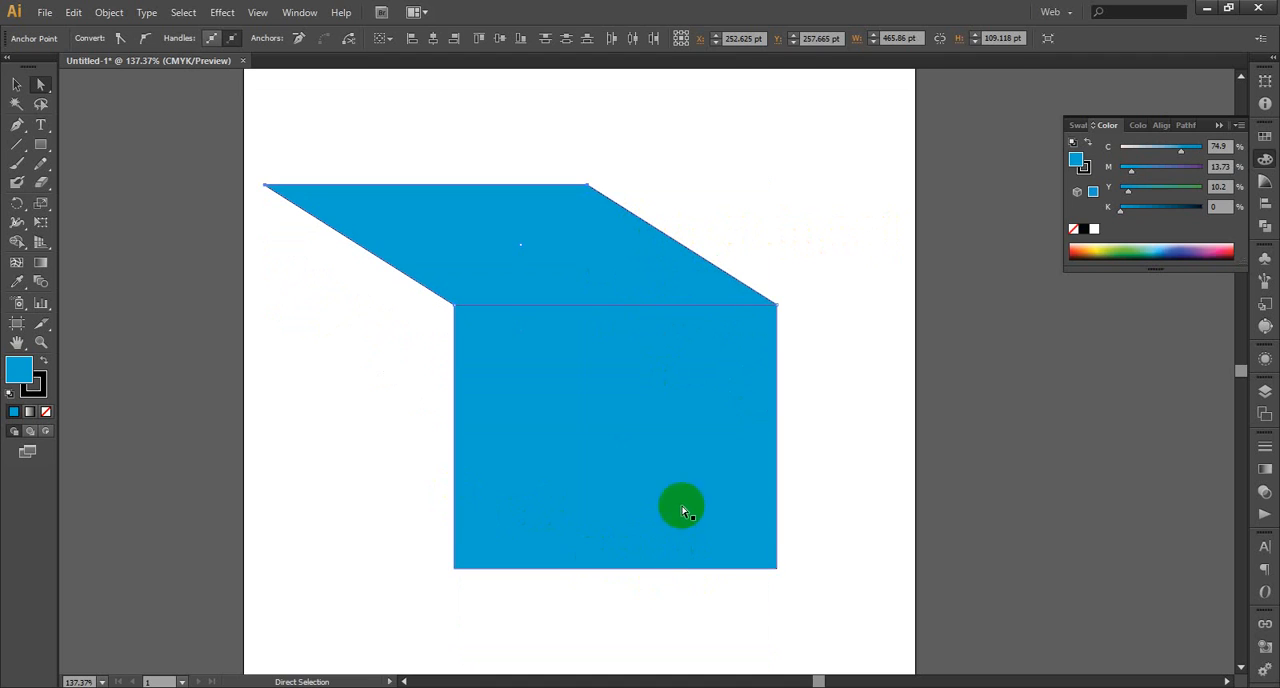
# Duplicate the lower rectangle against its left edge and move the copy's left anchor points to meet the top face's left corner
pyautogui.click(16, 84)
pyautogui.click(577, 460)
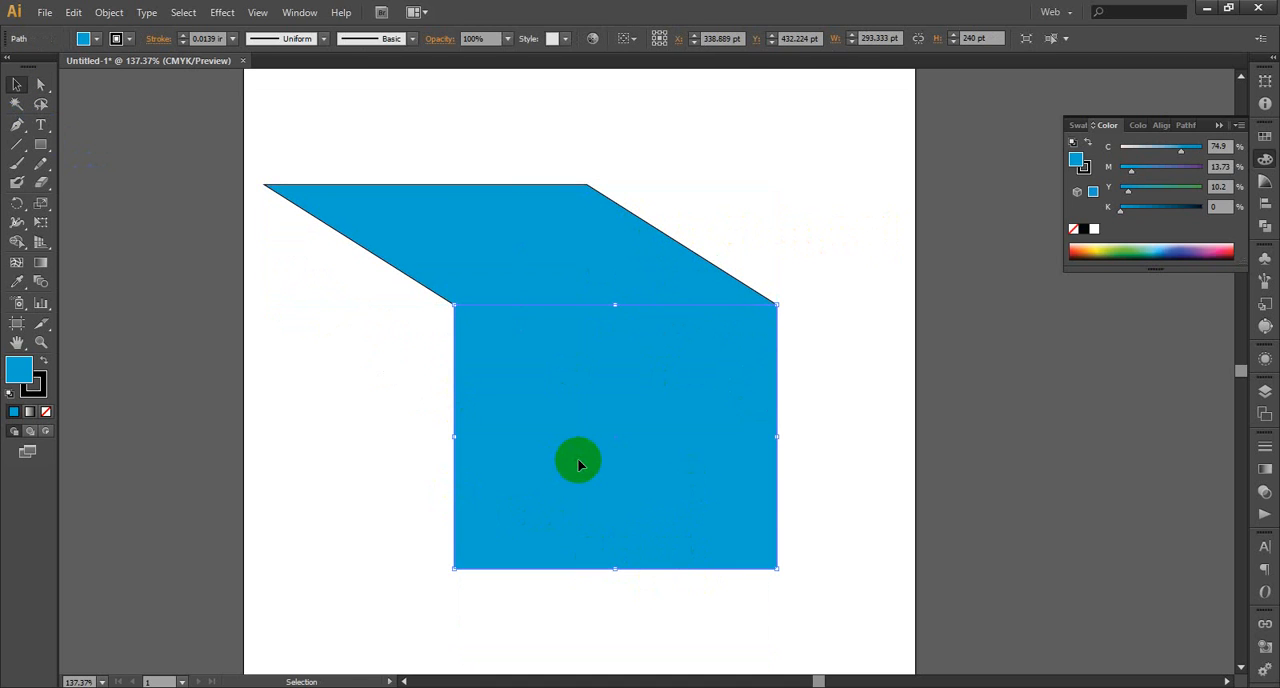
pyautogui.moveTo(577, 460); pyautogui.dragTo(257, 462)
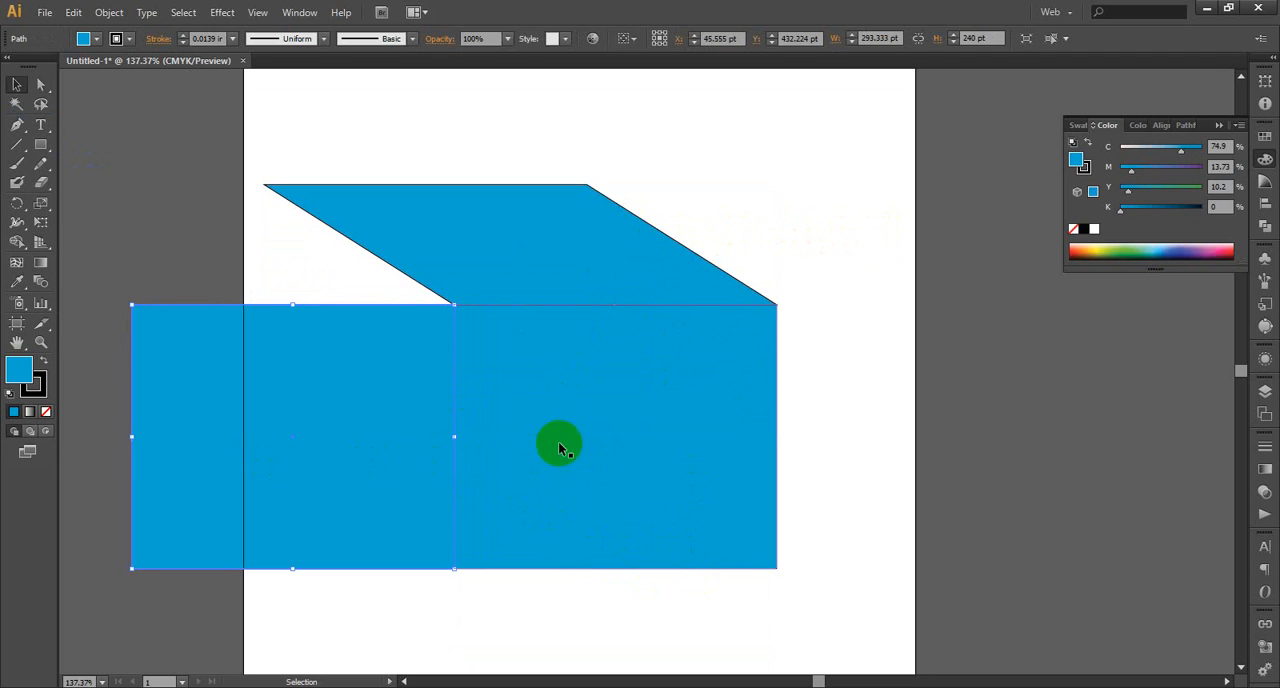
pyautogui.click(41, 84)
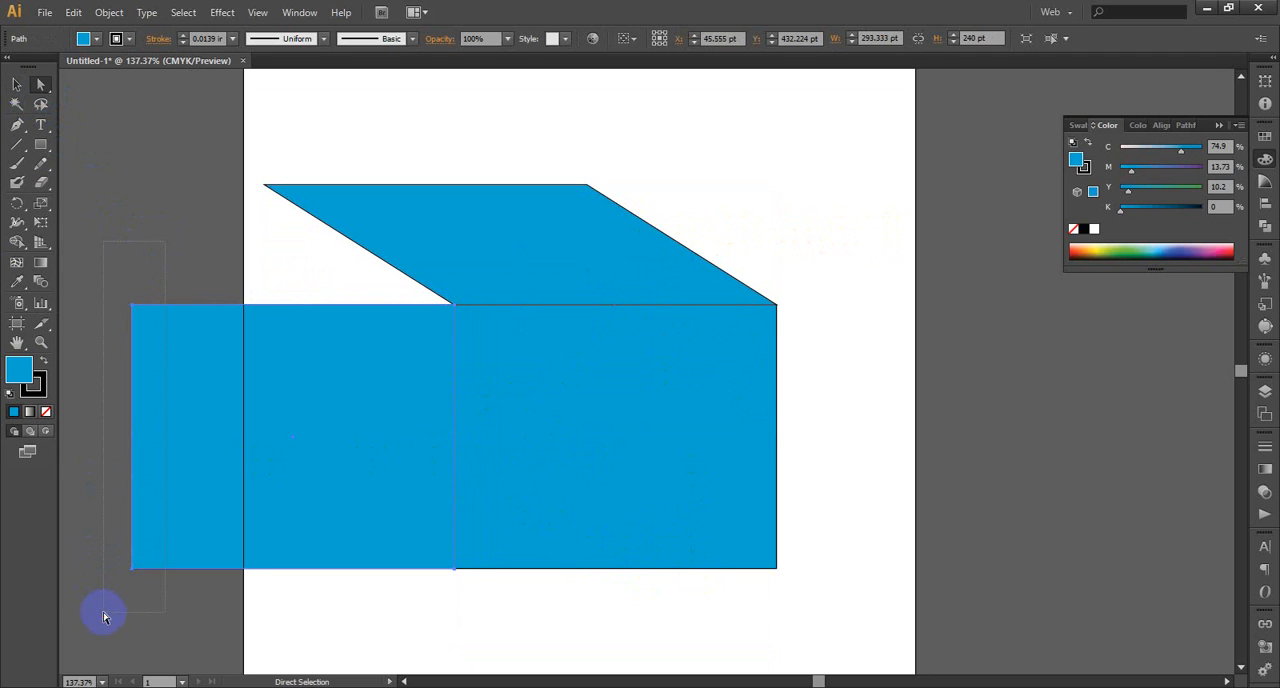
pyautogui.moveTo(103, 617); pyautogui.dragTo(103, 617)
pyautogui.moveTo(131, 405); pyautogui.dragTo(263, 289)
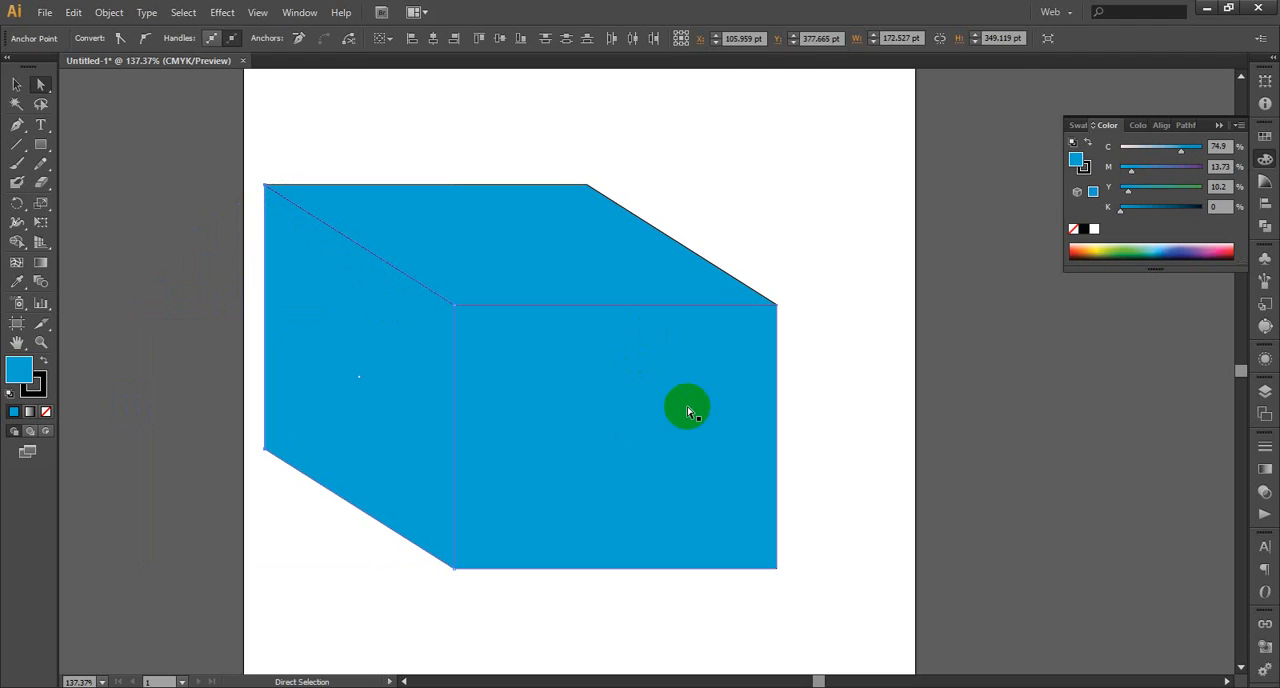
# Fill the box's front face with yellow (C 17.25, M 0, Y 100, K 0) and clear the selection
pyautogui.click(17, 84)
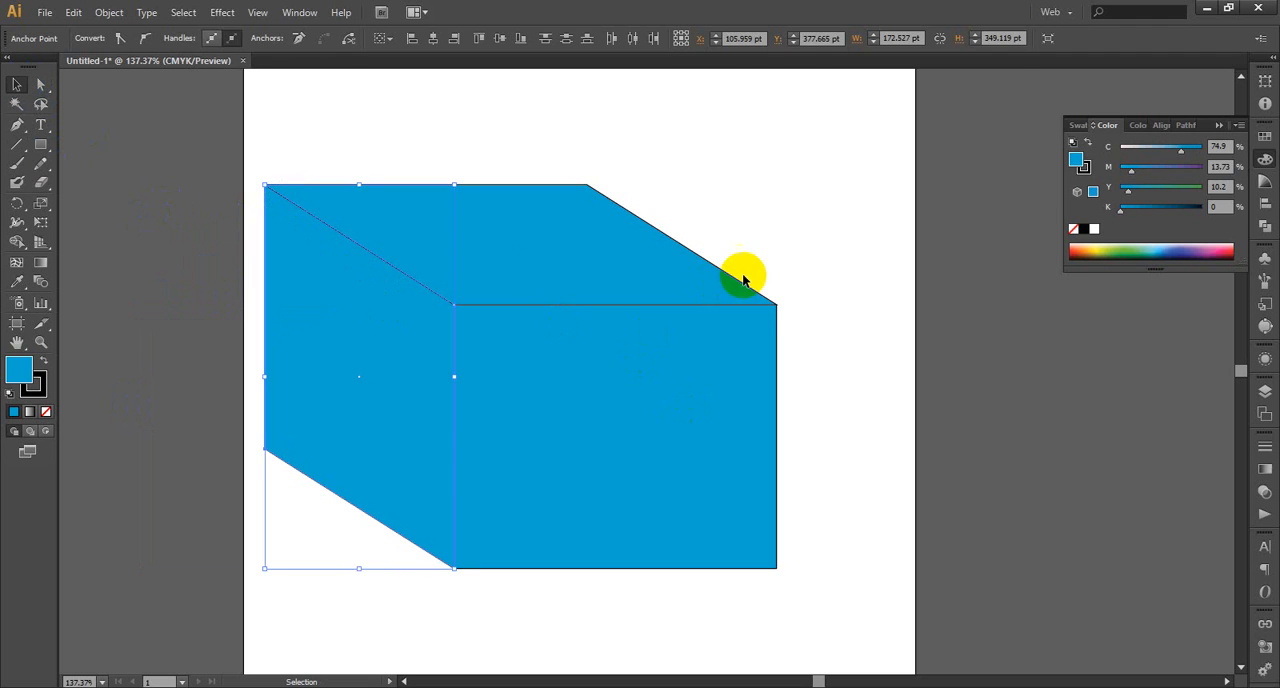
pyautogui.click(634, 414)
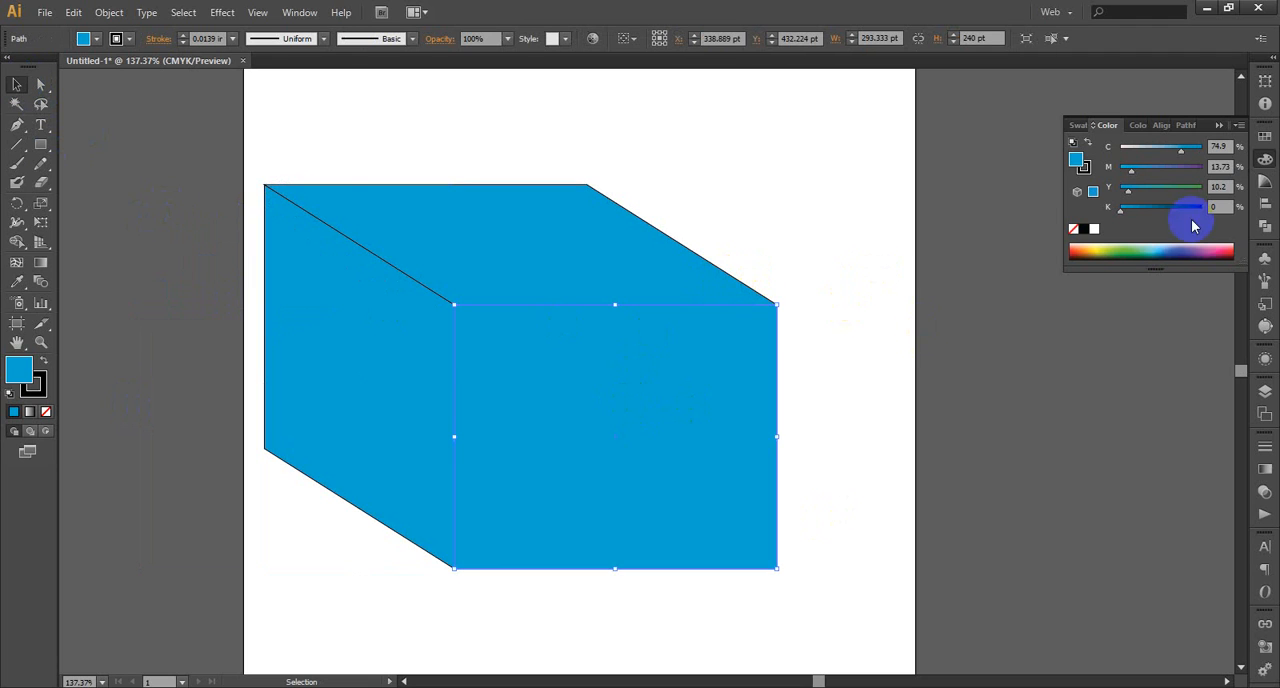
pyautogui.click(1108, 250)
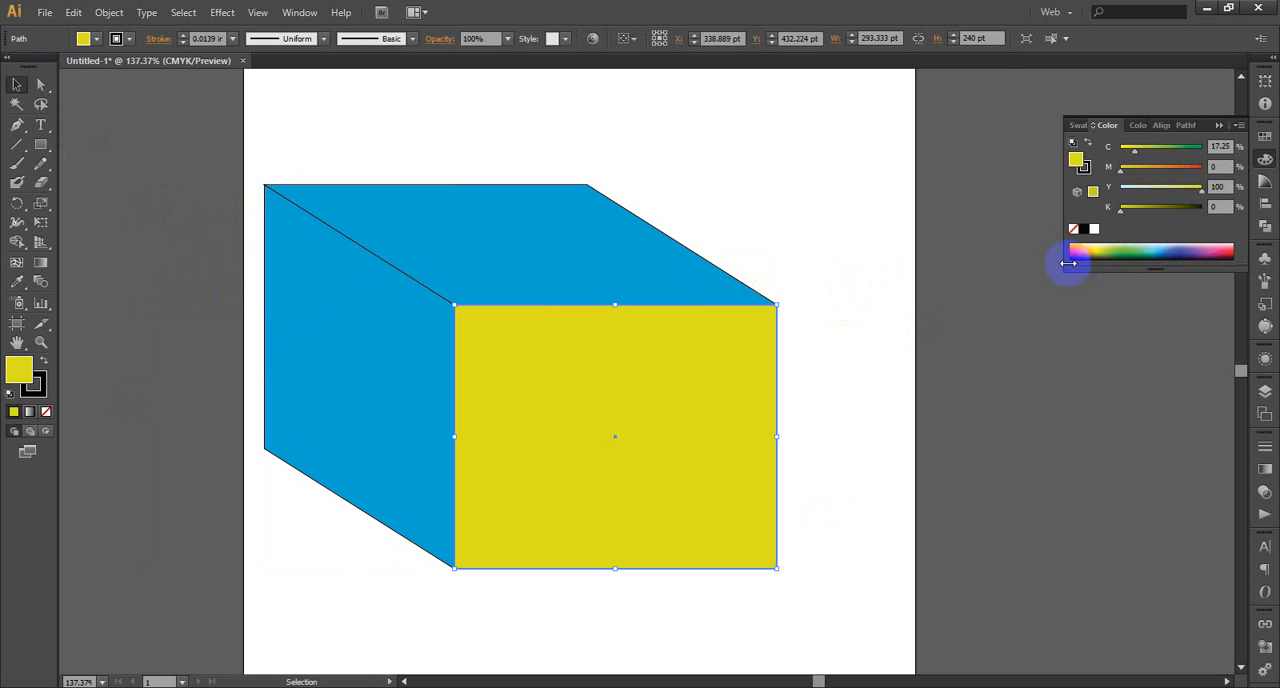
pyautogui.click(598, 272)
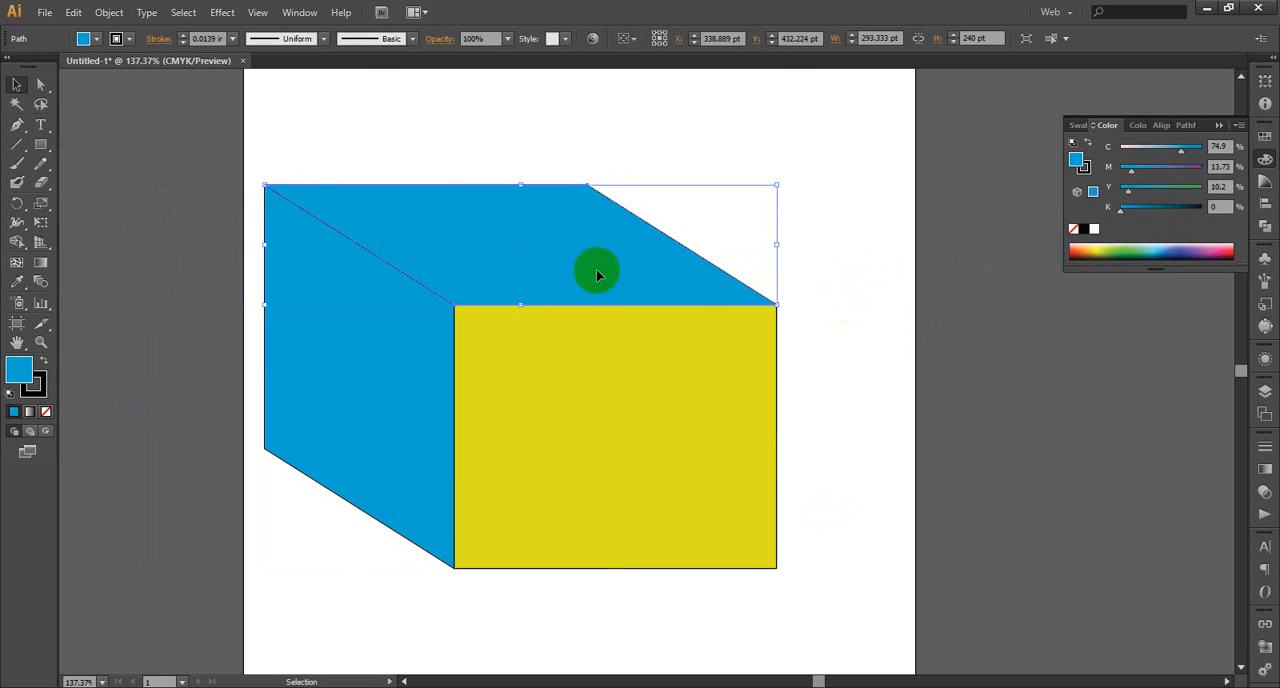
pyautogui.click(897, 388)
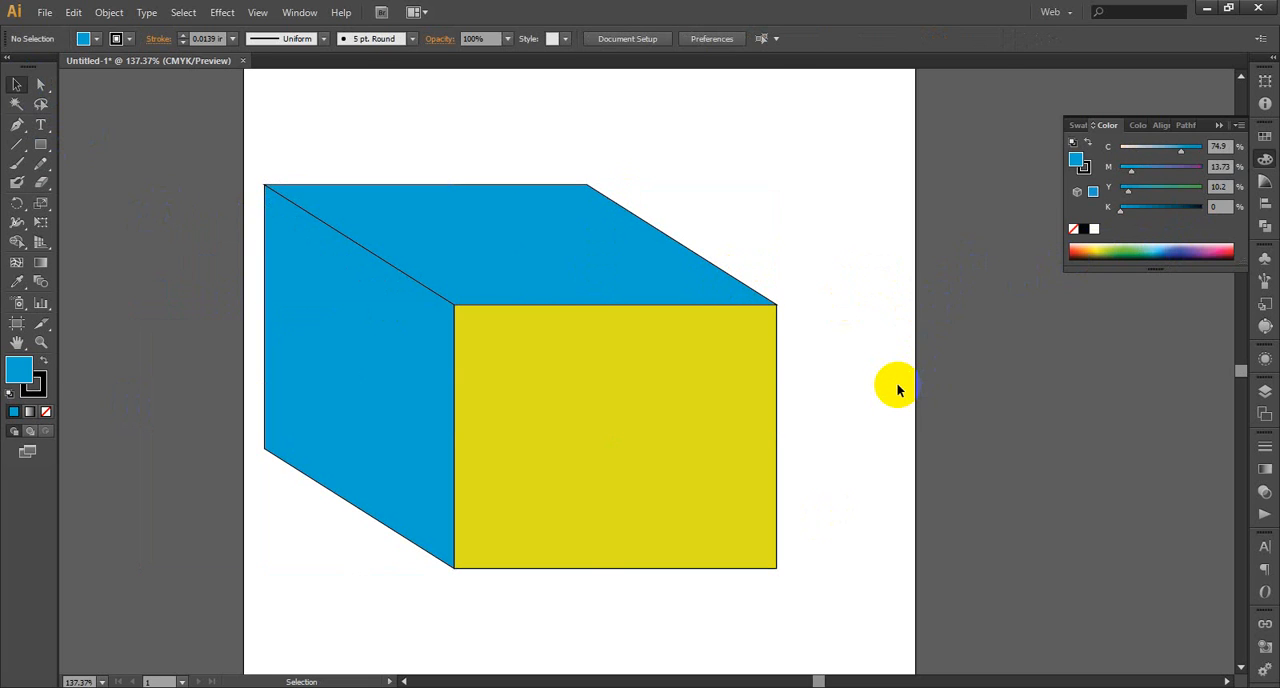
# Select all three faces and scale the box down proportionally in two passes towards its upper-left corner
pyautogui.moveTo(580, 434); pyautogui.dragTo(596, 421)
pyautogui.scroll(4, 596, 421)
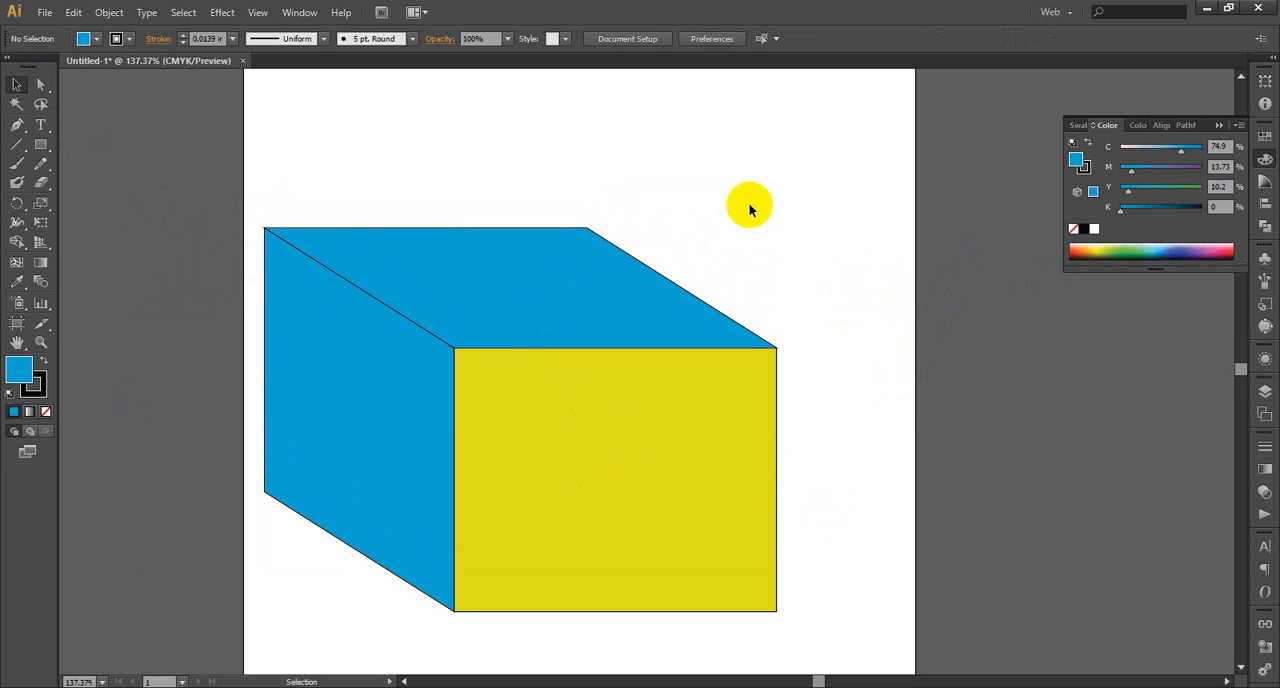
pyautogui.click(767, 172)
pyautogui.moveTo(767, 172); pyautogui.dragTo(310, 596)
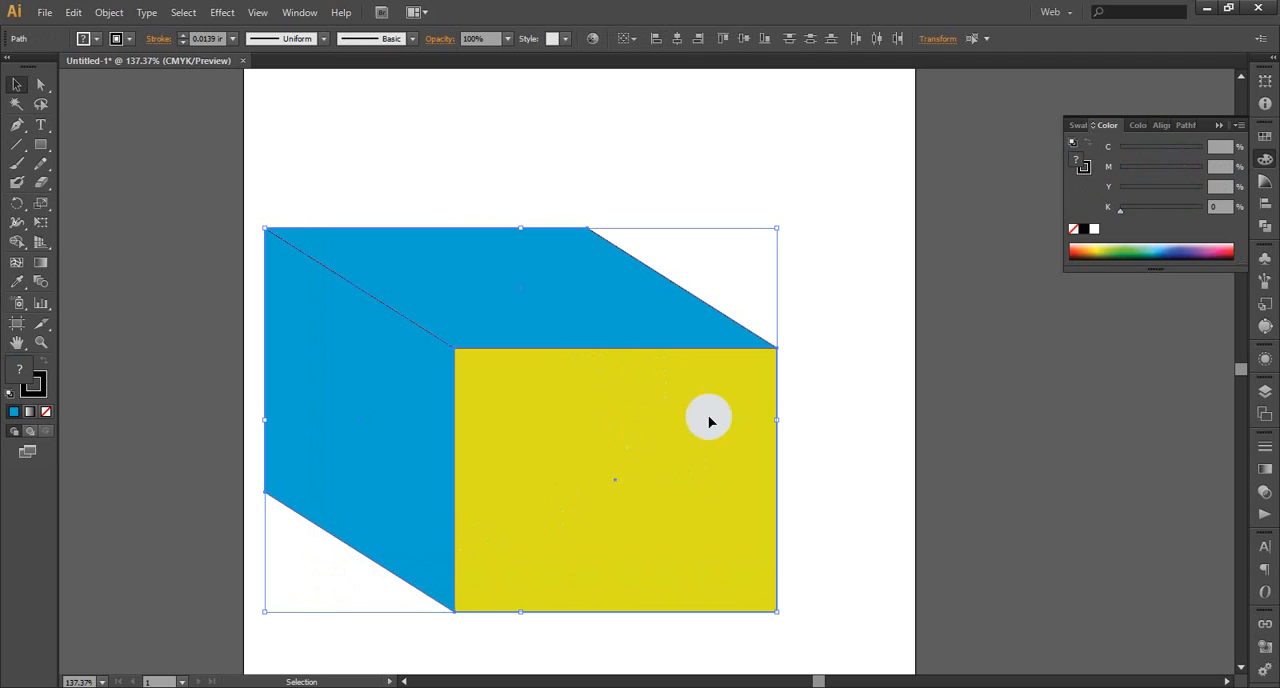
pyautogui.moveTo(777, 611); pyautogui.dragTo(460, 373)
pyautogui.click(625, 364)
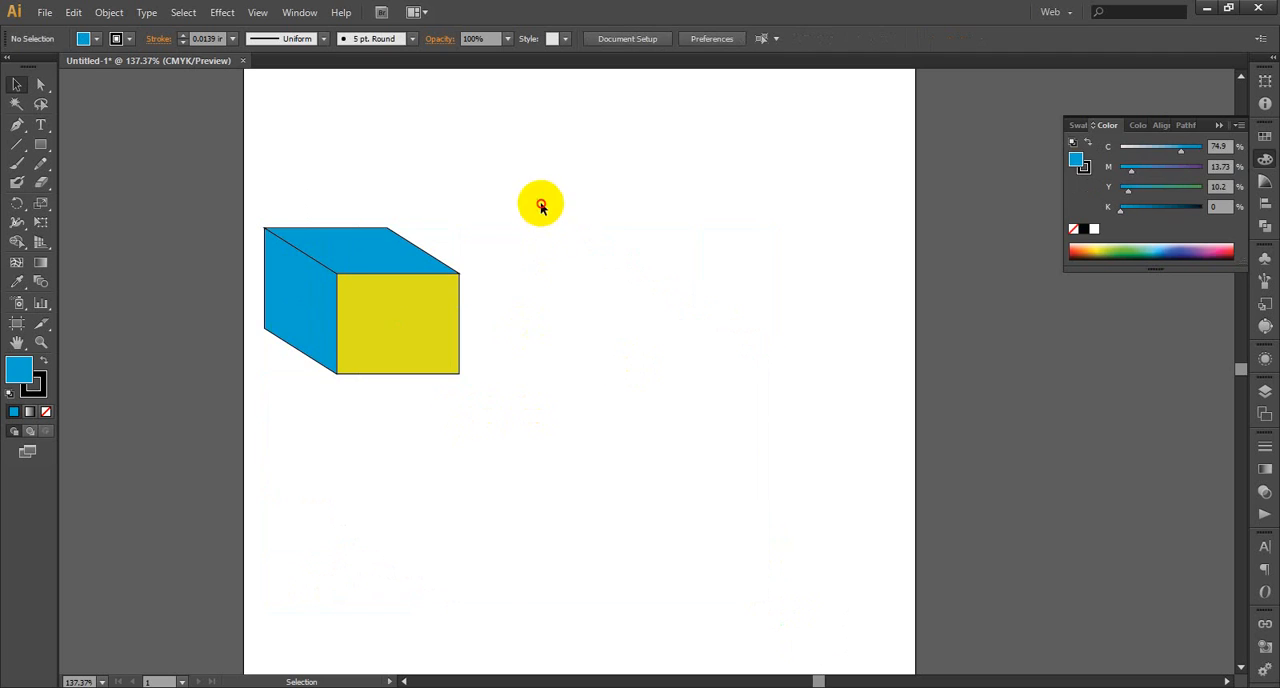
pyautogui.moveTo(540, 203); pyautogui.dragTo(307, 374)
pyautogui.moveTo(459, 373); pyautogui.dragTo(362, 302)
pyautogui.click(456, 345)
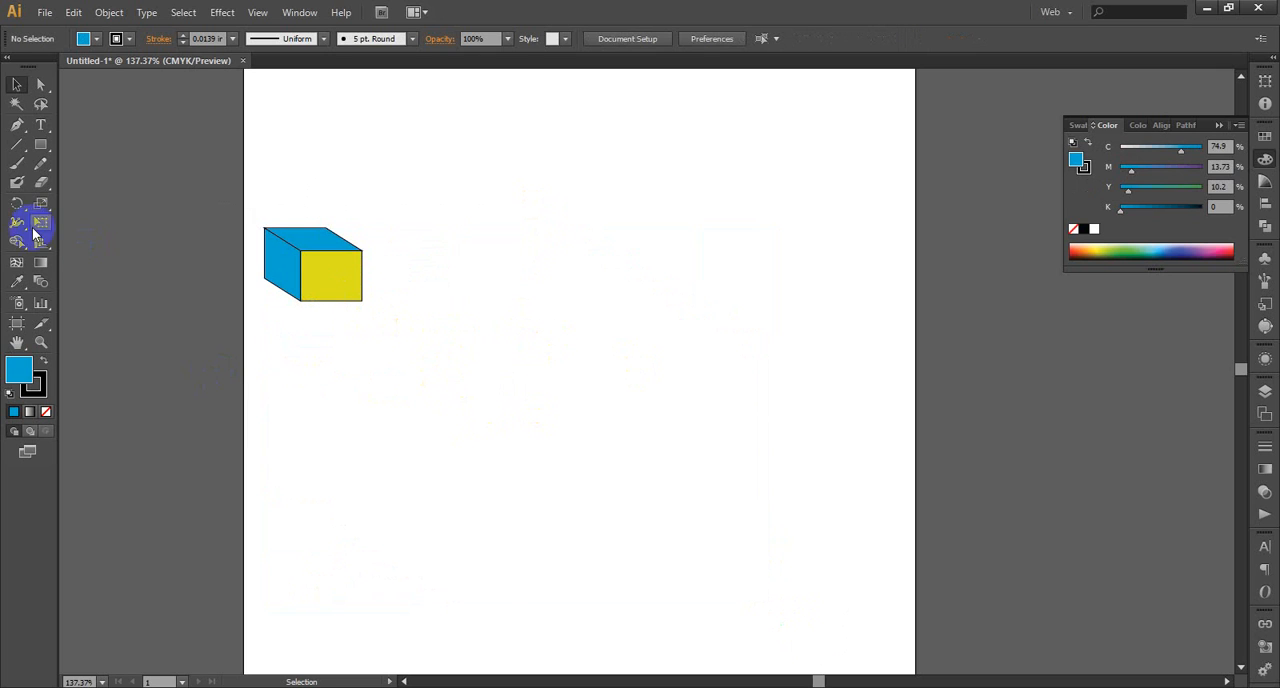
# Draw a rectangle about 88 by 82 pt near the artboard's right edge and raise its right anchor points about 25 pt
pyautogui.click(41, 145)
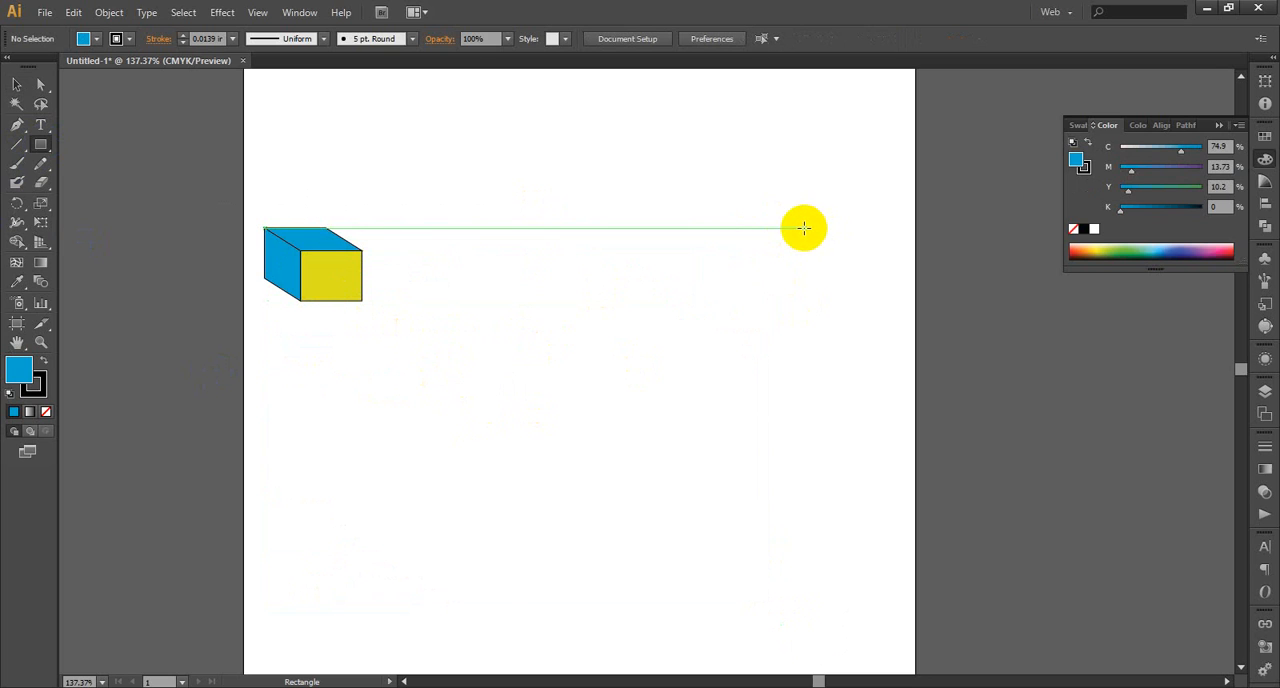
pyautogui.moveTo(803, 222)
pyautogui.mouseDown()
pyautogui.moveTo(874, 308)
pyautogui.moveTo(912, 320)
pyautogui.moveTo(901, 312)
pyautogui.mouseUp()
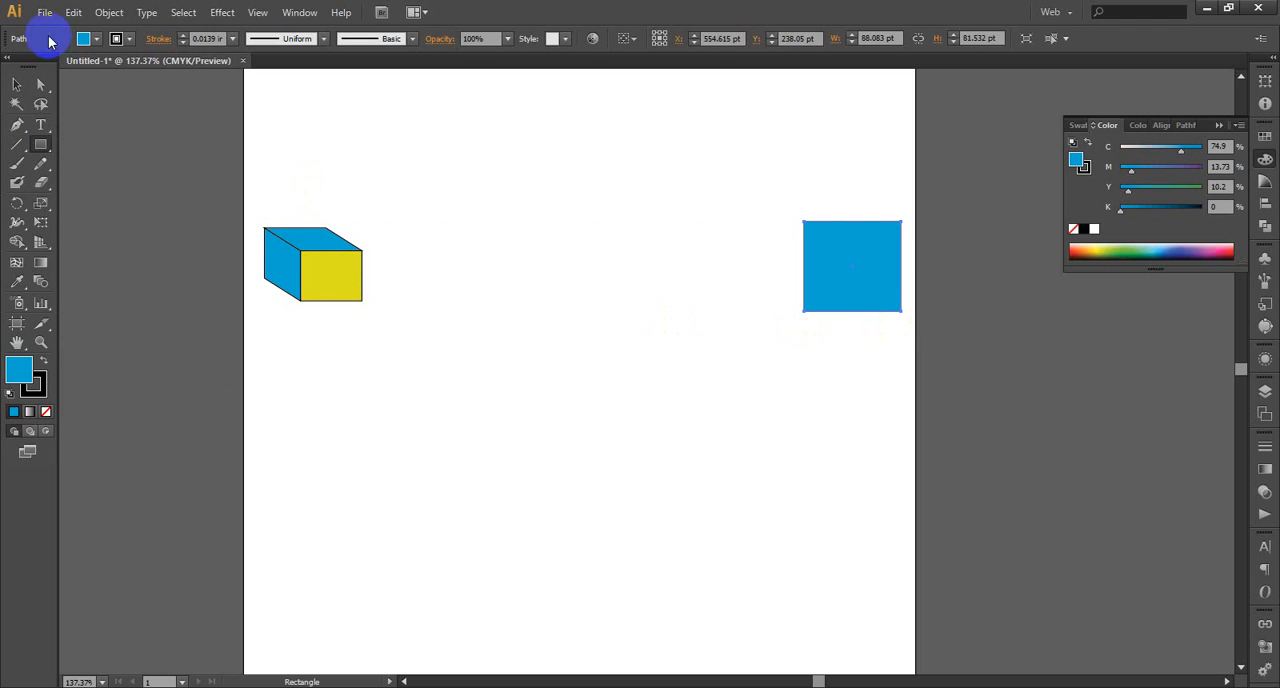
pyautogui.moveTo(928, 190); pyautogui.dragTo(862, 372)
pyautogui.moveTo(899, 287); pyautogui.dragTo(902, 259)
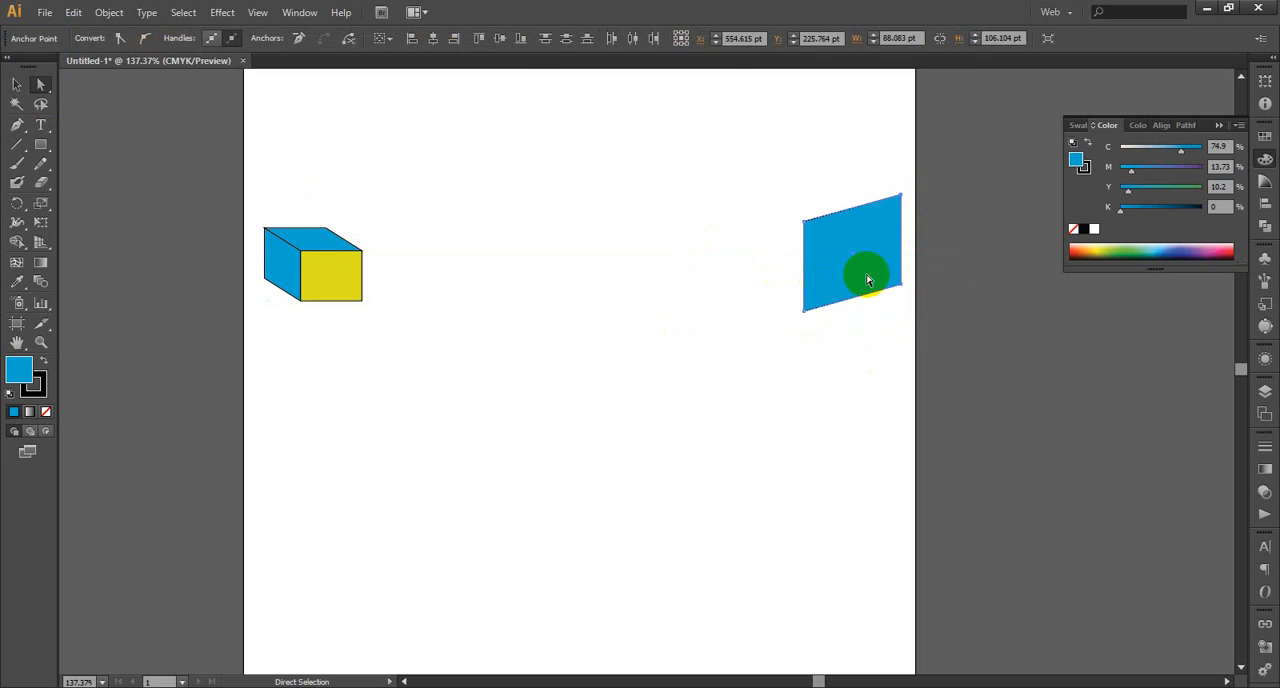
# Try to create a mirrored copy of the slanted panel with Reflect about the vertical axis
pyautogui.click(20, 88)
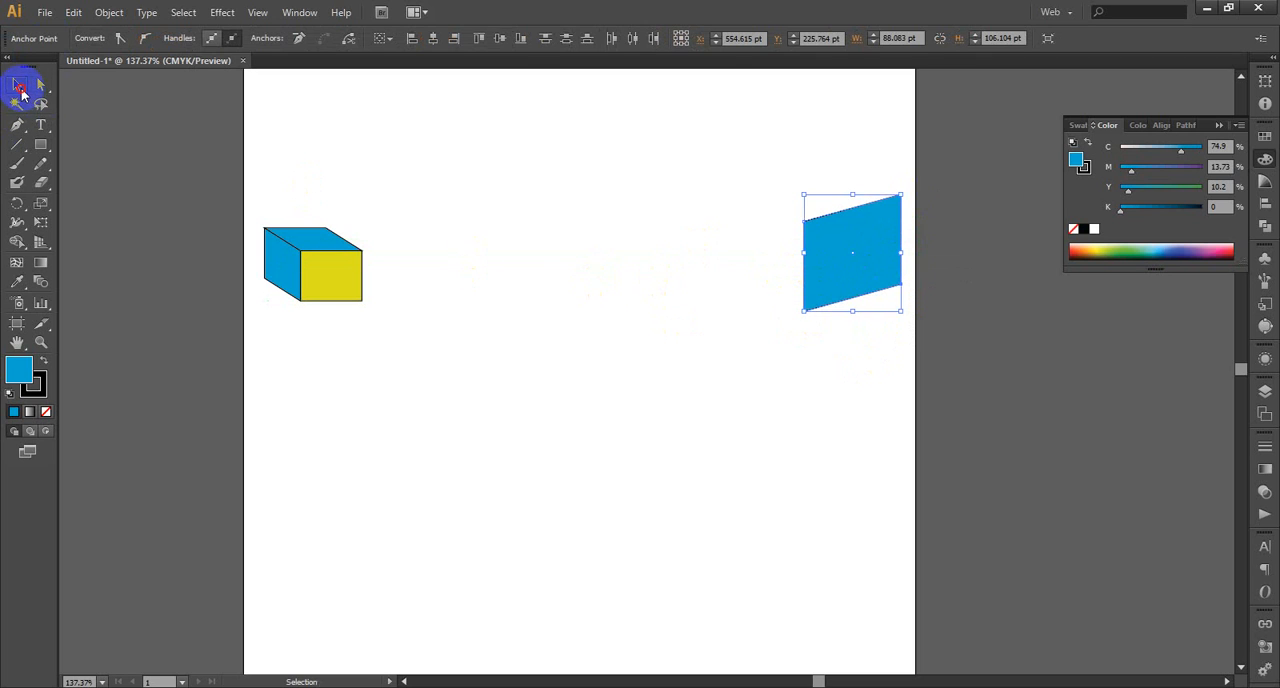
pyautogui.rightClick(855, 262)
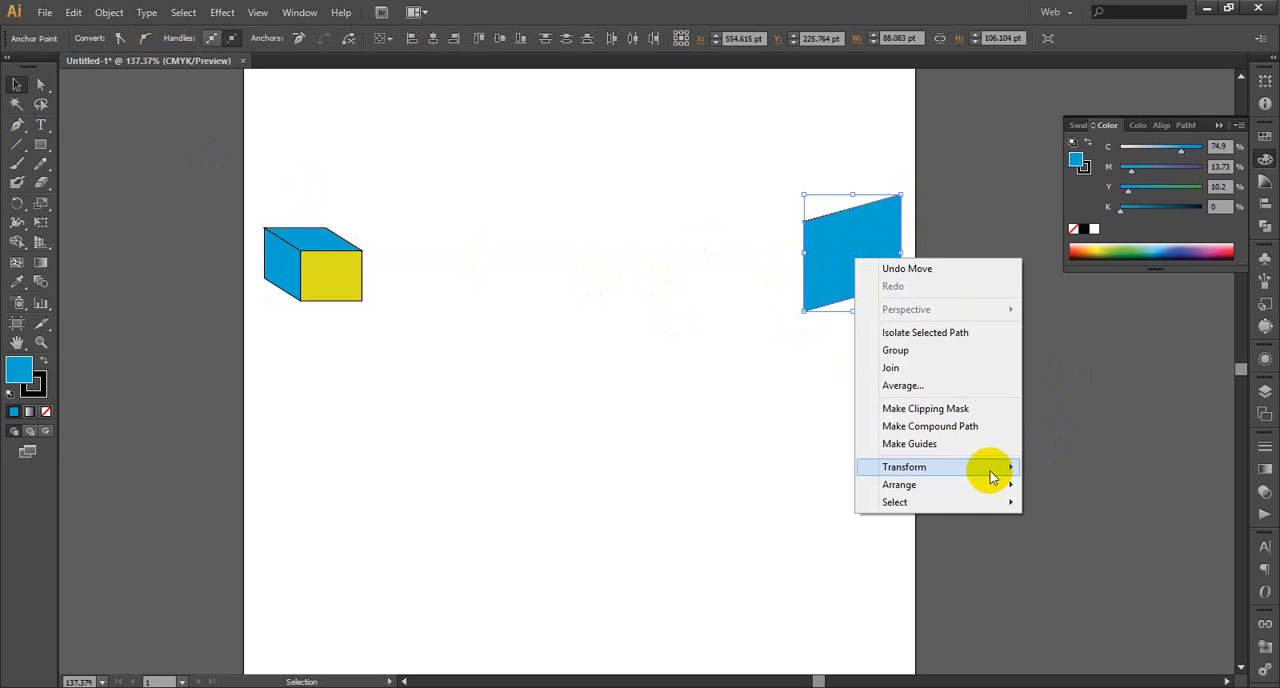
pyautogui.moveTo(986, 470)
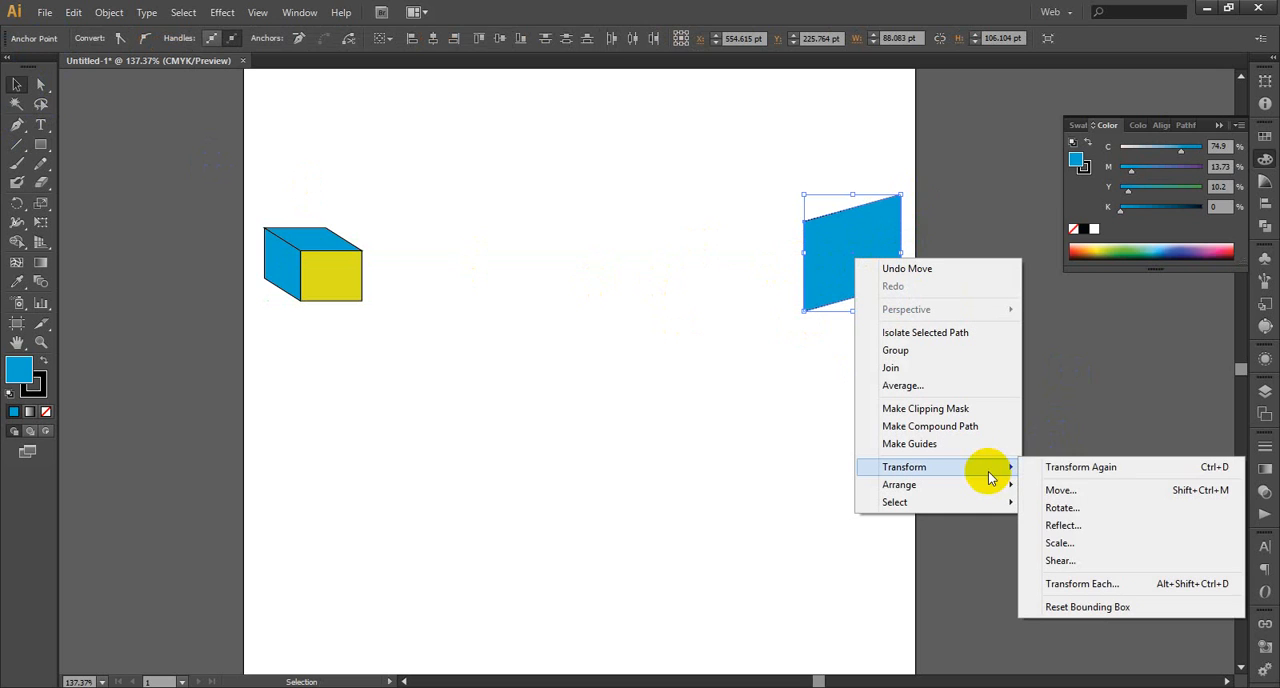
pyautogui.click(1075, 524)
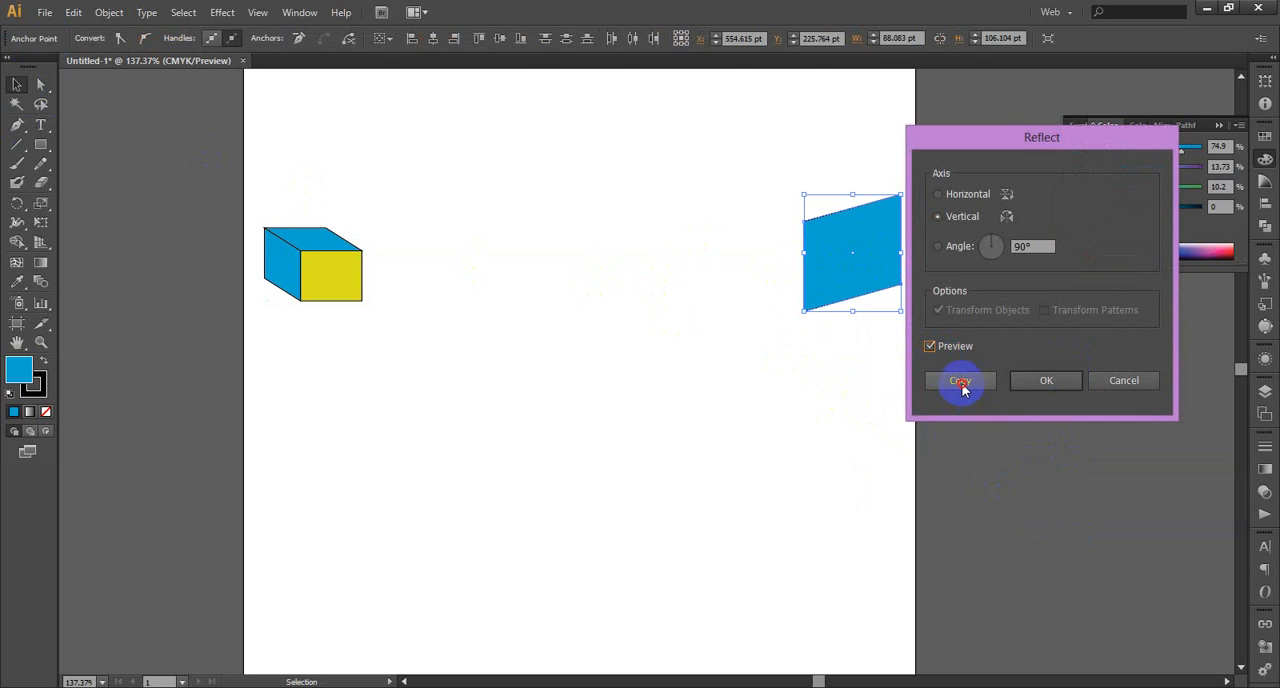
pyautogui.click(960, 383)
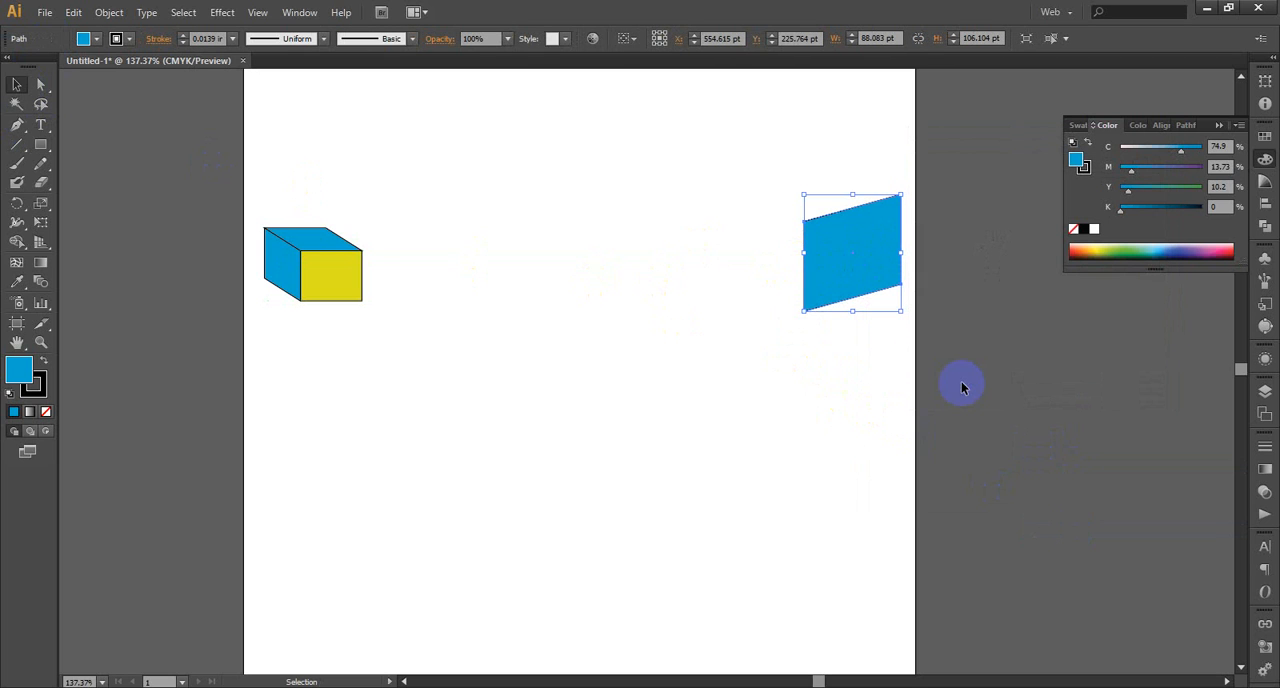
# Reflect the slanted panel about the vertical axis as a copy
pyautogui.rightClick(860, 256)
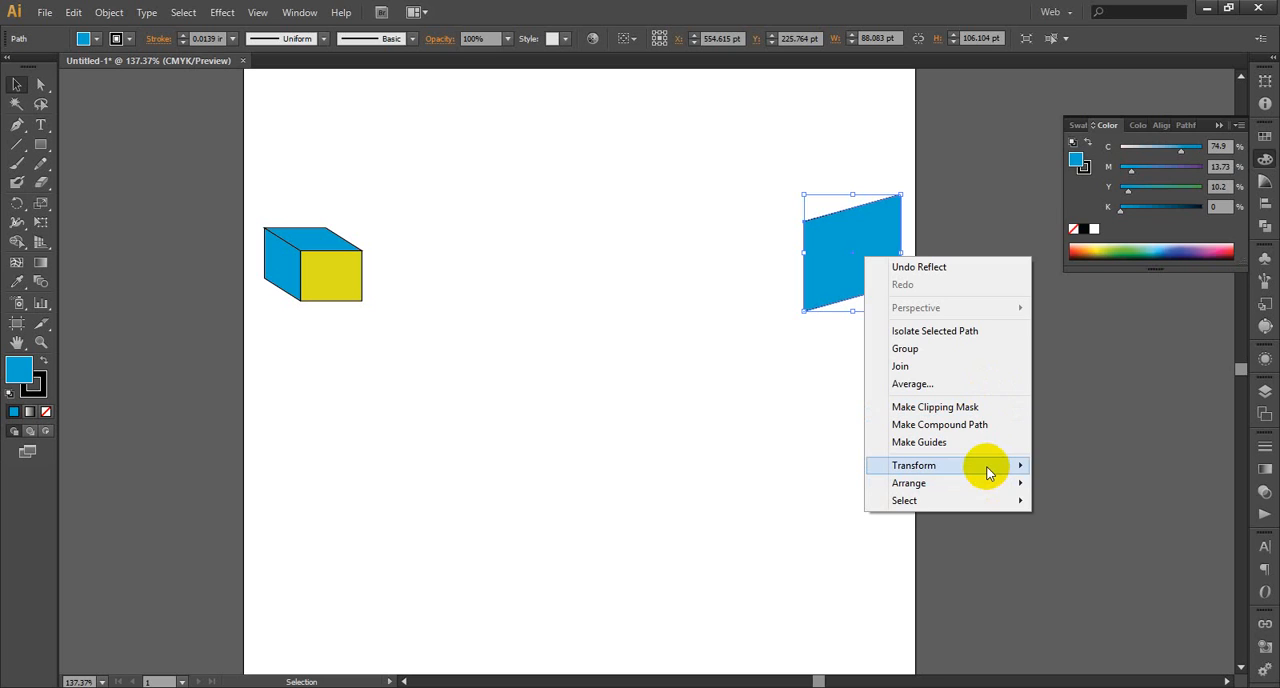
pyautogui.moveTo(988, 470)
pyautogui.click(1055, 530)
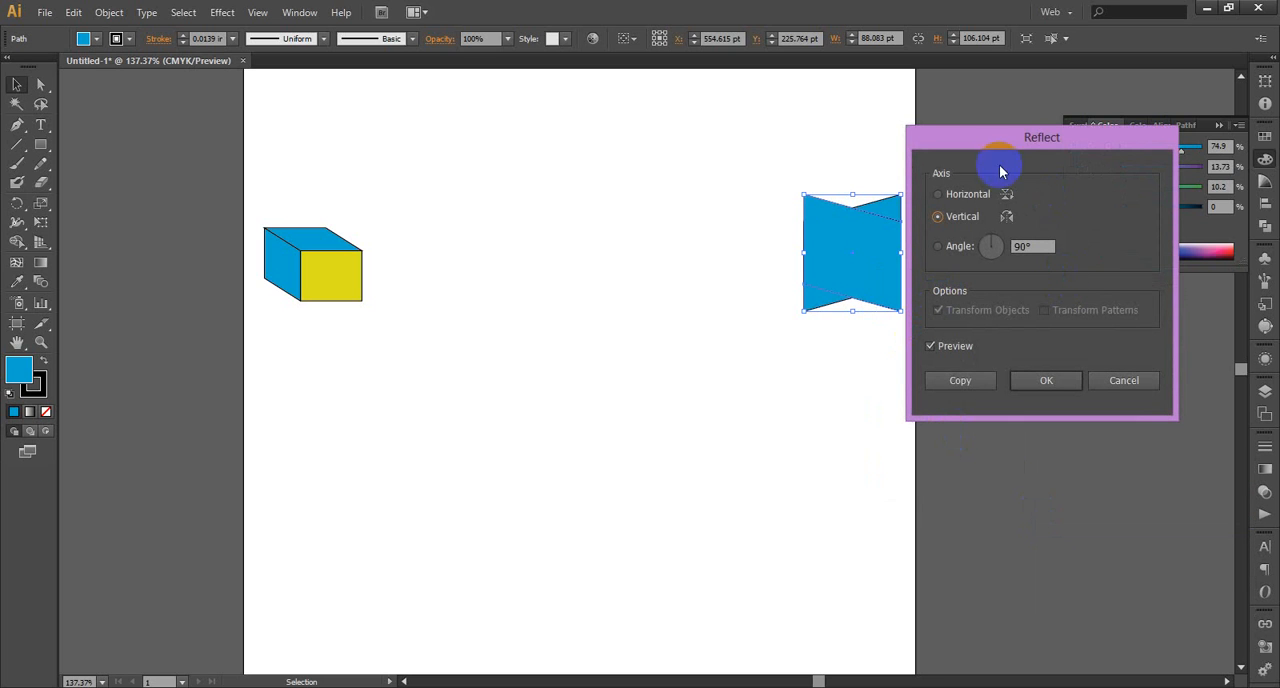
pyautogui.click(962, 381)
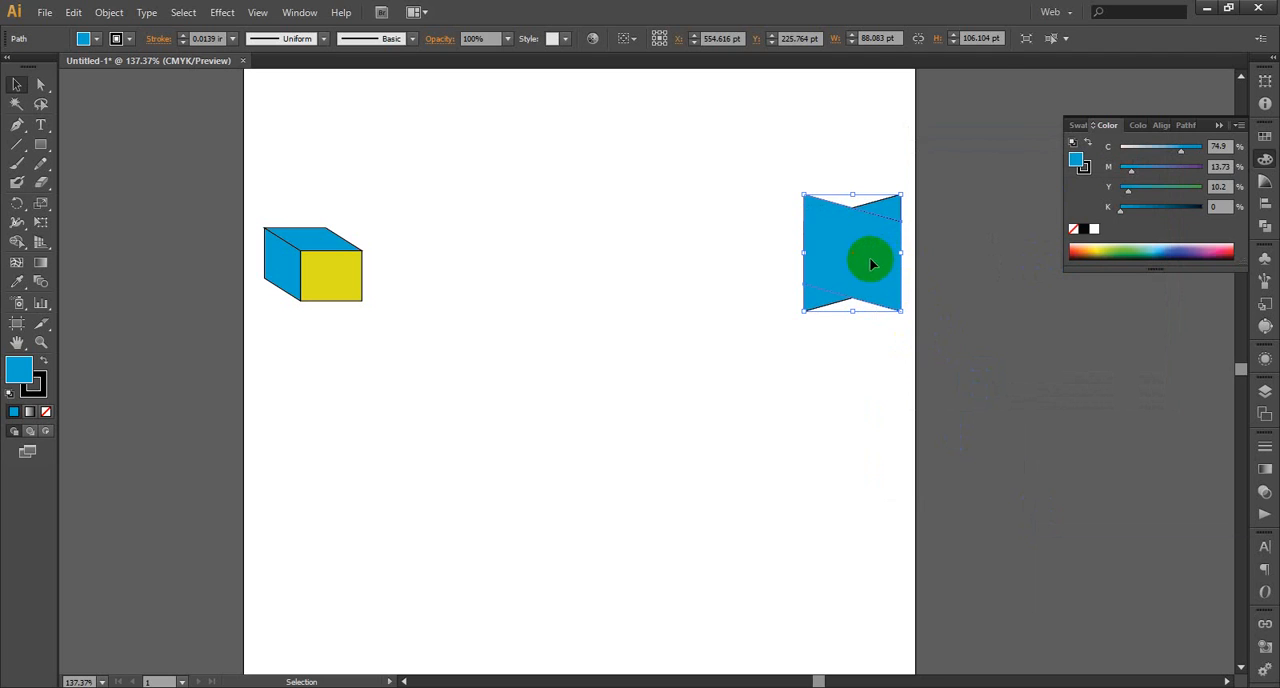
# Move the mirrored panel horizontally to the left so it sits beside the original panel's left edge, and deselect it
pyautogui.moveTo(866, 257); pyautogui.dragTo(778, 258)
pyautogui.click(820, 375)
pyautogui.click(771, 257)
pyautogui.click(896, 370)
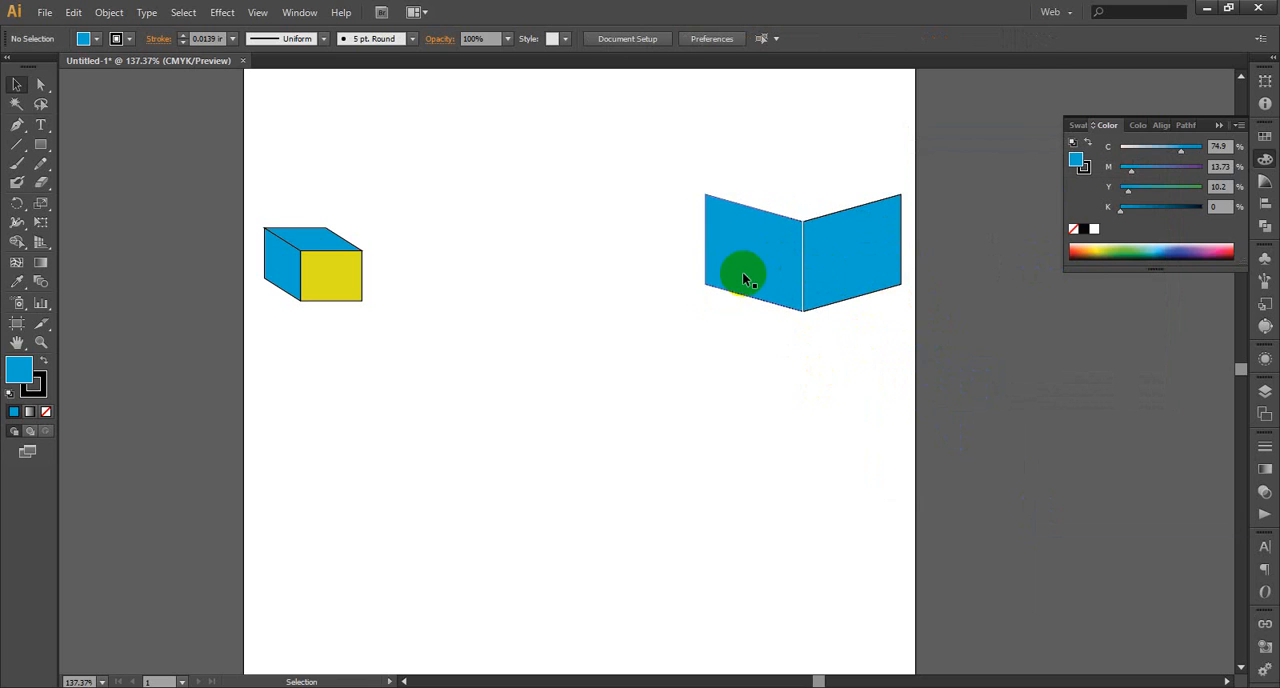
# Examine up close the seam where the mirrored panel meets the original slanted panel
pyautogui.click(27, 84)
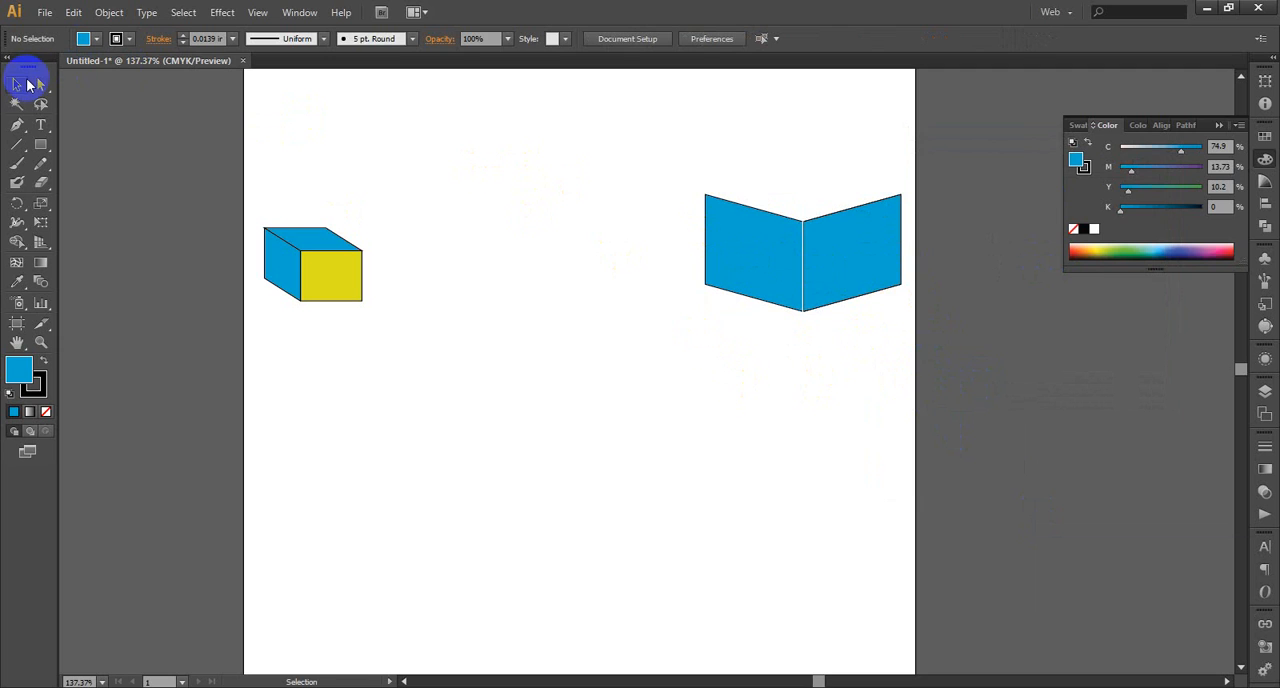
pyautogui.click(762, 257)
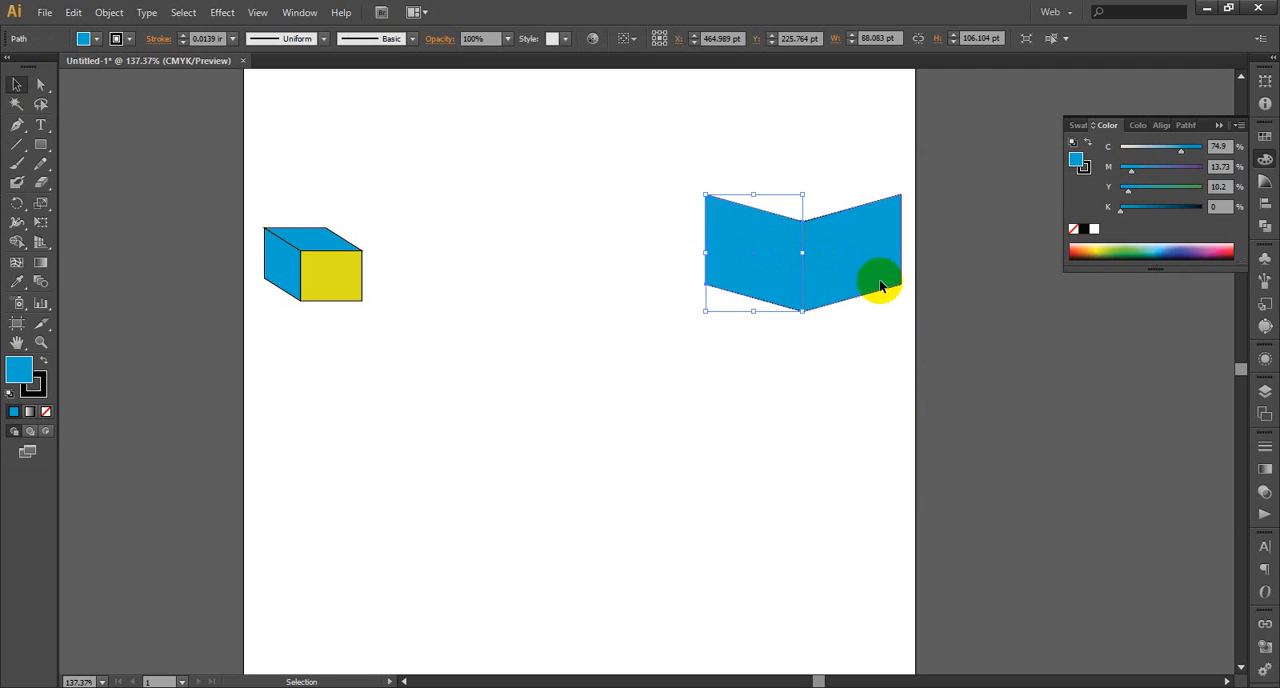
pyautogui.click(889, 343)
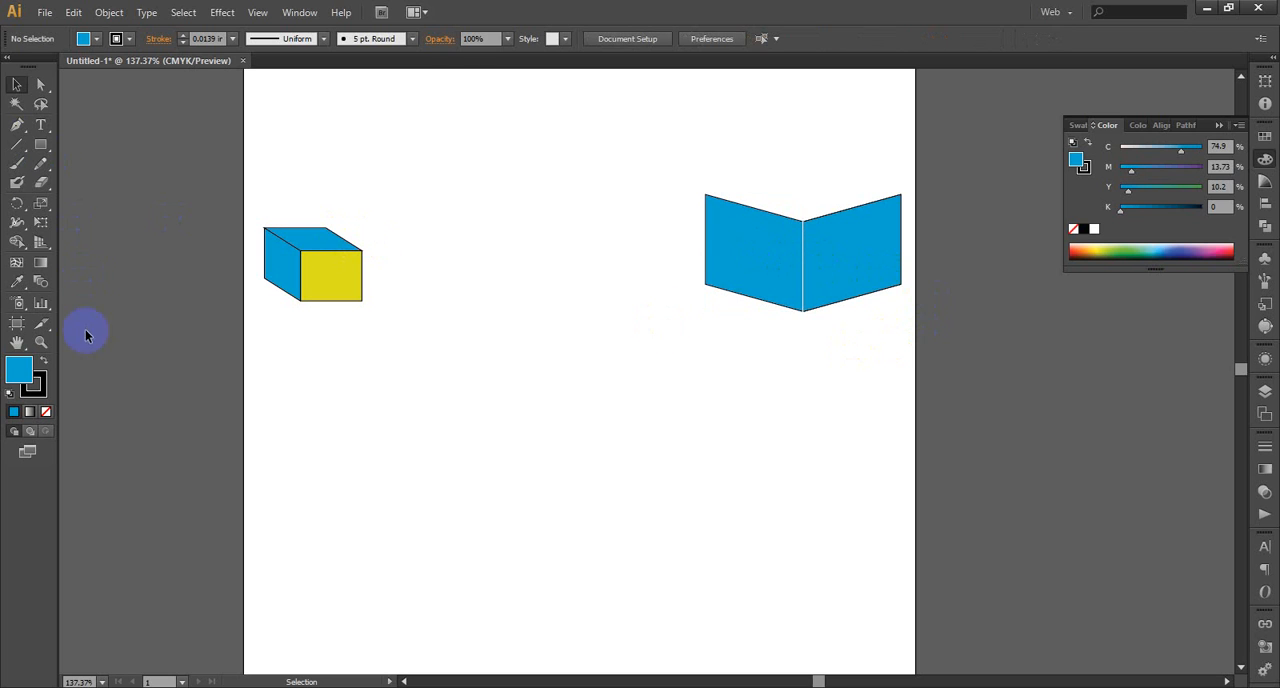
pyautogui.moveTo(630, 154); pyautogui.dragTo(971, 354)
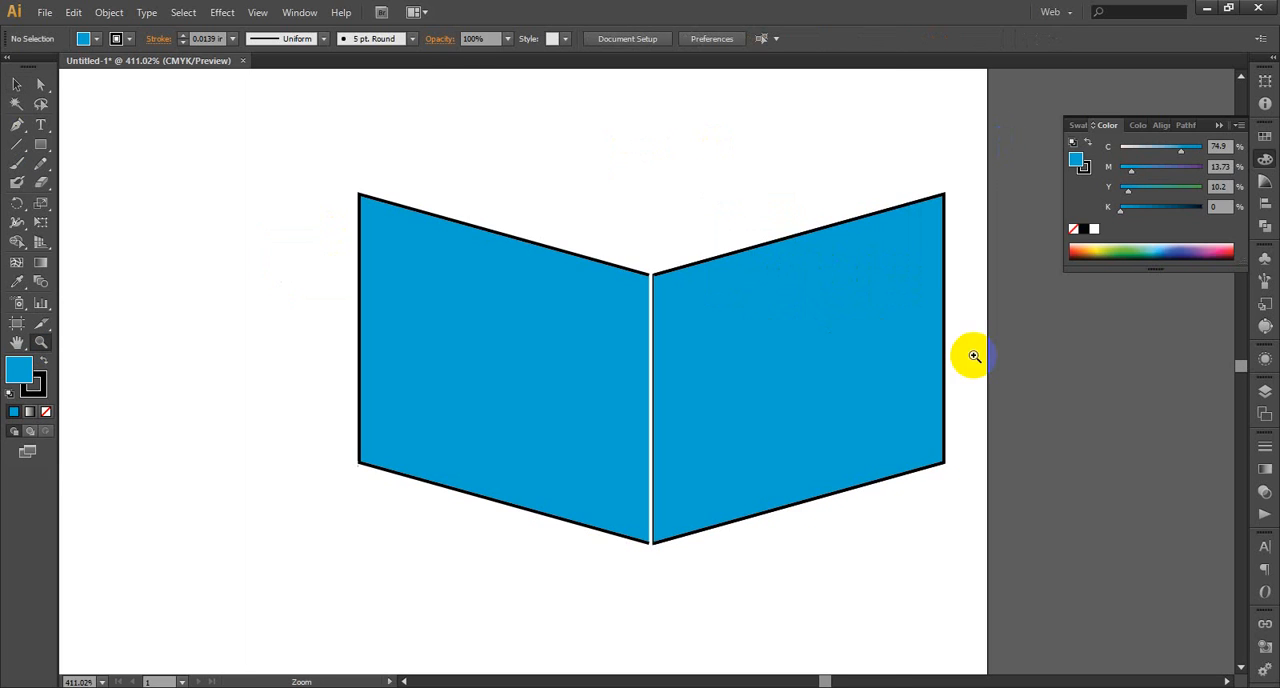
pyautogui.click(16, 84)
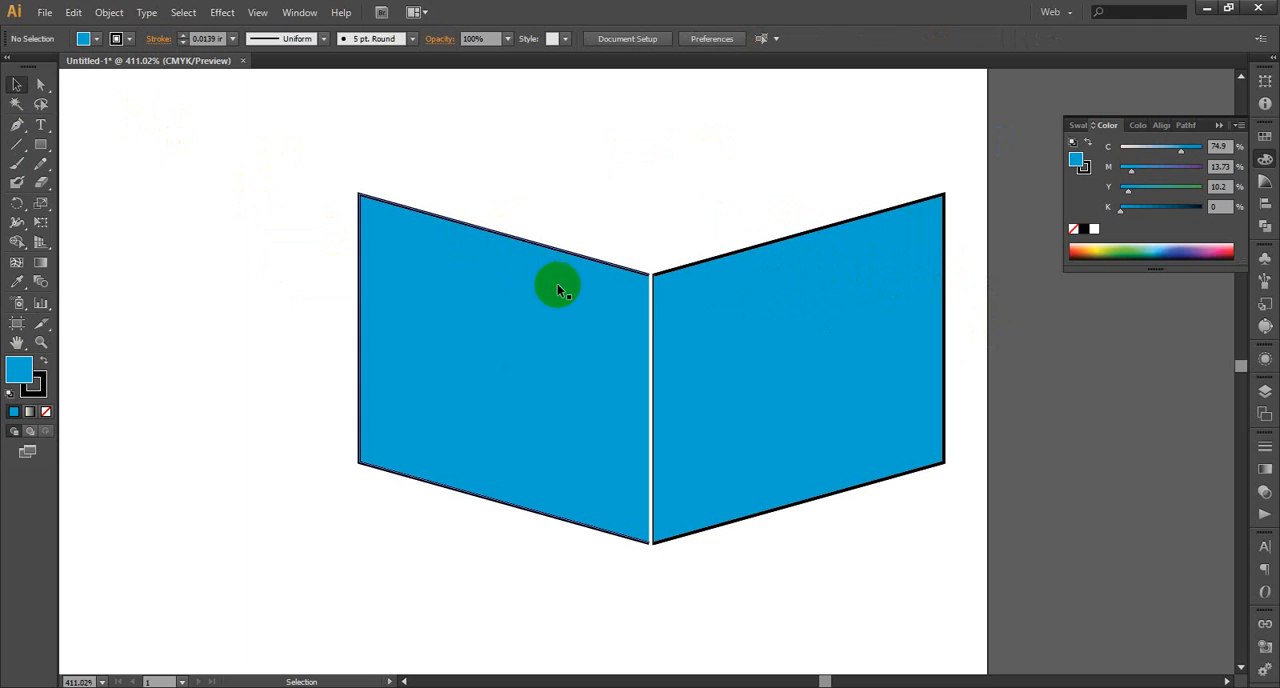
pyautogui.click(643, 318)
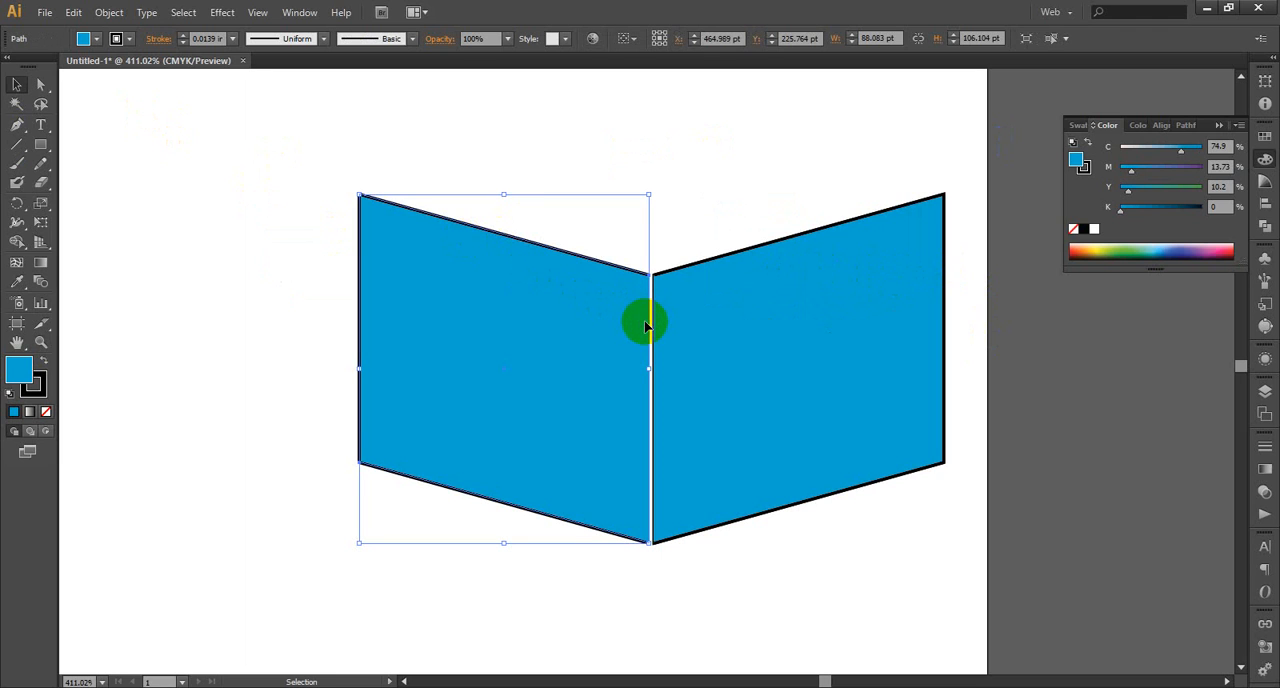
pyautogui.click(654, 320)
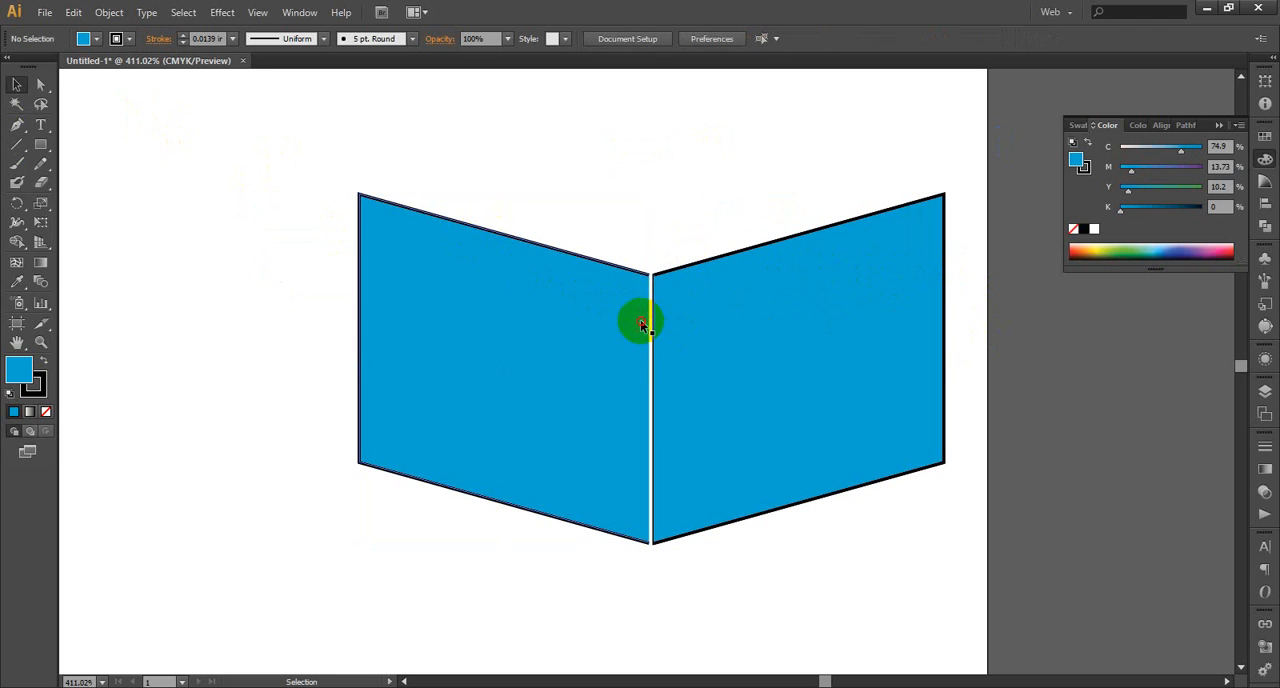
# Try moving the mirrored panel away from the original panel, and undo the move
pyautogui.moveTo(640, 320); pyautogui.dragTo(494, 305)
pyautogui.click(674, 289)
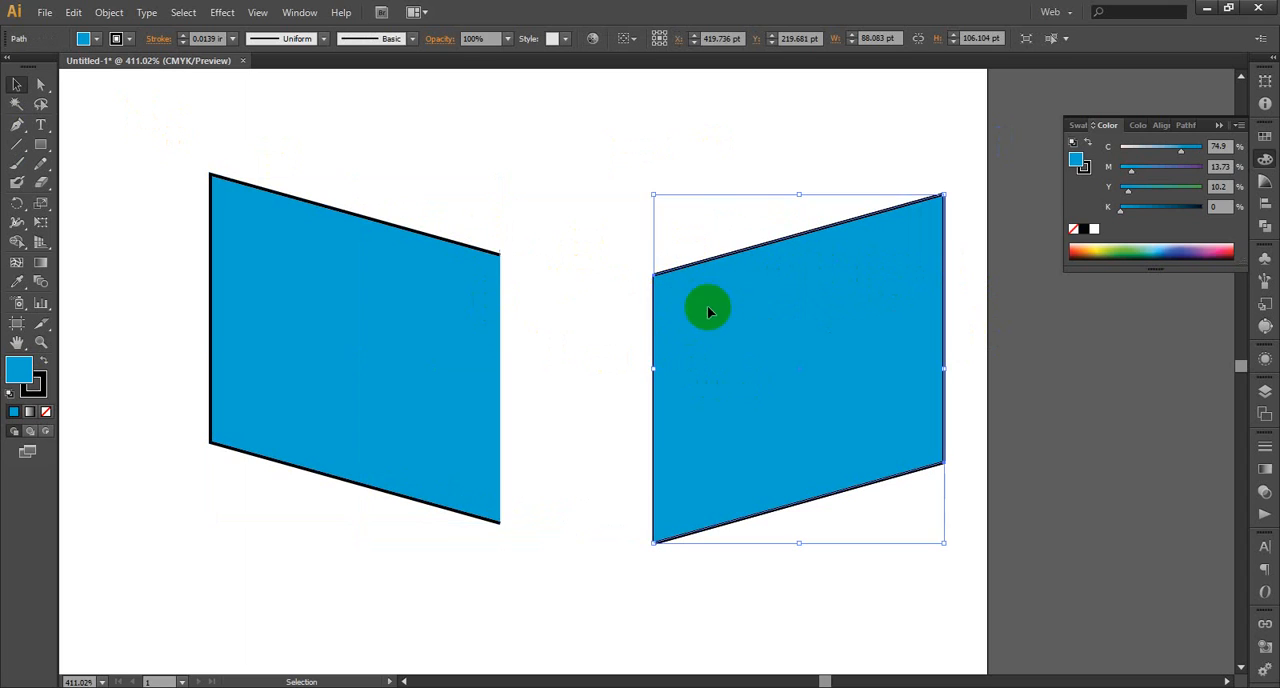
pyautogui.click(588, 211)
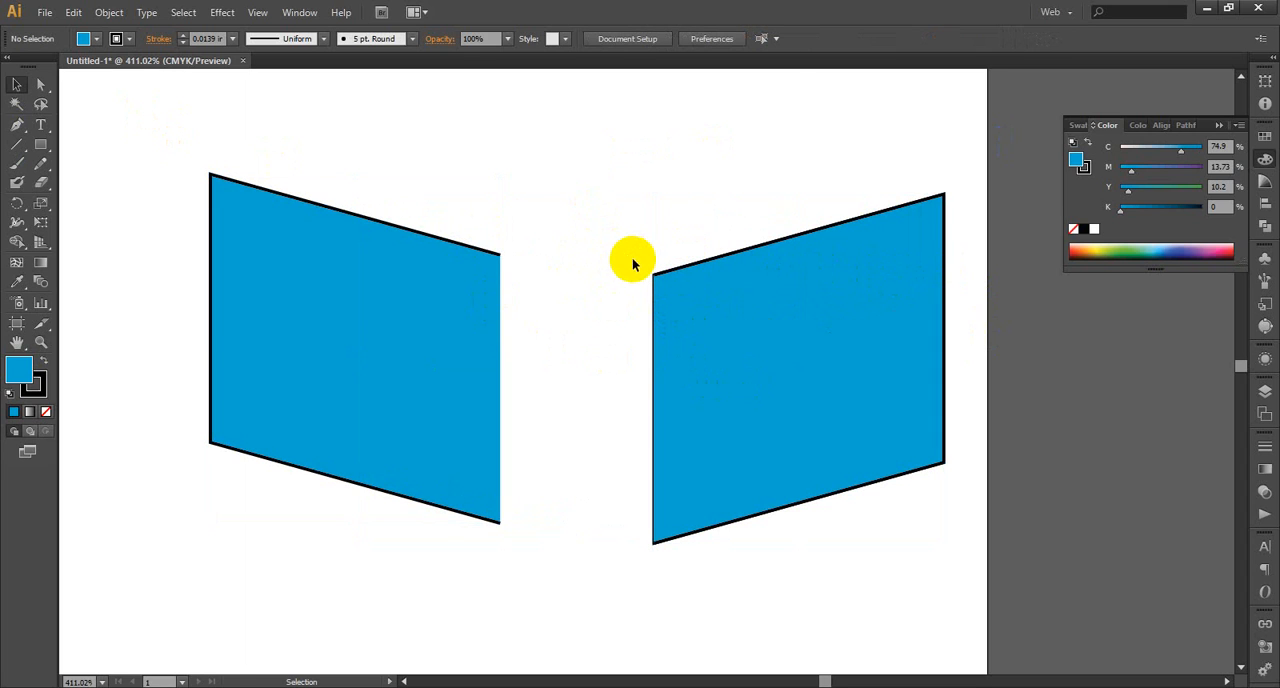
pyautogui.hotkey('ctrl', 'z')
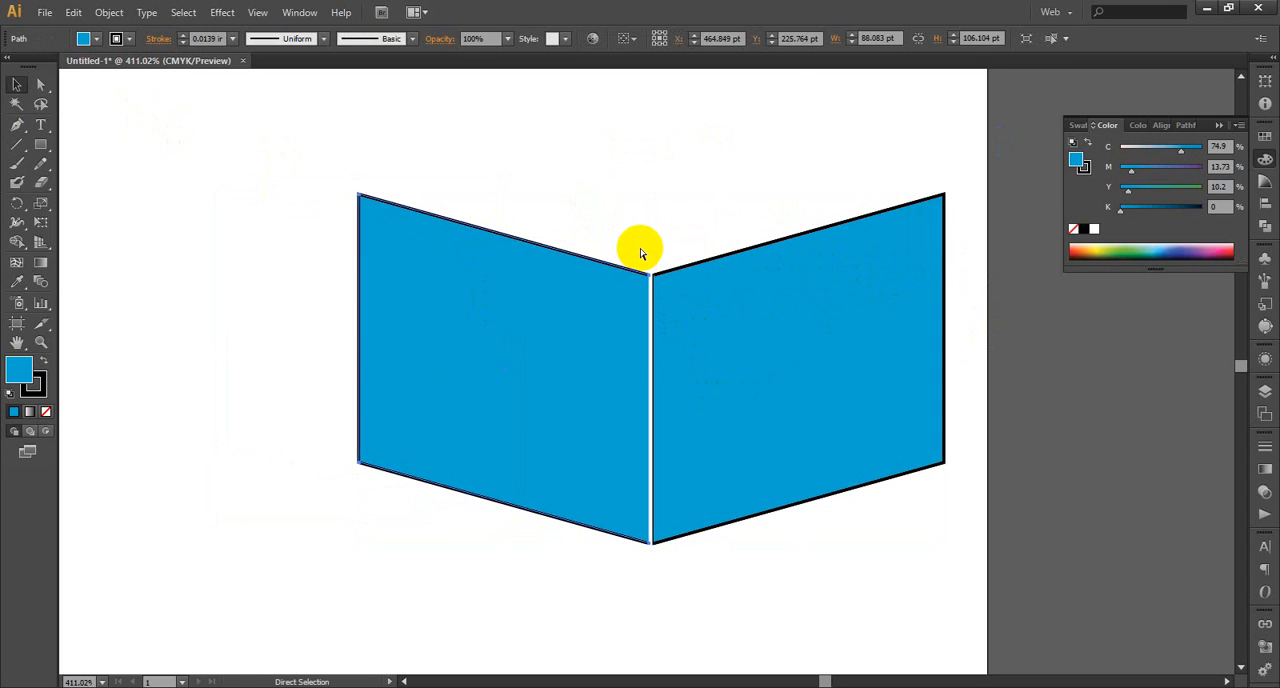
# Delete the mirrored panel, keeping only the original slanted panel
pyautogui.press('v')
pyautogui.click(658, 219)
pyautogui.click(514, 286)
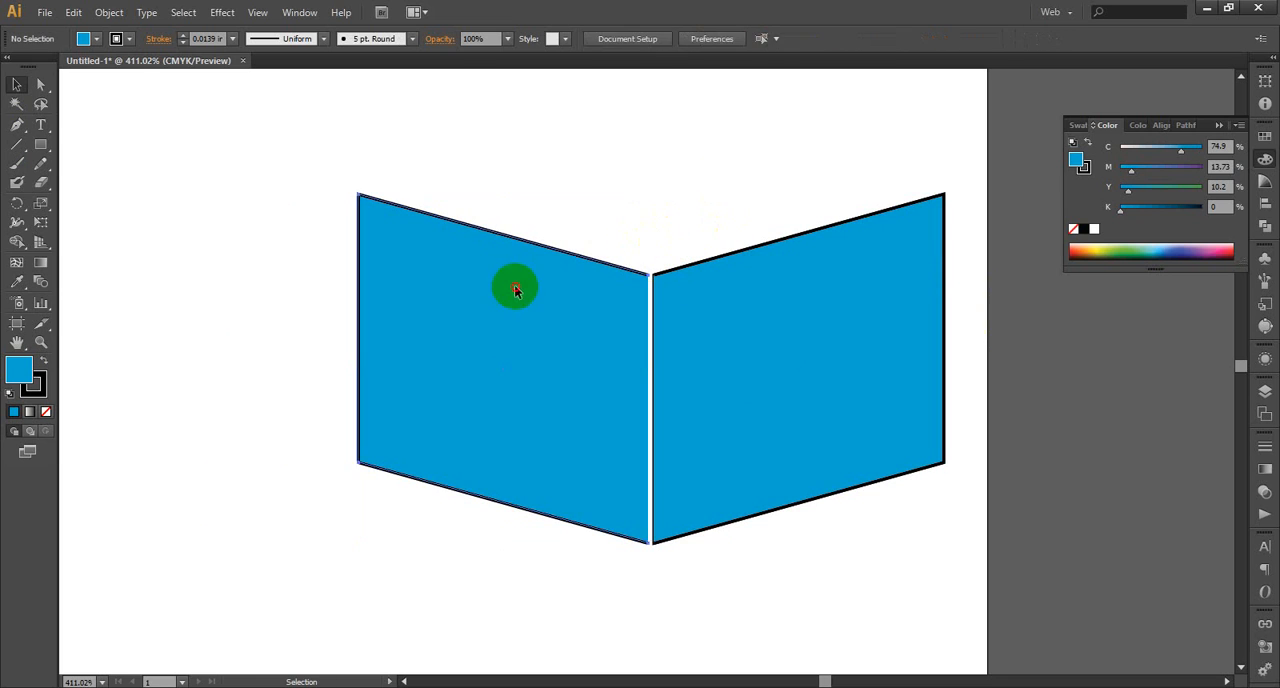
pyautogui.press('Delete')
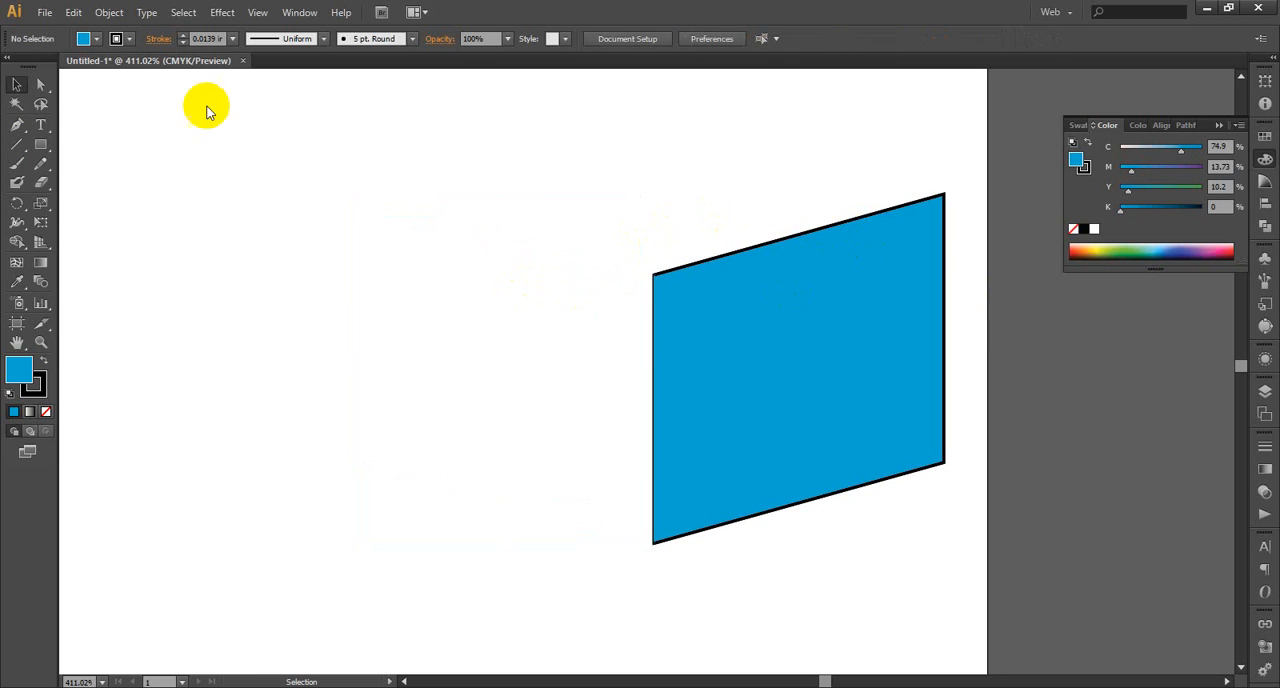
# Reflect the remaining slanted panel about the vertical axis as a copy
pyautogui.click(809, 324)
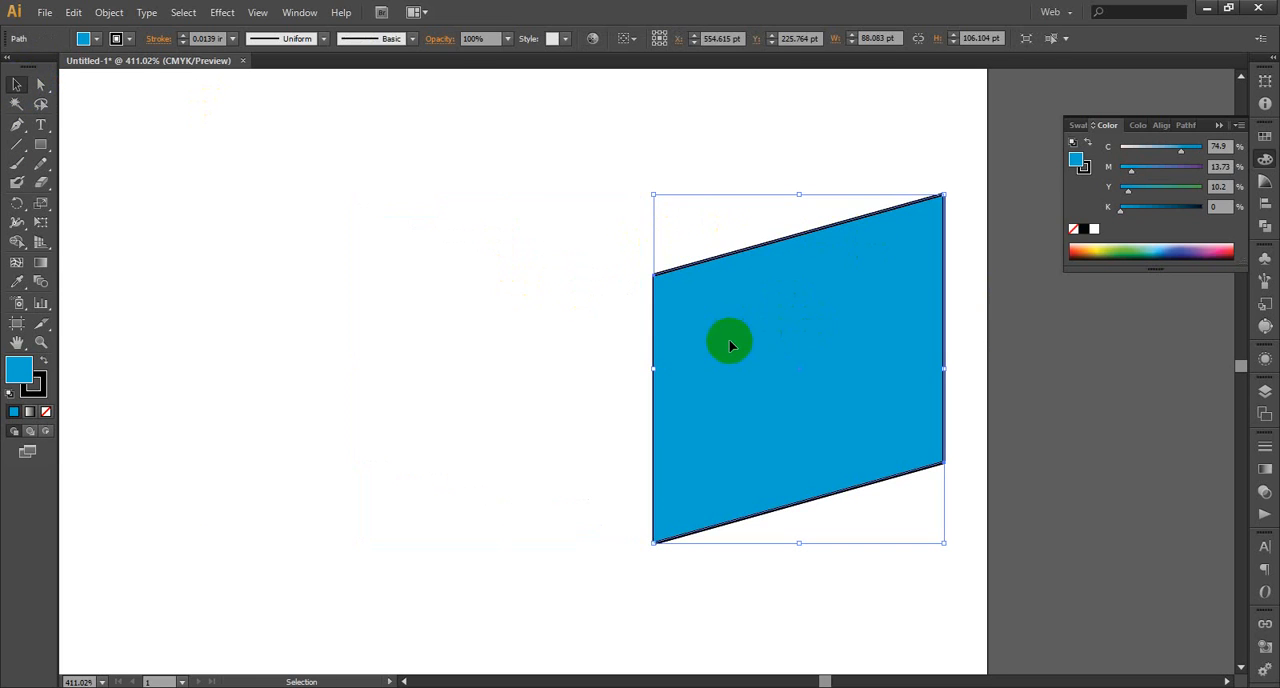
pyautogui.click(869, 289)
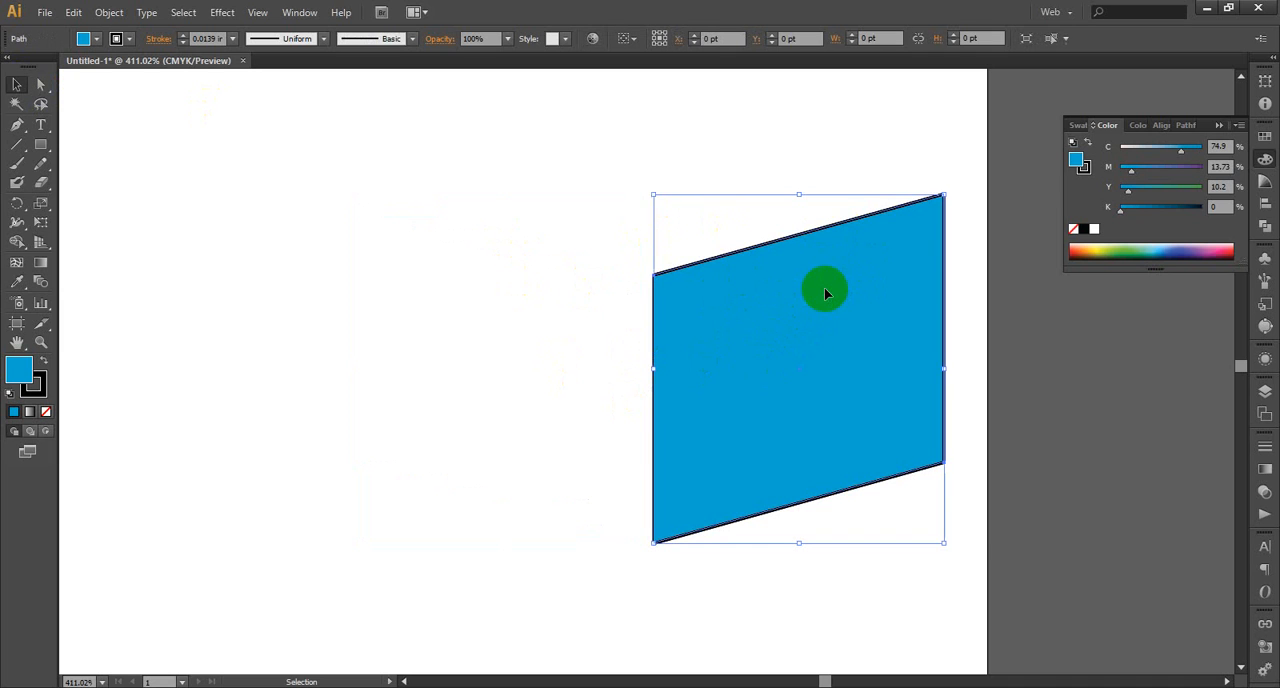
pyautogui.rightClick(825, 289)
pyautogui.moveTo(940, 497)
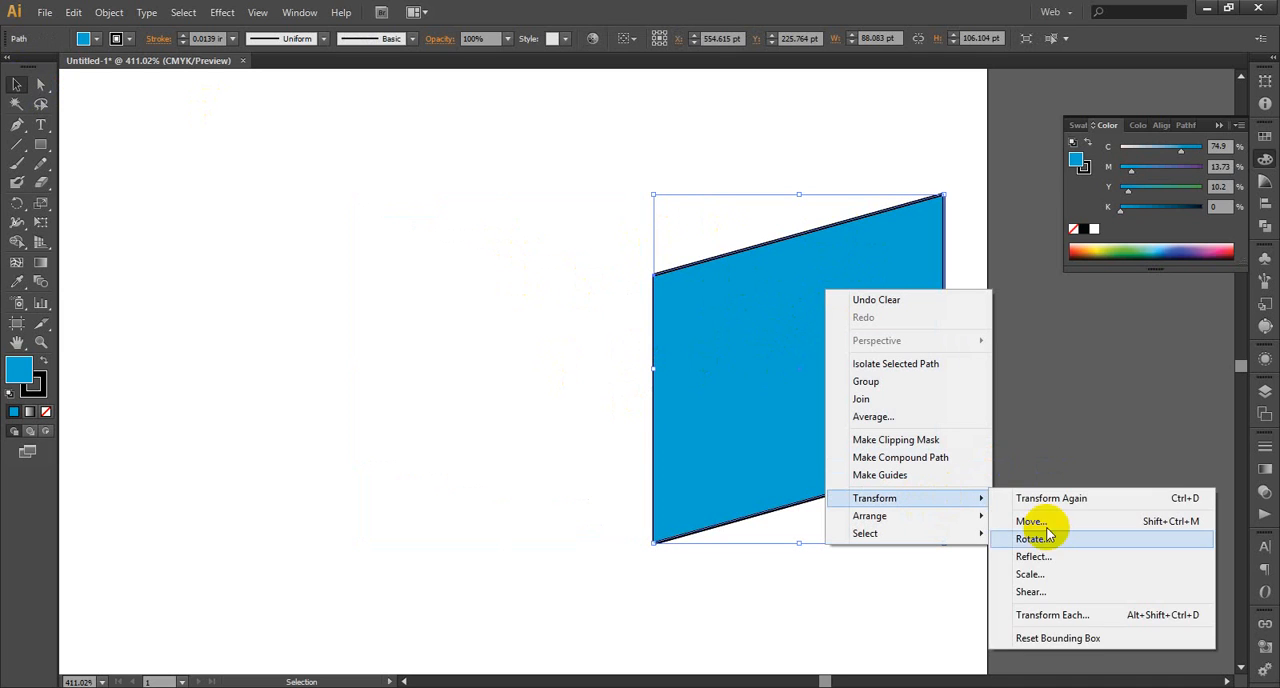
pyautogui.click(1054, 560)
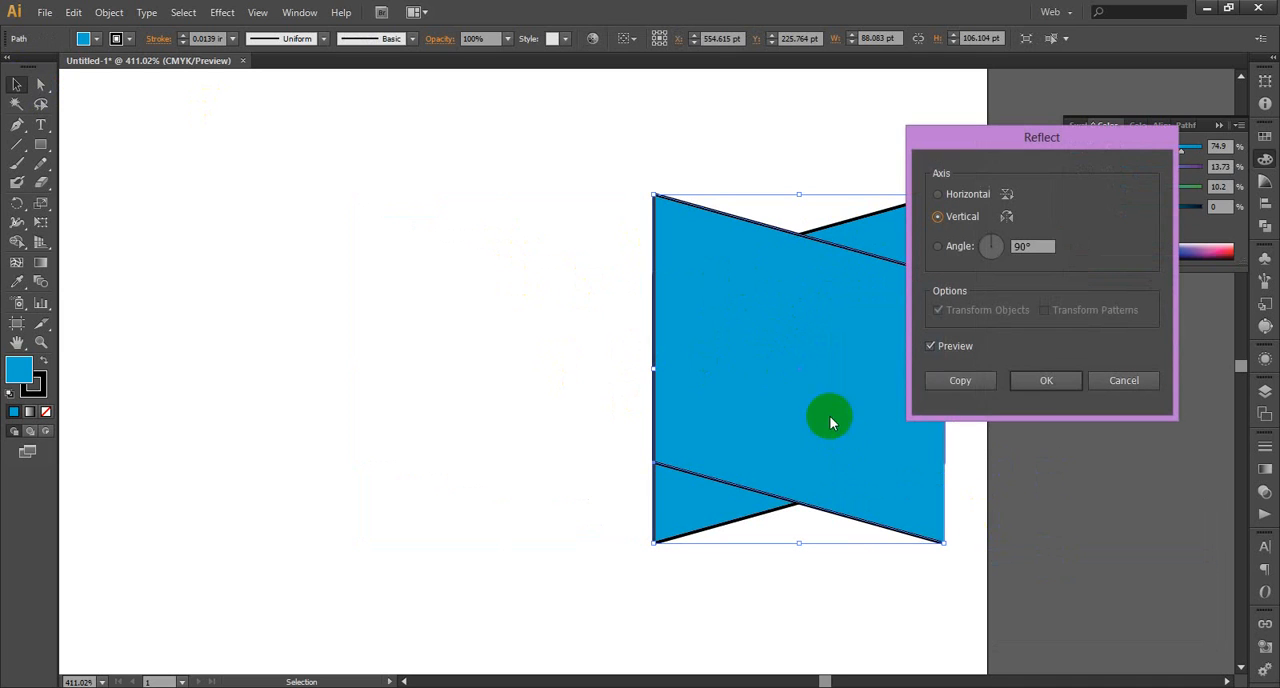
pyautogui.click(972, 392)
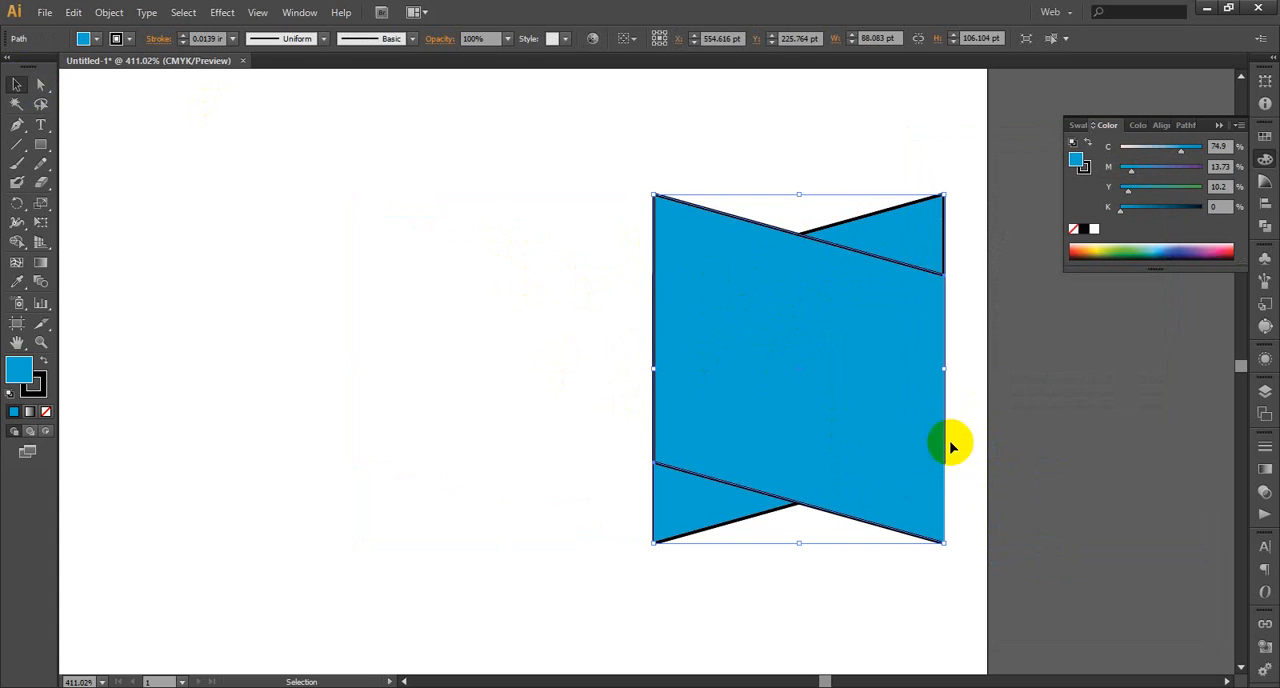
# Try to position the mirrored copy beside the original, and delete both it and the stray duplicate of the original panel
pyautogui.moveTo(949, 442); pyautogui.dragTo(893, 422)
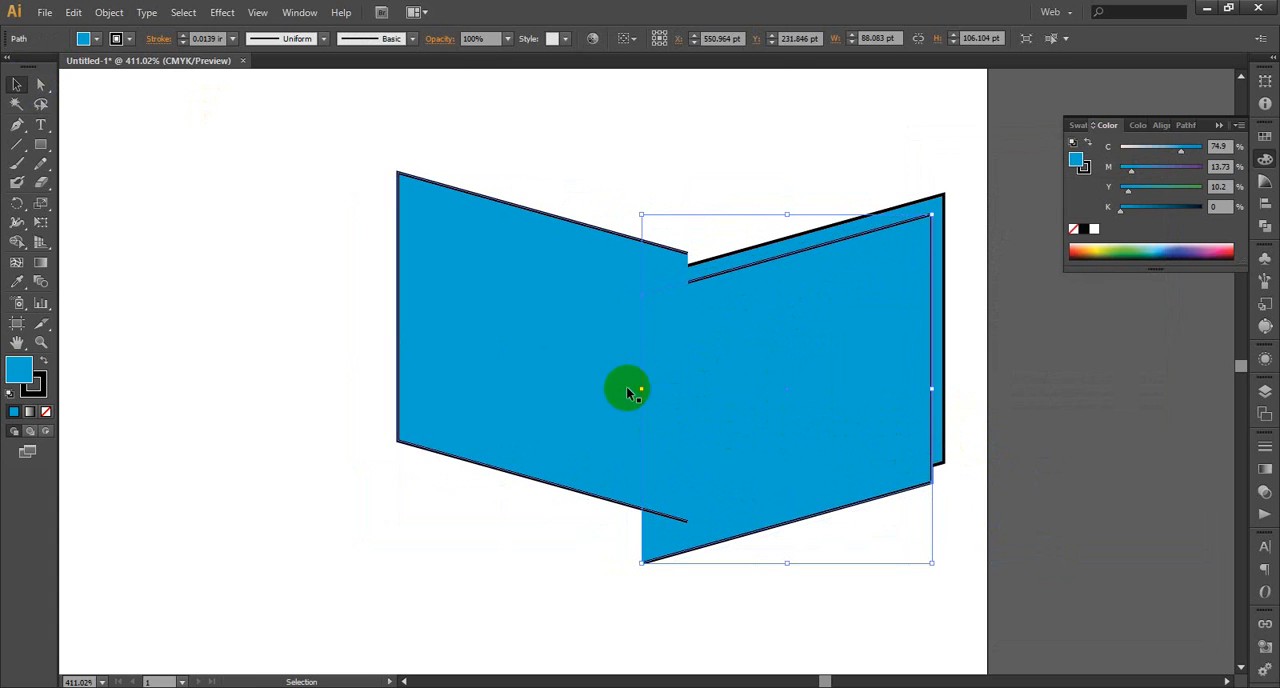
pyautogui.moveTo(626, 386); pyautogui.dragTo(543, 403)
pyautogui.moveTo(763, 425); pyautogui.dragTo(799, 500)
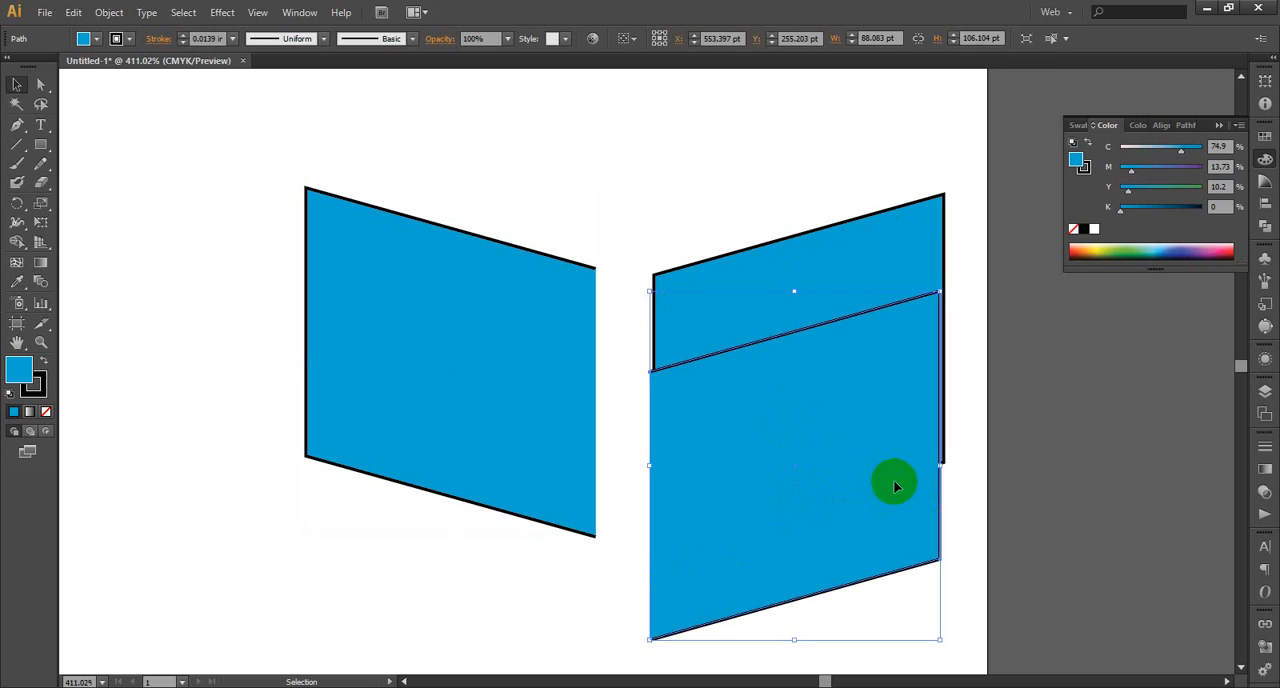
pyautogui.press('Delete')
pyautogui.click(444, 341)
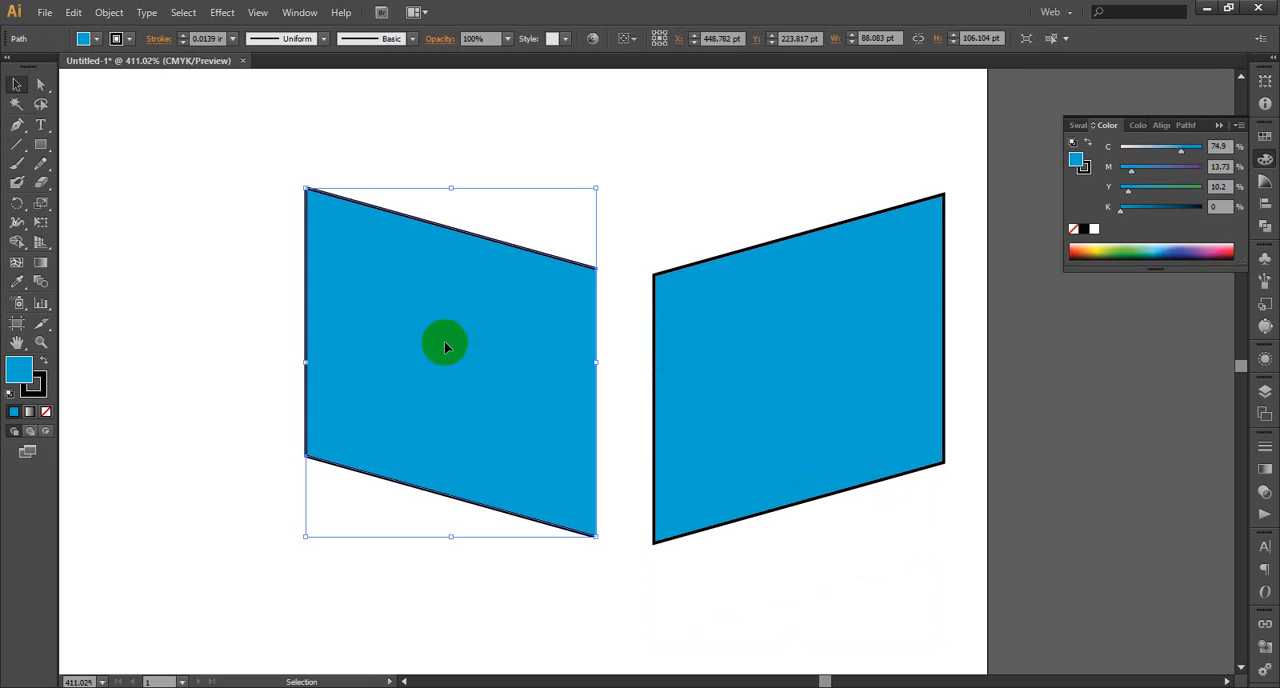
pyautogui.press('Delete')
# Create a mirrored copy of the original slanted panel by reflecting it about the vertical axis
pyautogui.click(730, 344)
pyautogui.rightClick(734, 341)
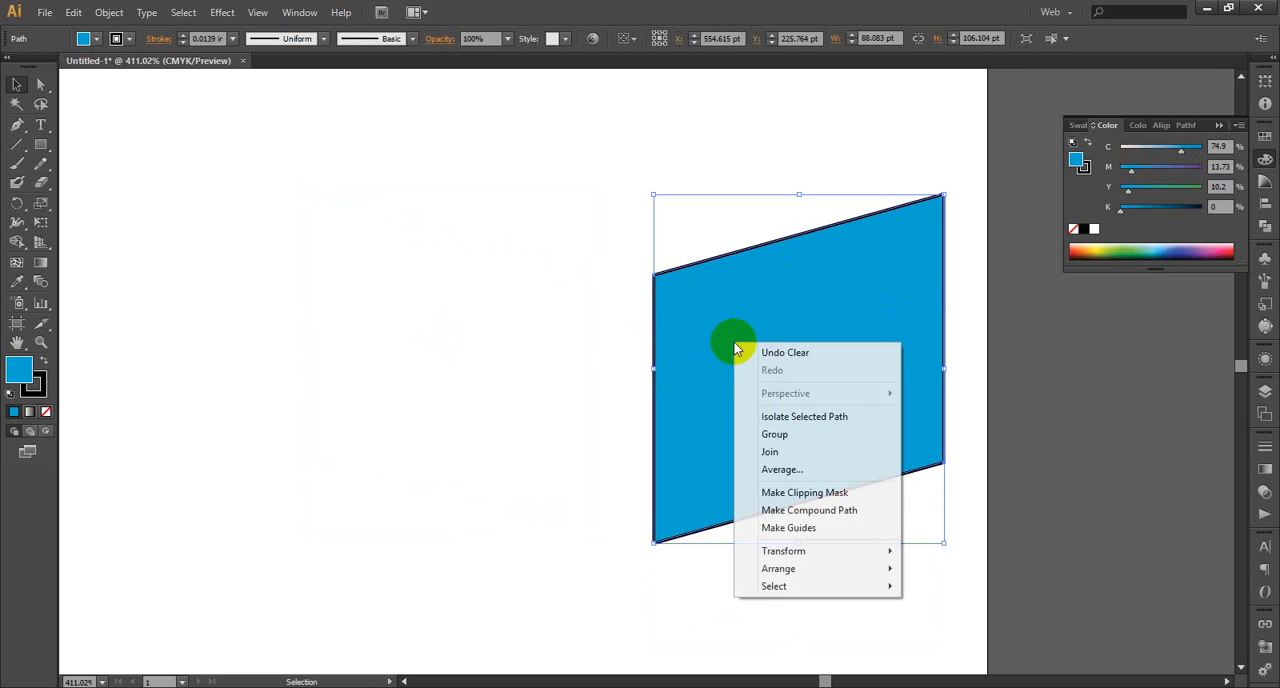
pyautogui.moveTo(880, 553)
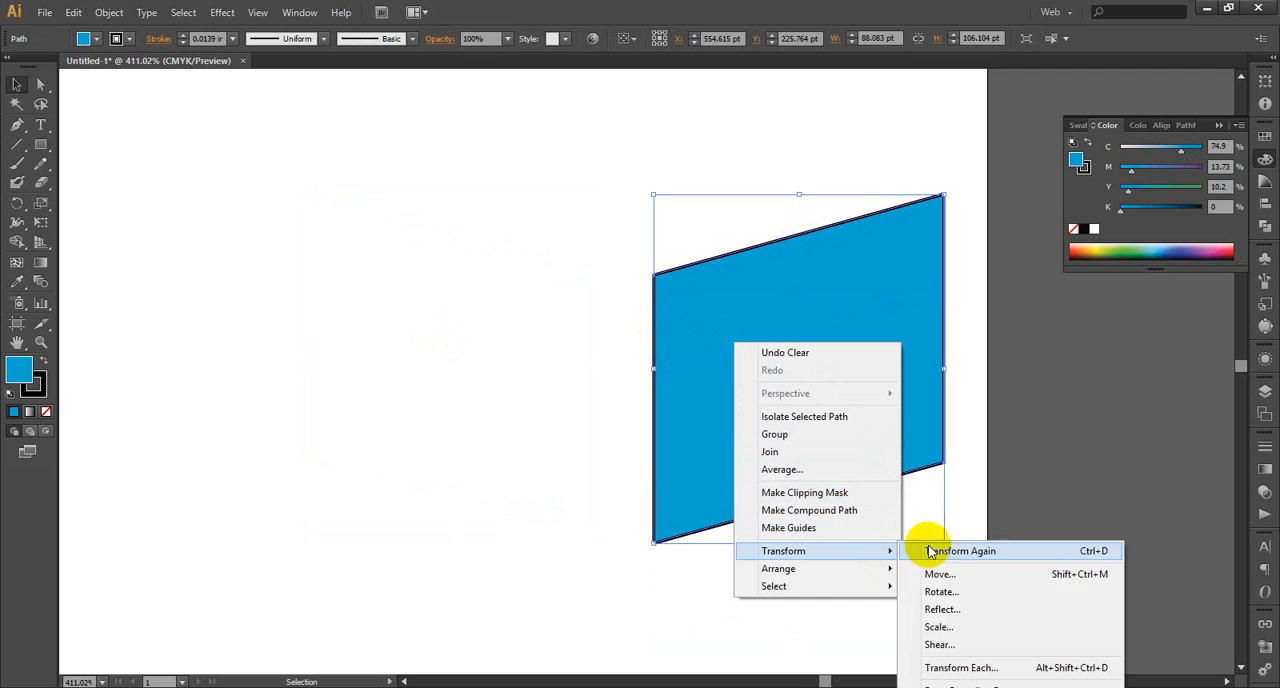
pyautogui.click(980, 608)
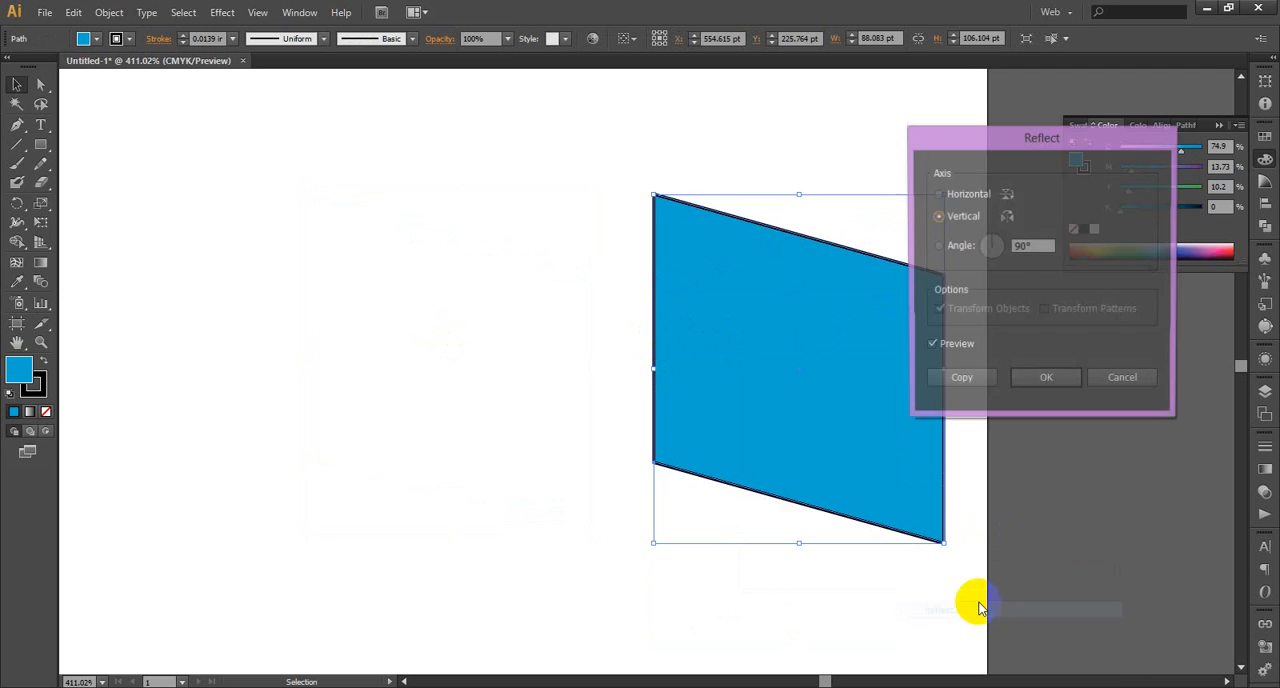
pyautogui.click(992, 381)
# Move the mirrored panel horizontally until its right edge meets the original's left edge without a gap, and deselect the panels
pyautogui.moveTo(806, 394); pyautogui.dragTo(539, 400)
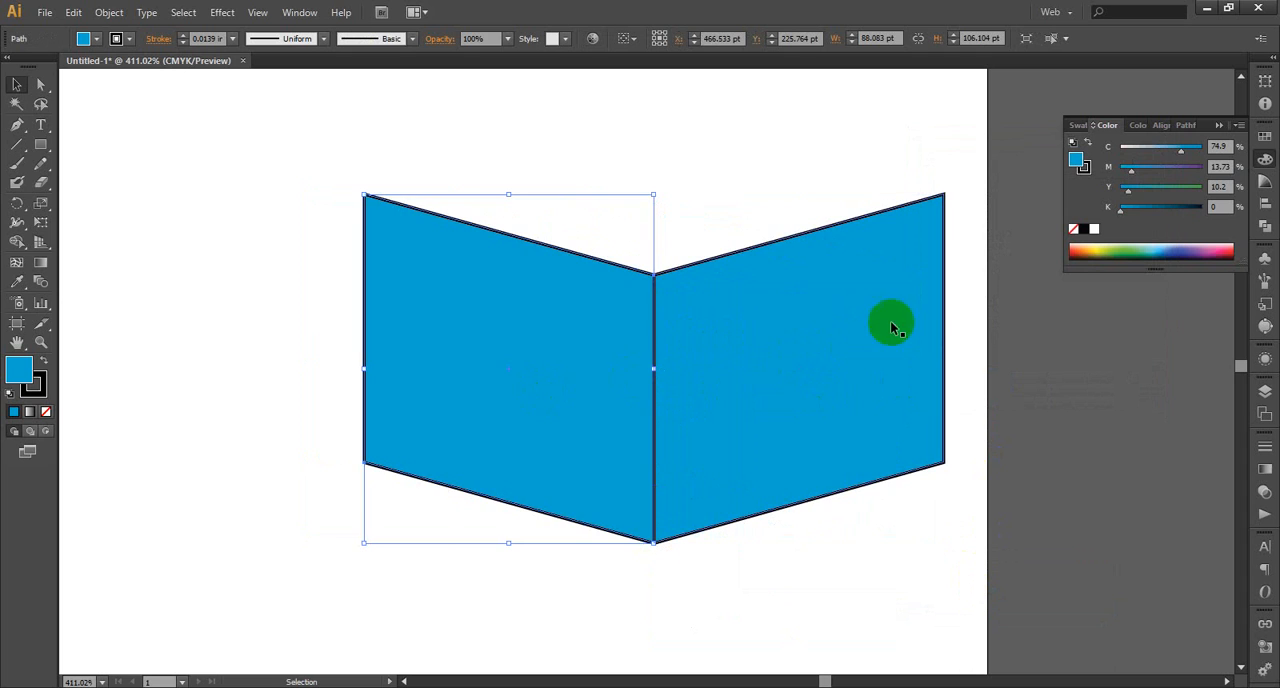
pyautogui.click(977, 173)
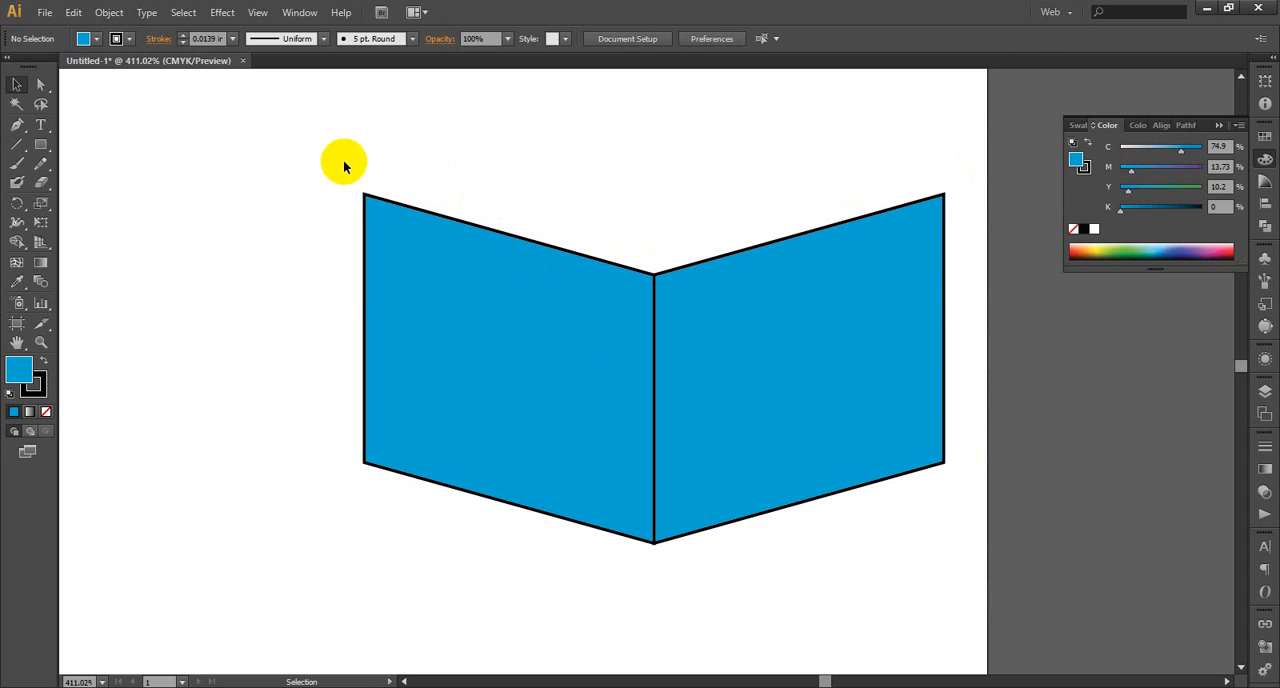
pyautogui.moveTo(287, 156); pyautogui.dragTo(977, 363)
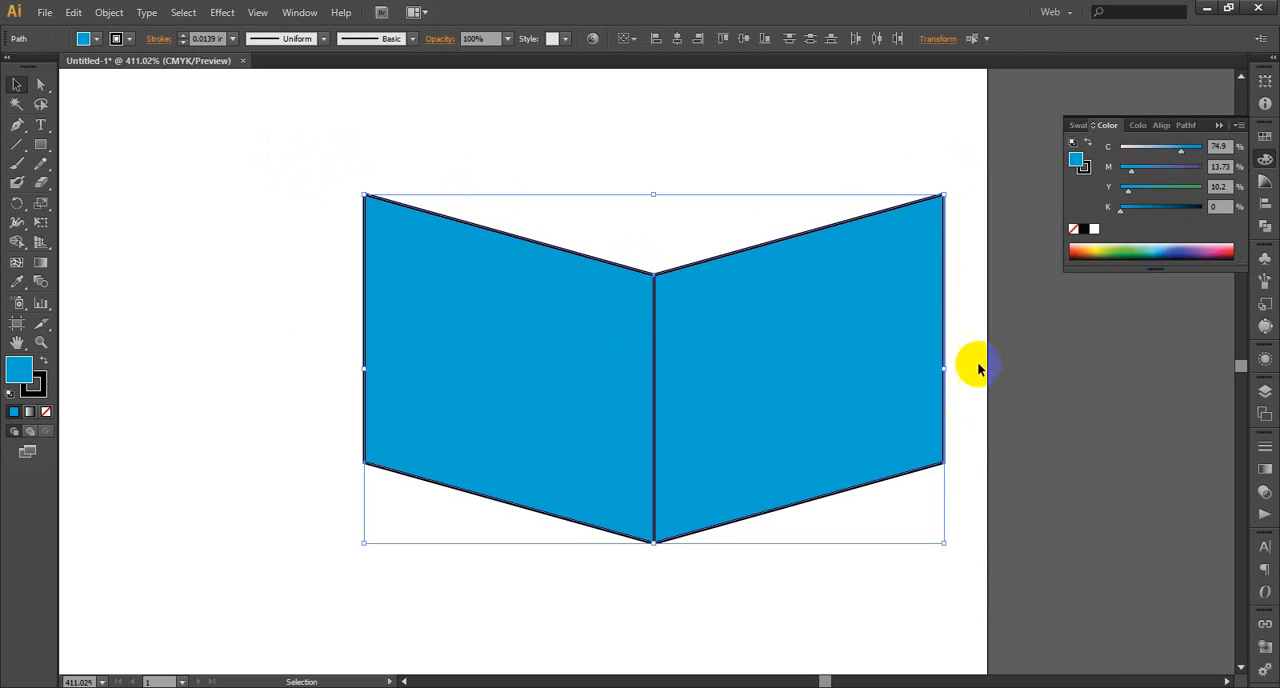
pyautogui.click(964, 264)
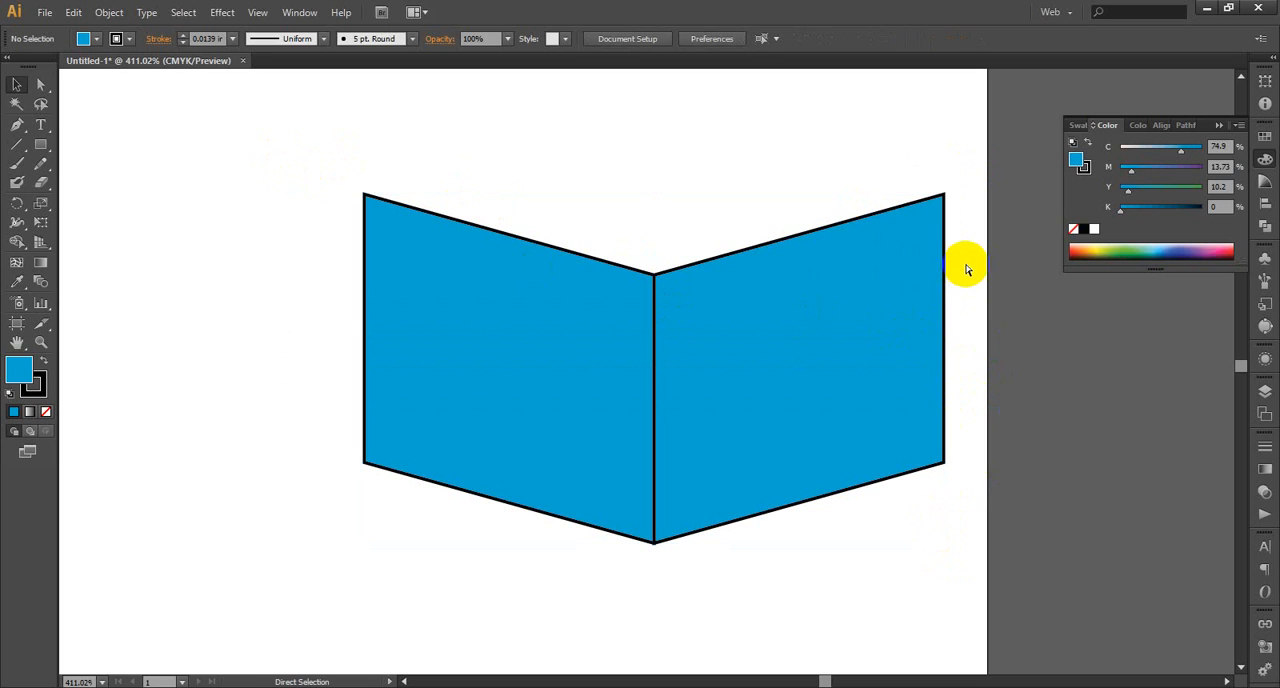
# Scale up both joined panels together proportionally and place them closer to the artboard's centre
pyautogui.hotkey('ctrl', '-')
pyautogui.hotkey('ctrl', '-')
pyautogui.hotkey('ctrl', '-')
pyautogui.hotkey('ctrl', '-')
pyautogui.hotkey('ctrl', '-')
pyautogui.hotkey('ctrl', '-')
pyautogui.hotkey('ctrl', '-')
pyautogui.hotkey('ctrl', '-')
pyautogui.hotkey('ctrl', '-')
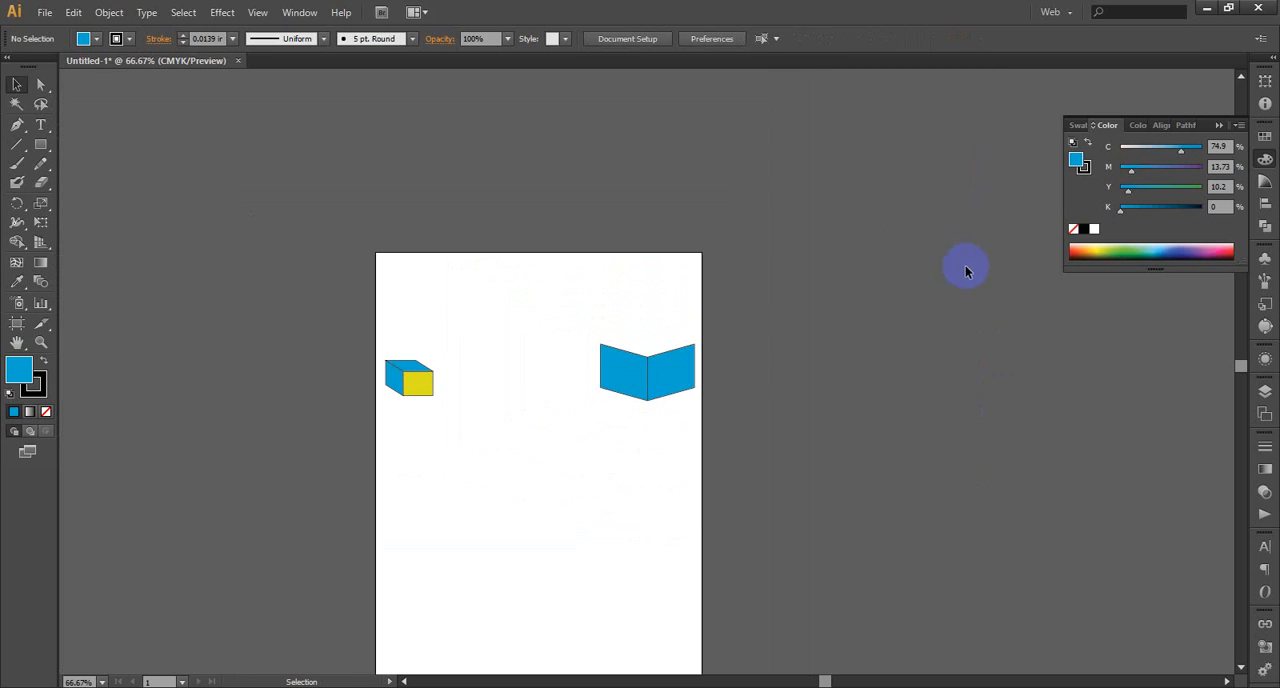
pyautogui.moveTo(709, 345); pyautogui.dragTo(600, 385)
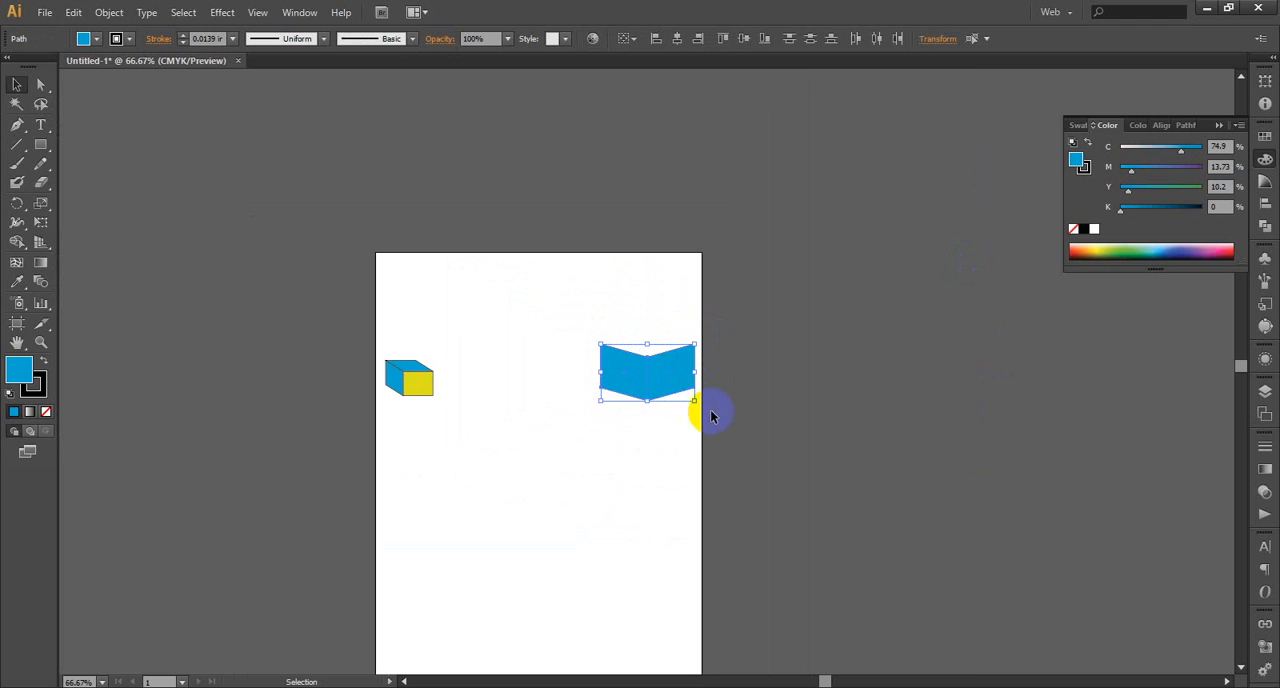
pyautogui.moveTo(692, 398); pyautogui.dragTo(680, 497)
pyautogui.click(635, 354)
pyautogui.click(602, 351)
pyautogui.click(569, 380)
pyautogui.click(525, 367)
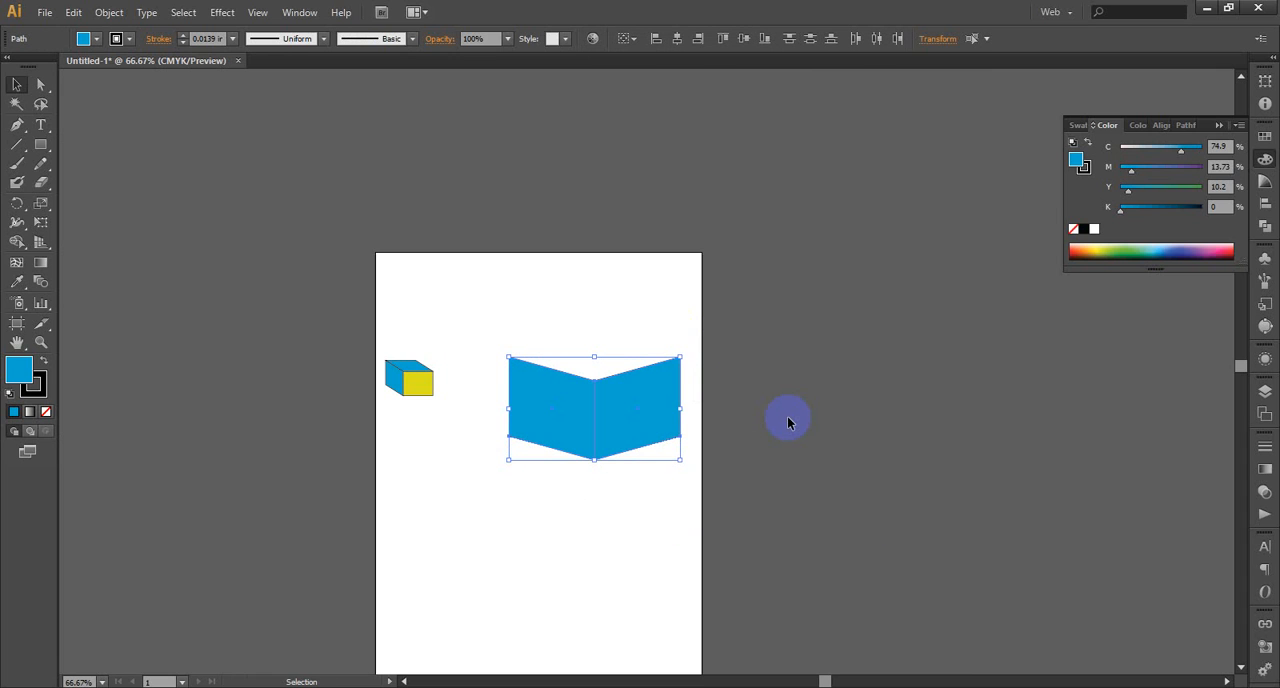
# Add the point text "L" in the empty area above the enlarged panels
pyautogui.press('+')
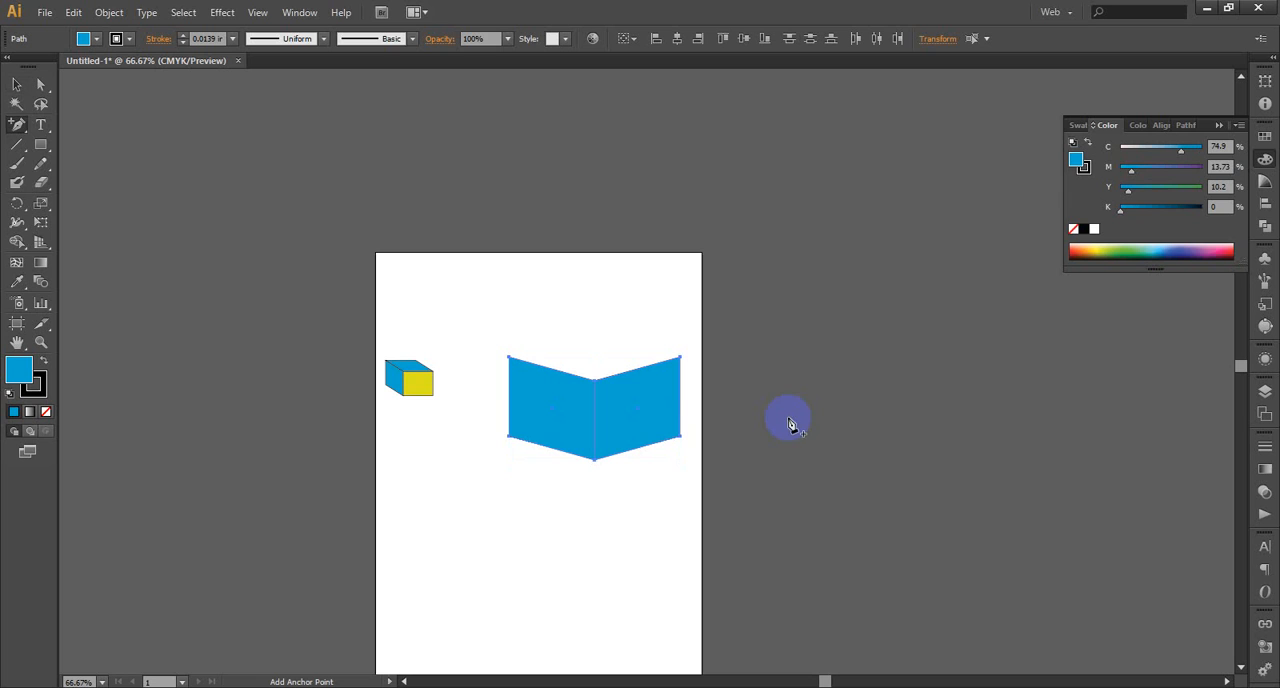
pyautogui.click(20, 85)
pyautogui.moveTo(731, 292); pyautogui.dragTo(505, 541)
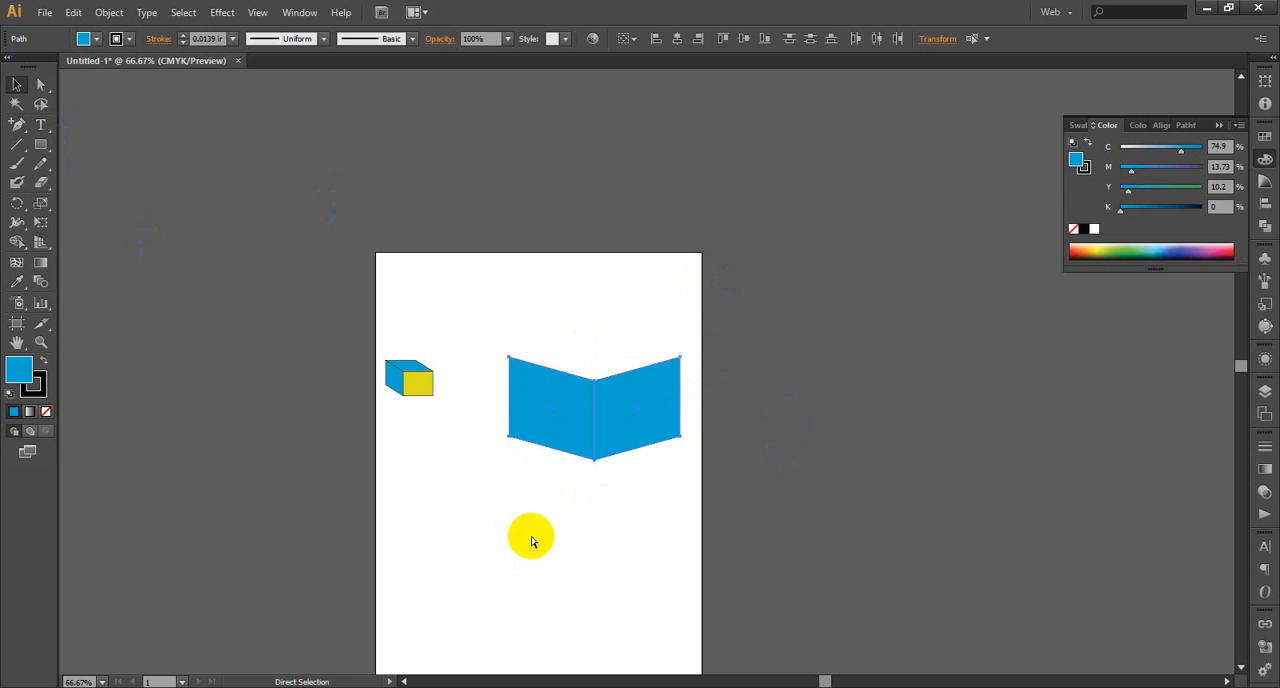
pyautogui.hotkey('ctrl', '+')
pyautogui.hotkey('ctrl', '+')
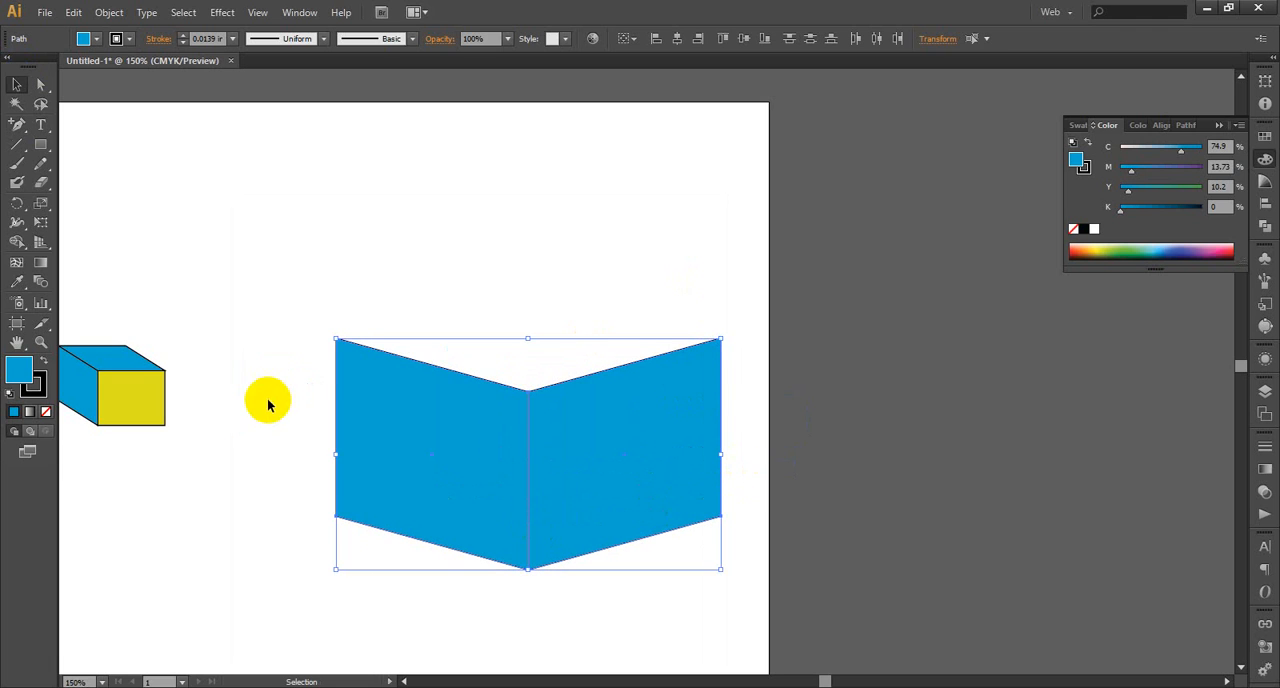
pyautogui.click(38, 122)
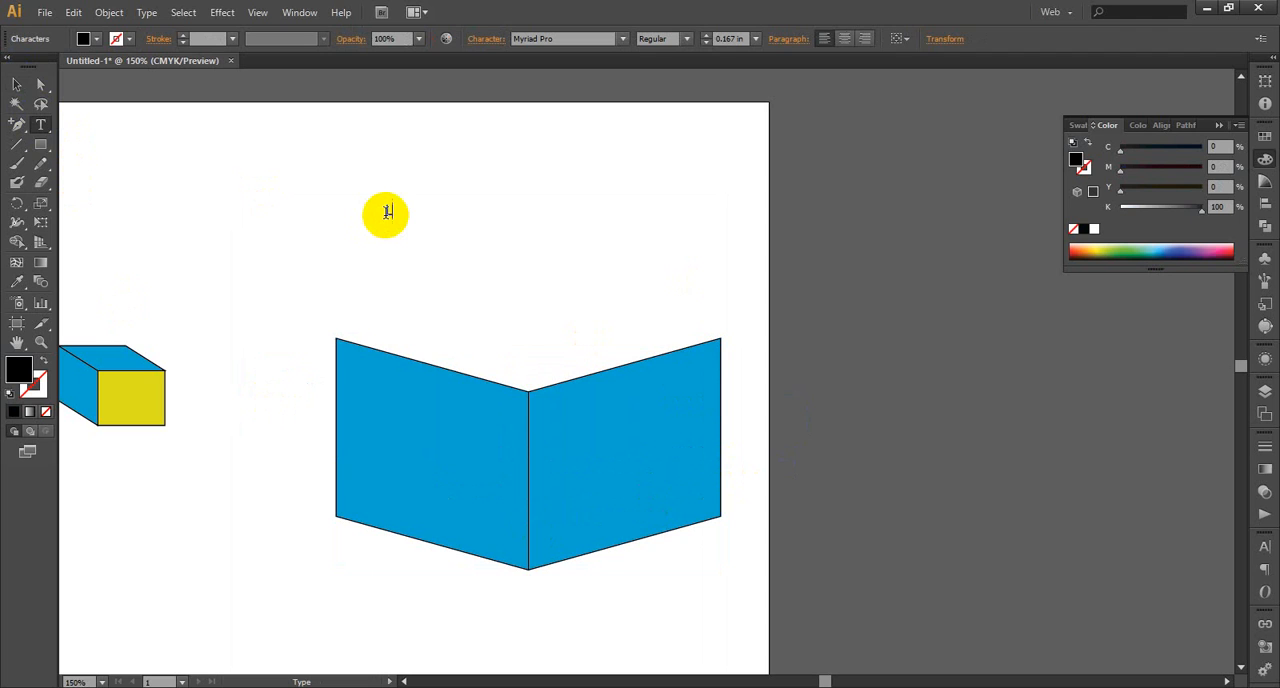
pyautogui.click(17, 84)
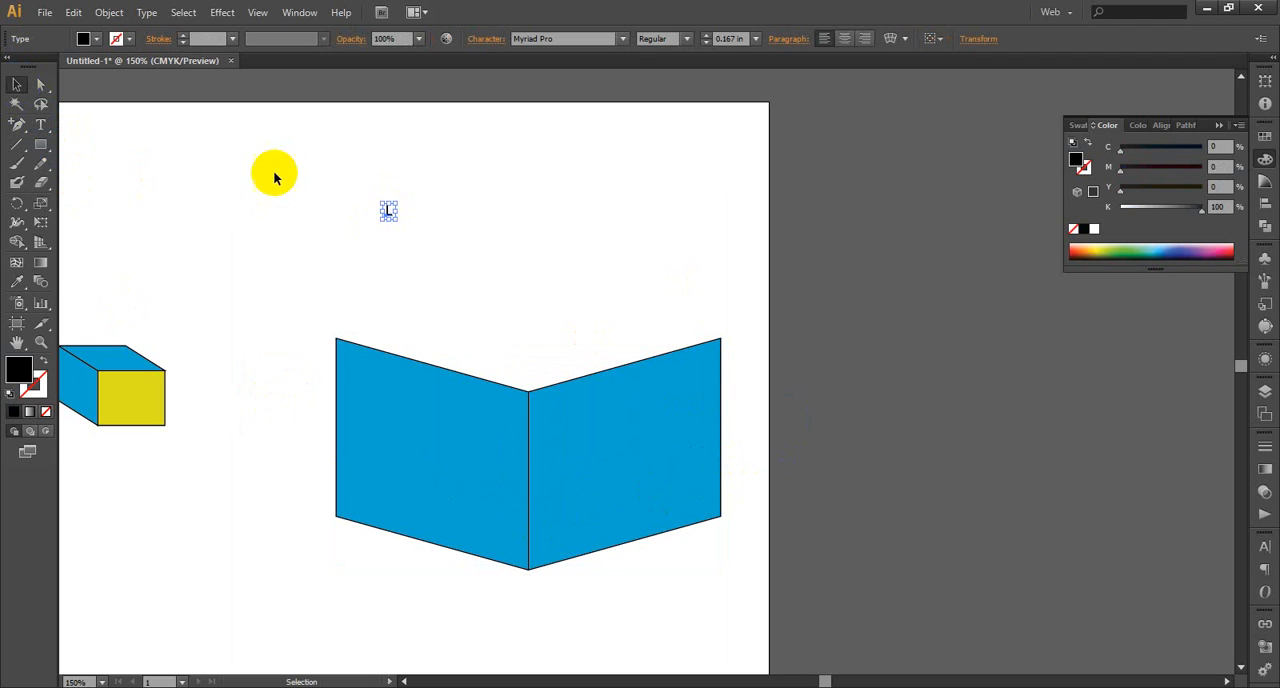
# Enlarge the letter L to about 1.7 in, place it in the middle of the left blue panel, and deselect it
pyautogui.moveTo(389, 214); pyautogui.dragTo(494, 523)
pyautogui.moveTo(400, 427); pyautogui.dragTo(378, 367)
pyautogui.click(537, 316)
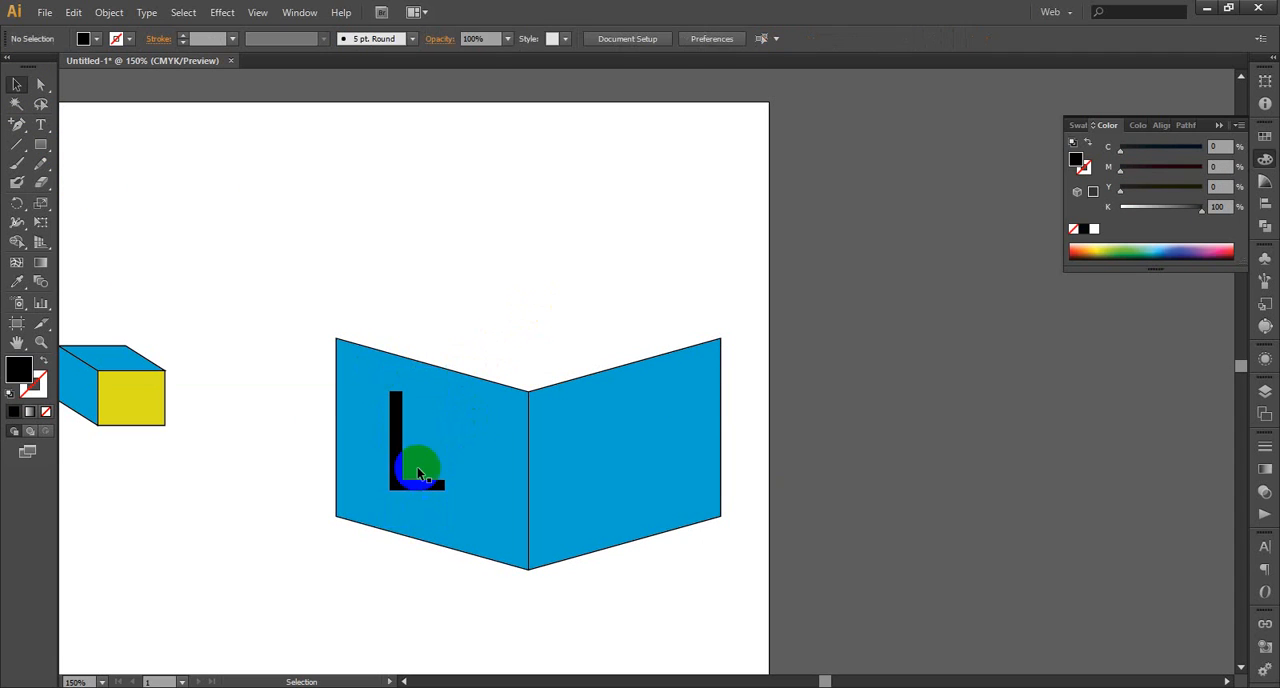
# Duplicate the L horizontally onto the right blue panel and change the copy's text to "E"
pyautogui.click(405, 481)
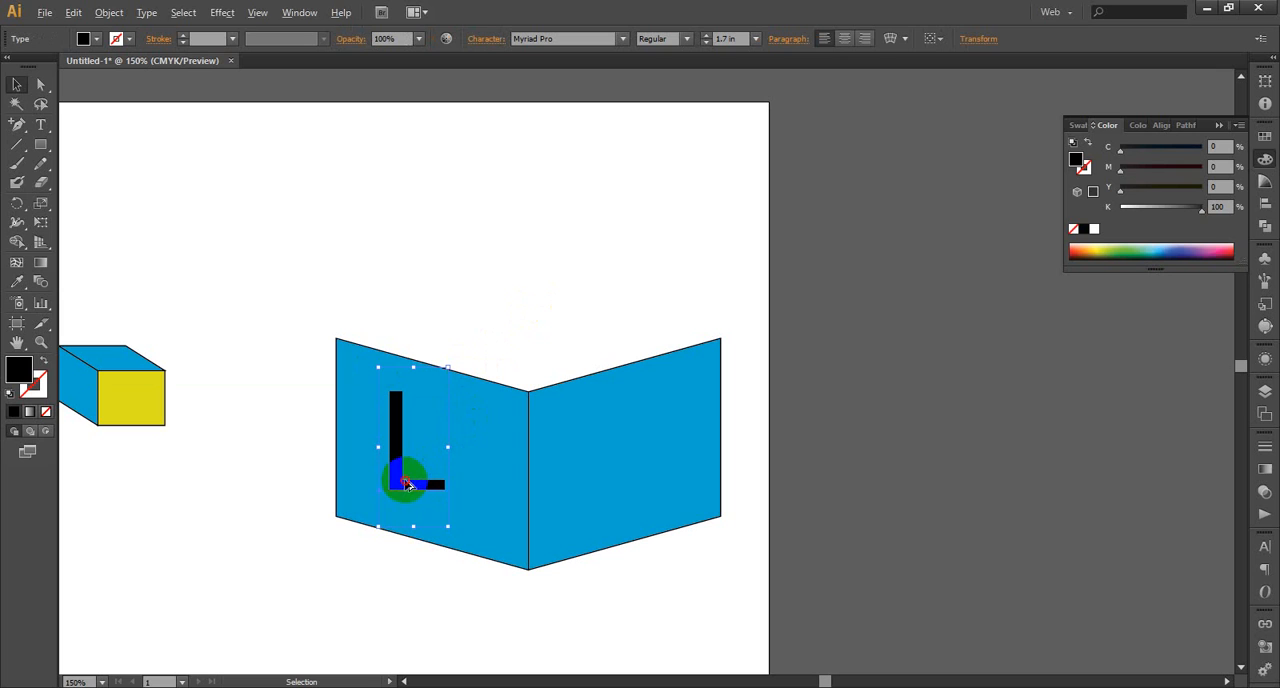
pyautogui.moveTo(407, 484); pyautogui.dragTo(622, 486)
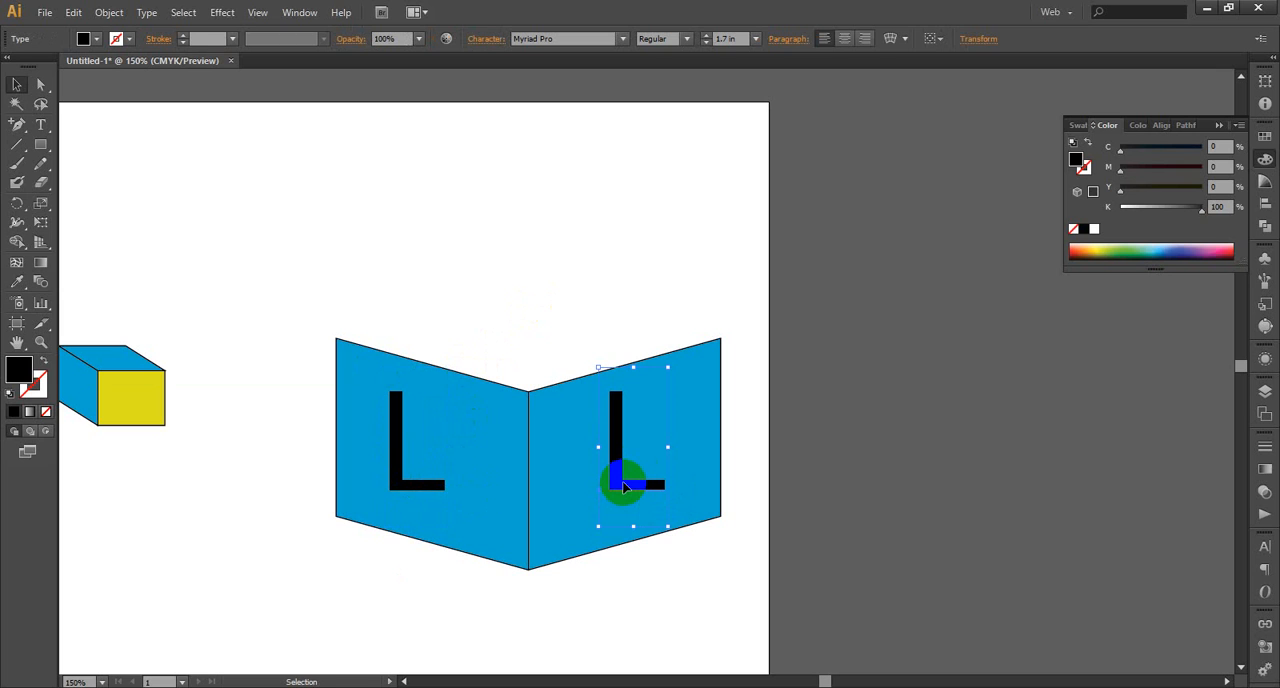
pyautogui.rightClick(627, 457)
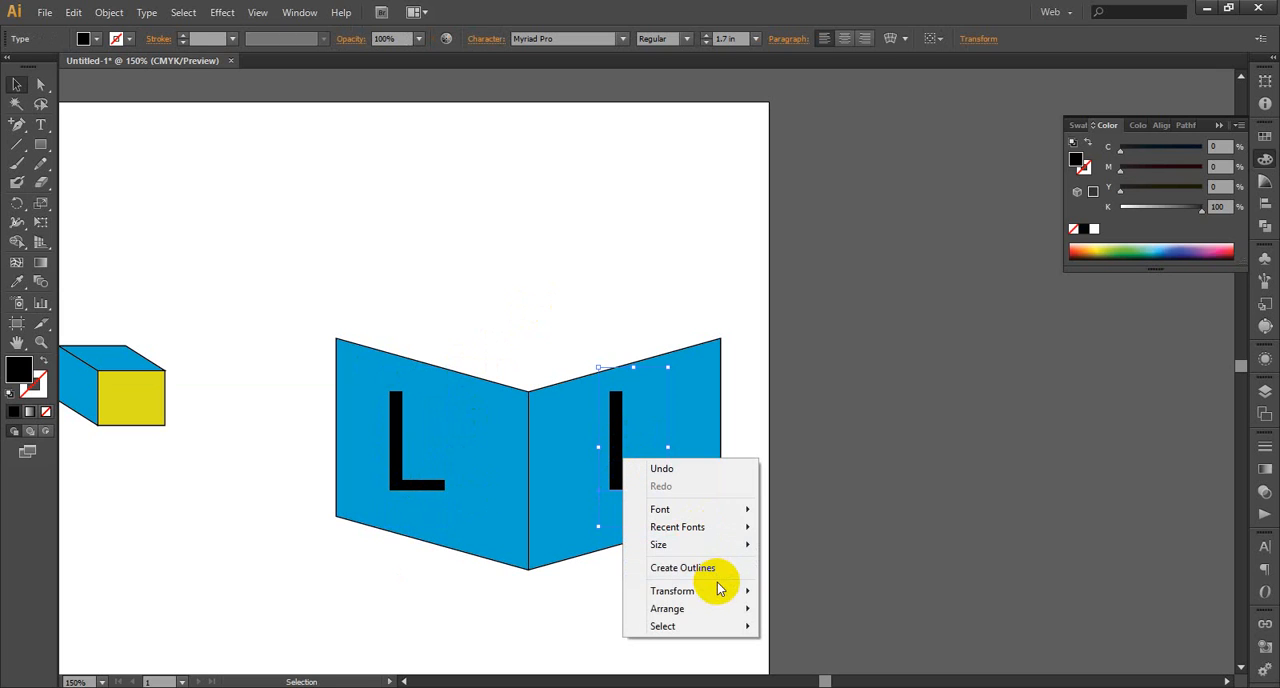
pyautogui.moveTo(722, 594)
pyautogui.click(886, 414)
pyautogui.click(40, 122)
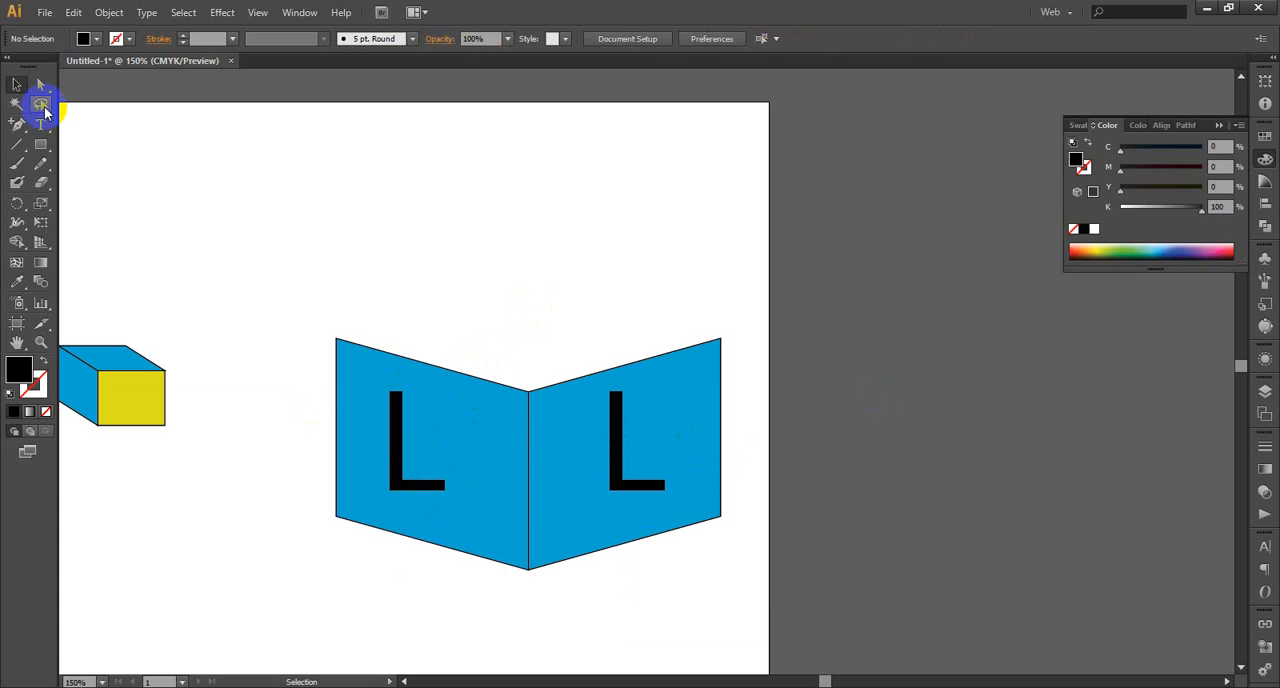
pyautogui.moveTo(660, 469); pyautogui.dragTo(590, 473)
pyautogui.write('E')
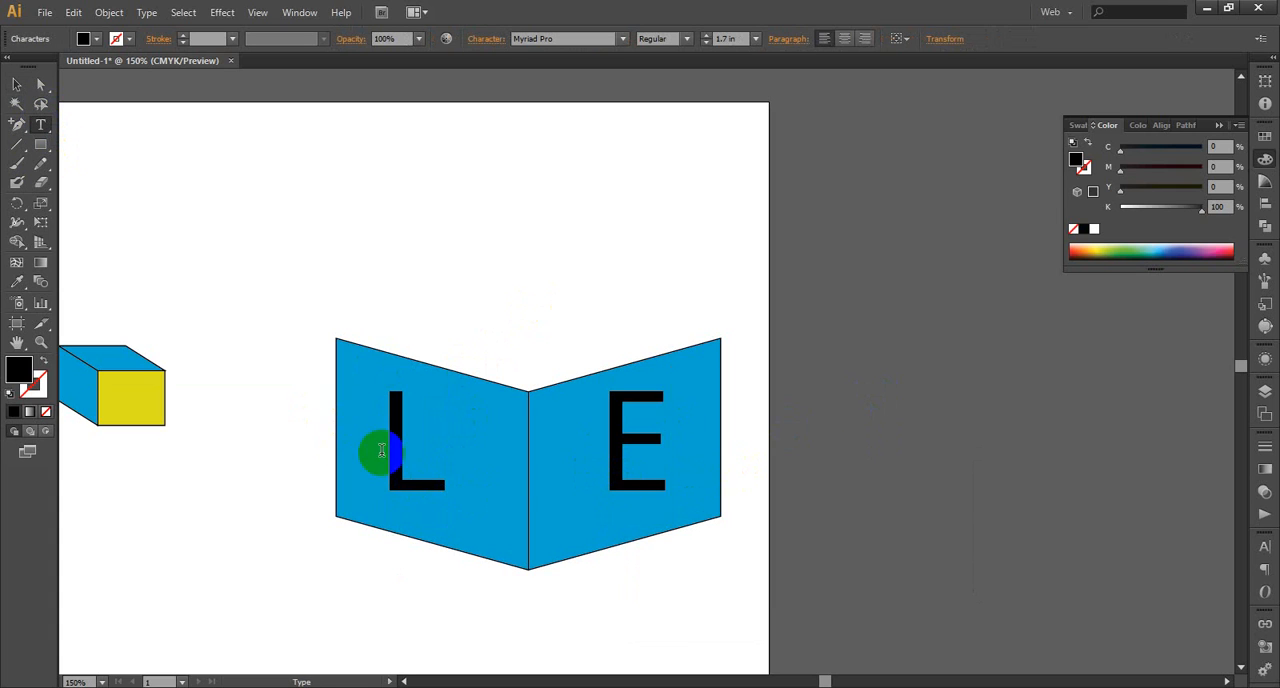
# Move the letter L slightly towards the shared edge so it sits more centrally on the left panel
pyautogui.click(19, 90)
pyautogui.click(396, 440)
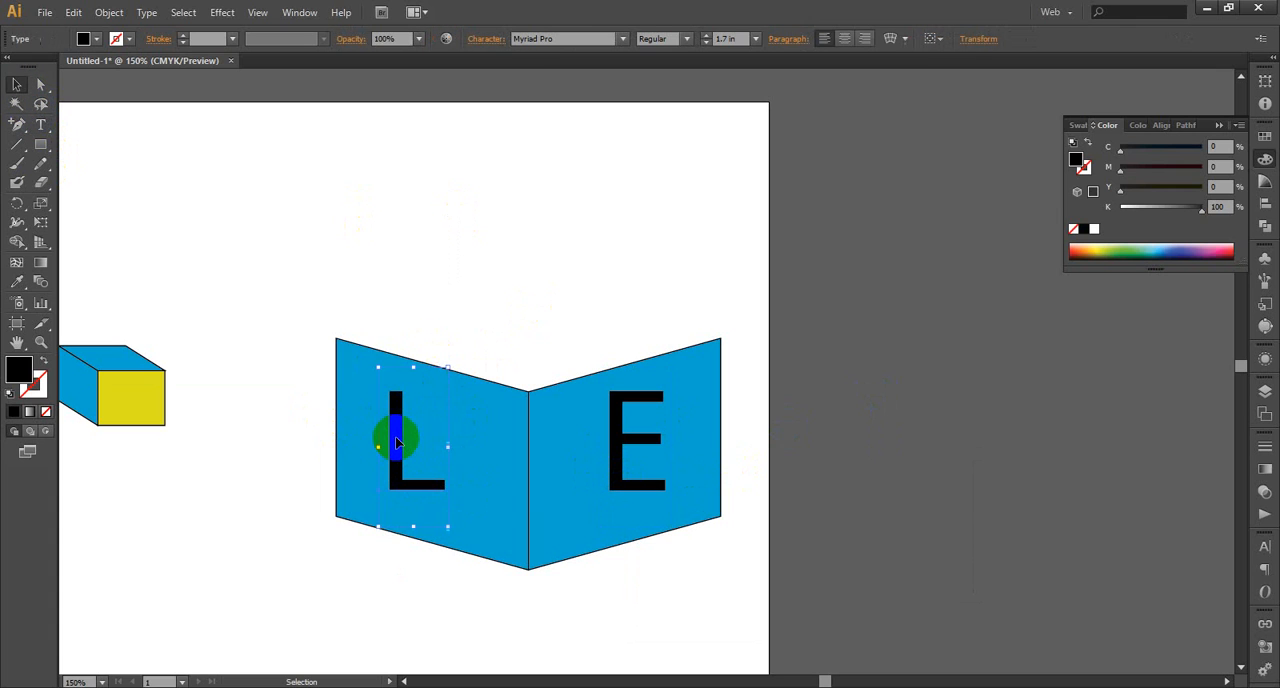
pyautogui.moveTo(396, 440); pyautogui.dragTo(410, 446)
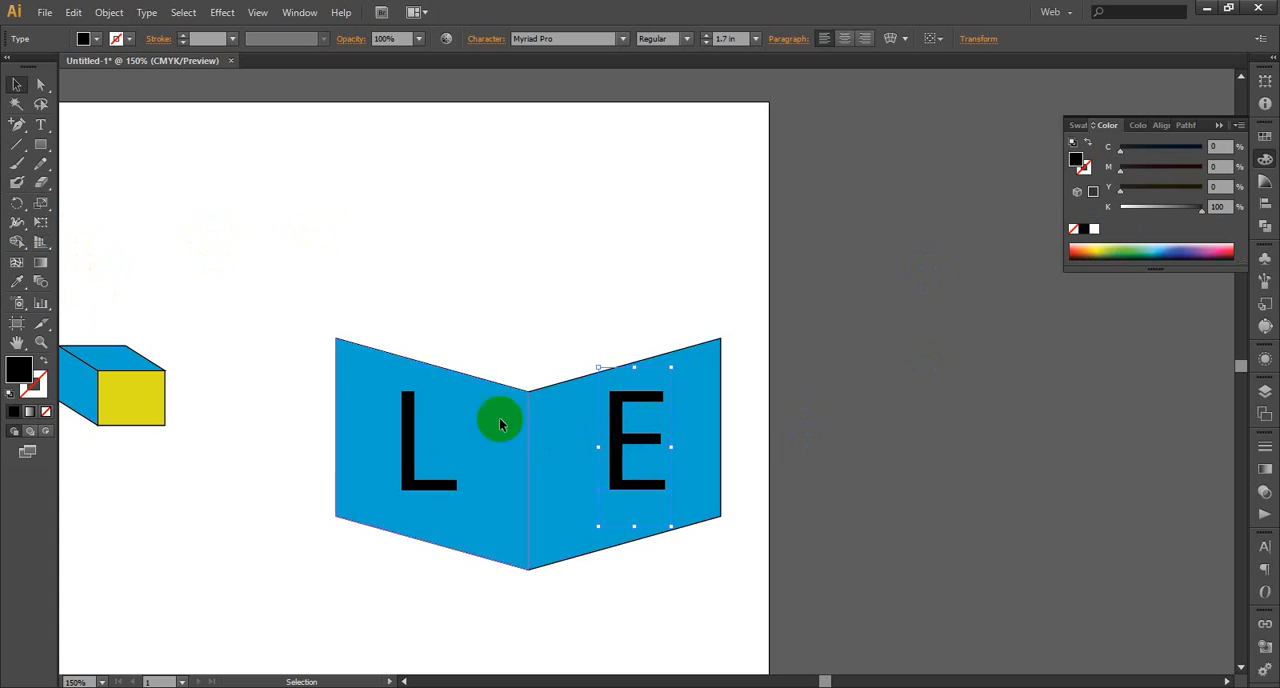
# Try to shear the letter E from its middle to follow the right panel's slant, and undo the shear
pyautogui.moveTo(49, 208); pyautogui.dragTo(103, 222)
pyautogui.click(16, 84)
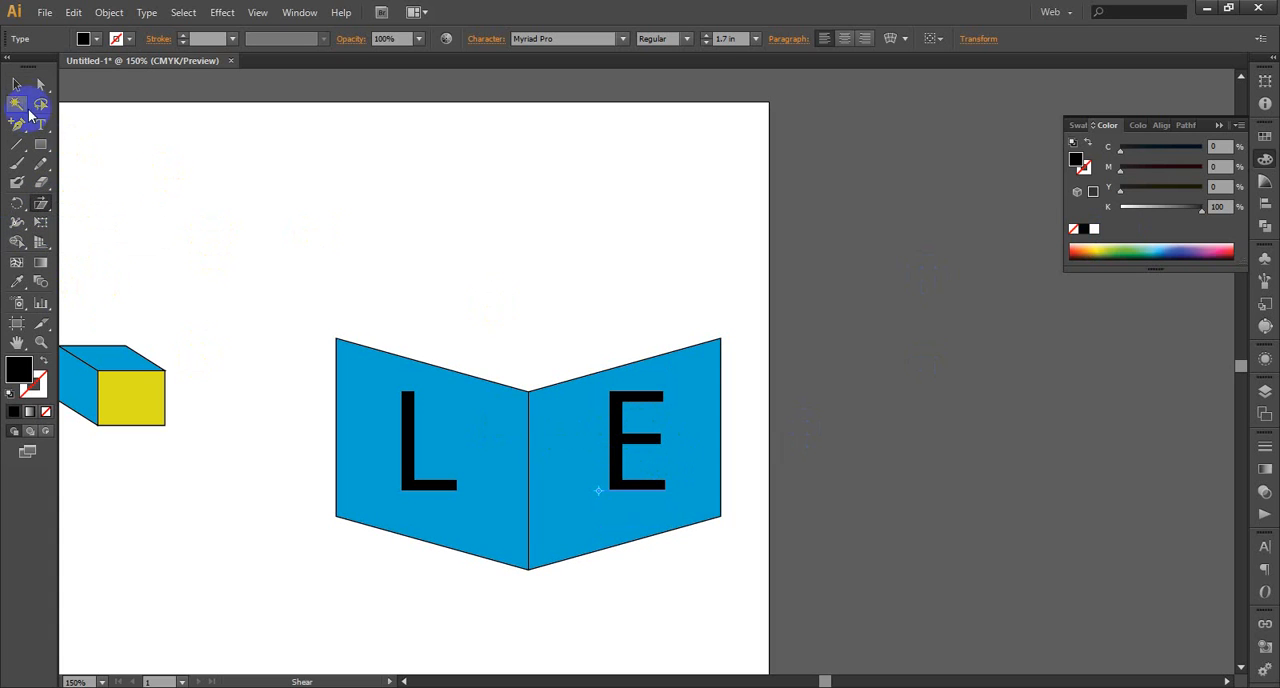
pyautogui.click(41, 203)
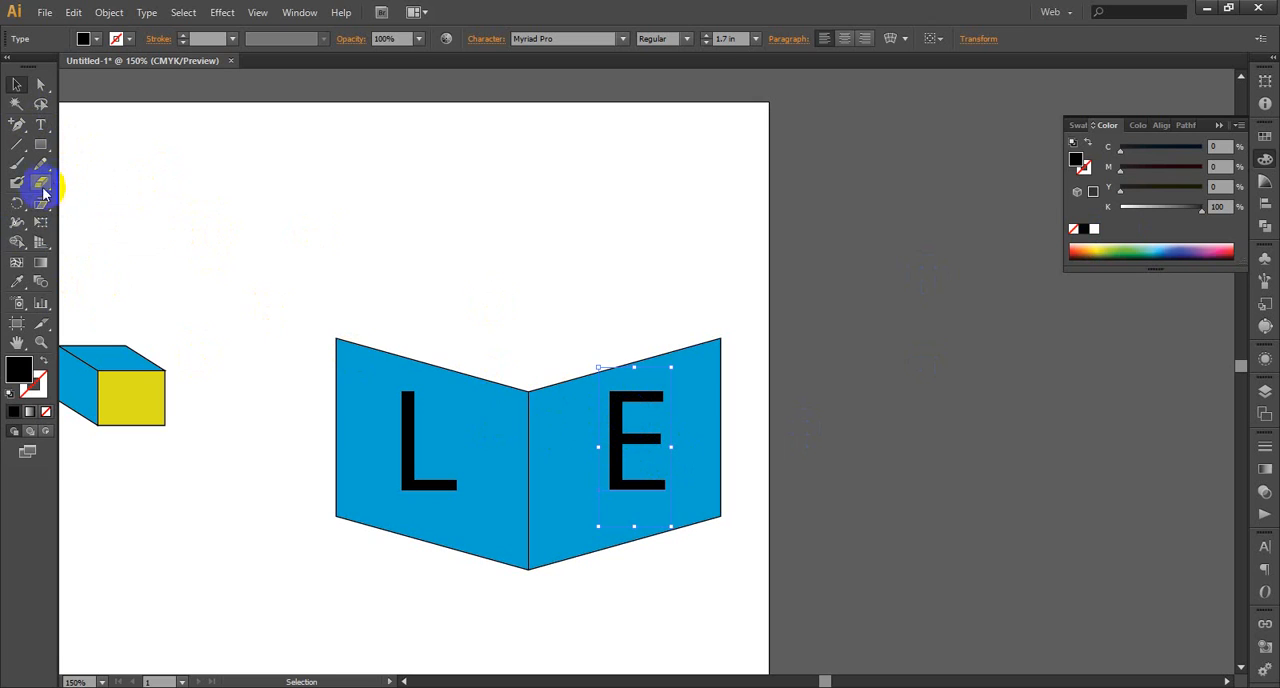
pyautogui.moveTo(620, 443); pyautogui.dragTo(668, 399)
pyautogui.hotkey('ctrl', 'z')
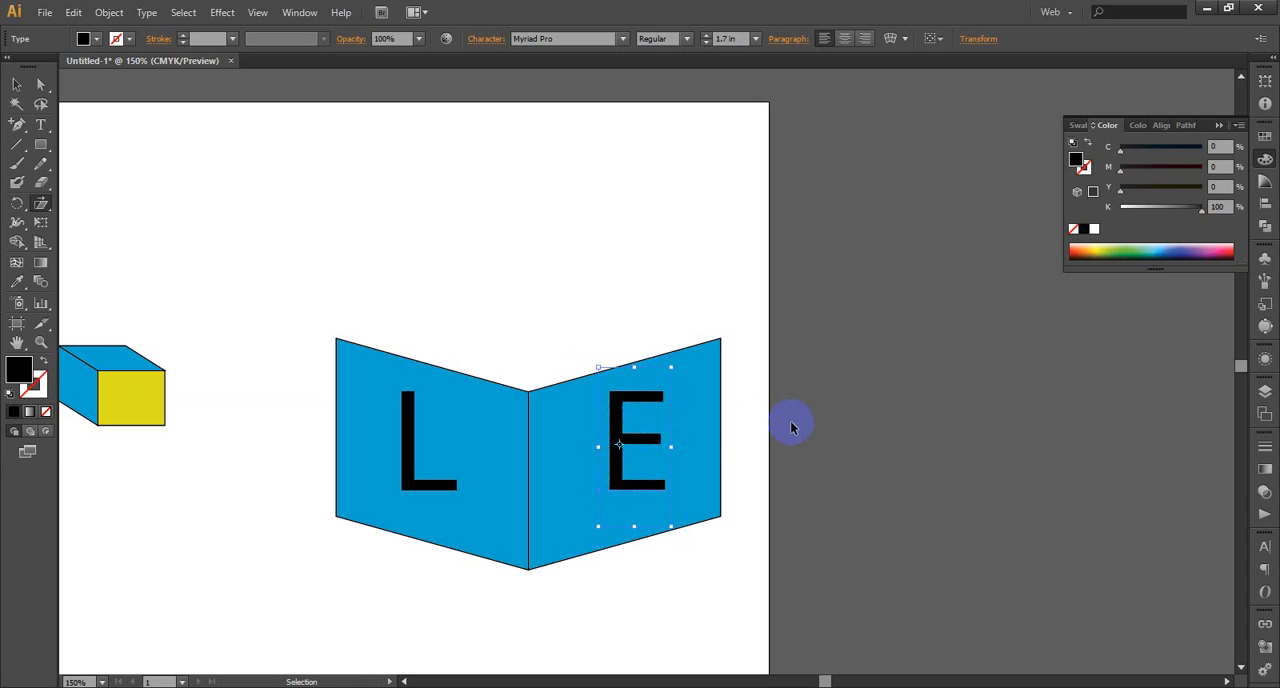
# Shear the letter E about its lower-left corner so its bars rise with the right panel's slanted edges
pyautogui.moveTo(624, 499); pyautogui.dragTo(619, 500)
pyautogui.click(607, 496)
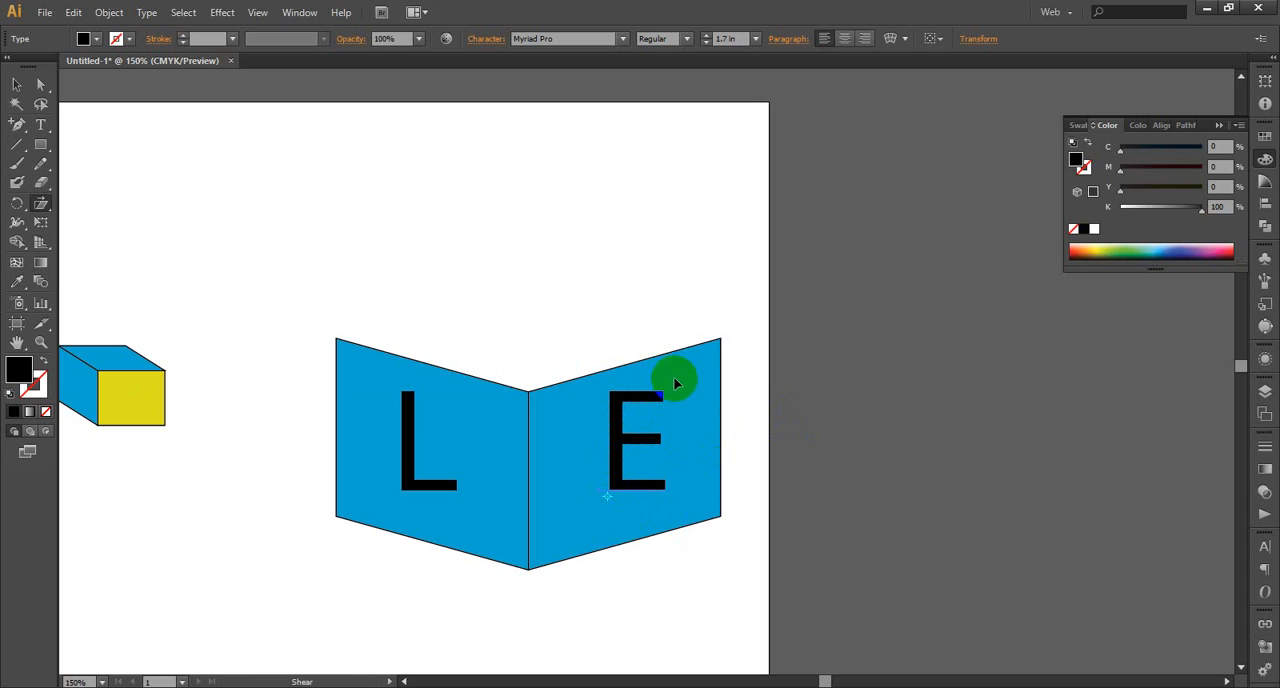
pyautogui.moveTo(657, 391)
pyautogui.mouseDown()
pyautogui.moveTo(627, 395)
pyautogui.moveTo(645, 393)
pyautogui.moveTo(646, 378)
pyautogui.moveTo(601, 403)
pyautogui.moveTo(672, 395)
pyautogui.moveTo(660, 388)
pyautogui.mouseUp()
pyautogui.click(560, 480)
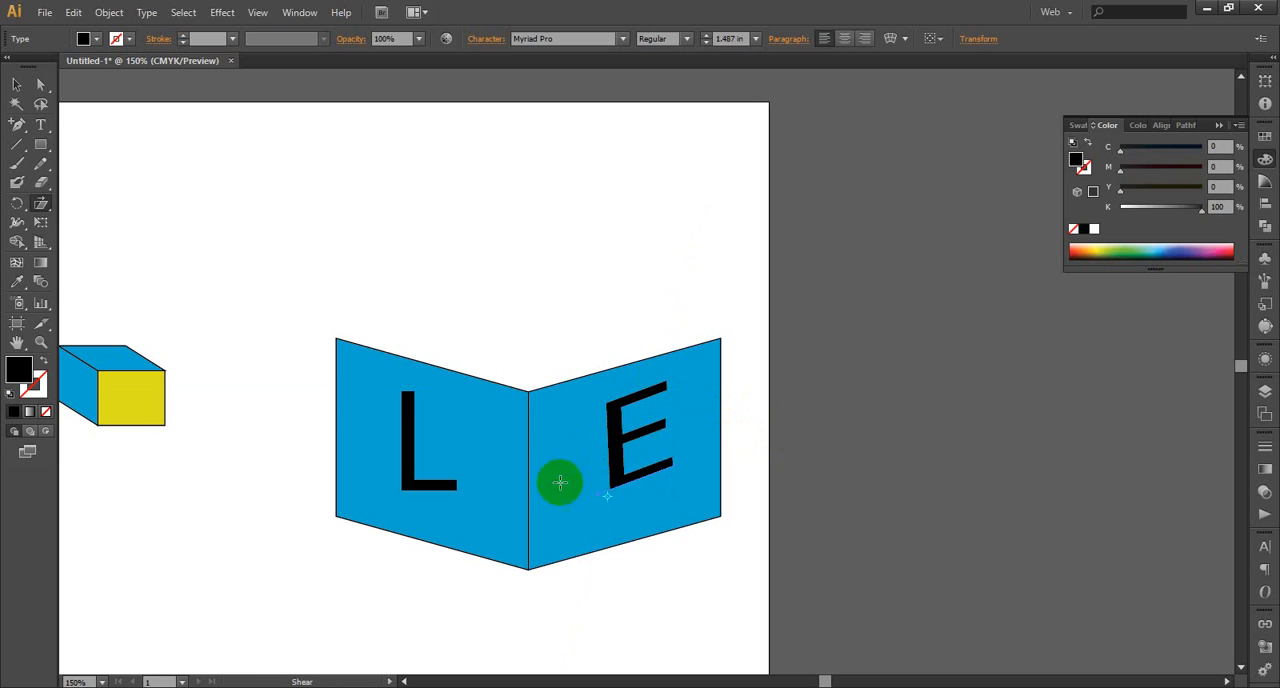
# With the sheared E selected, set the keyboard increment in the general preferences to 1 pt
pyautogui.click(16, 86)
pyautogui.click(662, 463)
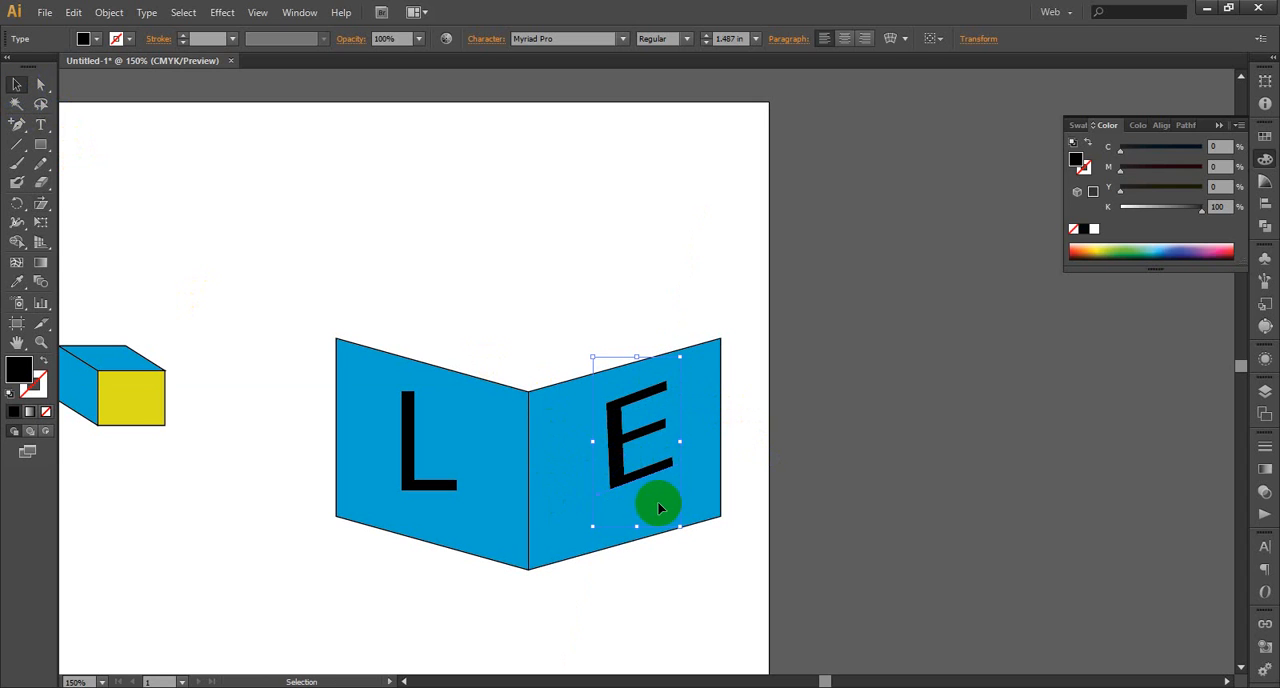
pyautogui.hotkey('ctrl', 'k')
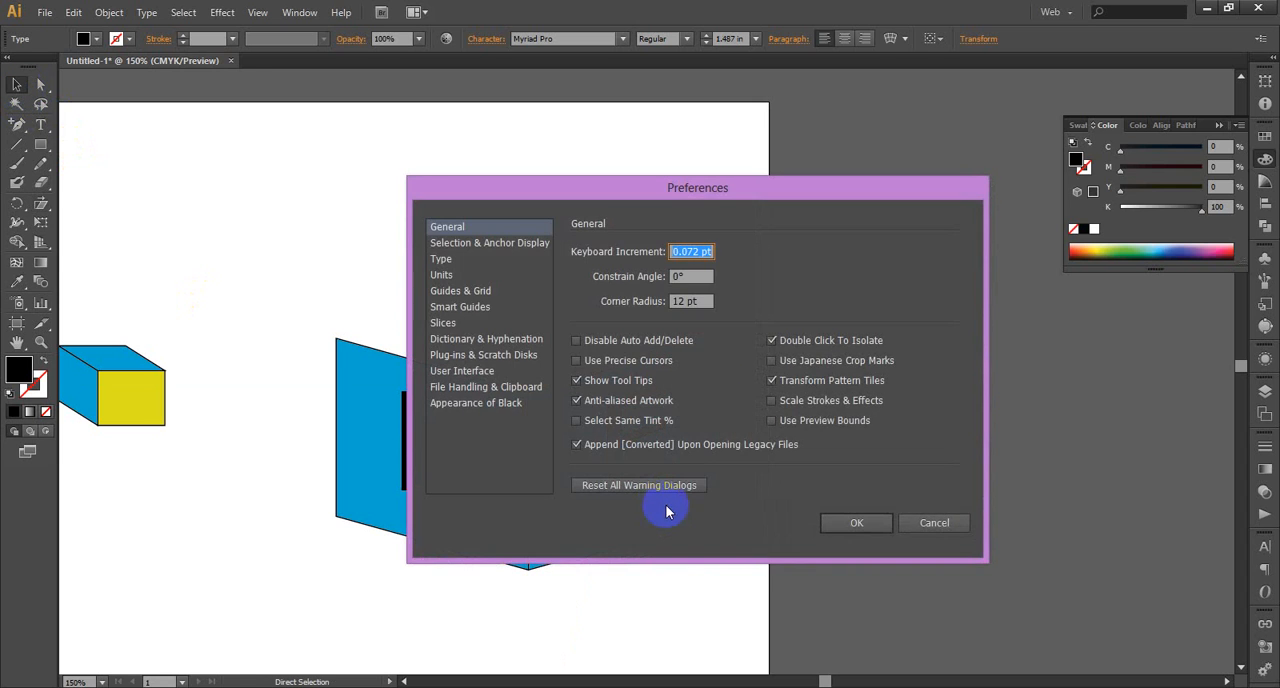
pyautogui.moveTo(702, 257); pyautogui.dragTo(641, 261)
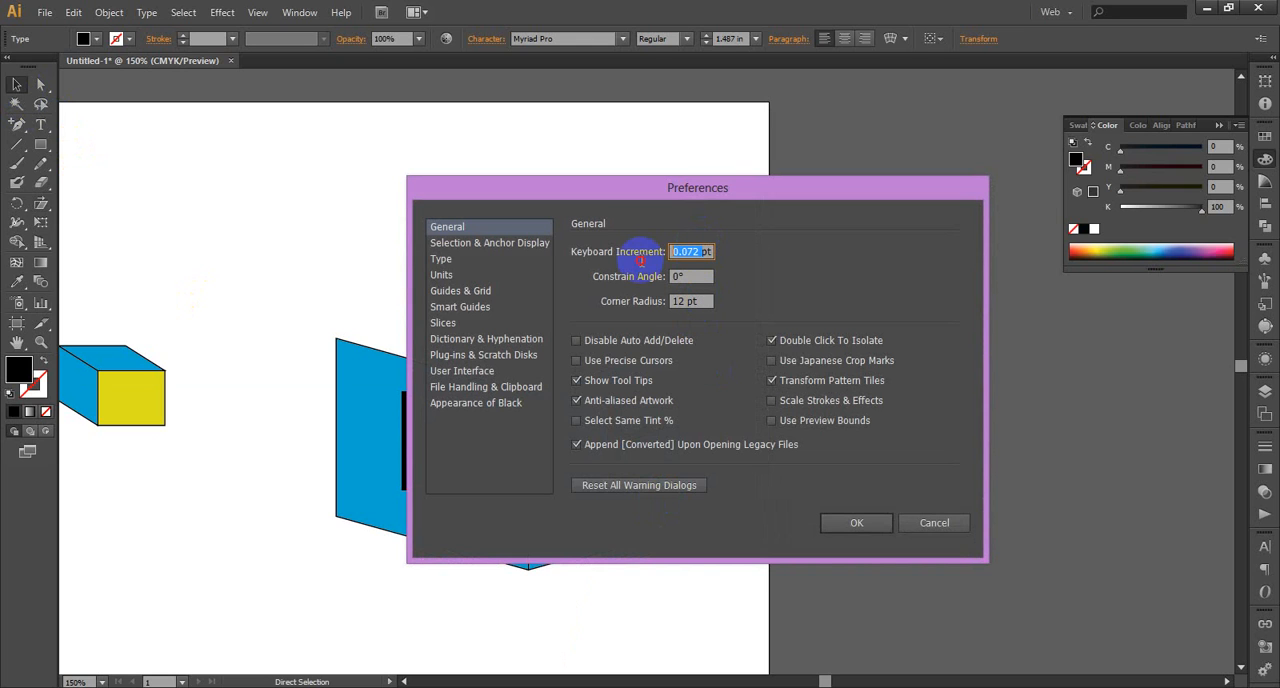
pyautogui.write('1pt')
pyautogui.click(856, 523)
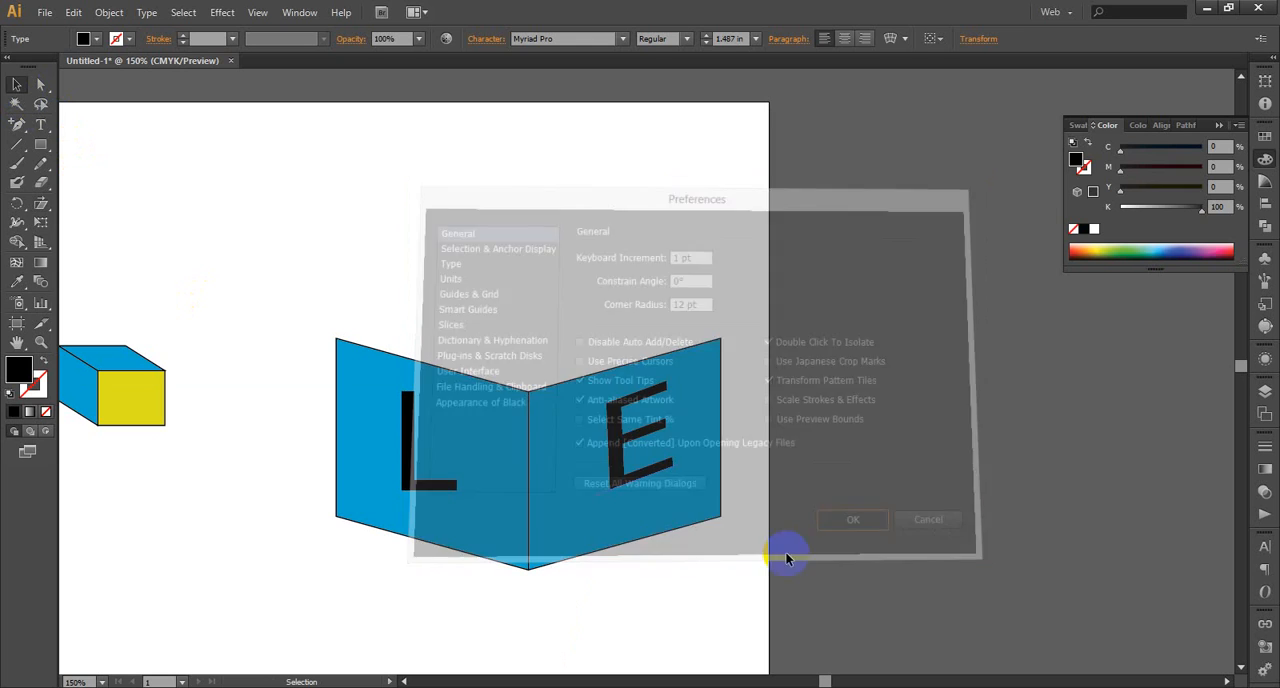
# Nudge the letter E down a little so it sits more centrally on the right panel
pyautogui.press('Down')
pyautogui.press('Down')
pyautogui.press('Down')
pyautogui.press('Down')
pyautogui.press('Down')
pyautogui.press('Down')
pyautogui.press('Down')
pyautogui.press('Down')
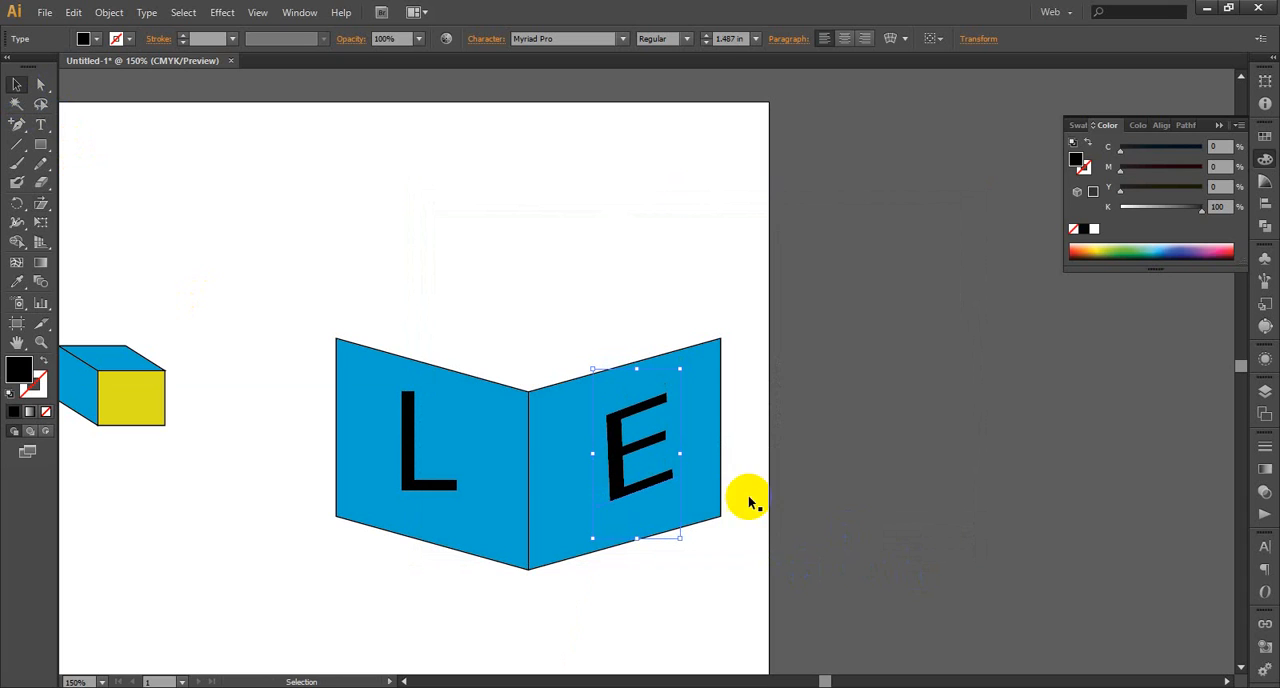
# Refine the E's shear about its lower-left corner so its bars run parallel to the right panel's slanted edges
pyautogui.click(41, 203)
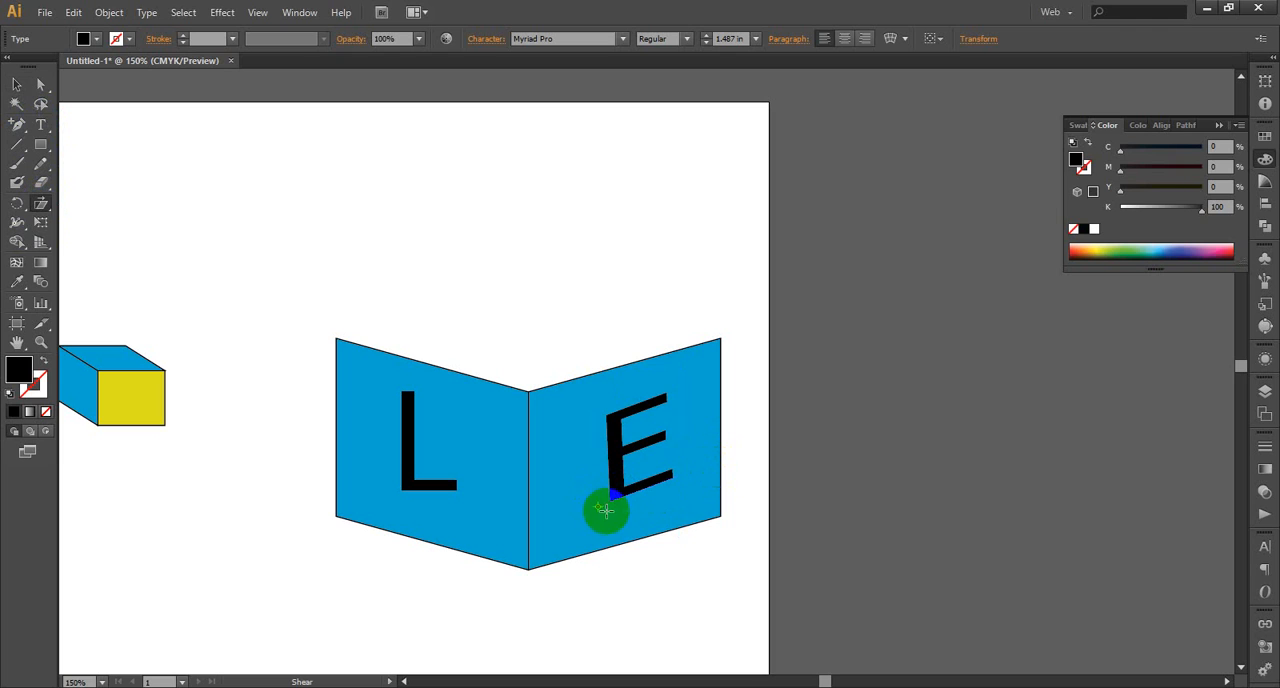
pyautogui.moveTo(658, 413); pyautogui.dragTo(666, 416)
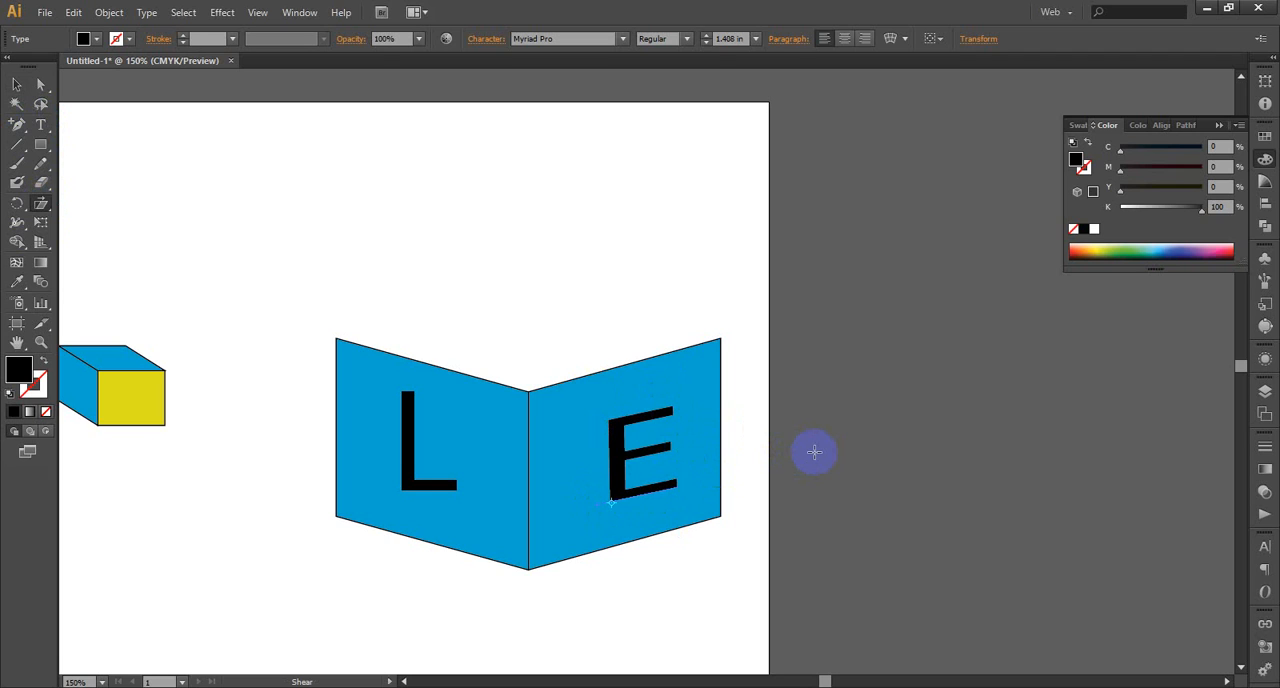
pyautogui.moveTo(702, 495); pyautogui.dragTo(668, 412)
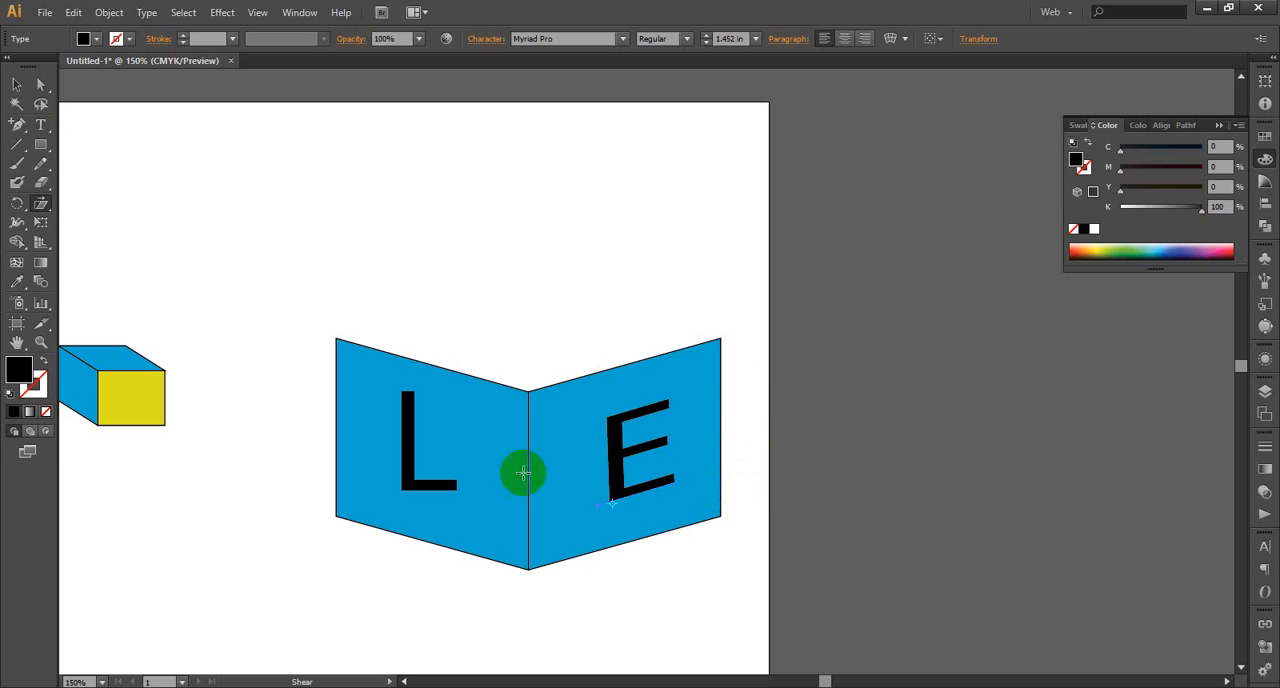
# Shear the letter L about its lower-left corner so its foot slopes down with the left panel's edges, and deselect it
pyautogui.click(16, 85)
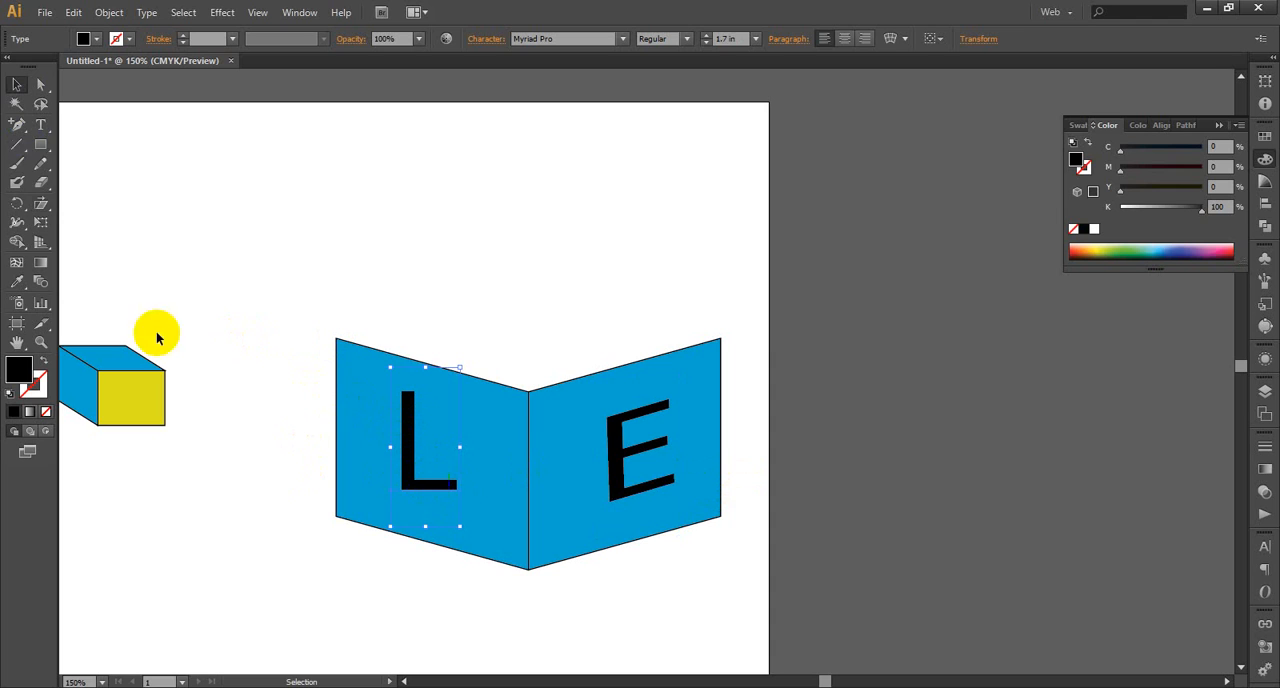
pyautogui.click(41, 203)
pyautogui.click(380, 487)
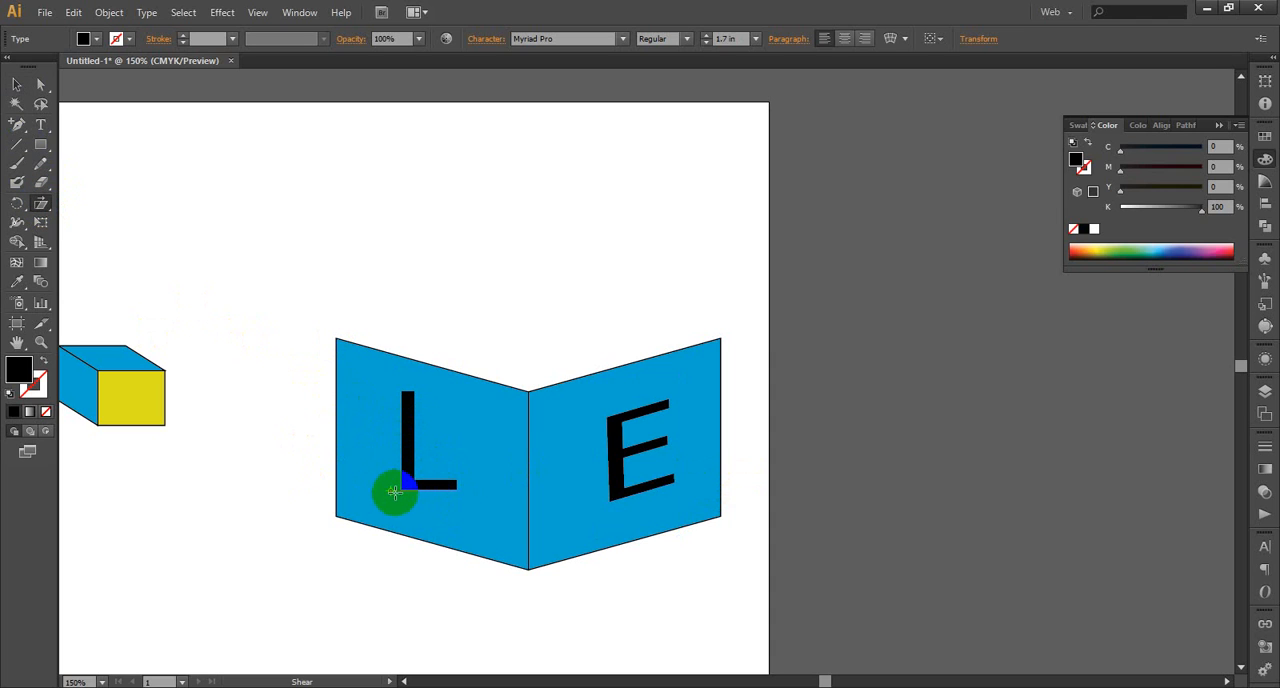
pyautogui.click(391, 491)
pyautogui.moveTo(409, 397)
pyautogui.mouseDown()
pyautogui.moveTo(420, 389)
pyautogui.moveTo(438, 418)
pyautogui.moveTo(428, 402)
pyautogui.moveTo(444, 408)
pyautogui.moveTo(422, 396)
pyautogui.mouseUp()
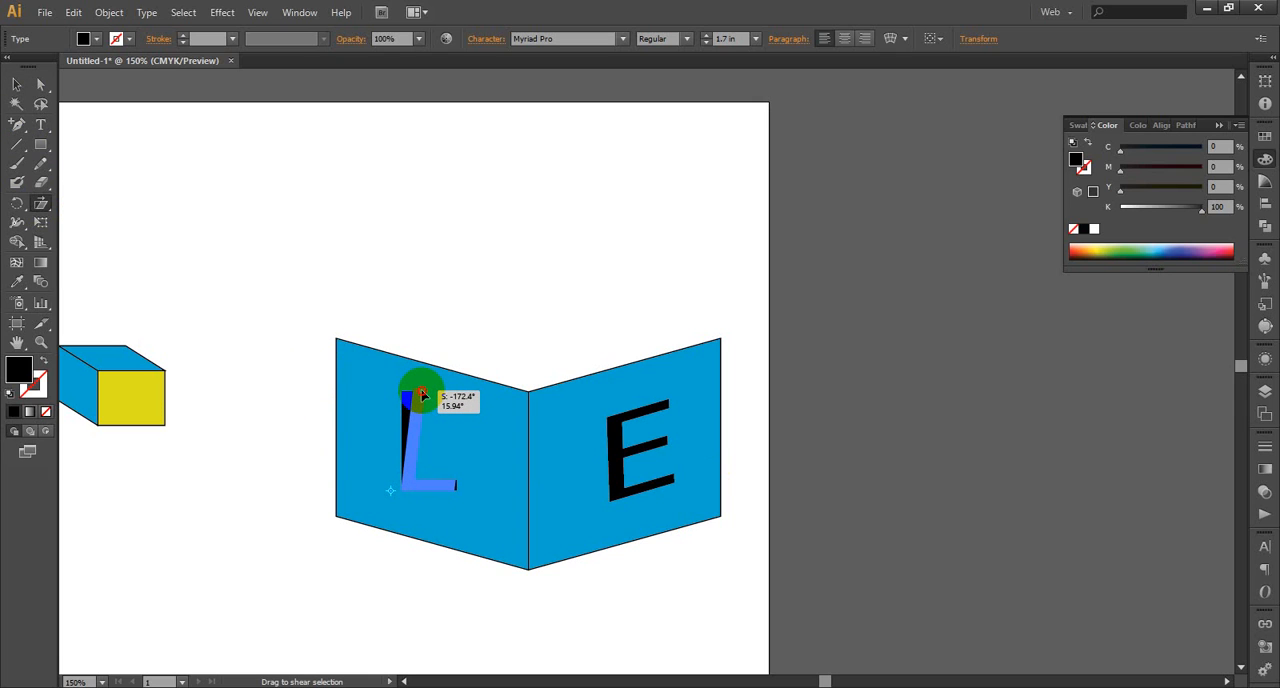
pyautogui.moveTo(422, 396); pyautogui.dragTo(451, 491)
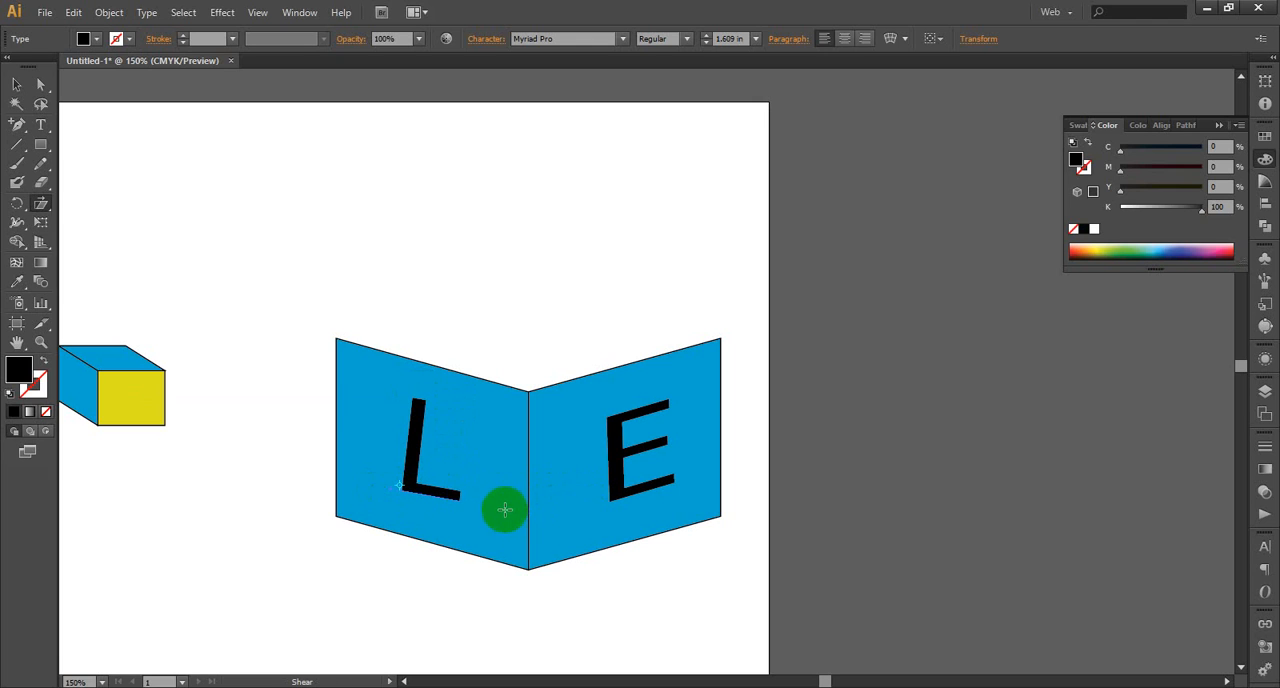
pyautogui.click(17, 84)
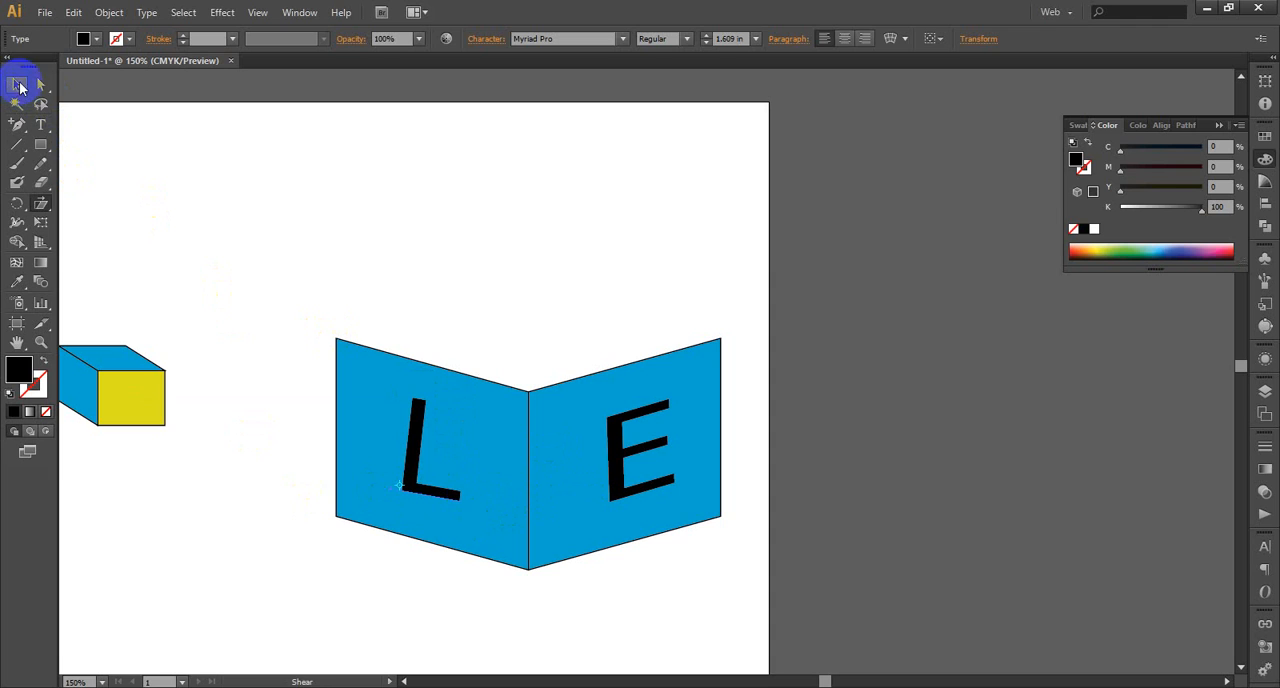
pyautogui.click(668, 318)
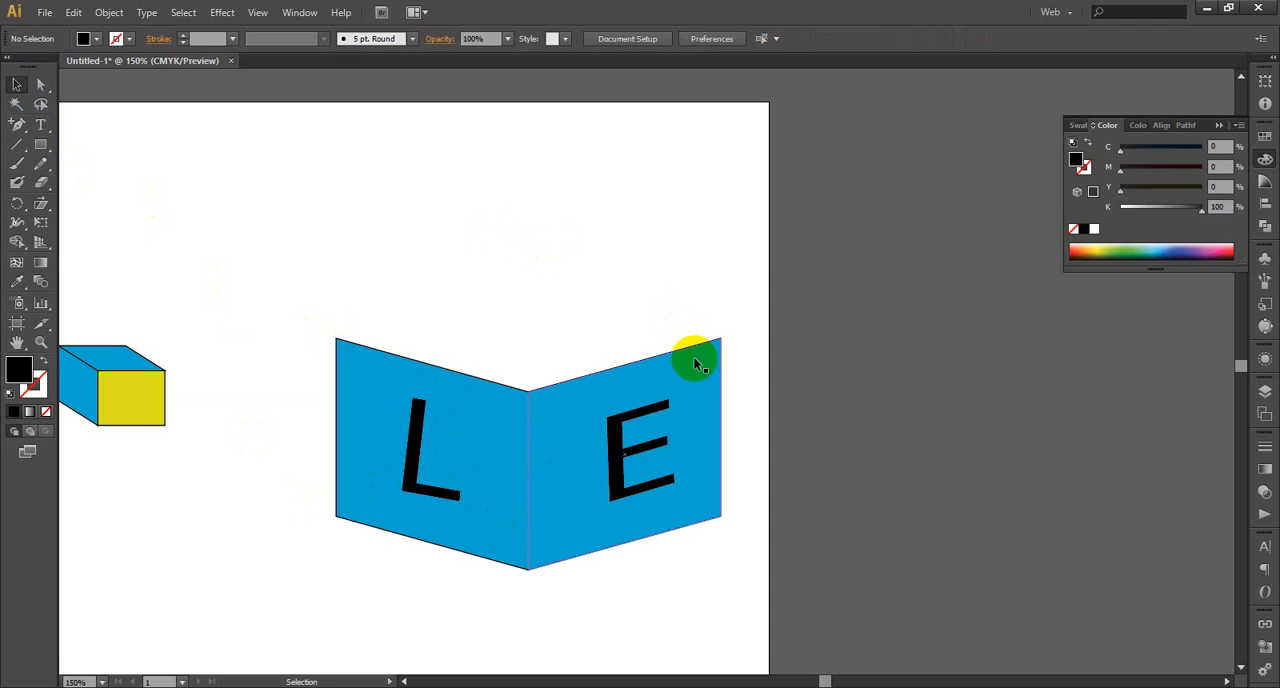
# Select both letters L and E, scale them up together slightly, and deselect them
pyautogui.click(414, 451)
pyautogui.keyDown('shift'); pyautogui.click(622, 461); pyautogui.keyUp('shift')
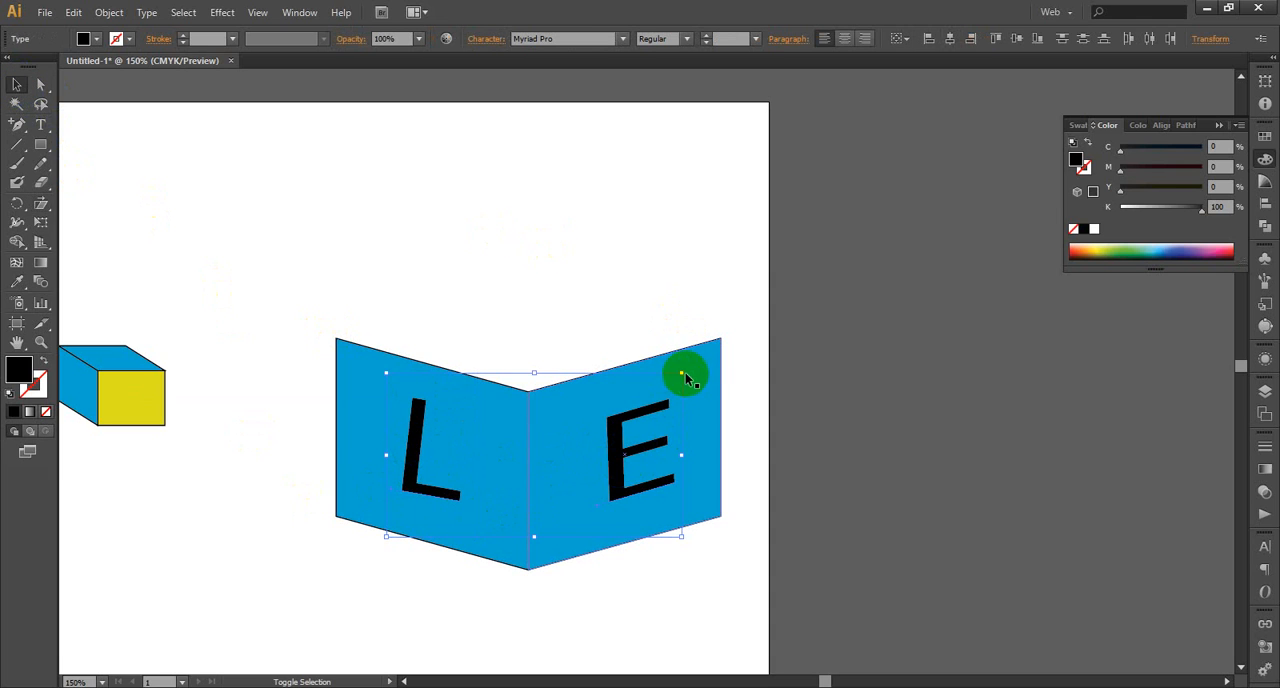
pyautogui.moveTo(681, 372); pyautogui.dragTo(697, 363)
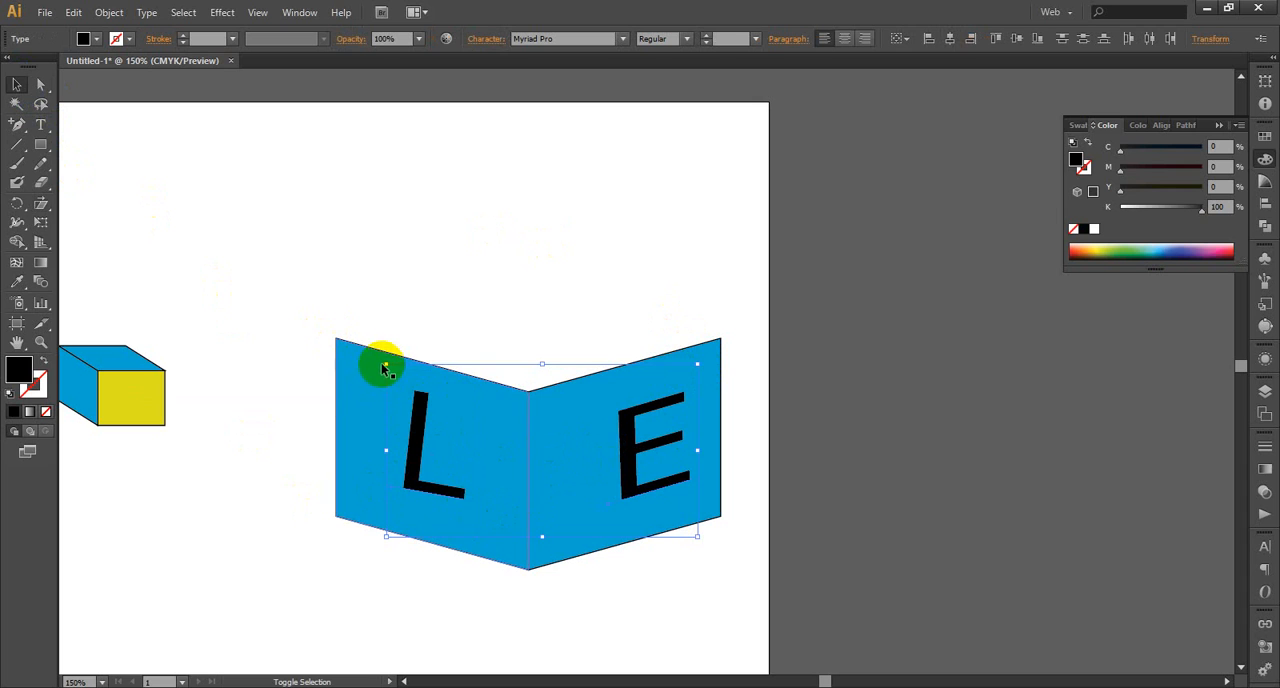
pyautogui.moveTo(386, 364); pyautogui.dragTo(377, 359)
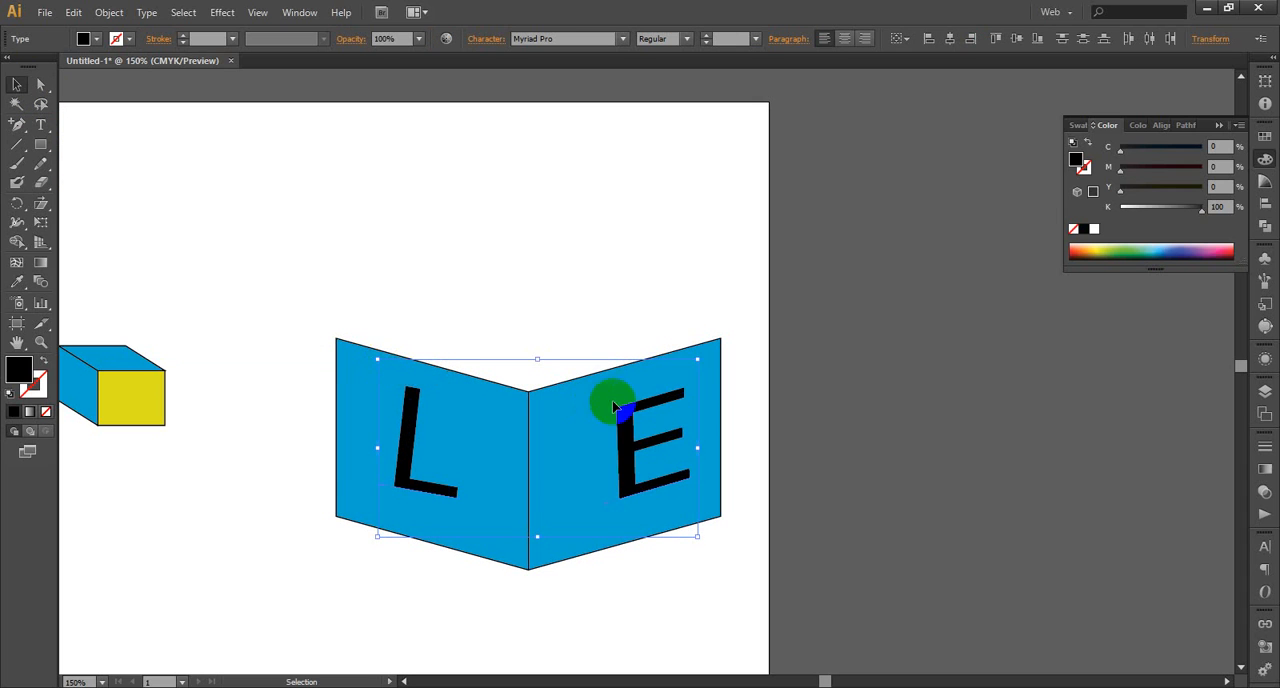
pyautogui.click(793, 423)
# Reposition the E and the L individually so each is centred on its own panel, and deselect them
pyautogui.click(634, 472)
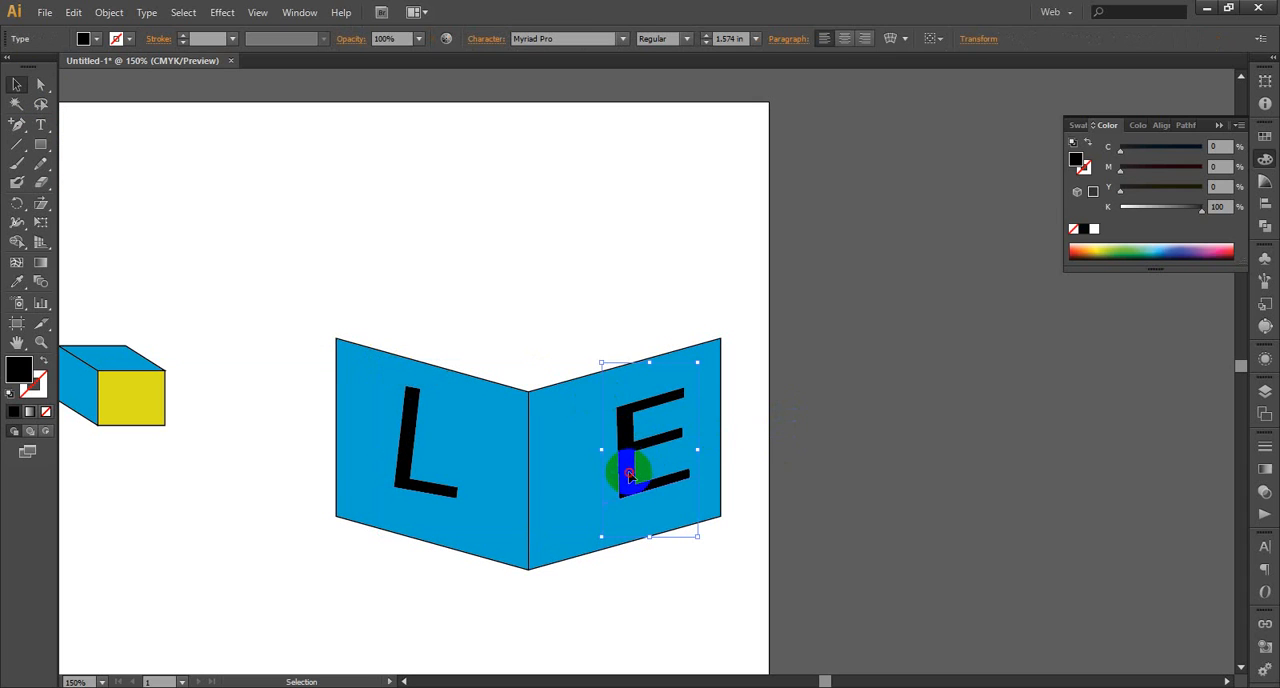
pyautogui.moveTo(630, 475); pyautogui.dragTo(611, 484)
pyautogui.click(447, 490)
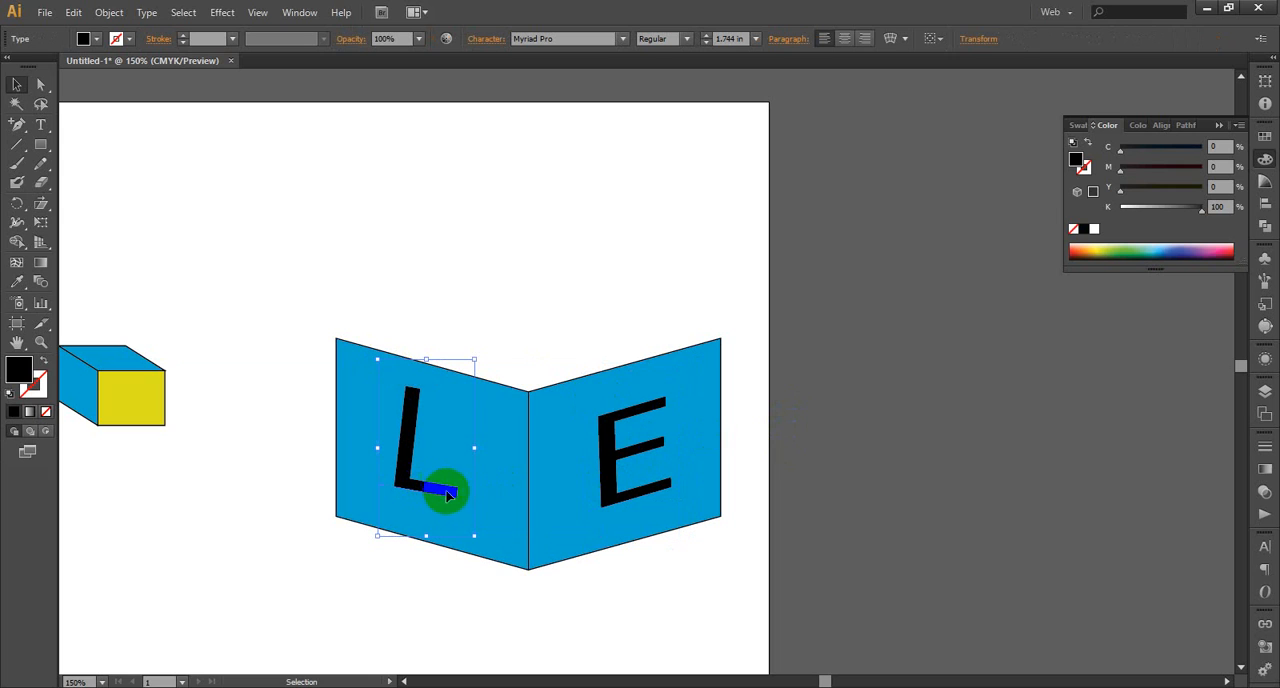
pyautogui.moveTo(449, 495); pyautogui.dragTo(454, 504)
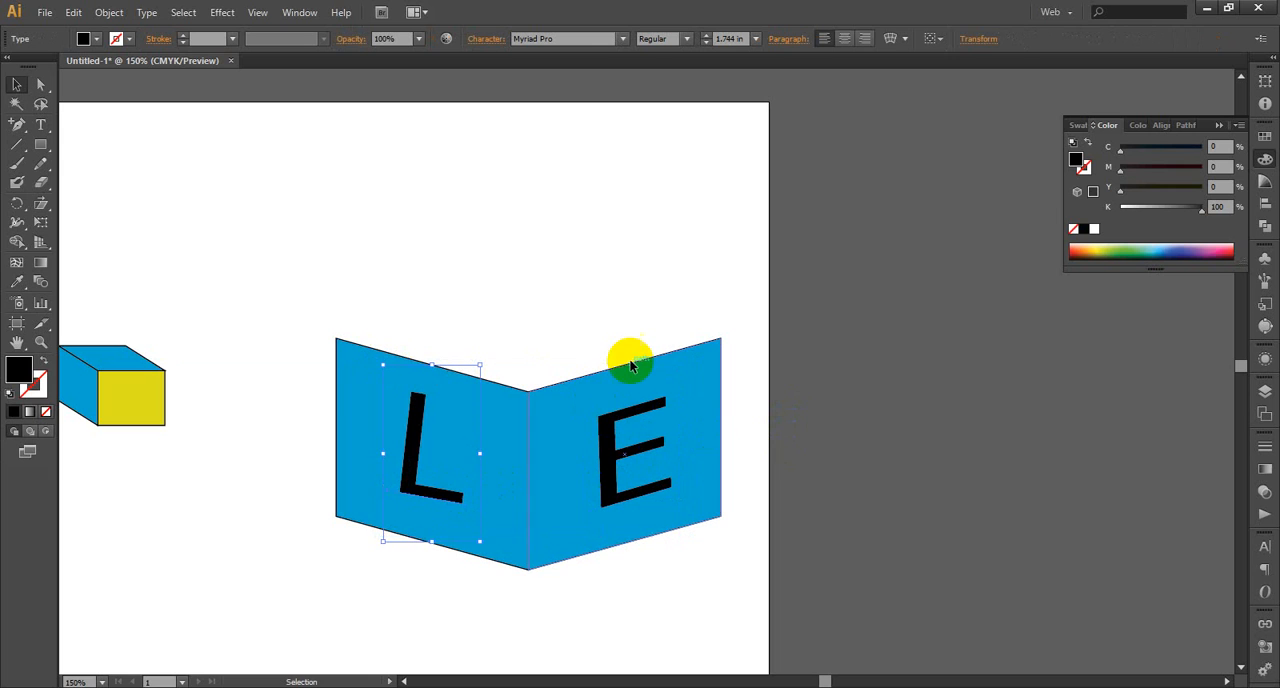
pyautogui.click(623, 308)
pyautogui.scroll(-2, 622, 316)
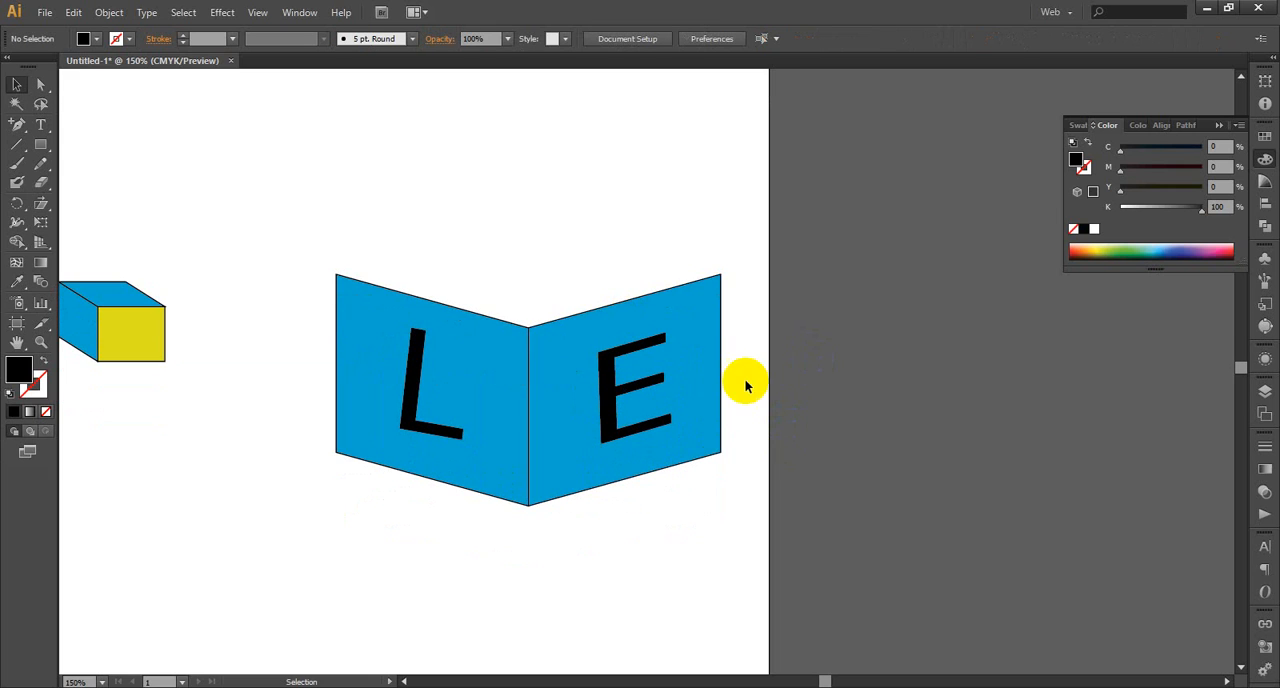
pyautogui.hotkey('ctrl', '-')
pyautogui.hotkey('ctrl', '-')
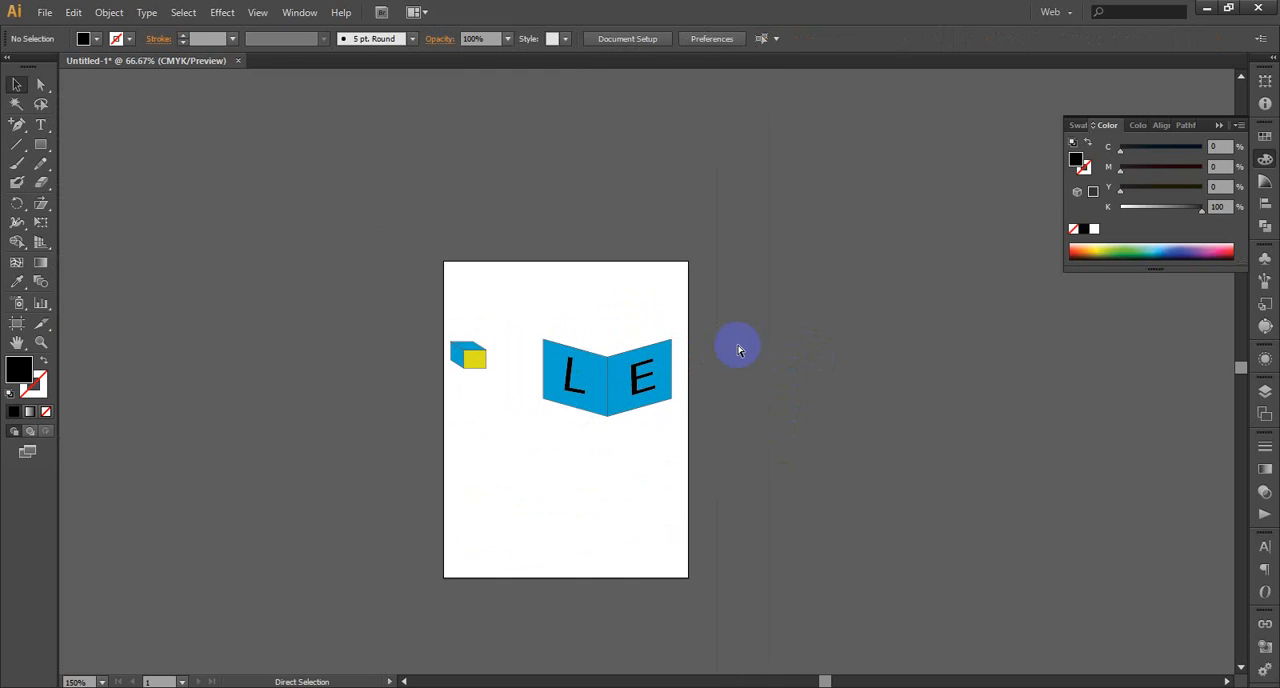
# Select both blue panels with their letters L and E, scale them down together to about 184 × 111 pt, and deselect them
pyautogui.click(16, 83)
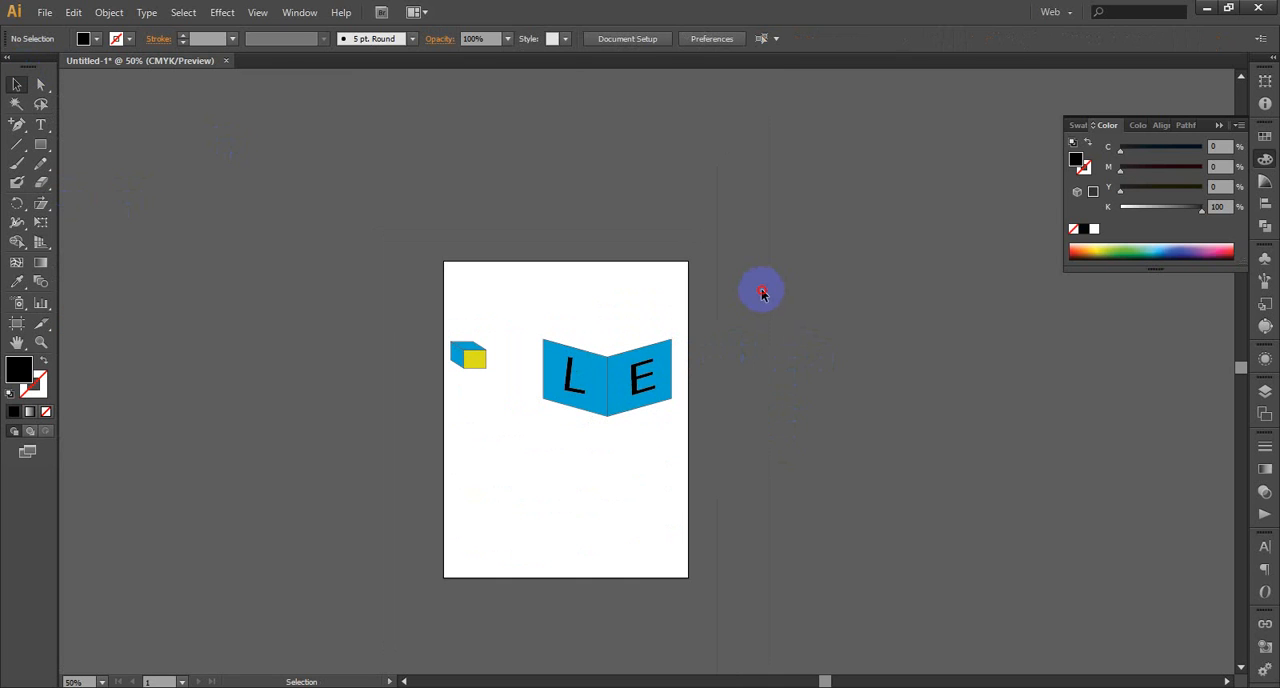
pyautogui.moveTo(762, 293); pyautogui.dragTo(531, 445)
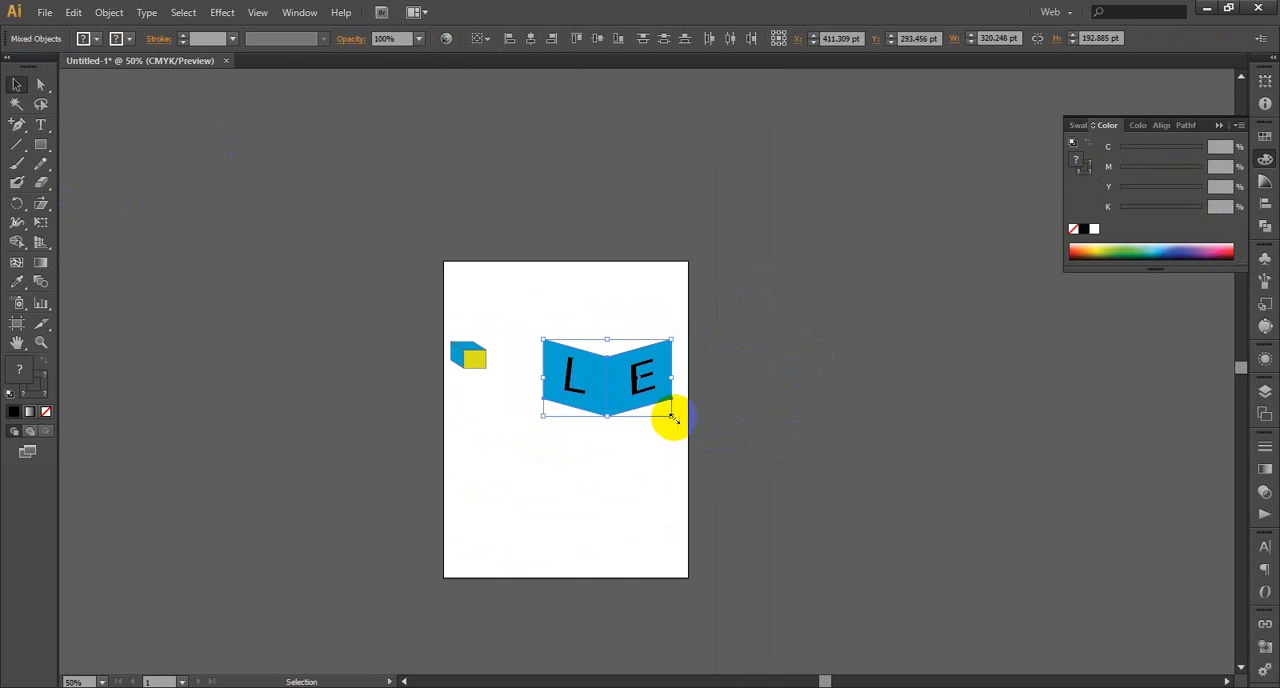
pyautogui.moveTo(670, 415); pyautogui.dragTo(612, 394)
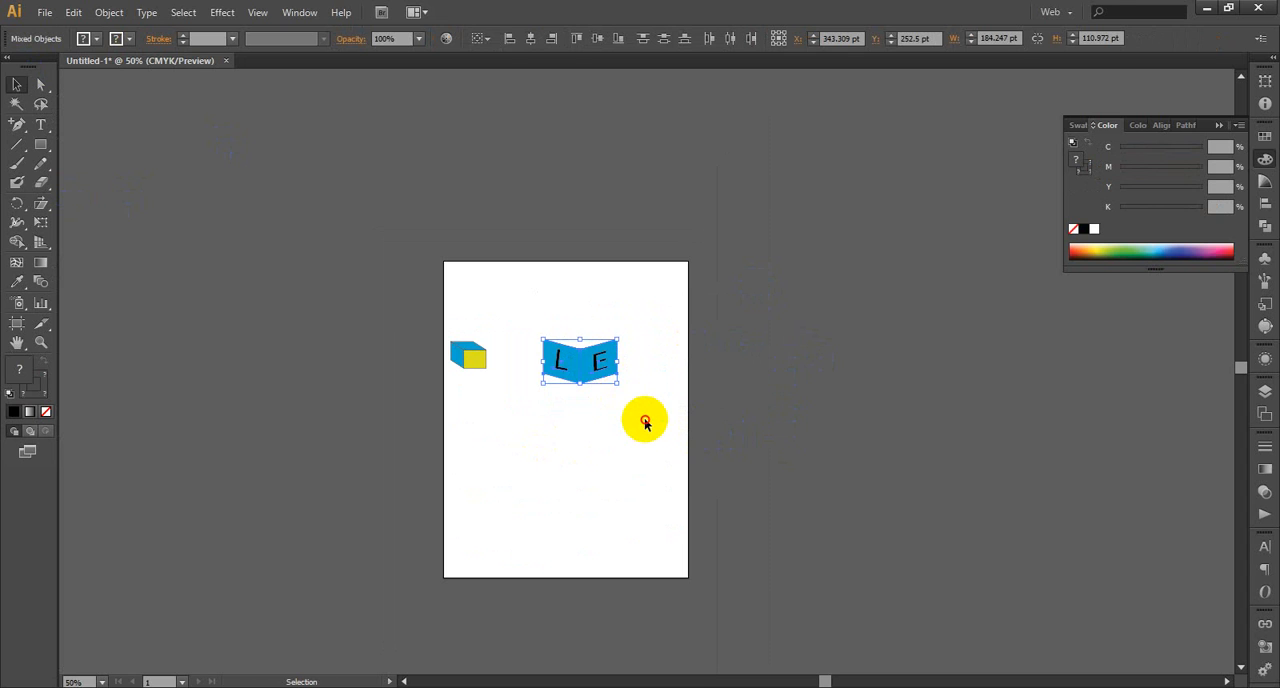
pyautogui.click(646, 423)
pyautogui.moveTo(646, 301); pyautogui.dragTo(569, 387)
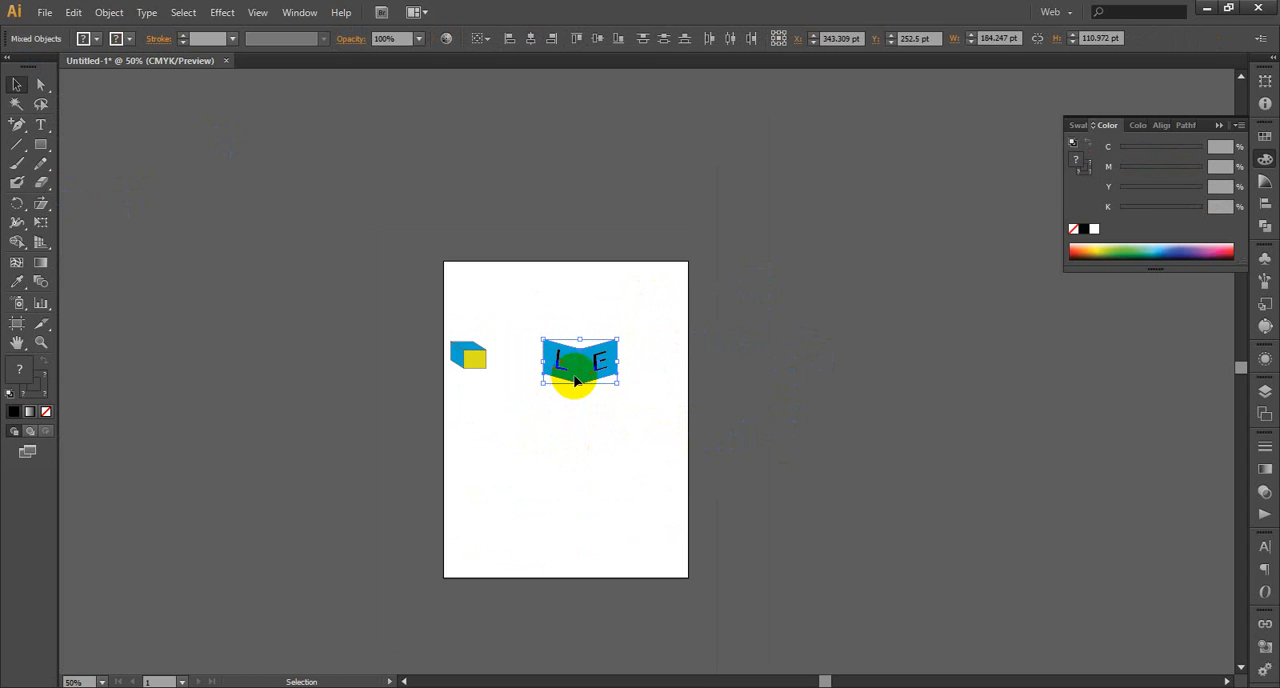
pyautogui.click(609, 449)
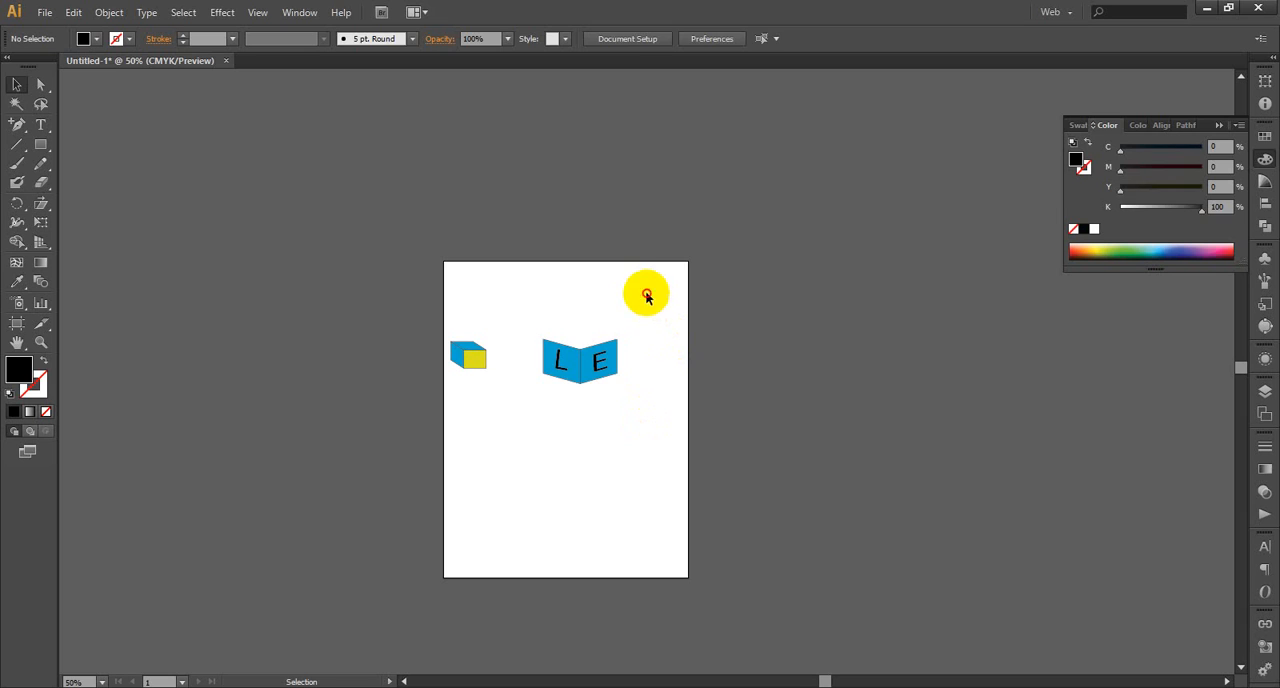
pyautogui.moveTo(646, 296); pyautogui.dragTo(534, 409)
pyautogui.click(640, 434)
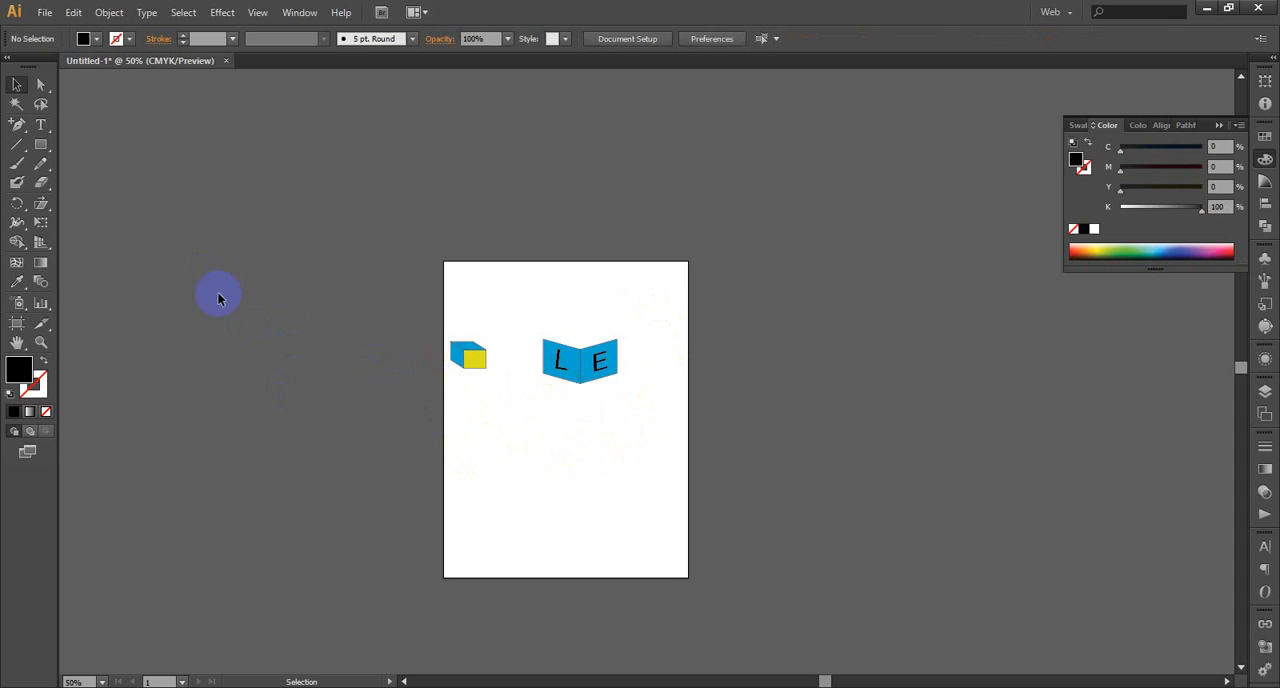
# Draw a black rectangle about 68 × 53 pt below the box with the yellow front
pyautogui.click(41, 342)
pyautogui.moveTo(402, 308); pyautogui.dragTo(490, 406)
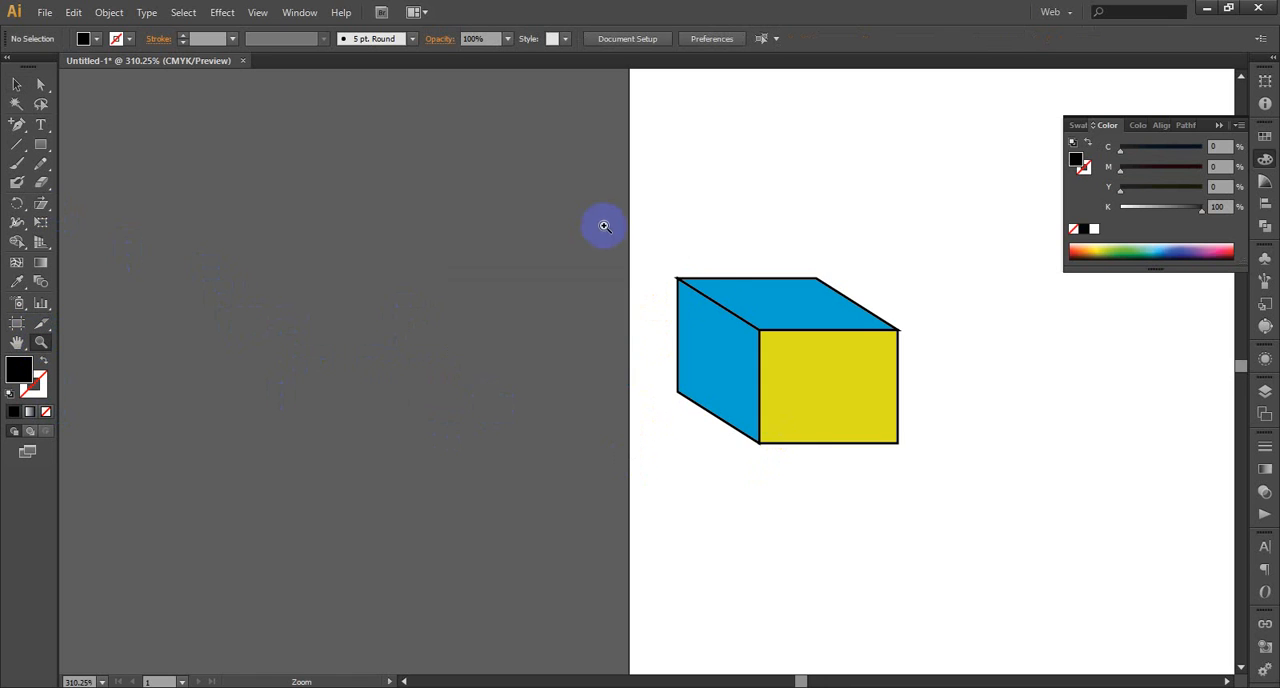
pyautogui.click(40, 144)
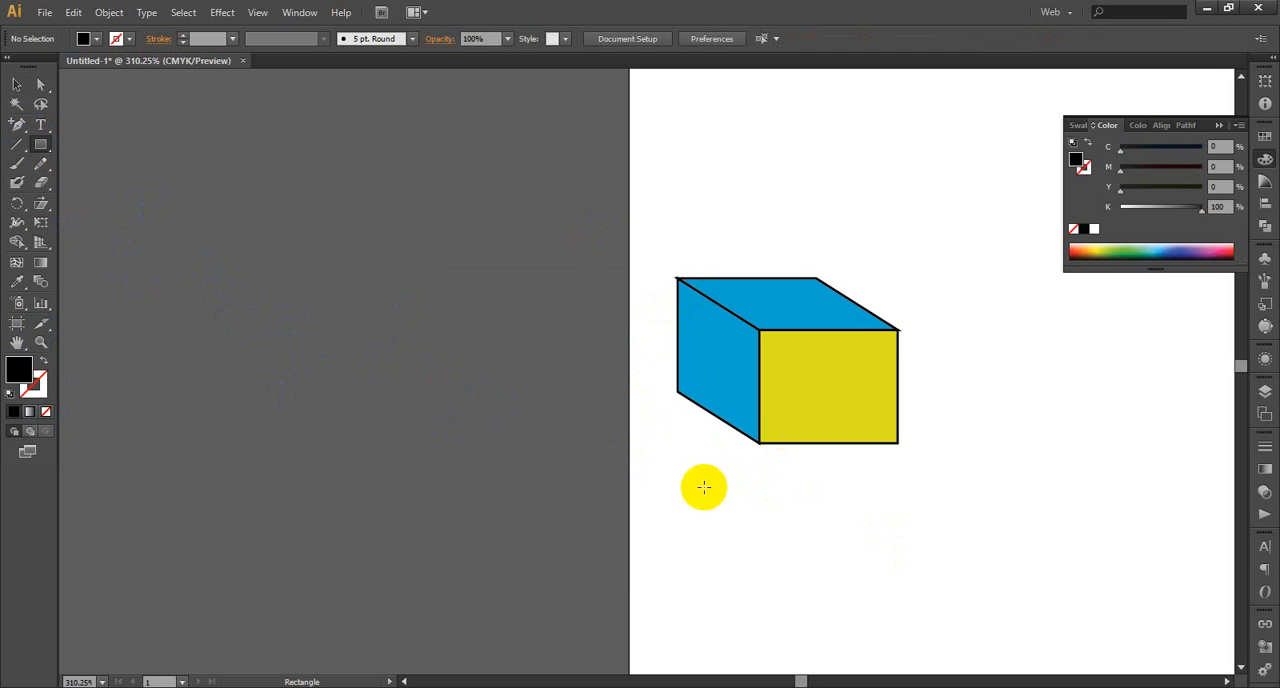
pyautogui.moveTo(704, 487); pyautogui.dragTo(872, 617)
pyautogui.scroll(-1, 923, 357)
pyautogui.click(16, 85)
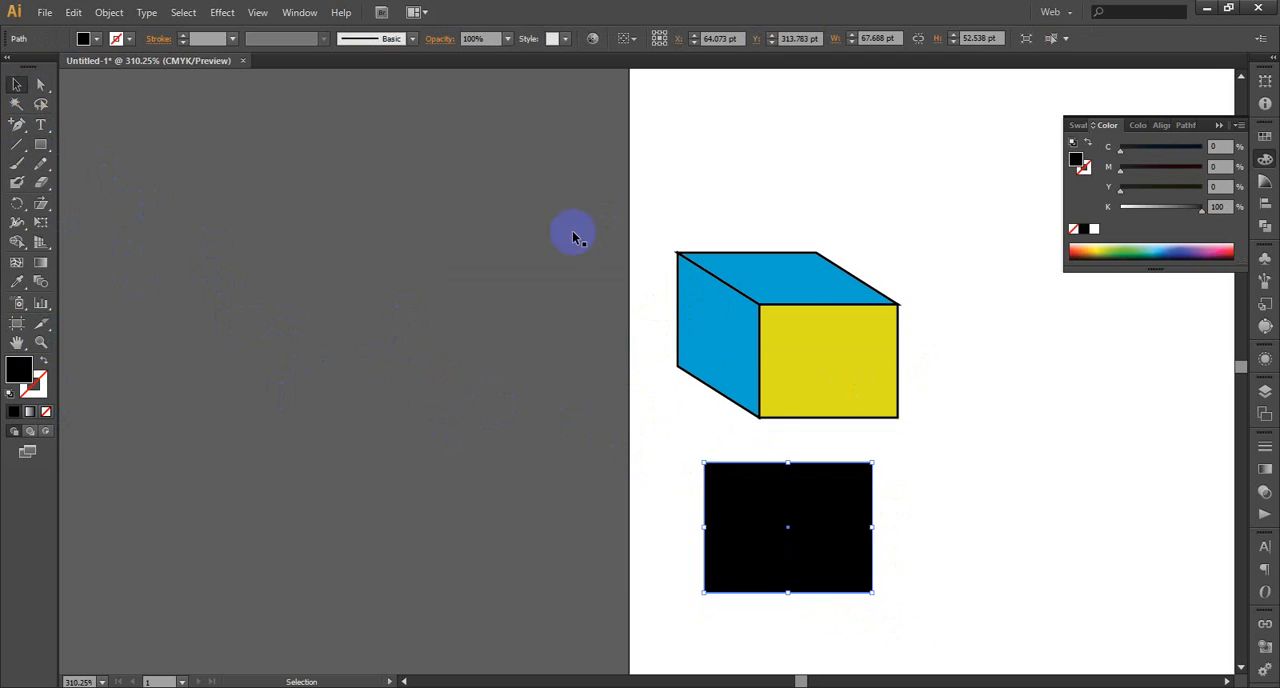
# Duplicate the black rectangle directly below itself and shift the upper one's top edge down and to the left to form a slanted top face
pyautogui.scroll(-3, 748, 428)
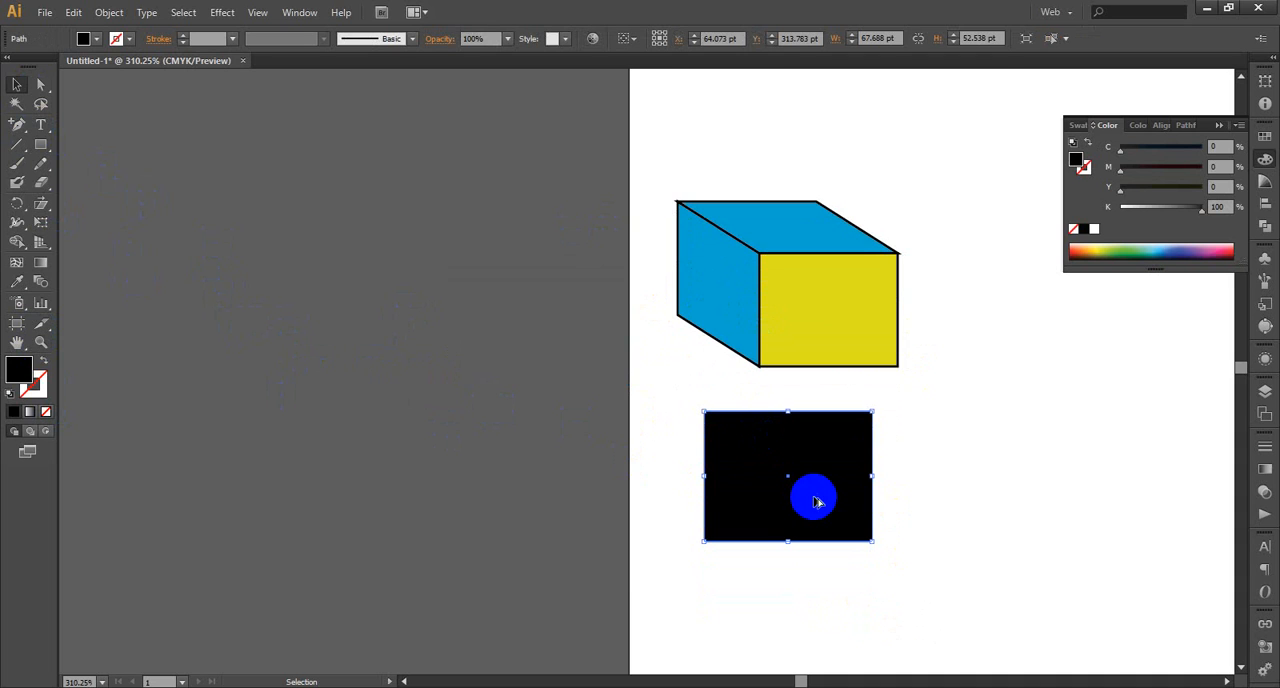
pyautogui.moveTo(815, 500); pyautogui.dragTo(812, 630)
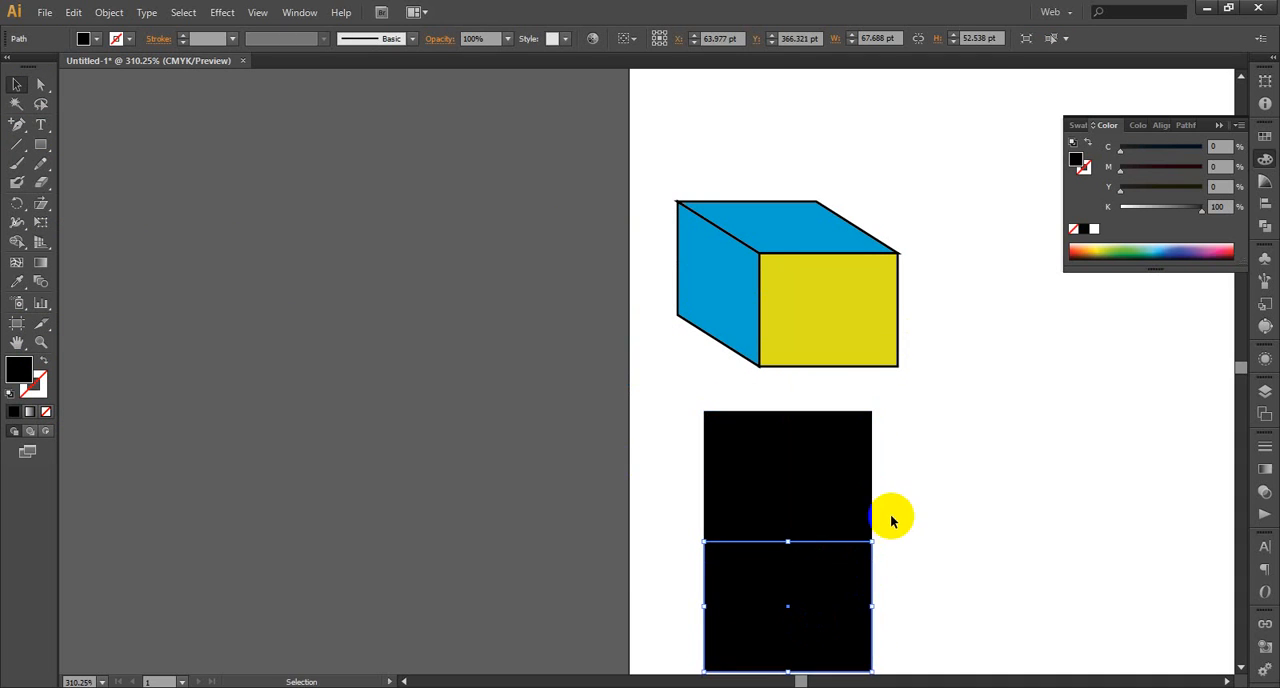
pyautogui.scroll(-2, 894, 517)
pyautogui.click(983, 557)
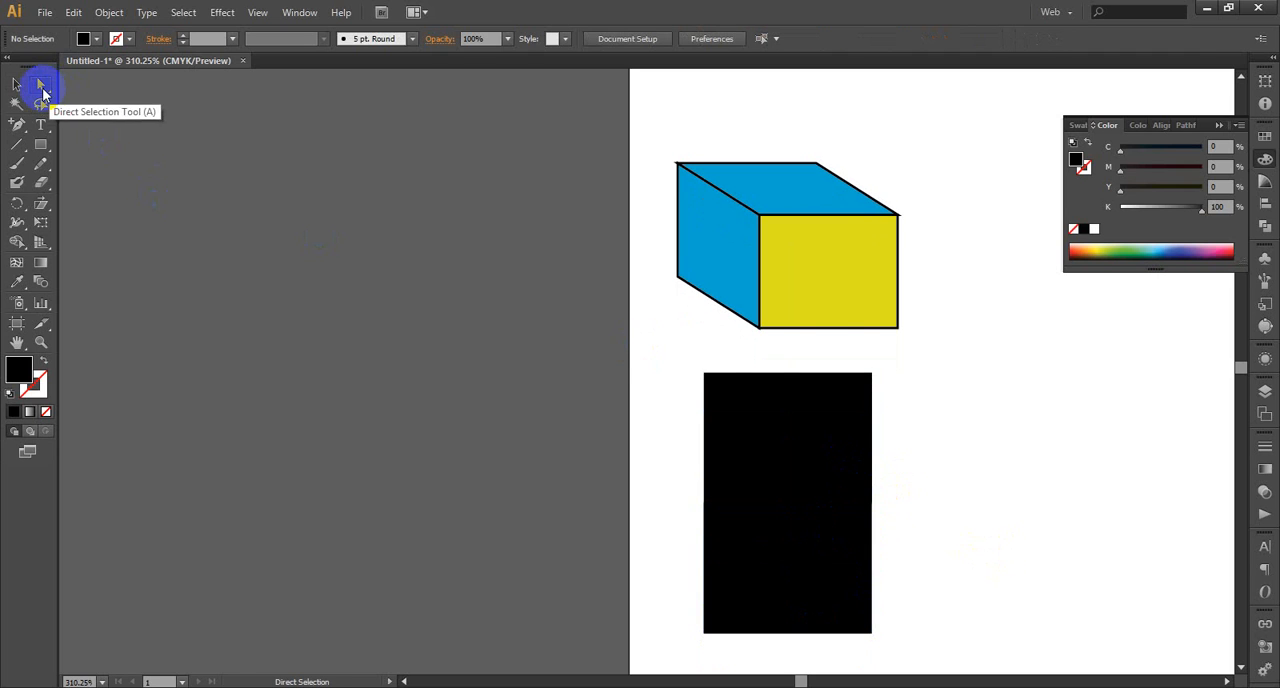
pyautogui.moveTo(686, 359); pyautogui.dragTo(888, 398)
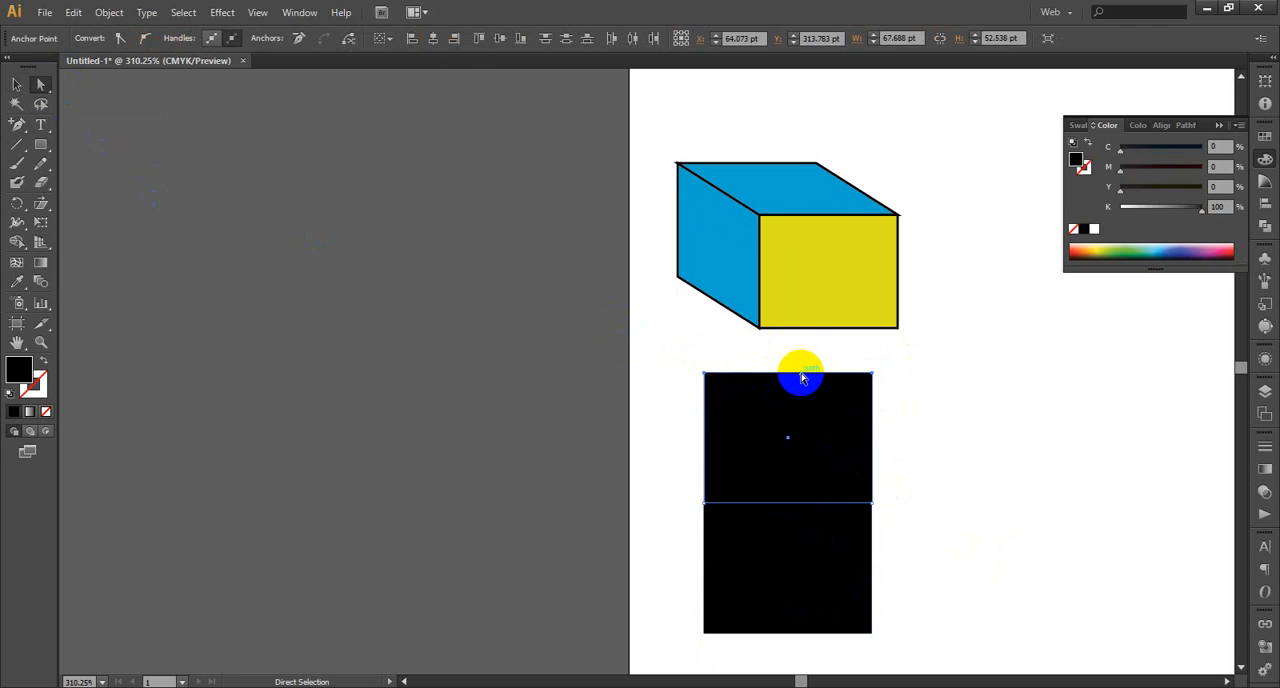
pyautogui.moveTo(800, 378); pyautogui.dragTo(613, 448)
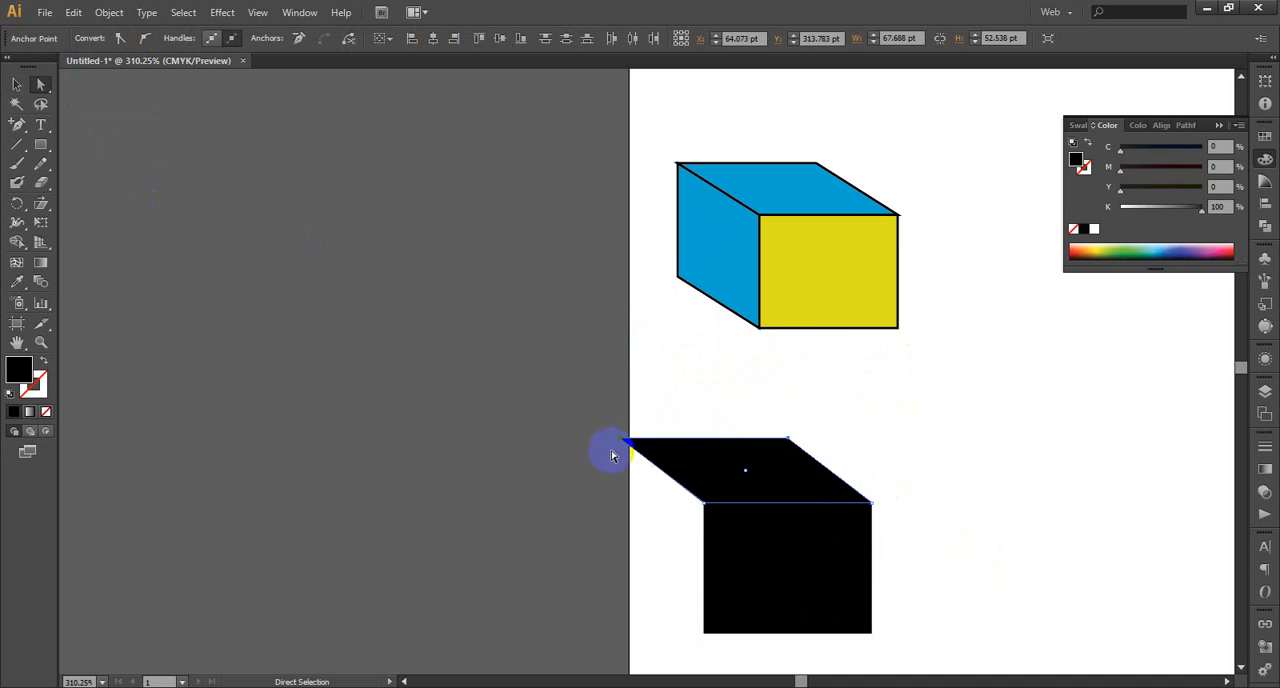
# Duplicate the front rectangle to its left and move the copy's left edge to meet the top face's corner, forming the side face
pyautogui.scroll(-2, 817, 434)
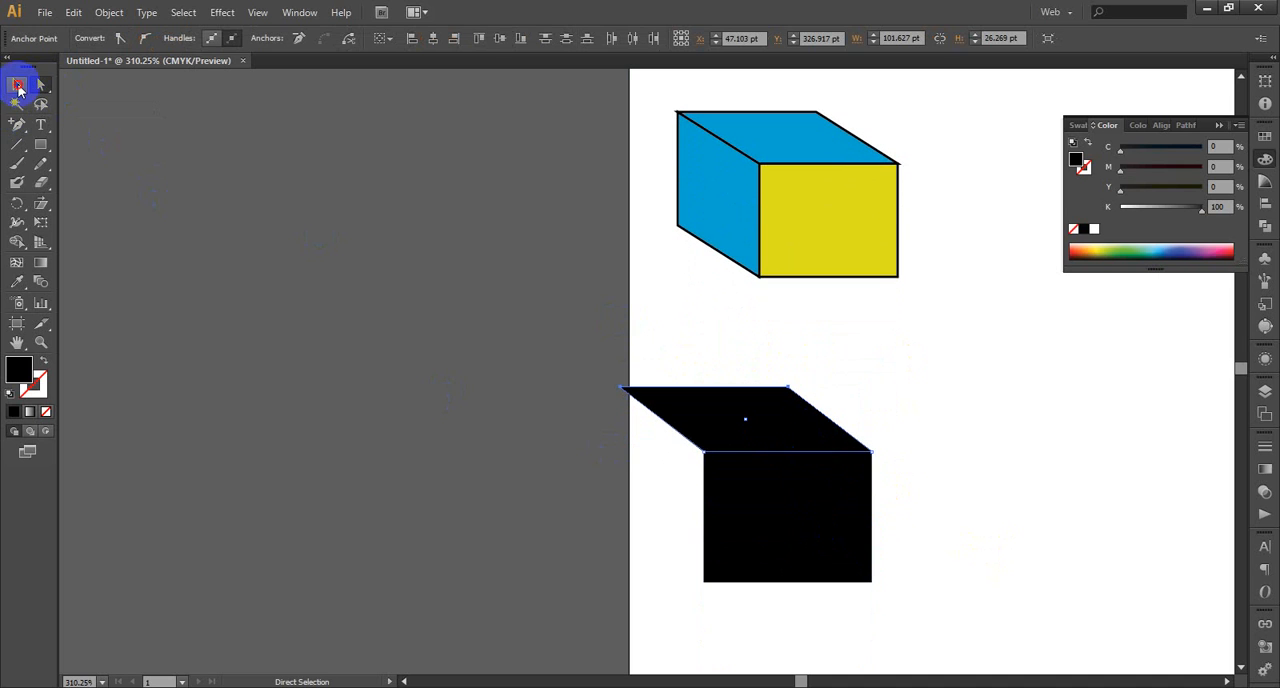
pyautogui.click(18, 86)
pyautogui.click(801, 506)
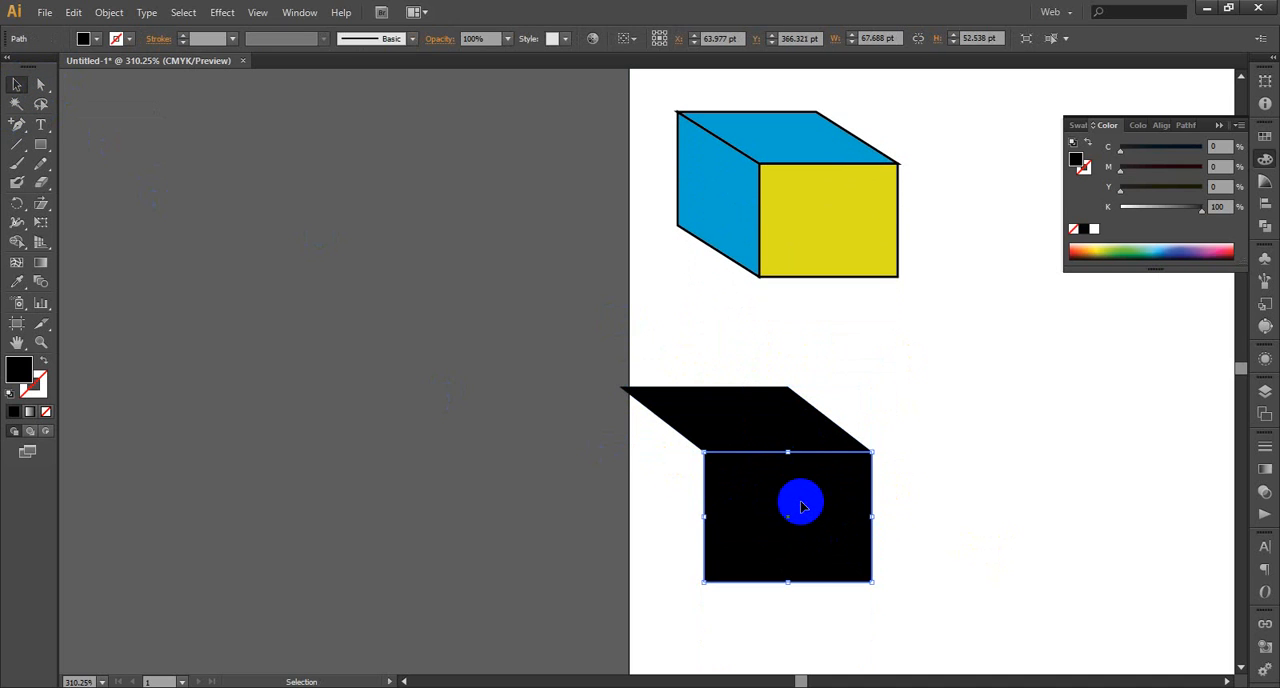
pyautogui.moveTo(801, 506); pyautogui.dragTo(632, 510)
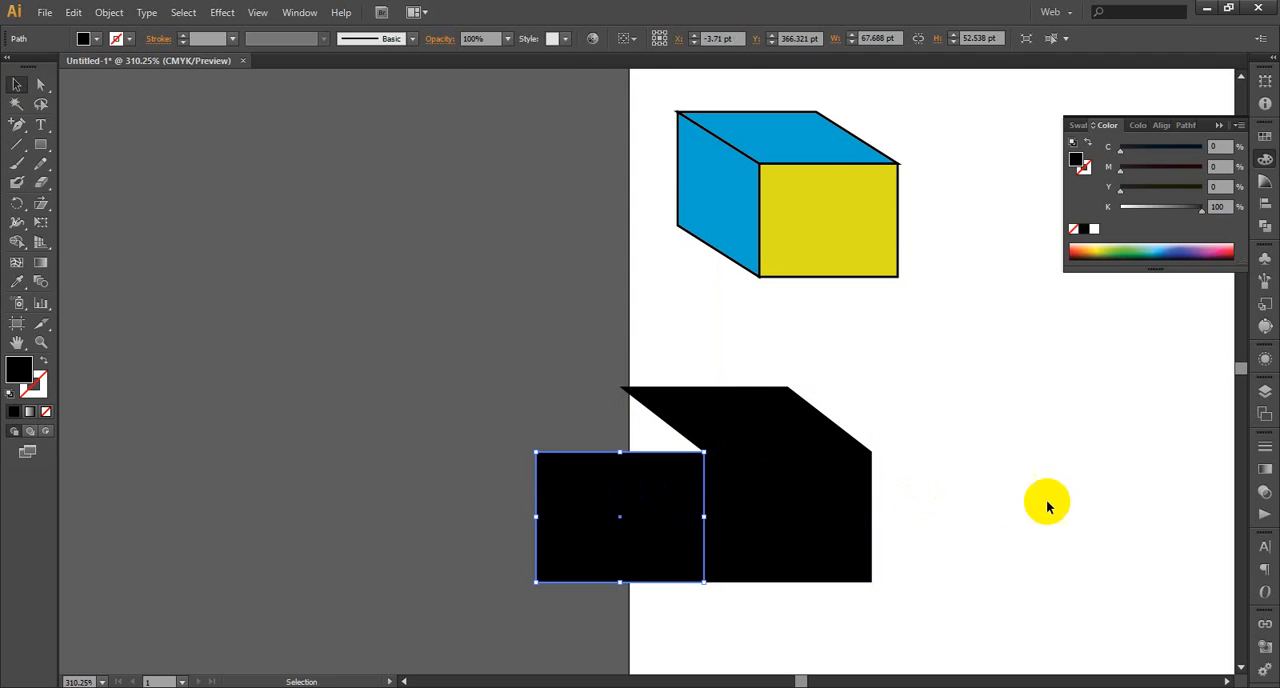
pyautogui.click(41, 85)
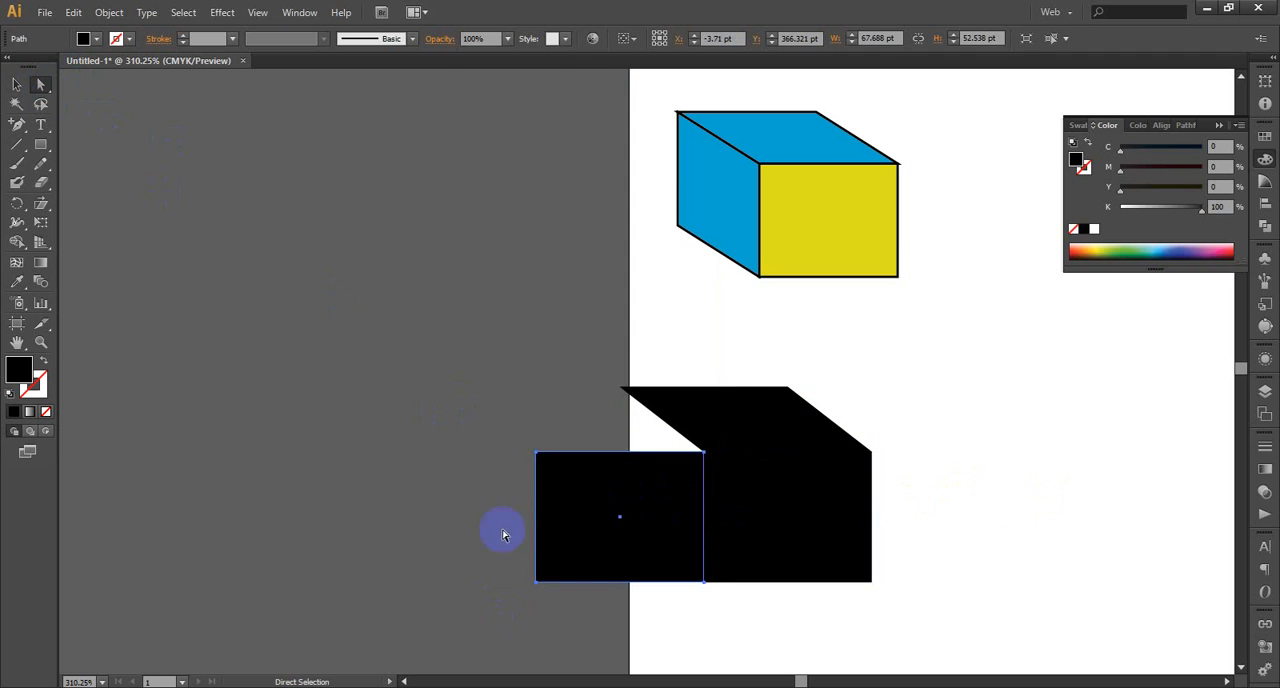
pyautogui.moveTo(473, 393); pyautogui.dragTo(570, 618)
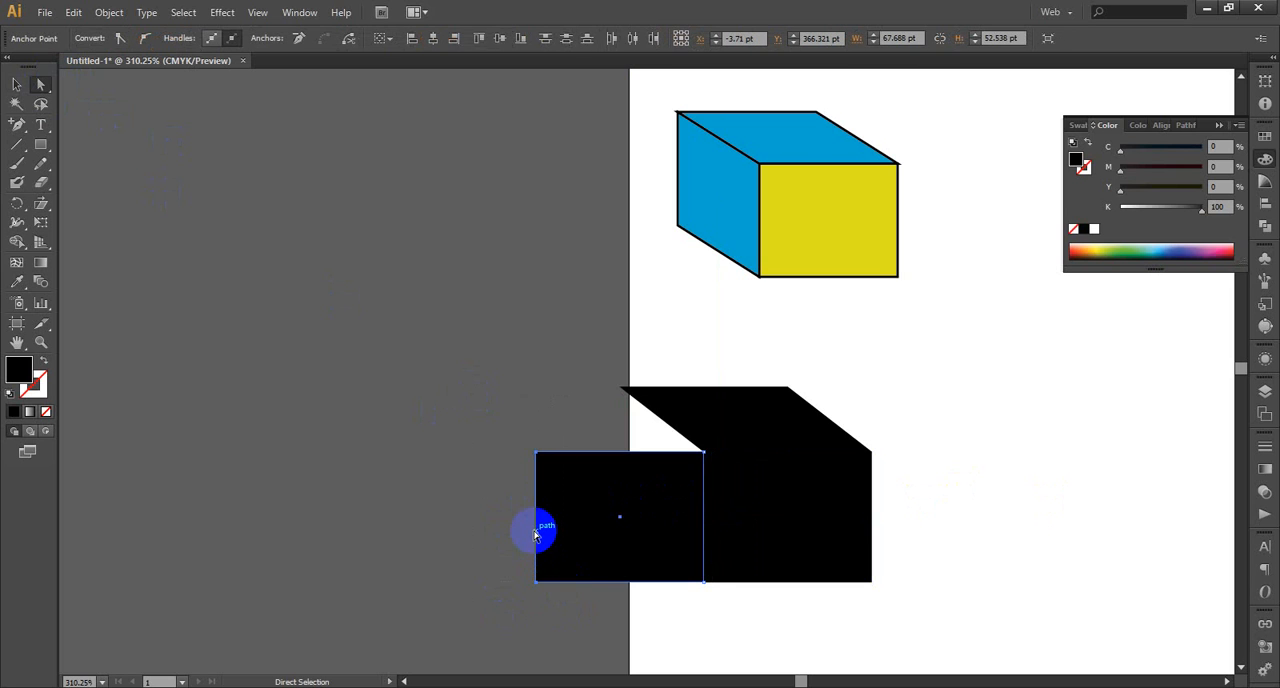
pyautogui.moveTo(538, 533); pyautogui.dragTo(621, 468)
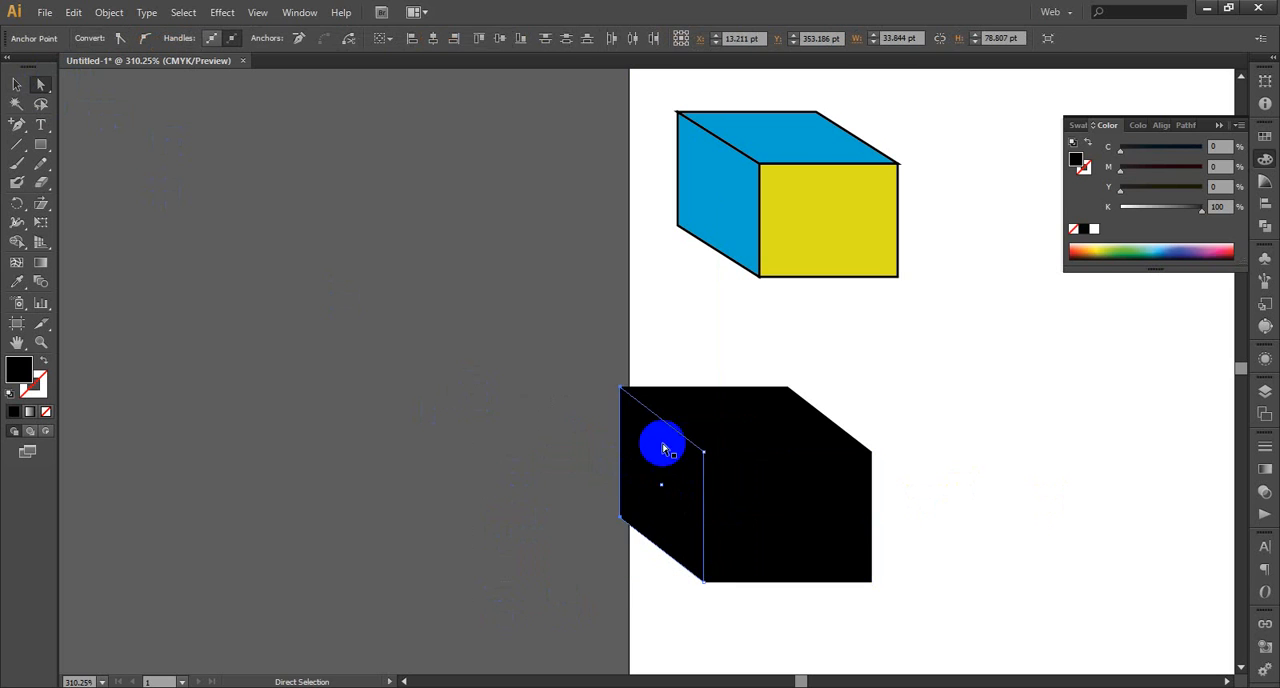
# Fill the new box's front face with light blue (C 54.51, M 21.18, Y 0, K 0) and deselect it
pyautogui.click(19, 87)
pyautogui.click(831, 517)
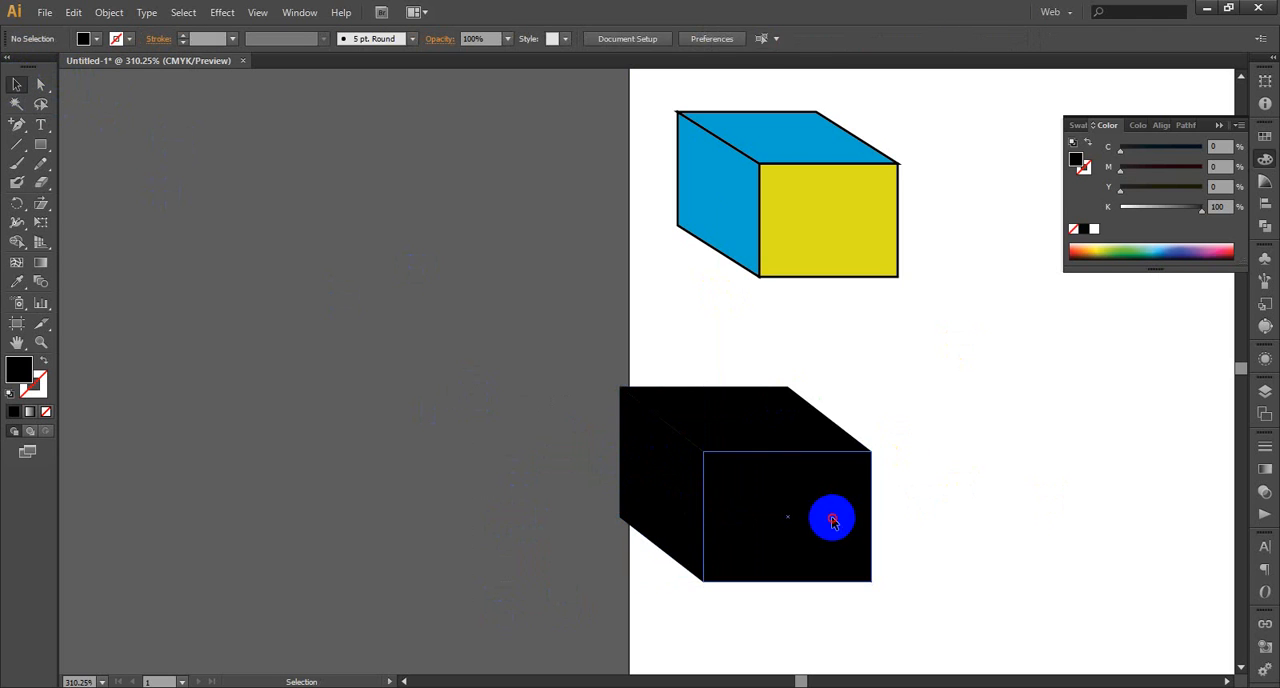
pyautogui.click(1168, 244)
pyautogui.click(994, 448)
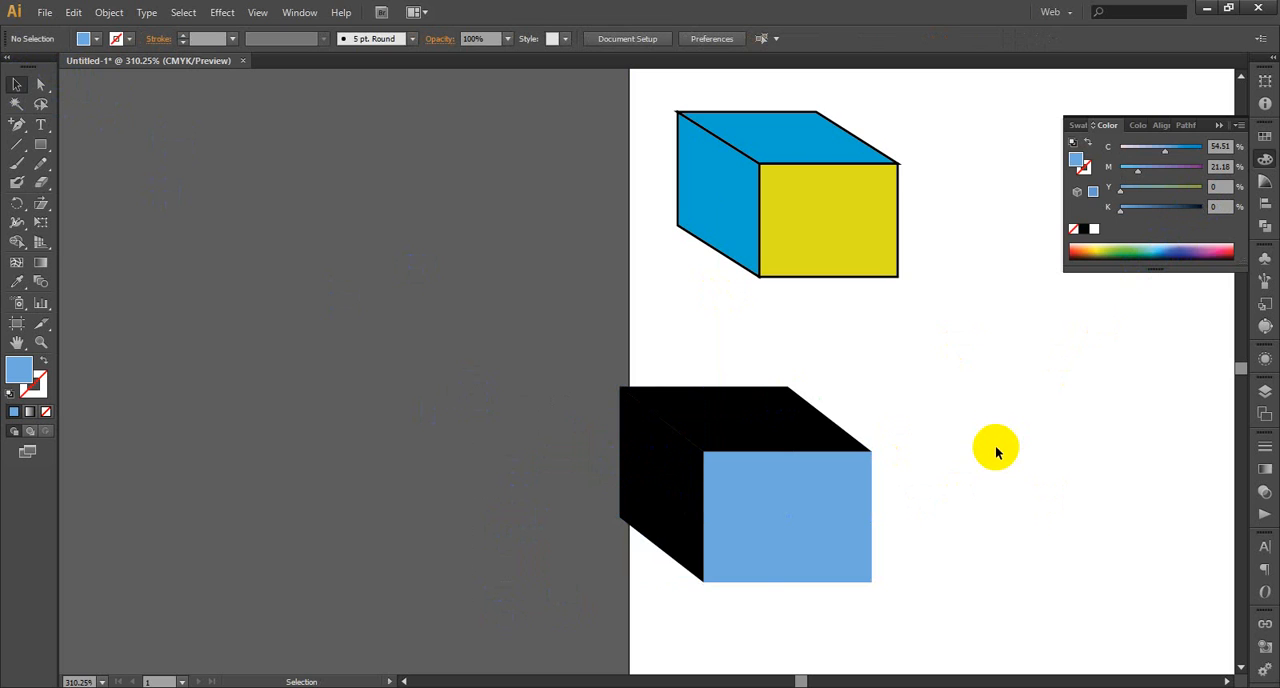
# Shear the letter L on the left panel about its lower-left corner so its stem stands nearly upright
pyautogui.scroll(1, 990, 448)
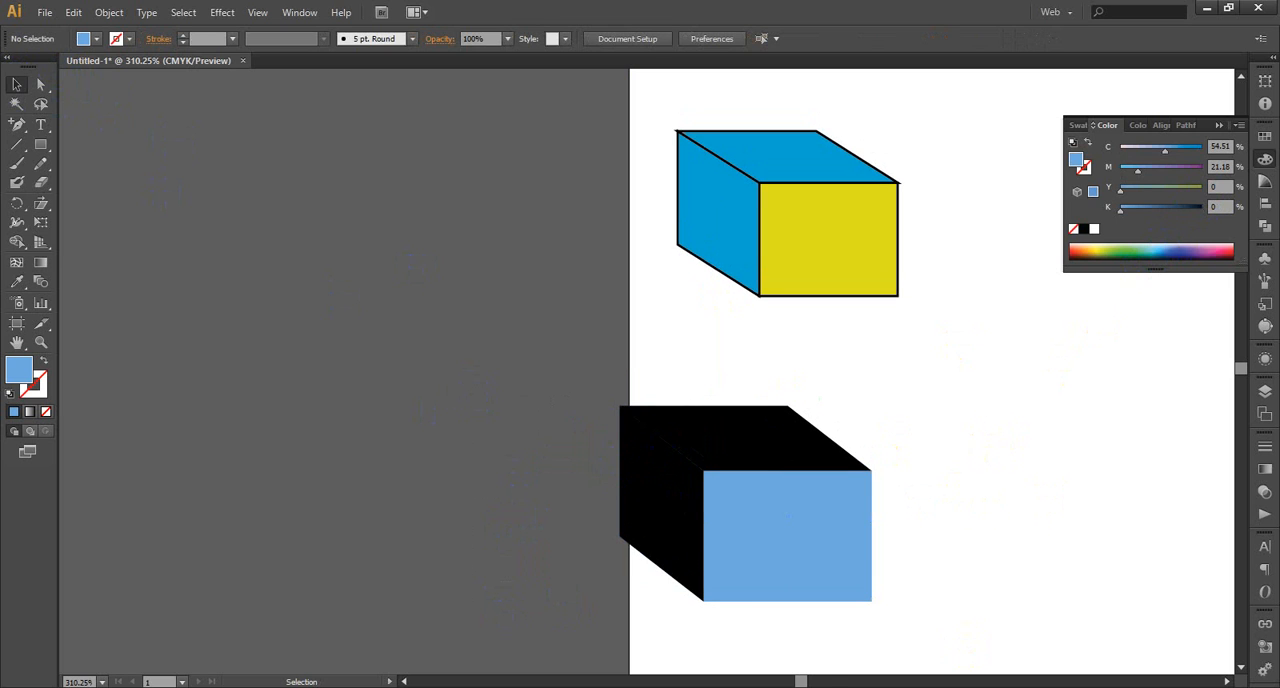
pyautogui.moveTo(803, 680); pyautogui.dragTo(816, 680)
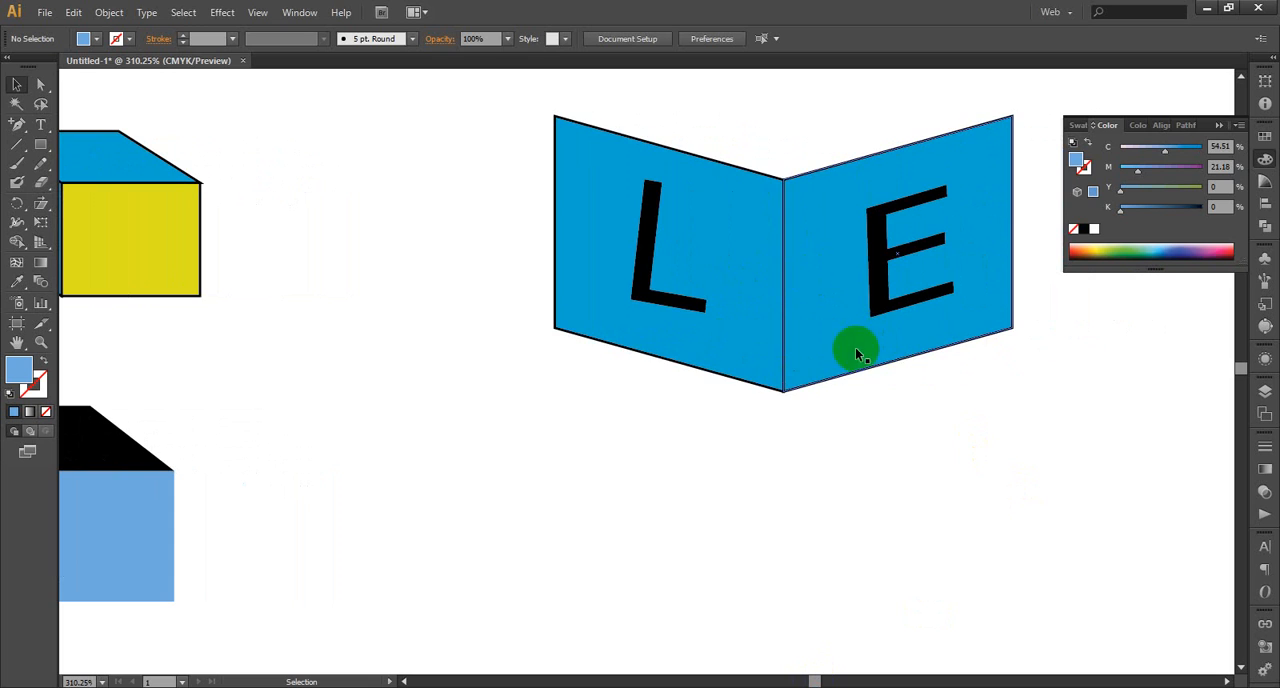
pyautogui.scroll(1, 1036, 341)
pyautogui.scroll(1, 1036, 341)
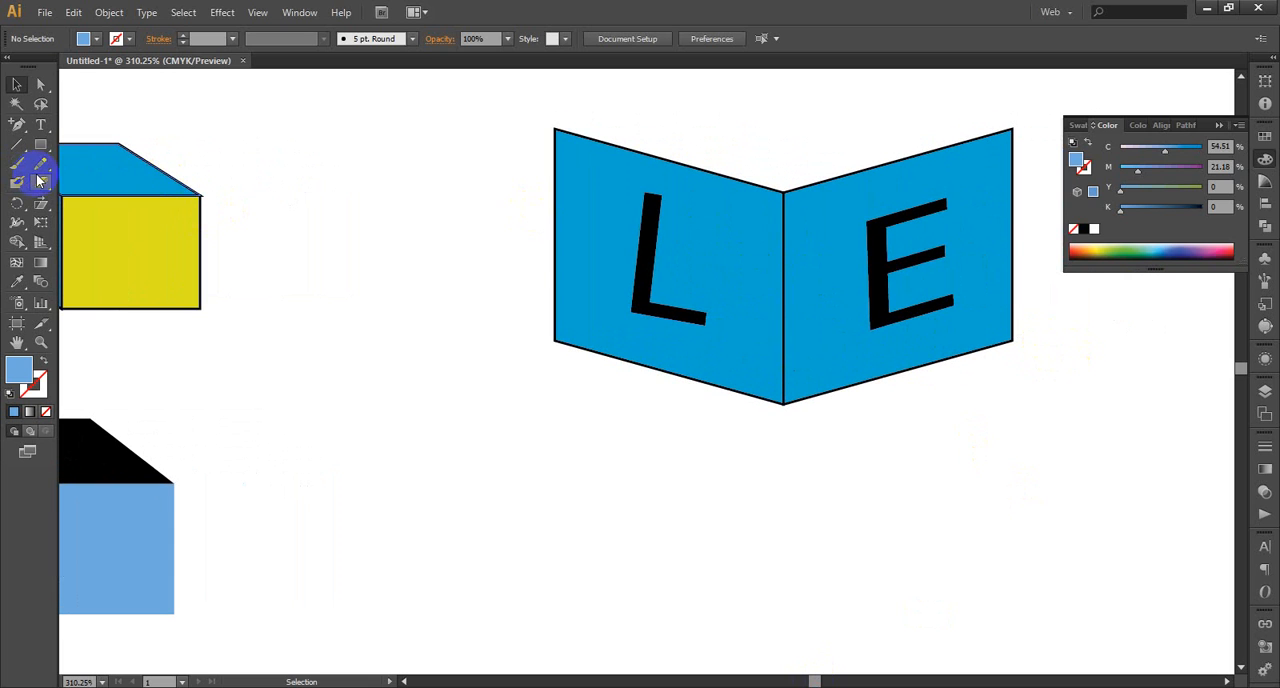
pyautogui.click(17, 86)
pyautogui.click(651, 248)
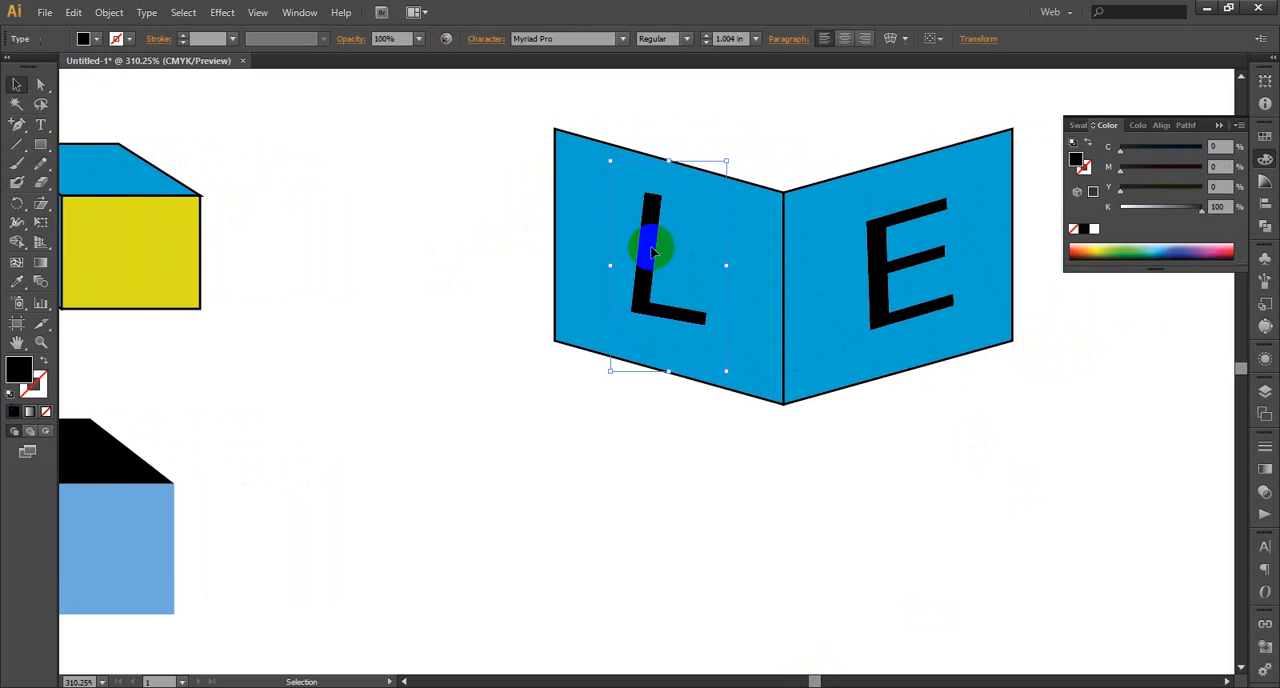
pyautogui.click(42, 226)
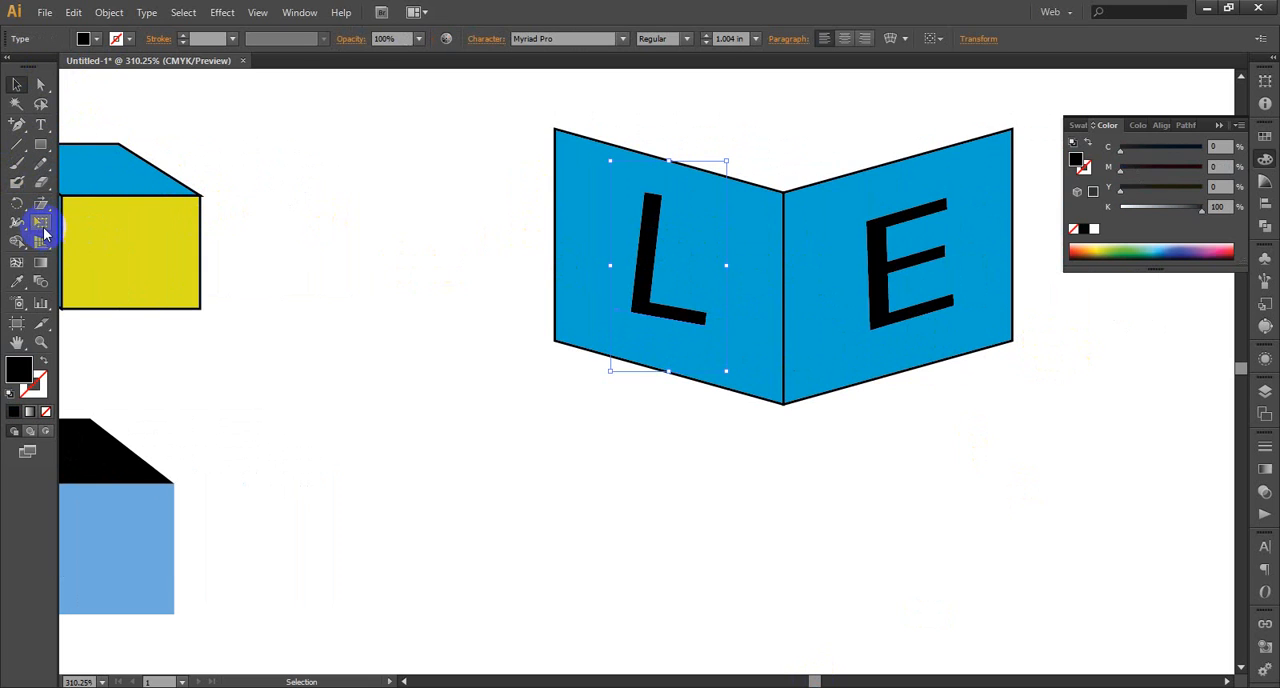
pyautogui.click(40, 203)
pyautogui.click(627, 314)
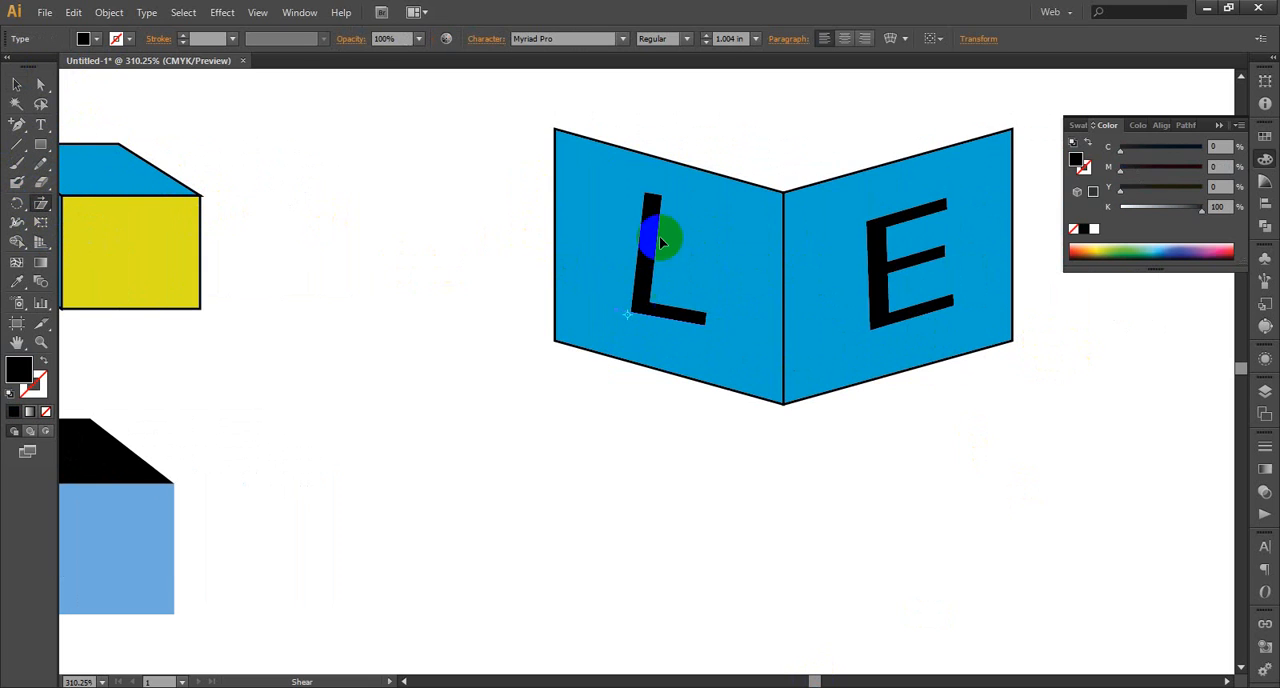
pyautogui.moveTo(651, 204); pyautogui.dragTo(634, 212)
pyautogui.click(642, 201)
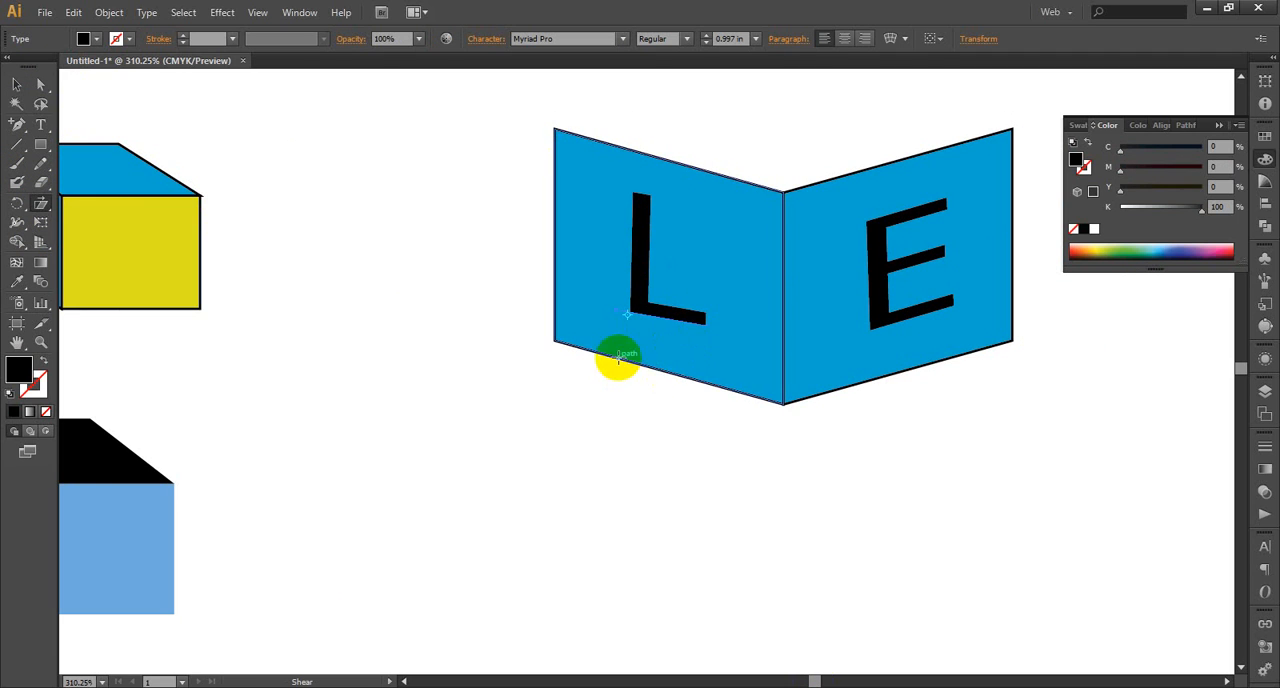
# Shear the L about the top of its stem so its foot slopes parallel to the left panel's lower edge
pyautogui.click(643, 300)
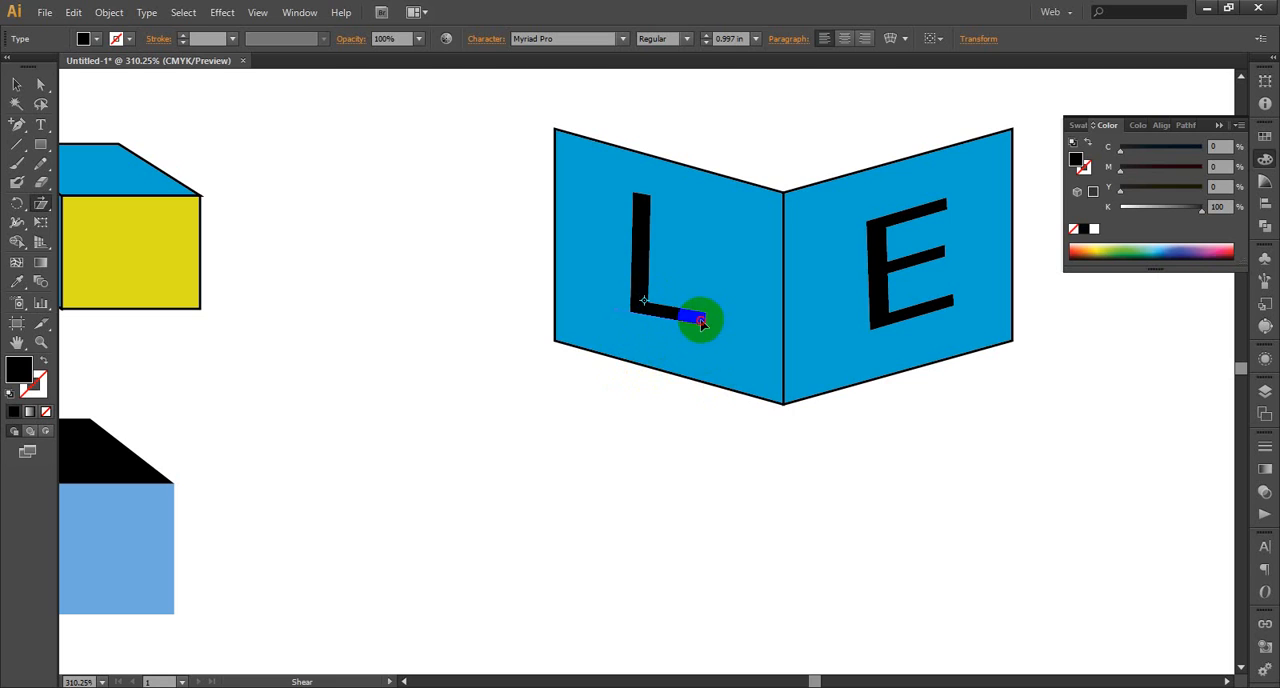
pyautogui.moveTo(703, 321); pyautogui.dragTo(712, 326)
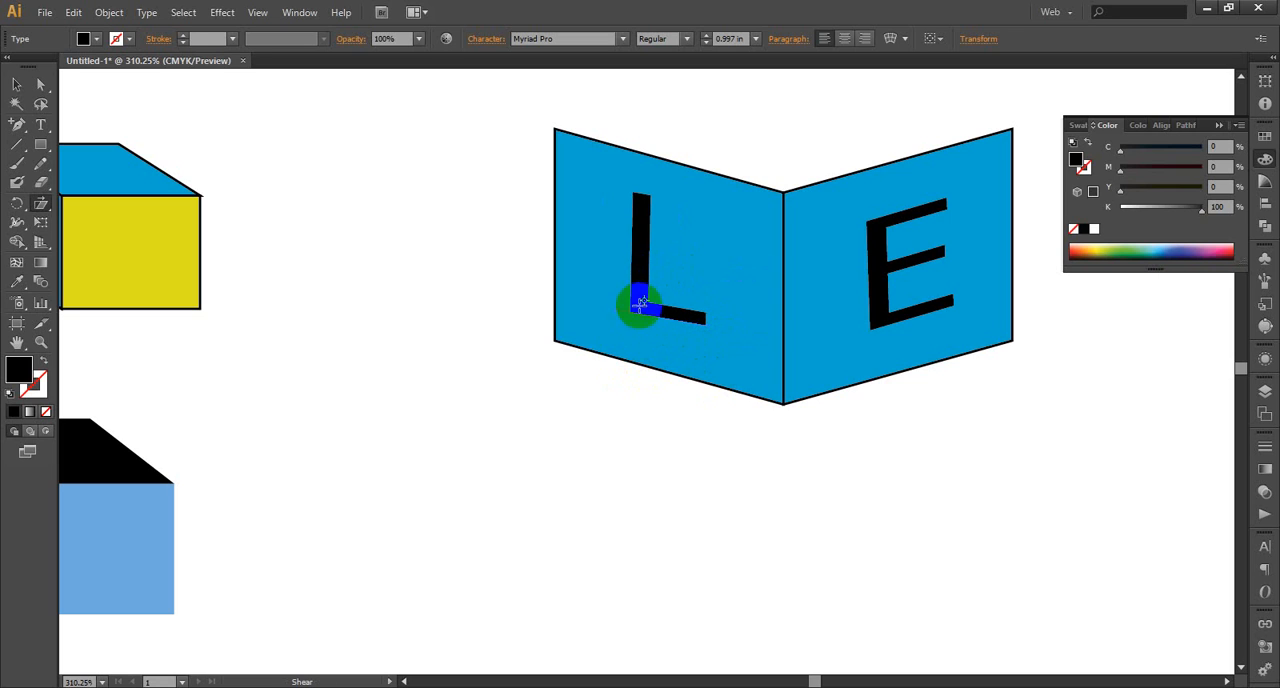
pyautogui.click(637, 199)
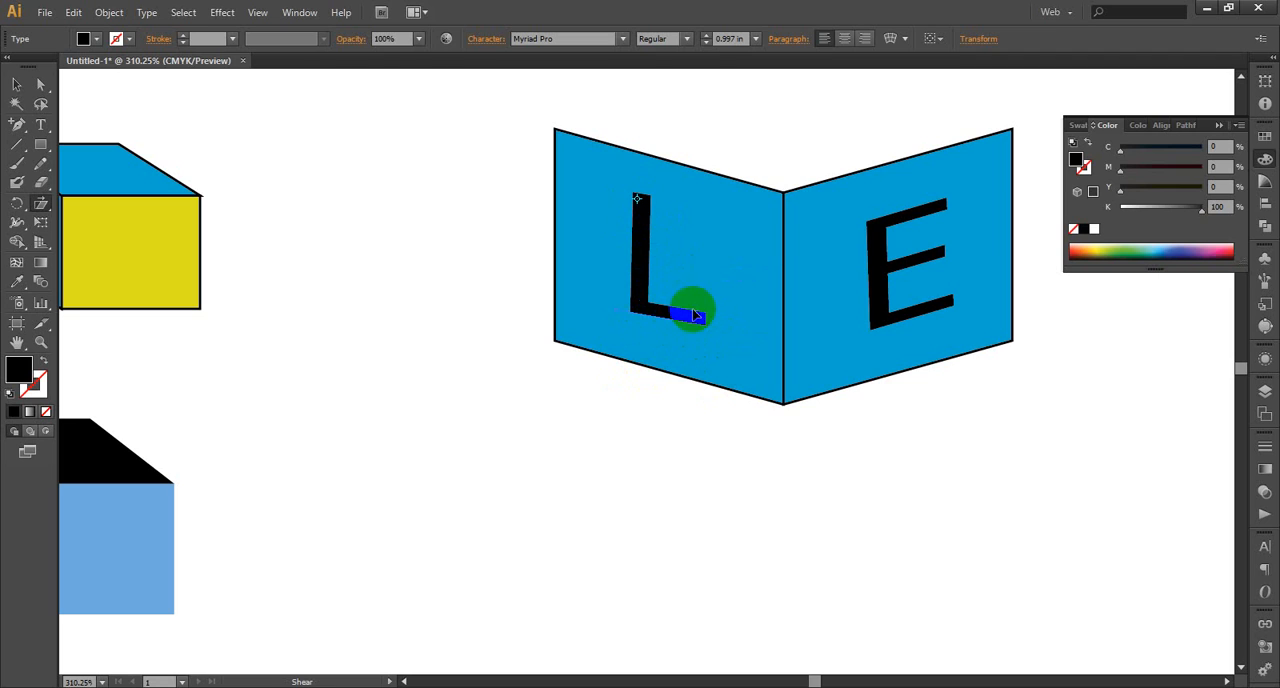
pyautogui.moveTo(702, 320); pyautogui.dragTo(698, 330)
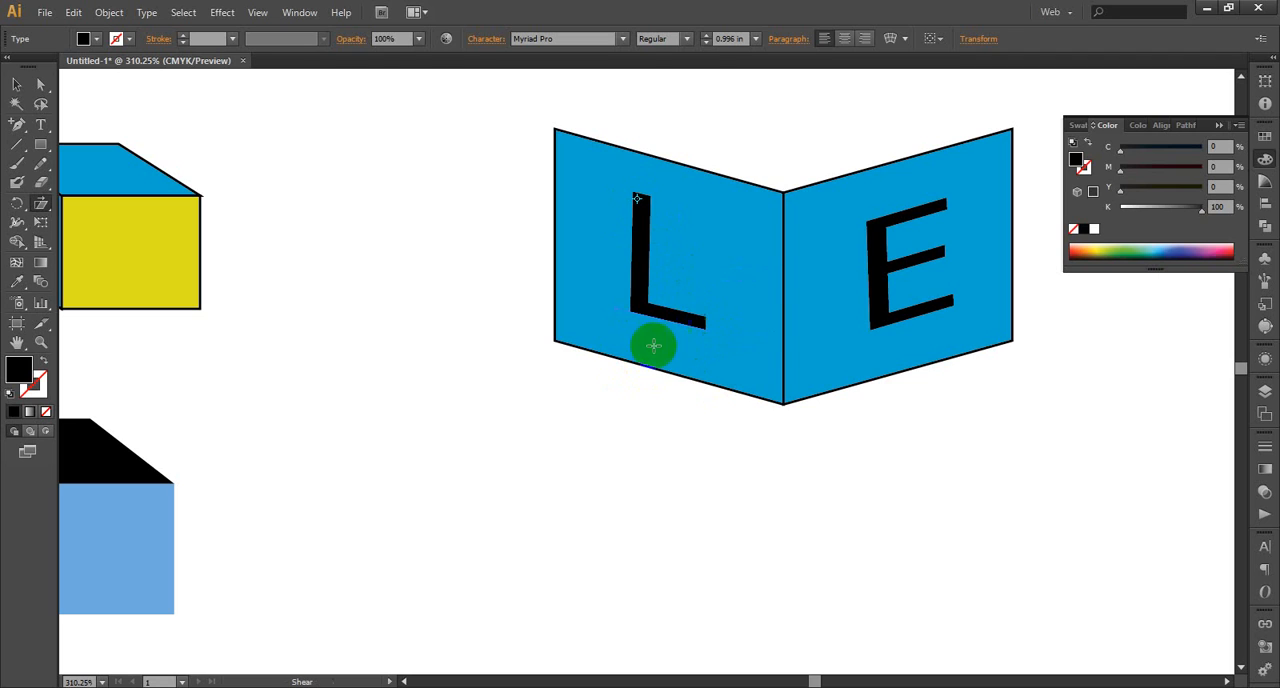
pyautogui.click(41, 342)
pyautogui.moveTo(510, 106); pyautogui.dragTo(1066, 436)
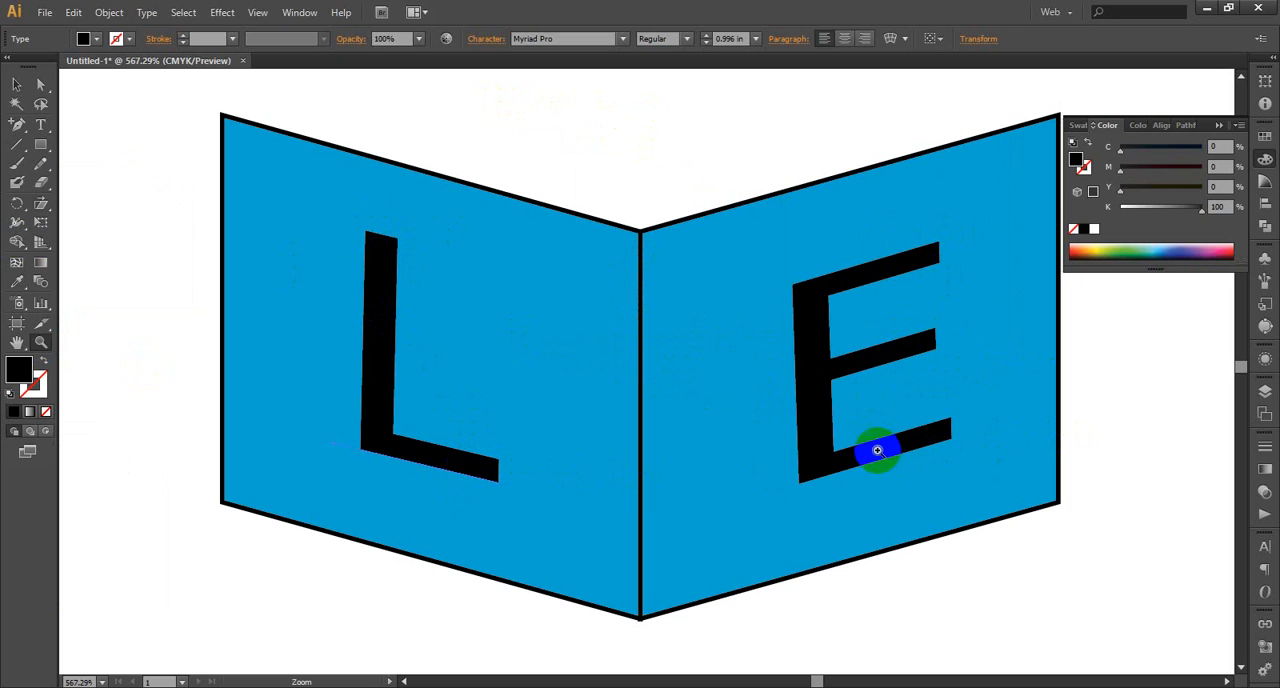
pyautogui.moveTo(40, 204); pyautogui.dragTo(83, 216)
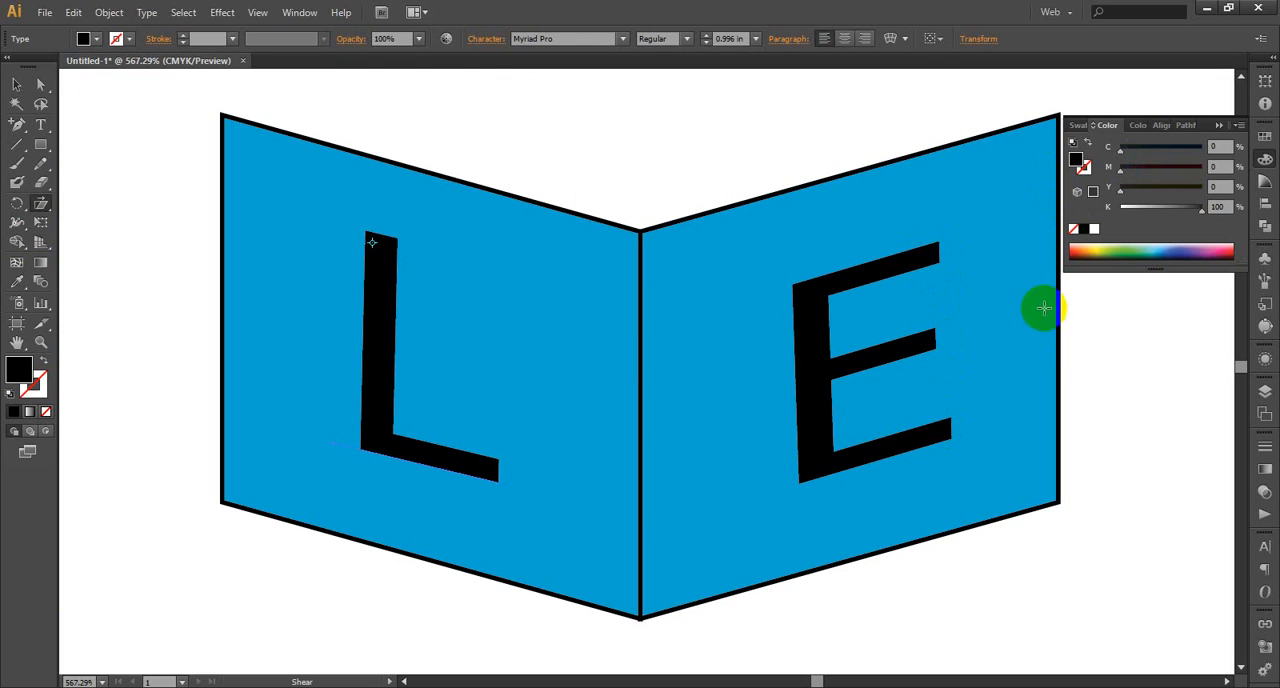
pyautogui.click(793, 490)
pyautogui.moveTo(894, 266); pyautogui.dragTo(909, 266)
pyautogui.hotkey('ctrl', 'z')
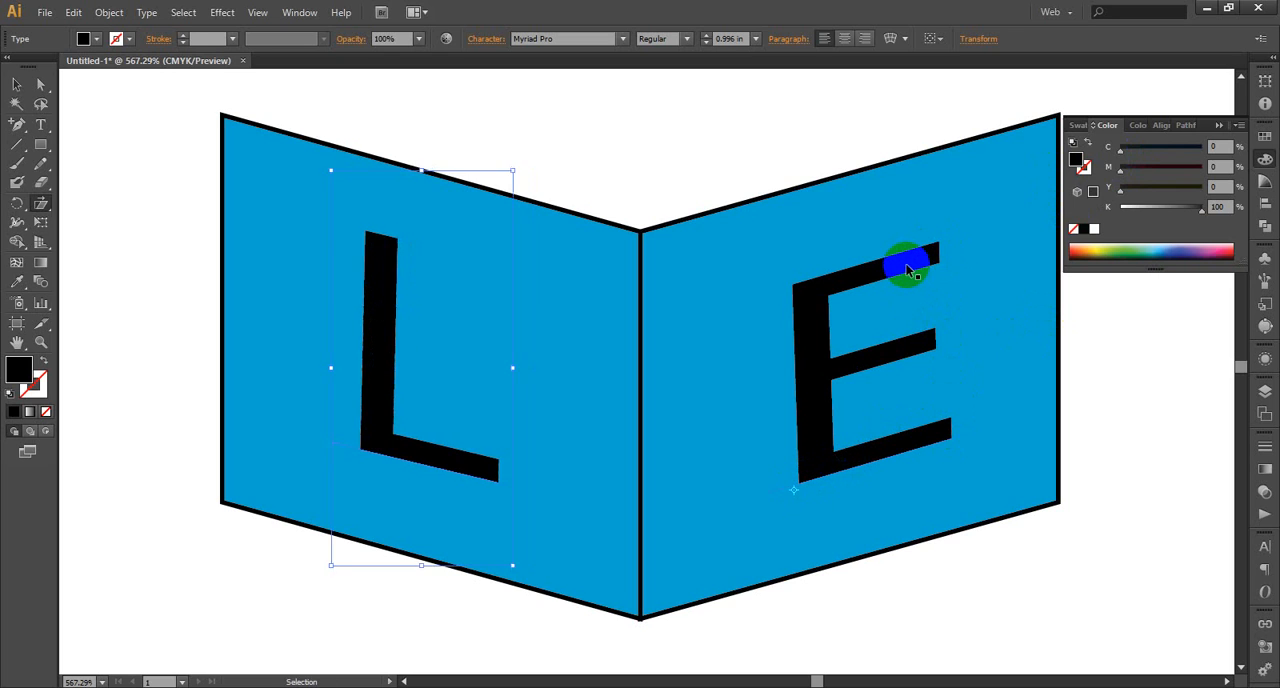
# Shear the letter E on the right panel horizontally about its lower-left corner so its stem leans slightly to the right
pyautogui.click(17, 86)
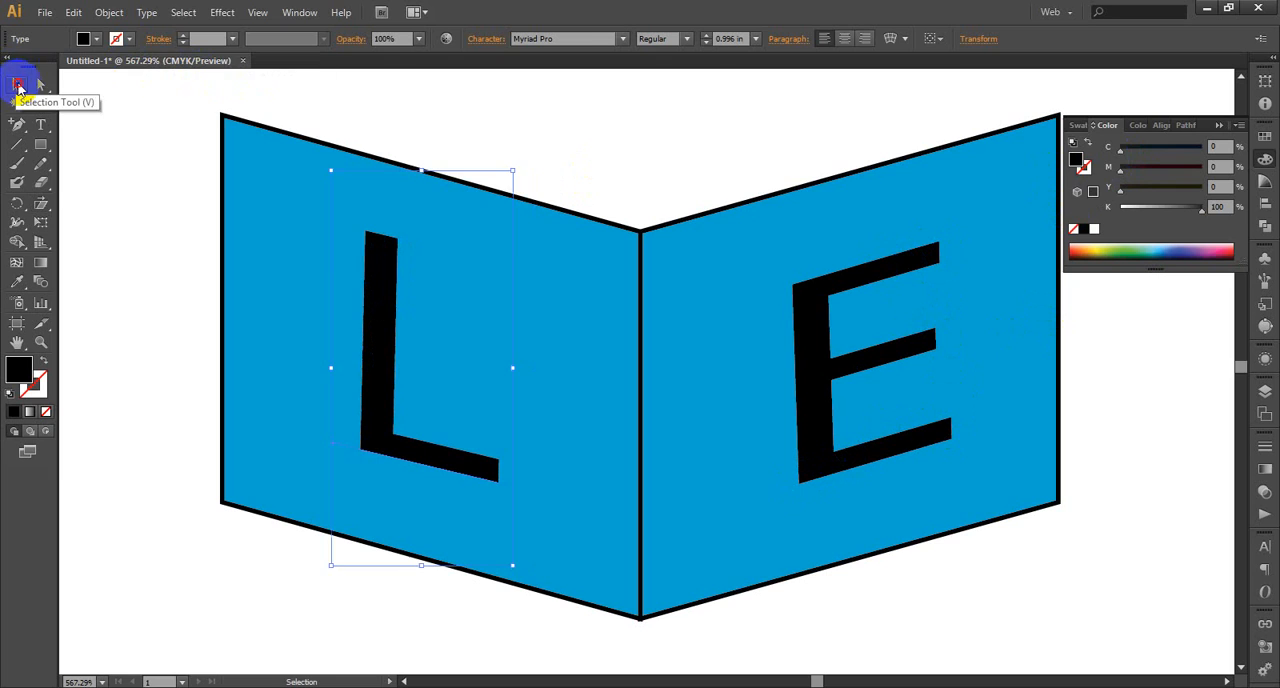
pyautogui.click(634, 77)
pyautogui.click(815, 305)
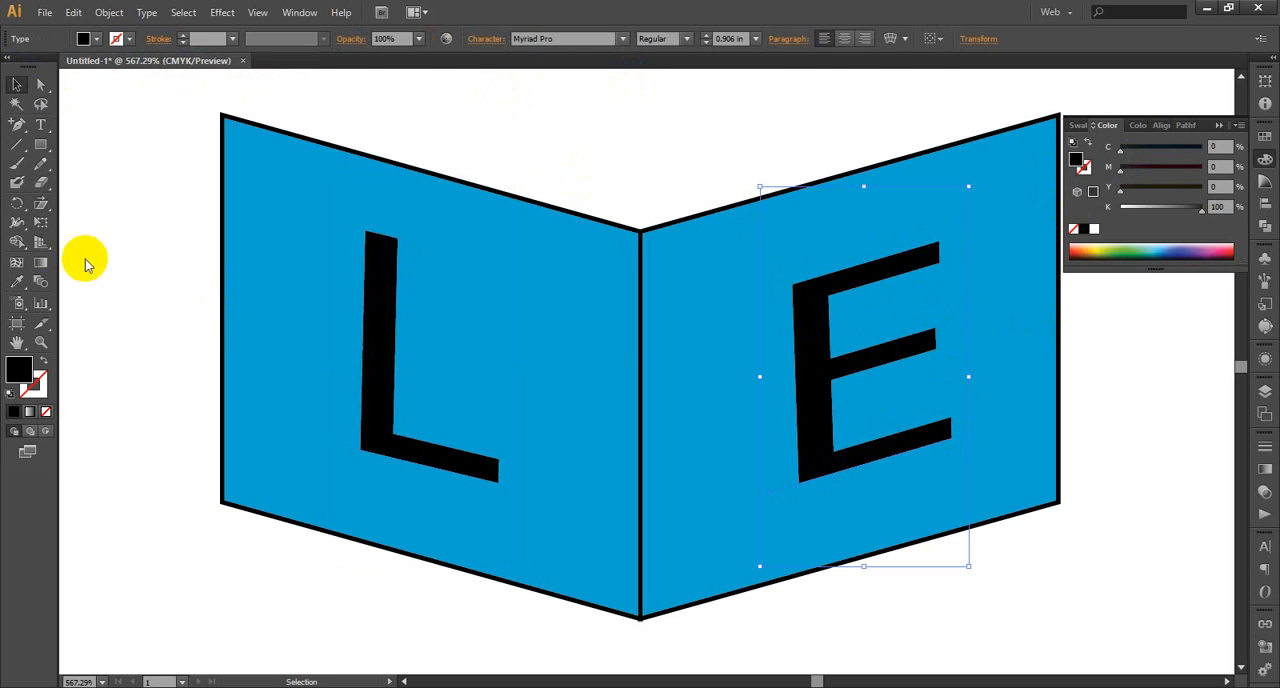
pyautogui.click(41, 204)
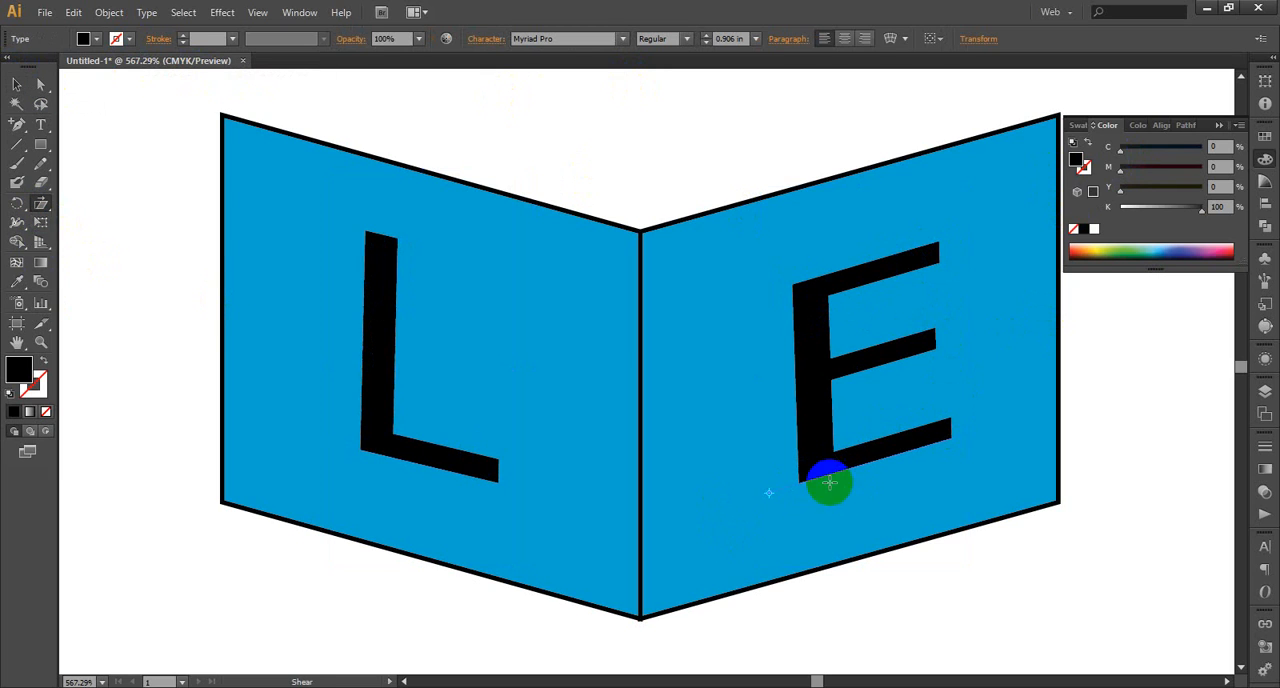
pyautogui.click(799, 484)
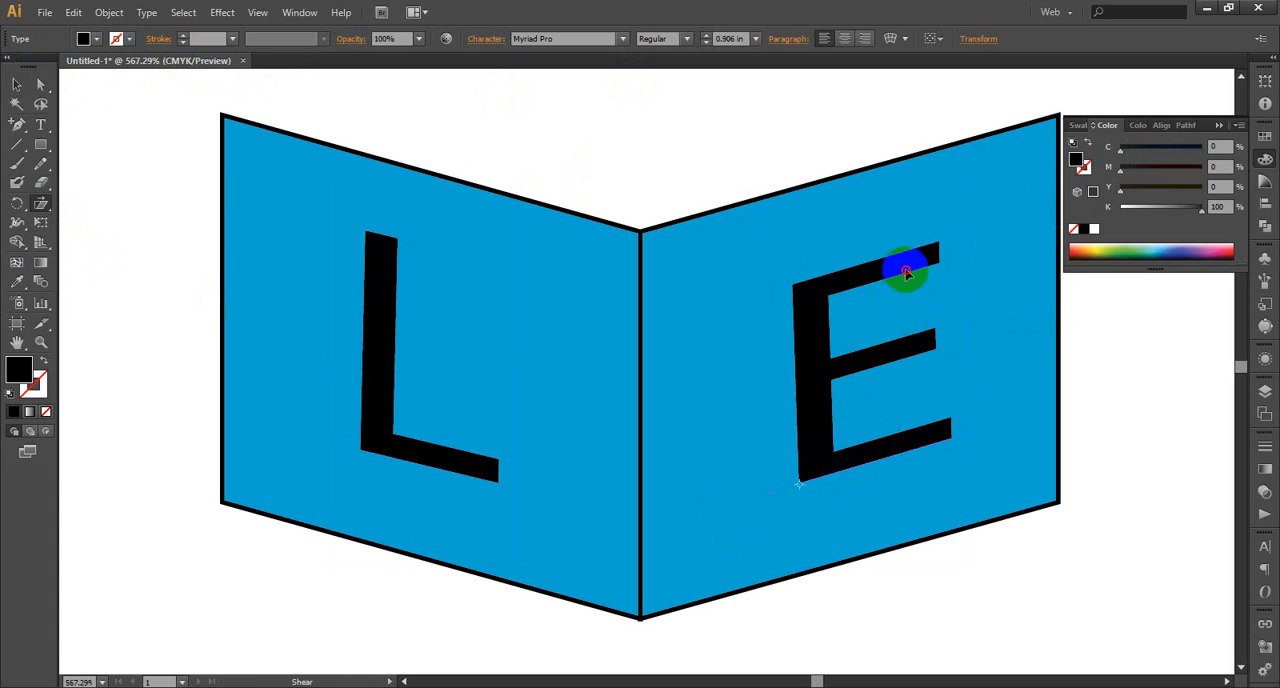
pyautogui.moveTo(905, 272); pyautogui.dragTo(915, 272)
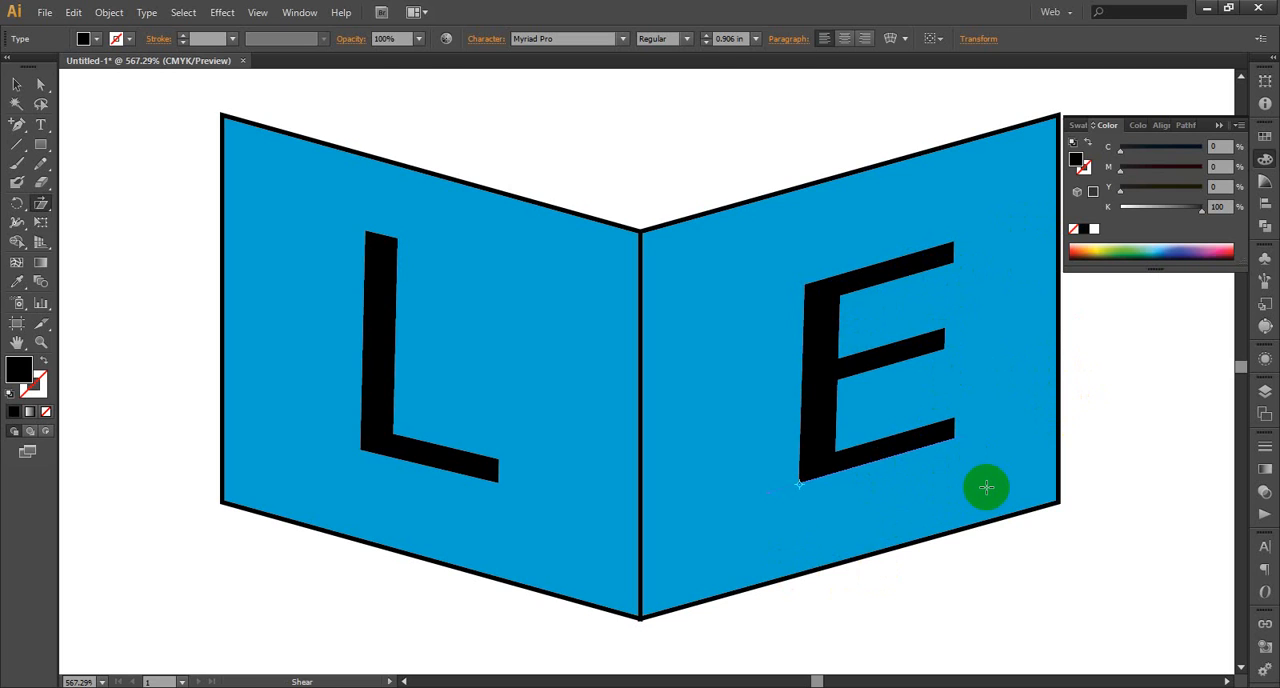
# Move the sheared E slightly left and down on the right panel, and deselect it
pyautogui.click(15, 108)
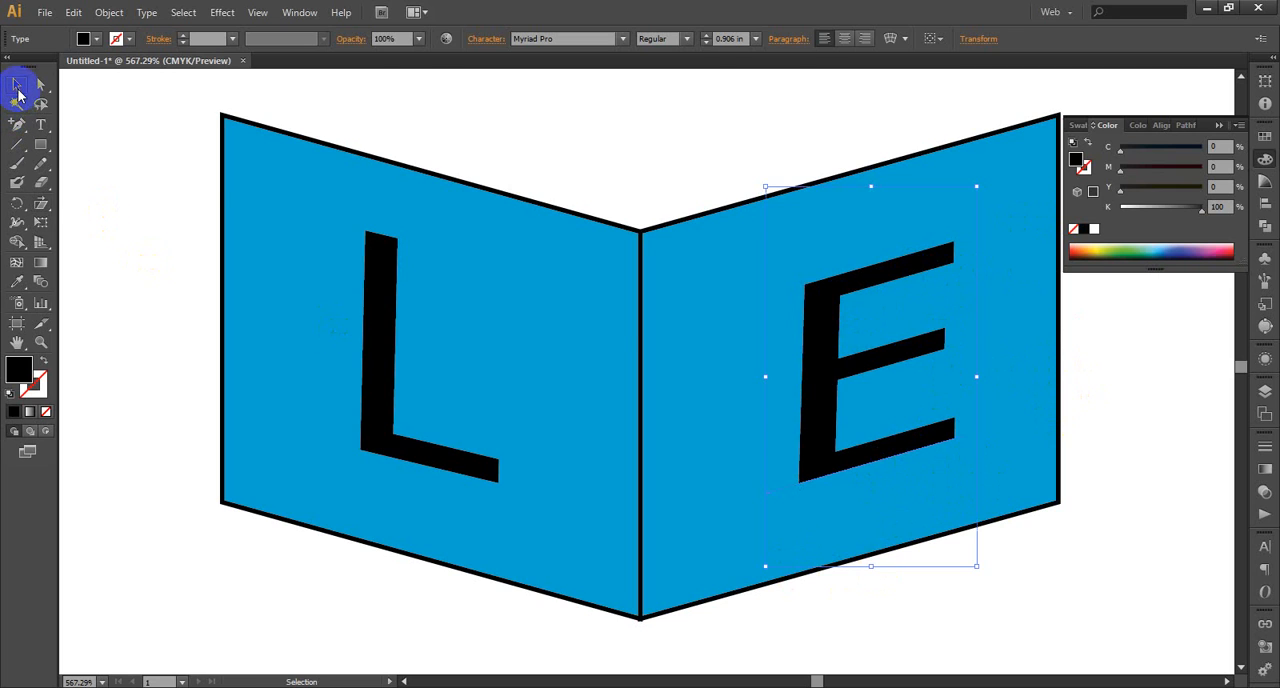
pyautogui.moveTo(831, 345); pyautogui.dragTo(805, 355)
pyautogui.click(1112, 604)
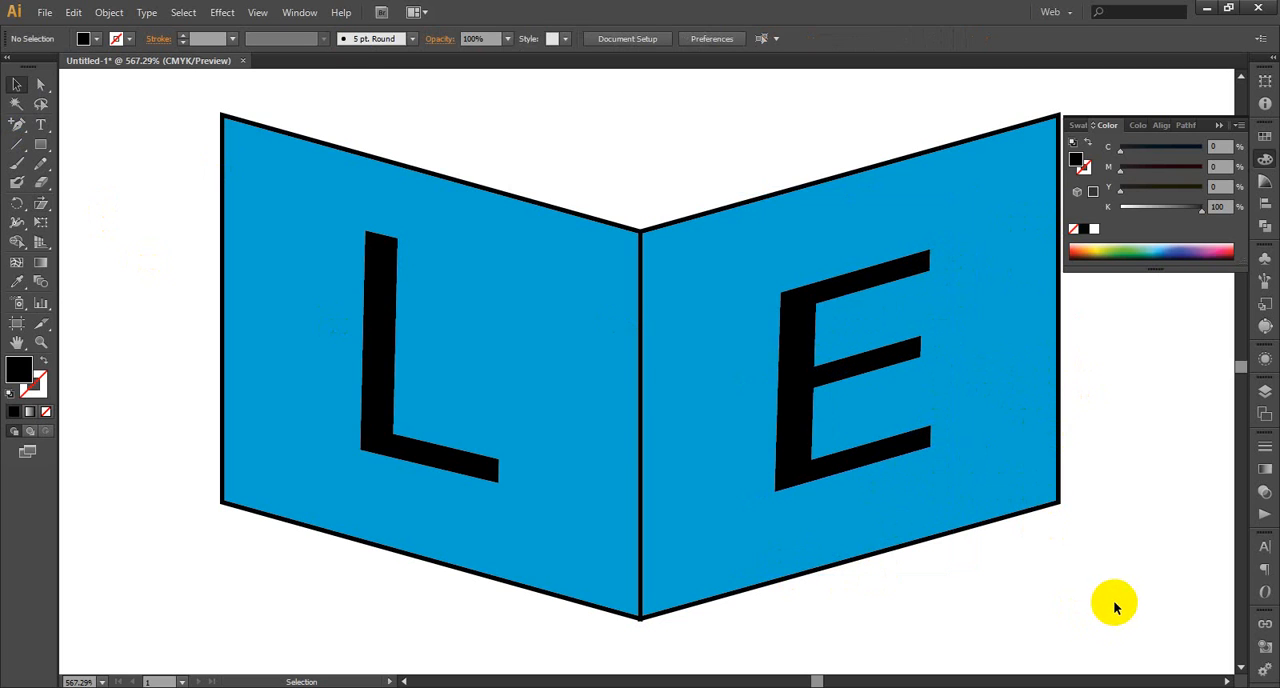
# Choose the High Contrast 1 harmony rule in the Color Guide
pyautogui.hotkey('ctrl', '-')
pyautogui.hotkey('ctrl', '-')
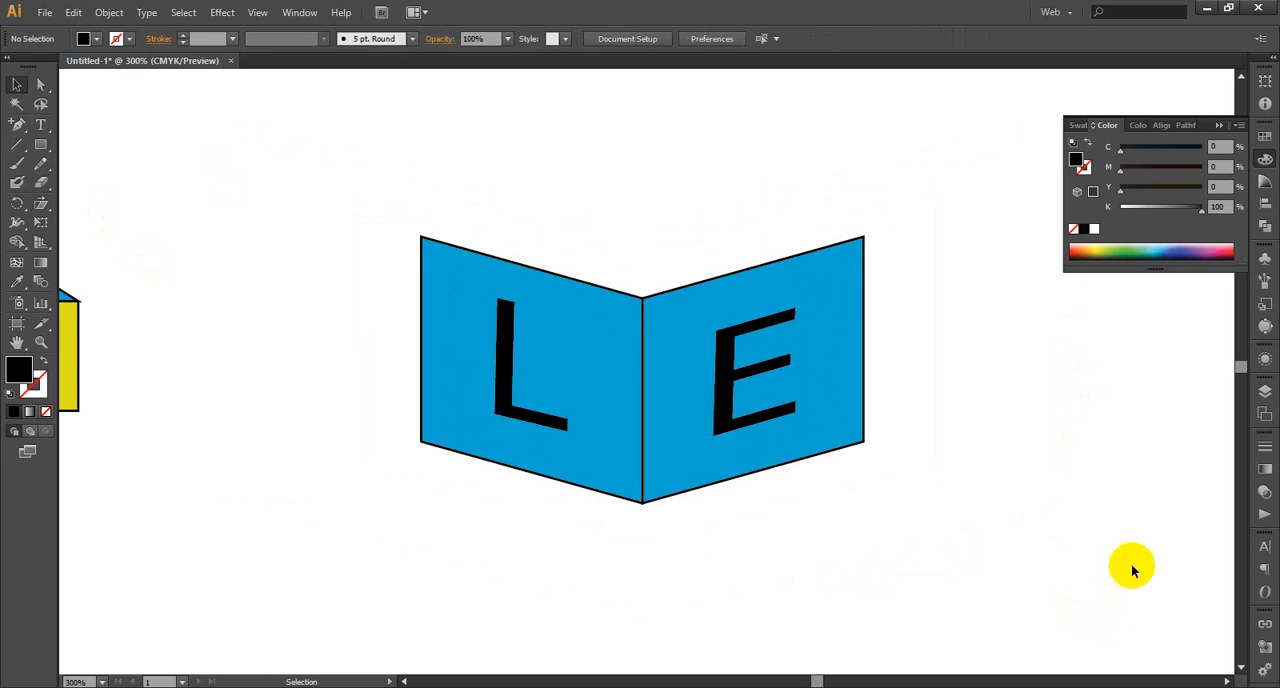
pyautogui.click(1265, 183)
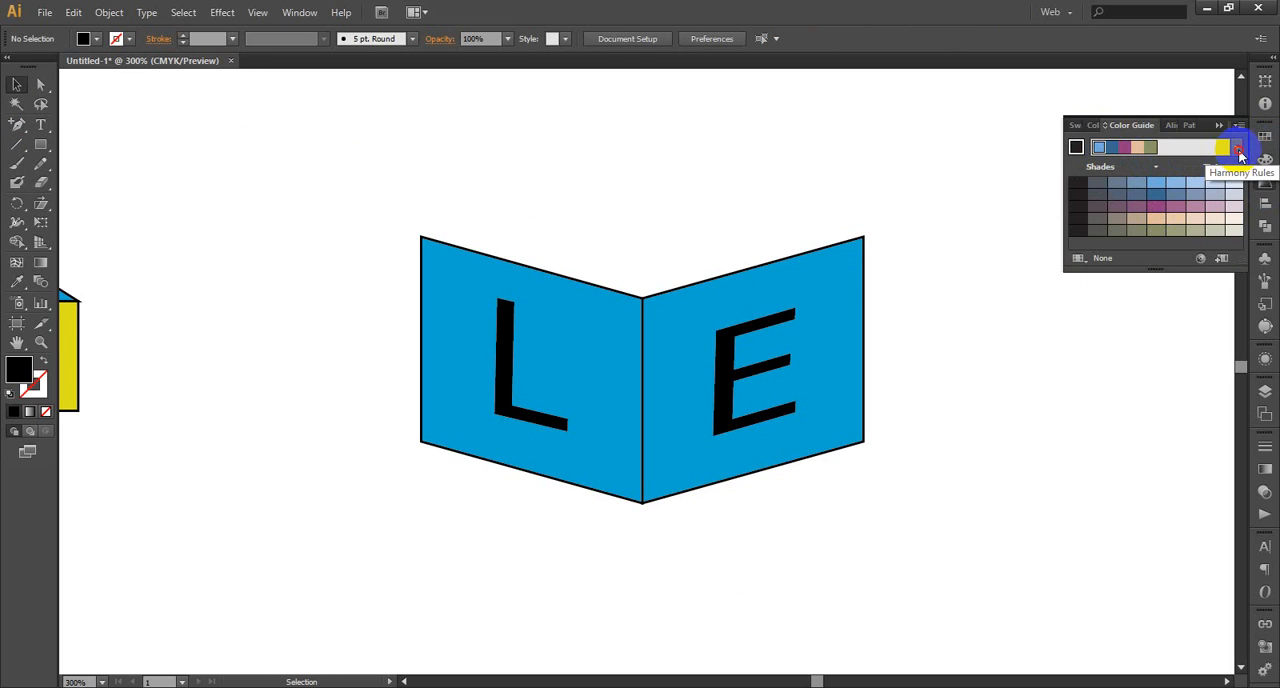
pyautogui.click(1237, 147)
pyautogui.click(1122, 354)
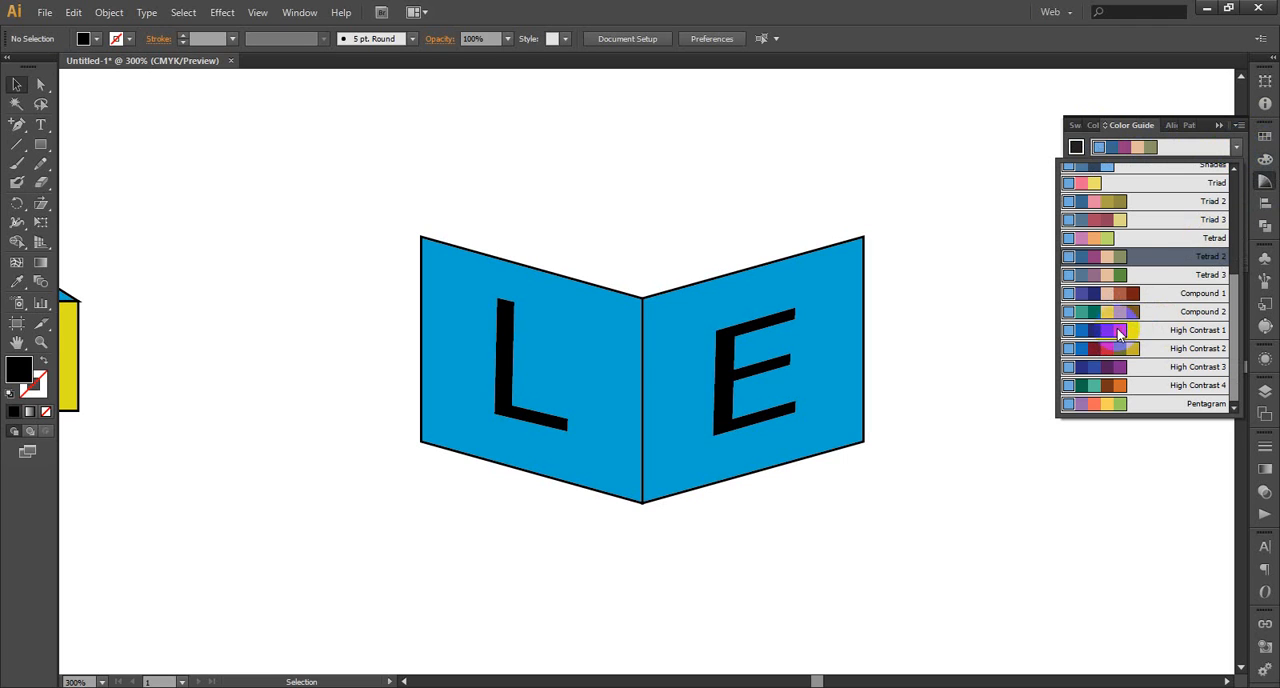
pyautogui.click(1119, 333)
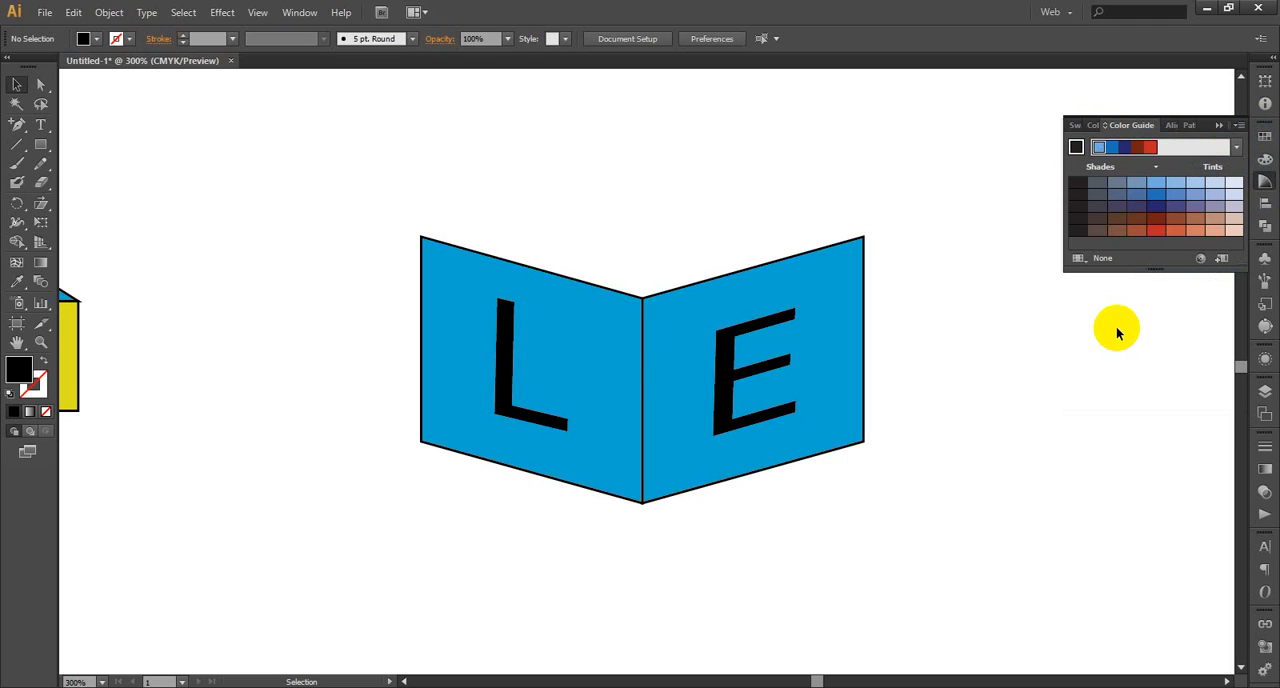
# Fill the right panel with the harmony's dark navy blue and the left panel with its brownish red
pyautogui.click(775, 272)
pyautogui.click(1125, 149)
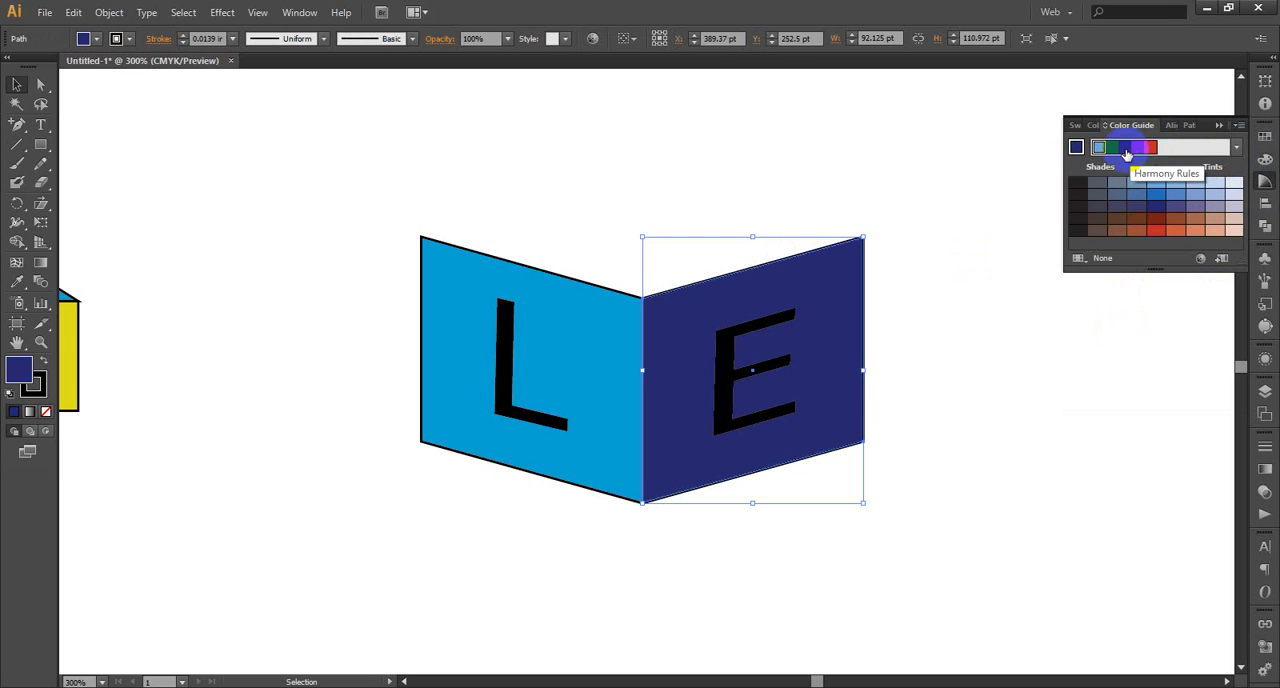
pyautogui.click(600, 314)
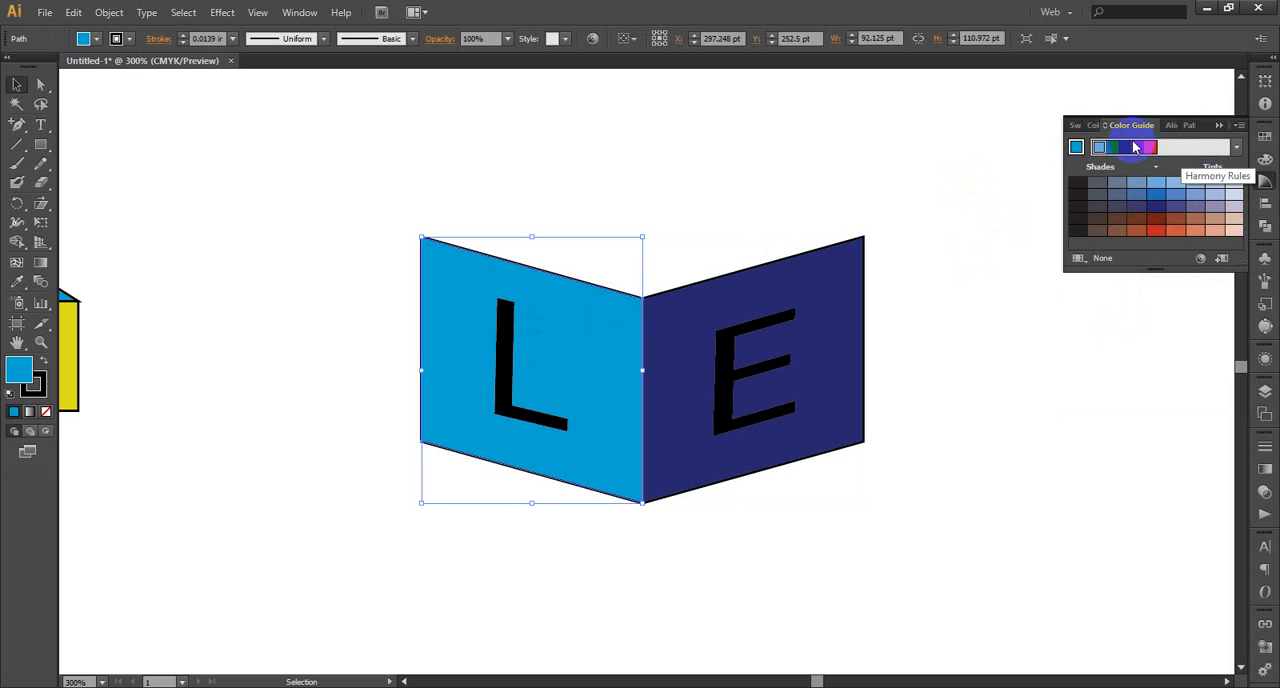
pyautogui.click(1136, 148)
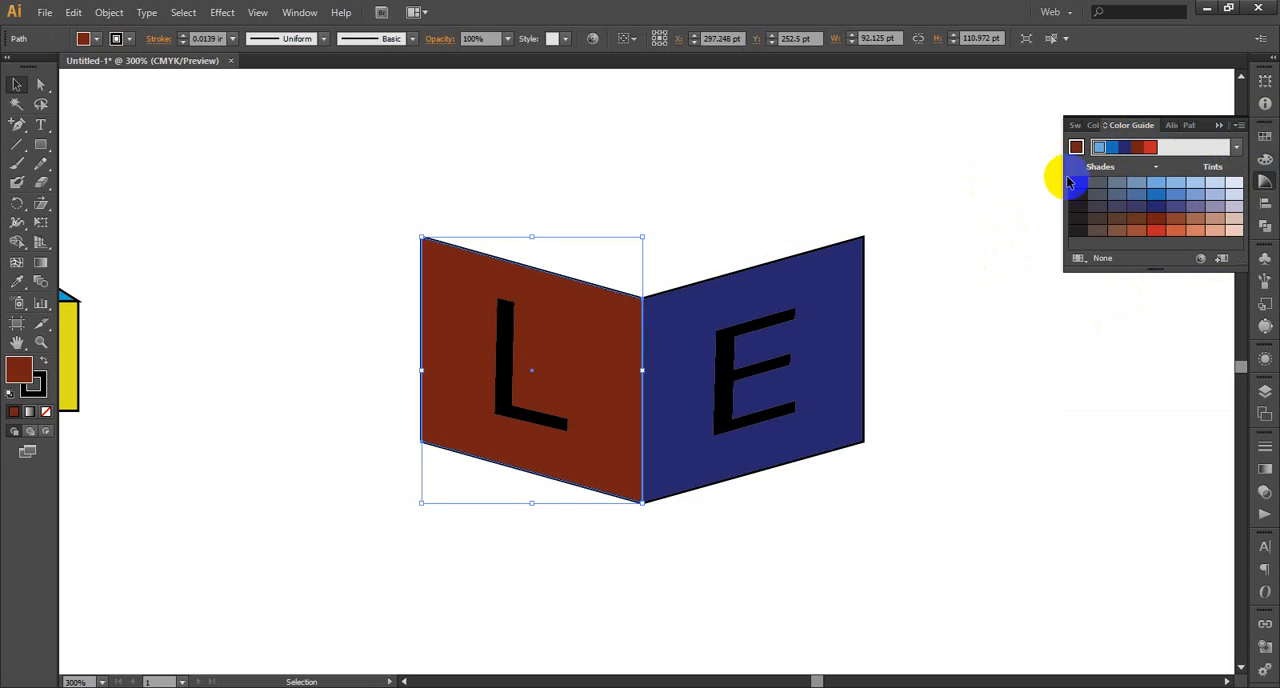
# Fill the letter E with the harmony's light blue base color
pyautogui.click(723, 343)
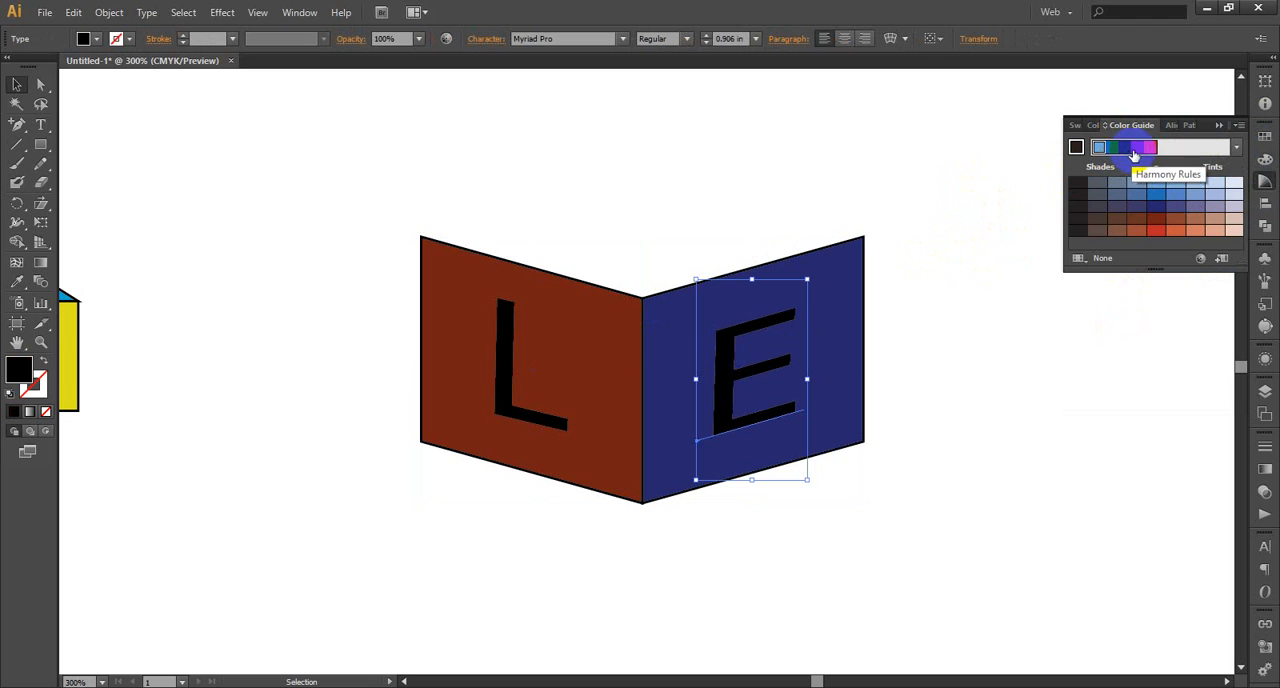
pyautogui.click(1141, 150)
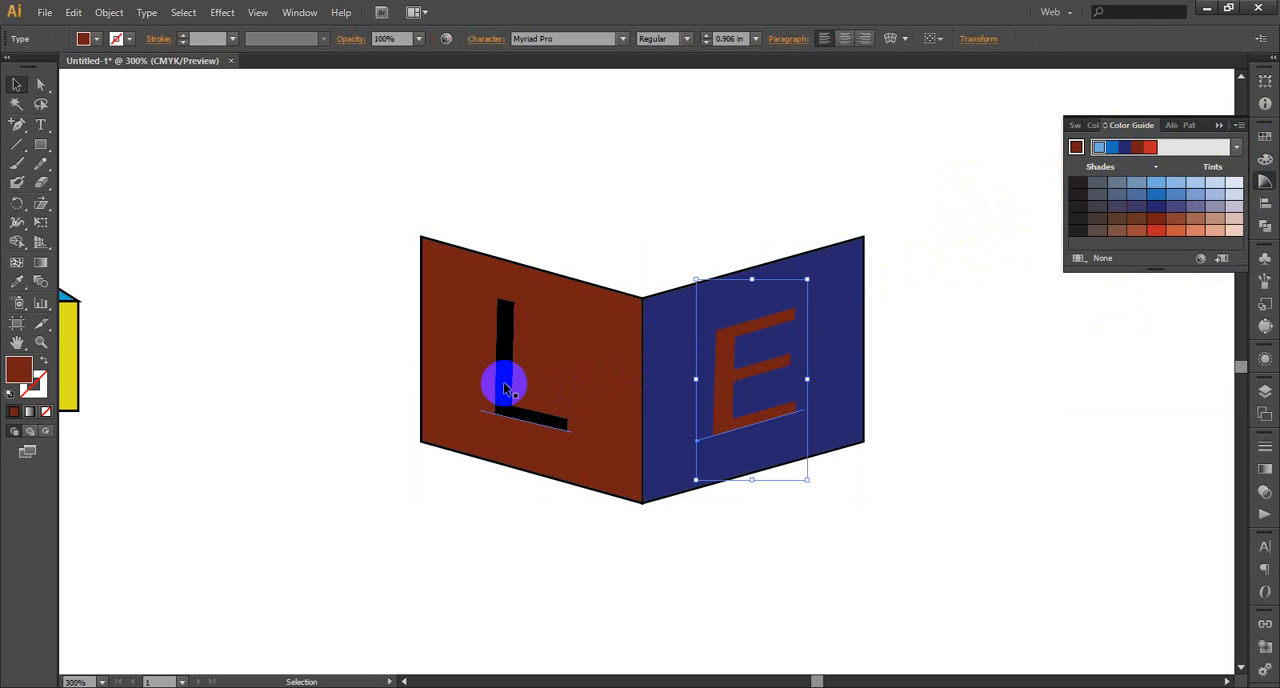
pyautogui.click(1098, 148)
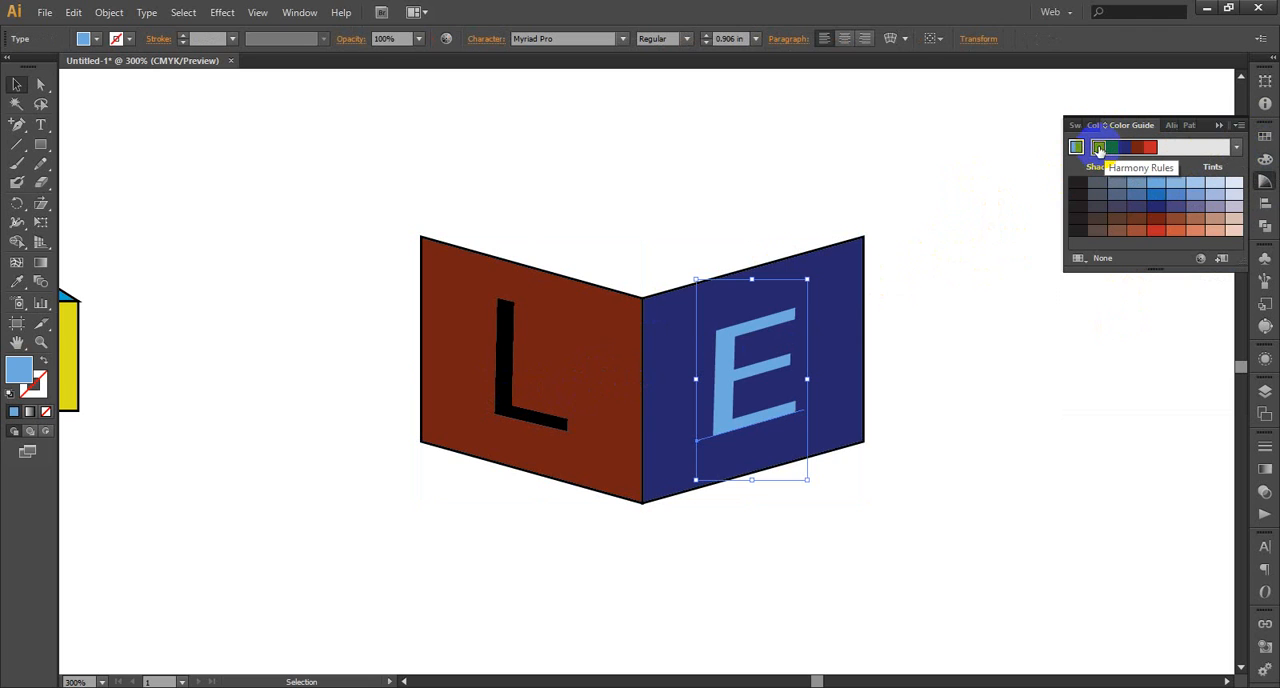
# Try the harmony's blue, red and navy on the letter L, settle on the light blue fill, and deselect it
pyautogui.click(509, 394)
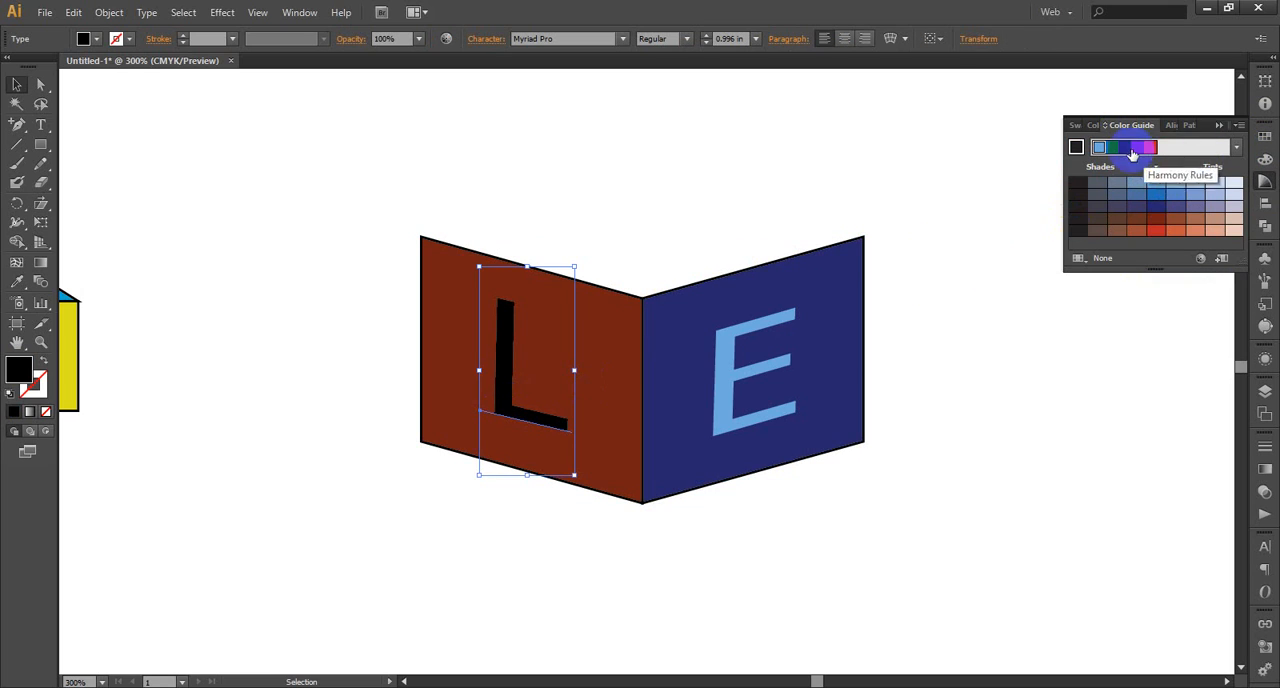
pyautogui.click(1115, 150)
pyautogui.click(1111, 150)
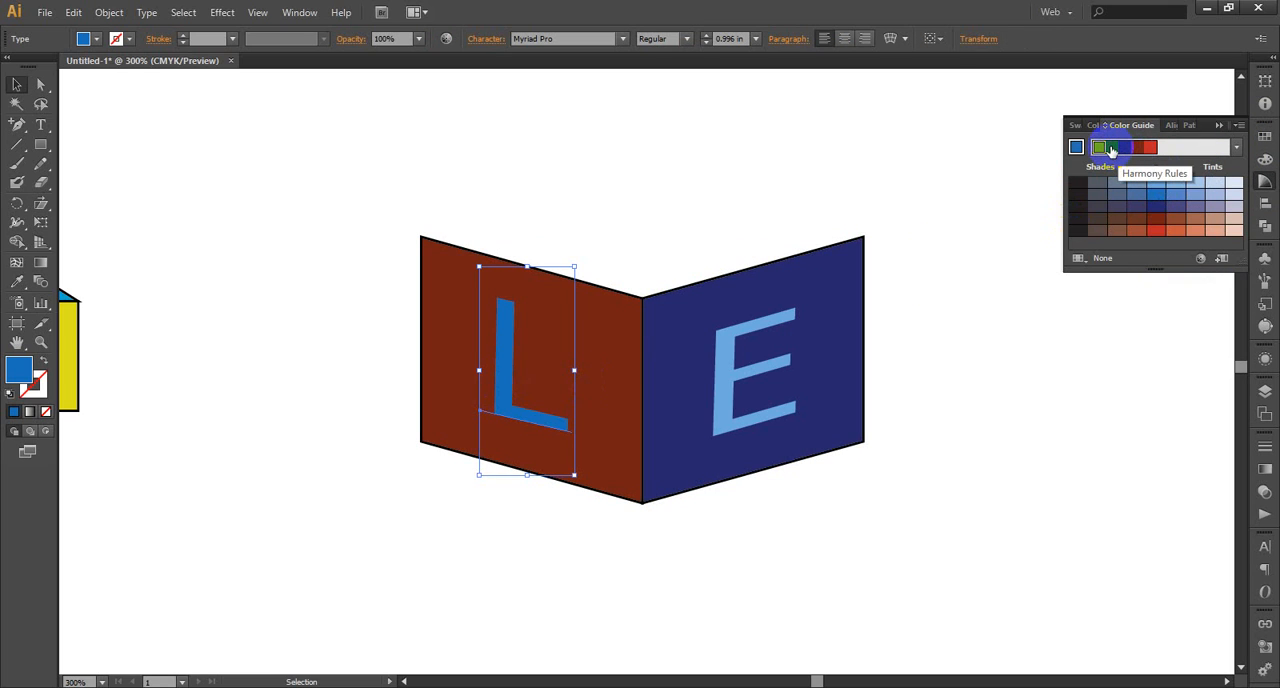
pyautogui.click(1150, 148)
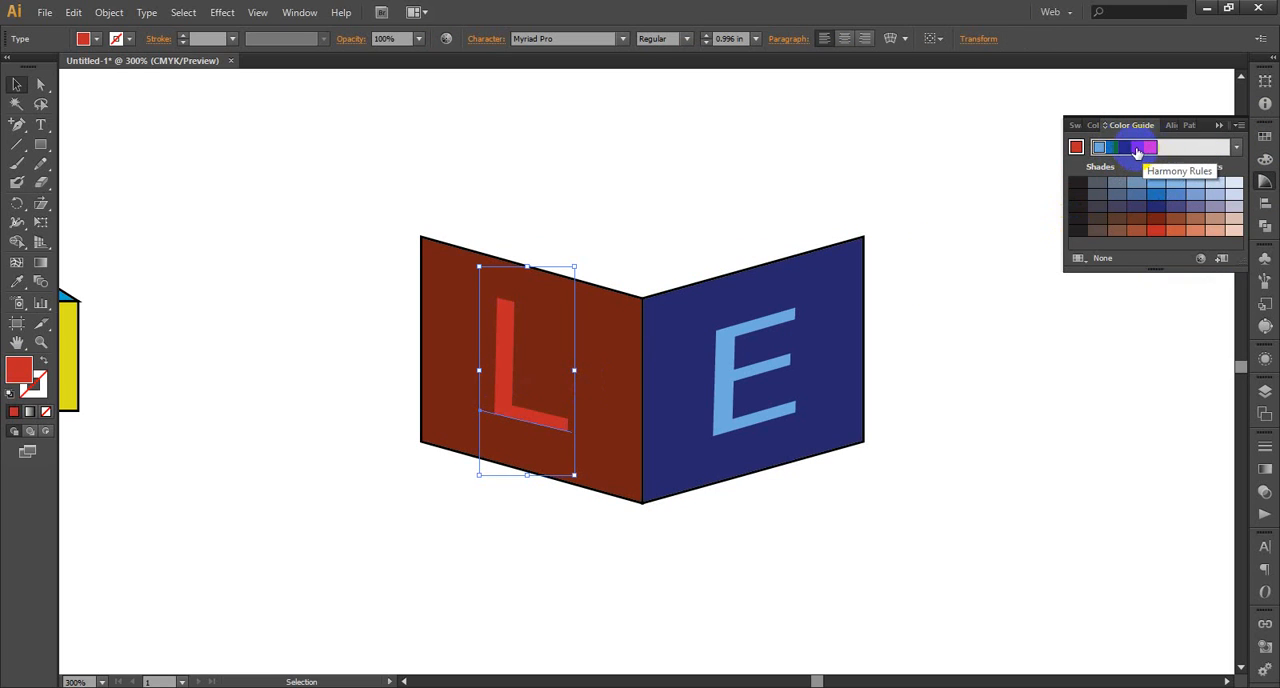
pyautogui.click(1136, 150)
pyautogui.click(1136, 150)
pyautogui.click(1131, 150)
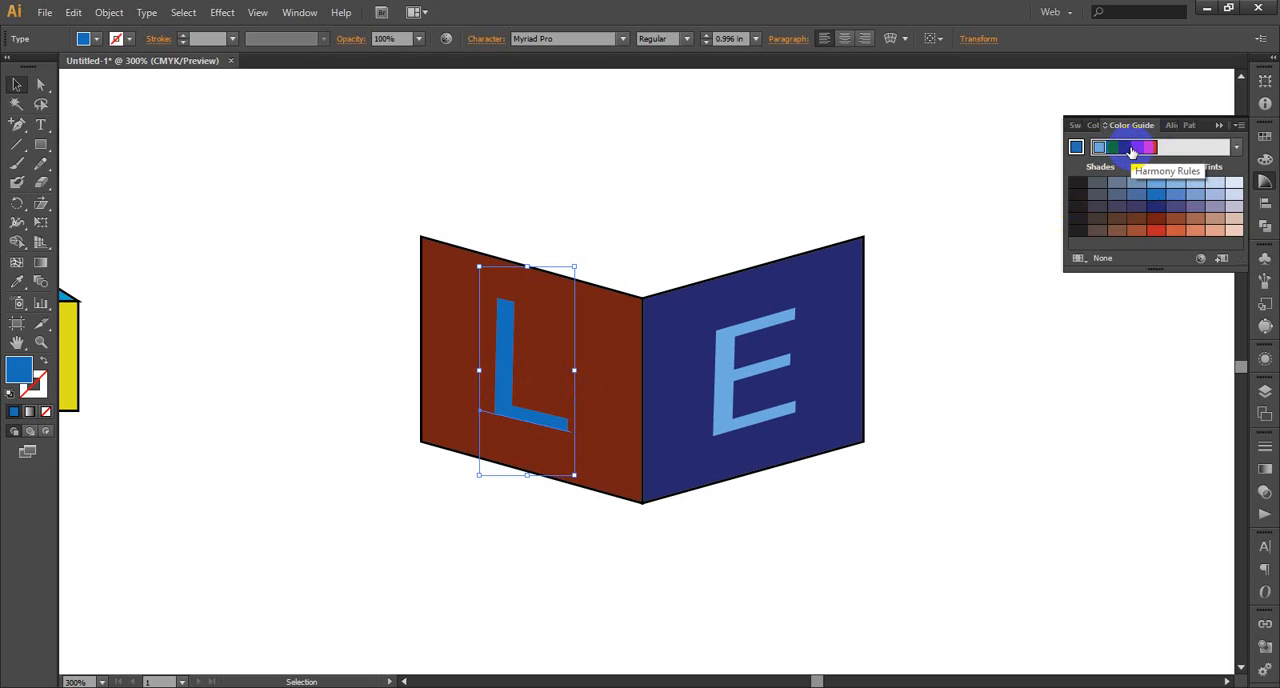
pyautogui.click(1125, 152)
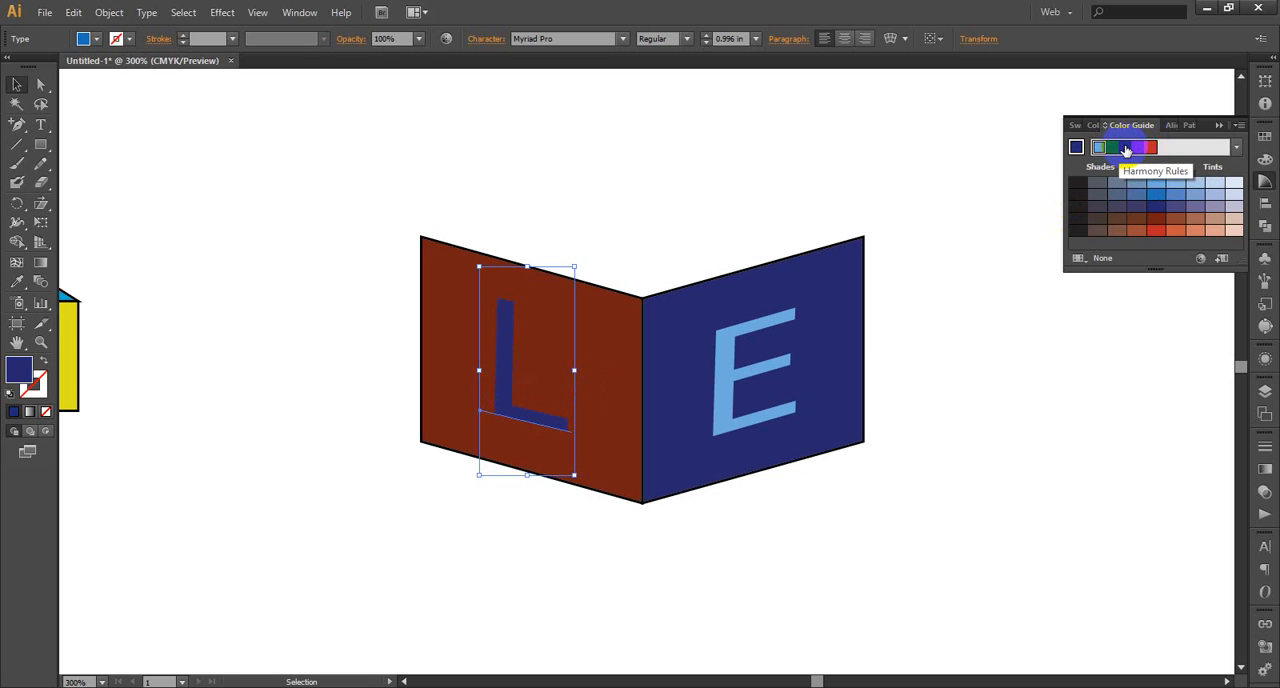
pyautogui.click(1116, 152)
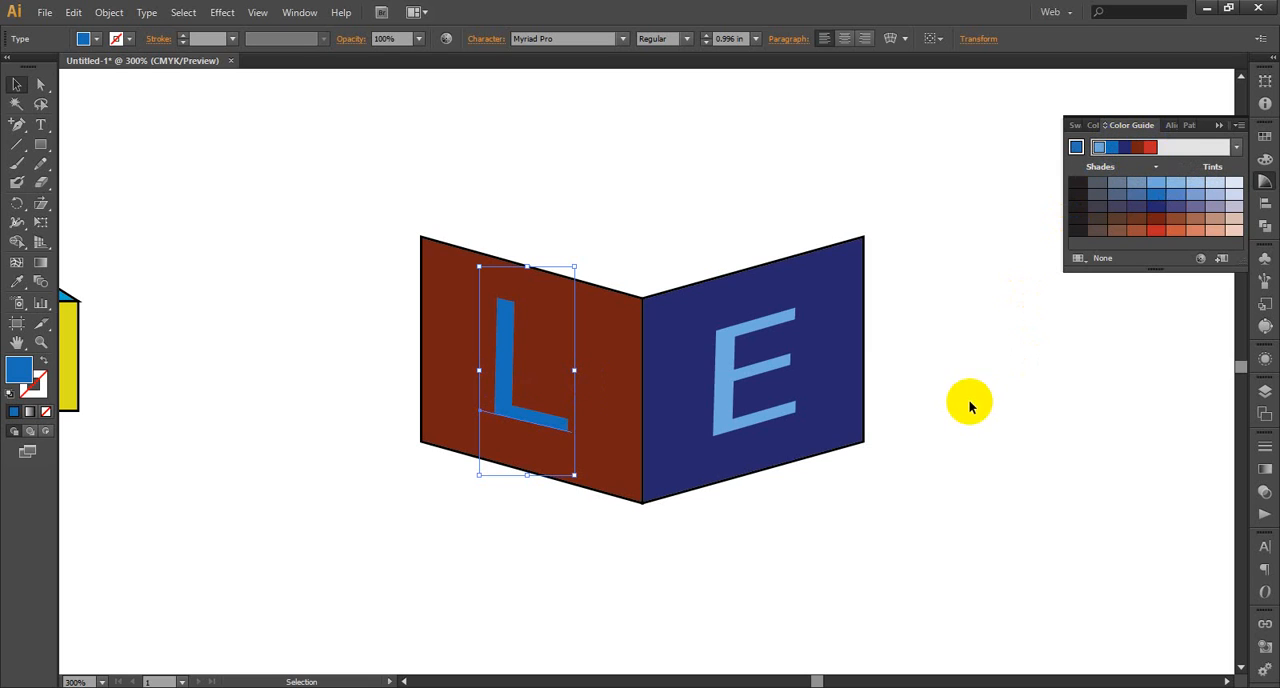
pyautogui.click(1099, 148)
pyautogui.click(999, 331)
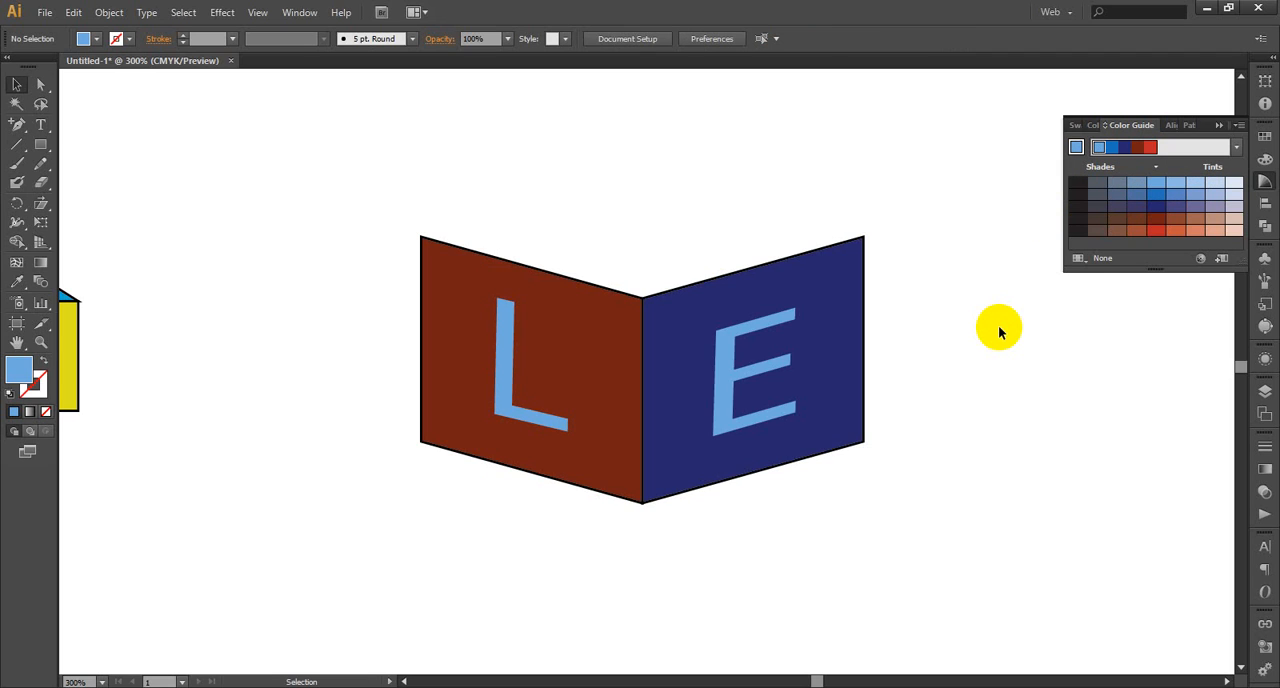
pyautogui.click(1121, 686)
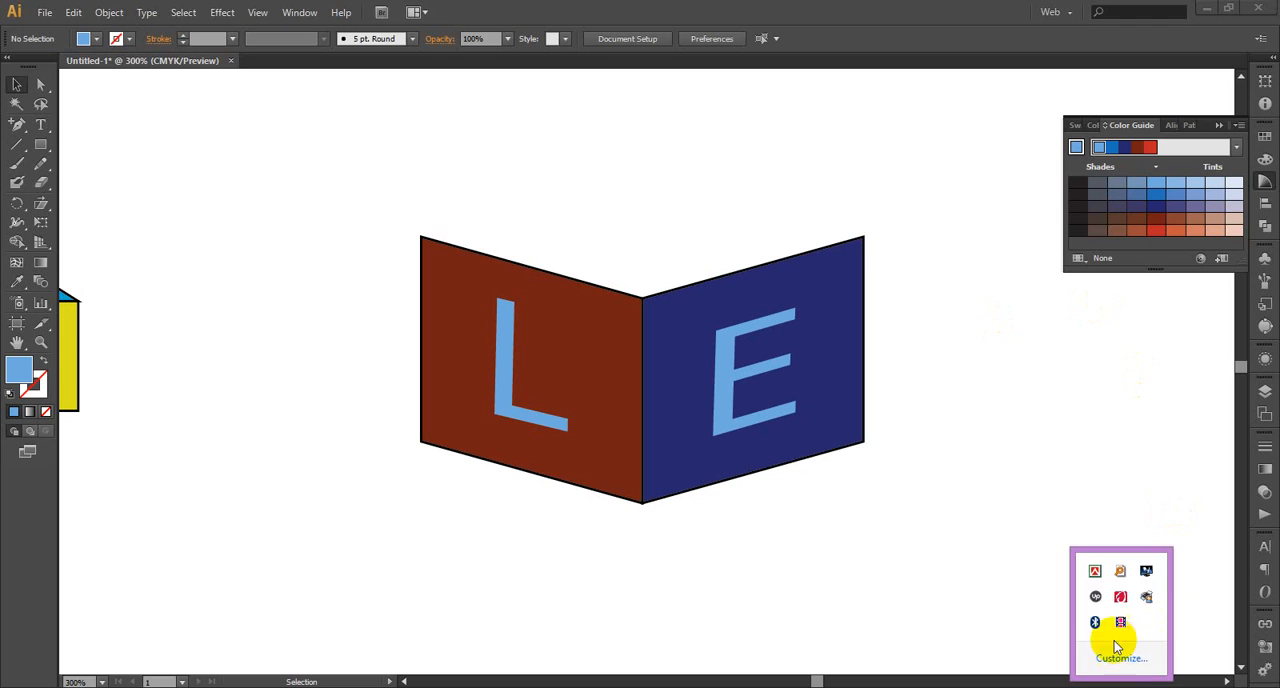
pyautogui.click(1121, 625)
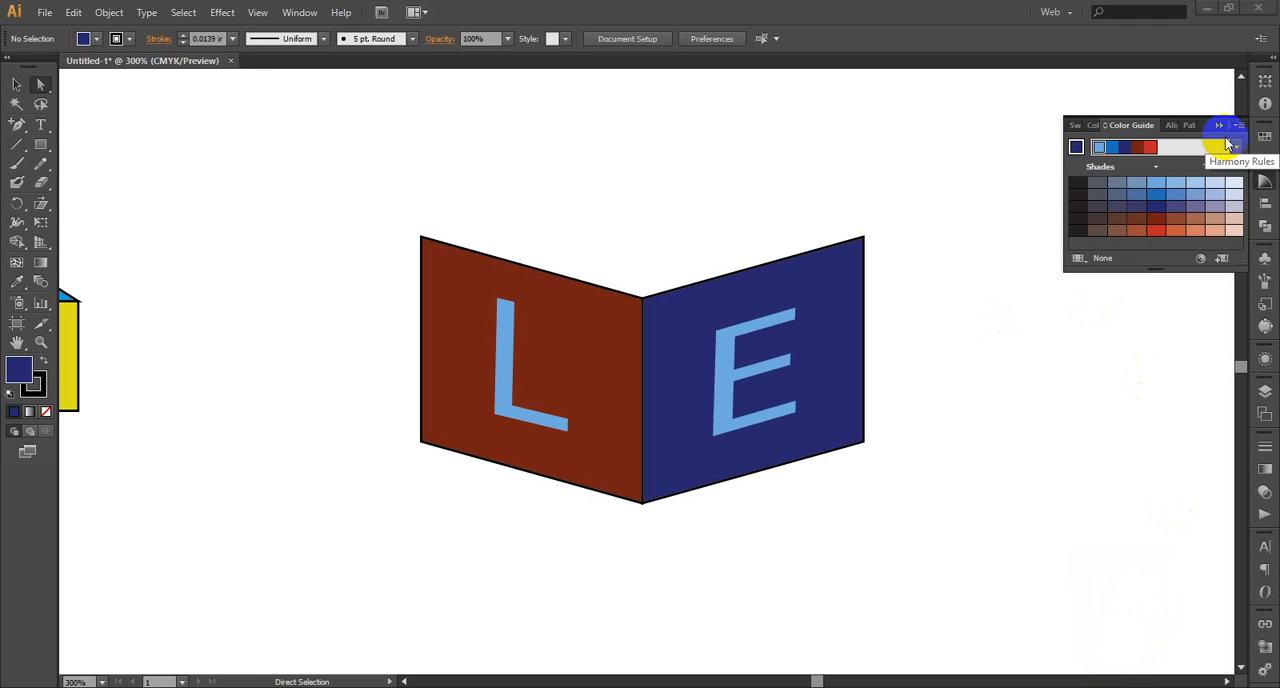
# Move the outer edge of the front navy panel slightly inward and up, making it about 89 pt wide and 114 pt high
pyautogui.click(1219, 126)
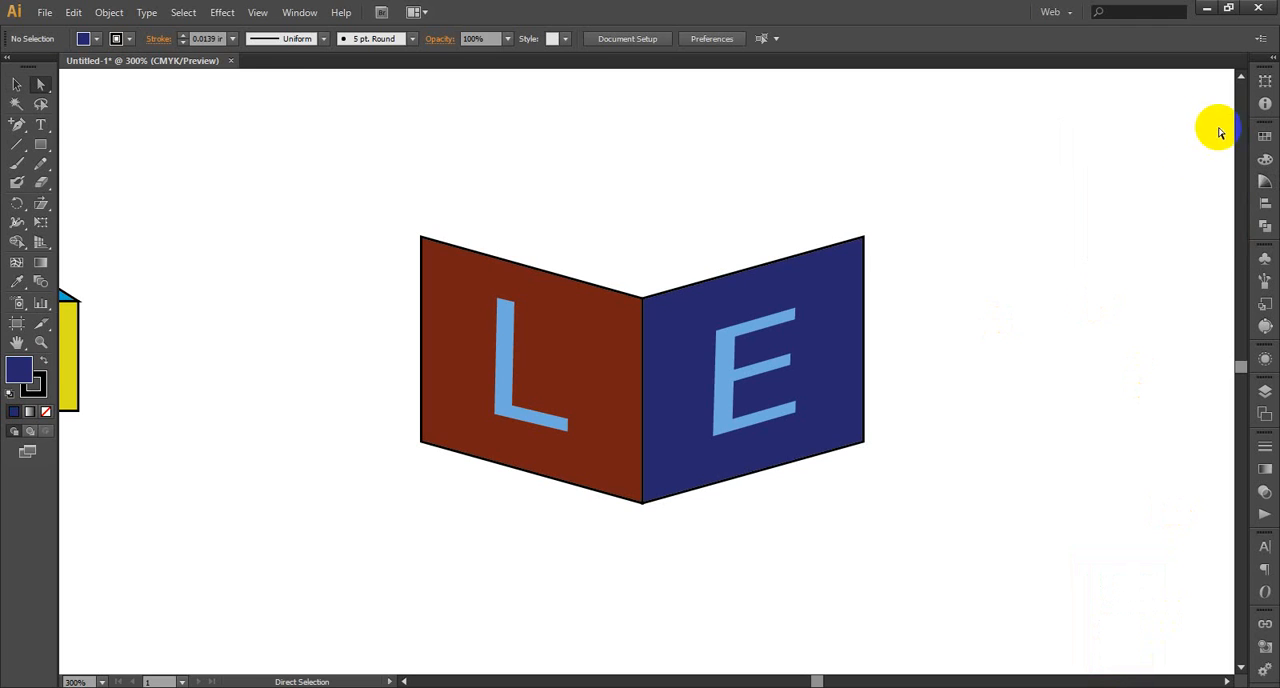
pyautogui.click(31, 78)
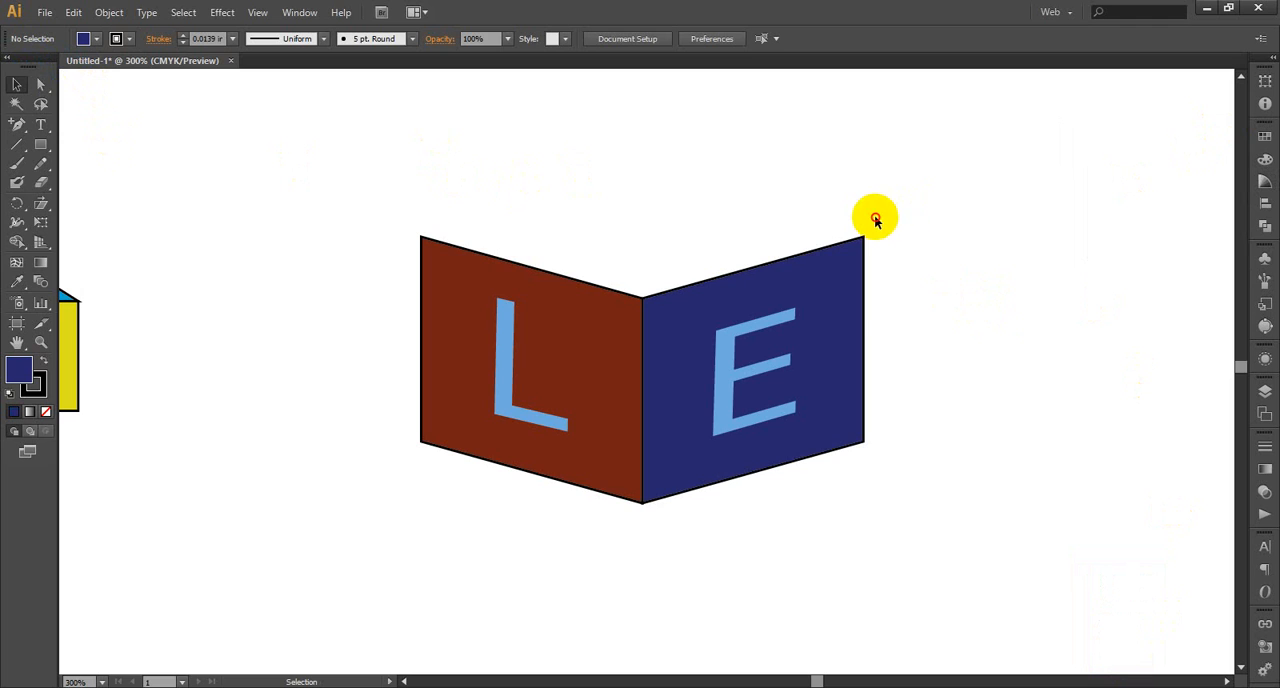
pyautogui.moveTo(872, 216); pyautogui.dragTo(850, 512)
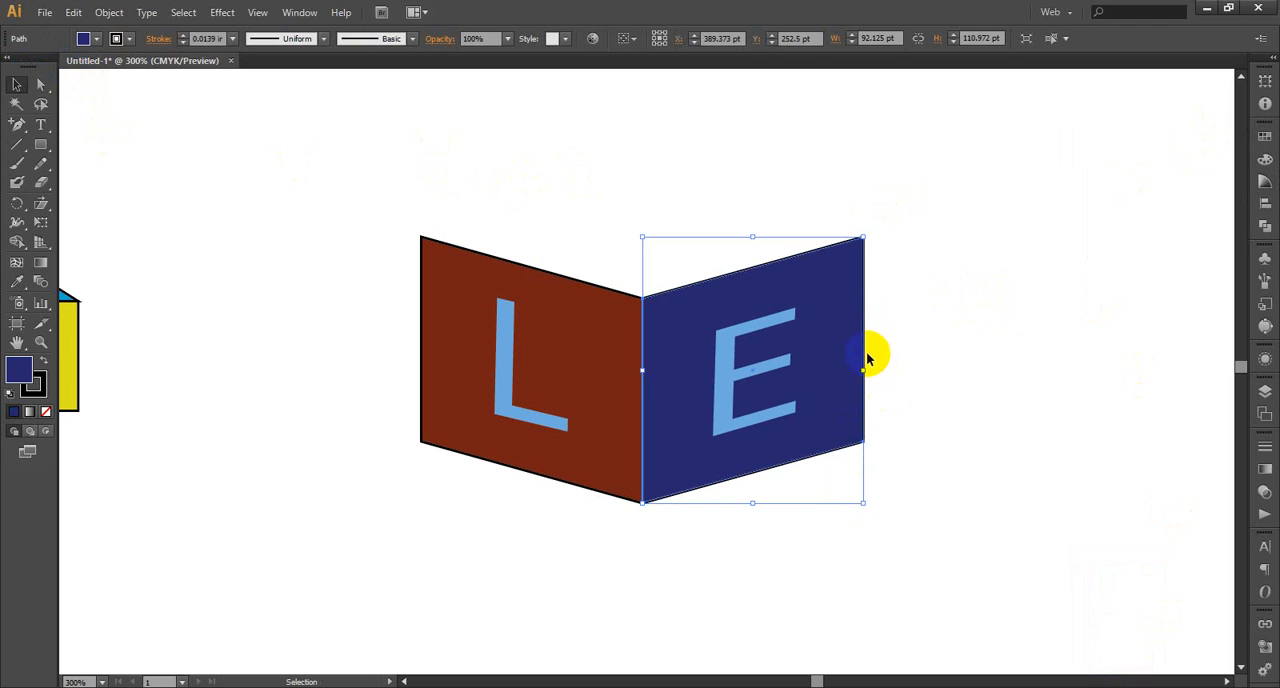
pyautogui.click(30, 85)
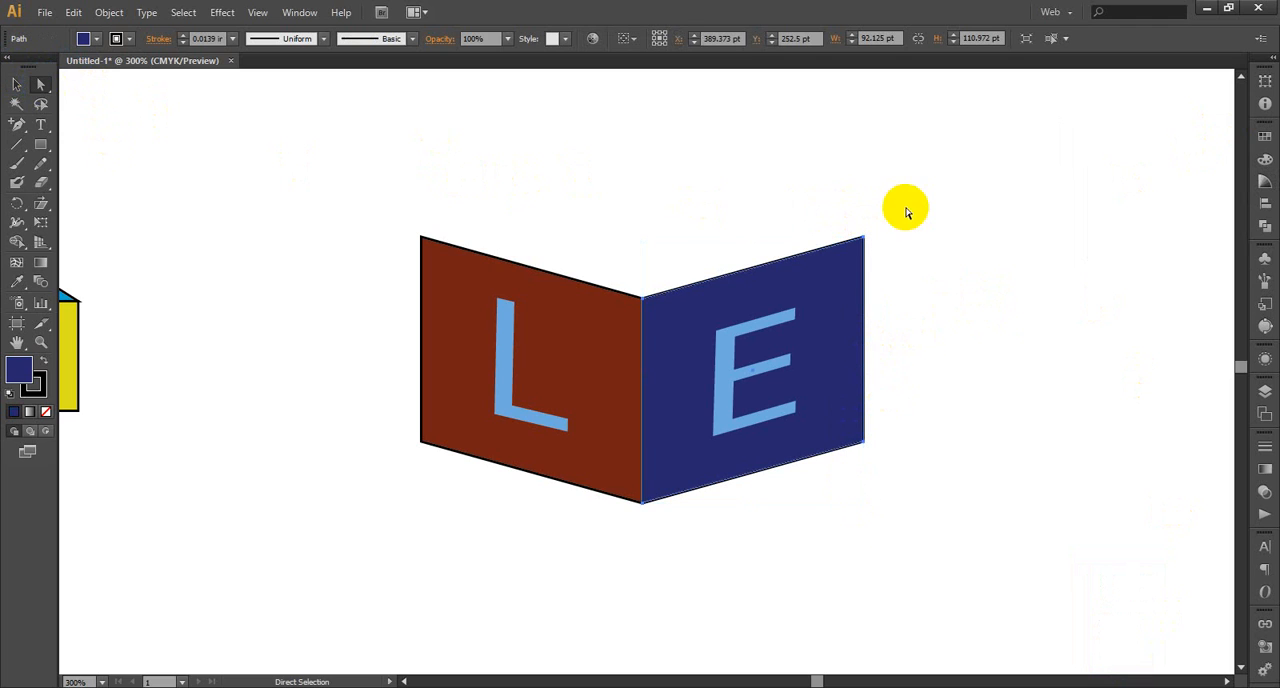
pyautogui.moveTo(878, 207); pyautogui.dragTo(851, 476)
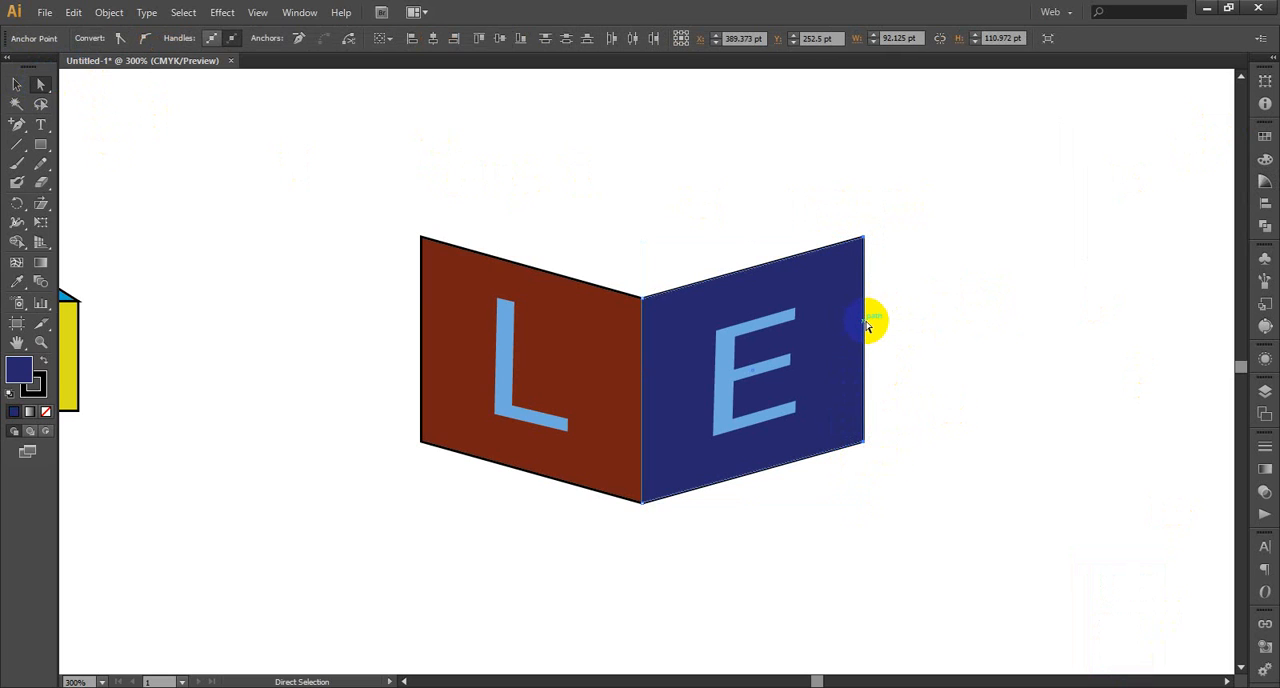
pyautogui.moveTo(866, 323); pyautogui.dragTo(856, 317)
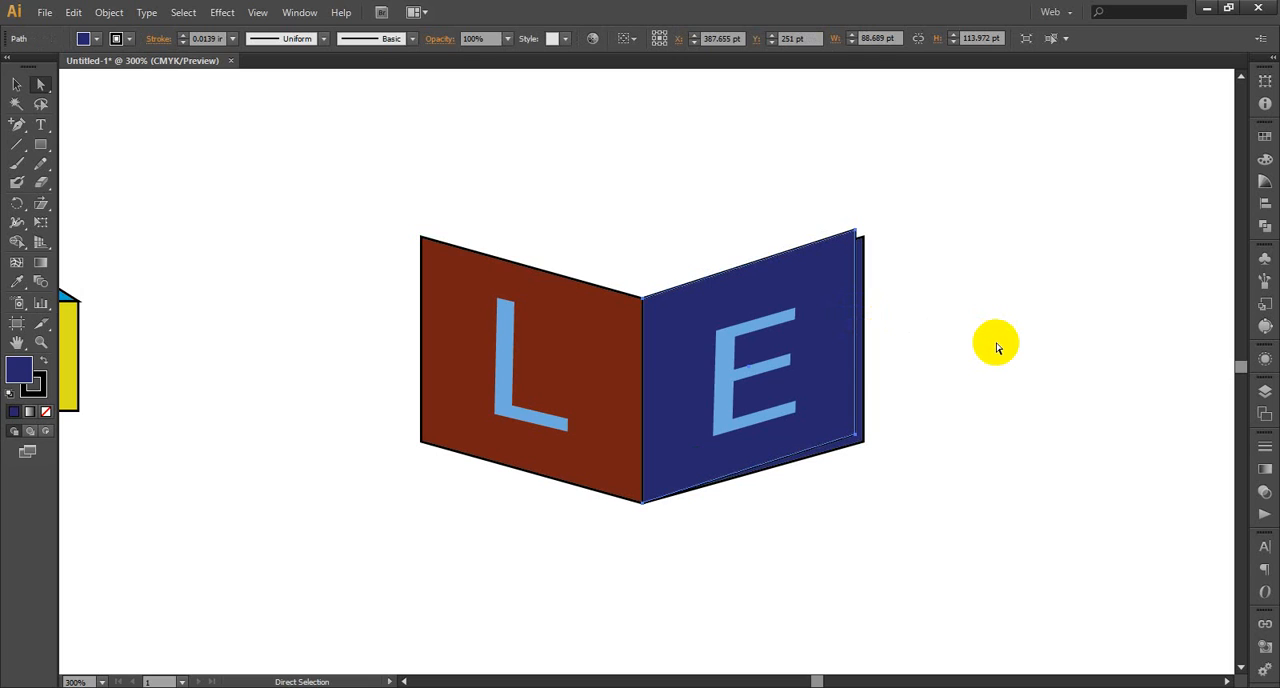
pyautogui.press('v')
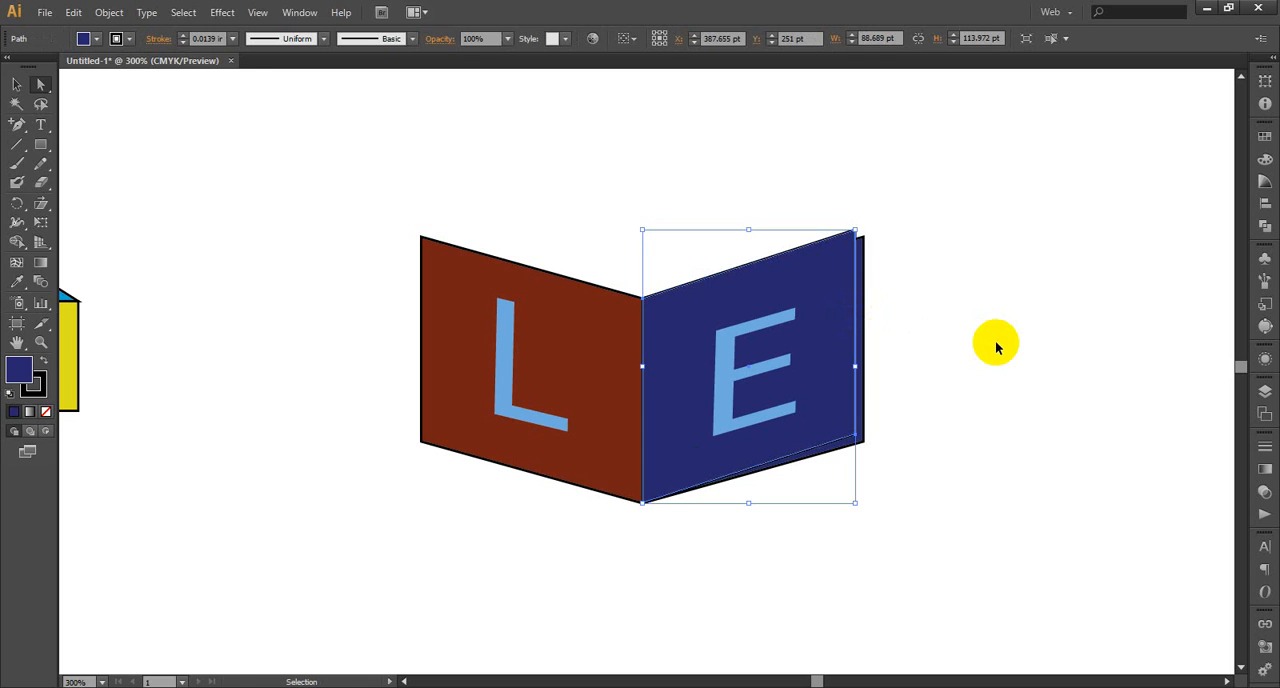
# Repeat the outer-edge shift to add a navy panel copy further inward and up, about 85 pt wide and 117 pt high
pyautogui.press('a')
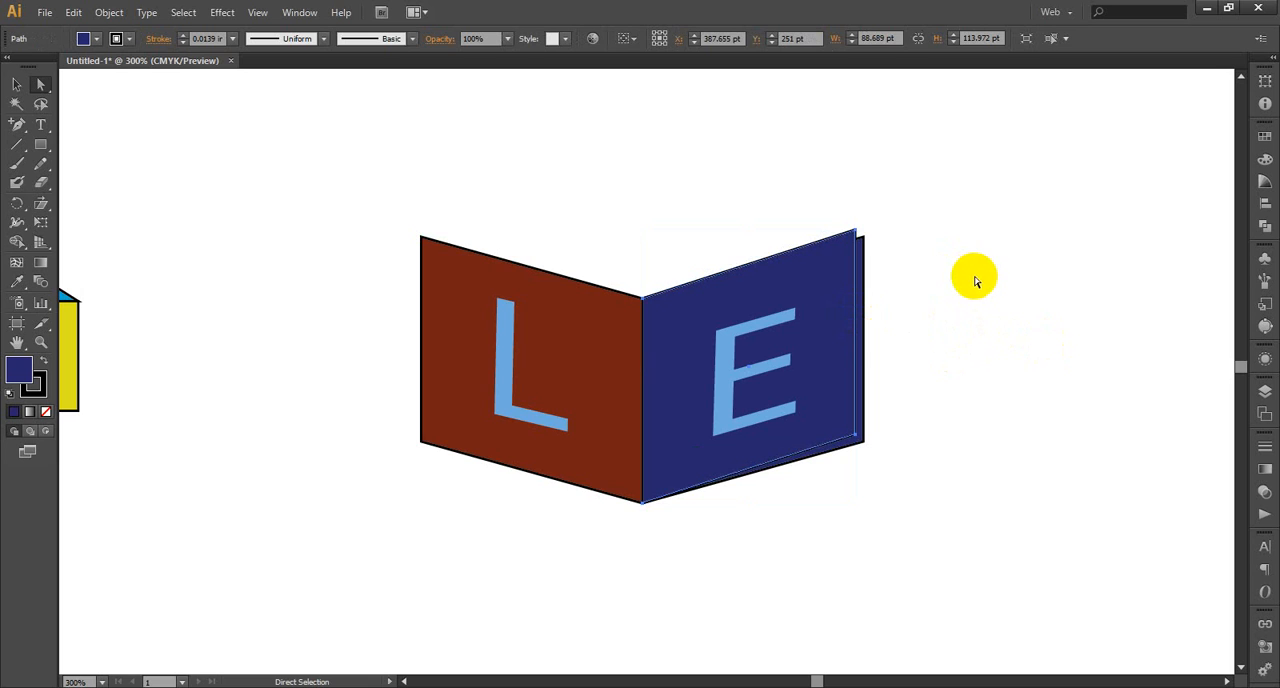
pyautogui.click(853, 229)
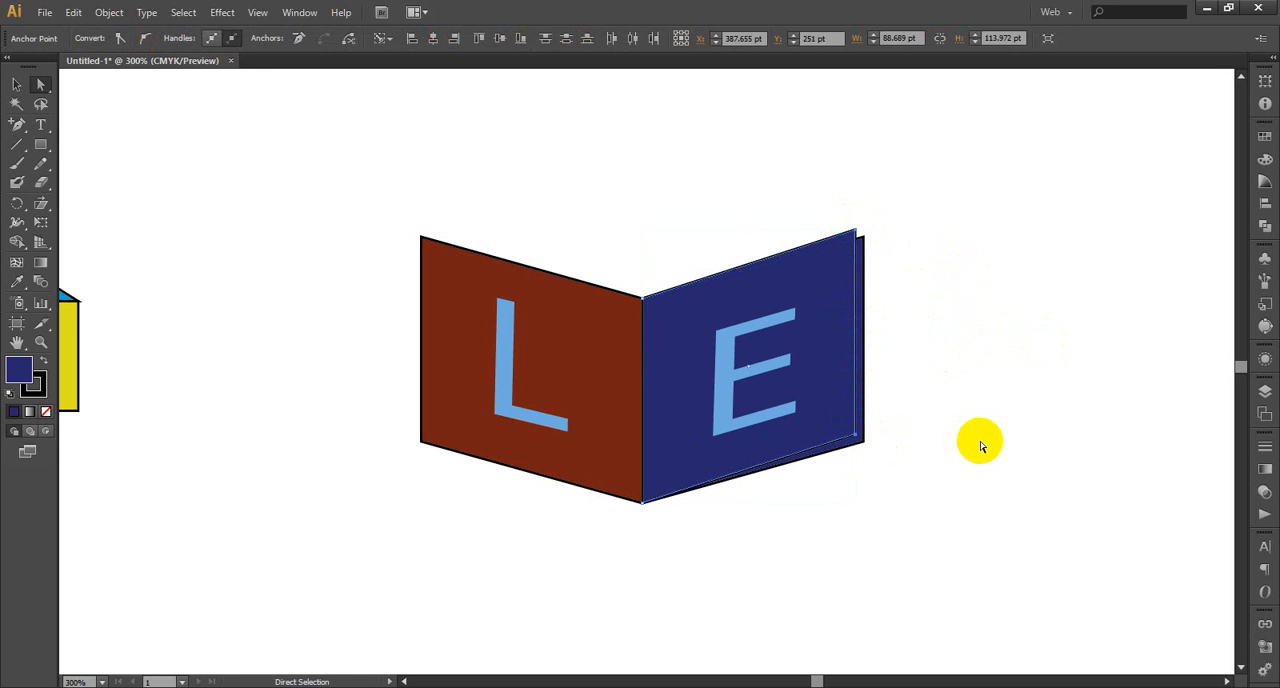
pyautogui.press('v')
pyautogui.hotkey('ctrl', 'd')
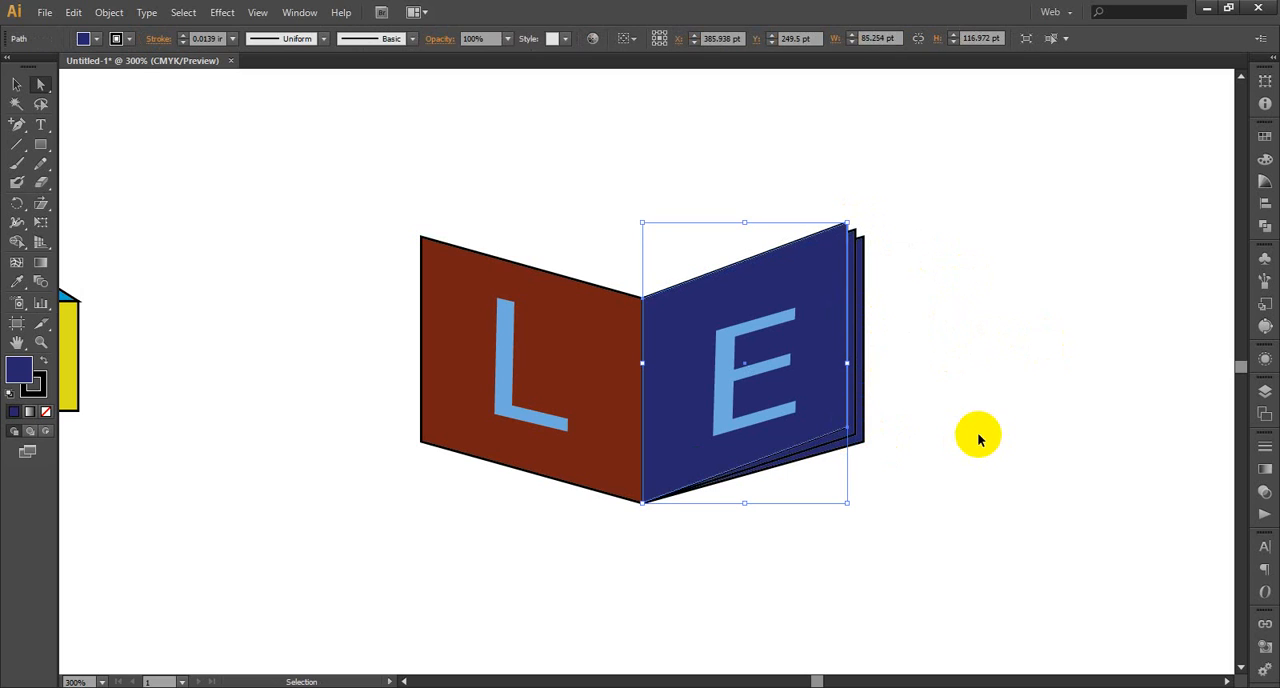
# Add another navy panel copy by repeating the shift of both outer corners, about 82 pt wide and 120 pt high
pyautogui.click(979, 436)
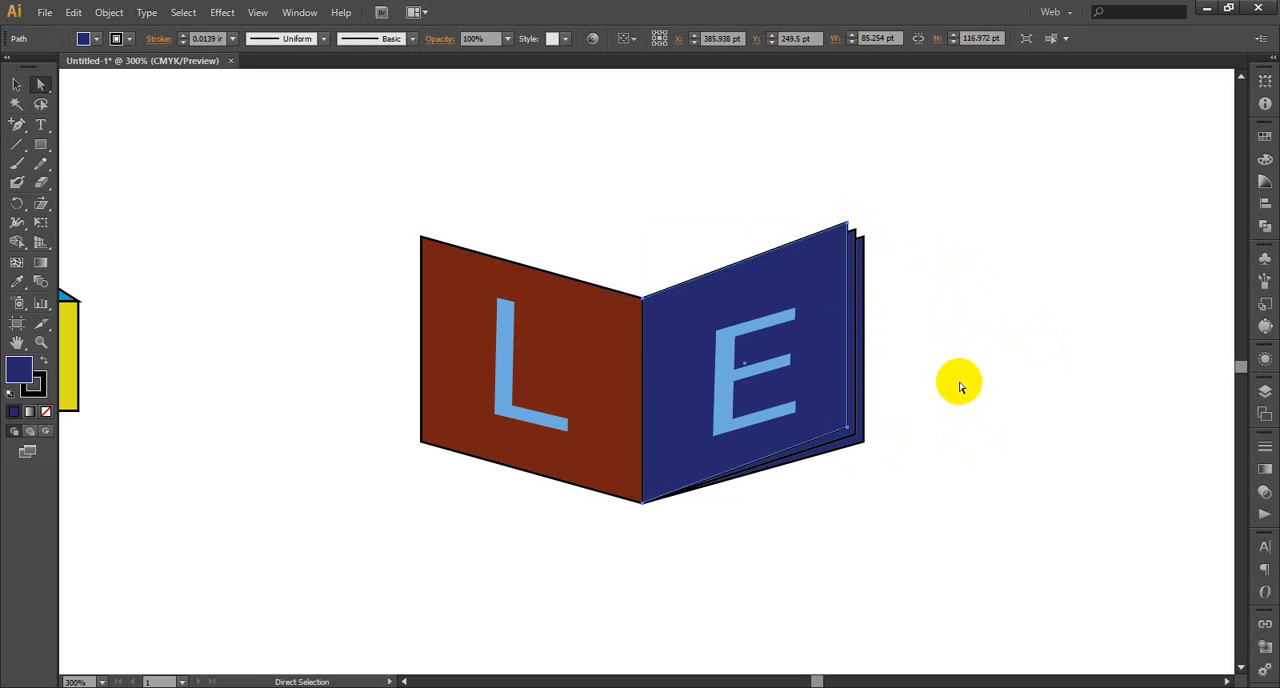
pyautogui.click(847, 223)
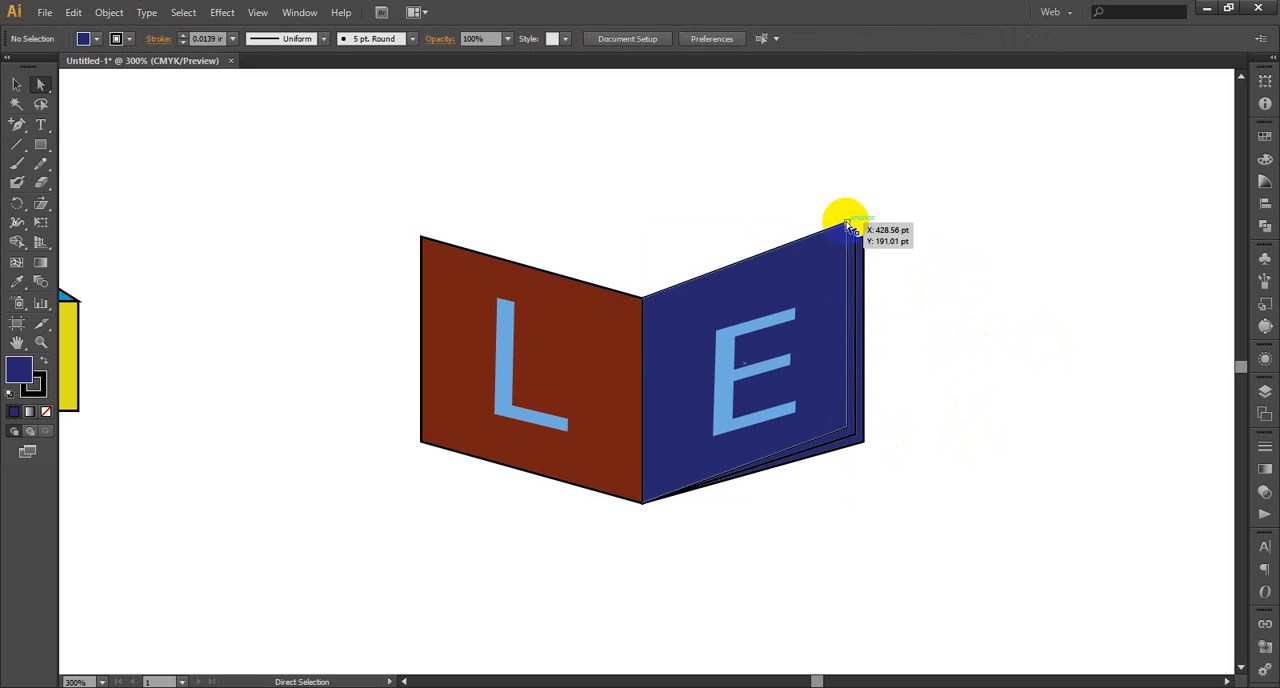
pyautogui.click(848, 430)
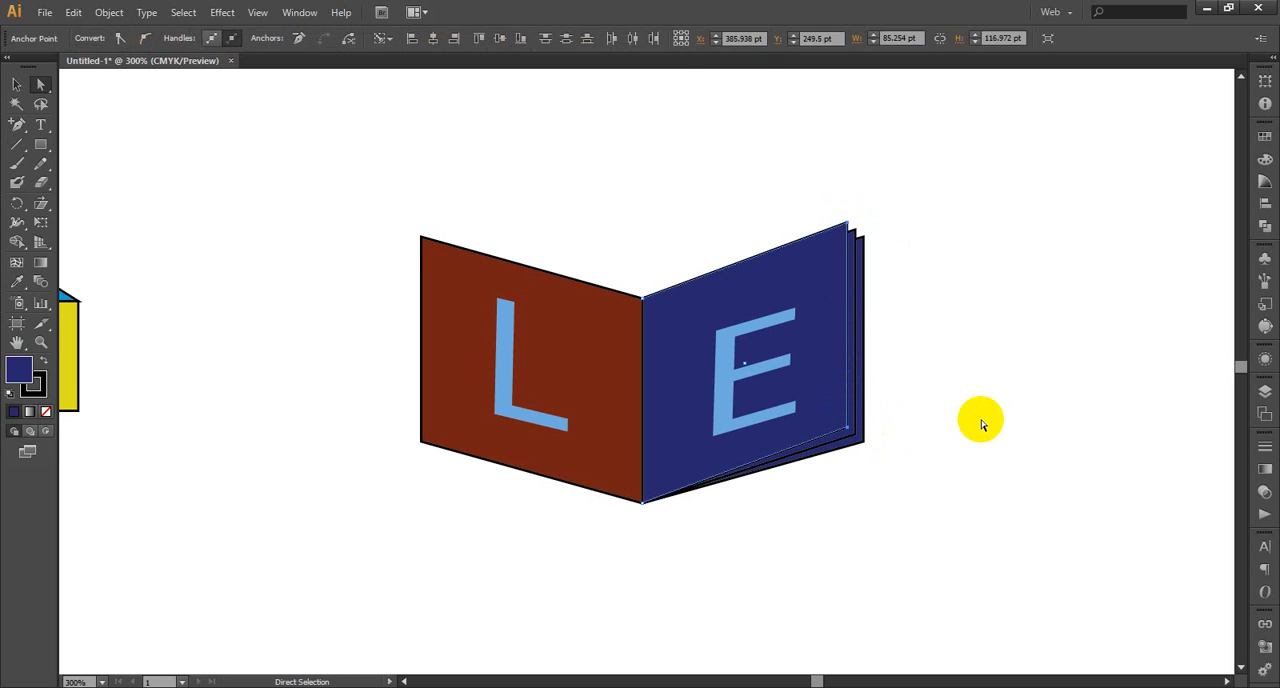
pyautogui.press('v')
pyautogui.hotkey('ctrl', 'd')
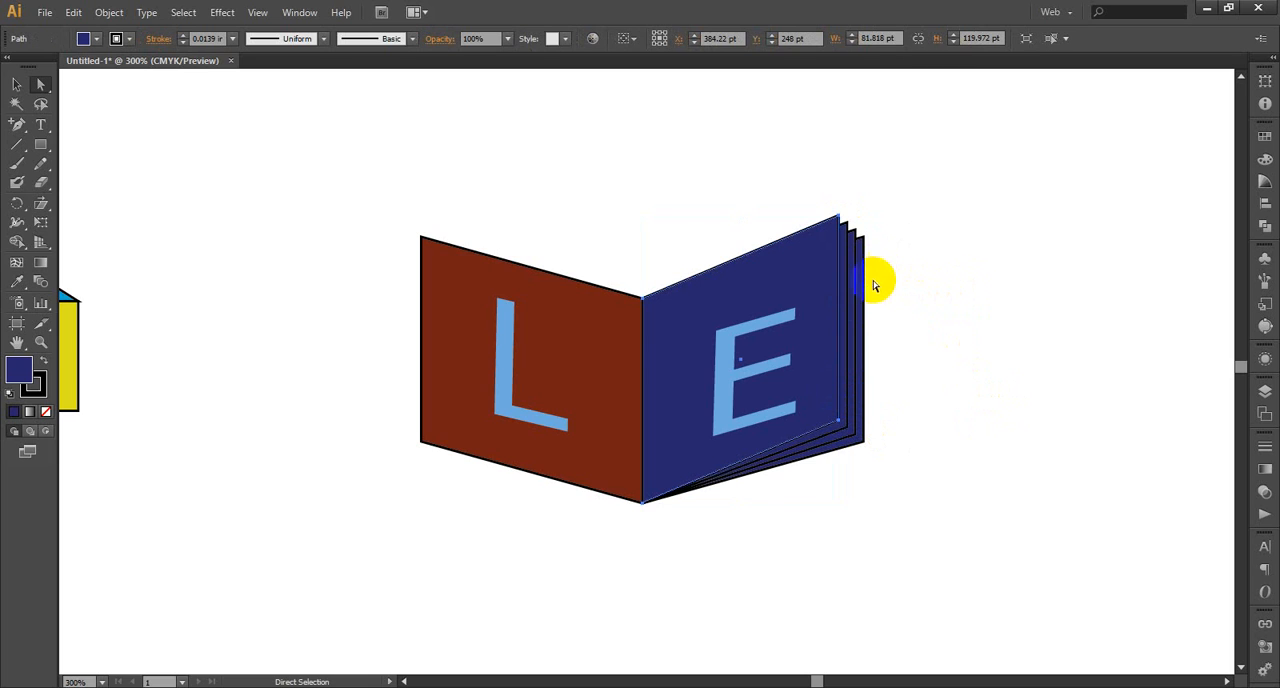
pyautogui.click(924, 418)
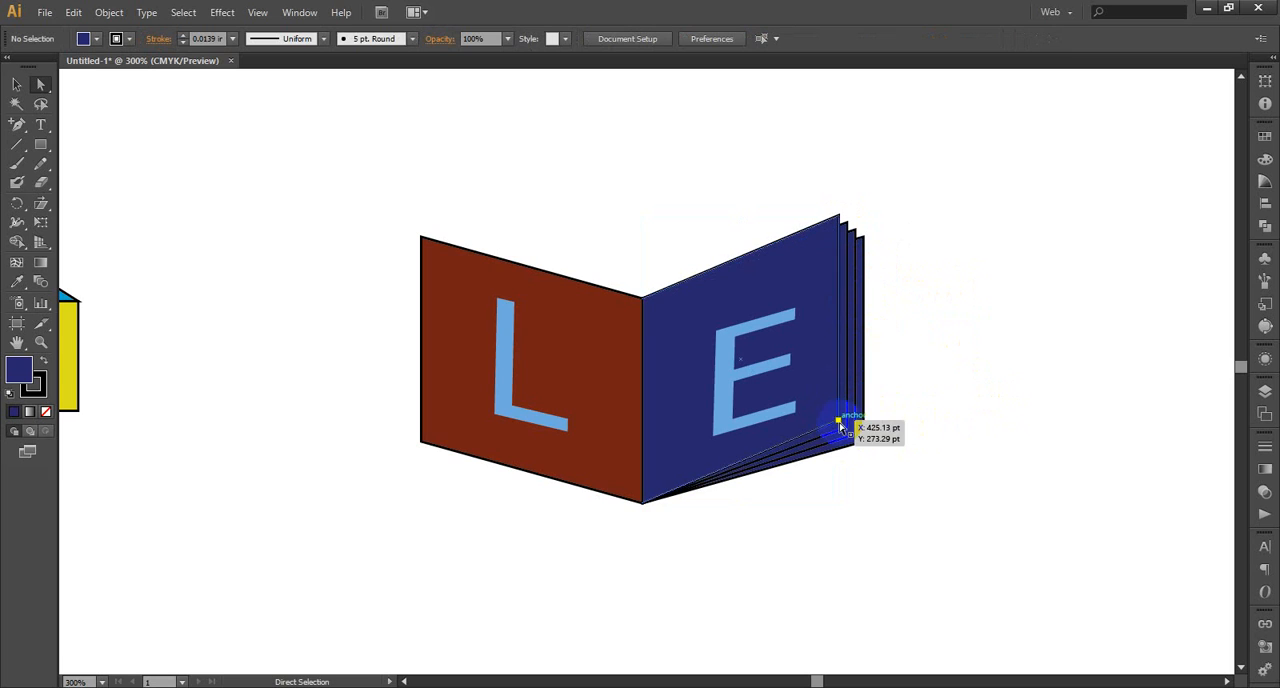
pyautogui.click(840, 423)
pyautogui.click(837, 215)
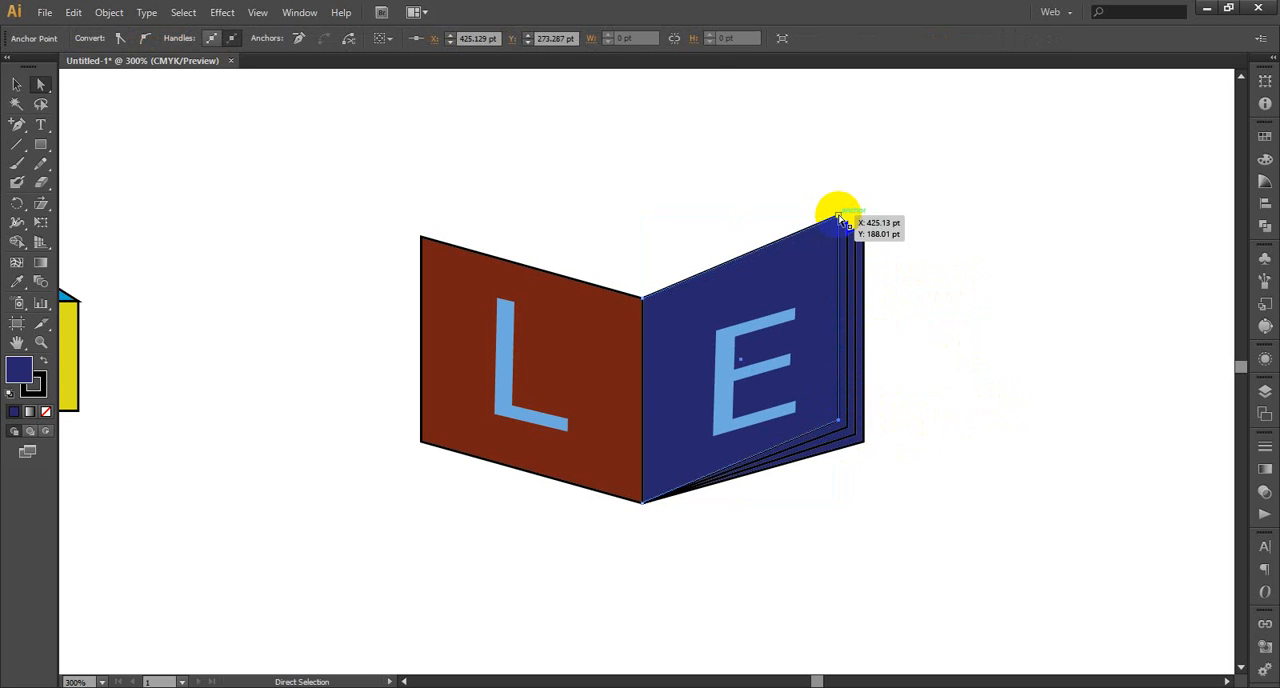
pyautogui.press('ctrl')
pyautogui.hotkey('ctrl', 'd')
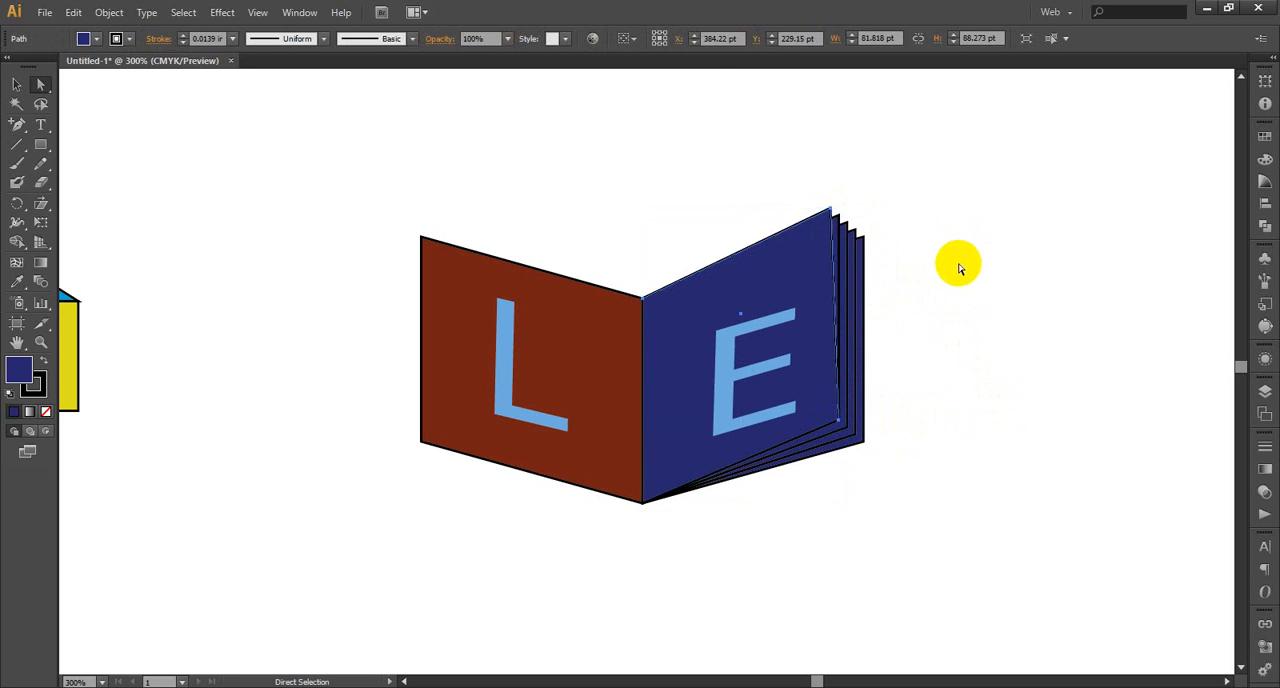
pyautogui.click(958, 403)
pyautogui.moveTo(843, 423); pyautogui.dragTo(840, 424)
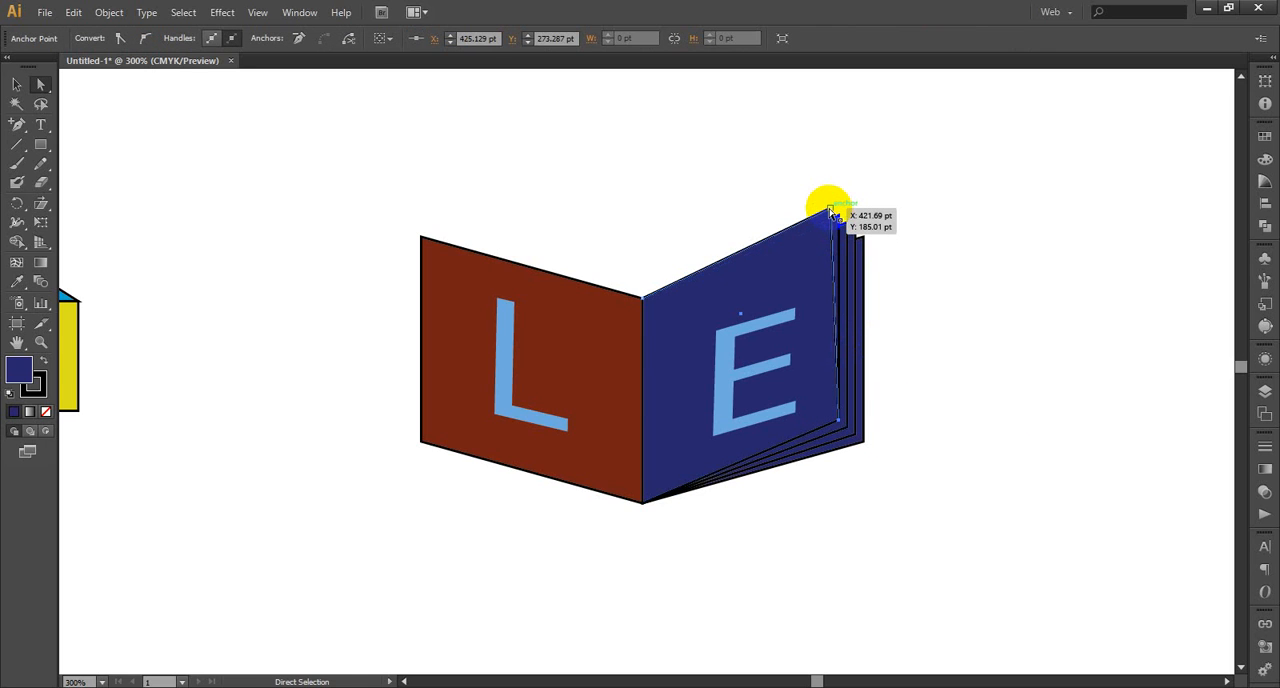
pyautogui.keyDown('shift'); pyautogui.click(830, 210); pyautogui.keyUp('shift')
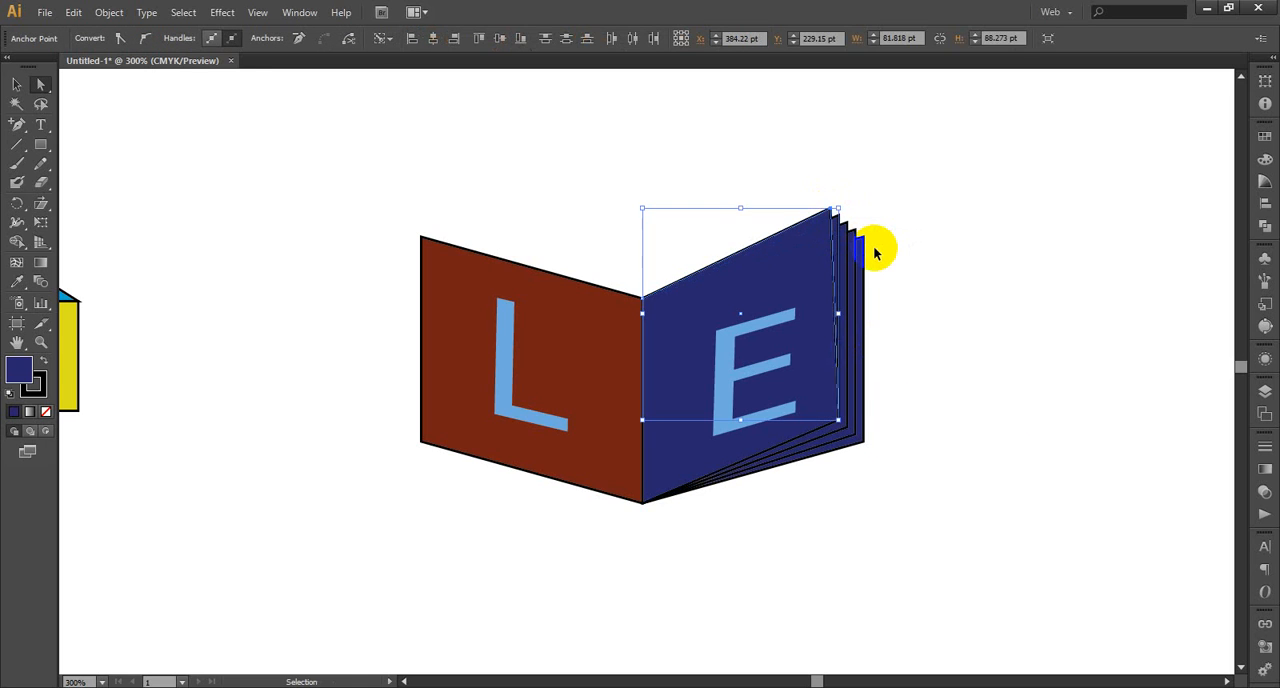
pyautogui.hotkey('ctrl', 'd')
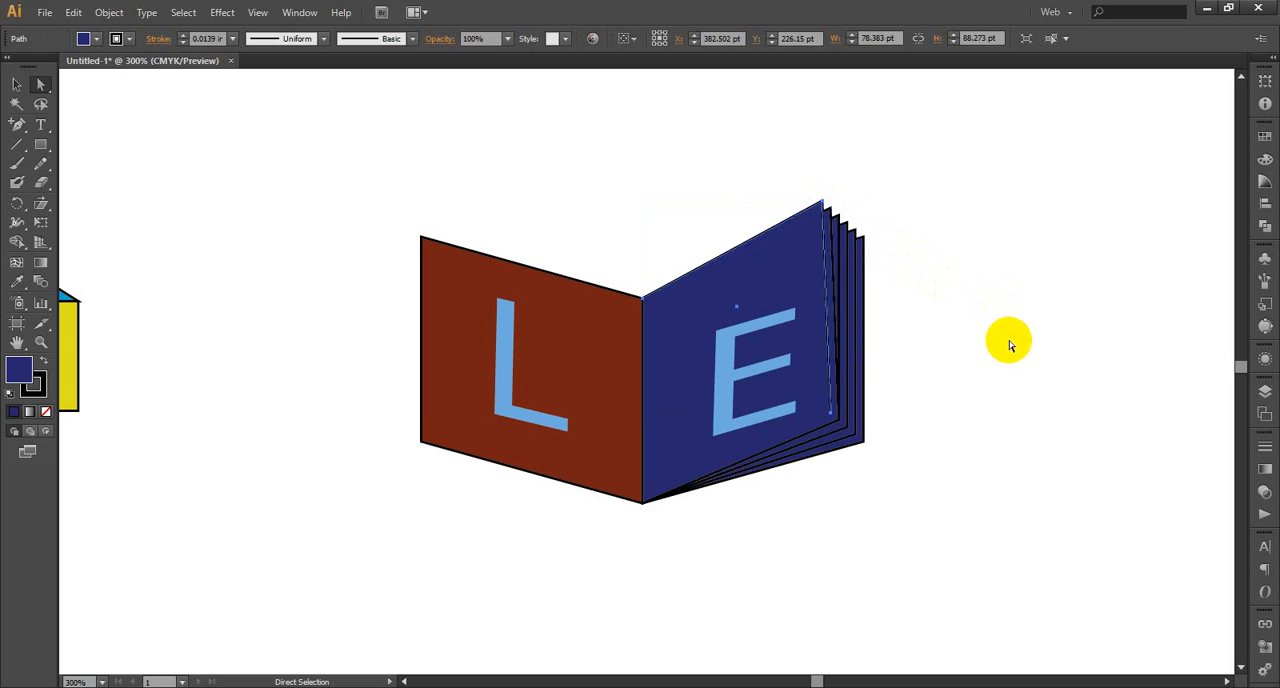
pyautogui.hotkey('ctrl', 'd')
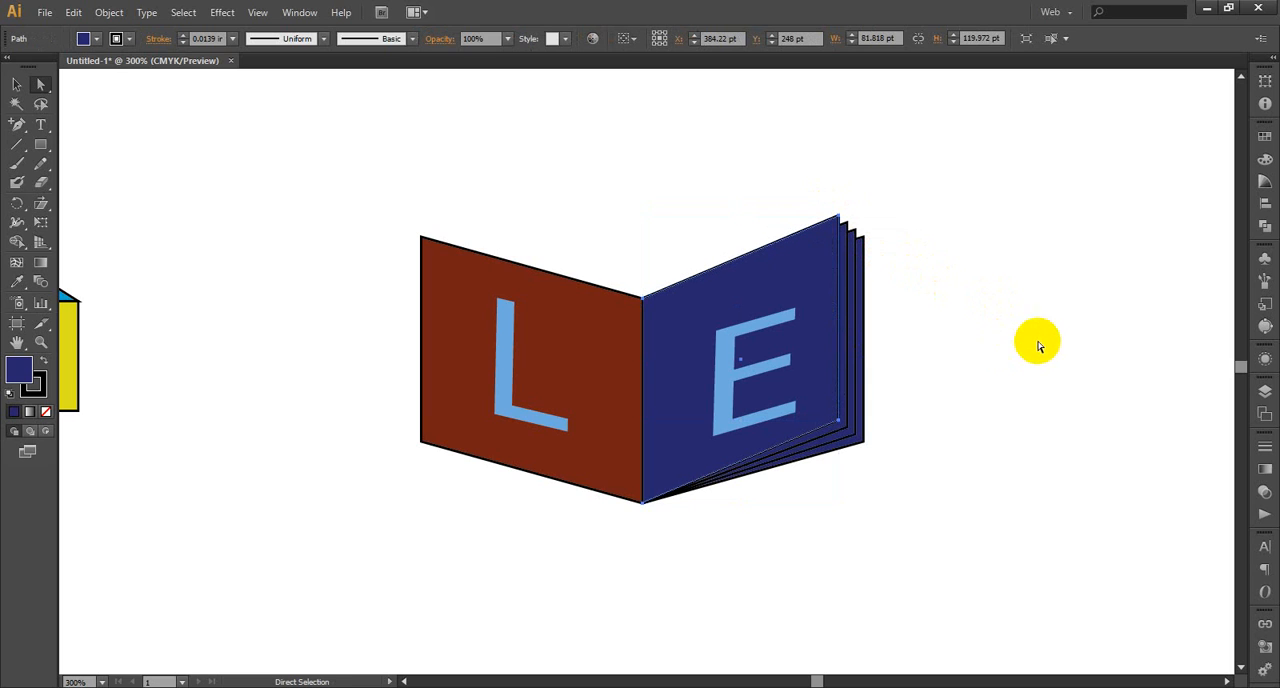
# Try adding a further navy panel copy with both outer corners shifted inward and up, about 78 pt wide and 123 pt high
pyautogui.click(993, 352)
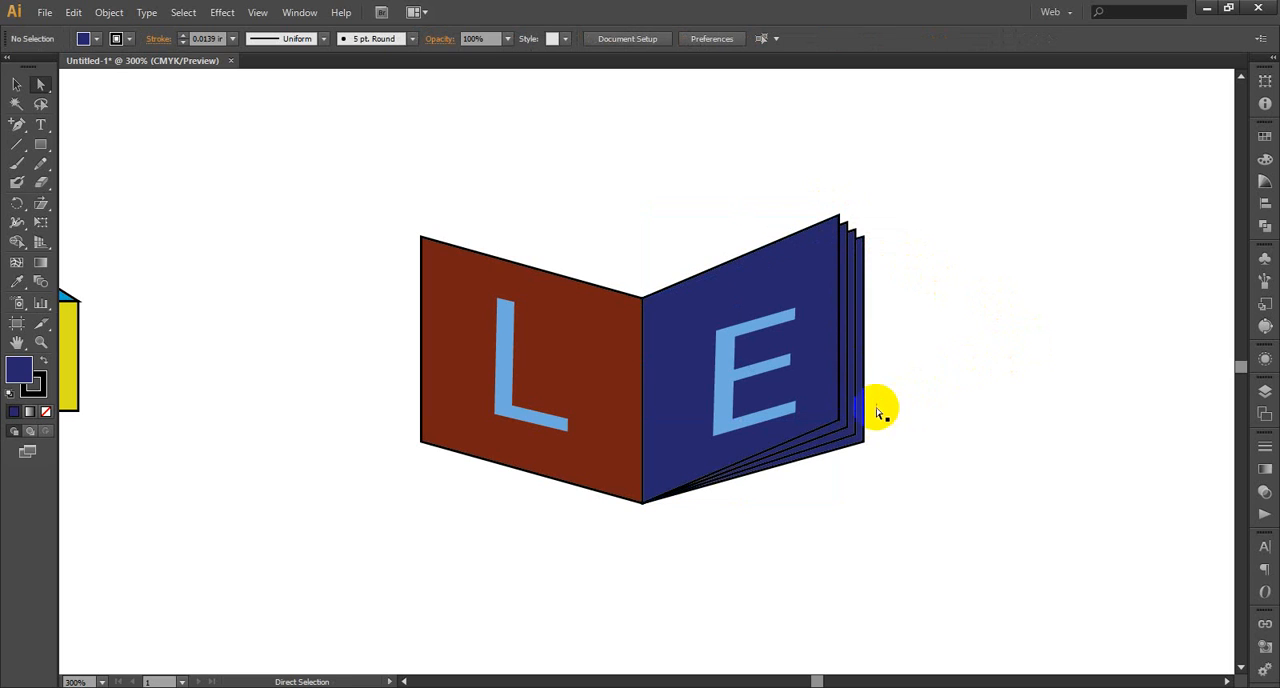
pyautogui.click(840, 422)
pyautogui.click(839, 423)
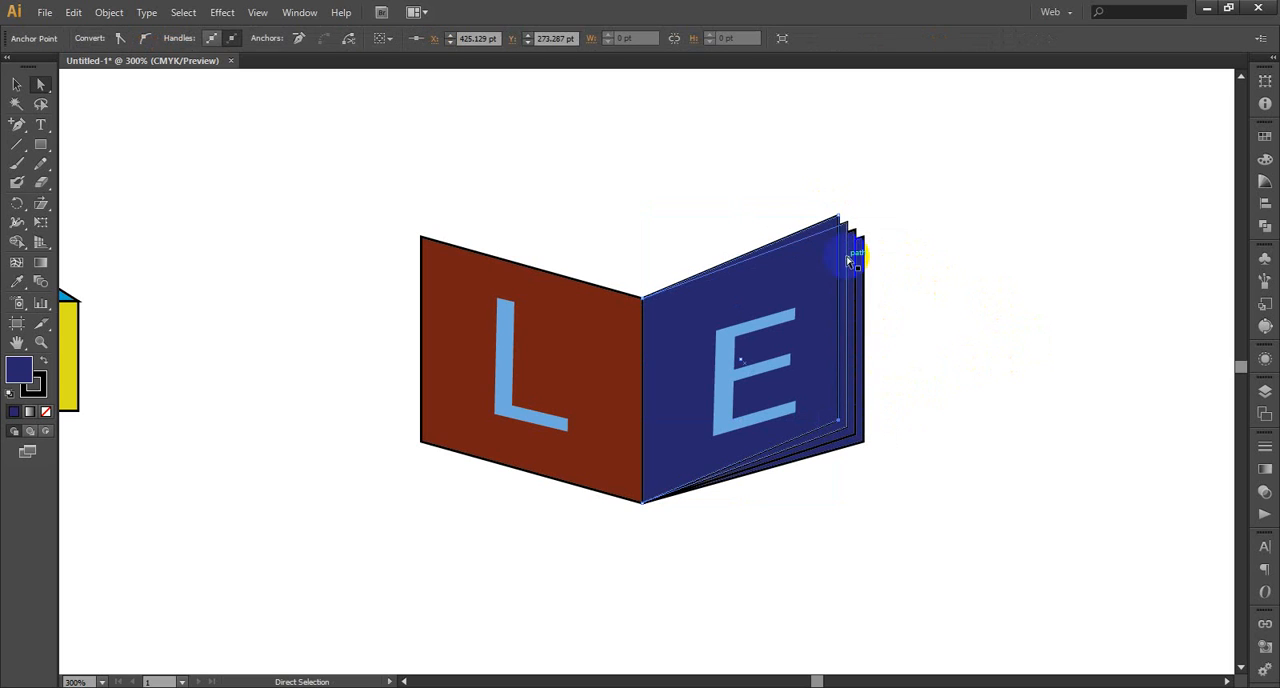
pyautogui.keyDown('shift'); pyautogui.click(839, 217); pyautogui.keyUp('shift')
pyautogui.press('ctrl')
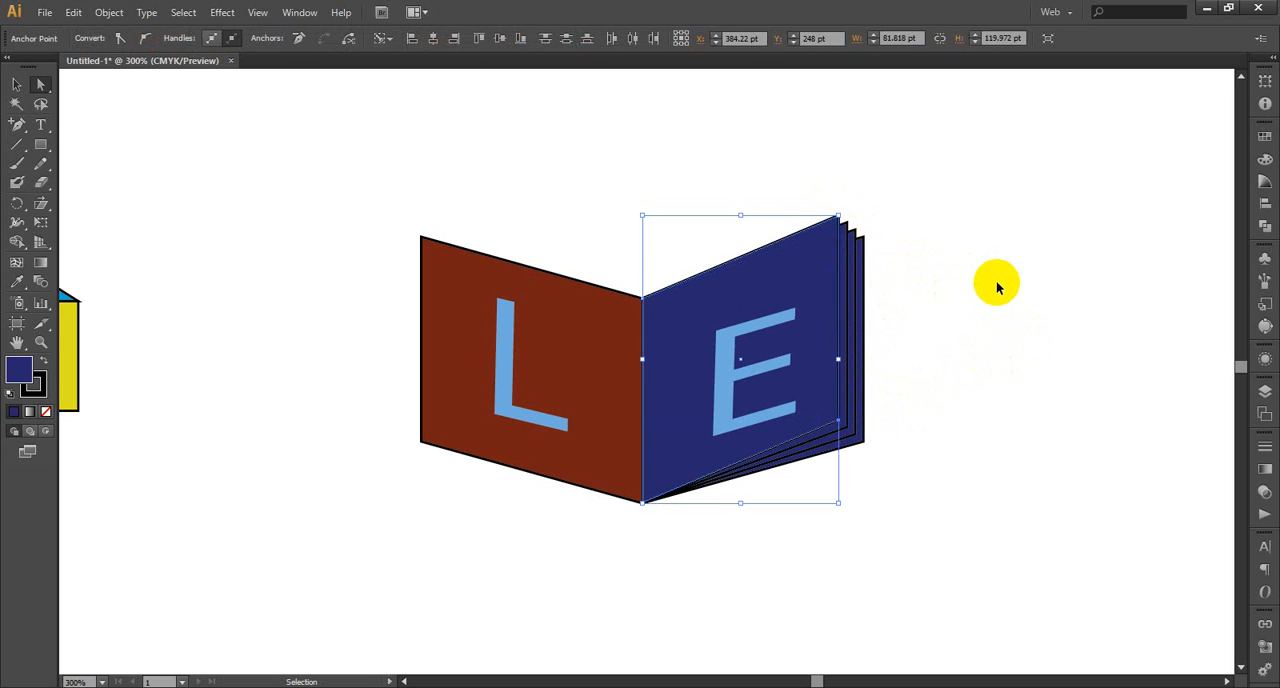
pyautogui.hotkey('ctrl', 'd')
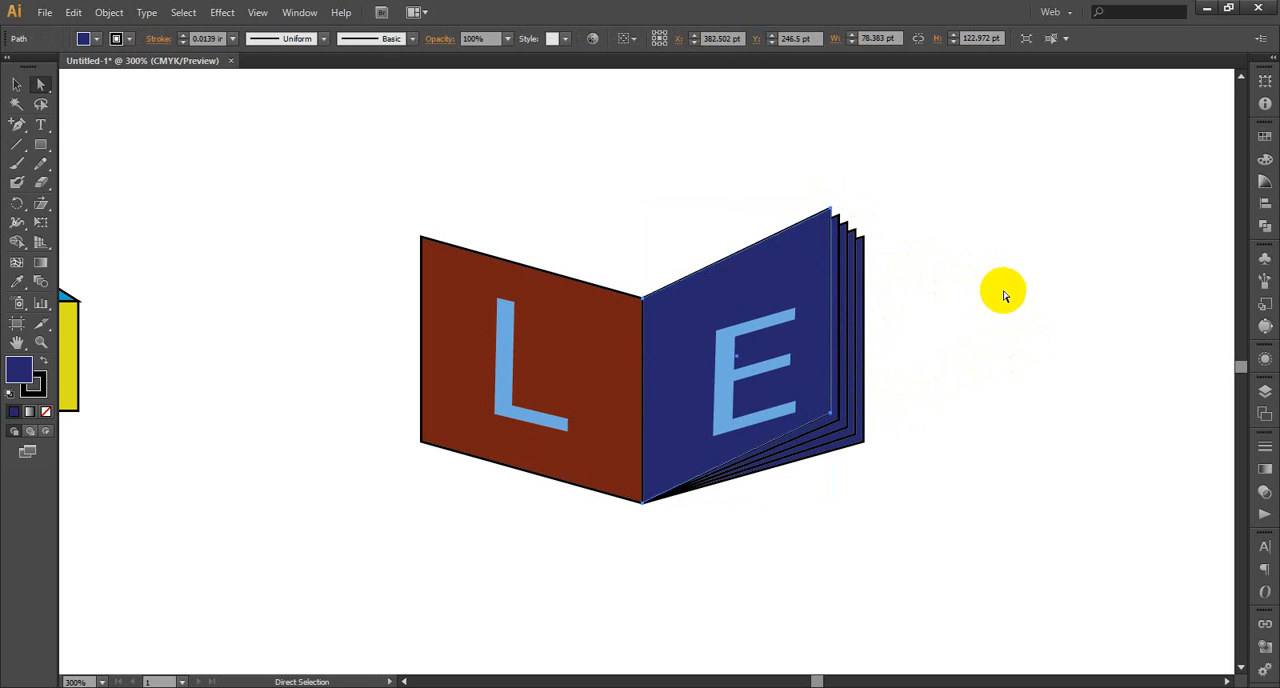
# Try adding one more shifted navy panel copy, about 75 pt wide and 126 pt high, undoing and redoing the last transform
pyautogui.click(998, 350)
pyautogui.moveTo(828, 413); pyautogui.dragTo(866, 338)
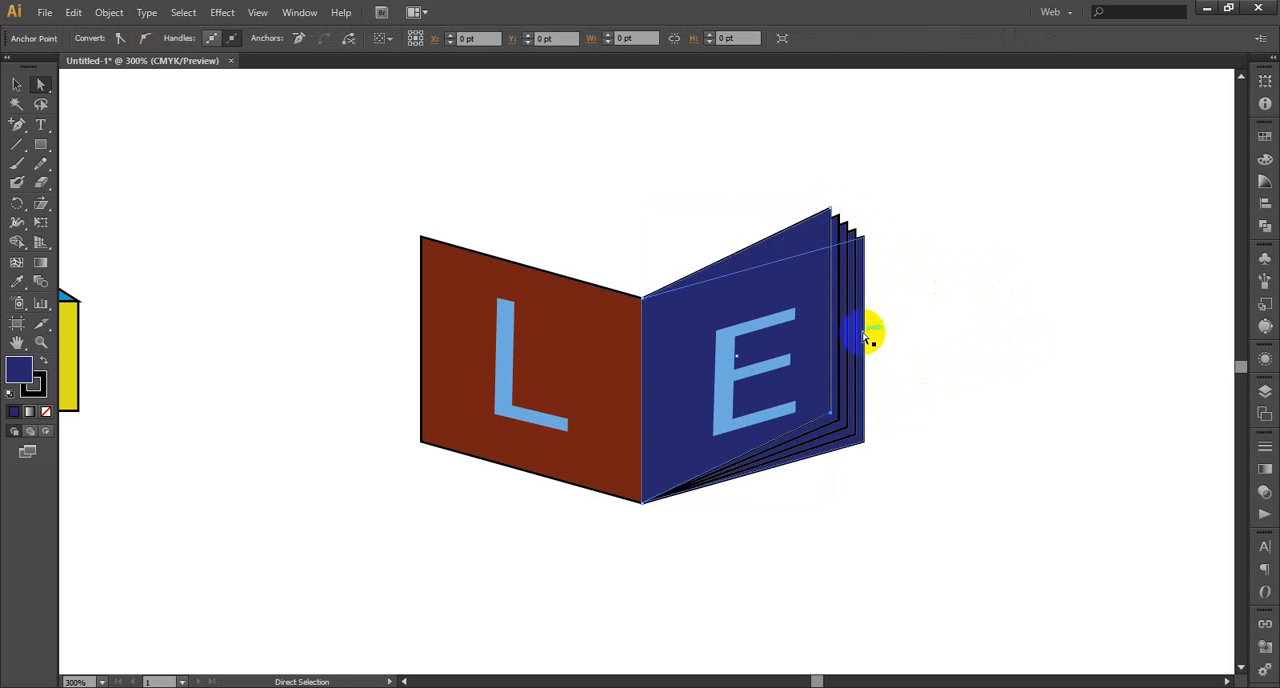
pyautogui.keyDown('shift'); pyautogui.click(831, 212); pyautogui.keyUp('shift')
pyautogui.press('ctrl')
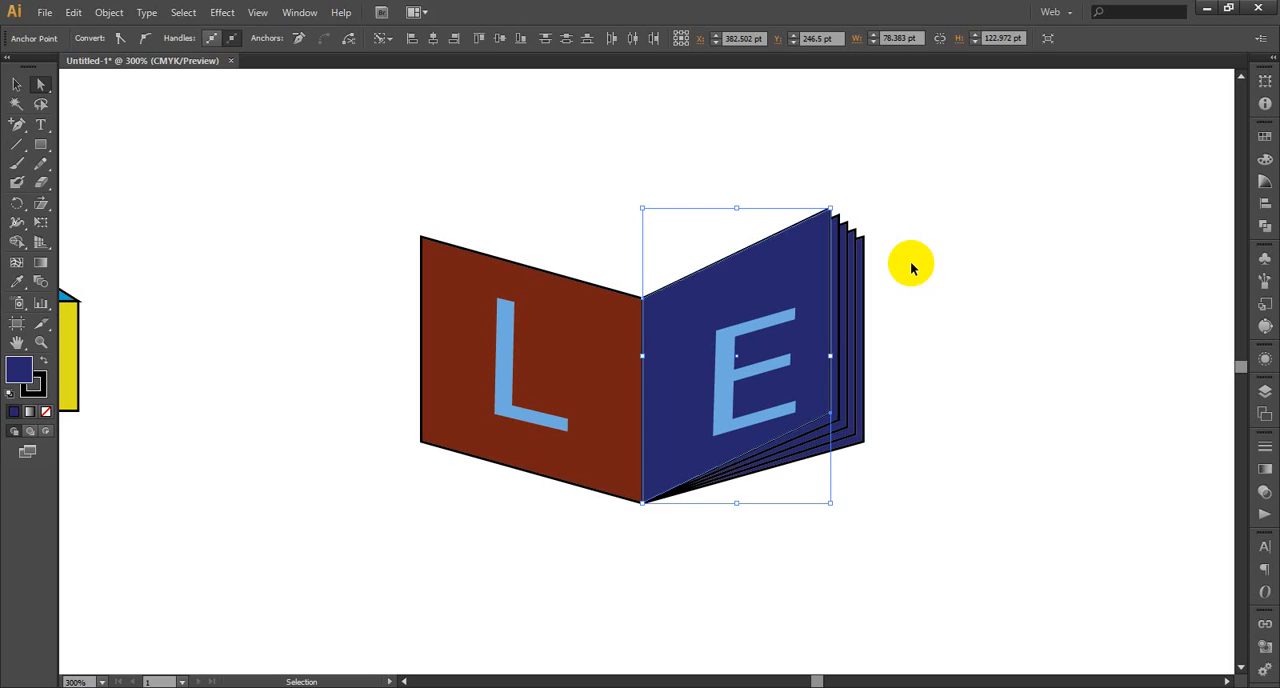
pyautogui.hotkey('ctrl', 'd')
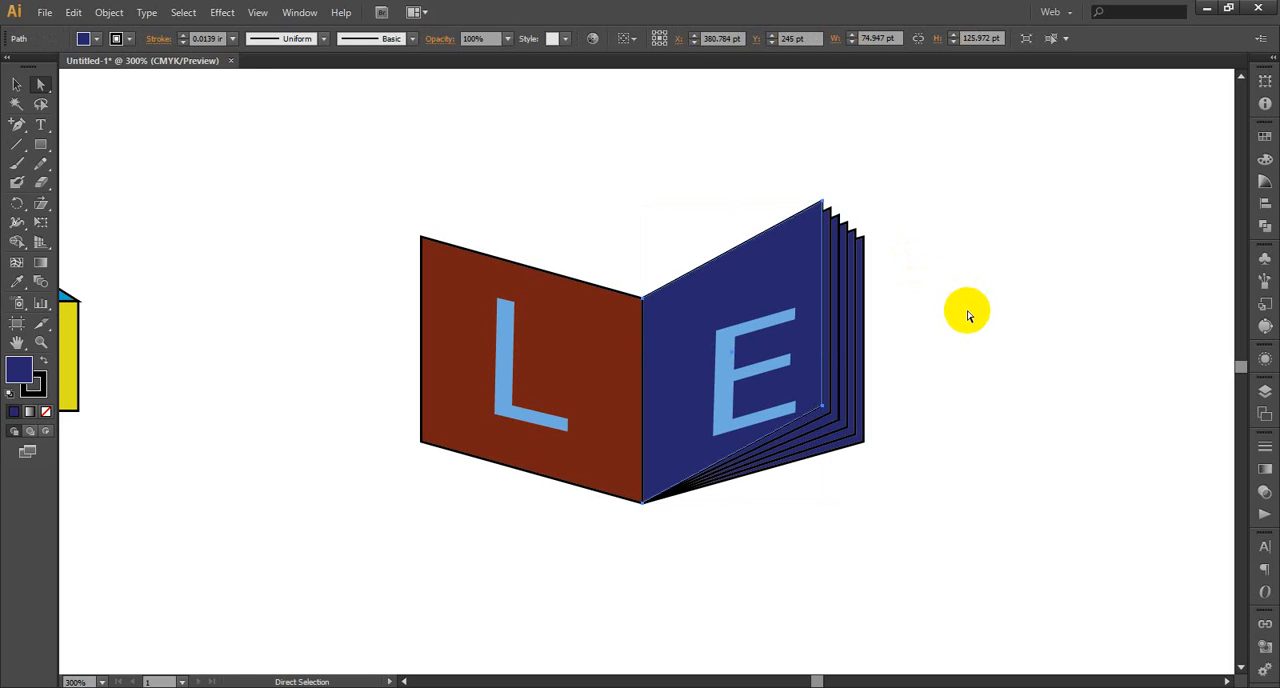
pyautogui.press('ctrl')
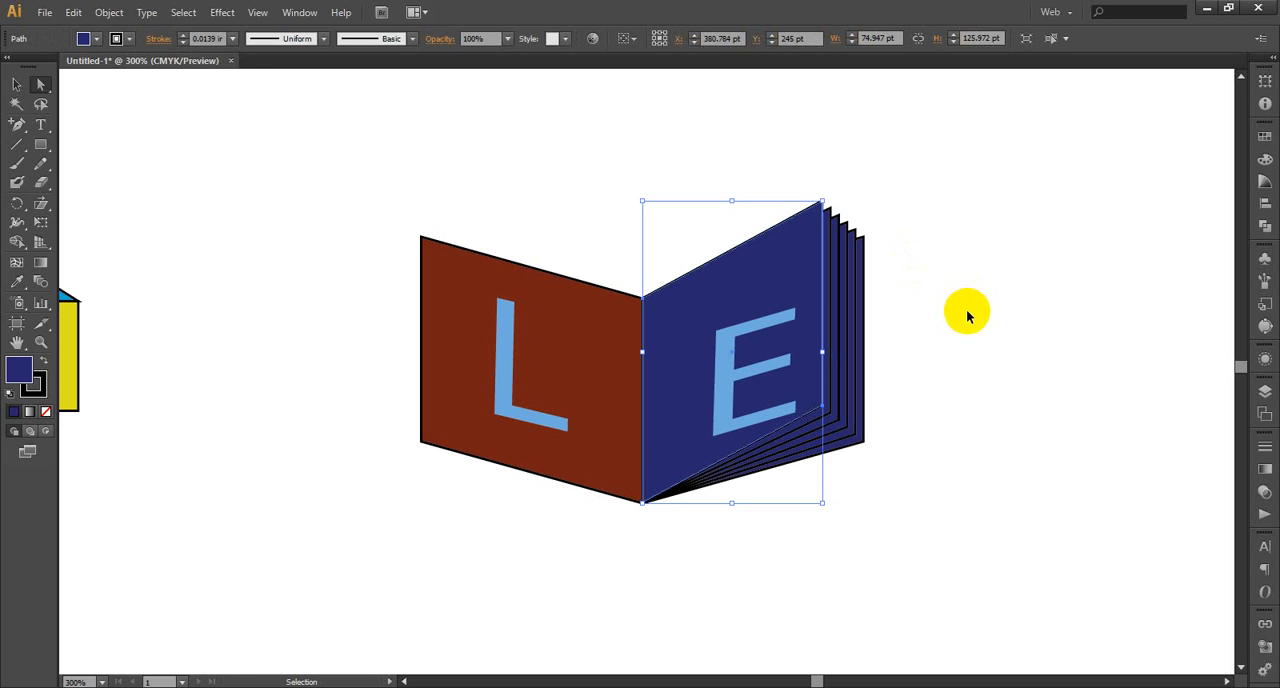
pyautogui.hotkey('ctrl', 'z')
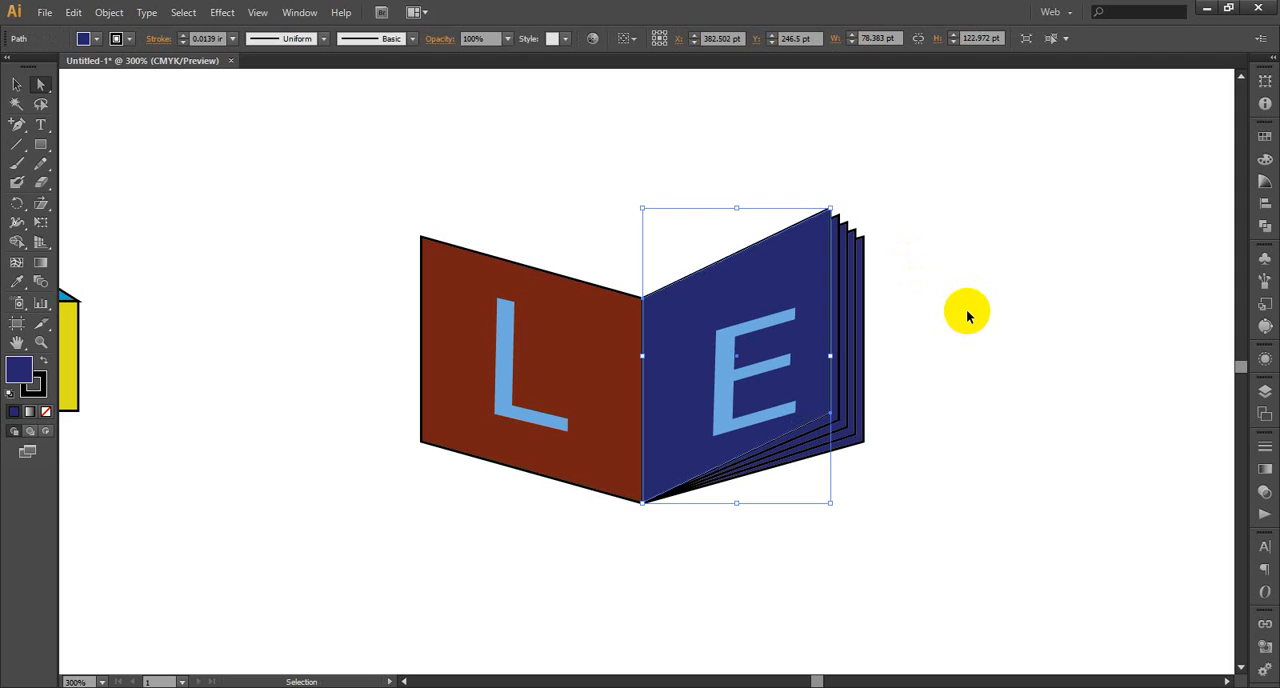
pyautogui.rightClick(968, 317)
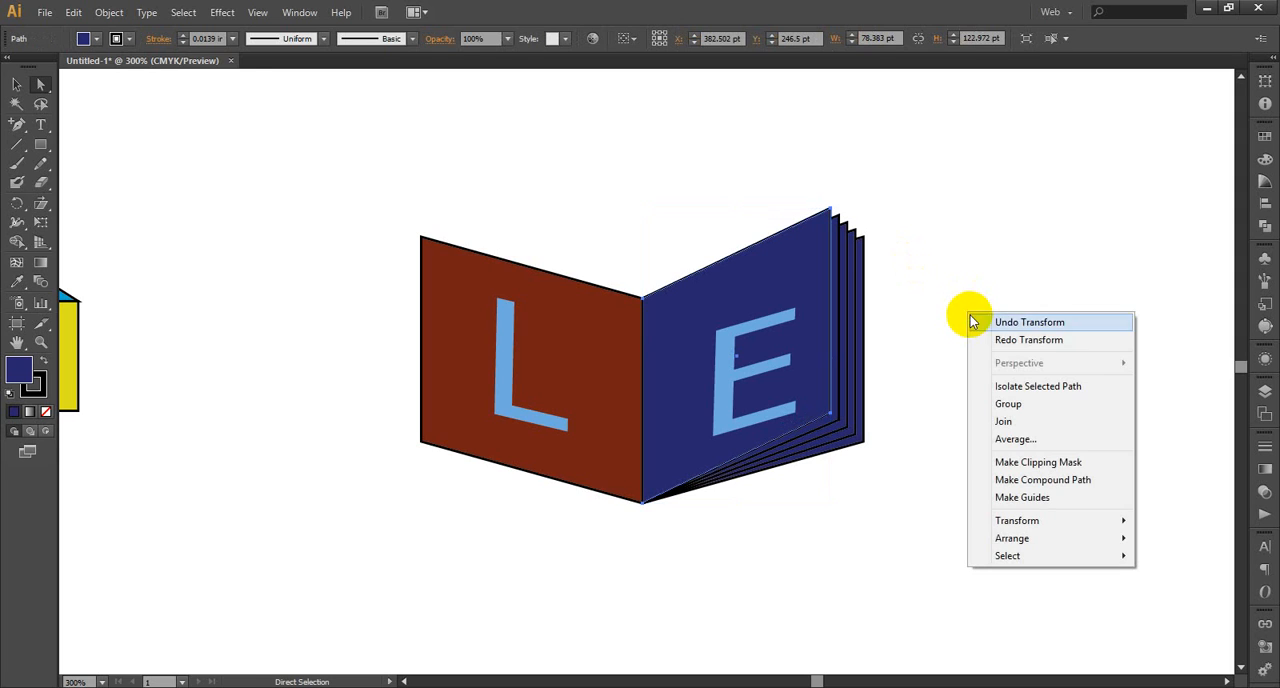
pyautogui.click(975, 343)
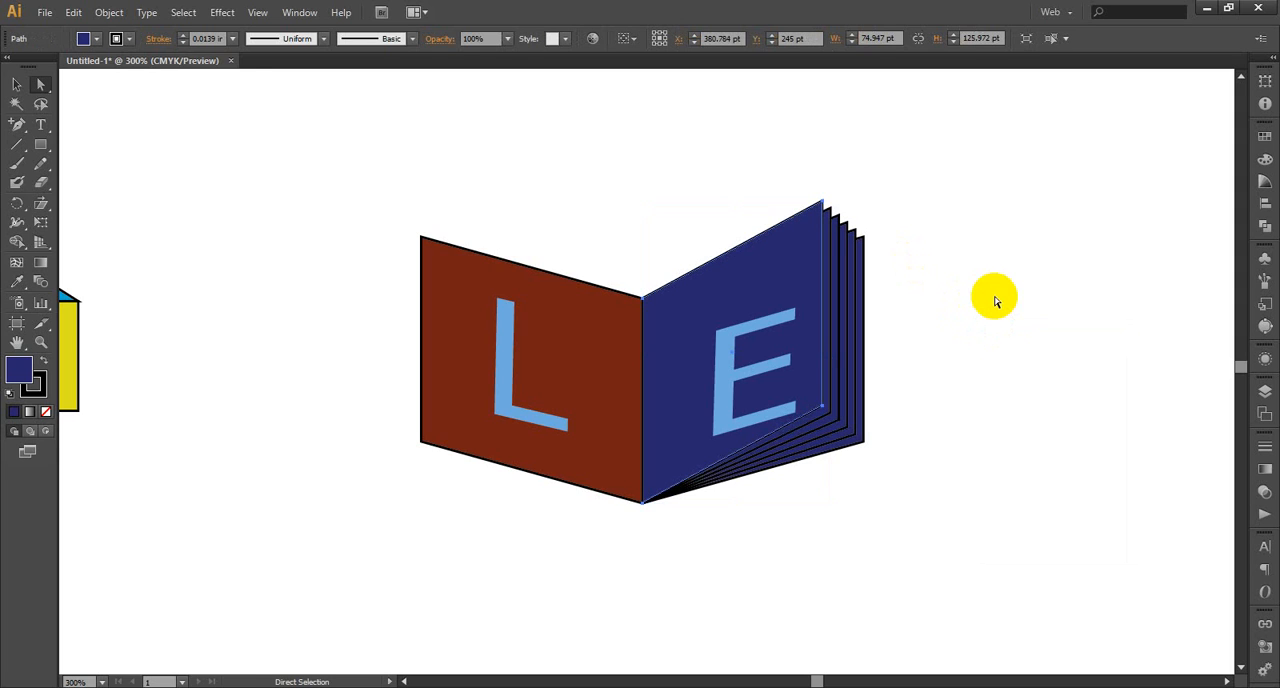
# Try the original navy panel in front of its copies, and undo that along with the last two panel copies
pyautogui.press('ctrl')
pyautogui.hotkey('ctrl', 'f')
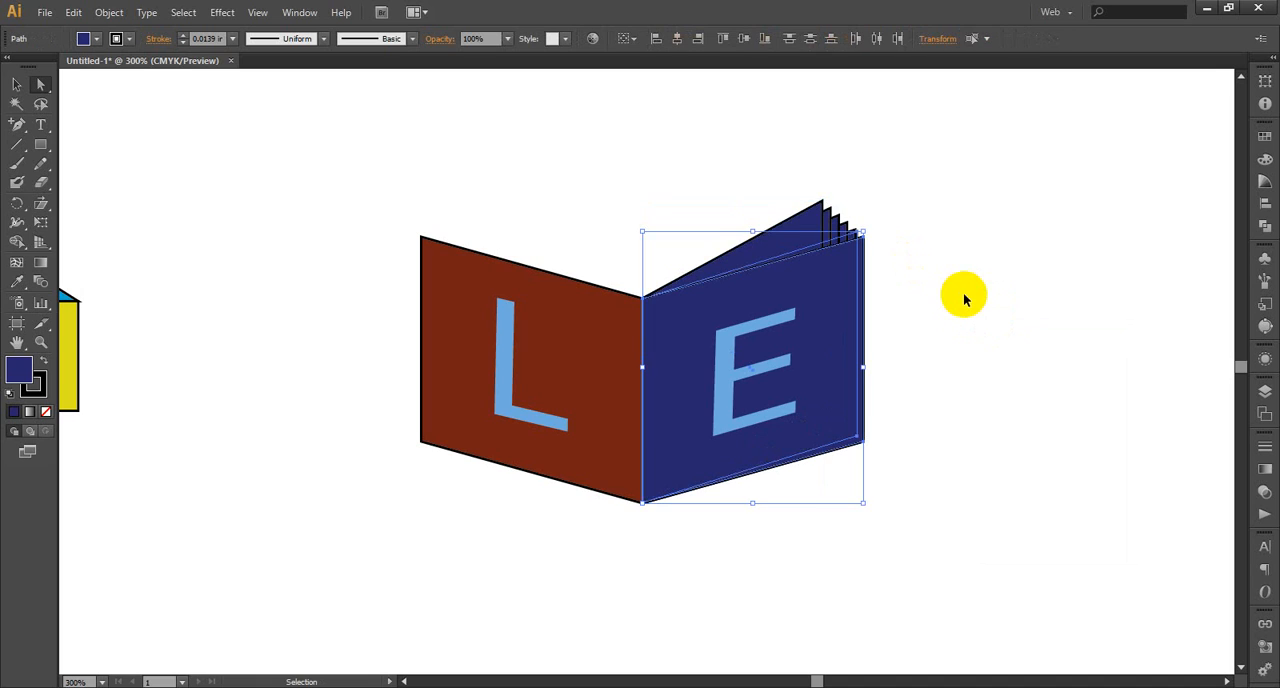
pyautogui.click(1010, 322)
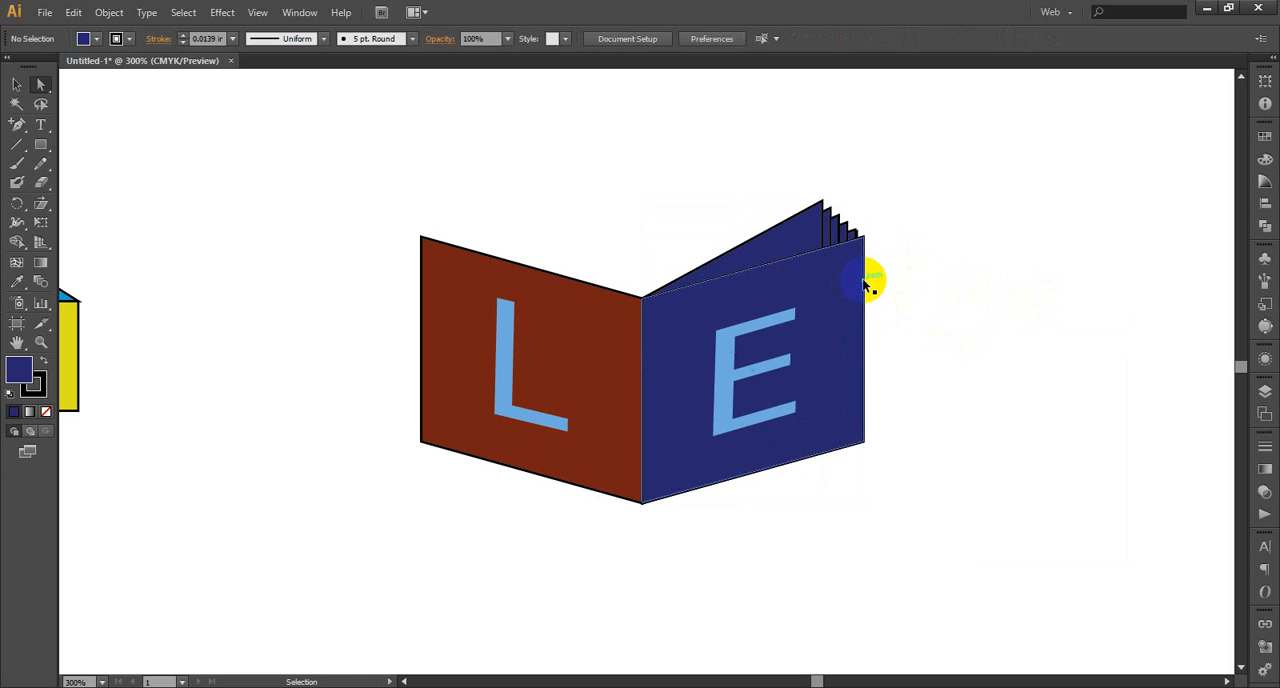
pyautogui.hotkey('ctrl', 'z')
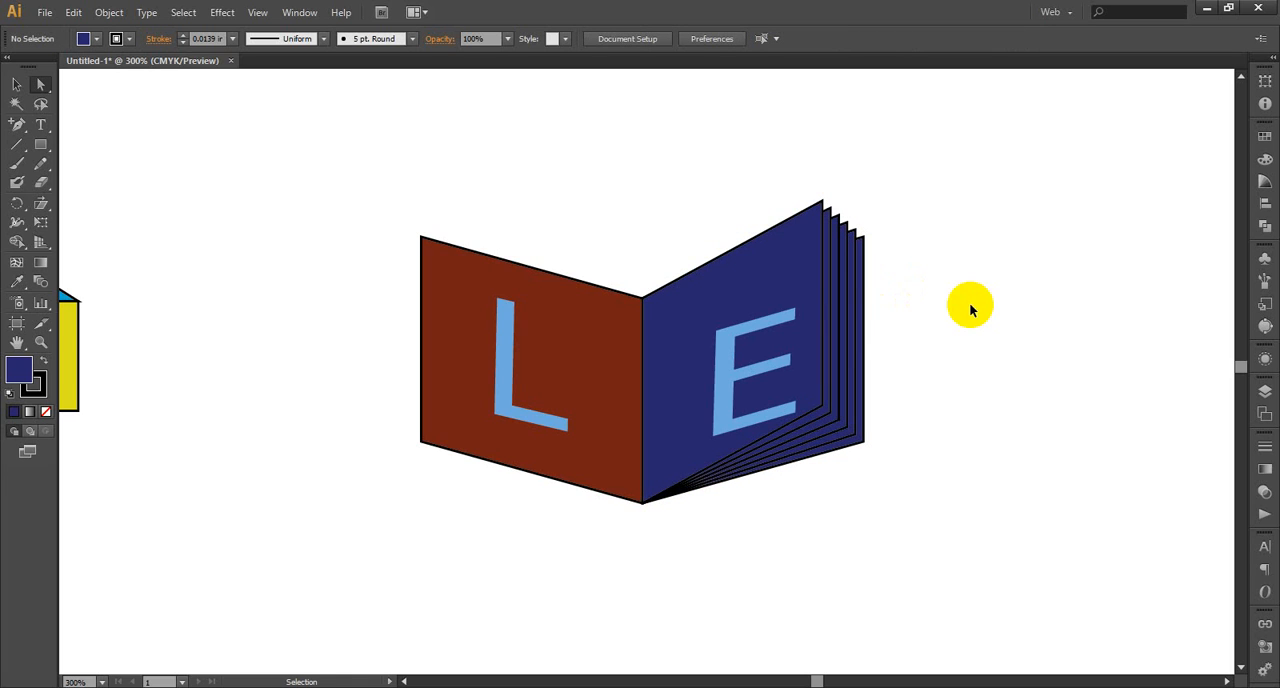
pyautogui.hotkey('ctrl', 'z')
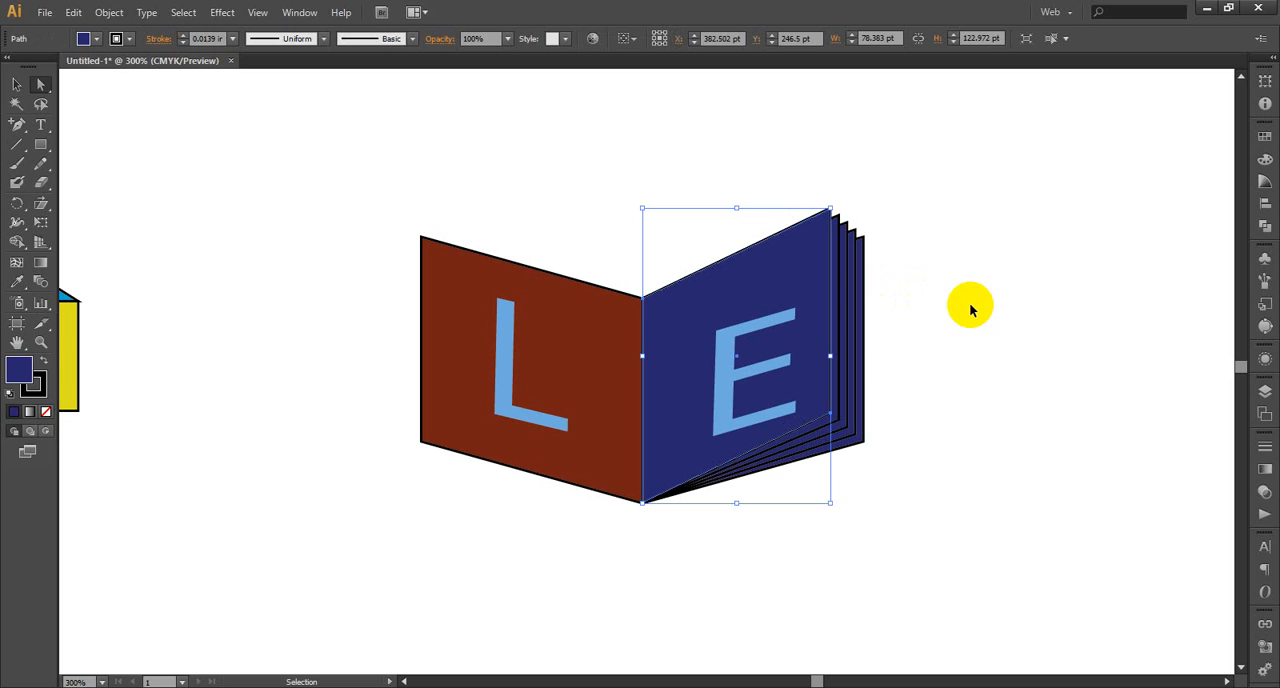
pyautogui.hotkey('ctrl', 'z')
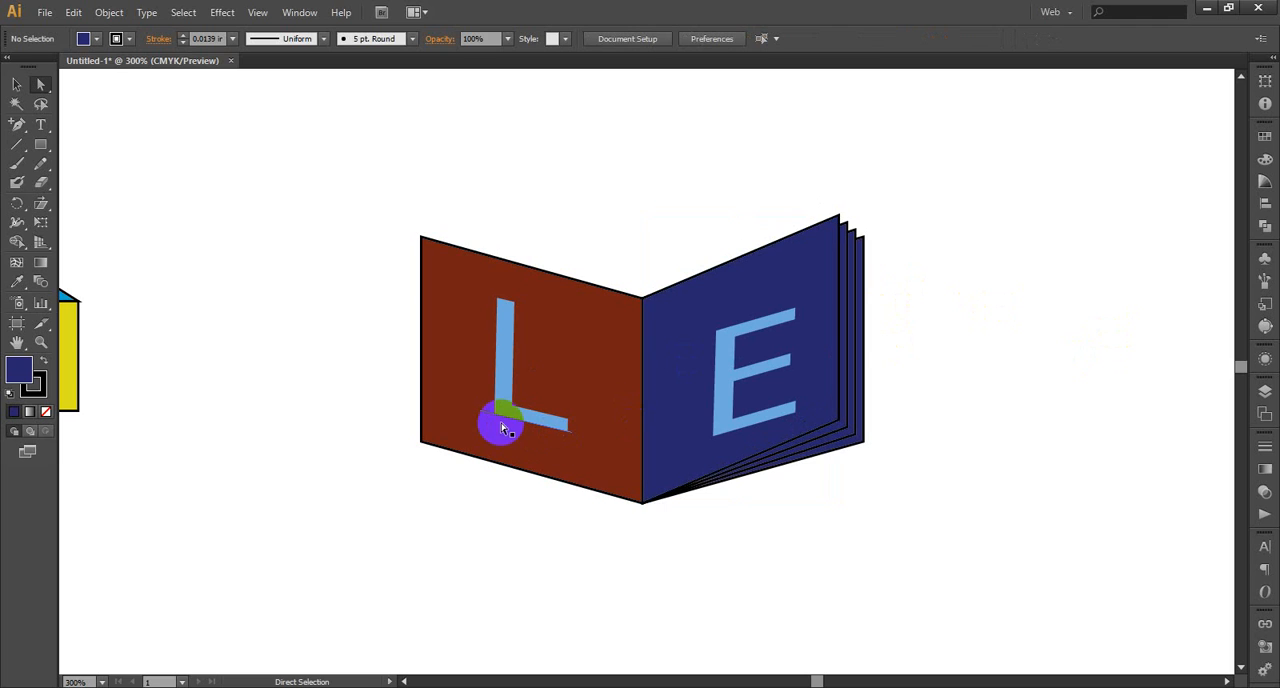
# Bring the original full-width navy panel in front of its narrower copies and select it
pyautogui.click(449, 431)
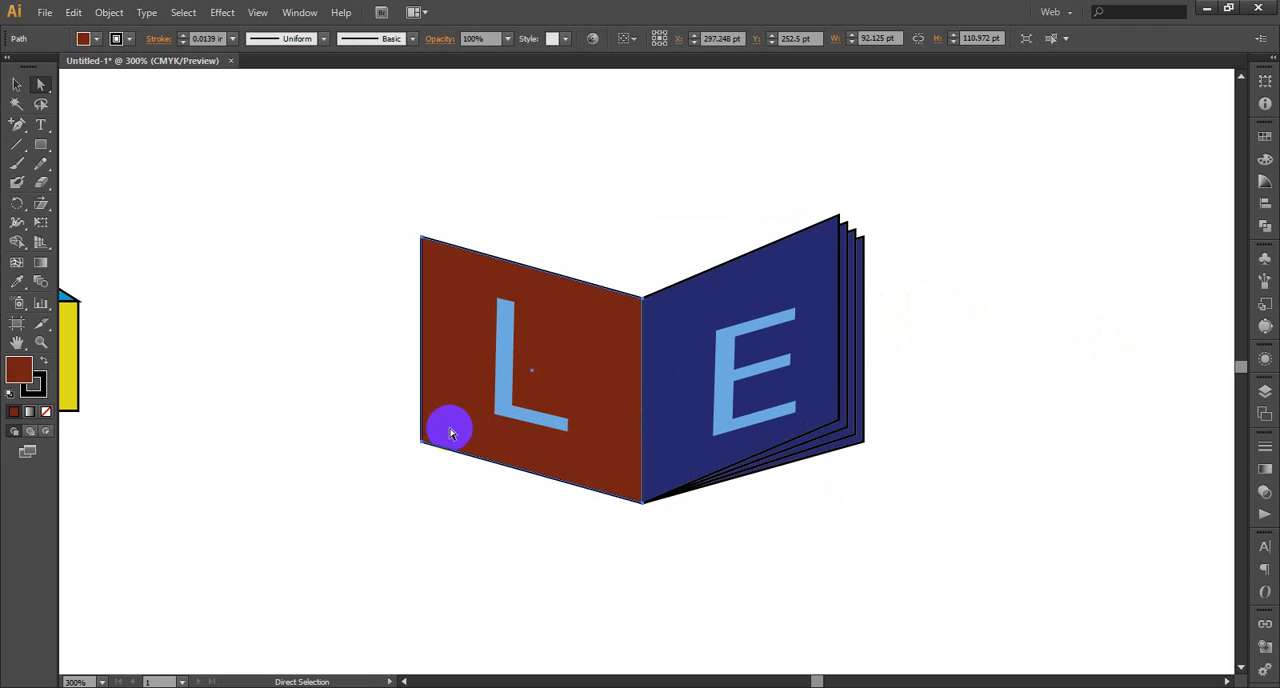
pyautogui.click(730, 349)
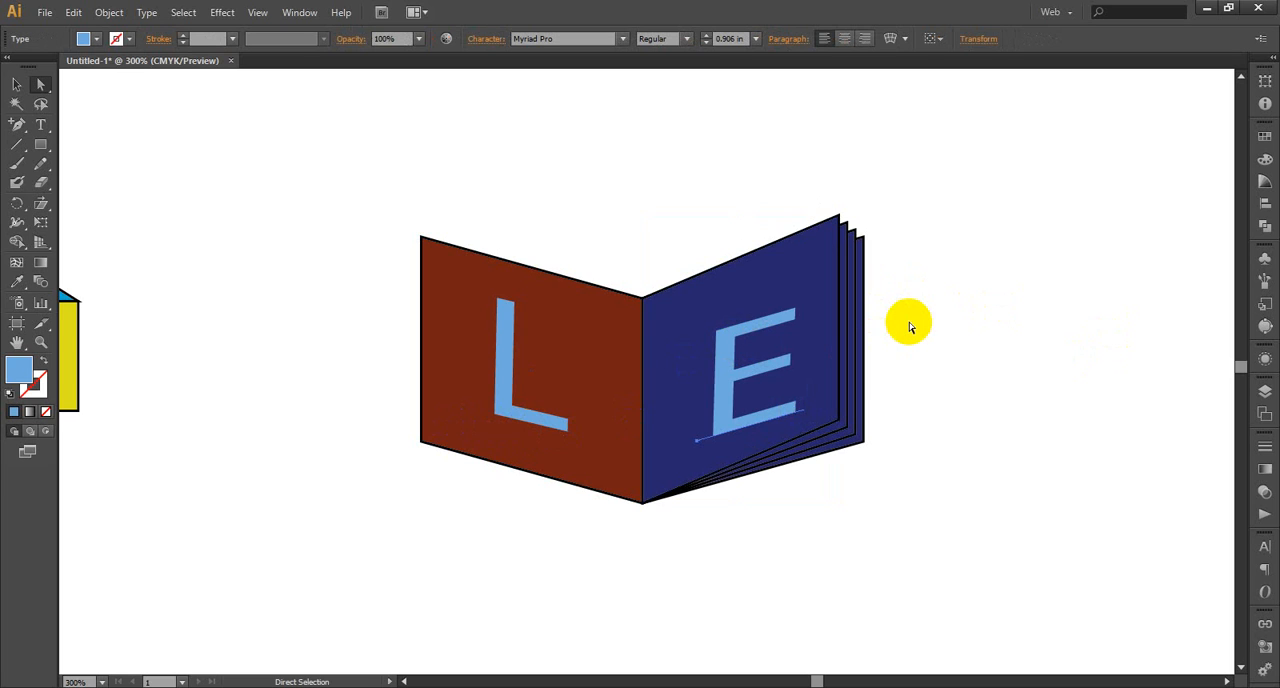
pyautogui.press('v')
pyautogui.hotkey('ctrl', 'z')
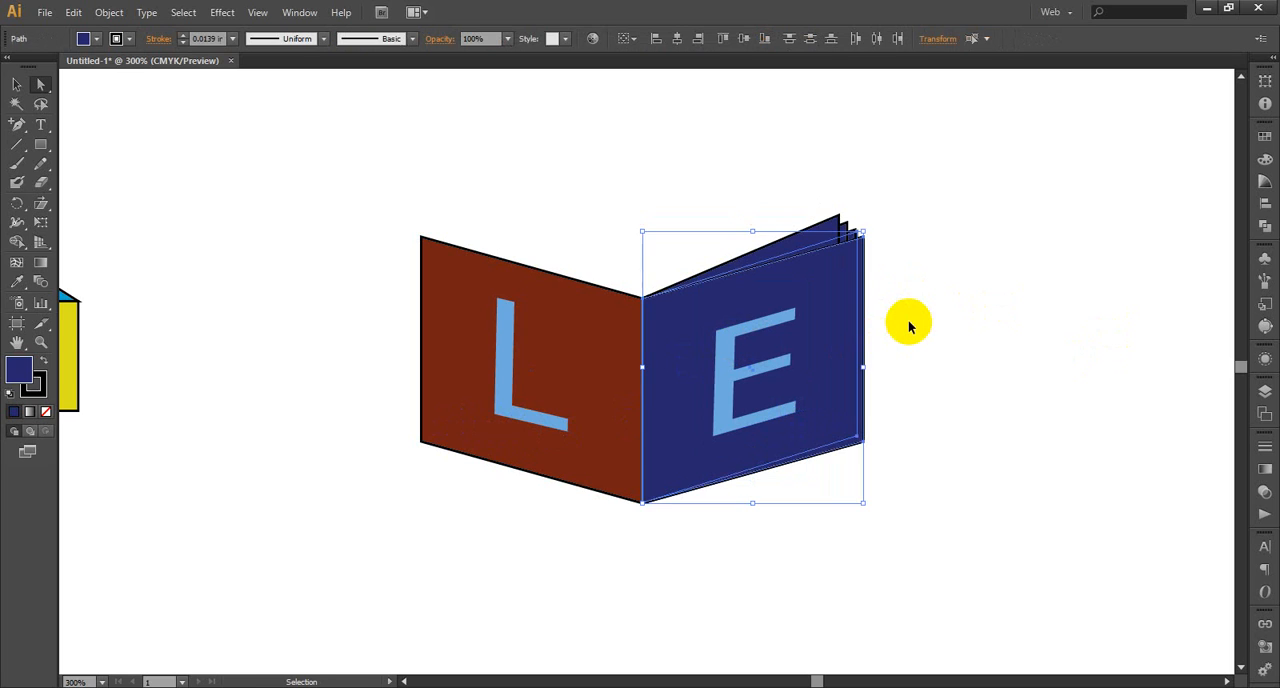
pyautogui.click(976, 335)
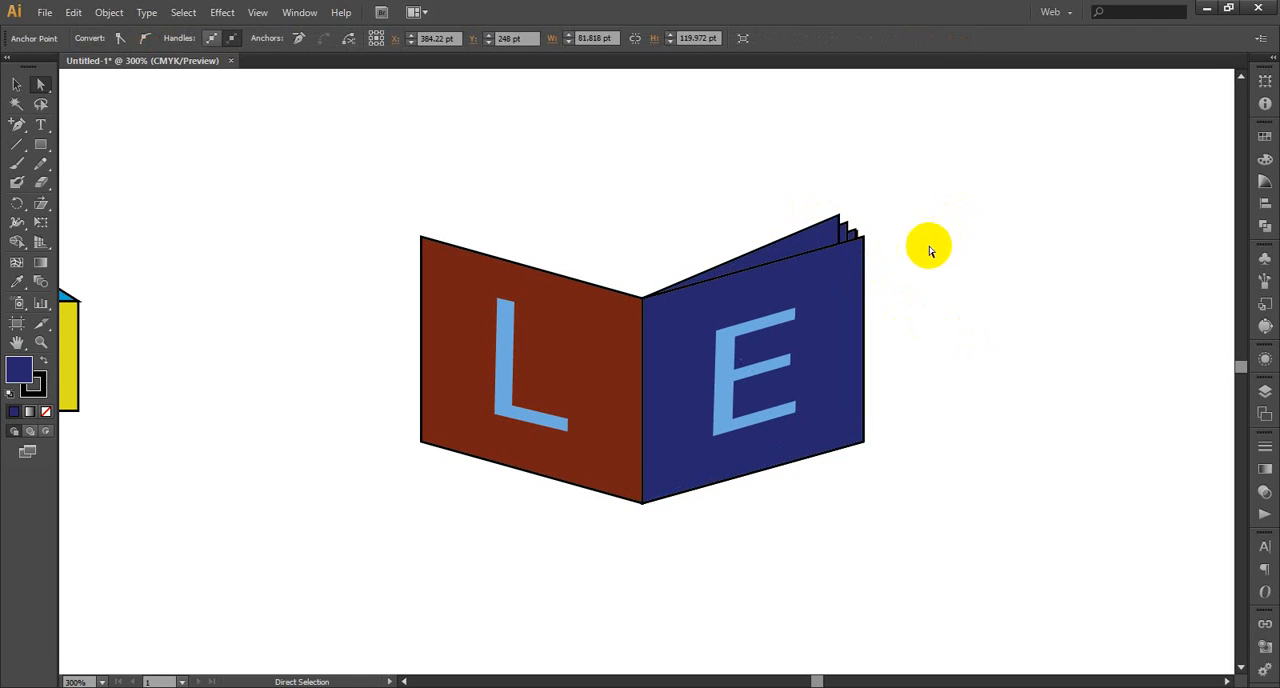
pyautogui.click(865, 279)
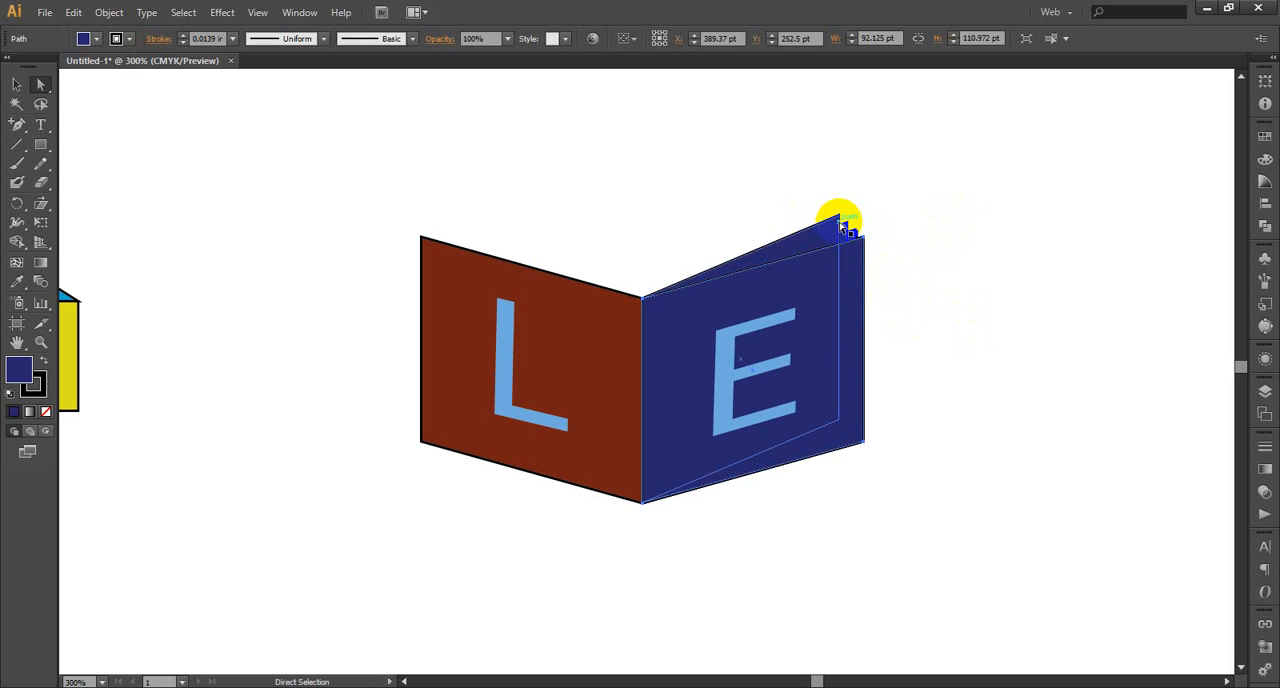
# Shift the outer corners of the narrowest navy panel copy slightly outward and down, placing the top corner at X 428.564 pt, Y 191.014 pt
pyautogui.click(900, 210)
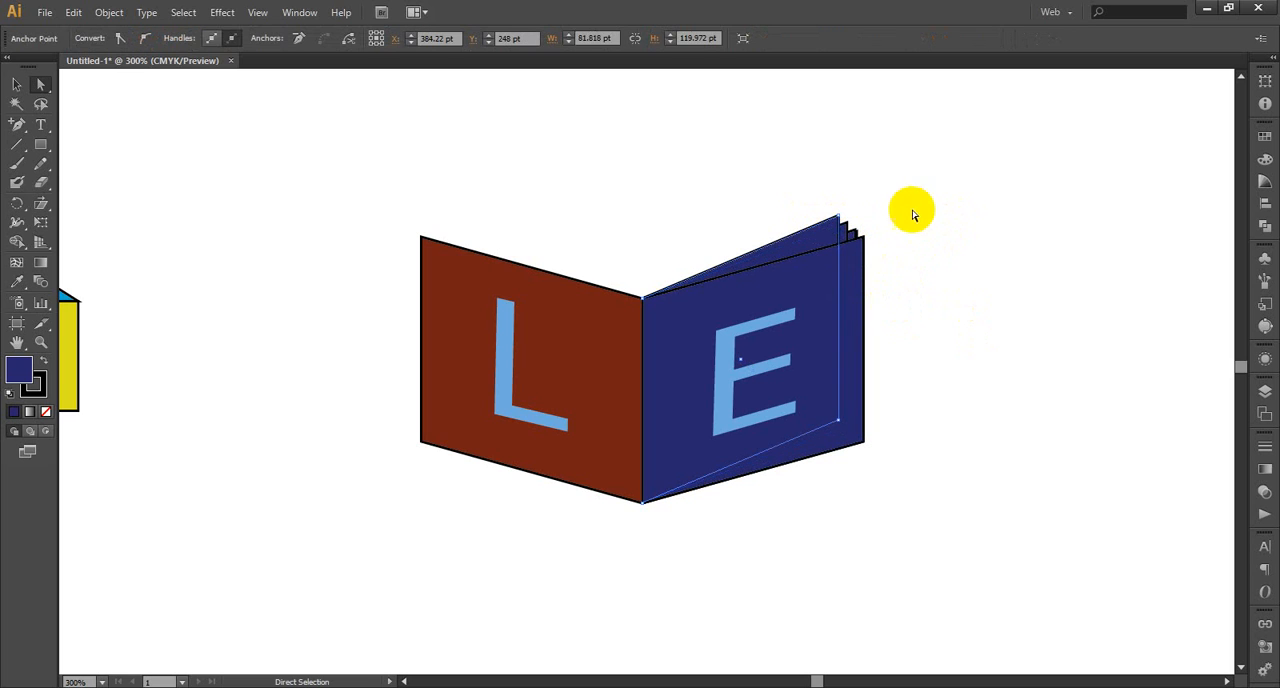
pyautogui.click(838, 219)
pyautogui.press('v')
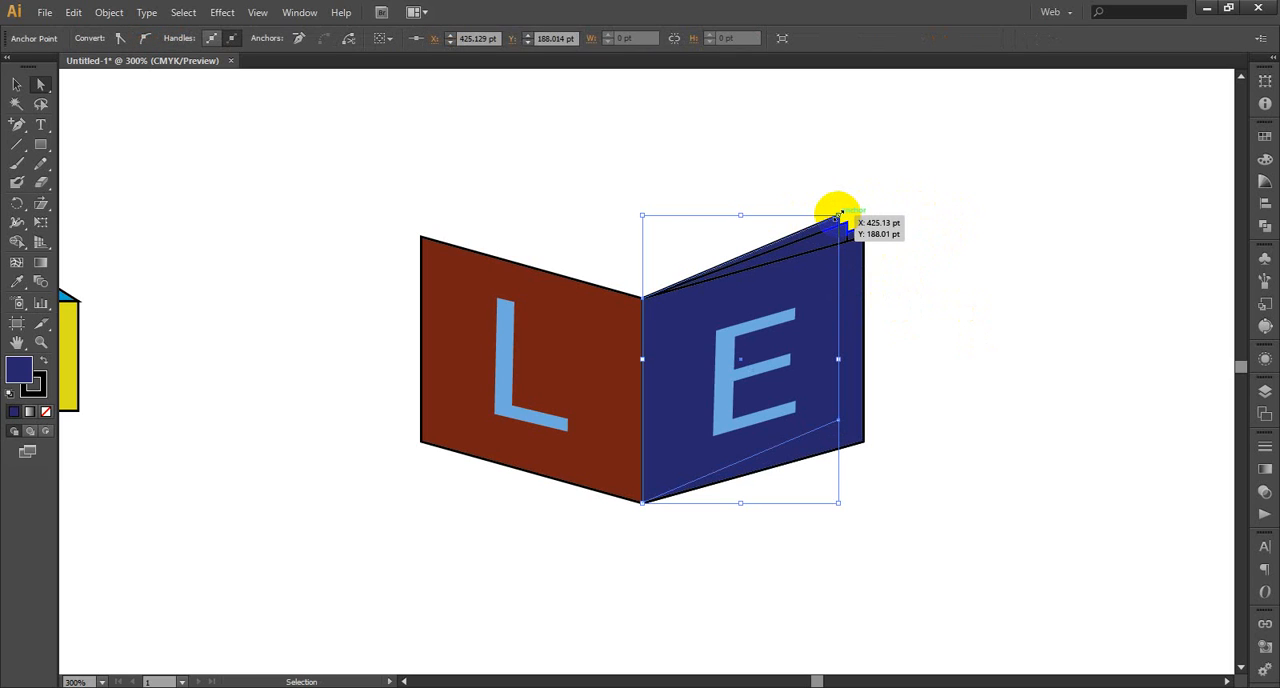
pyautogui.moveTo(841, 216)
pyautogui.mouseDown()
pyautogui.moveTo(877, 200)
pyautogui.moveTo(848, 229)
pyautogui.mouseUp()
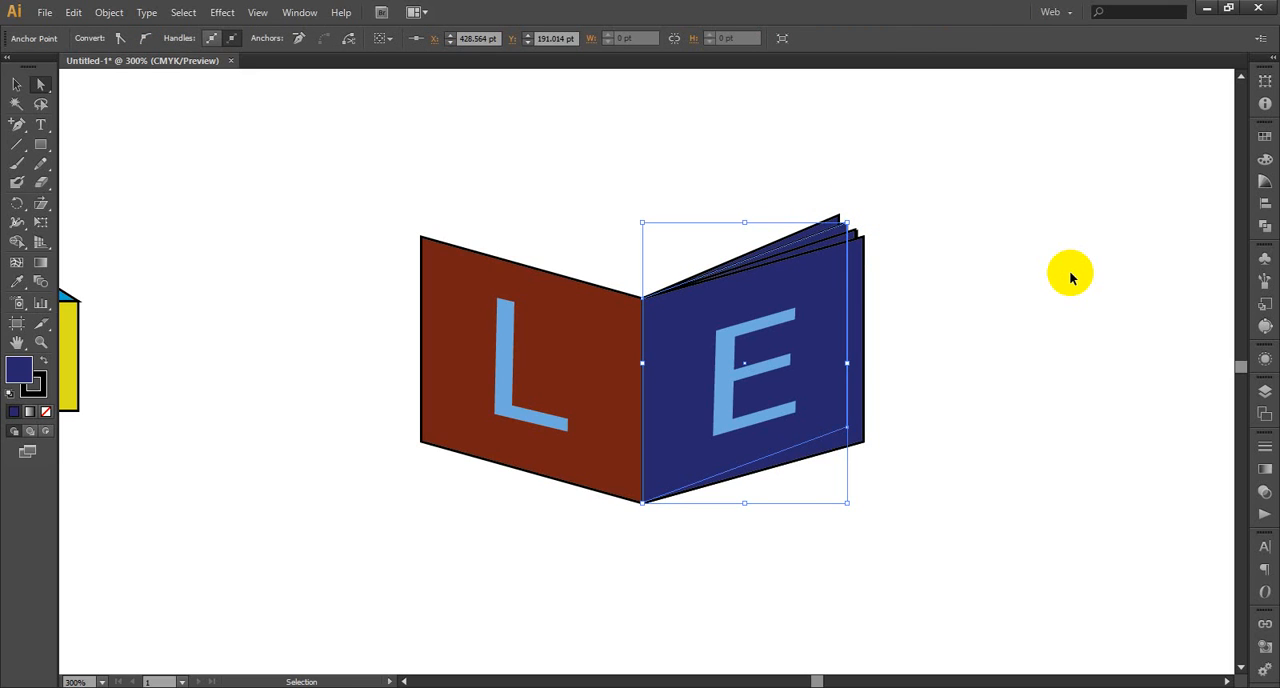
# Send the 88.689 pt wide navy panel copy, whose top corner nearly overlaps its neighbour's, backward behind the adjacent copies and deselect it
pyautogui.press('a')
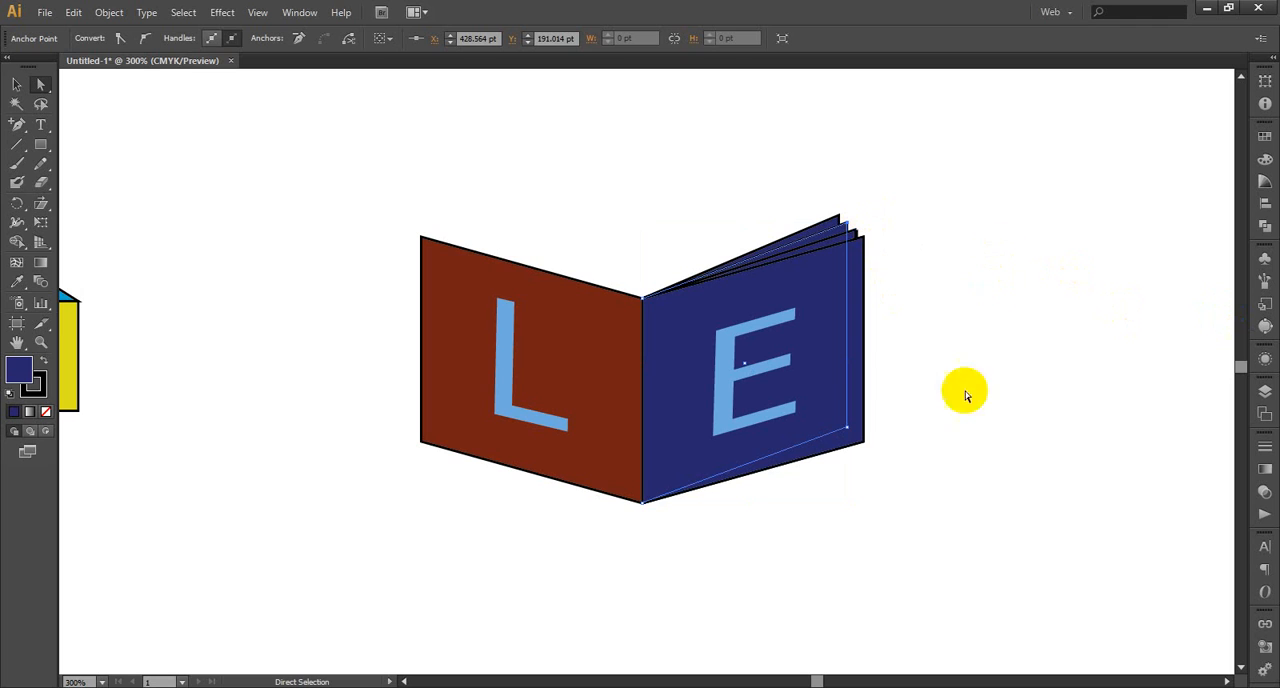
pyautogui.click(41, 341)
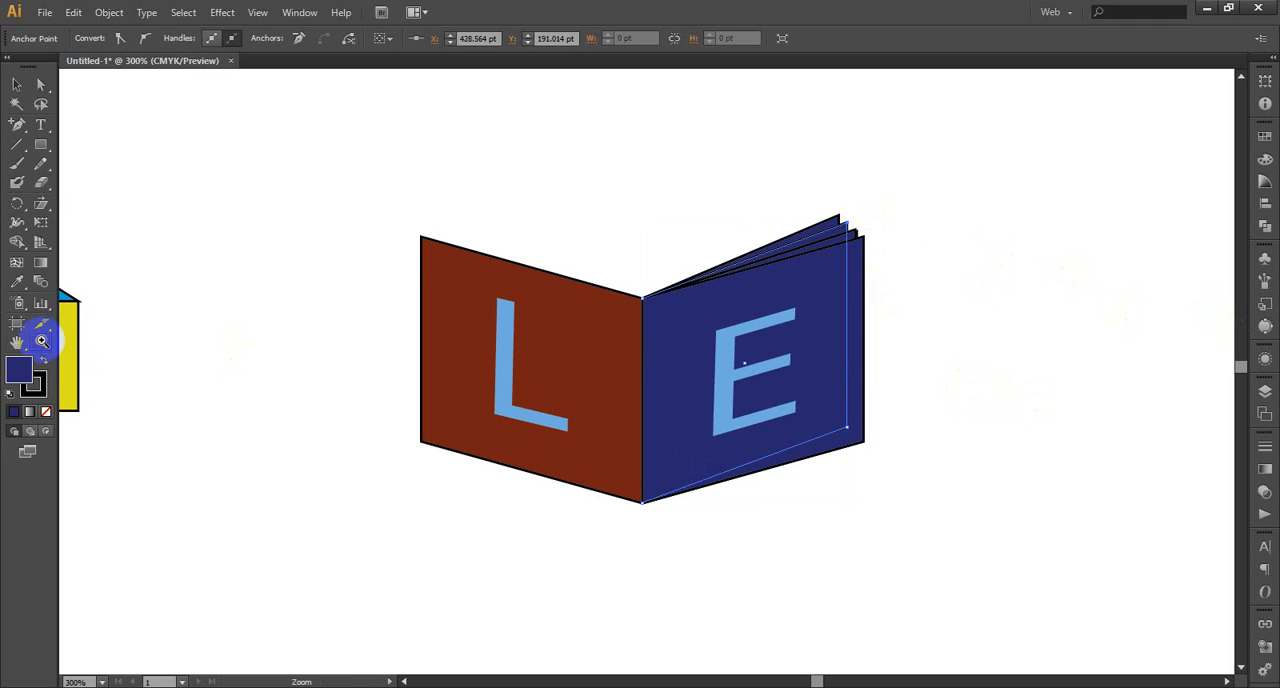
pyautogui.moveTo(909, 175); pyautogui.dragTo(783, 325)
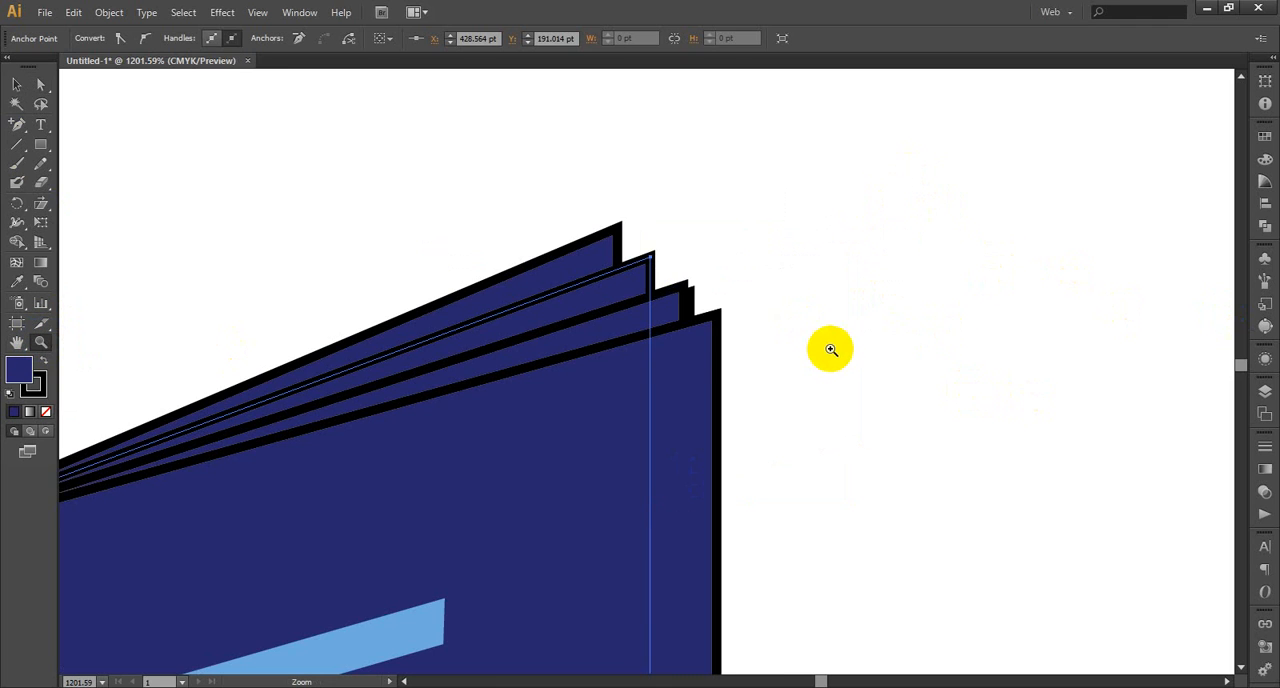
pyautogui.click(18, 86)
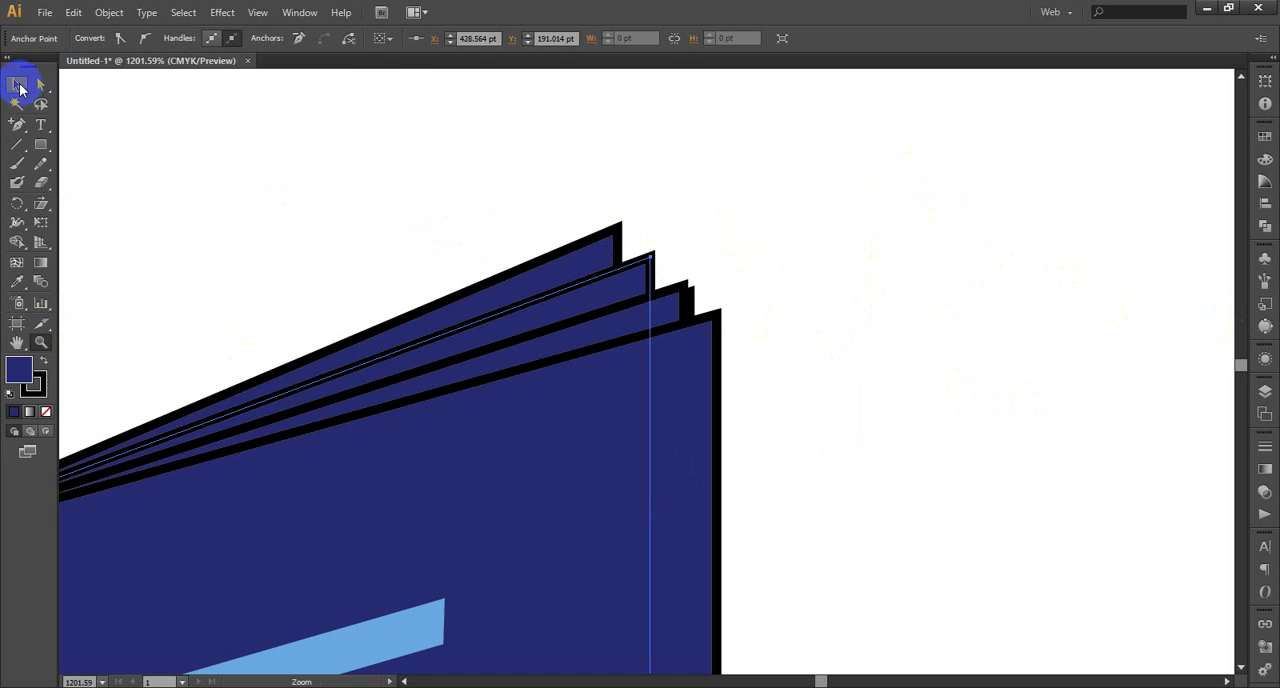
pyautogui.click(748, 272)
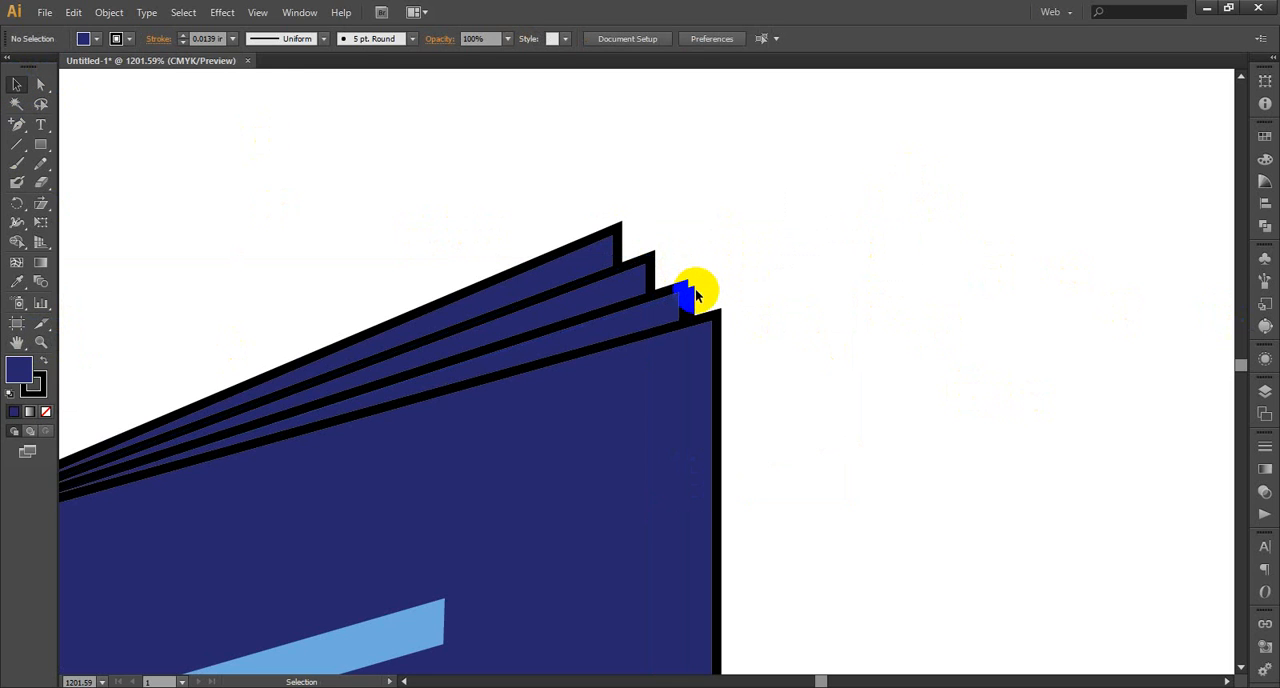
pyautogui.click(693, 290)
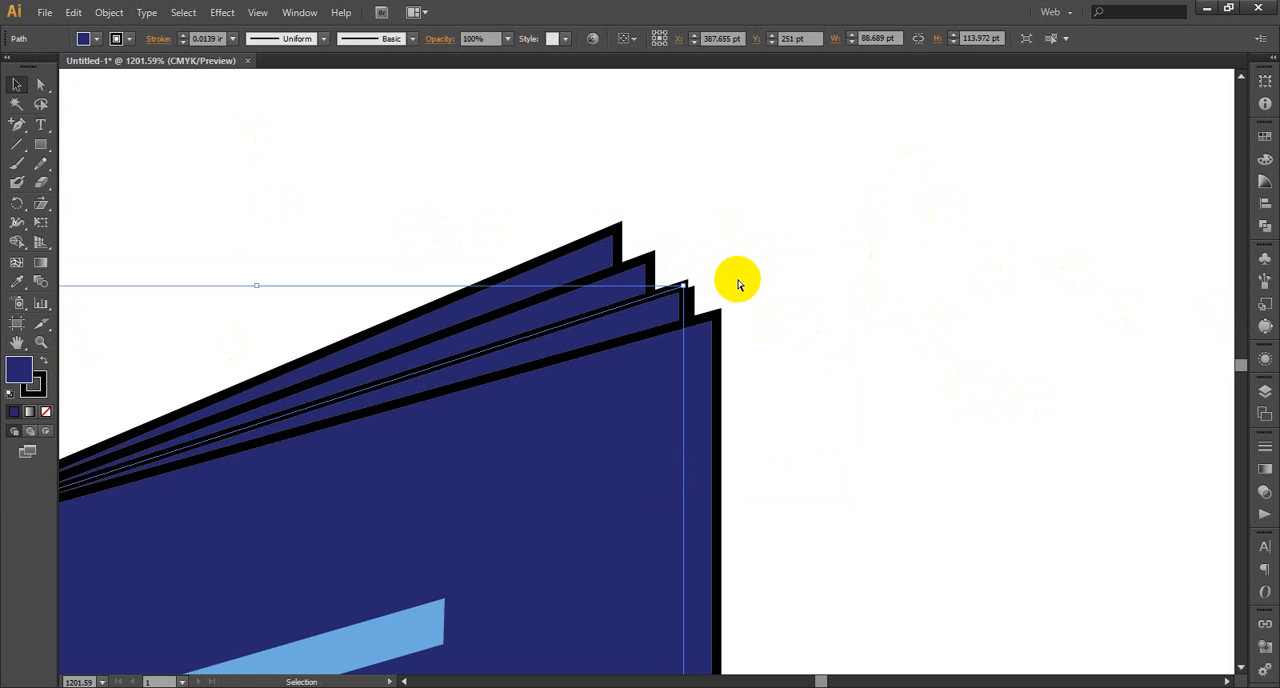
pyautogui.press('a')
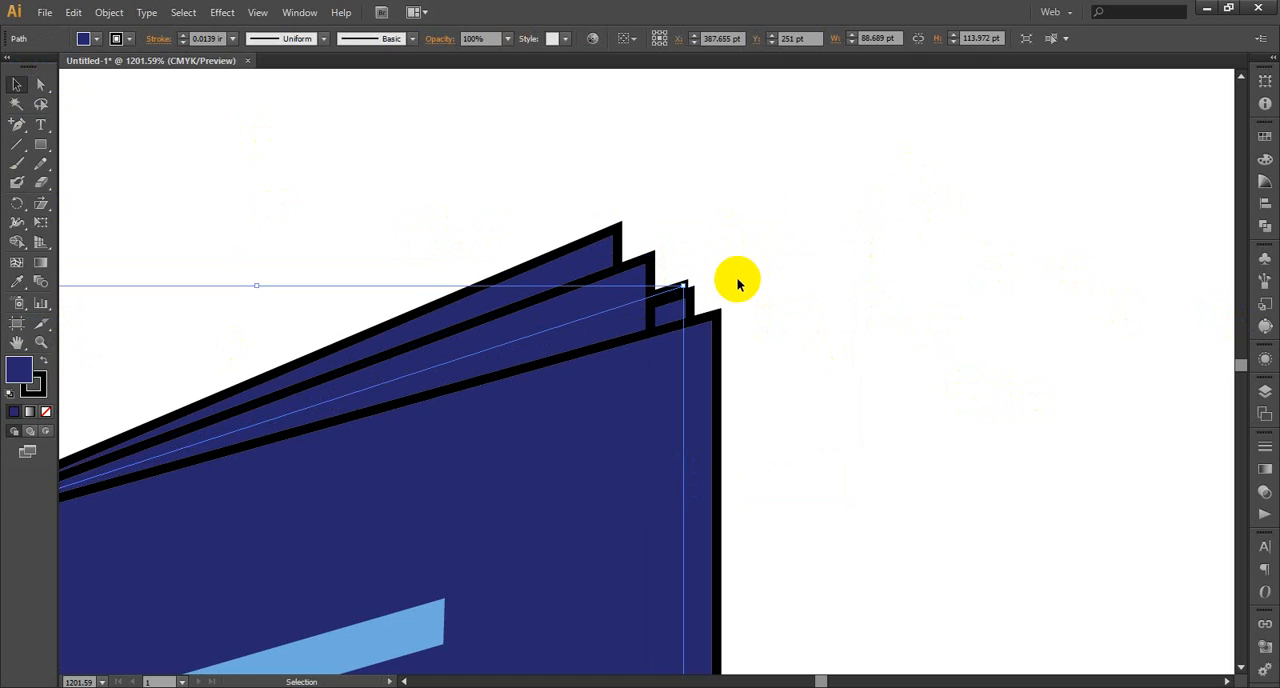
pyautogui.press('v')
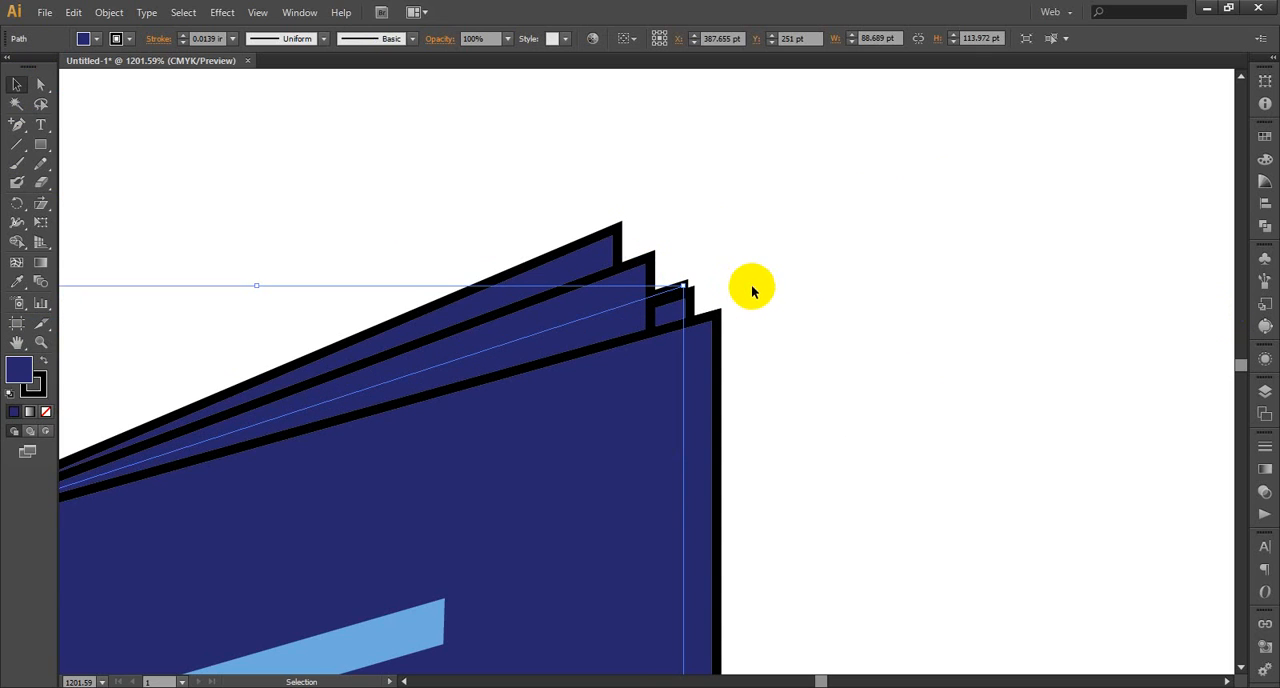
pyautogui.click(846, 320)
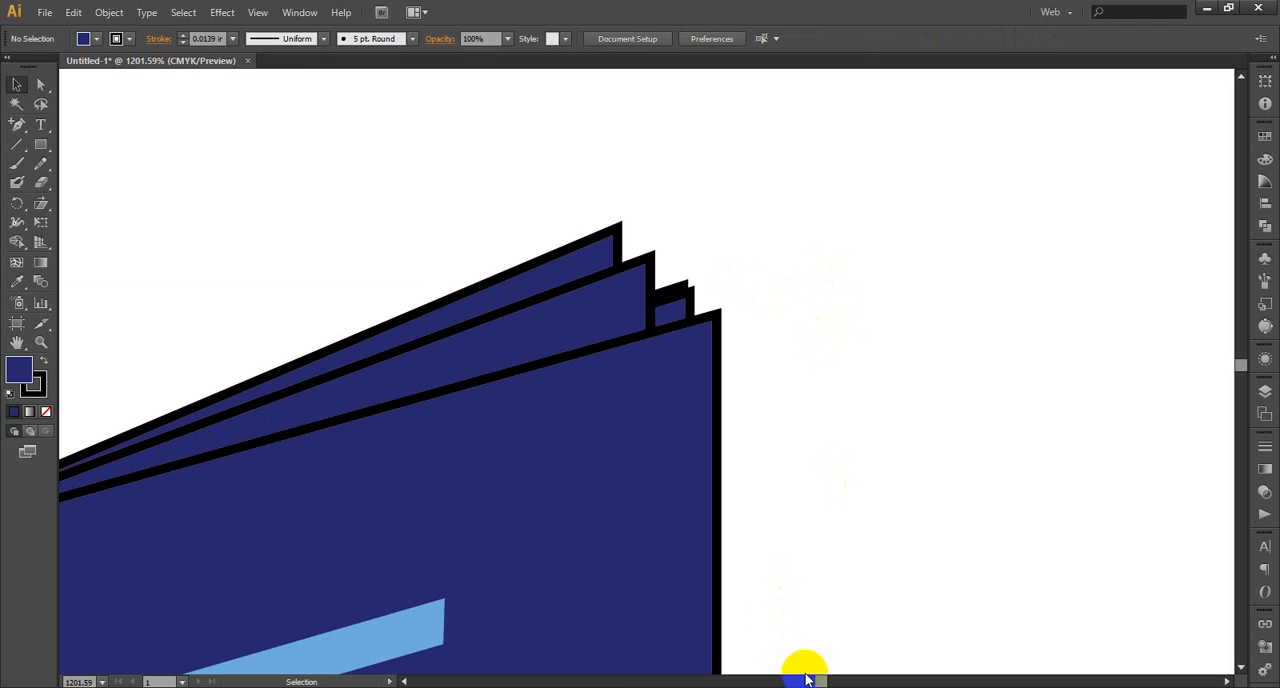
pyautogui.hotkey('ctrl', '-')
pyautogui.hotkey('ctrl', '-')
pyautogui.hotkey('ctrl', '-')
pyautogui.hotkey('ctrl', '-')
pyautogui.hotkey('ctrl', '-')
pyautogui.hotkey('ctrl', '-')
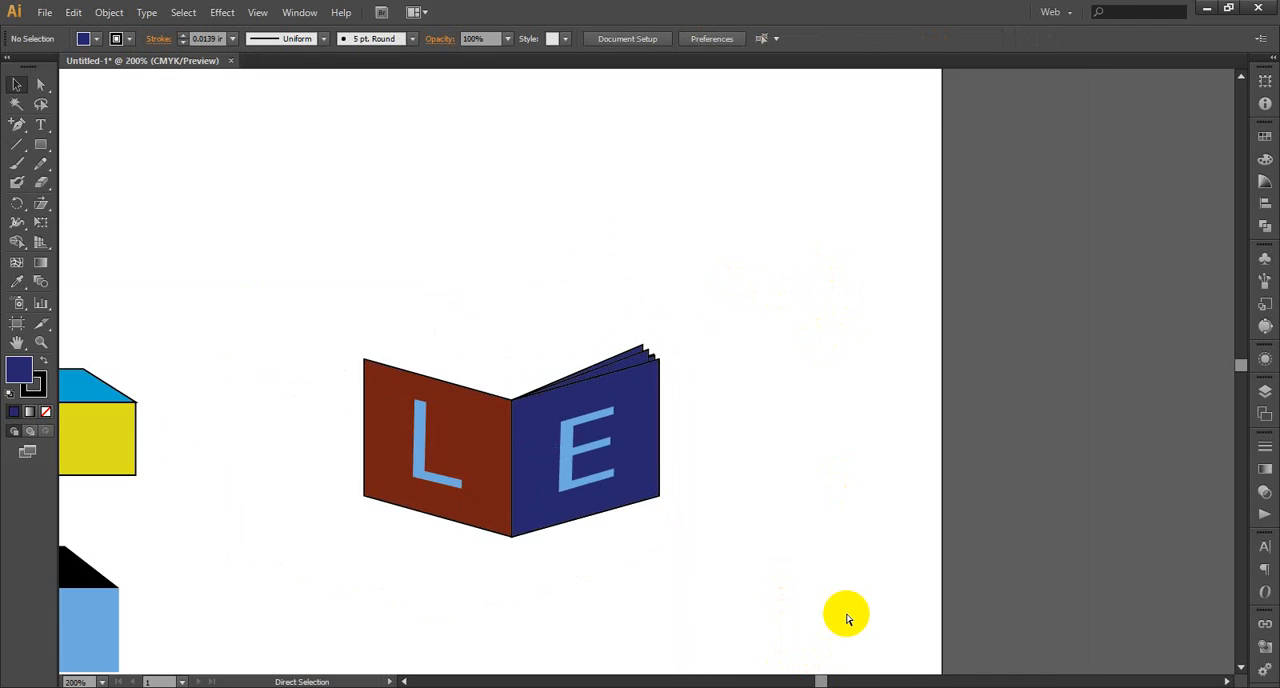
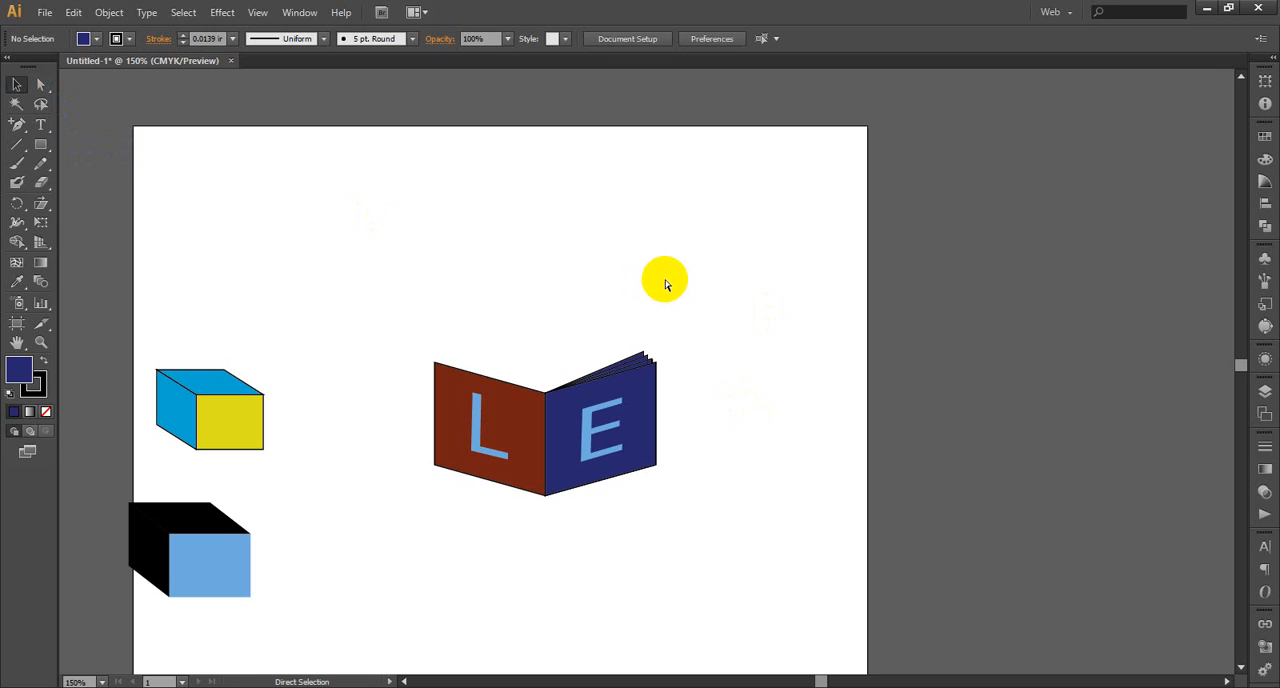
# Delete all the narrower fanned copies behind the book's full-width navy panel
pyautogui.moveTo(700, 330); pyautogui.dragTo(588, 554)
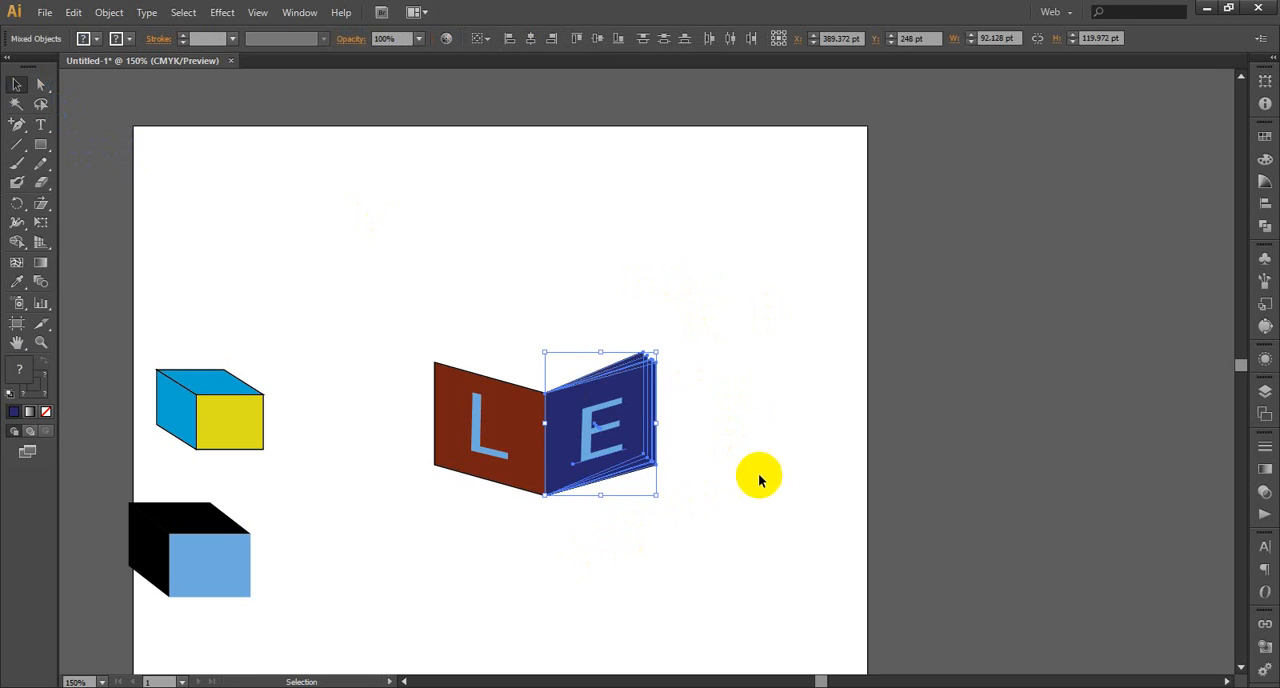
pyautogui.click(758, 480)
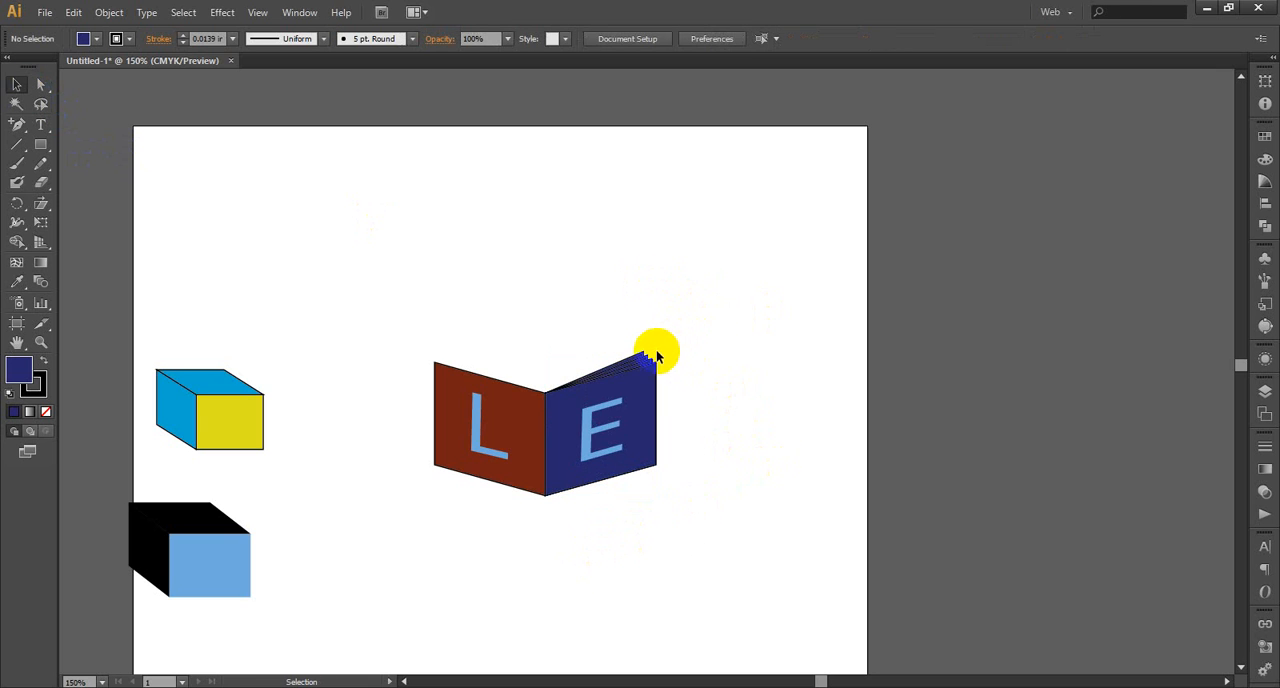
pyautogui.moveTo(656, 356); pyautogui.dragTo(656, 362)
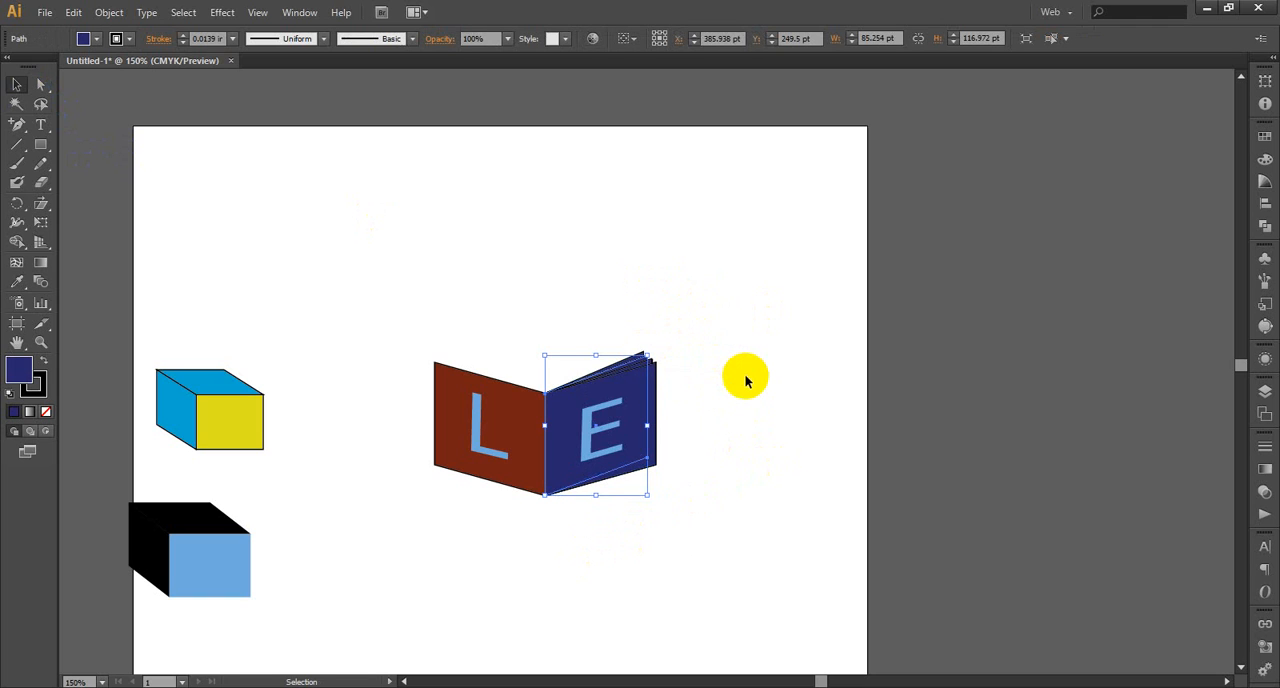
pyautogui.hotkey('ctrl', '=')
pyautogui.hotkey('ctrl', '=')
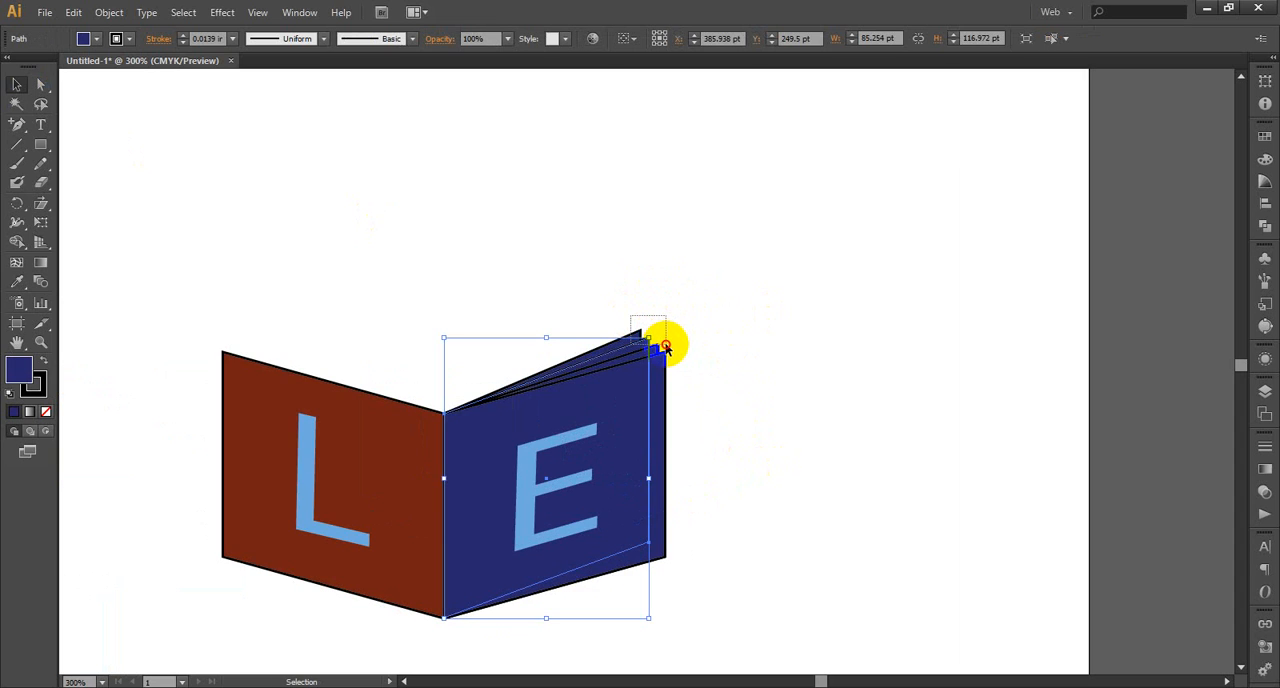
pyautogui.keyDown('shift'); pyautogui.click(664, 339); pyautogui.keyUp('shift')
pyautogui.click(711, 344)
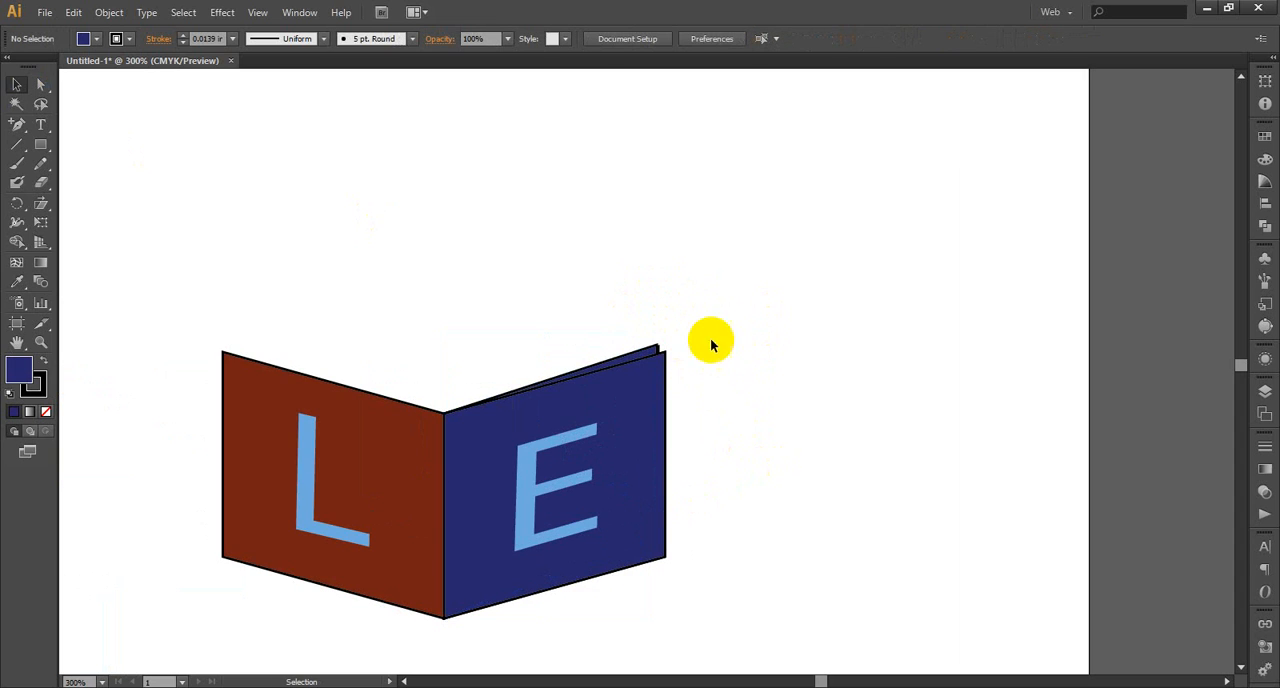
pyautogui.click(651, 348)
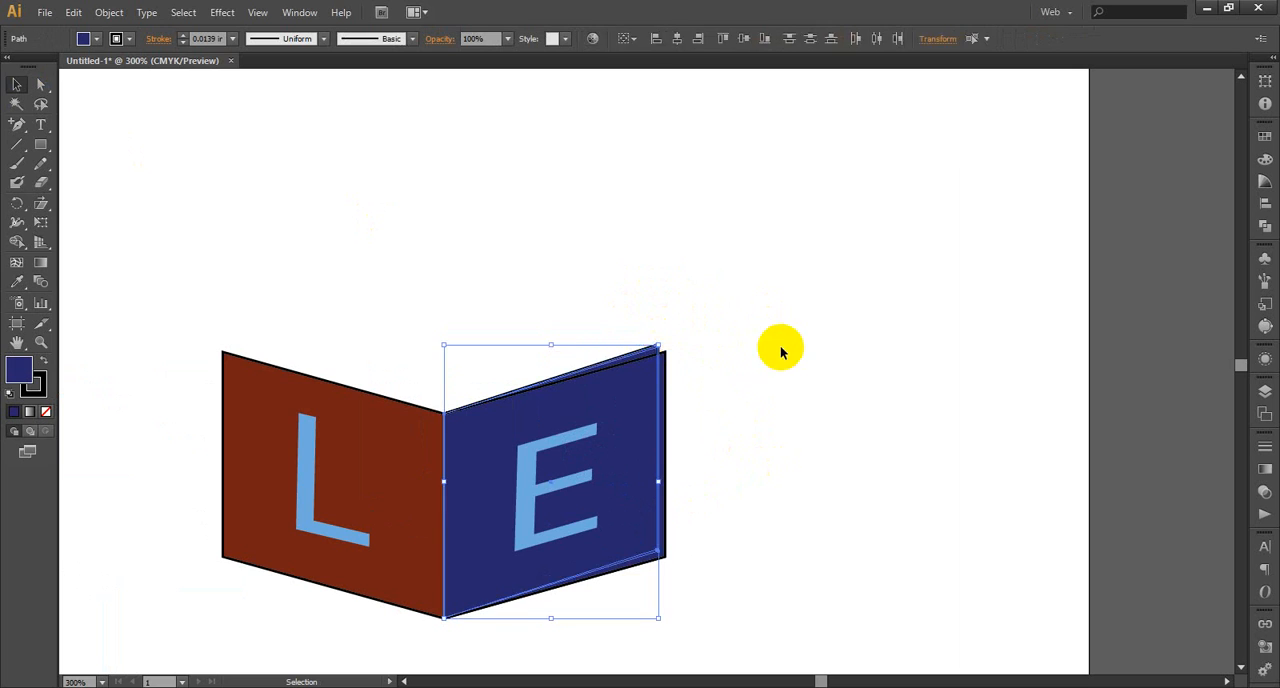
pyautogui.press('Delete')
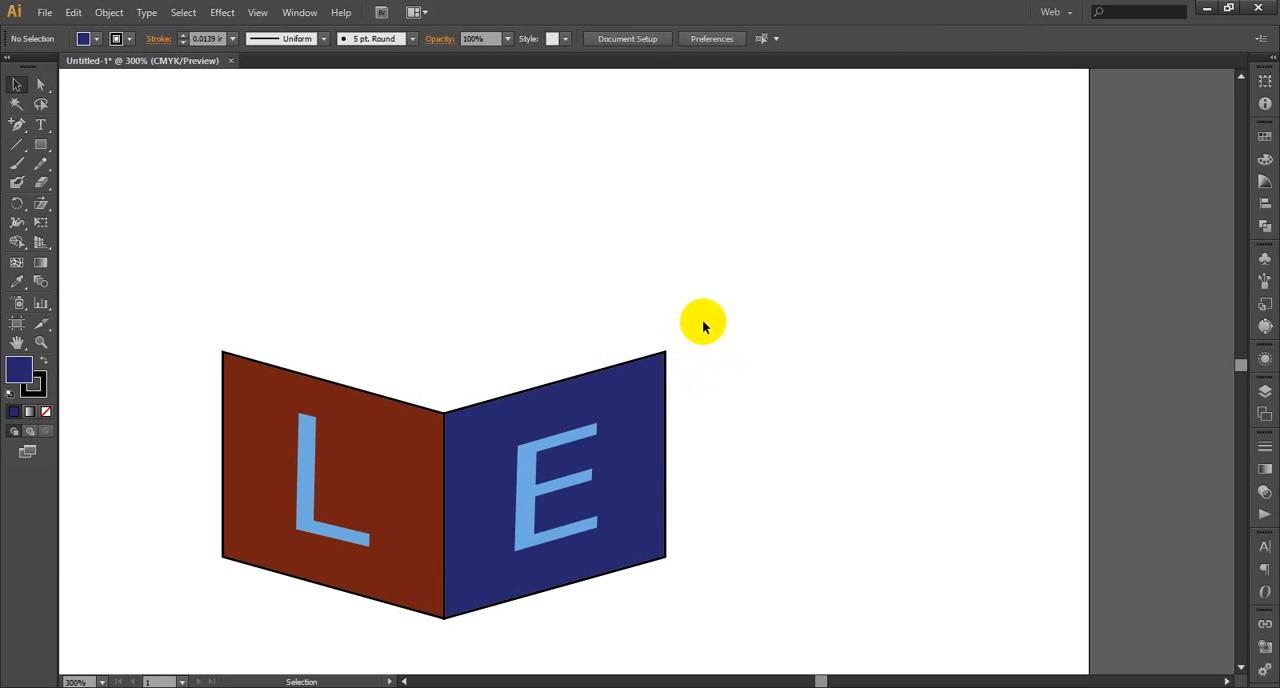
# Delete the letters E and L from the navy and brown book panels
pyautogui.moveTo(702, 325); pyautogui.dragTo(576, 638)
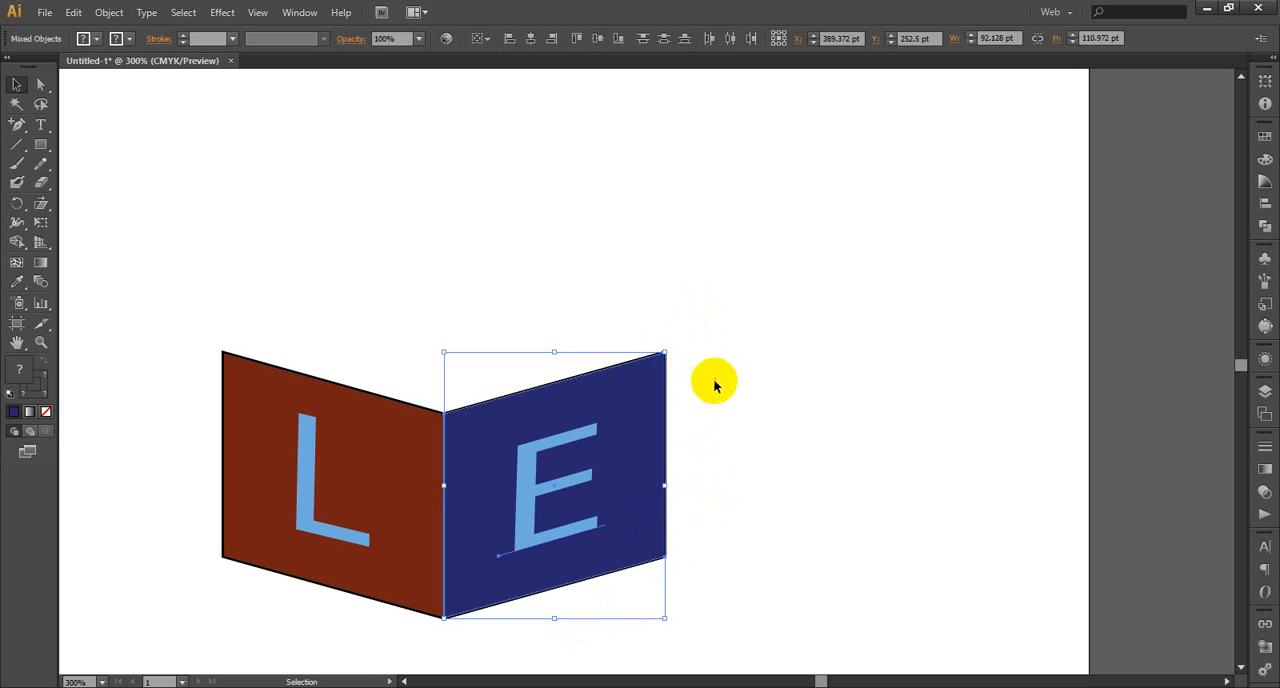
pyautogui.moveTo(666, 354); pyautogui.dragTo(517, 586)
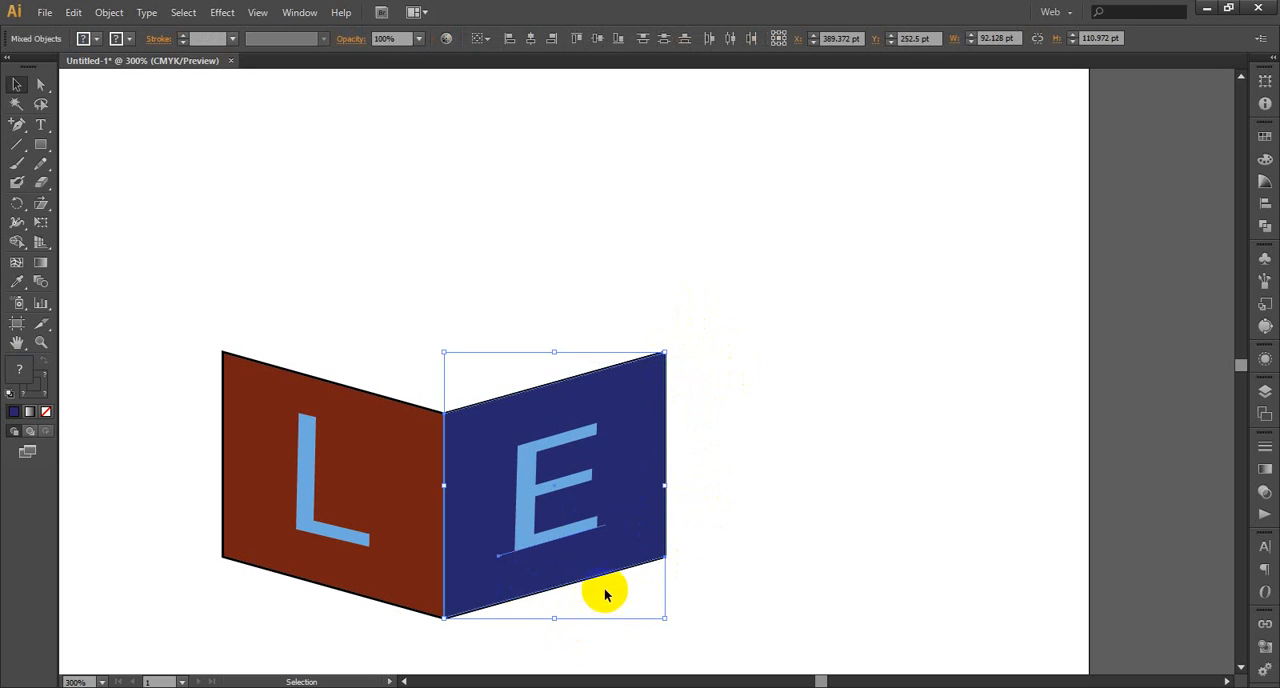
pyautogui.click(698, 475)
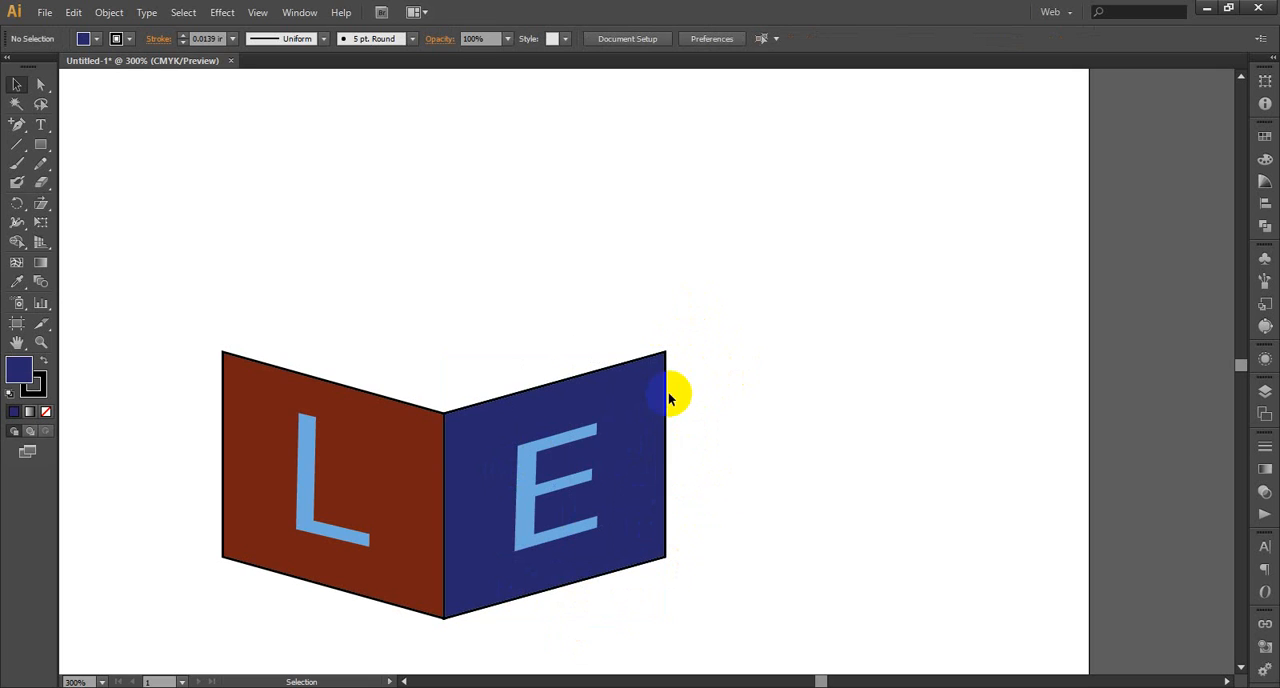
pyautogui.click(526, 456)
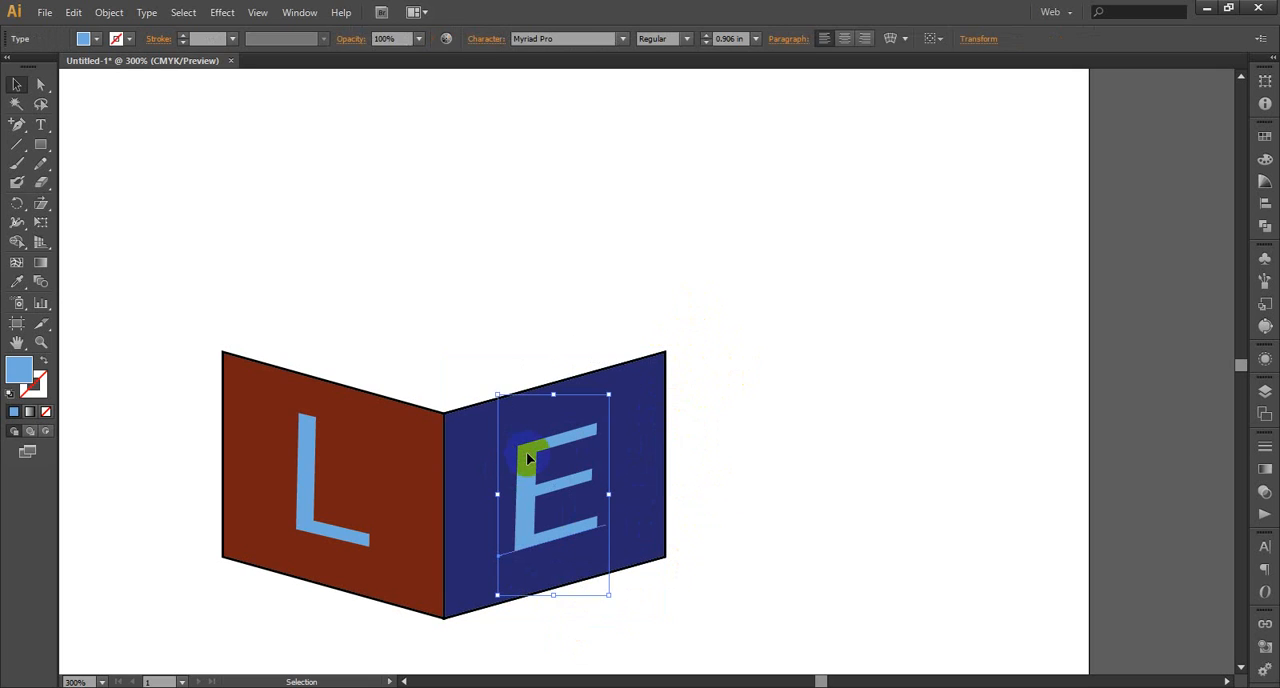
pyautogui.press('a')
pyautogui.press('Delete')
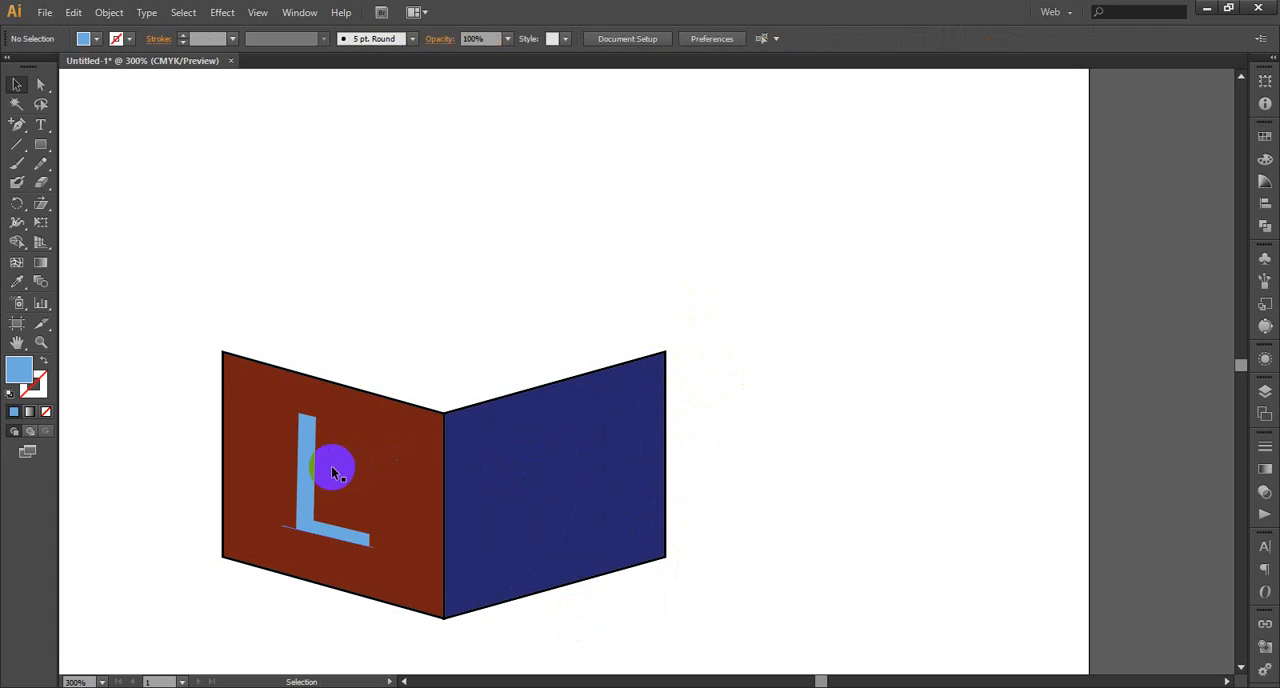
pyautogui.click(306, 464)
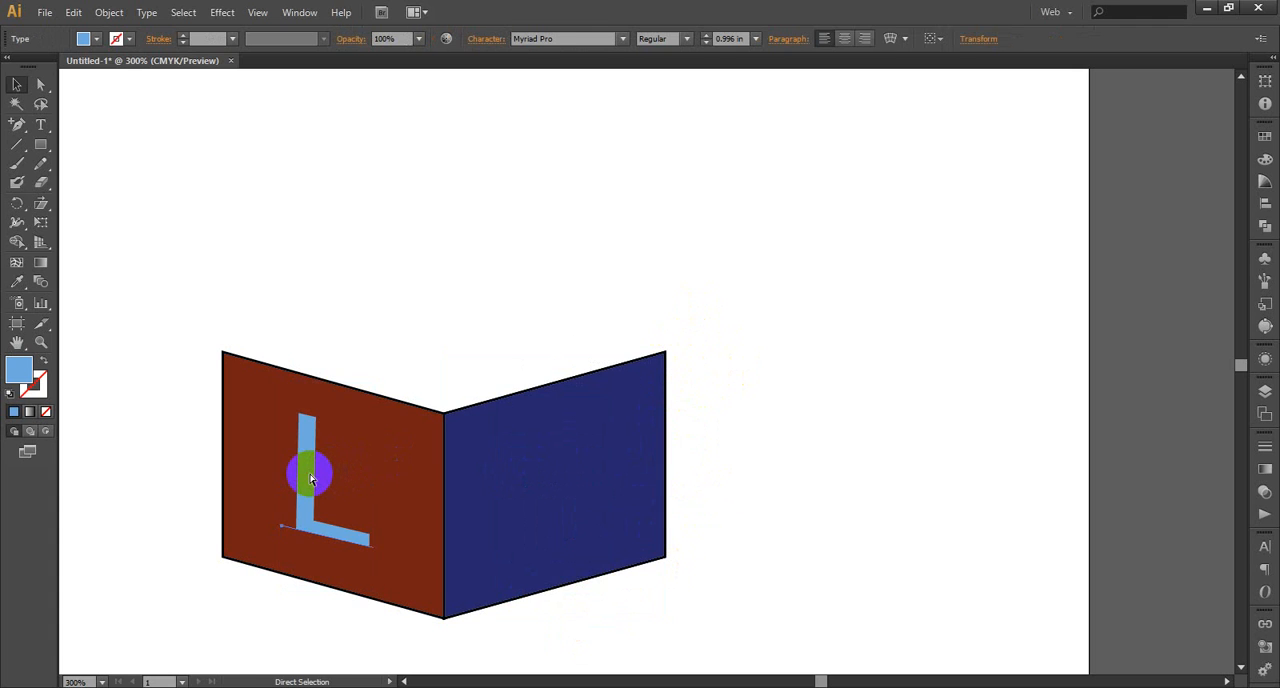
pyautogui.press('Delete')
pyautogui.scroll(-1, 717, 401)
pyautogui.press('v')
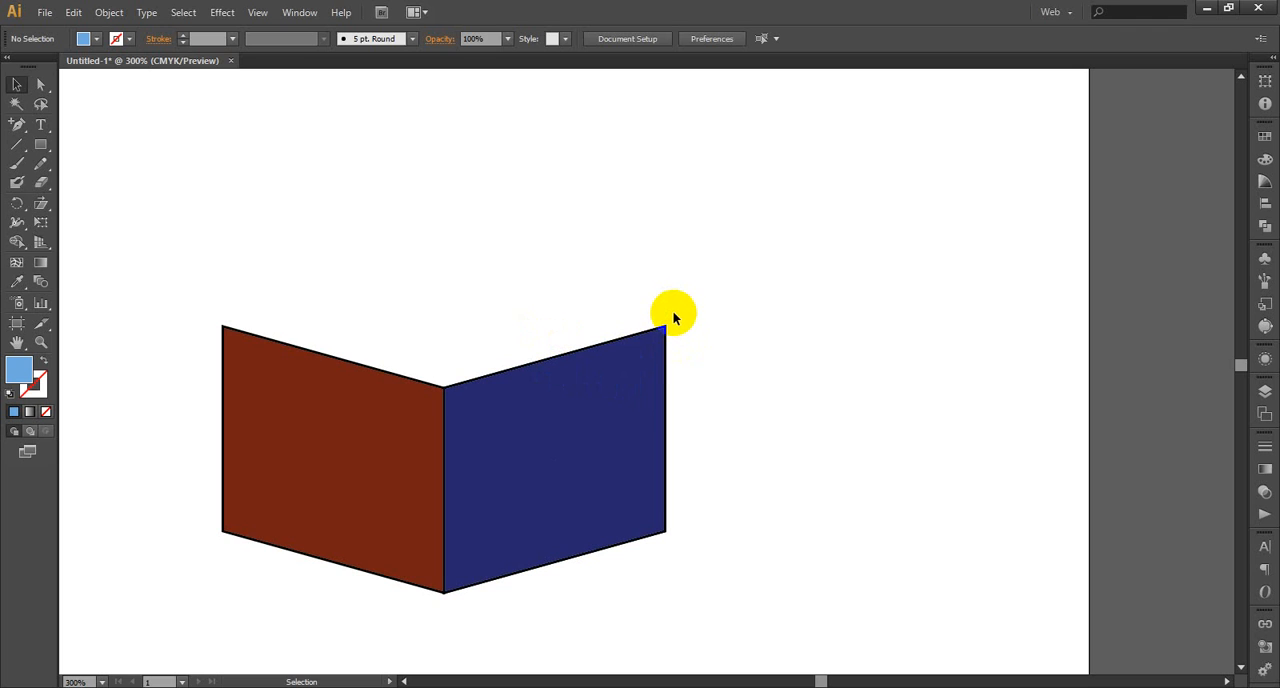
# Shift the navy panel's outer edge inward and slightly up, making the panel about 77.4 pt wide and 114.3 pt high
pyautogui.moveTo(673, 312); pyautogui.dragTo(643, 592)
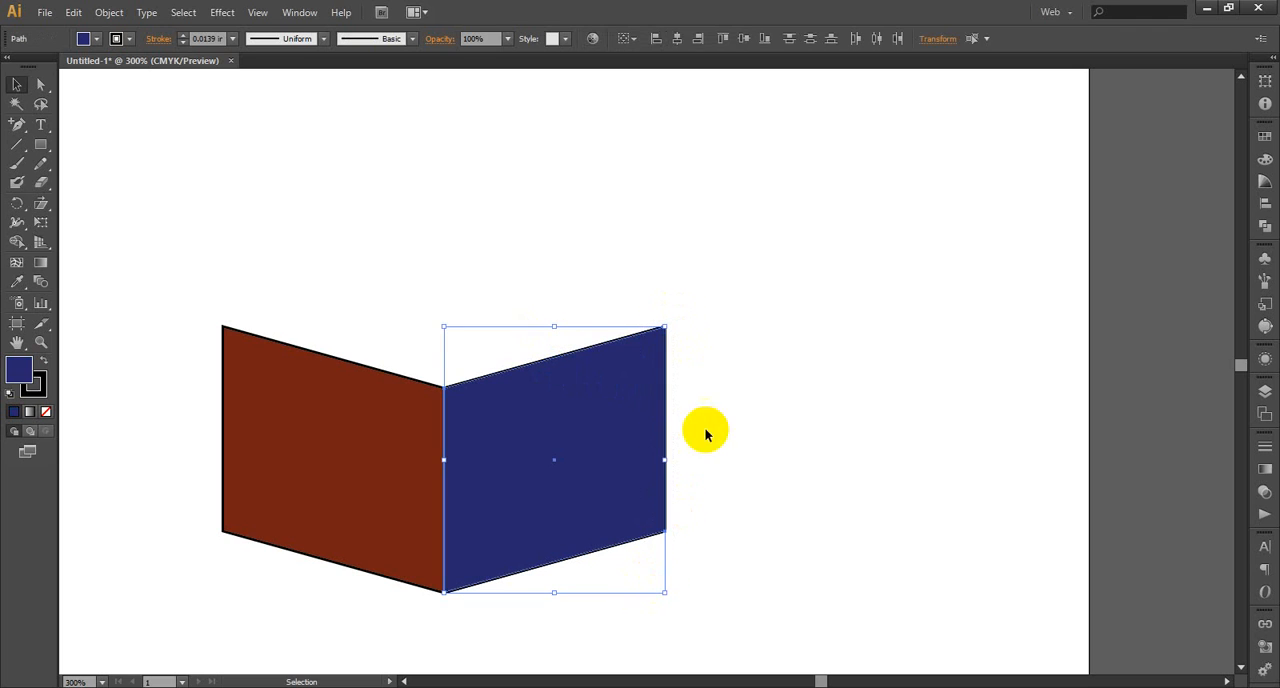
pyautogui.moveTo(366, 363); pyautogui.dragTo(266, 340)
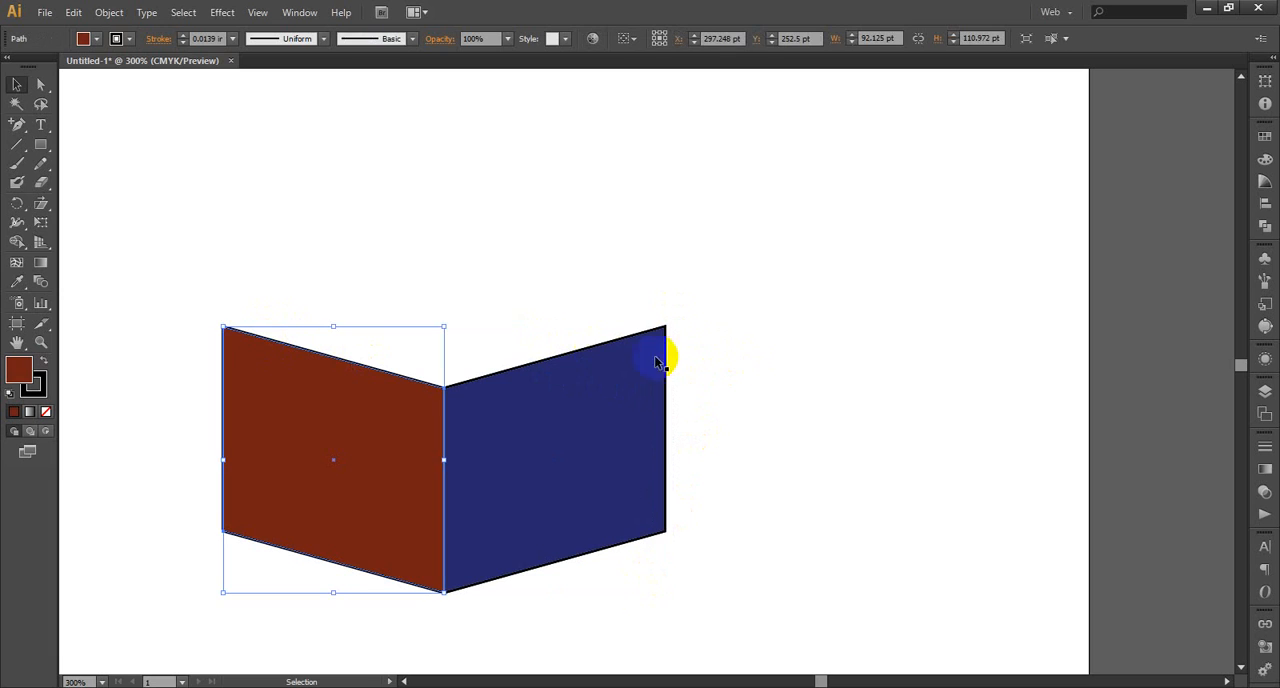
pyautogui.moveTo(678, 292); pyautogui.dragTo(616, 592)
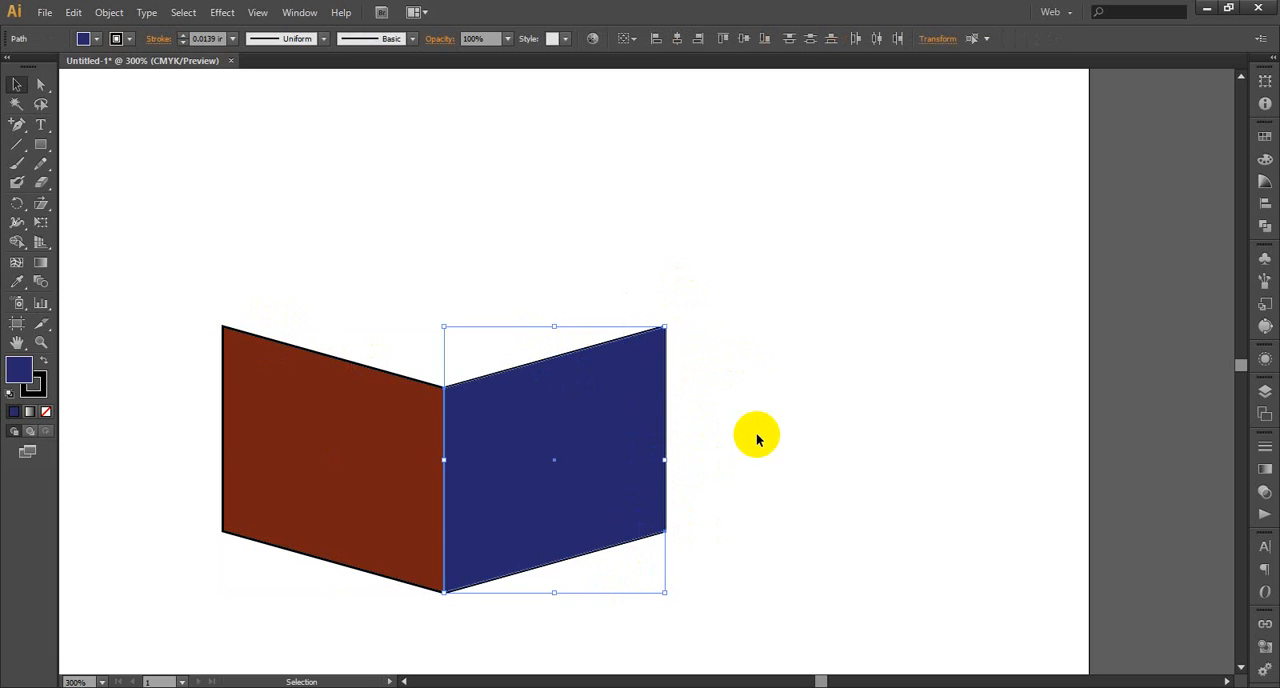
pyautogui.click(757, 440)
pyautogui.click(41, 84)
pyautogui.moveTo(689, 247); pyautogui.dragTo(646, 566)
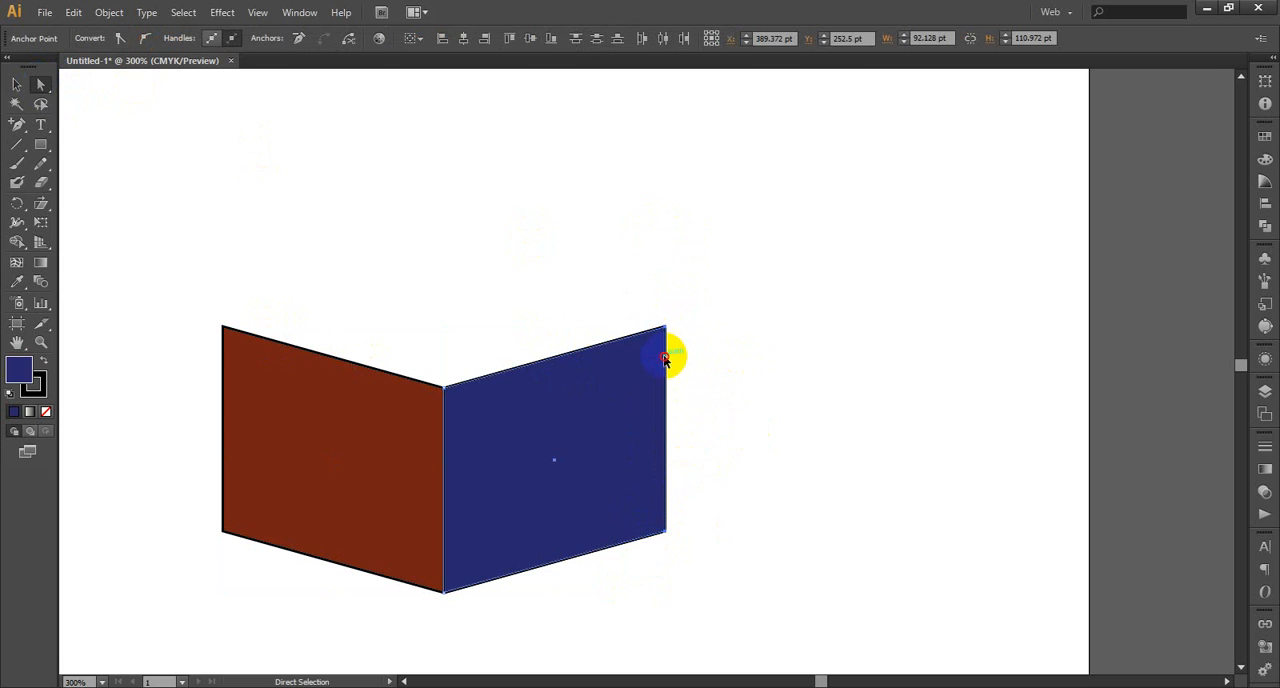
pyautogui.moveTo(665, 358); pyautogui.dragTo(630, 349)
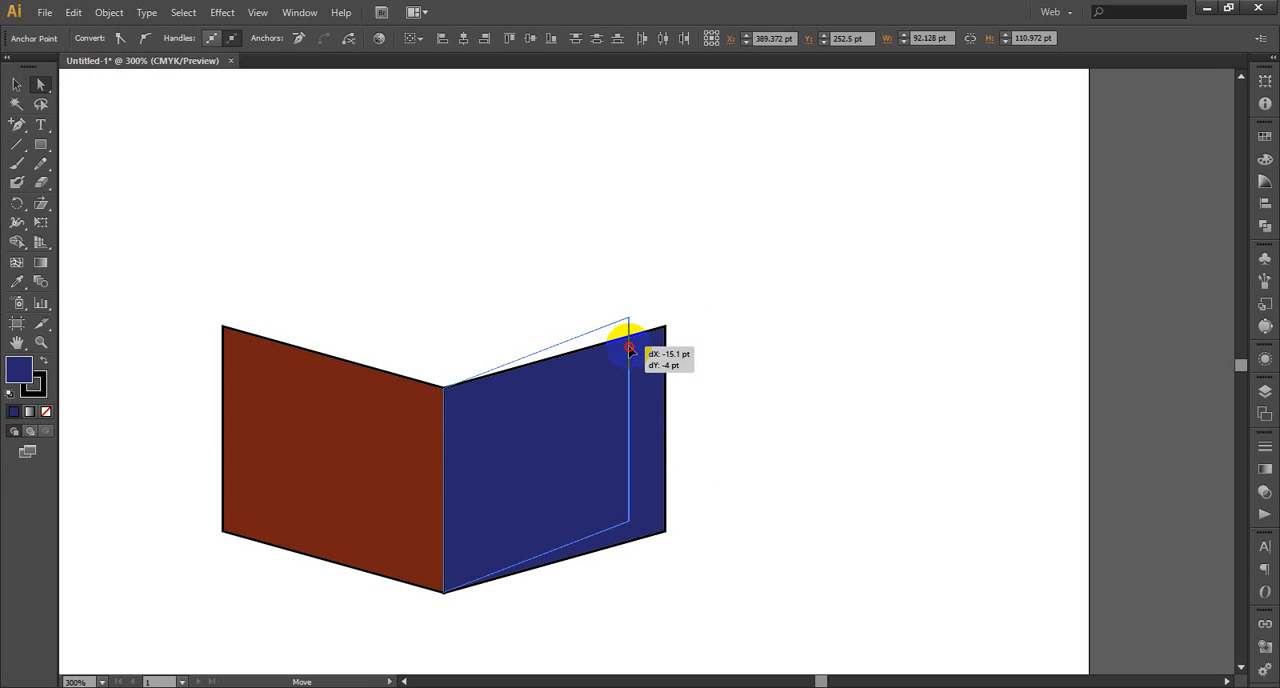
pyautogui.moveTo(630, 349); pyautogui.dragTo(630, 349)
# Delete the brown panel of the book shape
pyautogui.keyDown('shift'); pyautogui.click(246, 394); pyautogui.keyUp('shift')
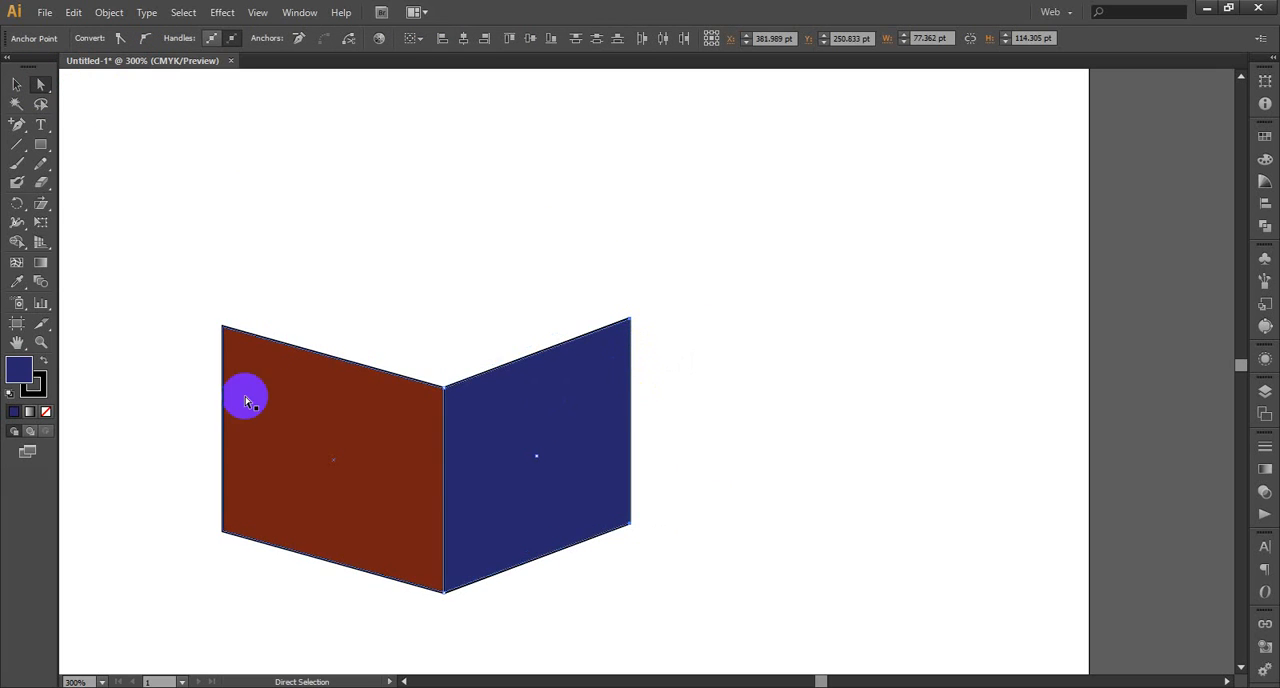
pyautogui.click(222, 328)
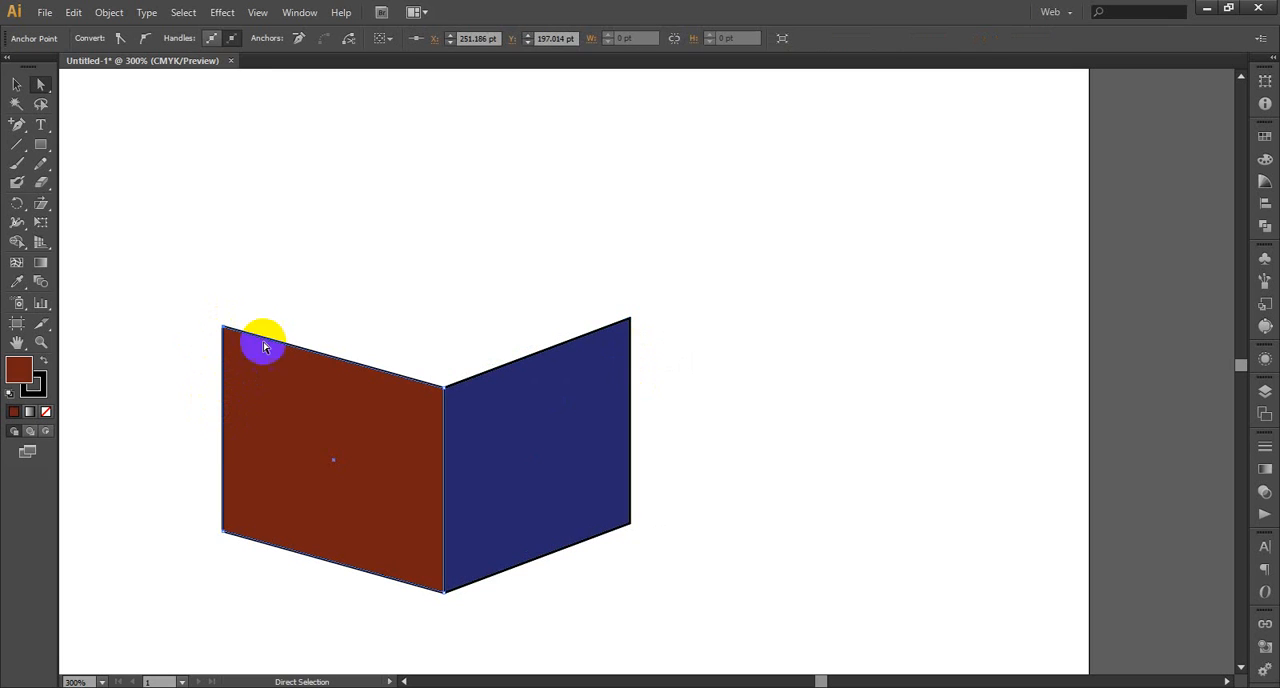
pyautogui.click(18, 86)
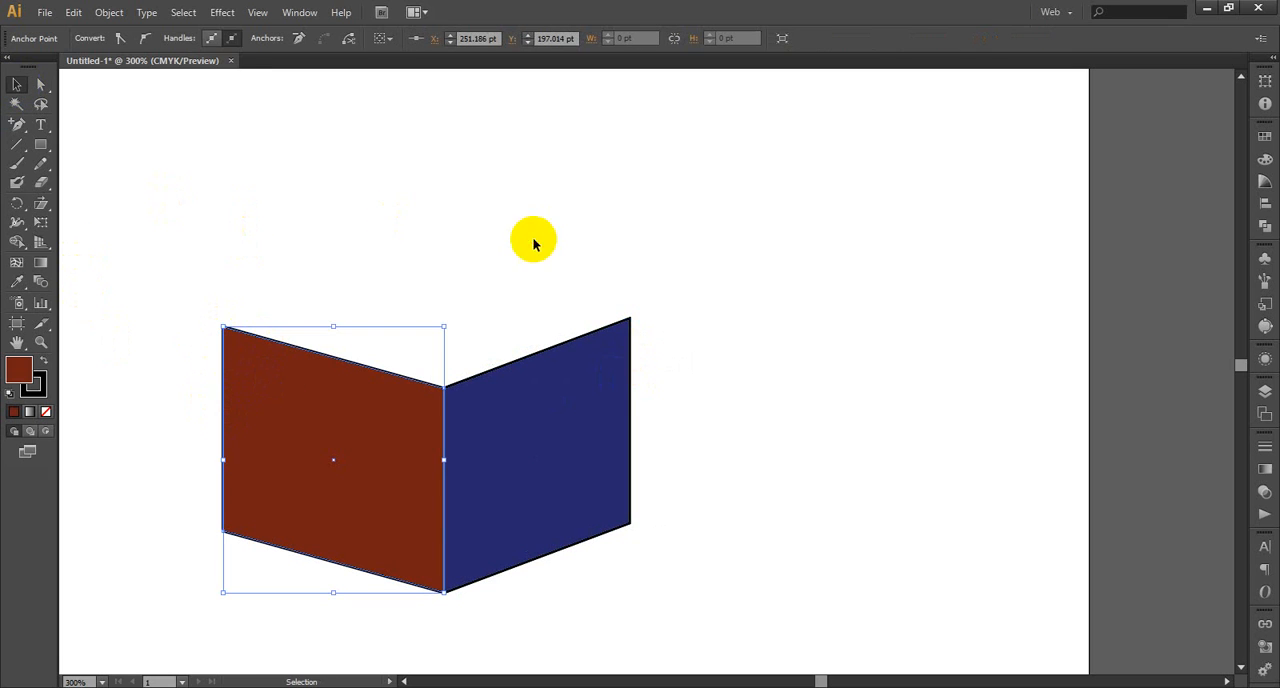
pyautogui.click(270, 415)
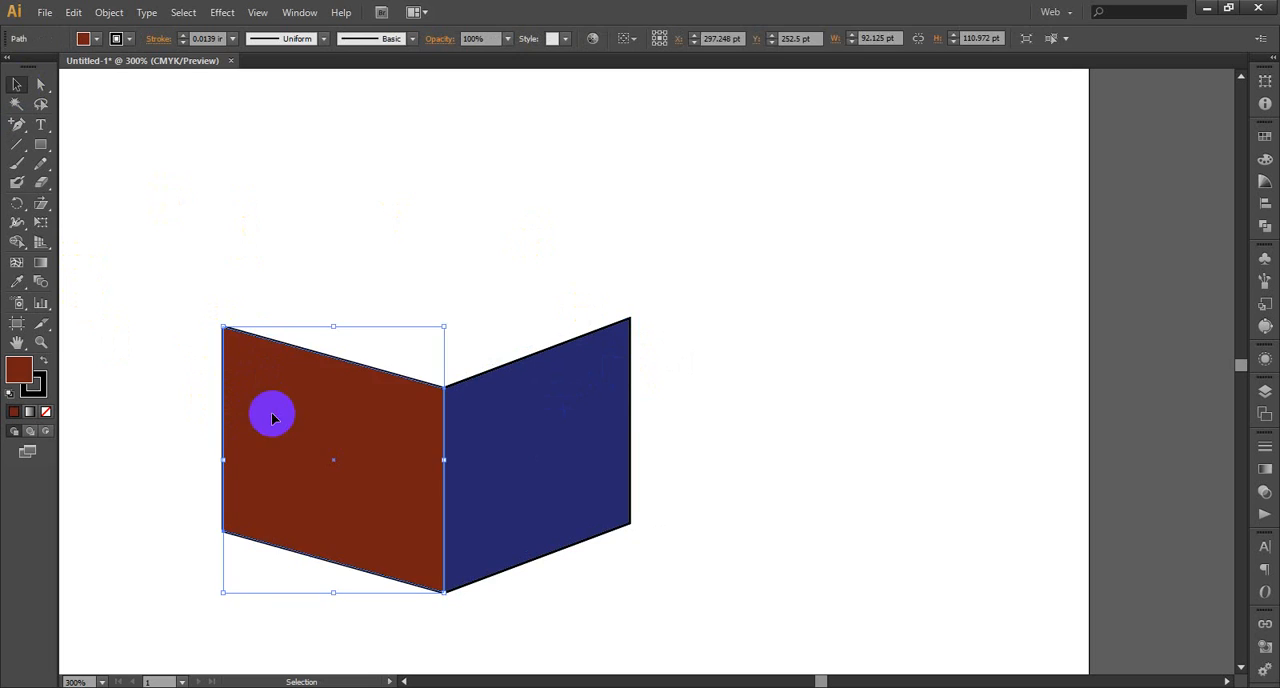
pyautogui.press('Delete')
# Reflect a copy of the navy panel across the vertical axis and place it against the inner spine edge, centred at X 304.631 pt
pyautogui.click(586, 426)
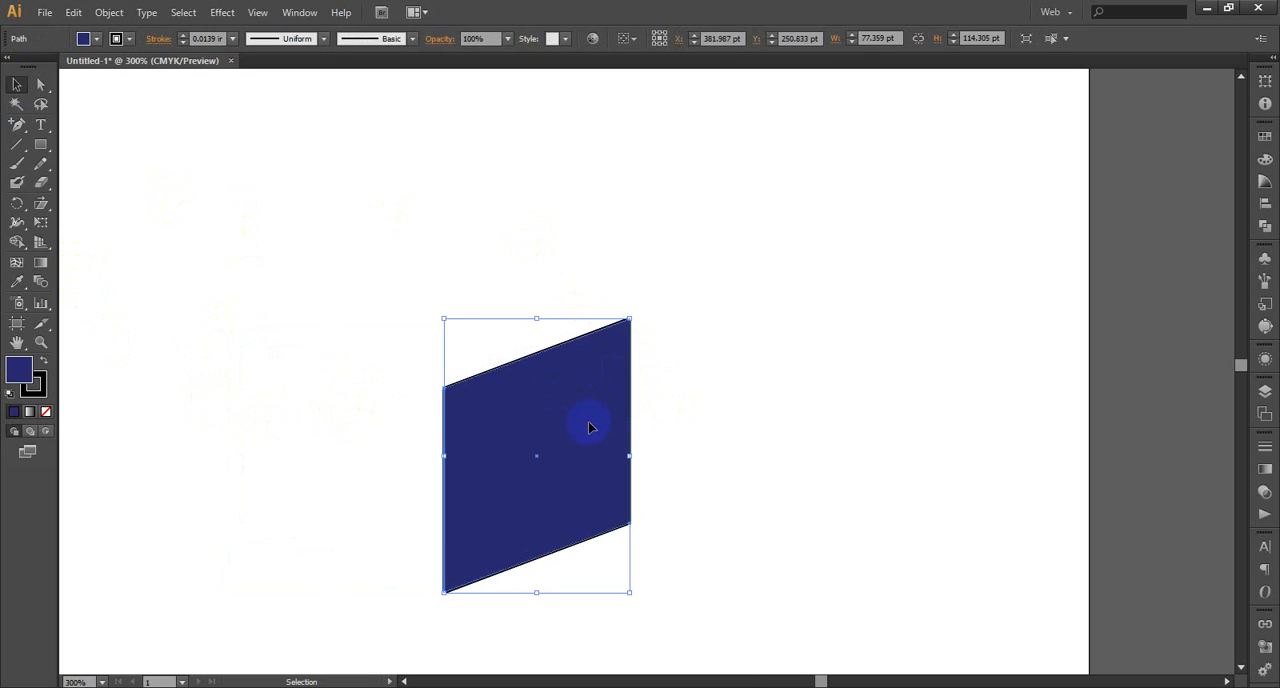
pyautogui.rightClick(589, 427)
pyautogui.moveTo(706, 637)
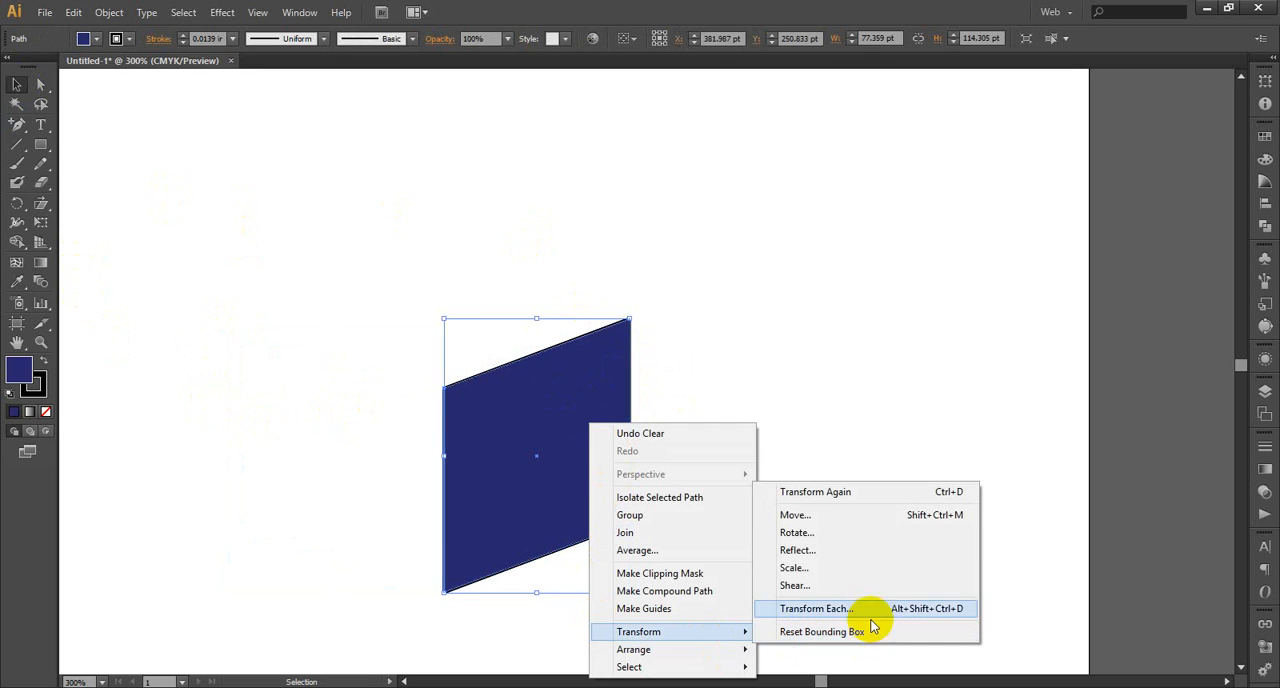
pyautogui.click(880, 550)
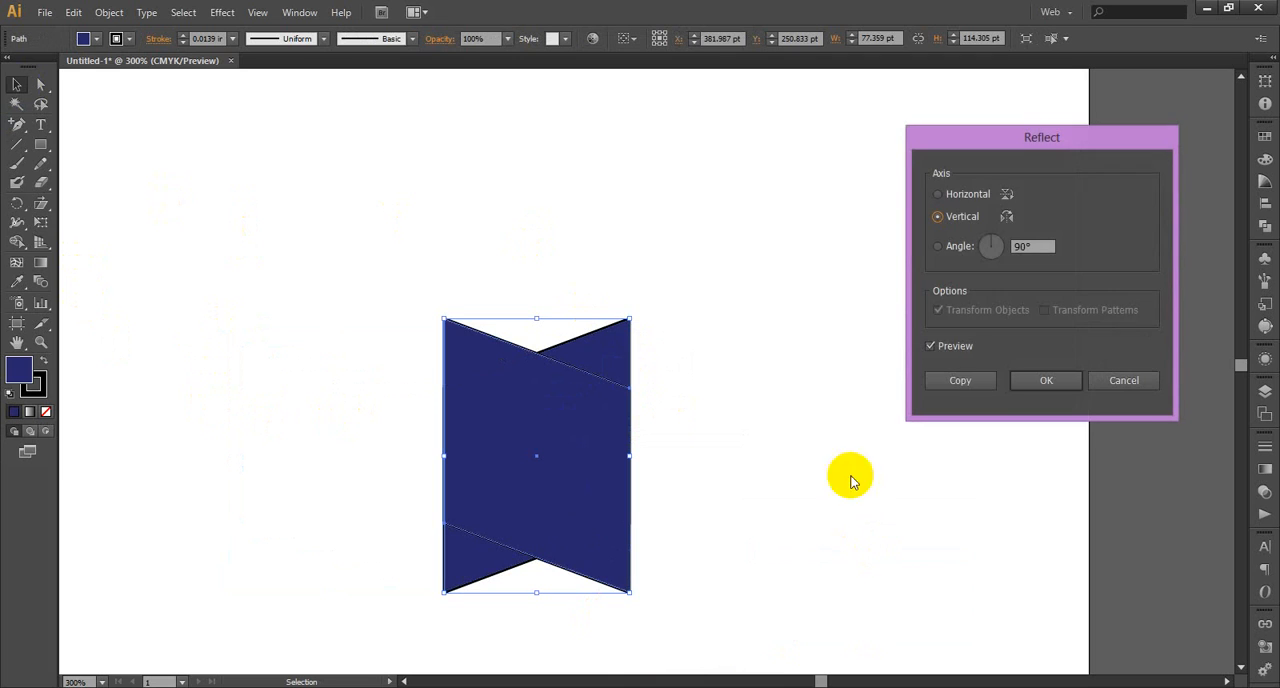
pyautogui.click(975, 381)
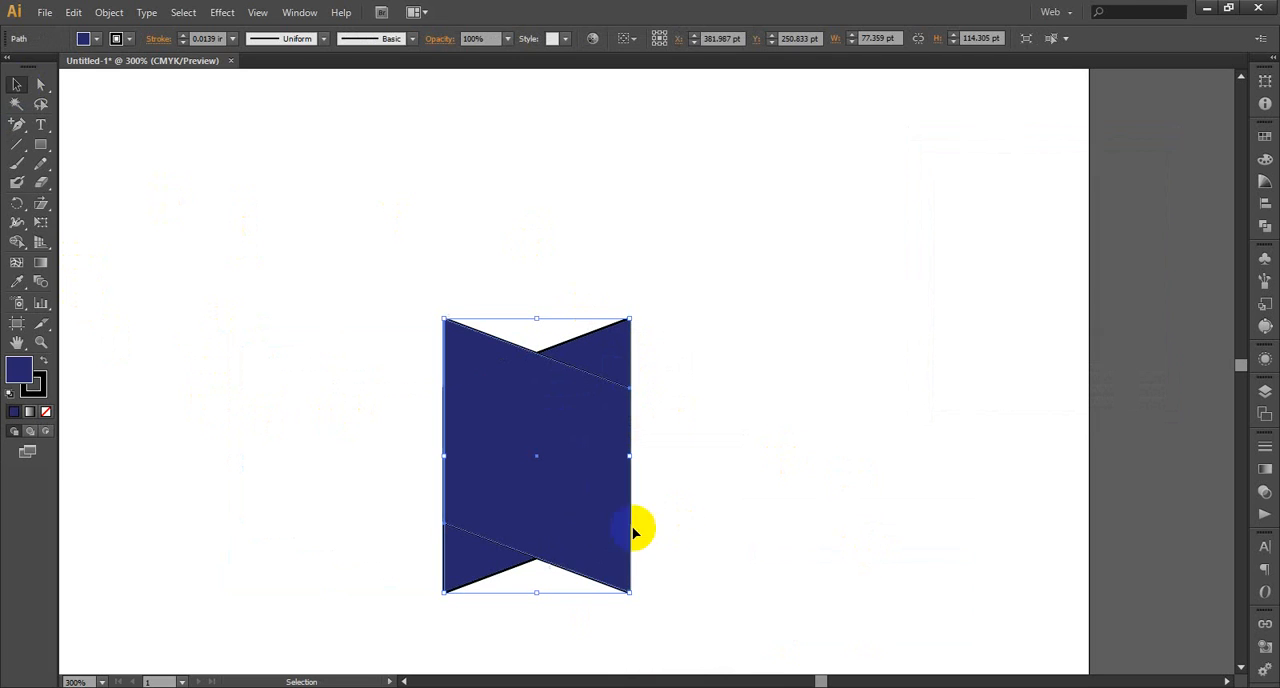
pyautogui.moveTo(578, 517); pyautogui.dragTo(393, 517)
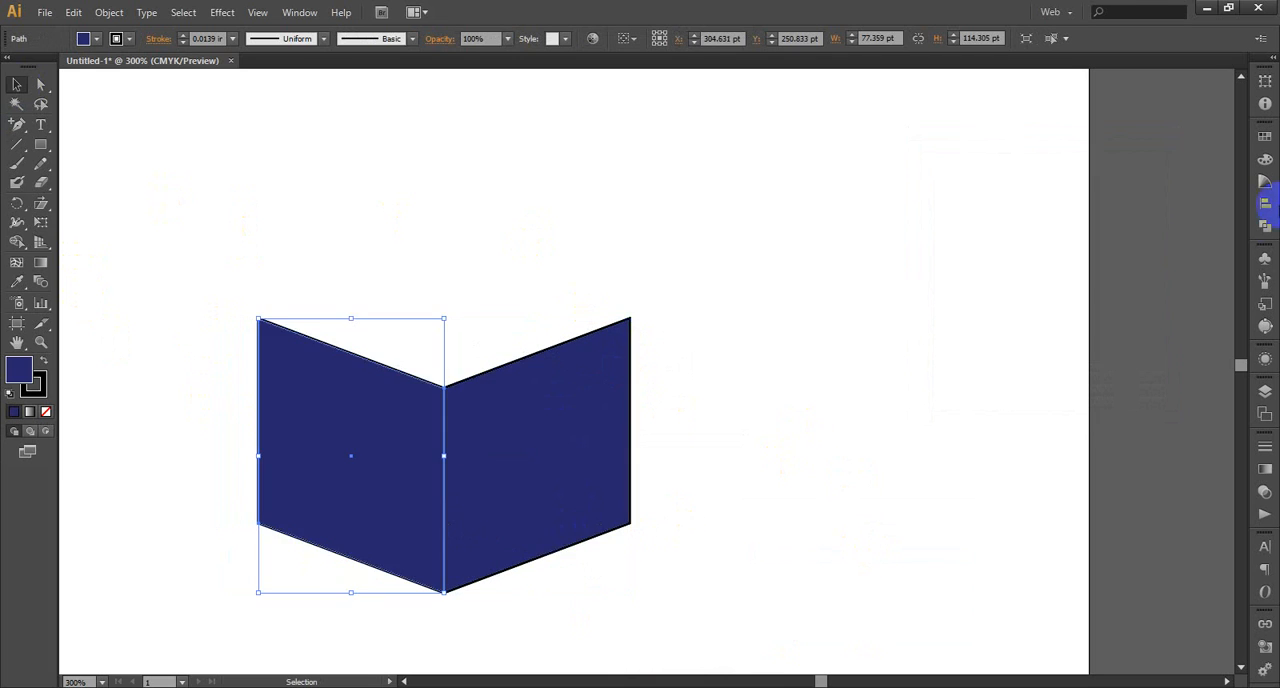
# Fill the mirrored panel with the dark brown-red from the color harmony, after trying the bright red, and deselect it
pyautogui.click(1265, 181)
pyautogui.click(1150, 150)
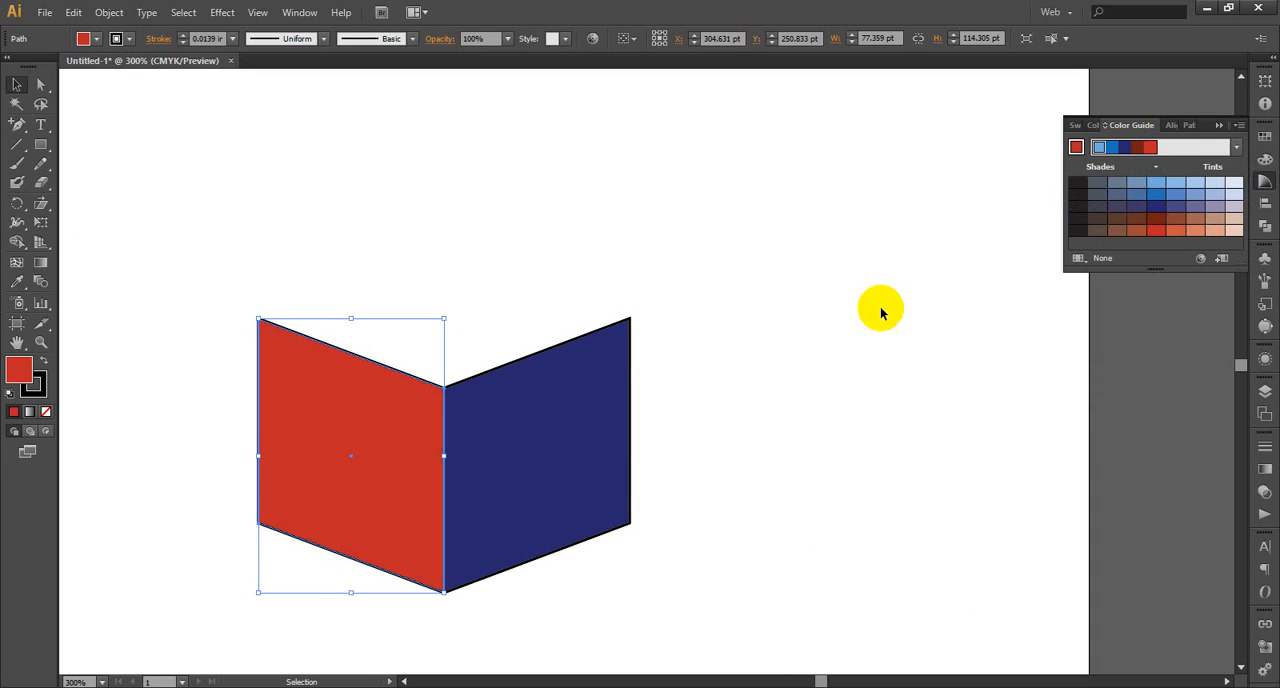
pyautogui.click(1140, 148)
pyautogui.click(926, 306)
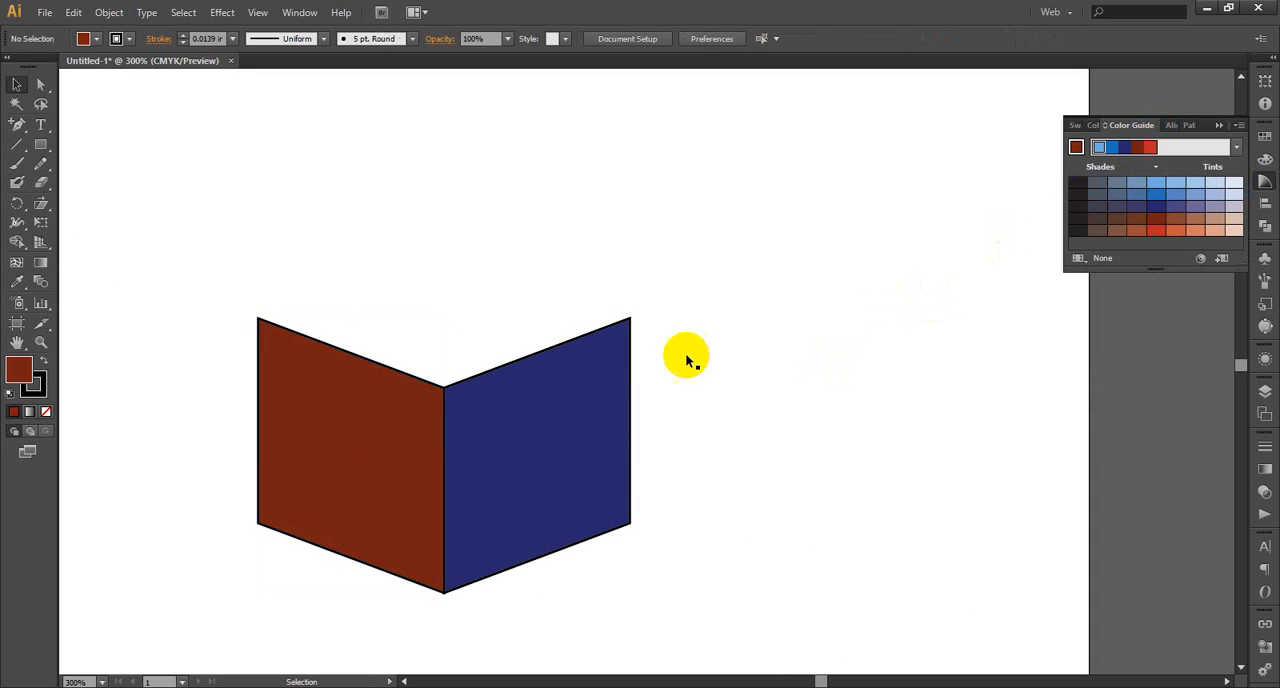
pyautogui.moveTo(462, 349); pyautogui.dragTo(410, 457)
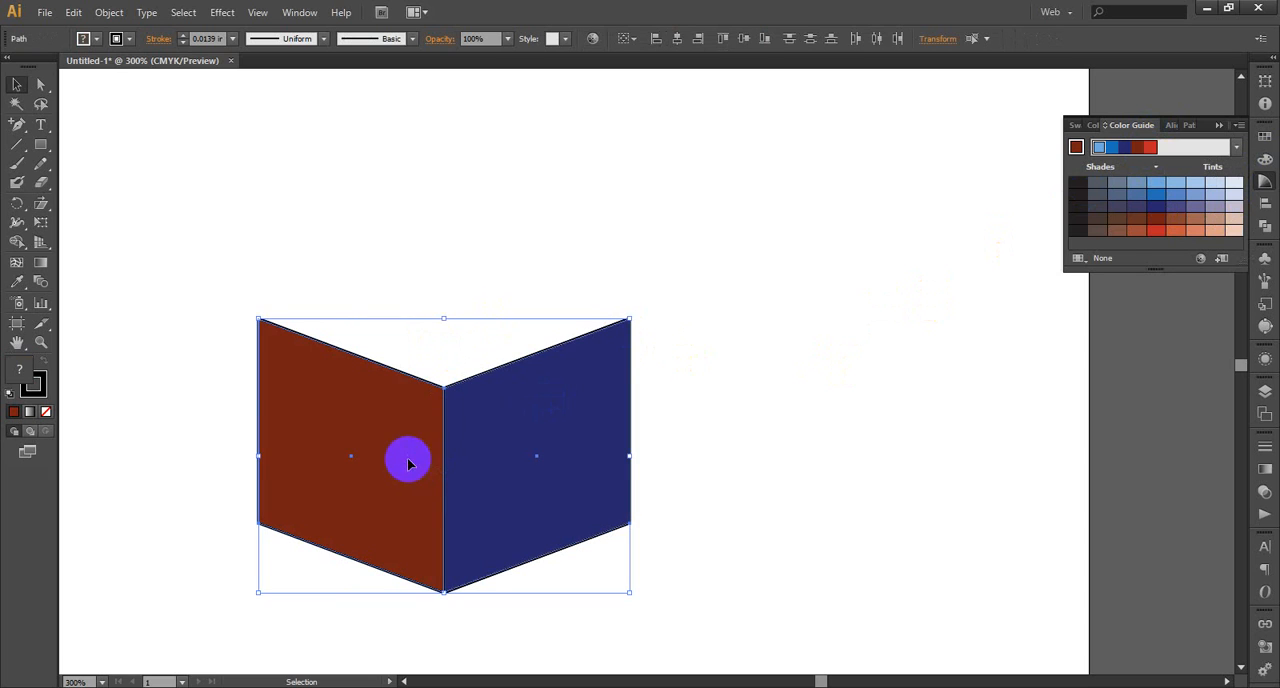
pyautogui.click(850, 408)
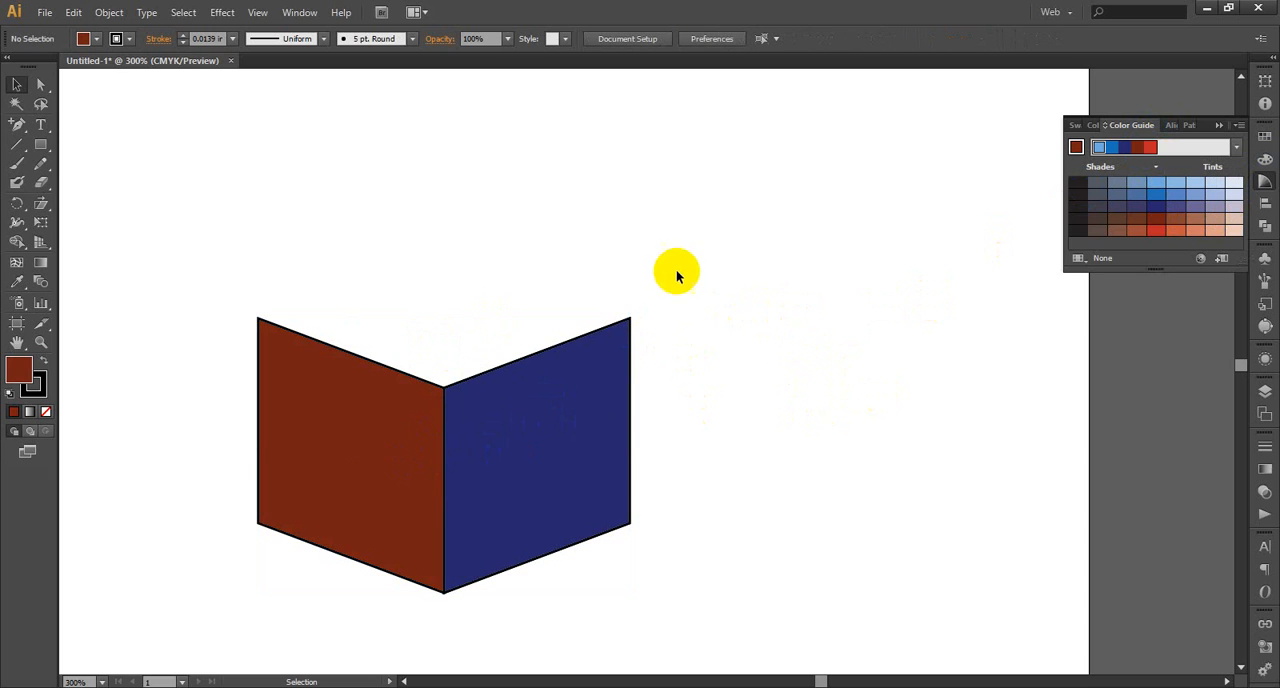
# Try to pull a copy of the navy panel's outer edge horizontally outward by about 2.67 pt, keeping the spine edge in place
pyautogui.moveTo(650, 298); pyautogui.dragTo(603, 563)
pyautogui.click(41, 84)
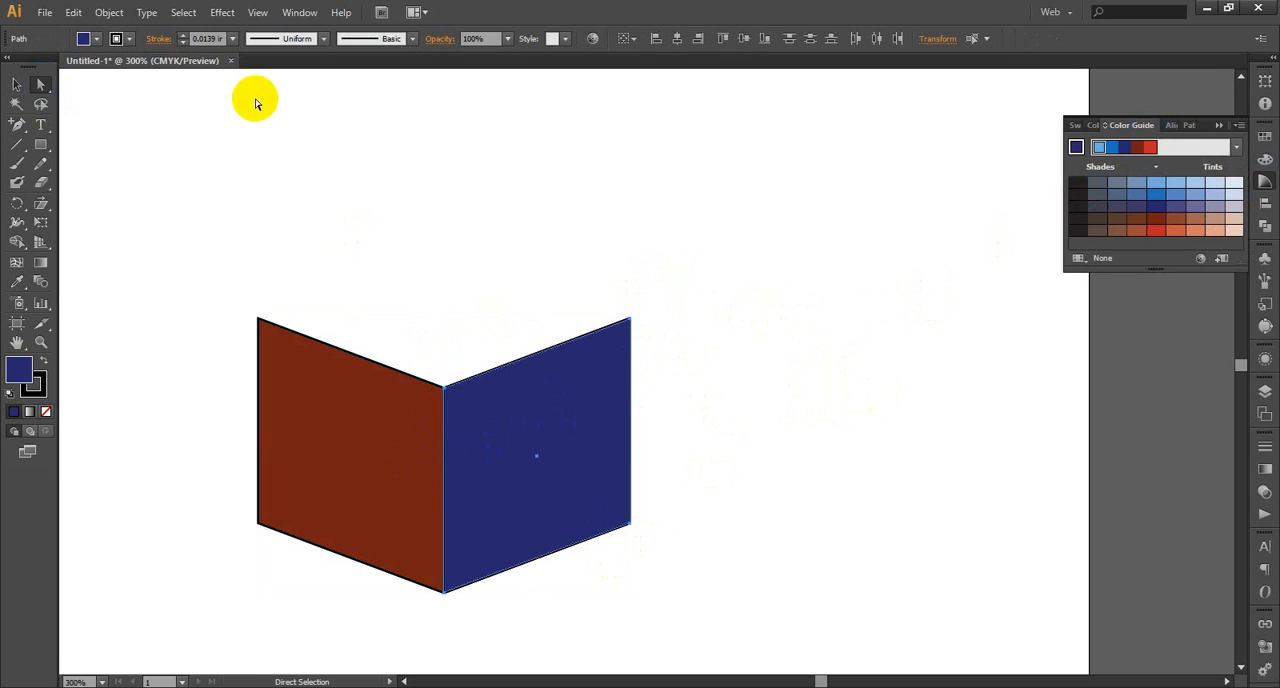
pyautogui.click(620, 271)
pyautogui.moveTo(649, 280); pyautogui.dragTo(620, 558)
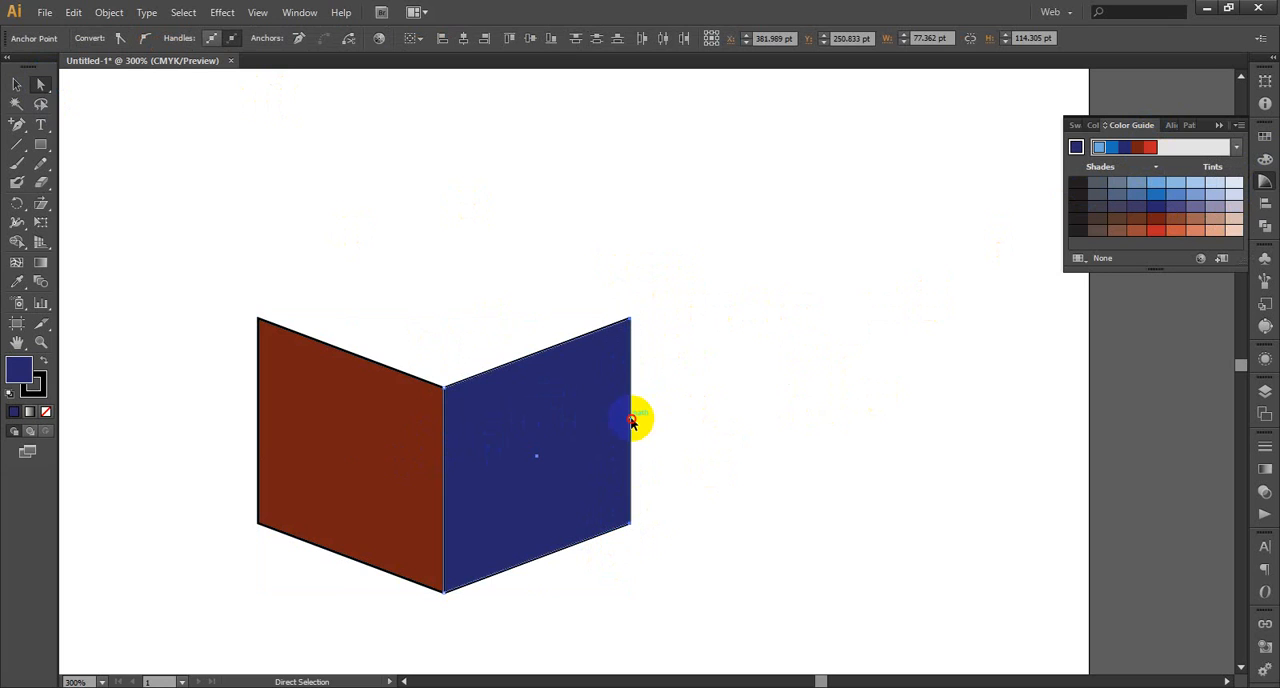
pyautogui.moveTo(631, 421); pyautogui.dragTo(635, 424)
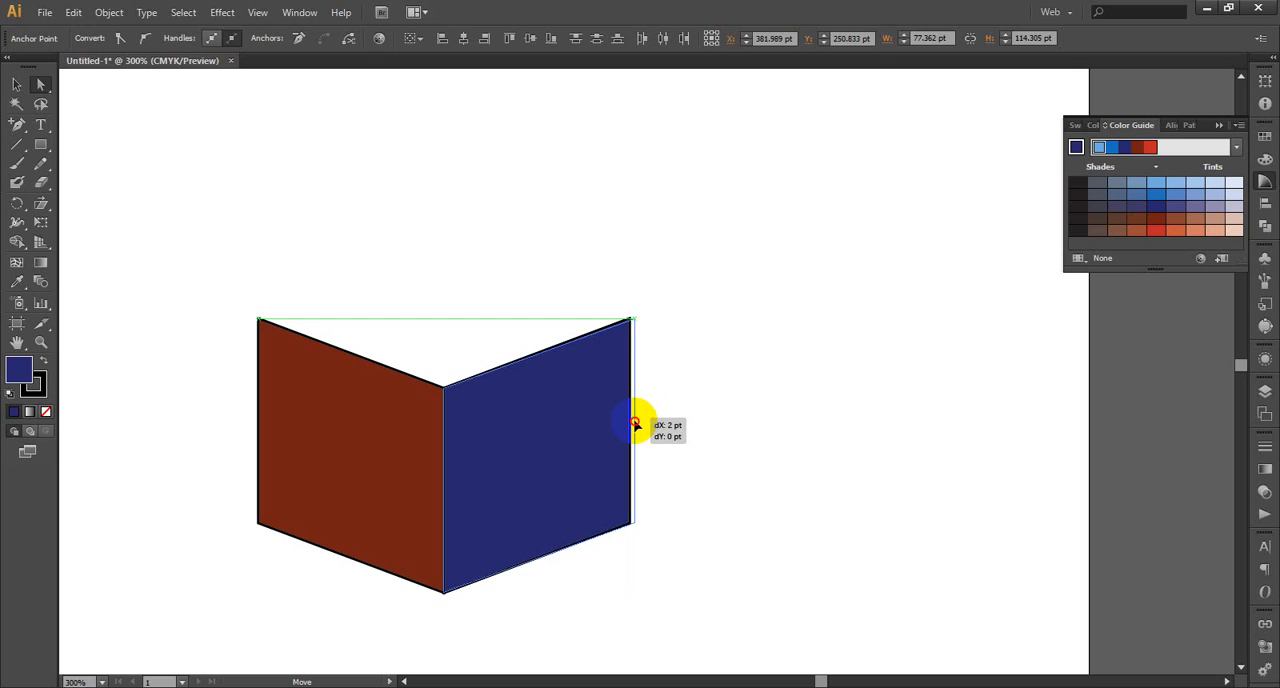
pyautogui.moveTo(634, 424); pyautogui.dragTo(637, 424)
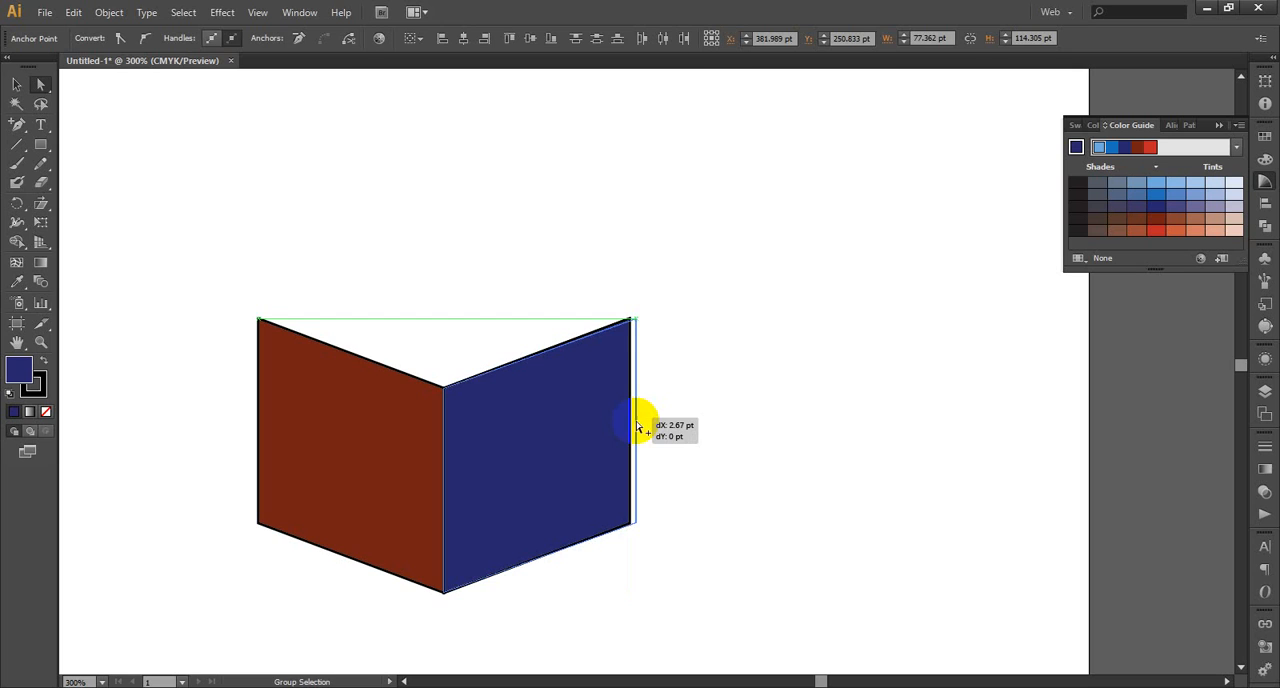
pyautogui.moveTo(637, 427); pyautogui.dragTo(637, 427)
pyautogui.scroll(-1, 814, 328)
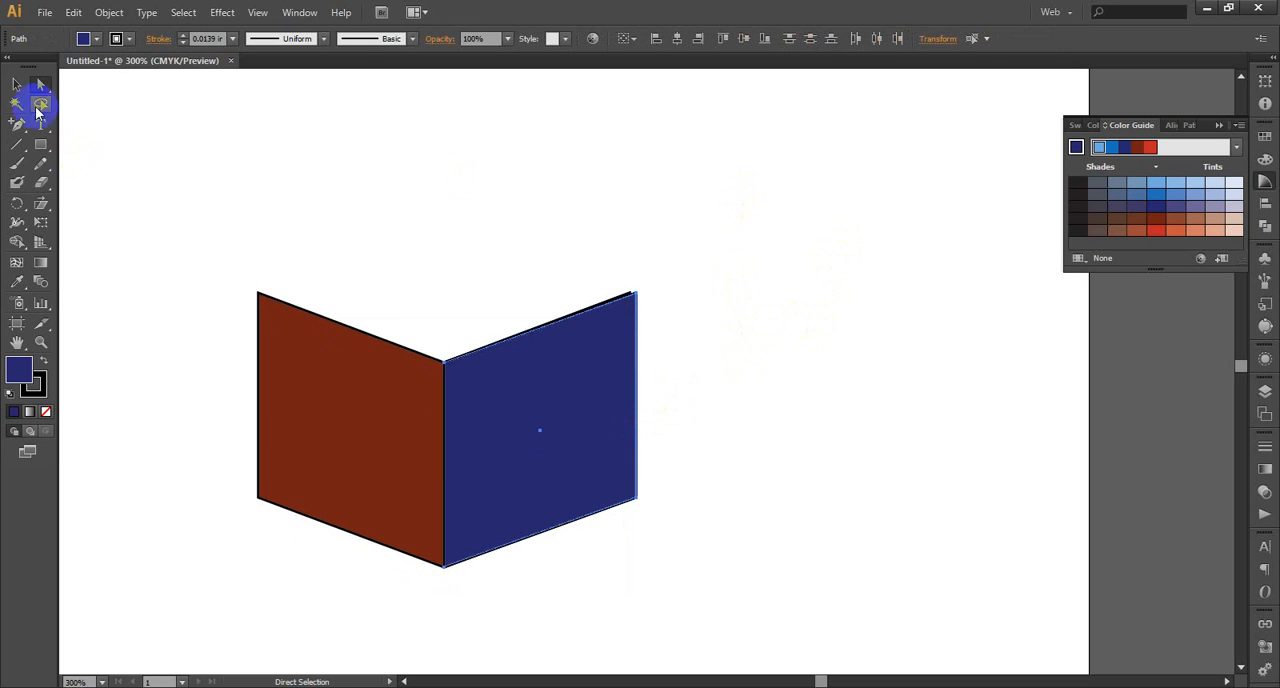
# Select the copied navy panel's two outer corners and repeat the outward copy, making another panel about 82.7 pt wide
pyautogui.click(752, 218)
pyautogui.click(636, 296)
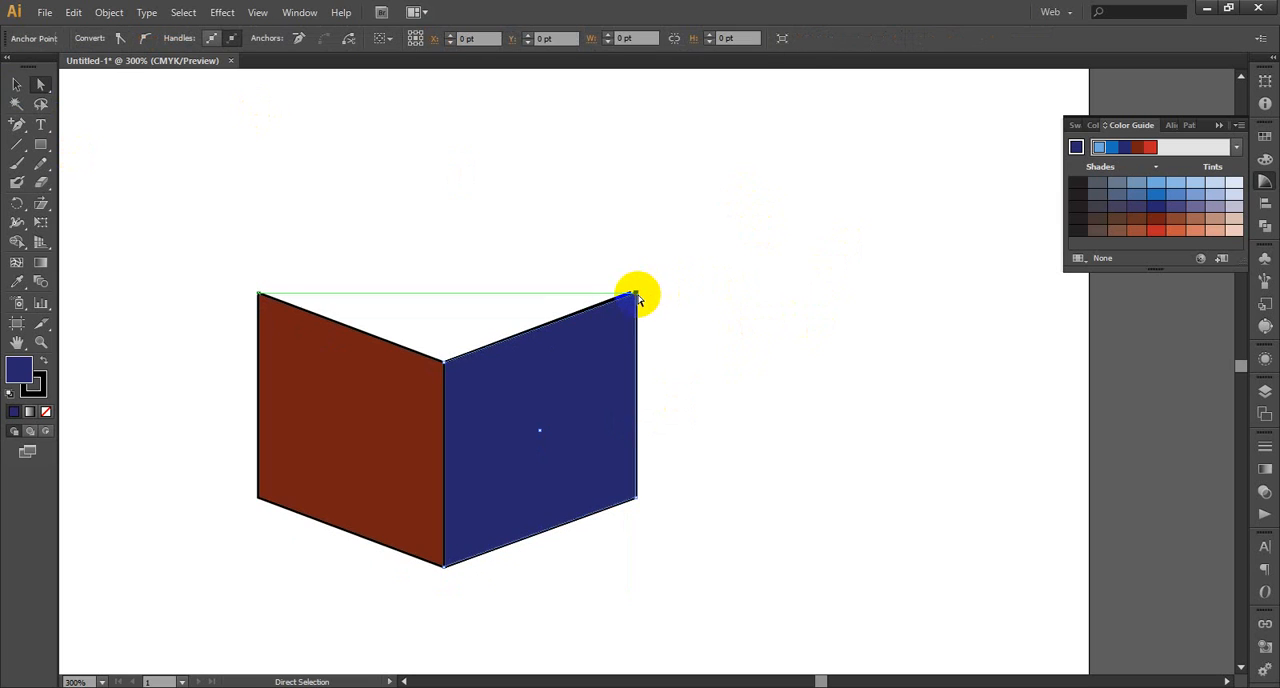
pyautogui.keyDown('shift'); pyautogui.click(636, 499); pyautogui.keyUp('shift')
pyautogui.hotkey('ctrl', 'Right')
pyautogui.hotkey('ctrl', 'Right')
pyautogui.hotkey('ctrl', 'Right')
pyautogui.hotkey('ctrl', 'Right')
pyautogui.hotkey('ctrl', 'Right')
pyautogui.hotkey('ctrl', 'Right')
pyautogui.hotkey('ctrl', 'Right')
pyautogui.hotkey('ctrl', 'Right')
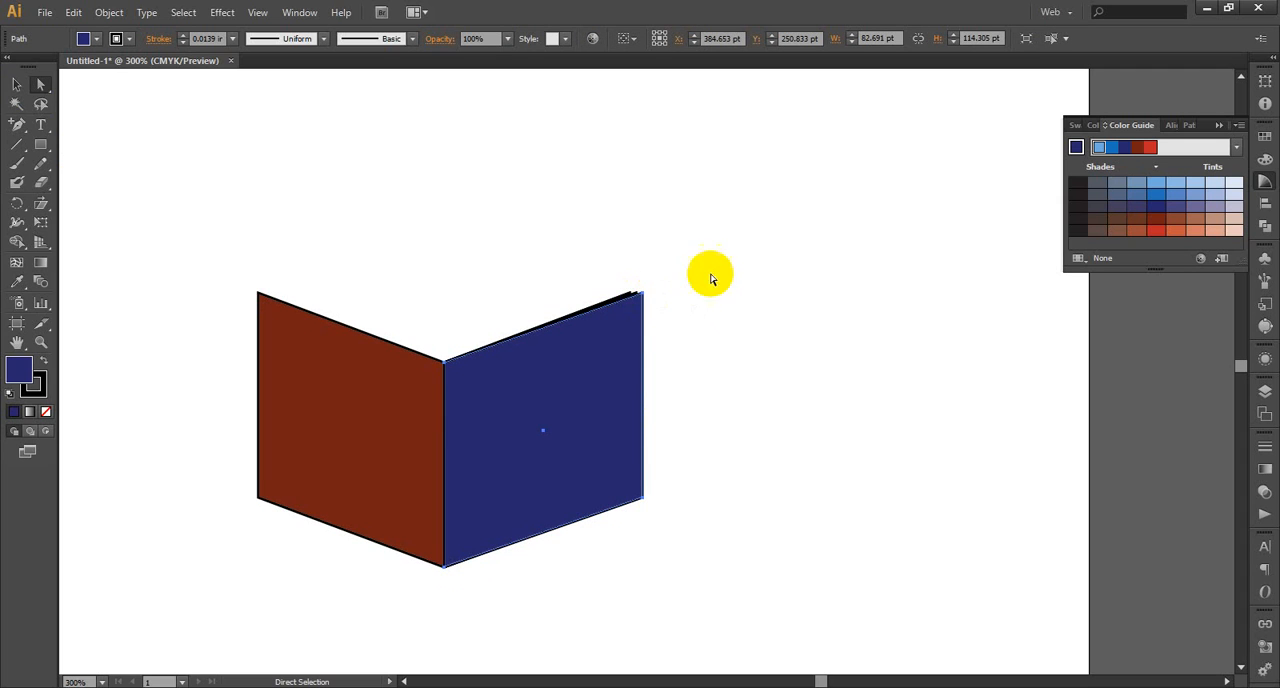
# Try removing the stroke from all the stacked navy panels, then undo the removal
pyautogui.press('v')
pyautogui.moveTo(672, 251); pyautogui.dragTo(551, 617)
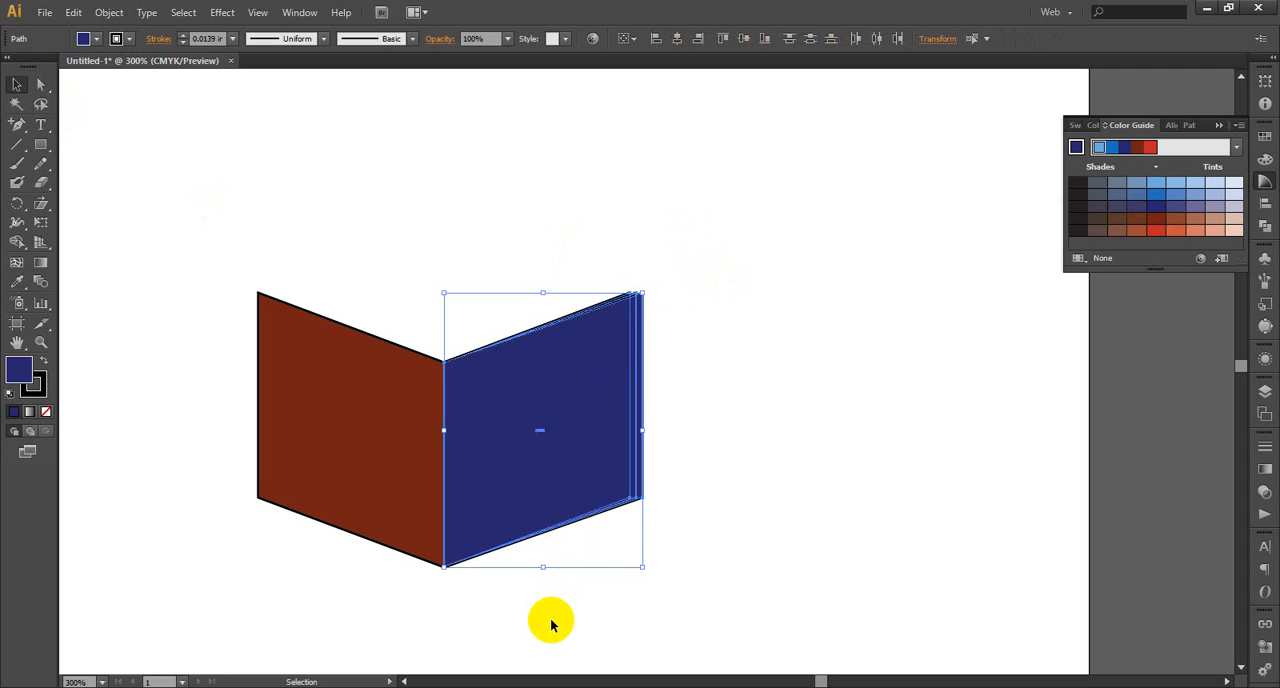
pyautogui.click(47, 412)
pyautogui.click(772, 436)
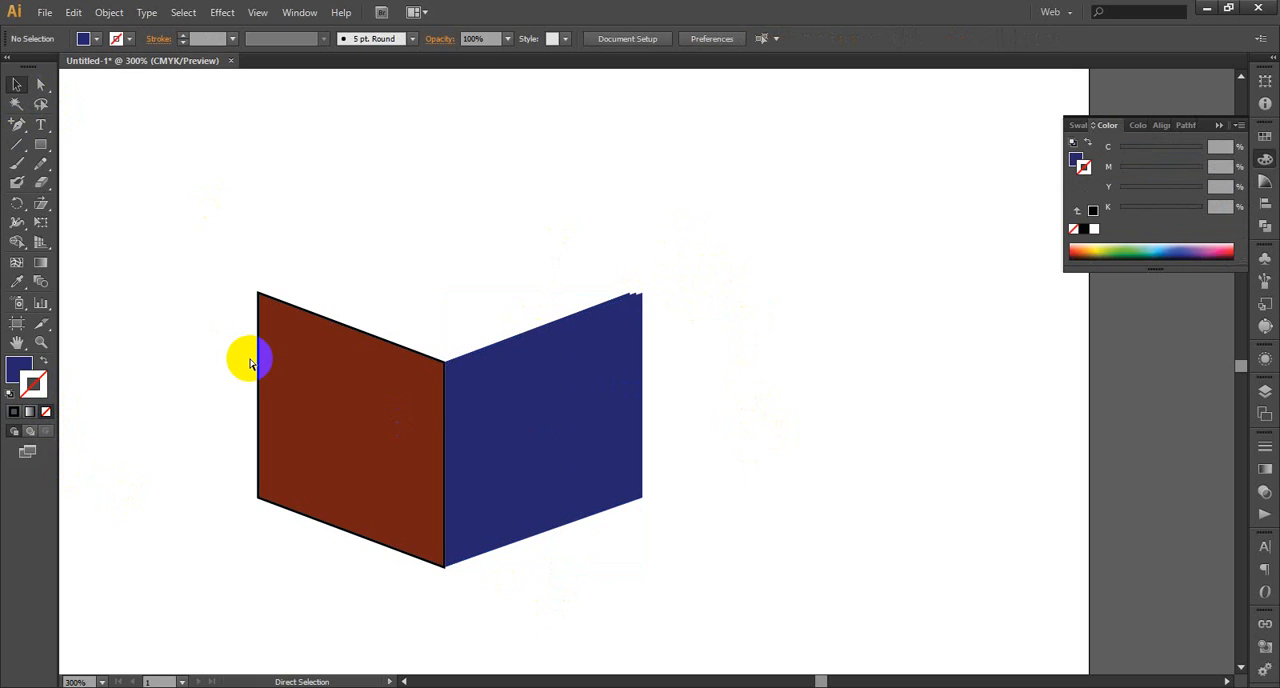
pyautogui.hotkey('ctrl', 'z')
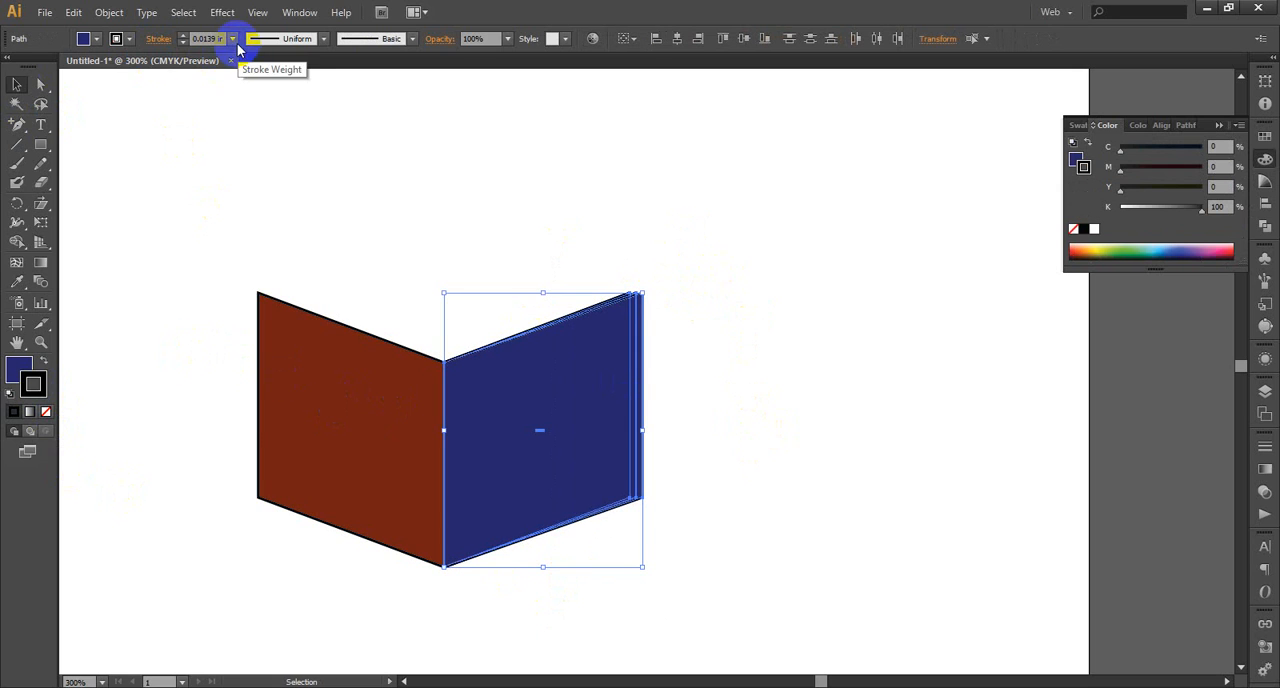
# Set the stacked navy panels' stroke weight to 0.0078 in and deselect them
pyautogui.click(233, 39)
pyautogui.click(250, 53)
pyautogui.click(752, 350)
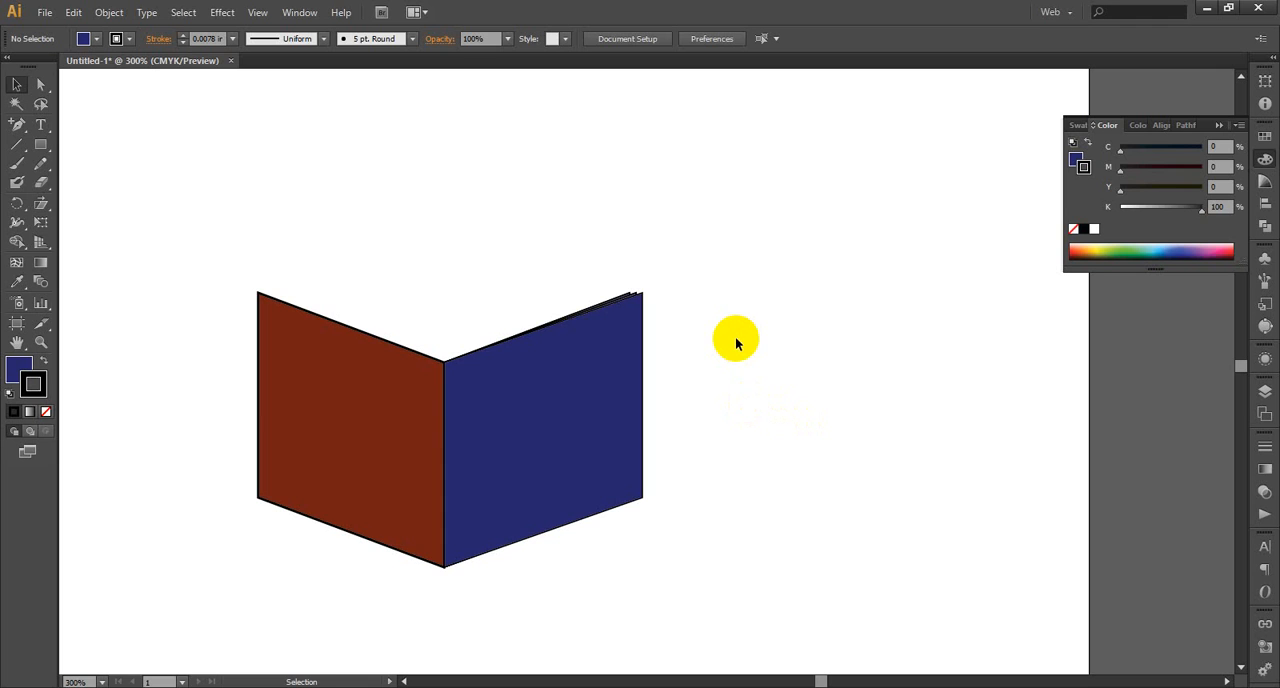
# Undo the thinner stroke, the fanned navy copies and the mirrored panel's dark brown-red fill
pyautogui.hotkey('ctrl', 'z')
pyautogui.hotkey('ctrl', 'z')
pyautogui.hotkey('ctrl', 'z')
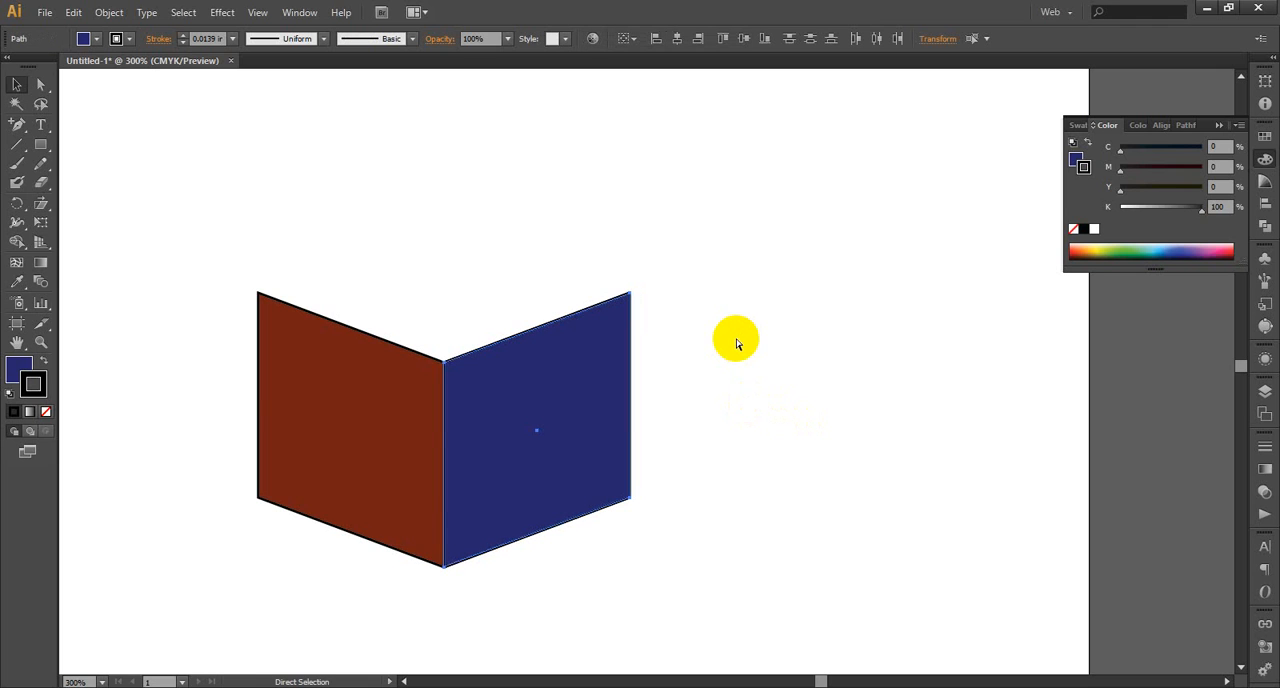
pyautogui.hotkey('ctrl', 'z')
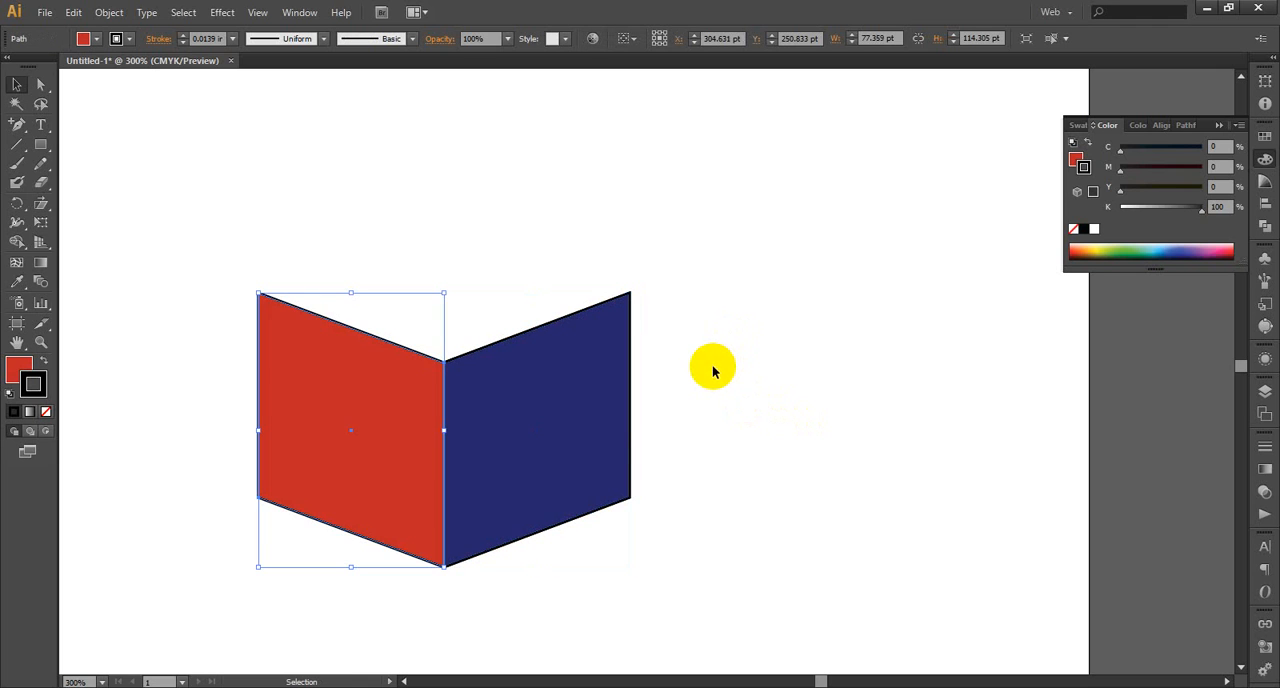
pyautogui.click(713, 367)
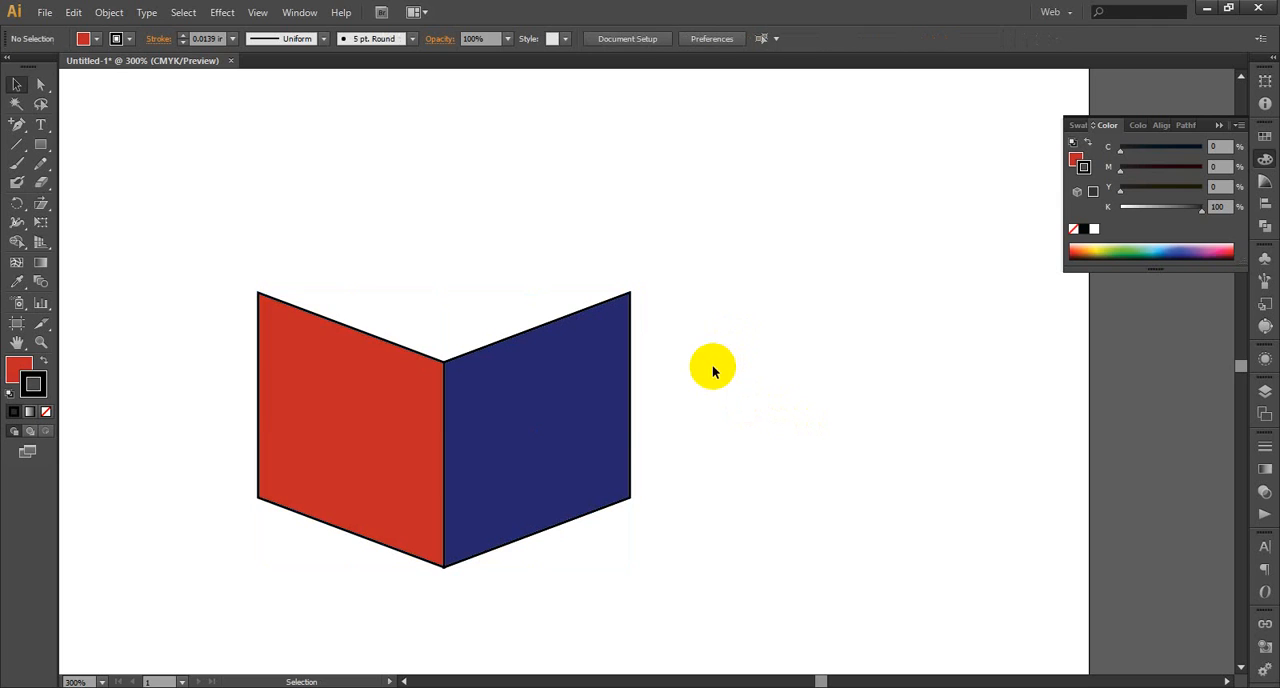
# Try a brown harmony color on the mirrored red panel and swap its fill and stroke colors
pyautogui.click(377, 402)
pyautogui.click(1264, 183)
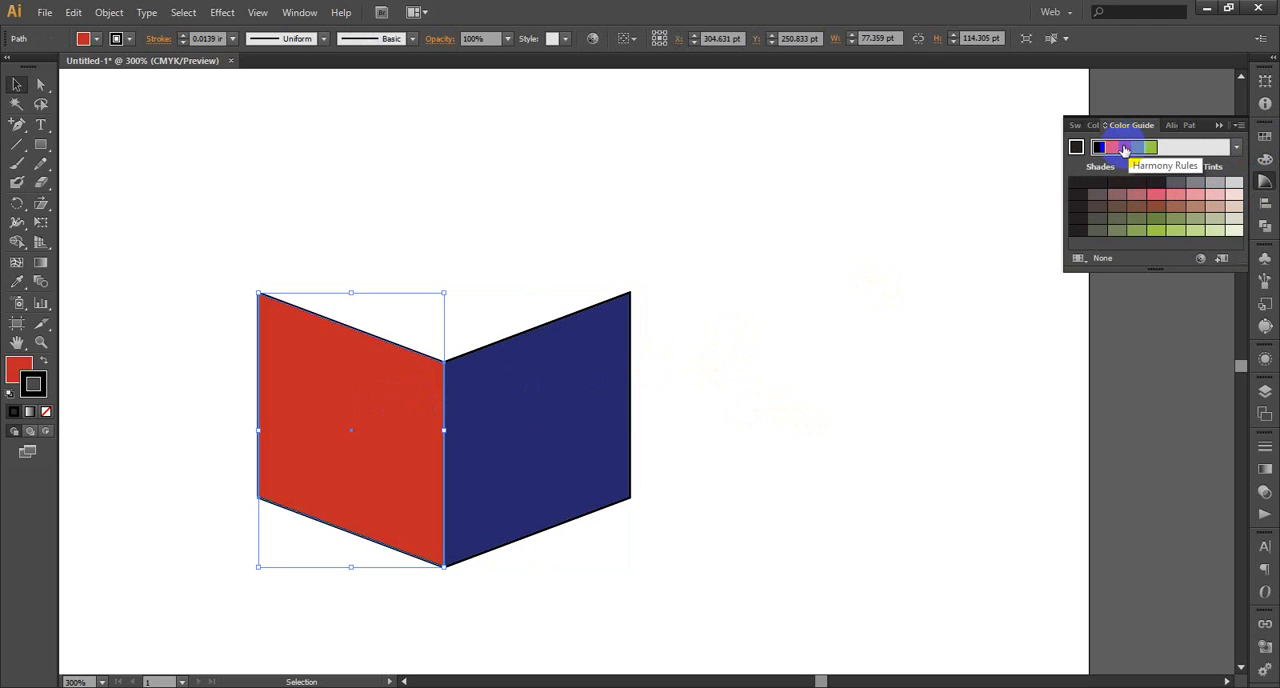
pyautogui.click(1125, 149)
pyautogui.click(857, 320)
pyautogui.click(274, 371)
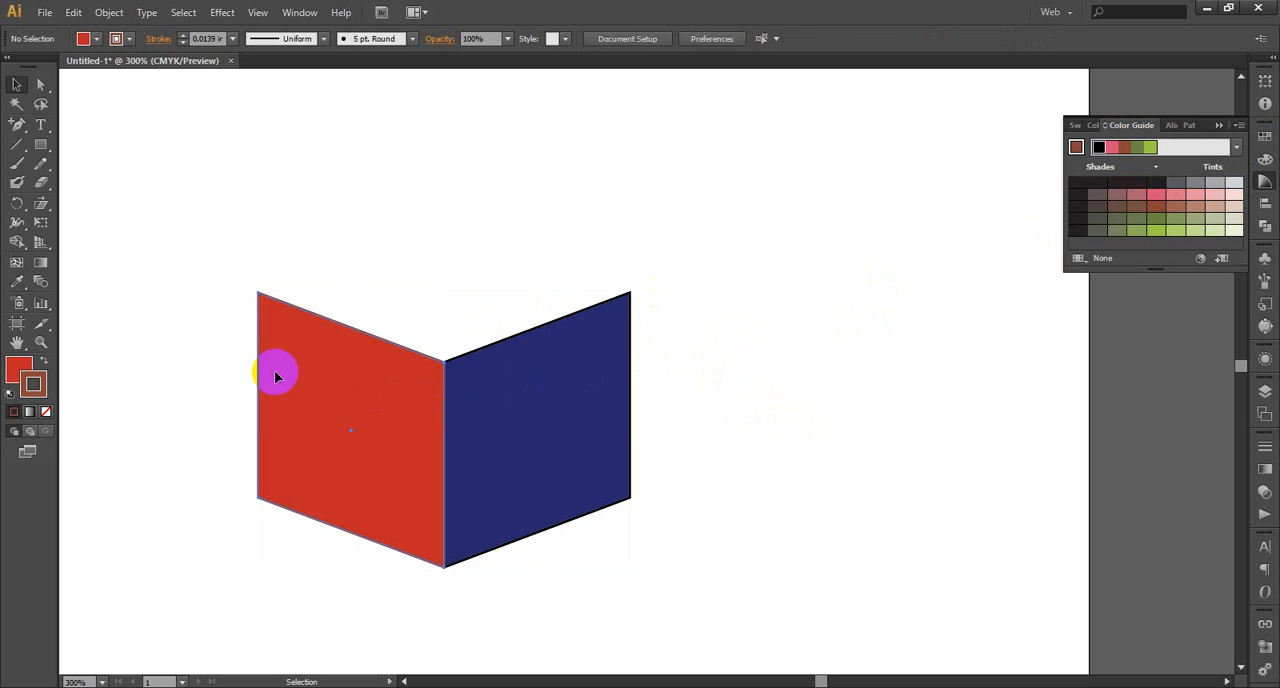
pyautogui.click(44, 362)
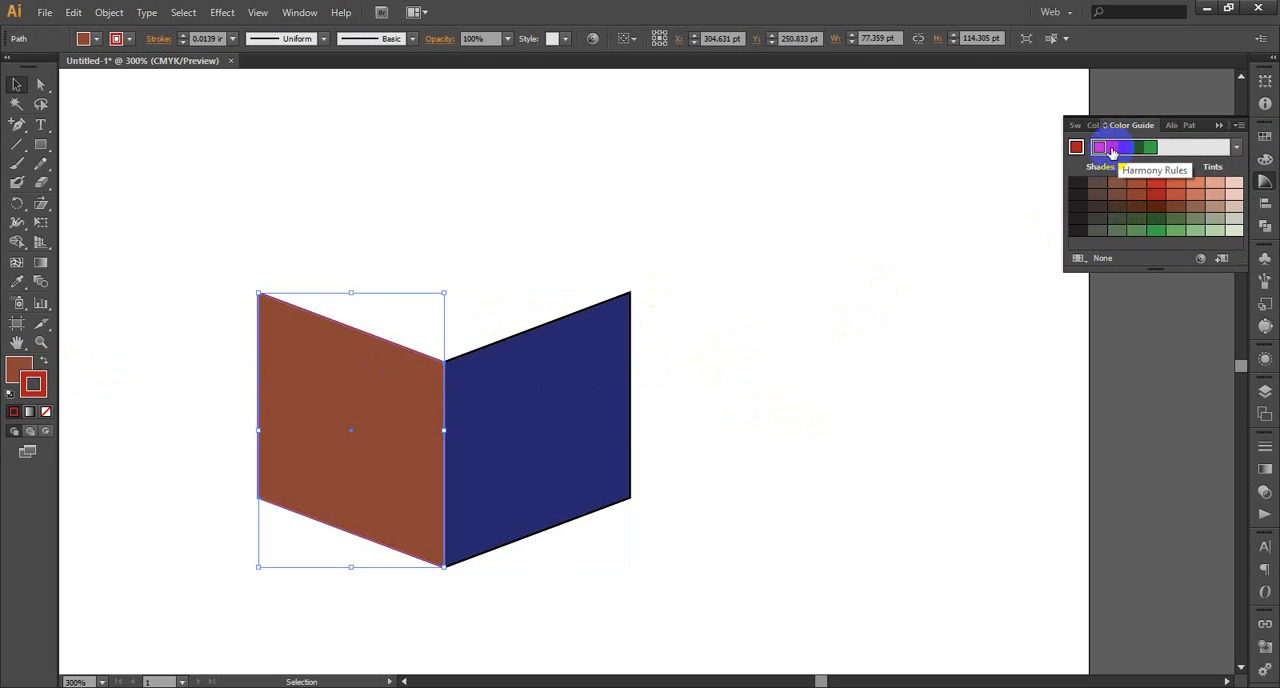
# Fill the mirrored panel with the dark brown-red harmony color, make its stroke black and deselect it
pyautogui.click(24, 372)
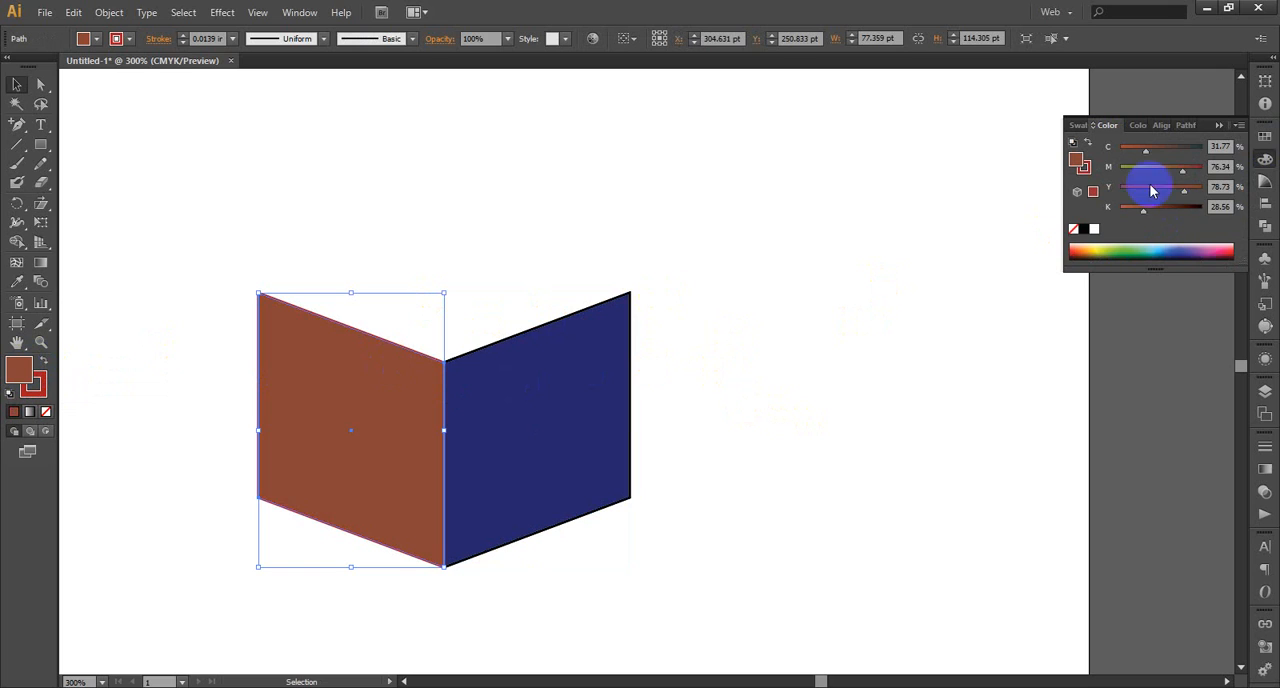
pyautogui.click(1268, 183)
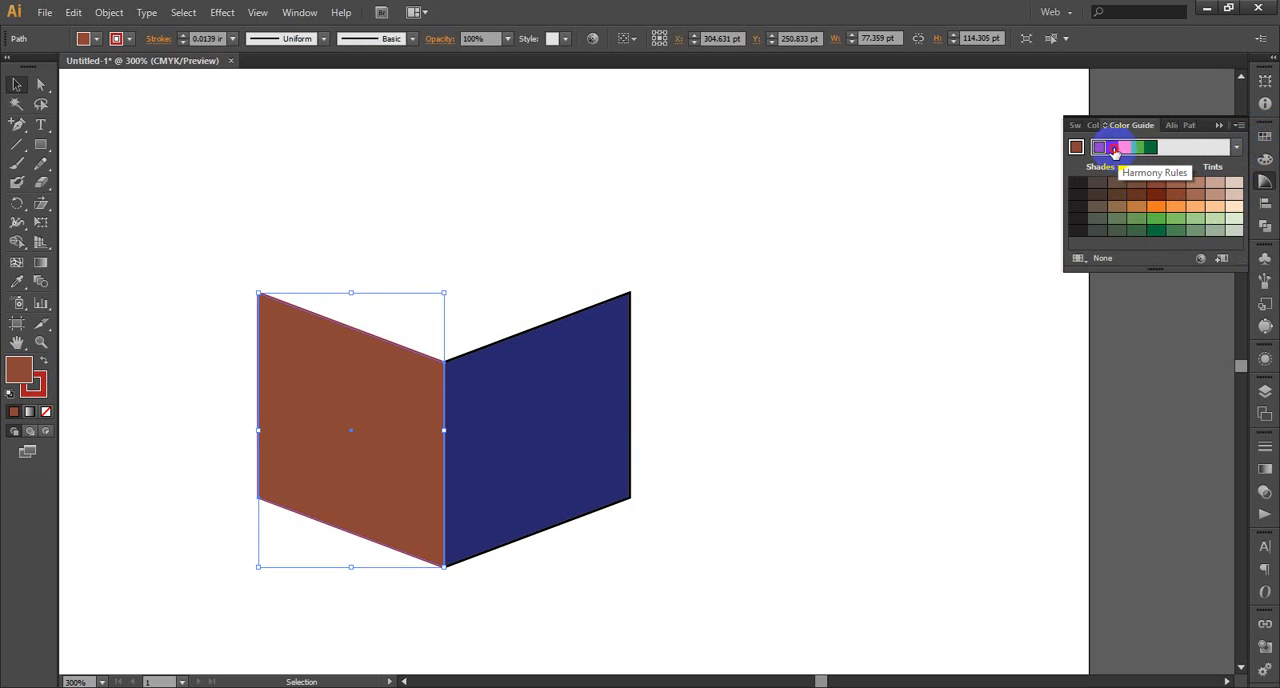
pyautogui.click(1114, 151)
pyautogui.click(33, 388)
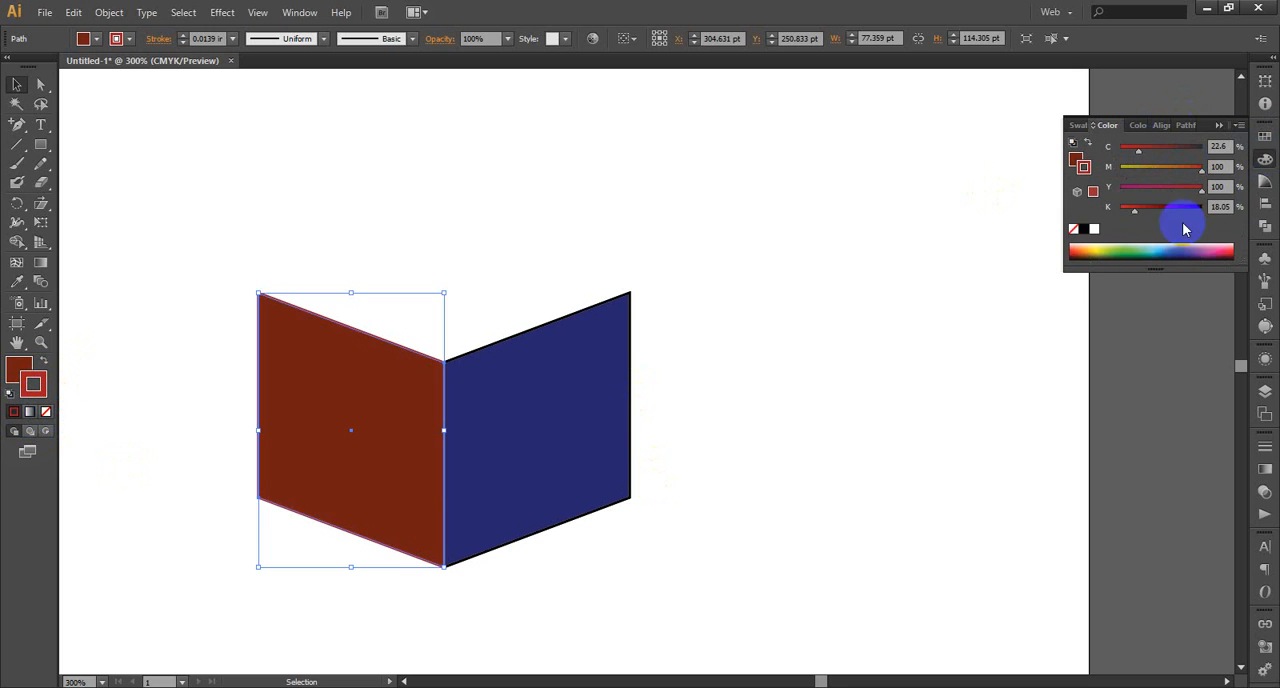
pyautogui.click(1083, 229)
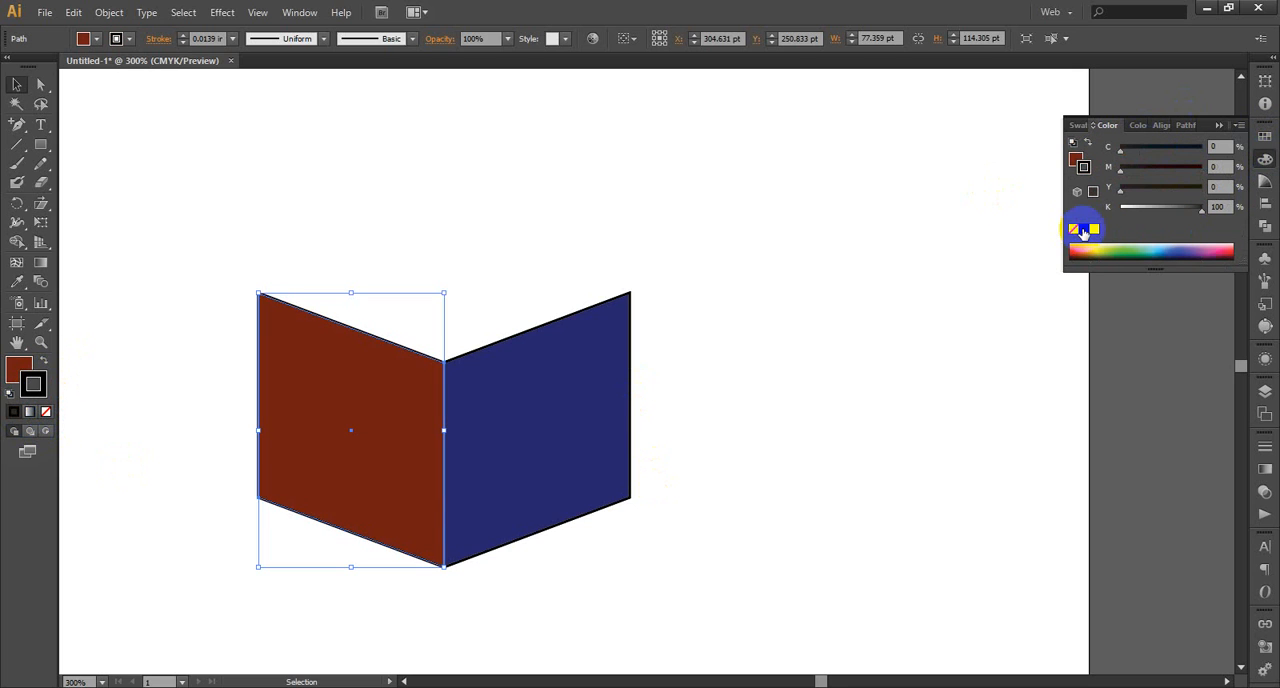
pyautogui.click(752, 313)
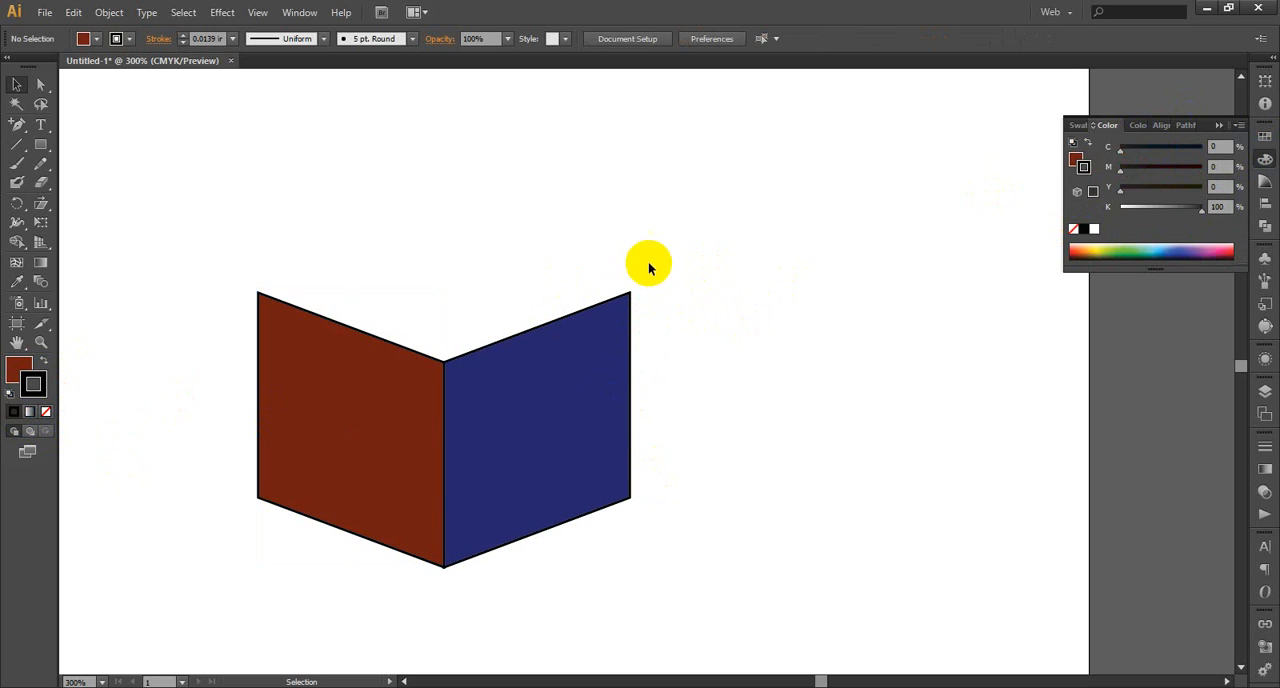
# Set the stroke weight of both book panels to 0.0078 in and deselect them
pyautogui.moveTo(648, 268); pyautogui.dragTo(243, 465)
pyautogui.click(232, 39)
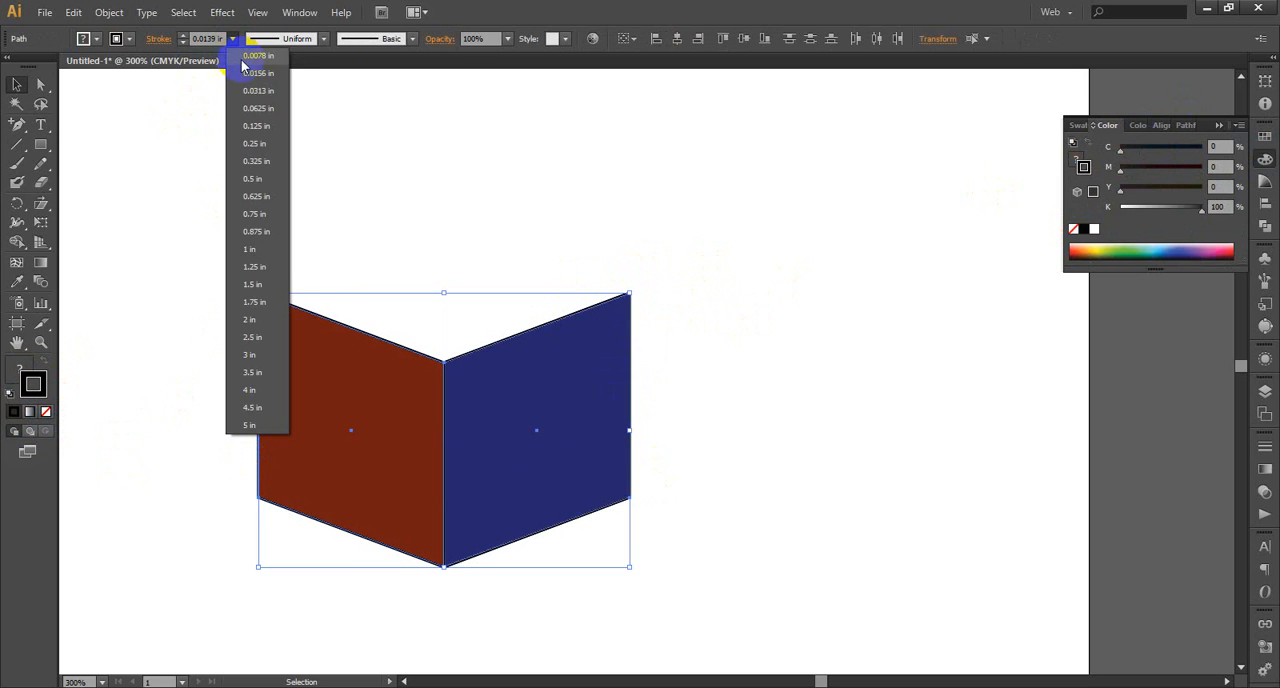
pyautogui.click(243, 60)
pyautogui.click(760, 272)
# Pull a copy of the navy panel's outer edge about 3.01 pt outward and 1.1 pt down, keeping the spine edge in place
pyautogui.scroll(-1, 694, 330)
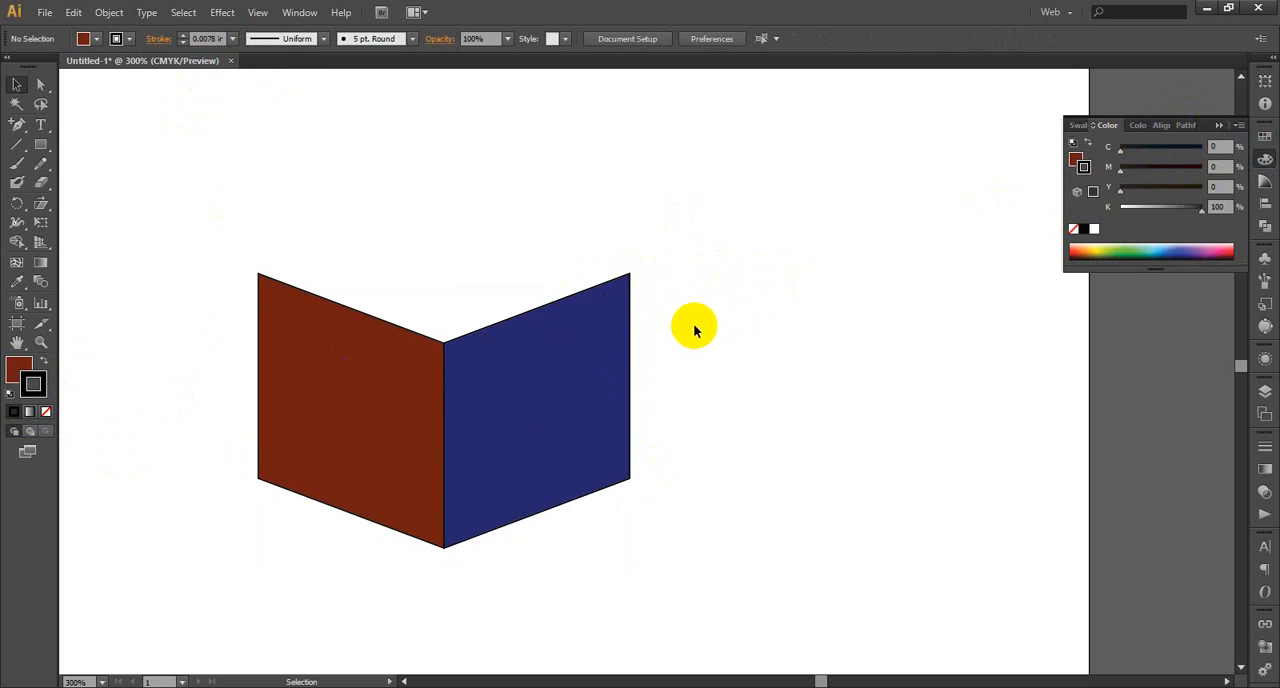
pyautogui.scroll(-1, 784, 336)
pyautogui.click(41, 342)
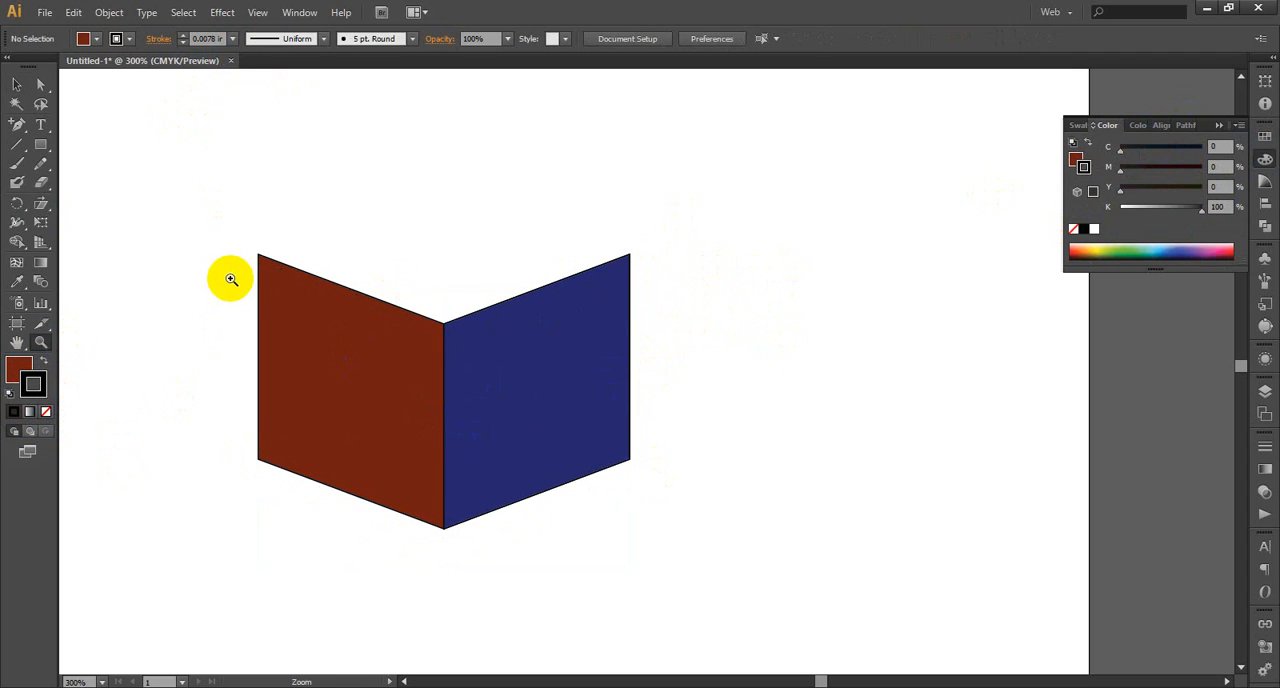
pyautogui.moveTo(209, 220); pyautogui.dragTo(666, 616)
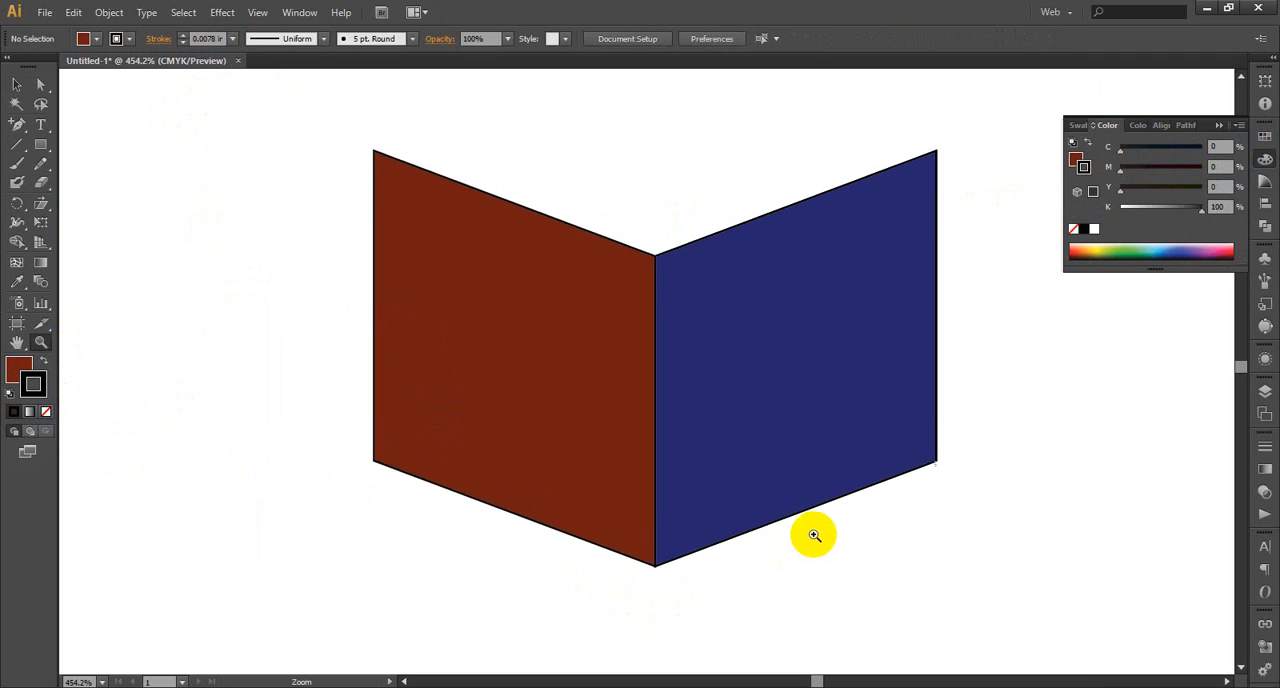
pyautogui.scroll(3, 814, 535)
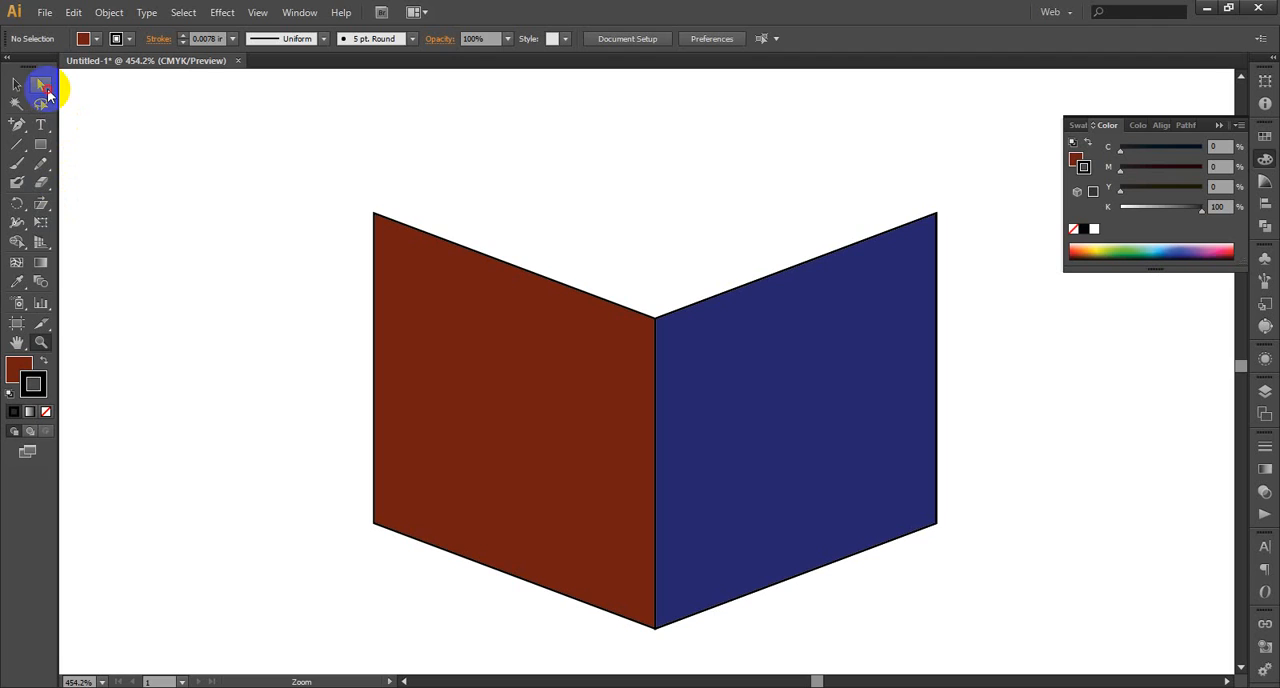
pyautogui.click(45, 86)
pyautogui.moveTo(944, 187); pyautogui.dragTo(925, 588)
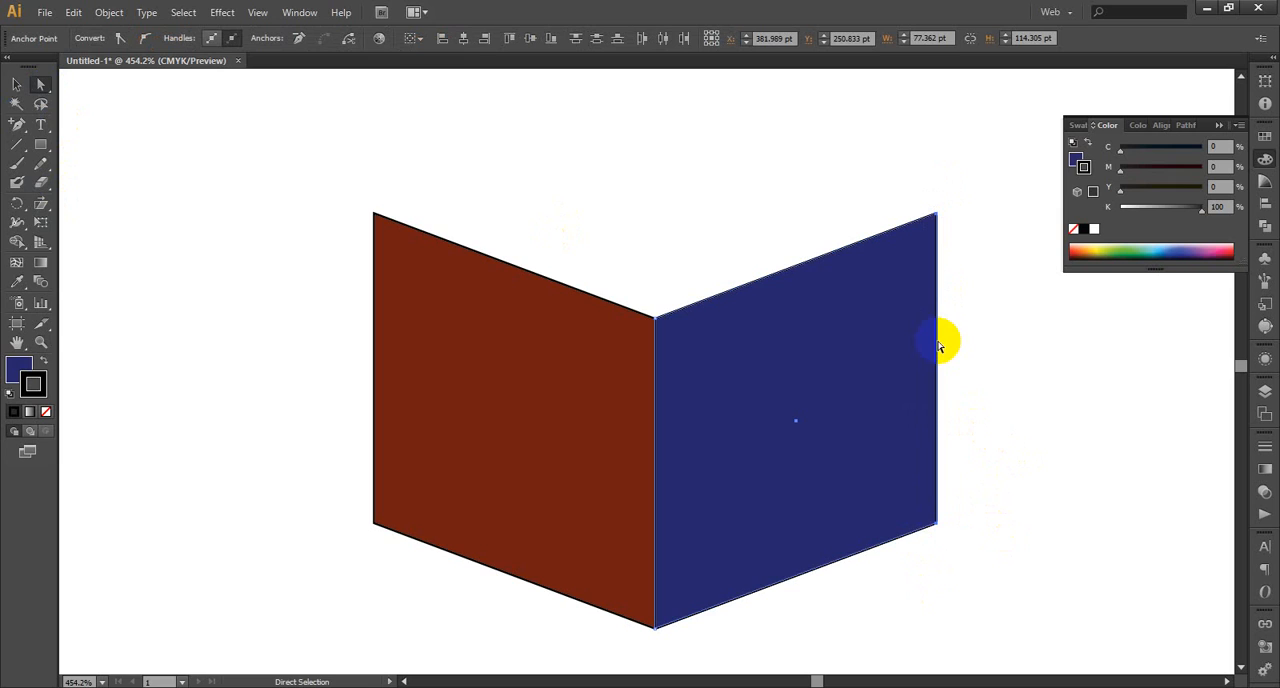
pyautogui.moveTo(939, 346); pyautogui.dragTo(949, 350)
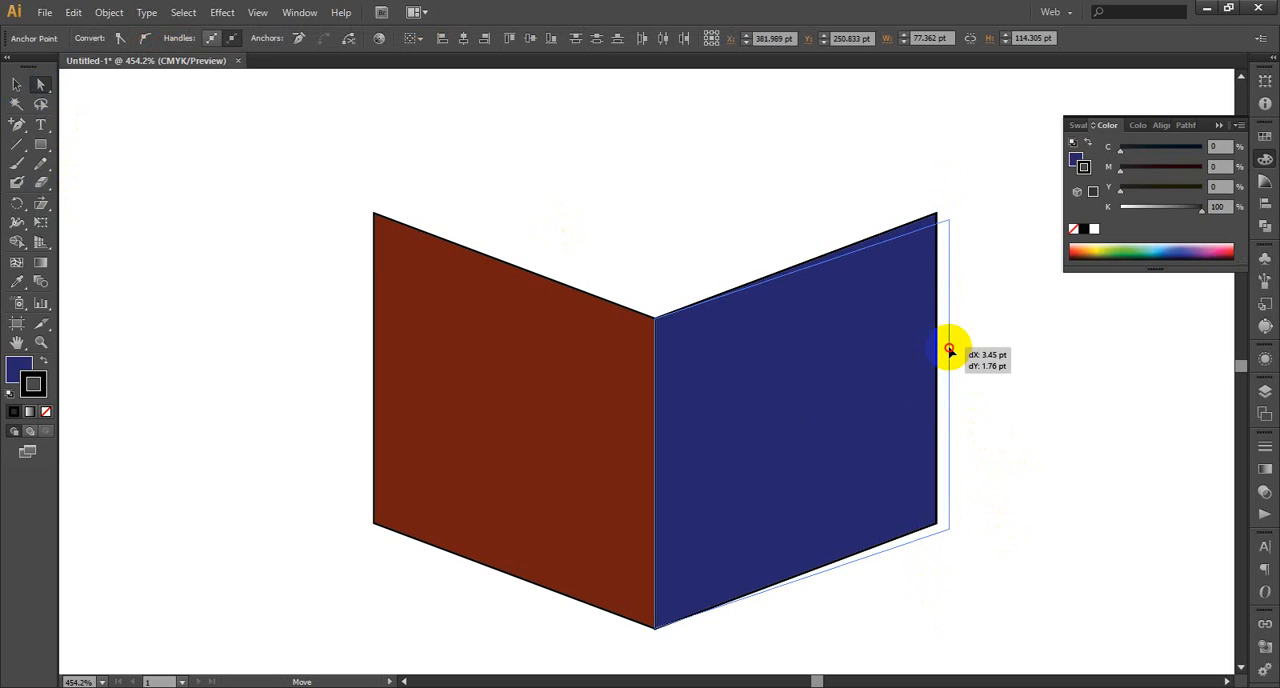
pyautogui.moveTo(949, 350); pyautogui.dragTo(947, 347)
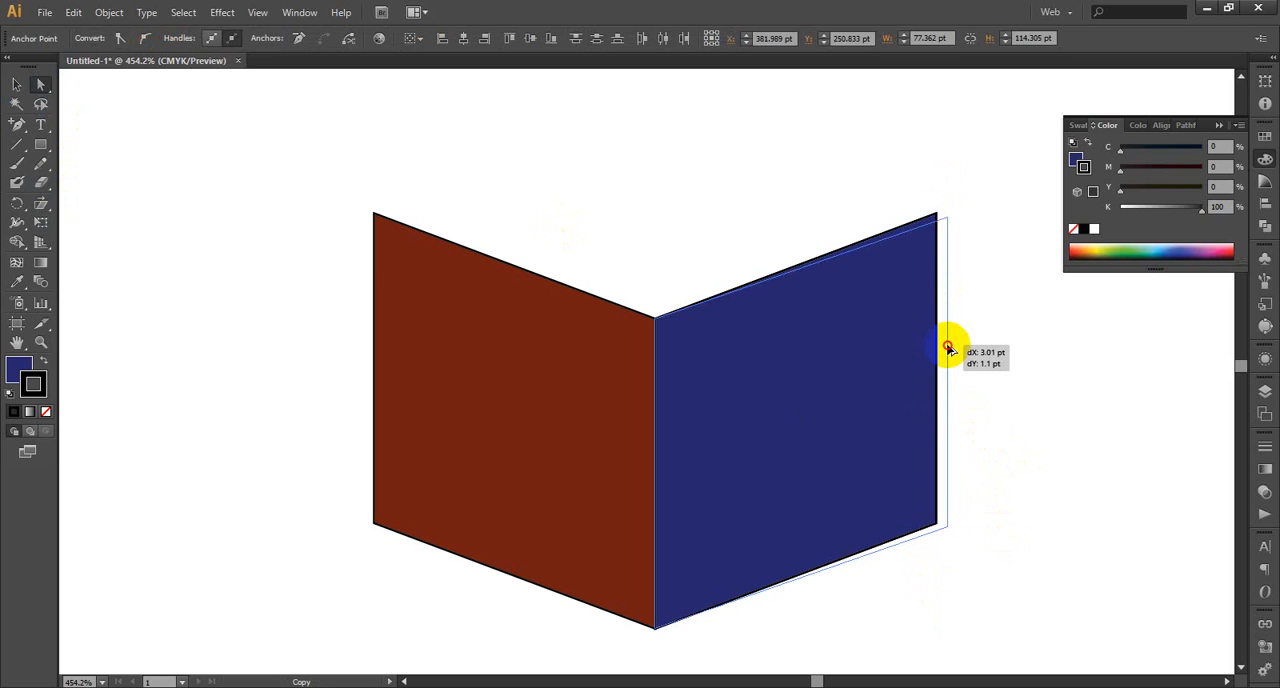
pyautogui.moveTo(947, 347); pyautogui.dragTo(950, 347)
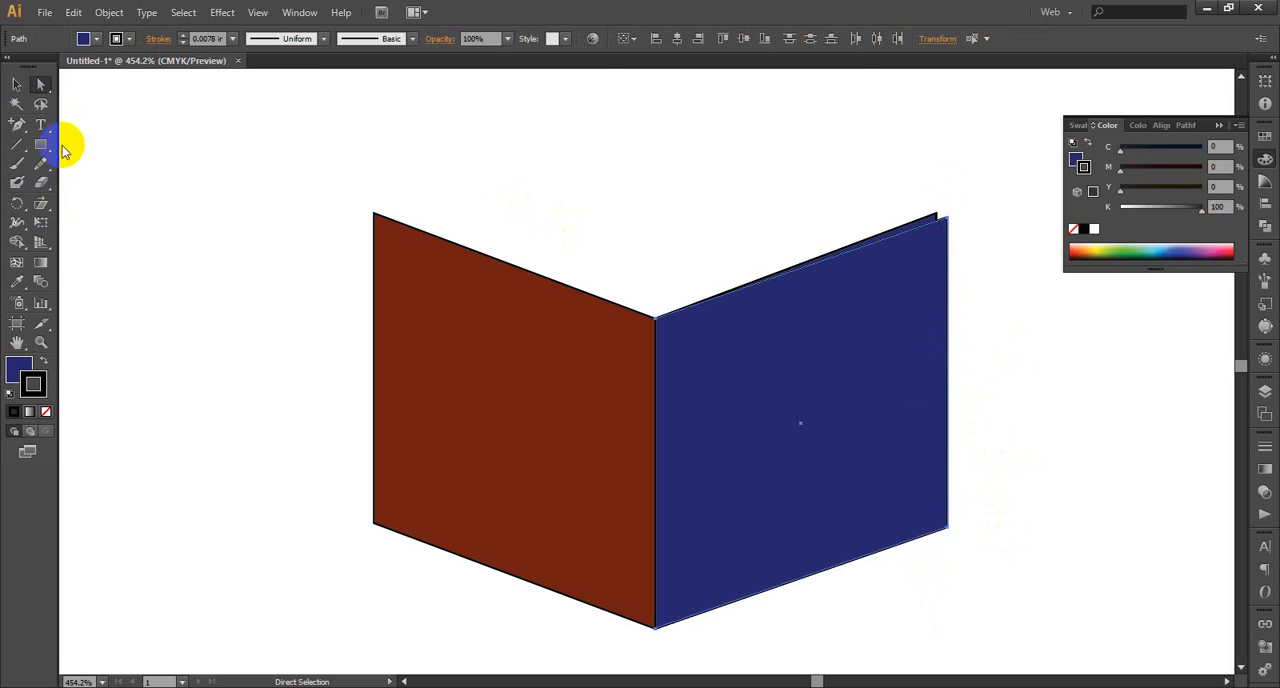
# Repeat the offset copy from the new panel's two outer corners, making a second fanned panel about 83.4 pt wide and 112.1 pt high
pyautogui.click(262, 137)
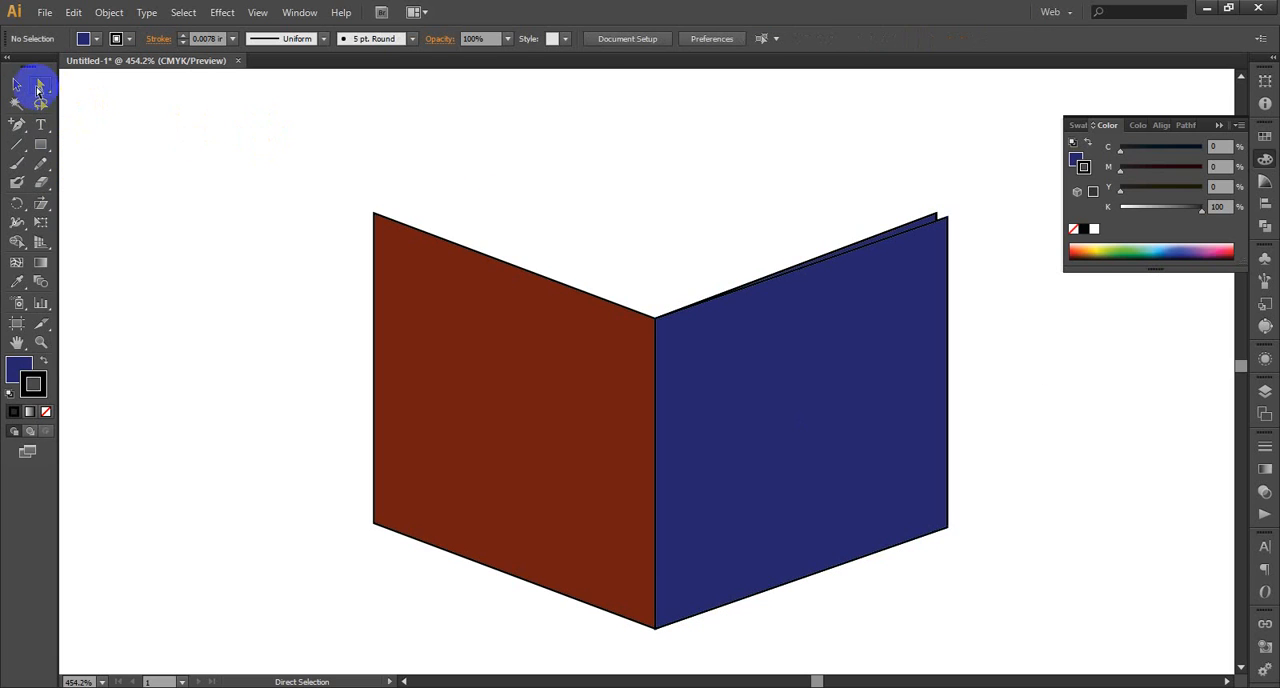
pyautogui.click(947, 220)
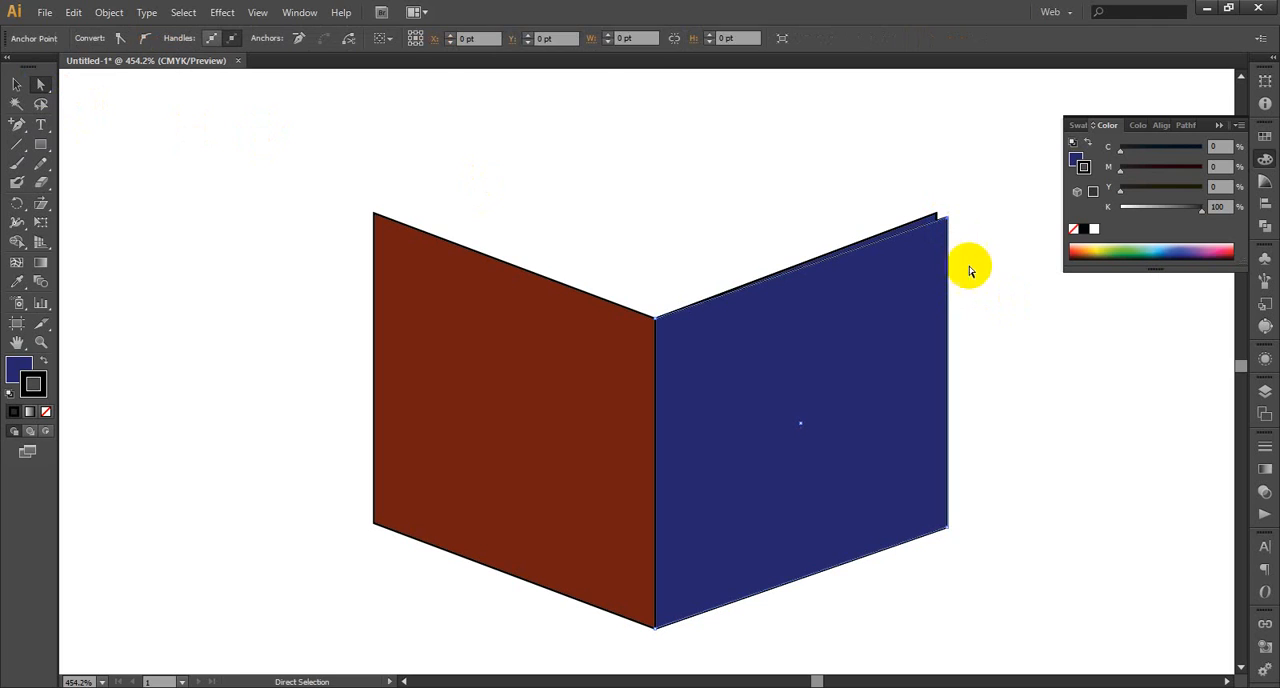
pyautogui.keyDown('shift'); pyautogui.click(948, 529); pyautogui.keyUp('shift')
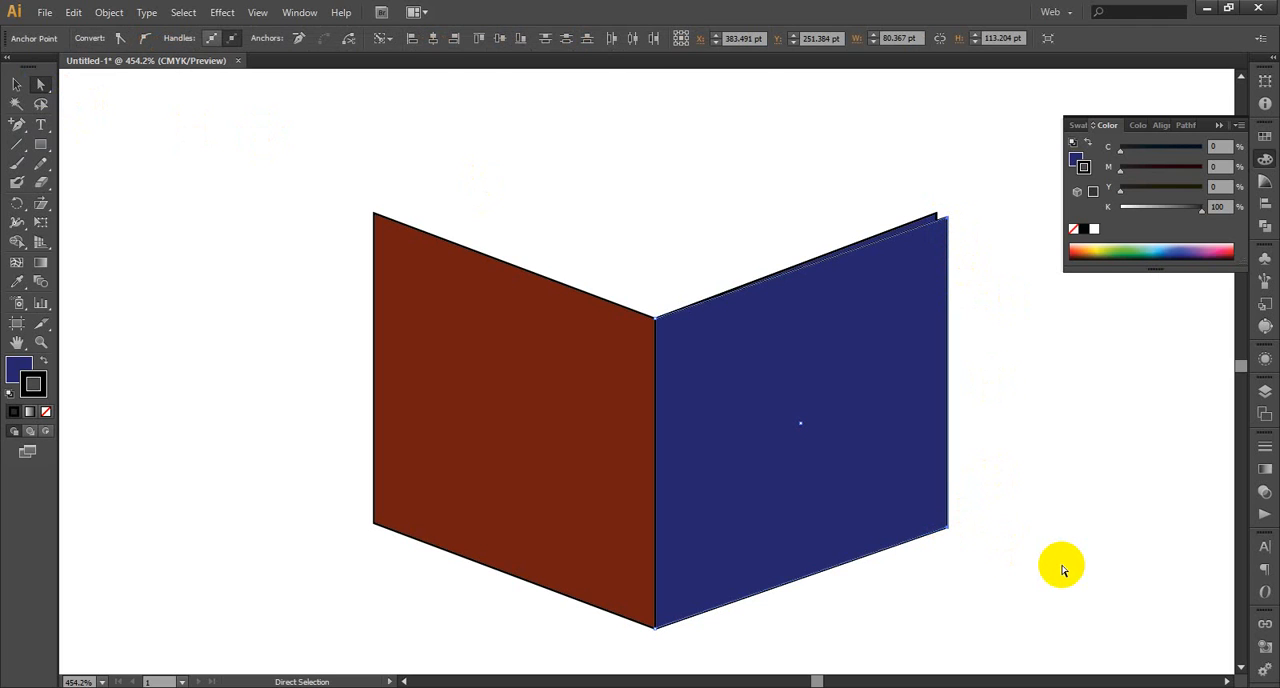
pyautogui.press('Right')
pyautogui.press('Right')
pyautogui.press('Right')
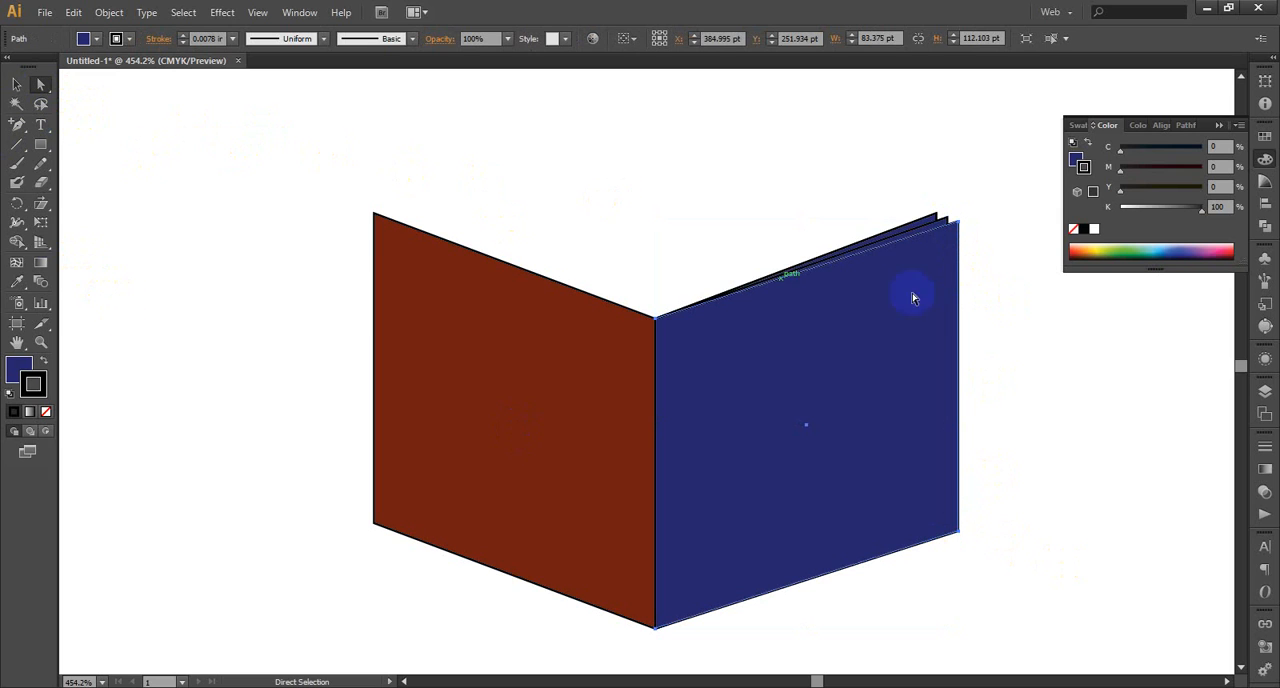
# Repeat the outer-edge offset copy twice, making fanned navy panels about 86.4 by 111 pt and 89.4 by 109.9 pt
pyautogui.click(960, 229)
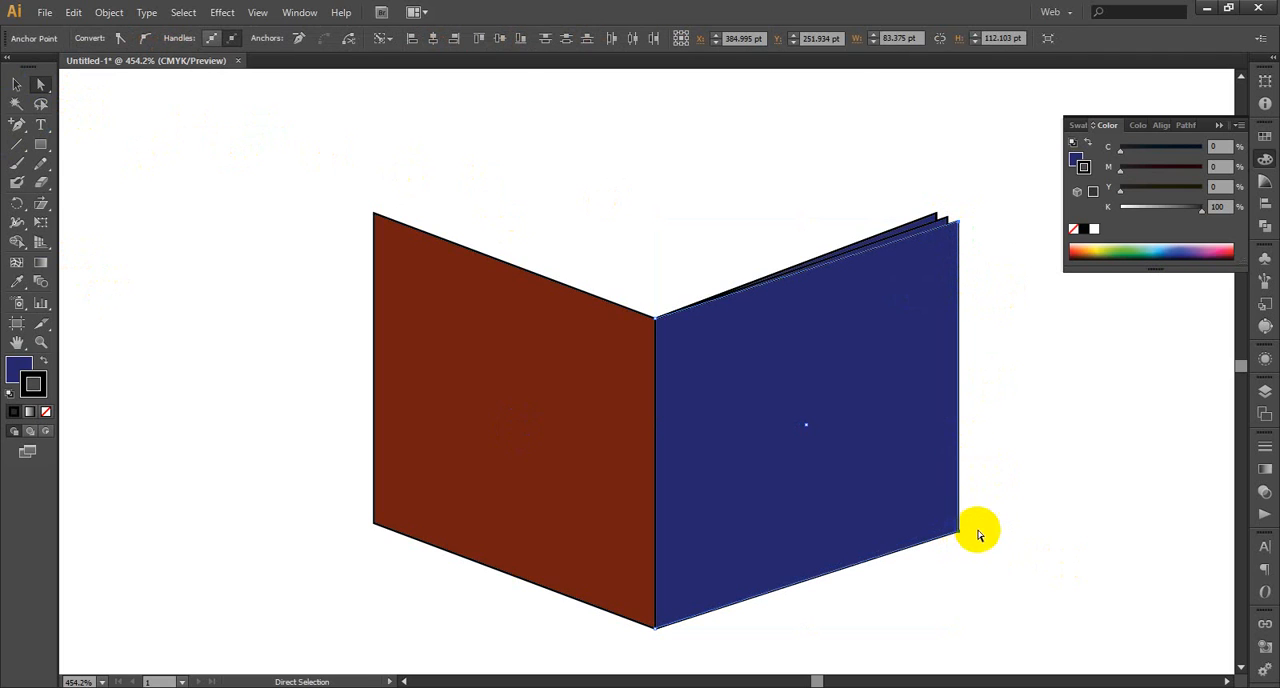
pyautogui.press('v')
pyautogui.hotkey('ctrl', 'd')
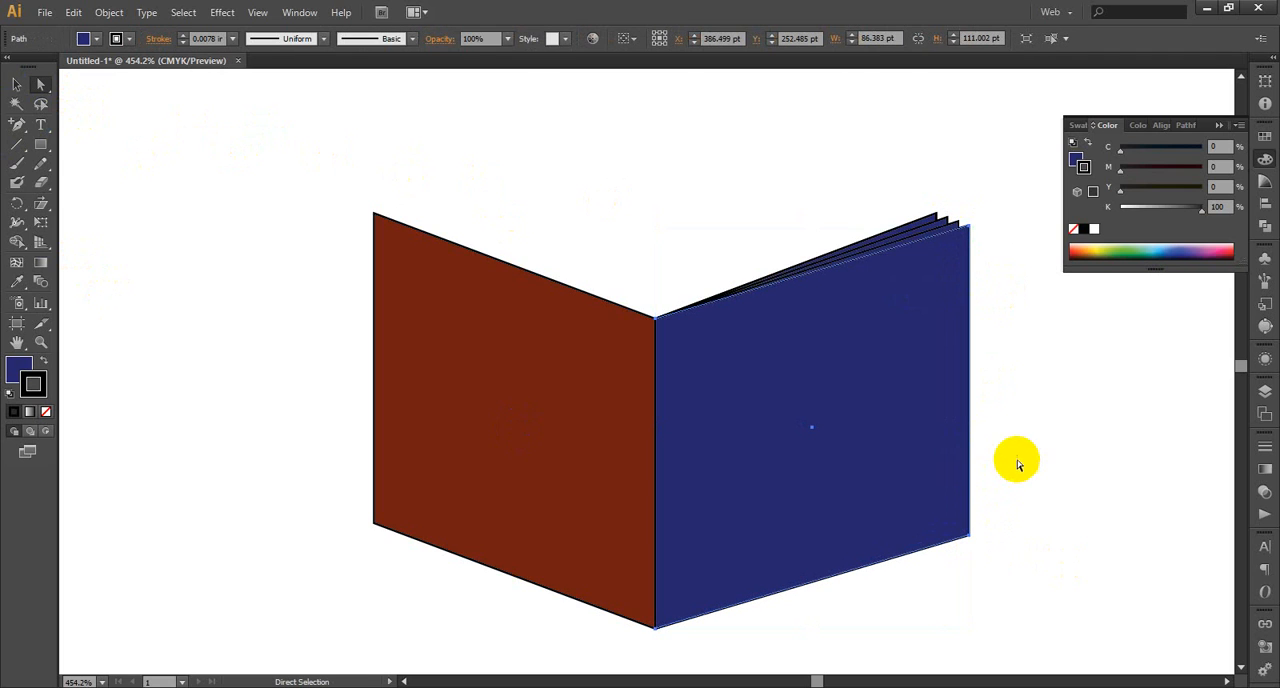
pyautogui.click(1010, 270)
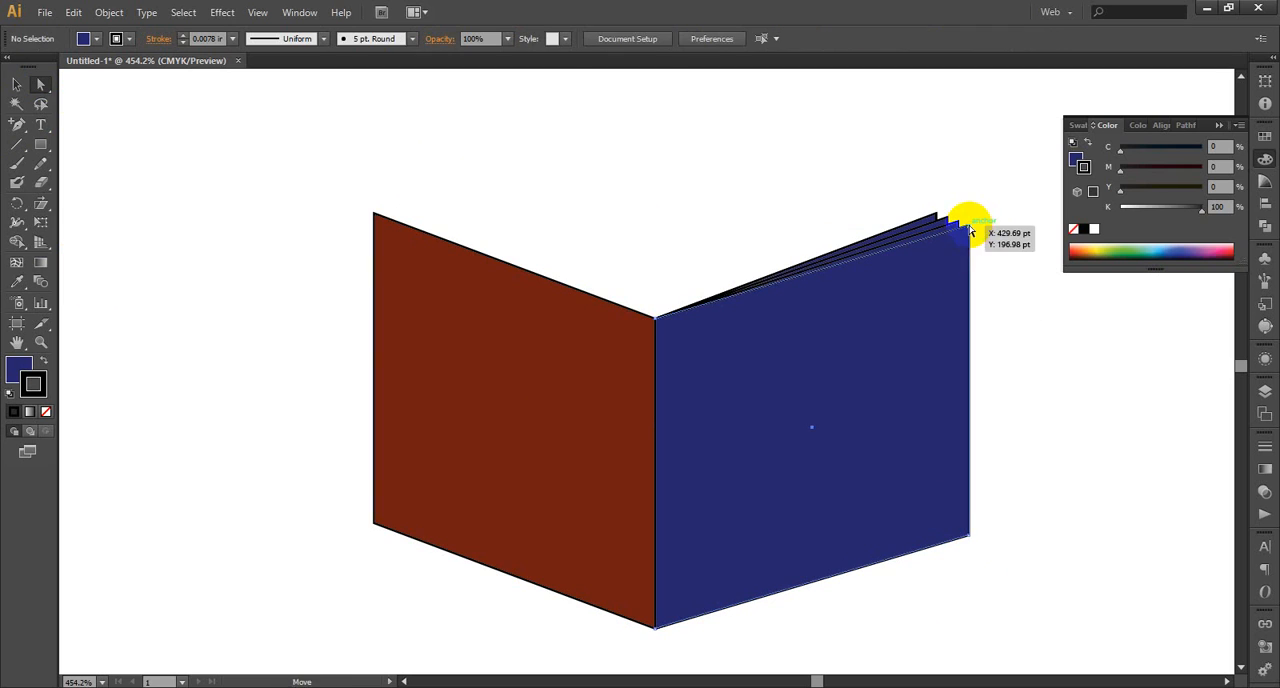
pyautogui.click(969, 231)
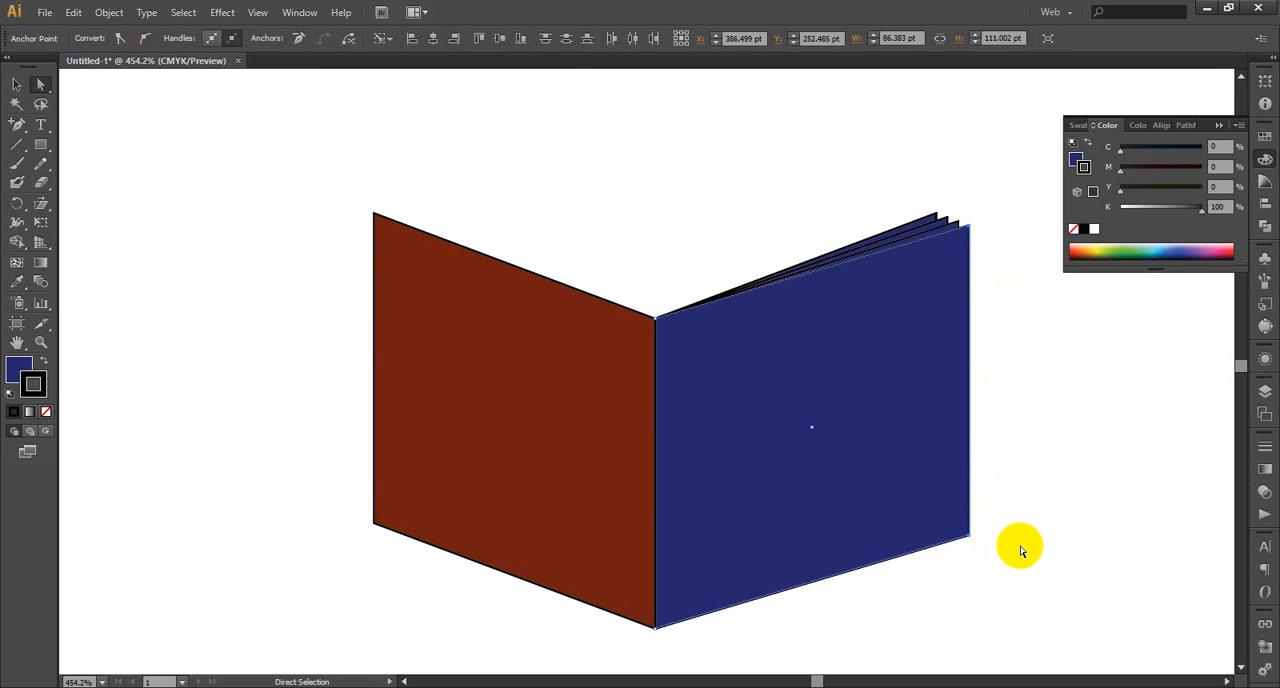
pyautogui.hotkey('ctrl', 'd')
pyautogui.scroll(-1, 1020, 422)
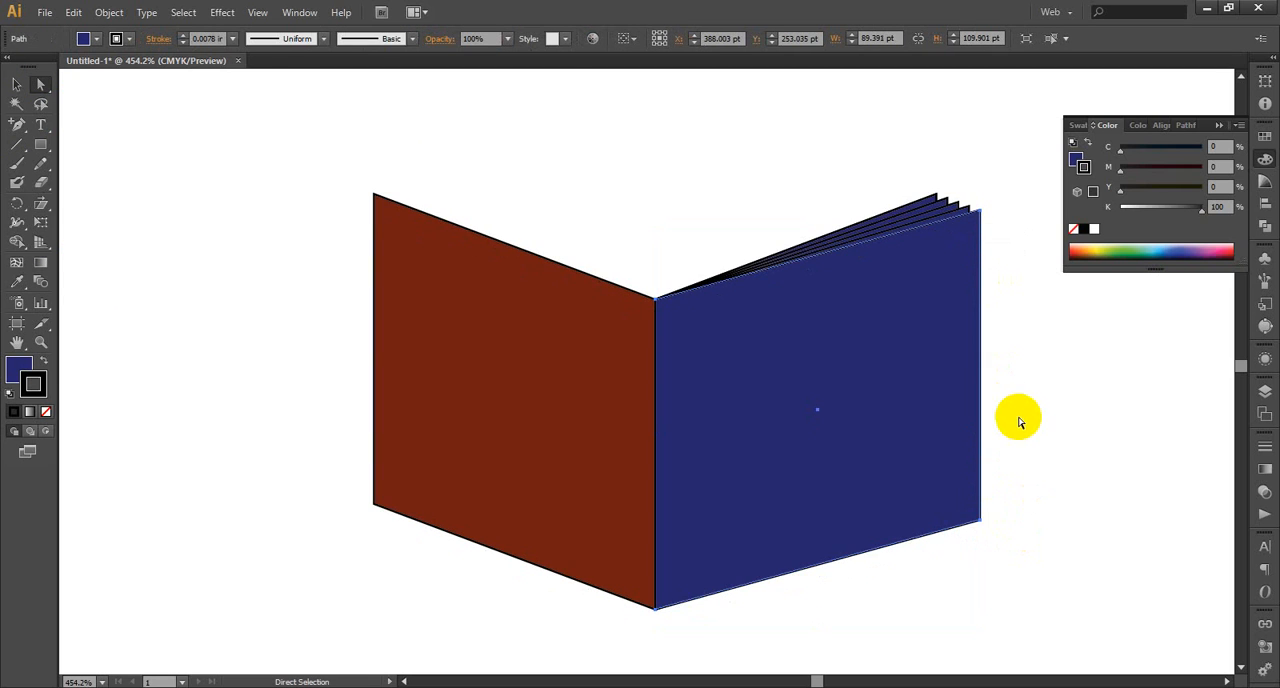
# Add two more fanned copies from the newest panel's outer corners, about 92.4 by 108.8 pt and 95.4 by 107.7 pt, and deselect
pyautogui.click(990, 206)
pyautogui.click(982, 212)
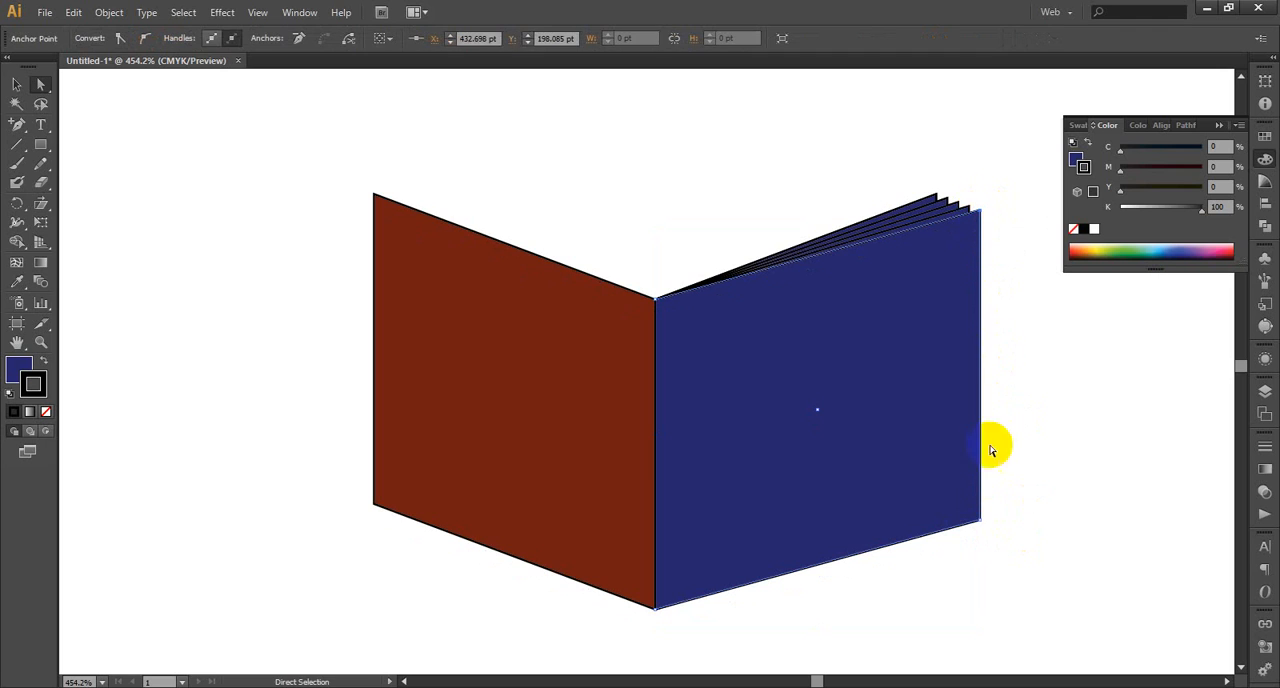
pyautogui.click(984, 519)
pyautogui.press('v')
pyautogui.hotkey('ctrl', 'd')
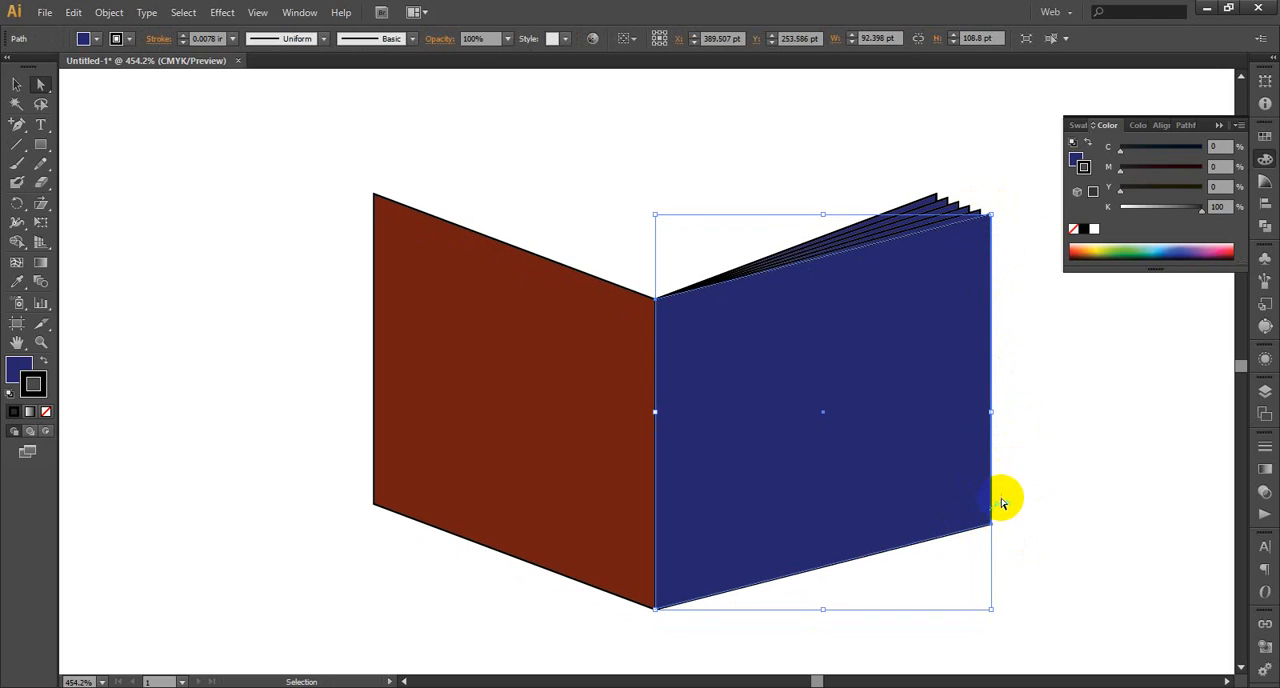
pyautogui.scroll(-1, 1014, 402)
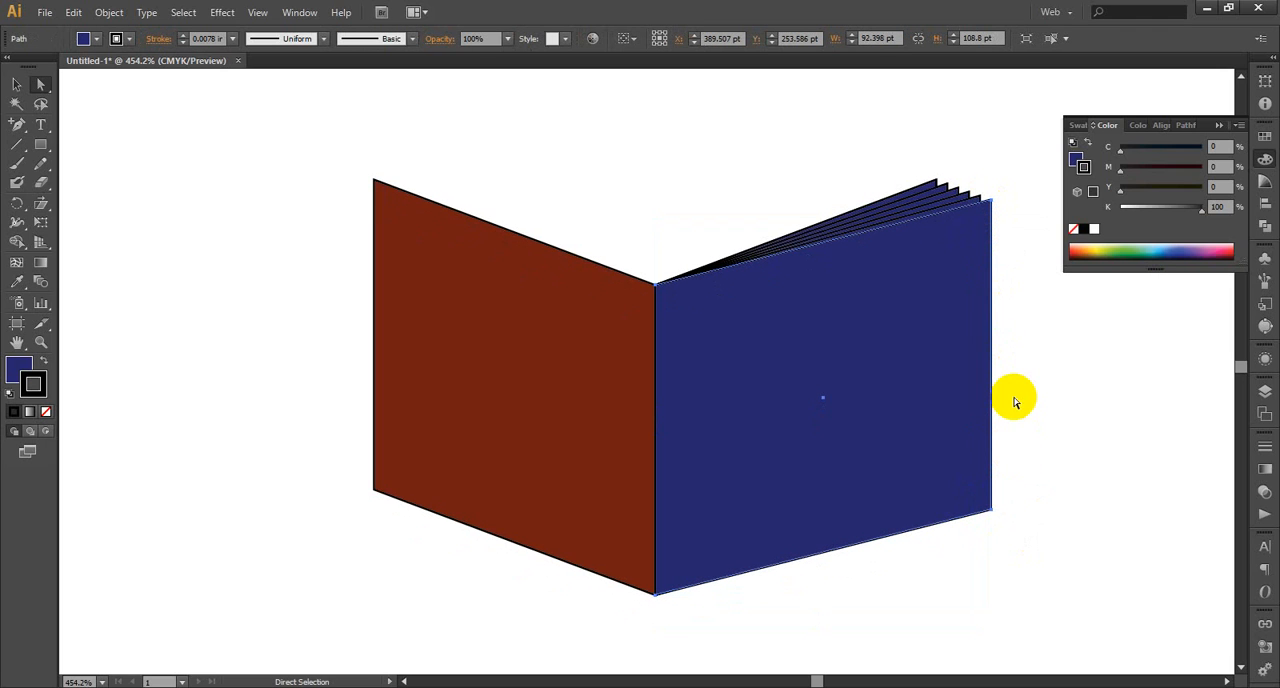
pyautogui.click(993, 203)
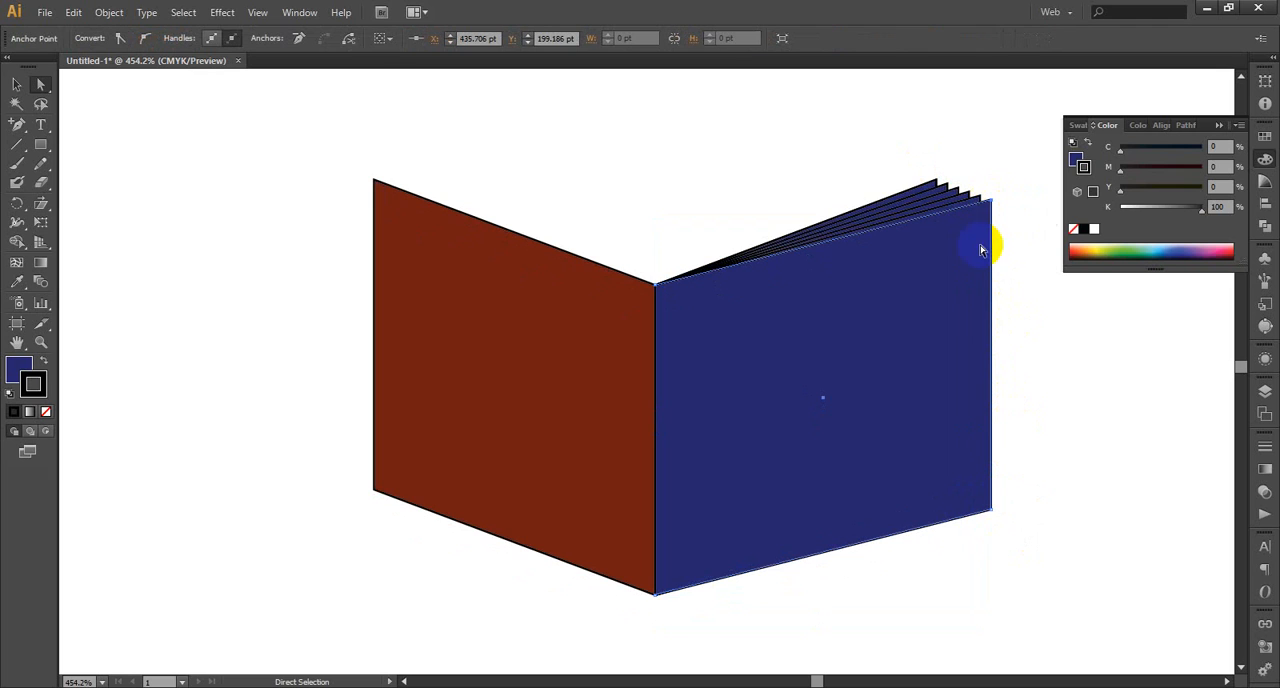
pyautogui.keyDown('shift'); pyautogui.click(993, 510); pyautogui.keyUp('shift')
pyautogui.hotkey('ctrl', 'd')
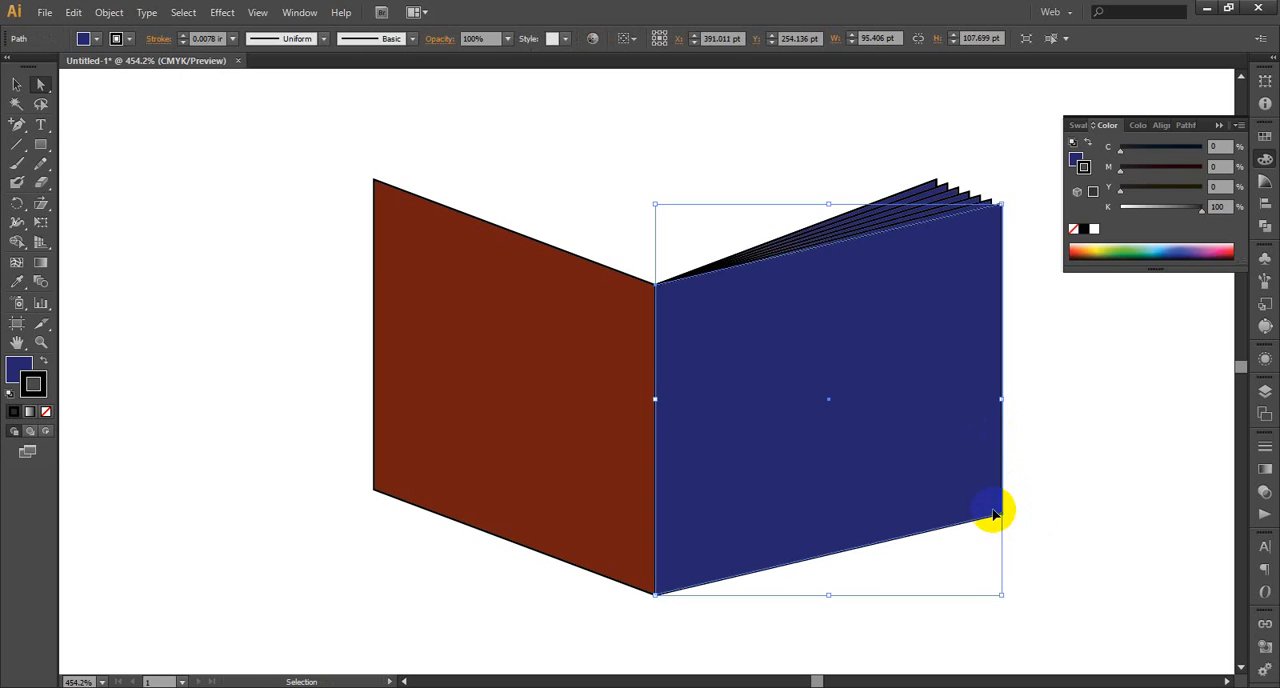
pyautogui.press('a')
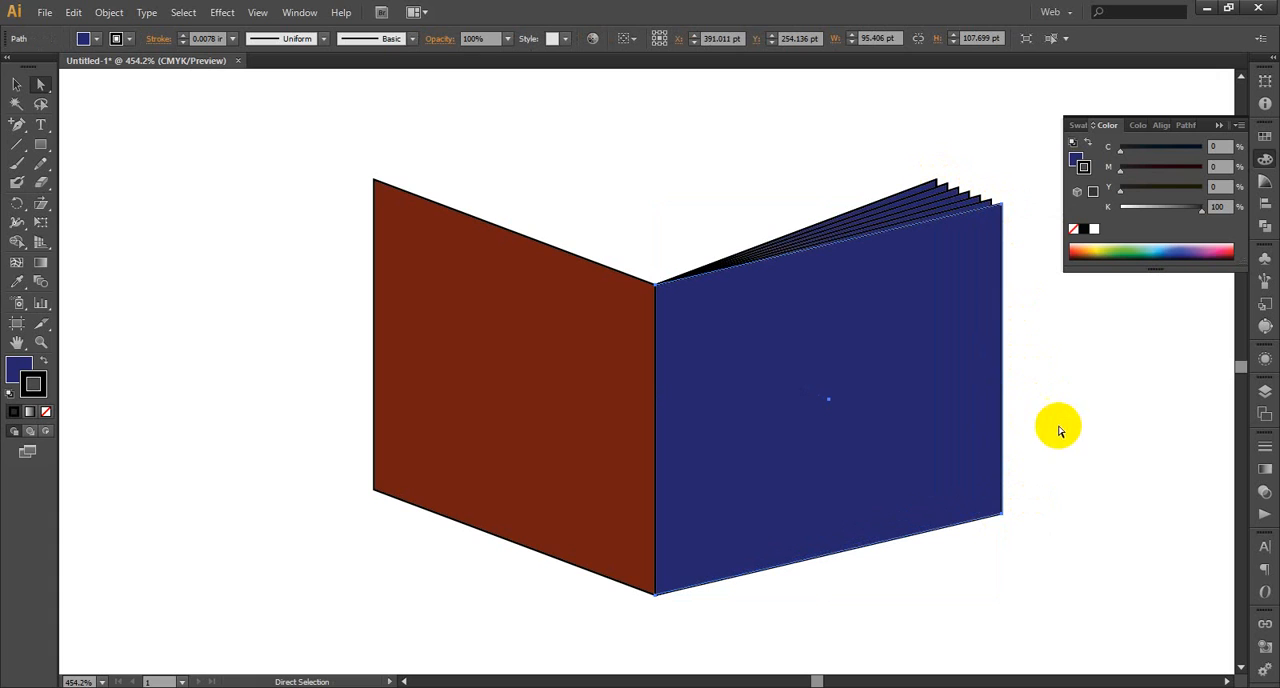
pyautogui.click(16, 84)
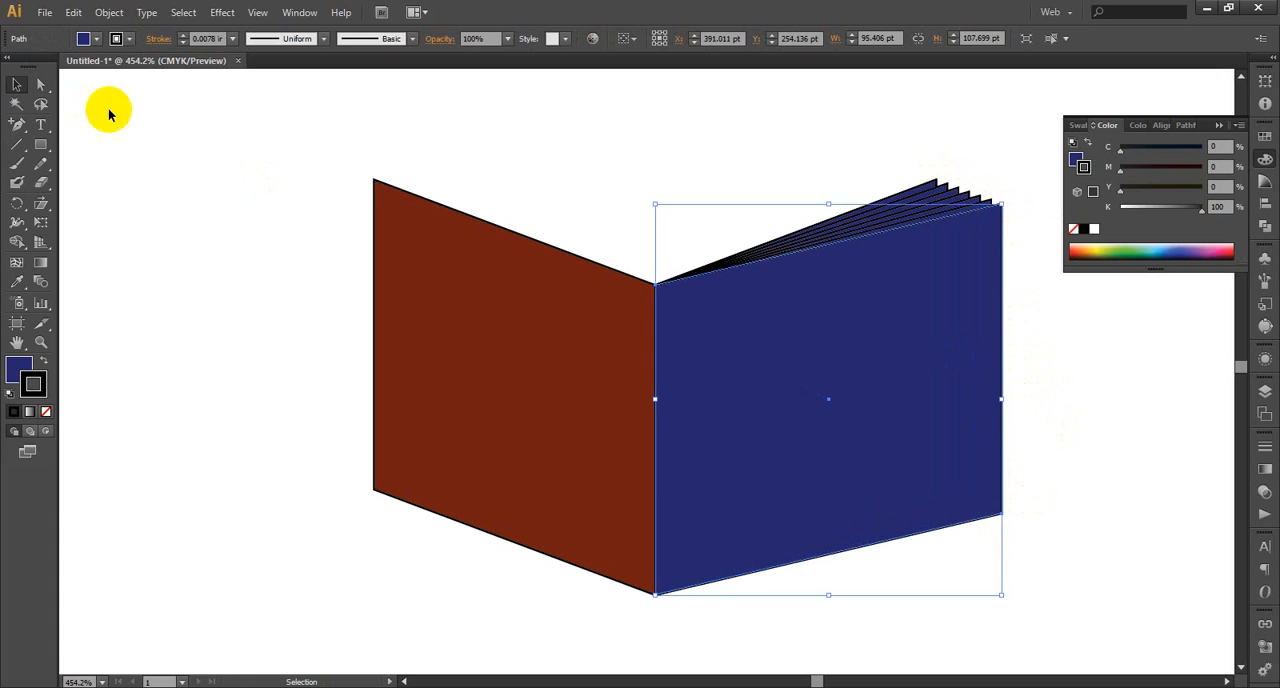
pyautogui.click(772, 170)
pyautogui.scroll(-1, 1054, 337)
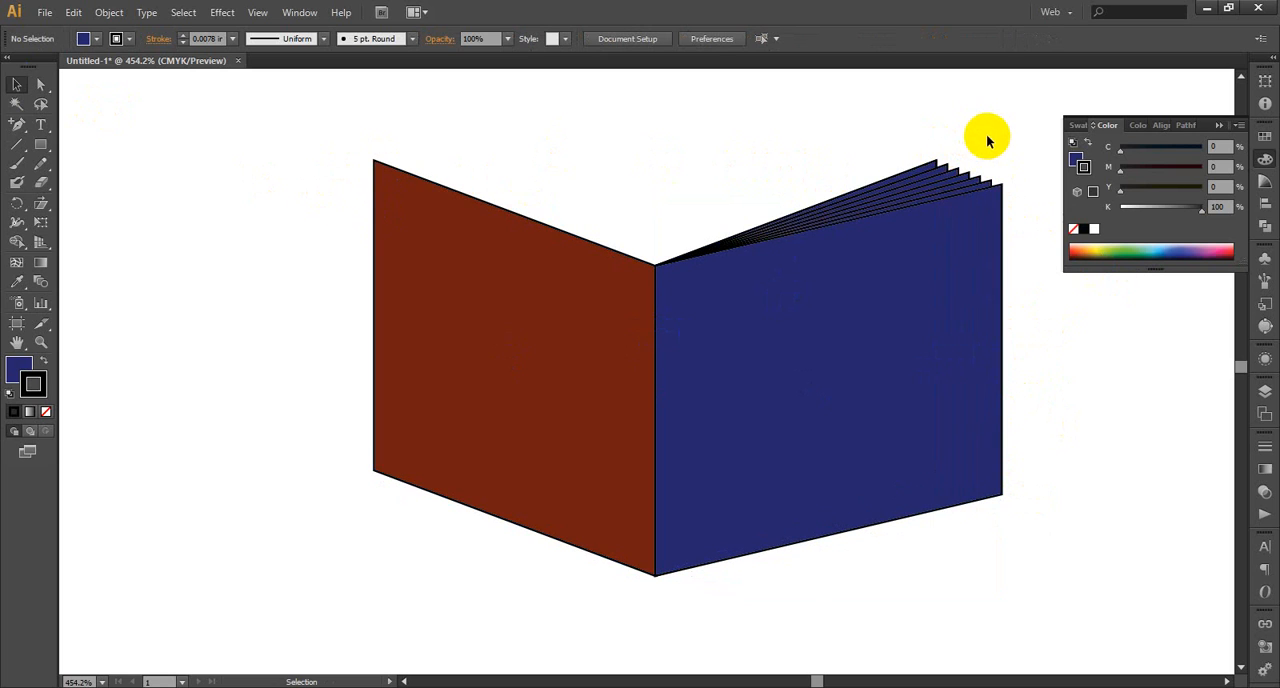
pyautogui.moveTo(993, 137); pyautogui.dragTo(889, 571)
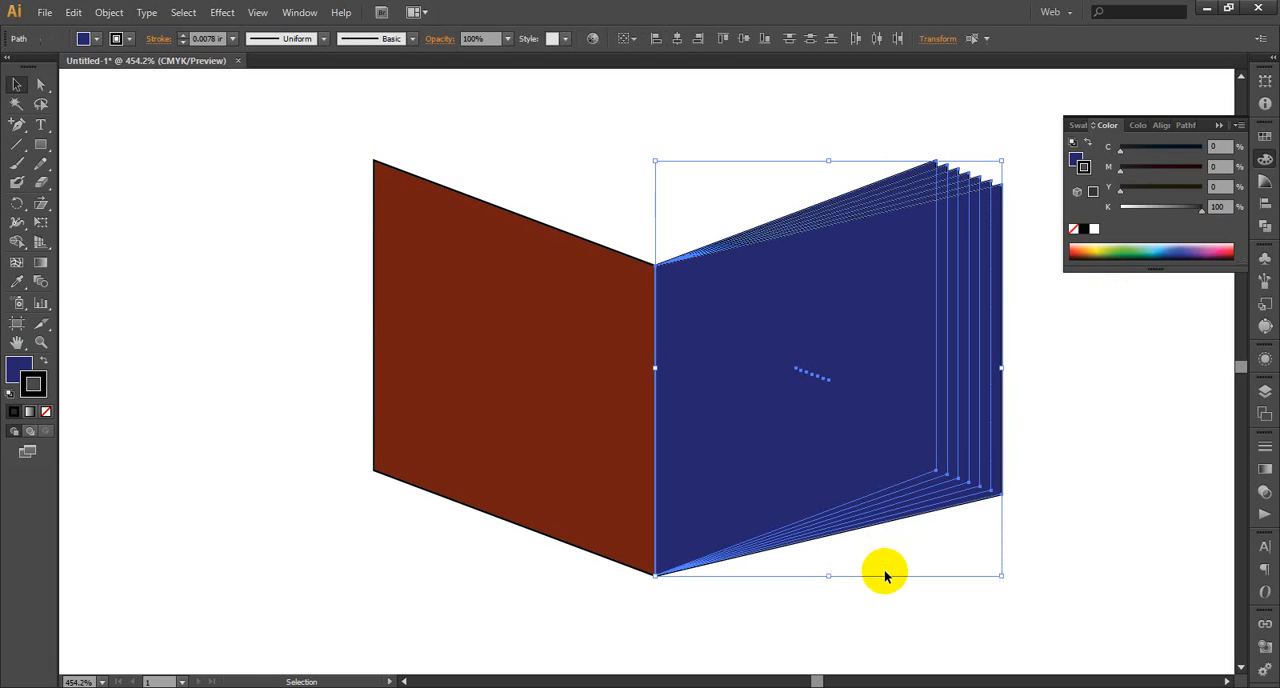
pyautogui.rightClick(883, 383)
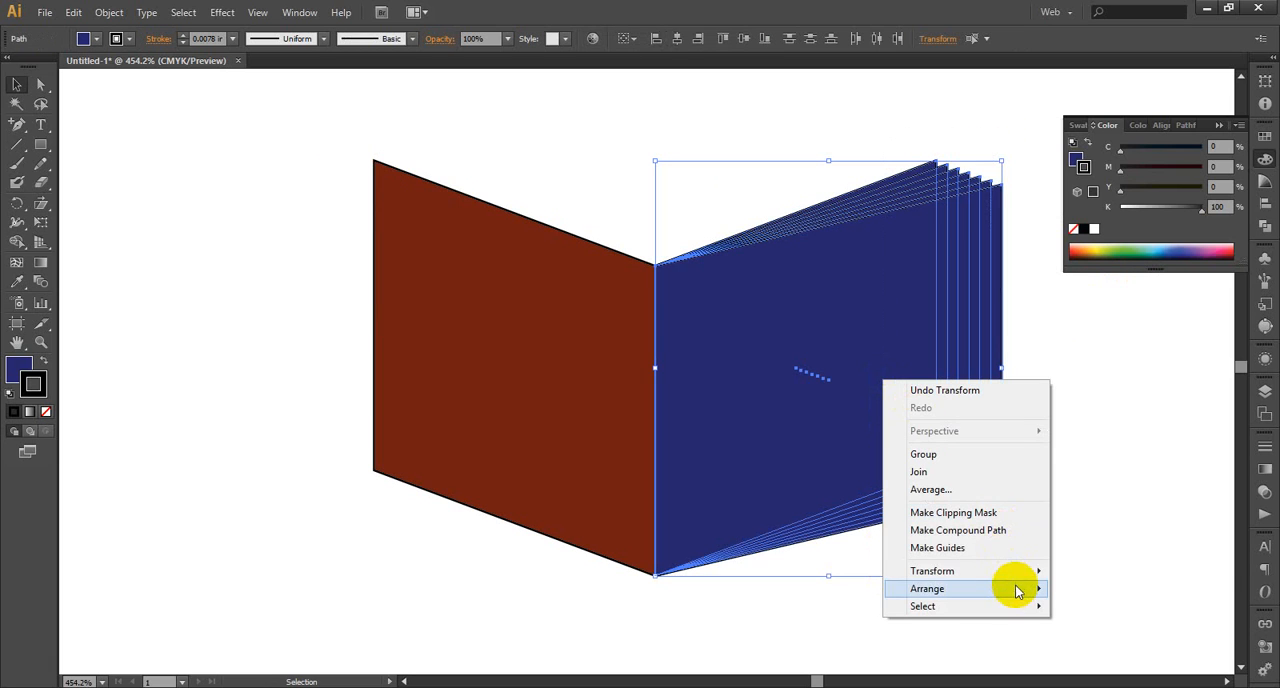
pyautogui.moveTo(1017, 572)
pyautogui.click(530, 155)
# Hide the brown-red panel on the left half of the book
pyautogui.moveTo(505, 148); pyautogui.dragTo(366, 452)
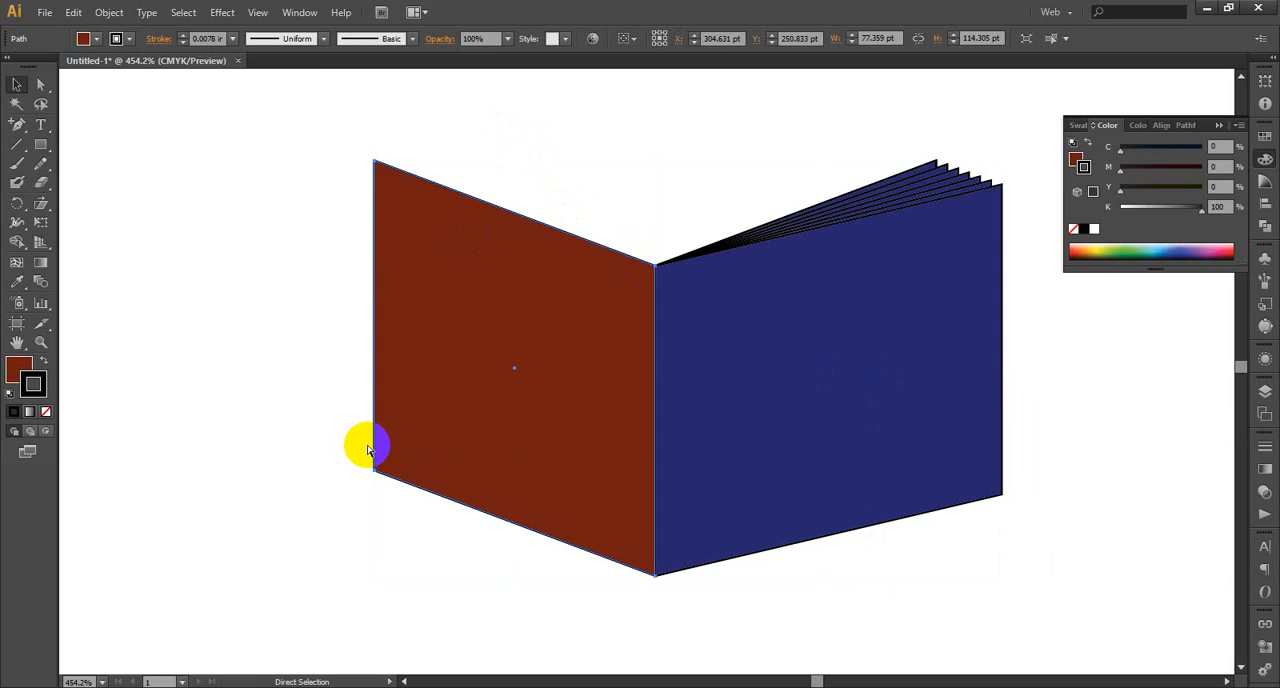
pyautogui.press('Delete')
pyautogui.press('v')
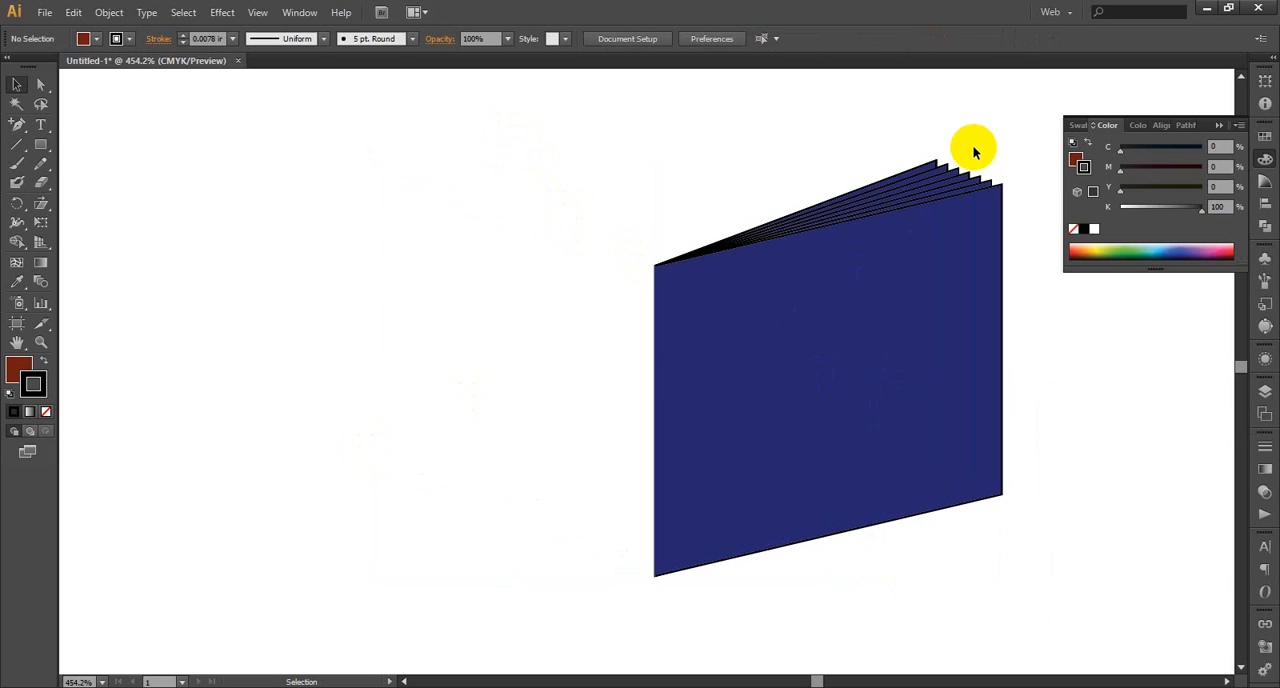
# Select all the fanned navy panels and create a copy of them reflected across the vertical axis
pyautogui.moveTo(982, 132); pyautogui.dragTo(874, 573)
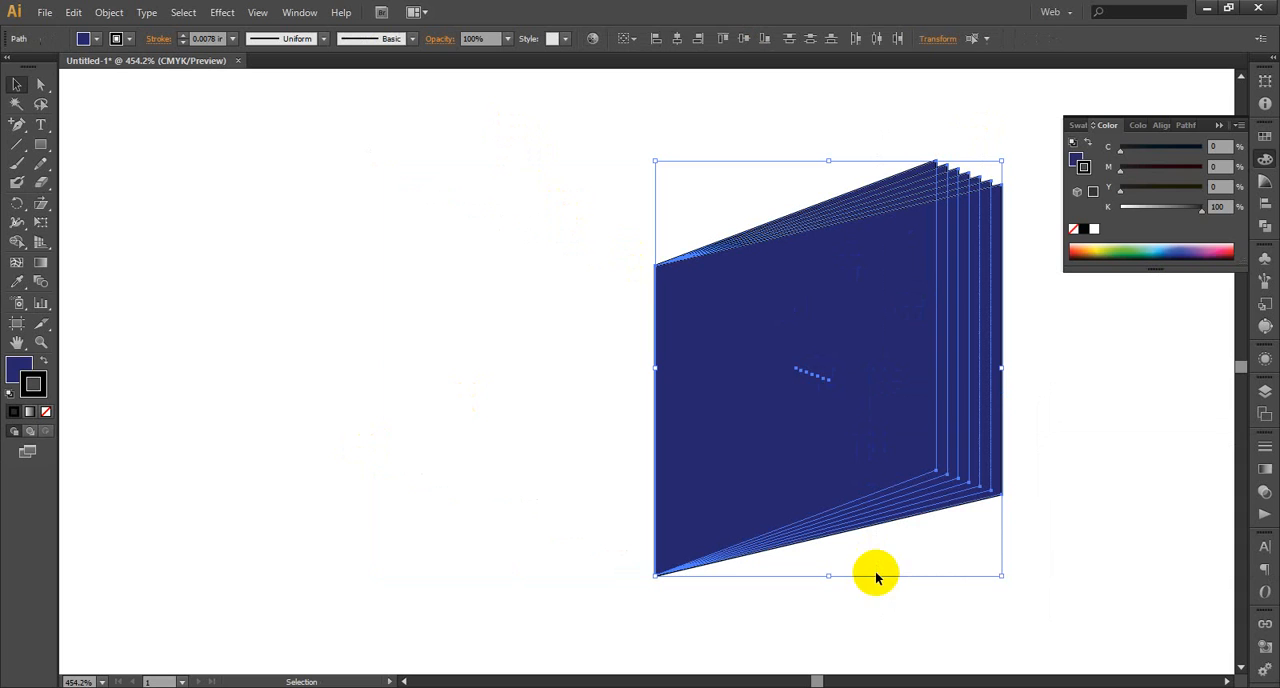
pyautogui.rightClick(937, 434)
pyautogui.moveTo(1051, 623)
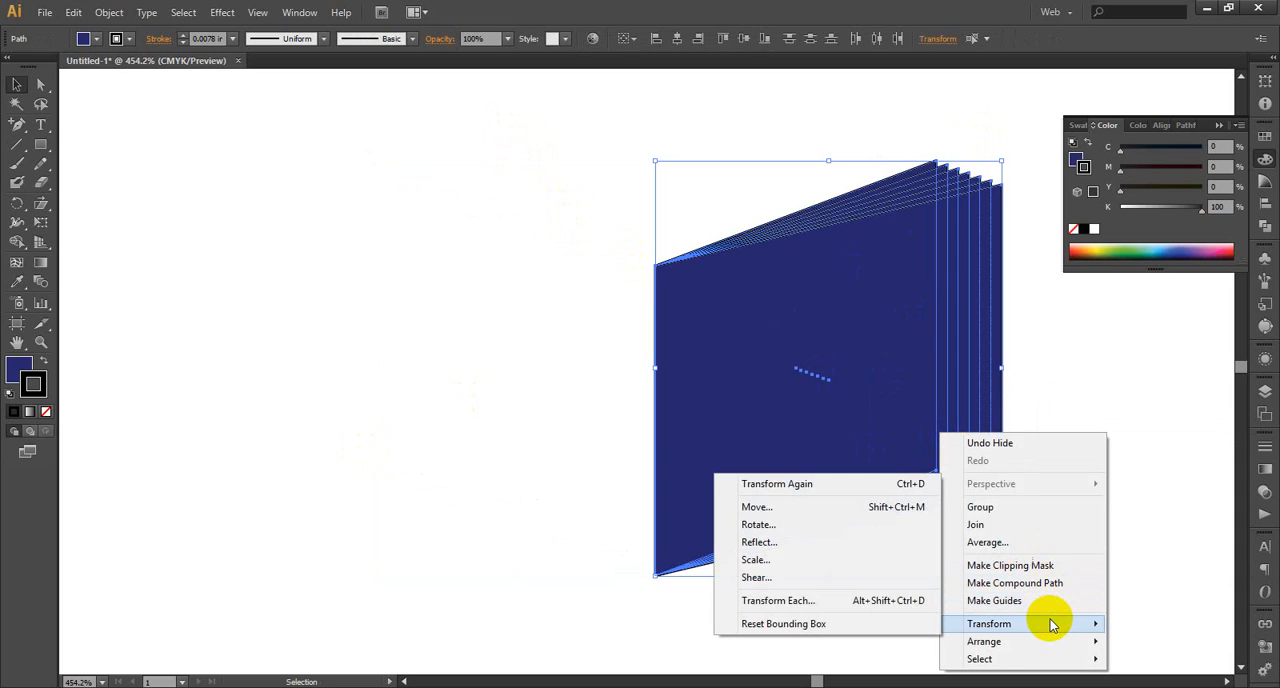
pyautogui.click(826, 543)
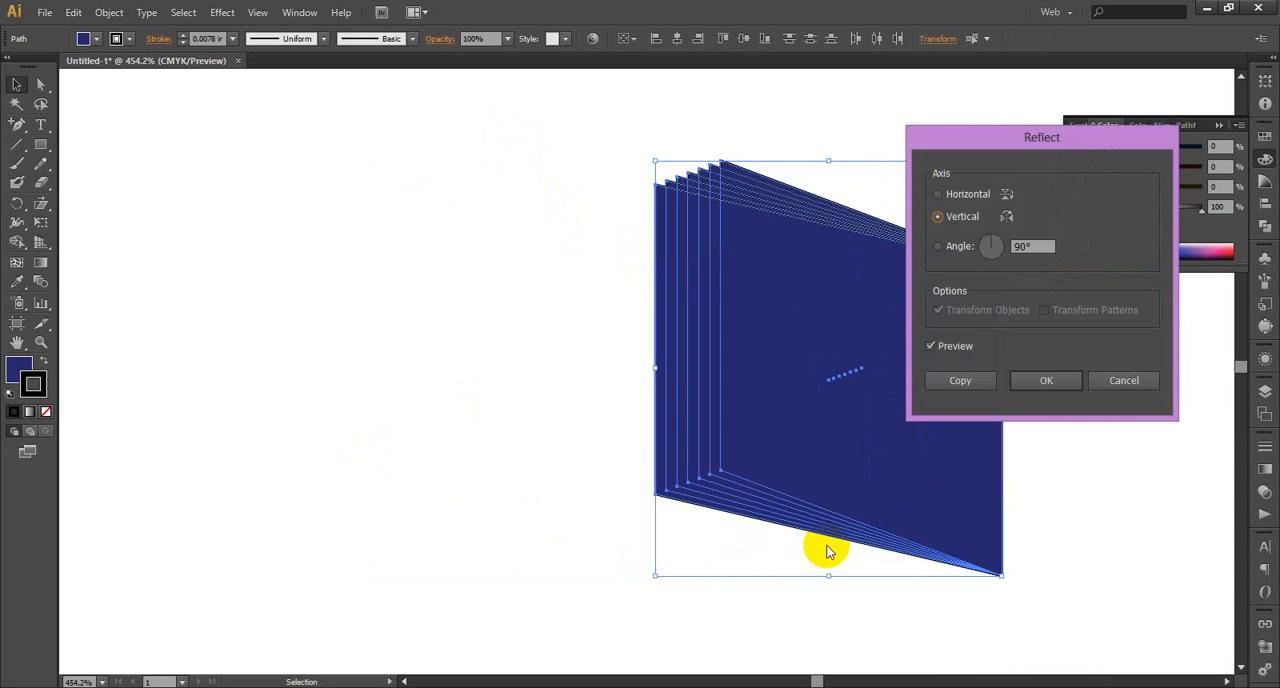
pyautogui.click(937, 195)
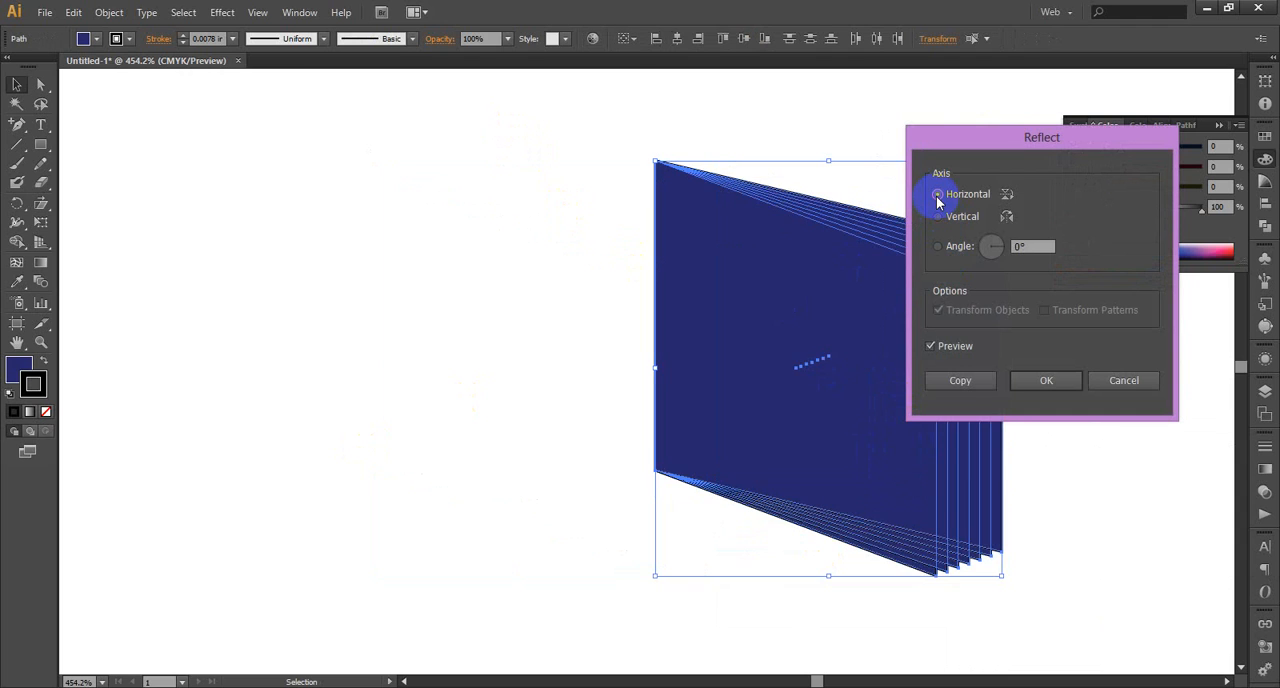
pyautogui.click(937, 214)
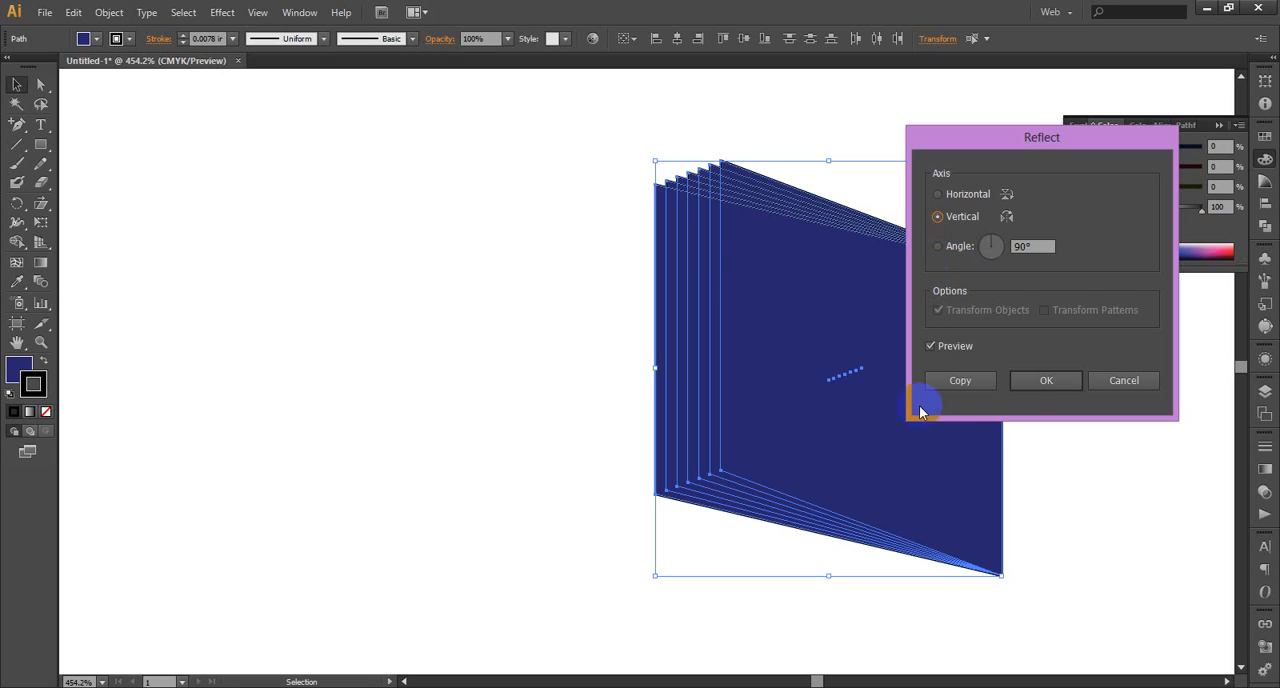
pyautogui.click(985, 384)
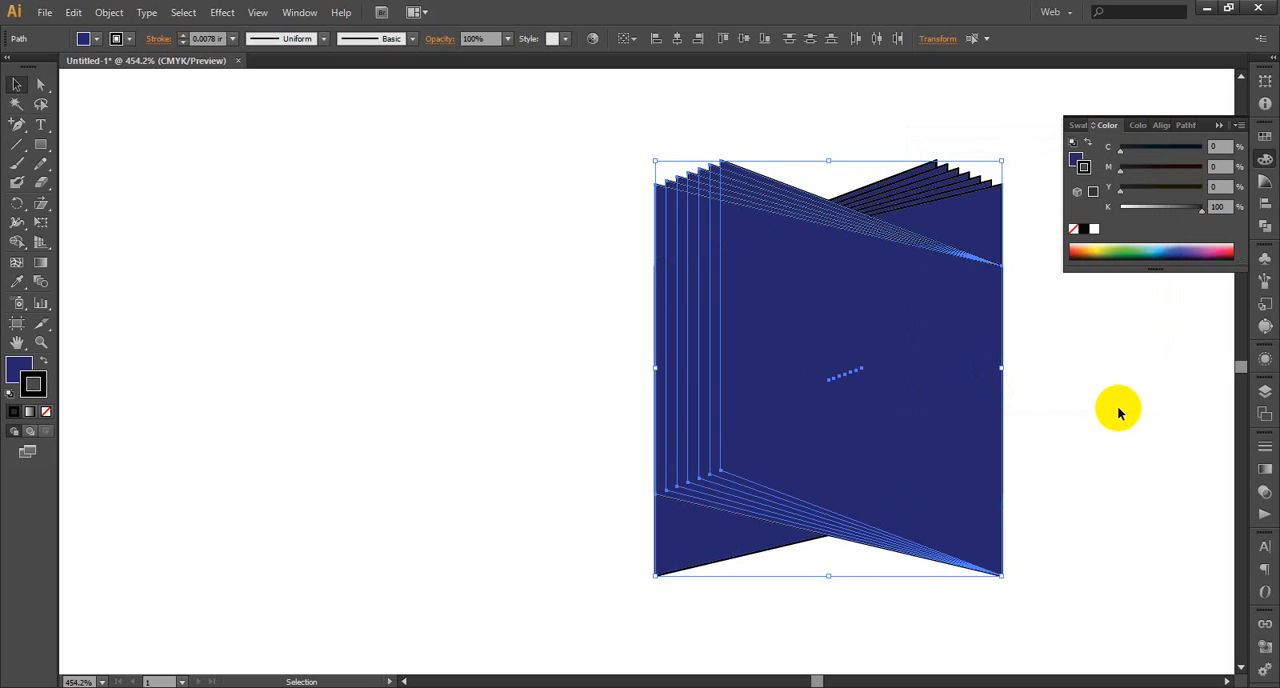
# Nudge the reflected panels left until their spine edge meets the original panels' spine edge, and deselect them
pyautogui.press('Left')
pyautogui.press('Left')
pyautogui.press('Left')
pyautogui.press('Left')
pyautogui.press('Left')
pyautogui.press('Left')
pyautogui.press('Left')
pyautogui.press('Left')
pyautogui.press('Left')
pyautogui.press('Left')
pyautogui.press('Left')
pyautogui.press('Left')
pyautogui.press('Left')
pyautogui.press('Left')
pyautogui.press('Left')
pyautogui.press('Left')
pyautogui.press('Left')
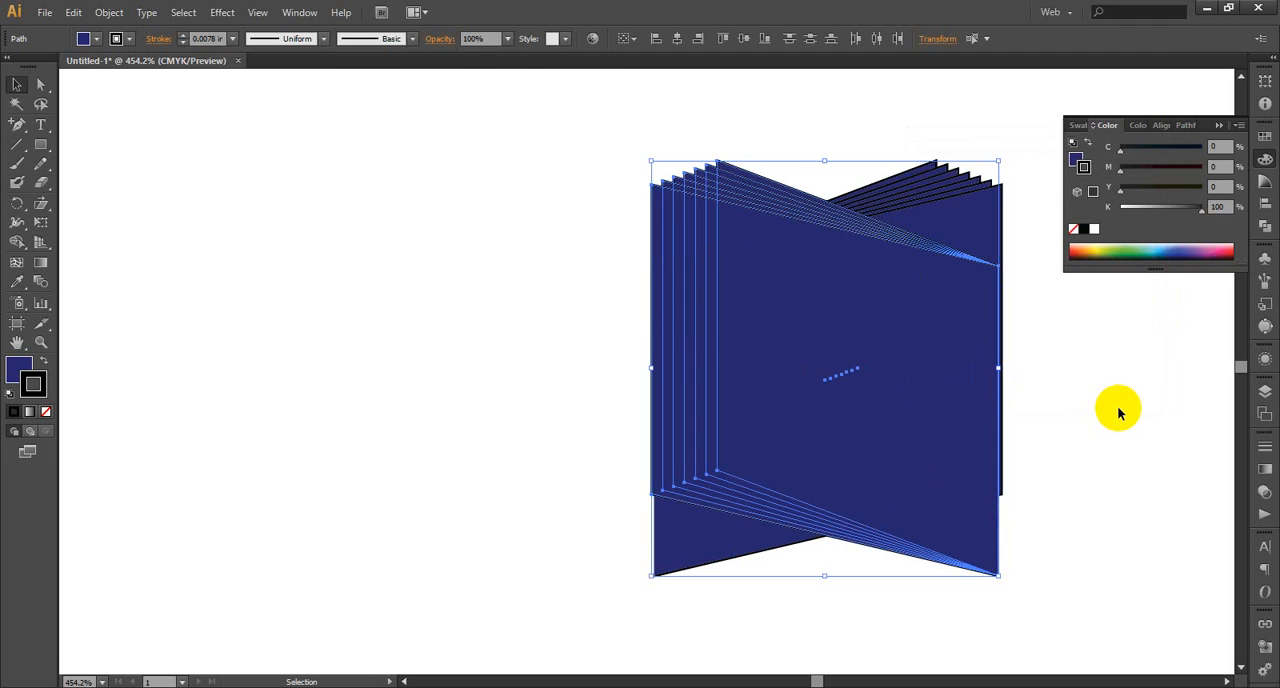
pyautogui.press('Left')
pyautogui.press('Left')
pyautogui.press('Left')
pyautogui.press('Left')
pyautogui.press('Left')
pyautogui.press('Left')
pyautogui.press('Left')
pyautogui.press('Left')
pyautogui.press('Left')
pyautogui.press('Left')
pyautogui.press('Left')
pyautogui.press('Left')
pyautogui.press('Left')
pyautogui.press('Left')
pyautogui.press('Left')
pyautogui.press('Left')
pyautogui.press('Left')
pyautogui.press('Left')
pyautogui.press('Left')
pyautogui.press('Left')
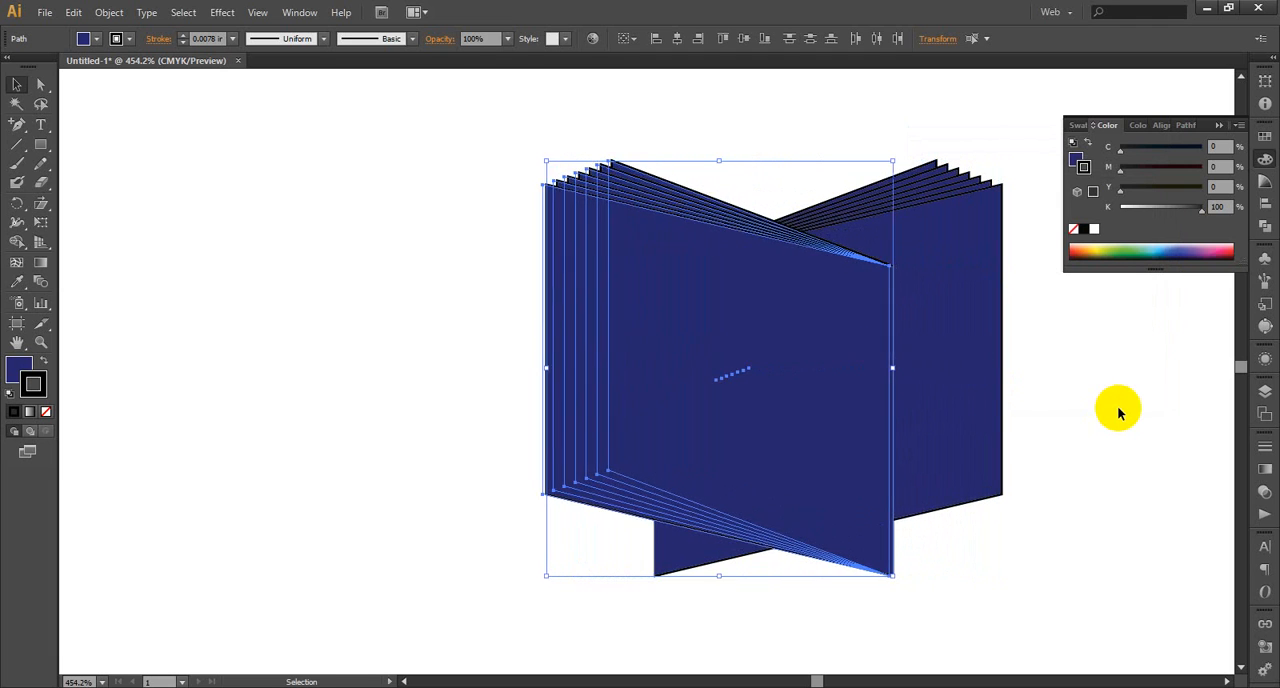
pyautogui.press('Left')
pyautogui.press('Left')
pyautogui.press('Left')
pyautogui.press('Left')
pyautogui.press('Left')
pyautogui.press('Left')
pyautogui.press('Left')
pyautogui.press('Left')
pyautogui.press('Left')
pyautogui.press('Left')
pyautogui.press('Left')
pyautogui.press('Left')
pyautogui.press('Left')
pyautogui.press('Left')
pyautogui.press('Left')
pyautogui.press('Left')
pyautogui.press('Left')
pyautogui.press('Left')
pyautogui.press('Left')
pyautogui.press('Left')
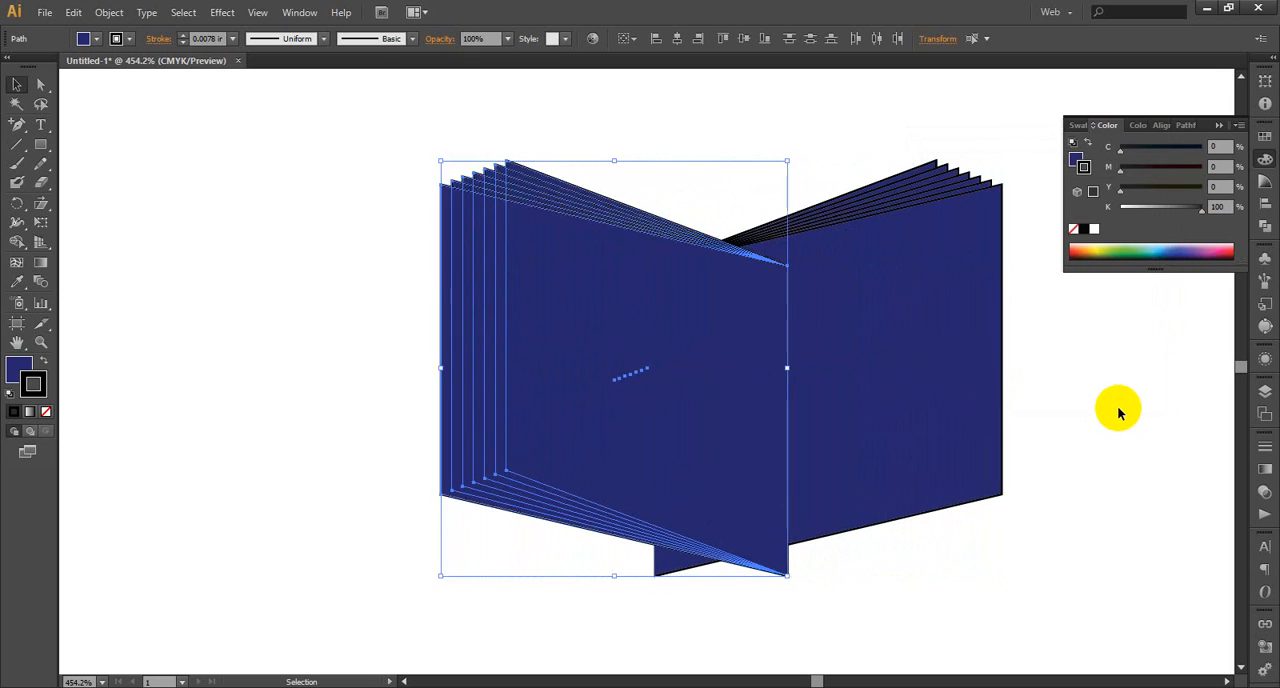
pyautogui.press('Left')
pyautogui.press('Left')
pyautogui.press('Left')
pyautogui.press('Left')
pyautogui.press('Left')
pyautogui.press('Left')
pyautogui.press('Left')
pyautogui.press('Left')
pyautogui.press('Left')
pyautogui.press('Left')
pyautogui.press('Left')
pyautogui.press('Left')
pyautogui.press('Left')
pyautogui.press('Left')
pyautogui.press('Left')
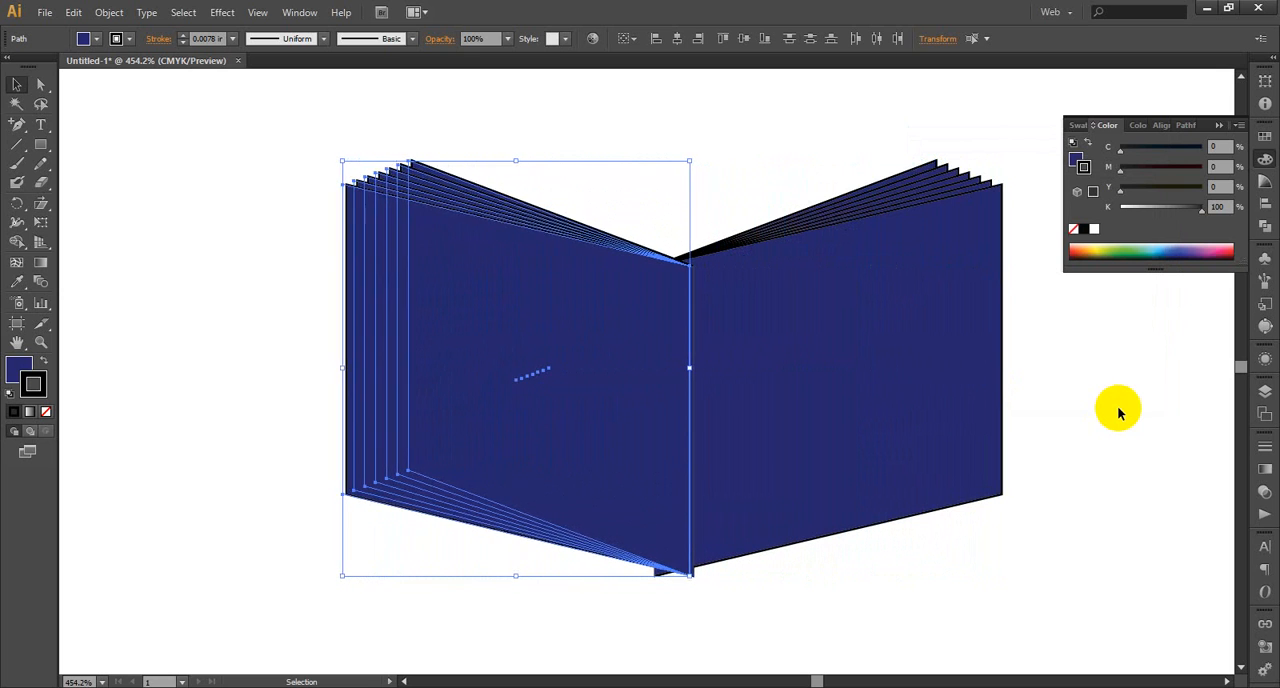
pyautogui.press('Left')
pyautogui.press('Left')
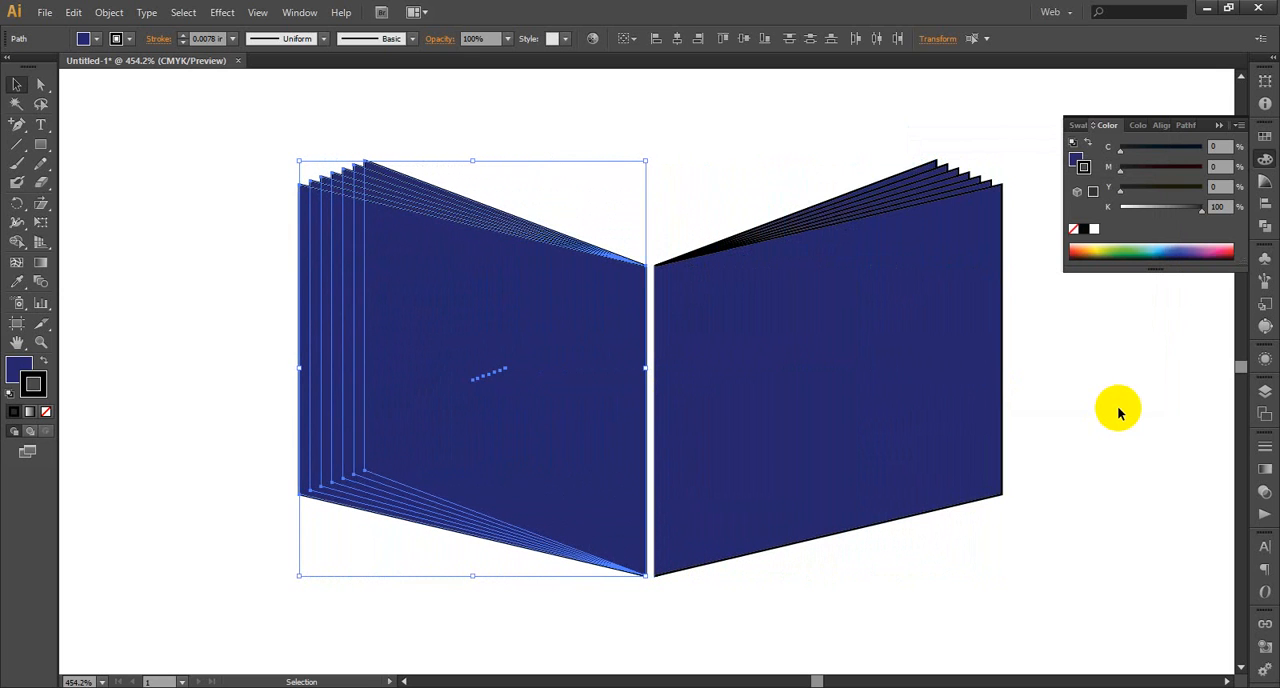
pyautogui.press('Right')
pyautogui.press('Right')
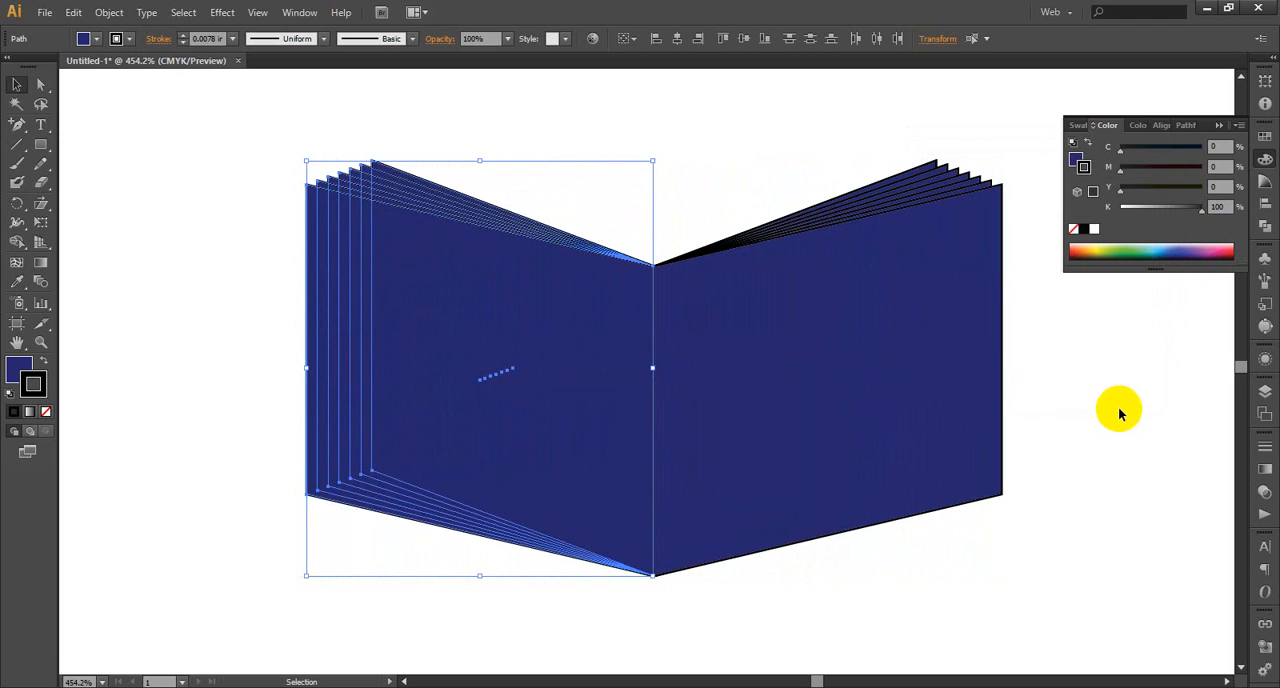
pyautogui.click(1119, 428)
pyautogui.scroll(1, 1046, 432)
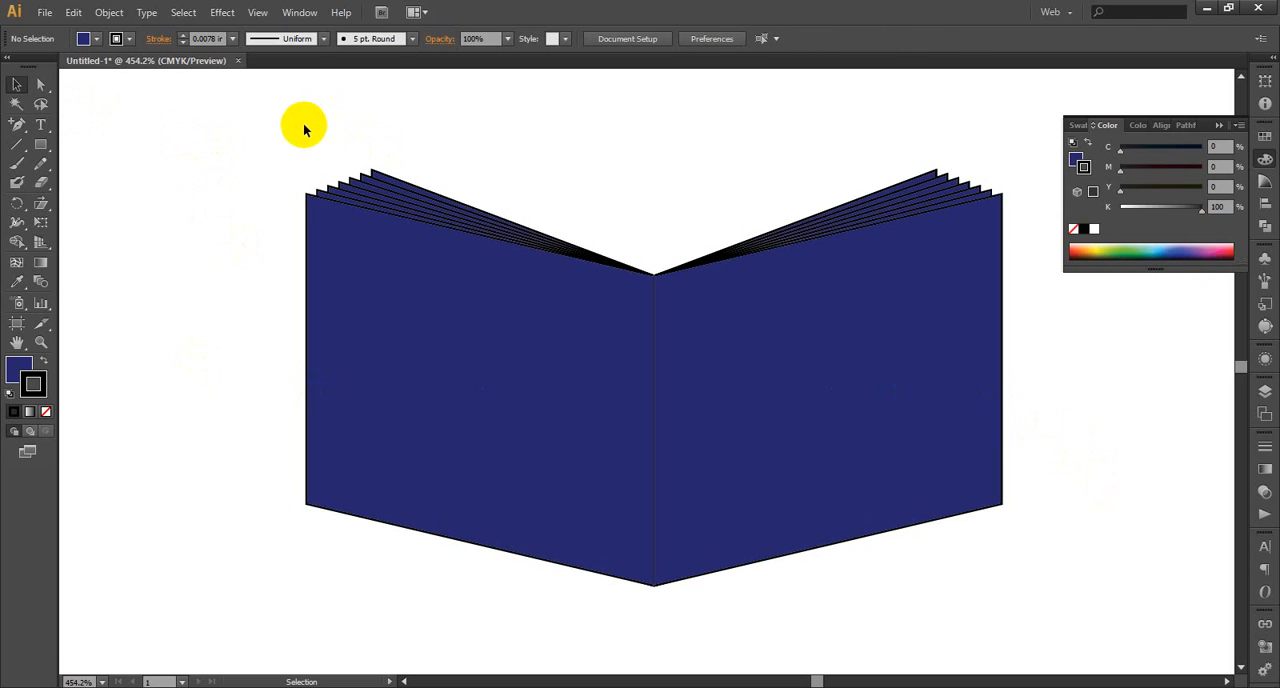
# Show all hidden objects, bringing back the brown-red panel and the letters L and E, and deselect them
pyautogui.press('a')
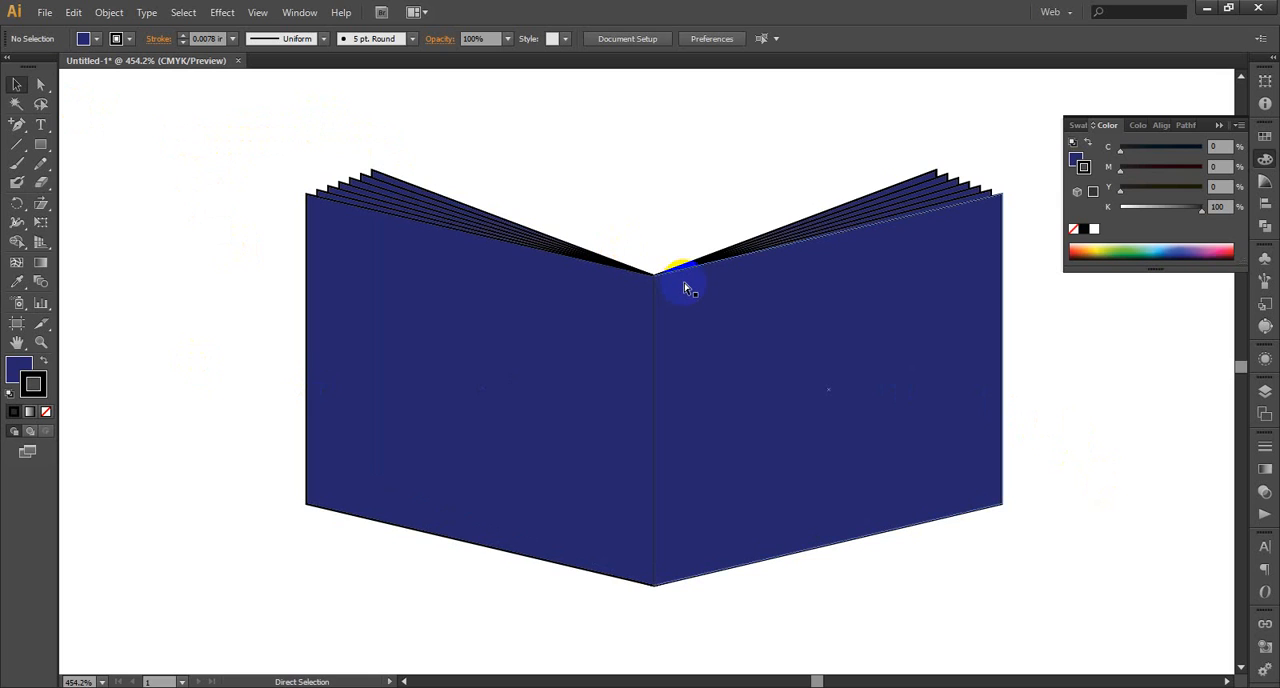
pyautogui.hotkey('ctrl', 'alt', '3')
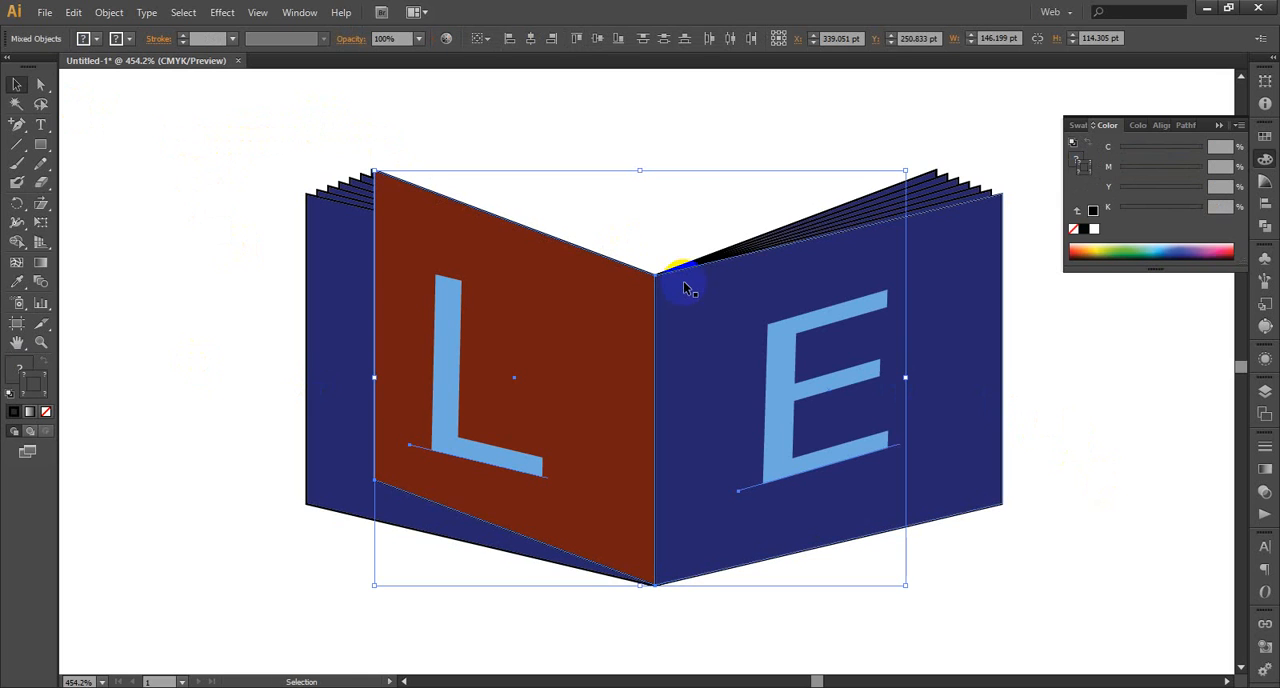
pyautogui.click(1128, 500)
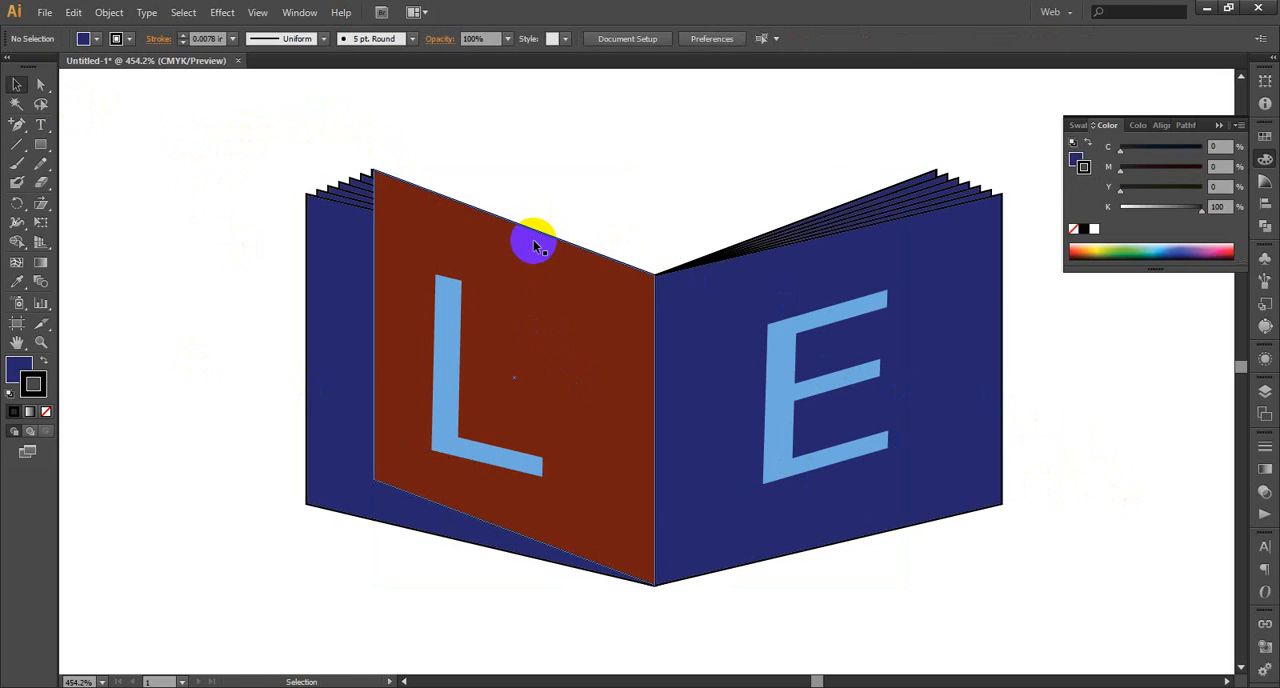
# Delete the brown-red panel behind the letter L, leaving the letter on the reflected navy panel
pyautogui.click(535, 247)
pyautogui.press('Delete')
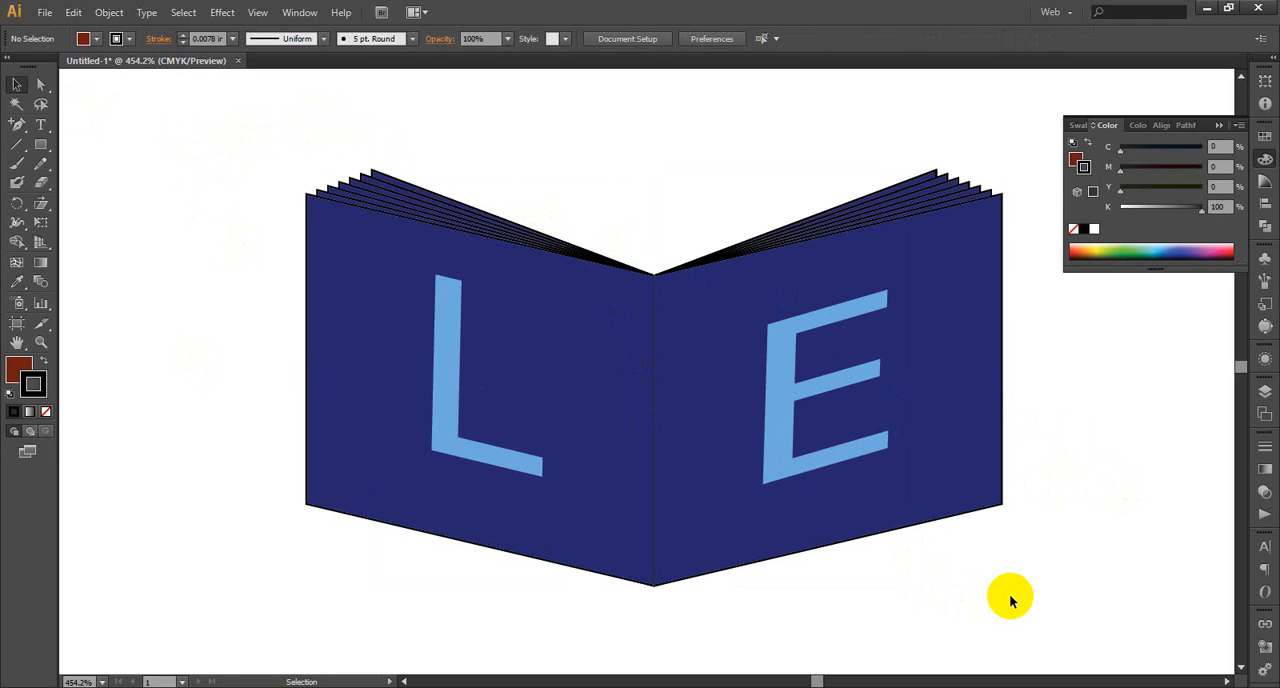
pyautogui.press('ctrl')
pyautogui.hotkey('ctrl', '-')
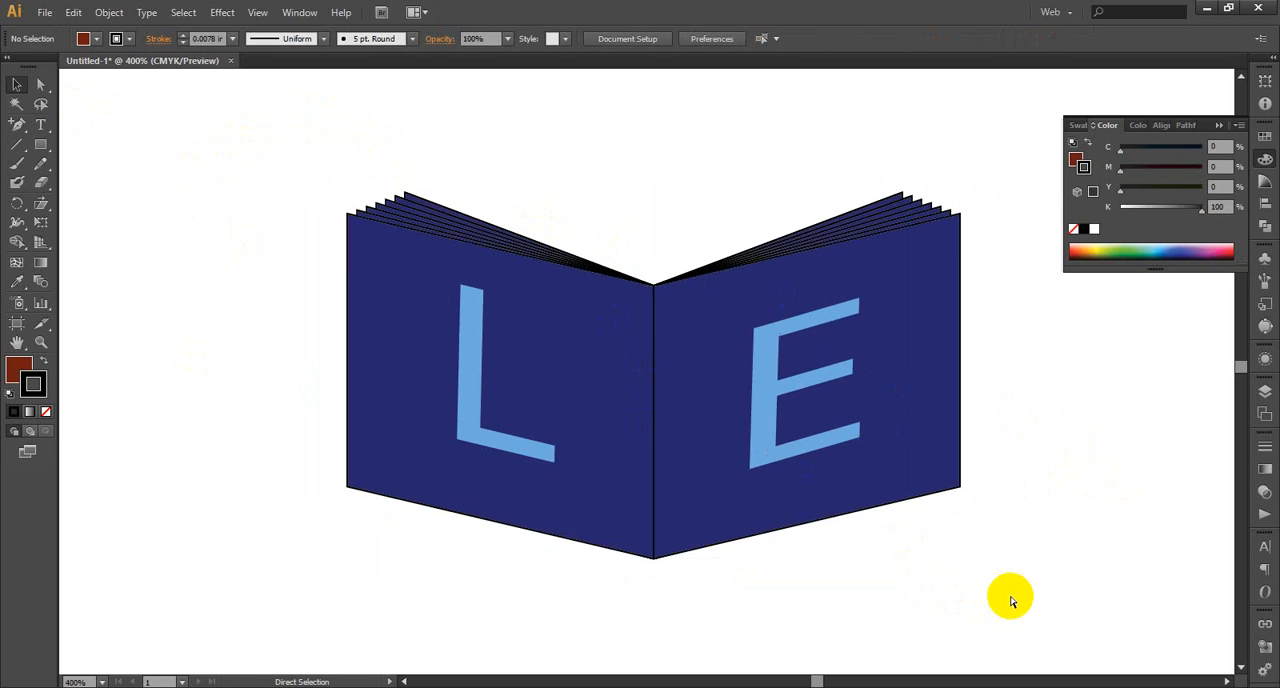
pyautogui.hotkey('ctrl', '-')
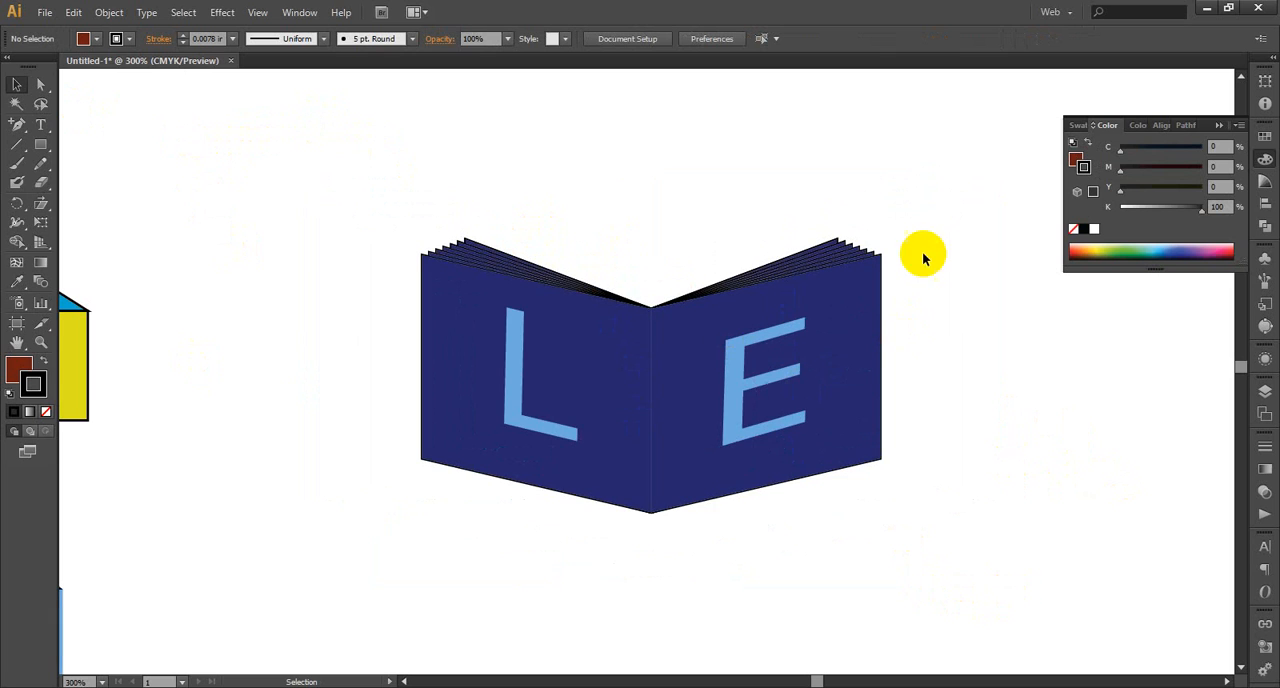
pyautogui.moveTo(905, 212); pyautogui.dragTo(356, 542)
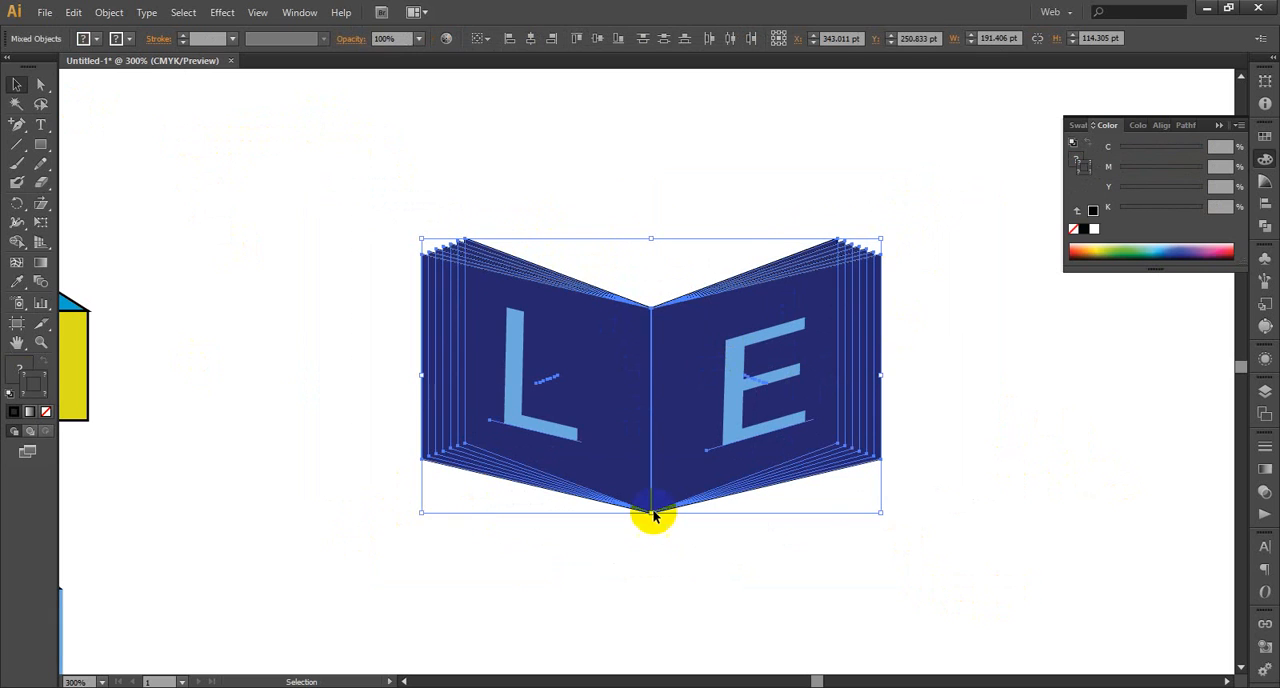
pyautogui.click(971, 505)
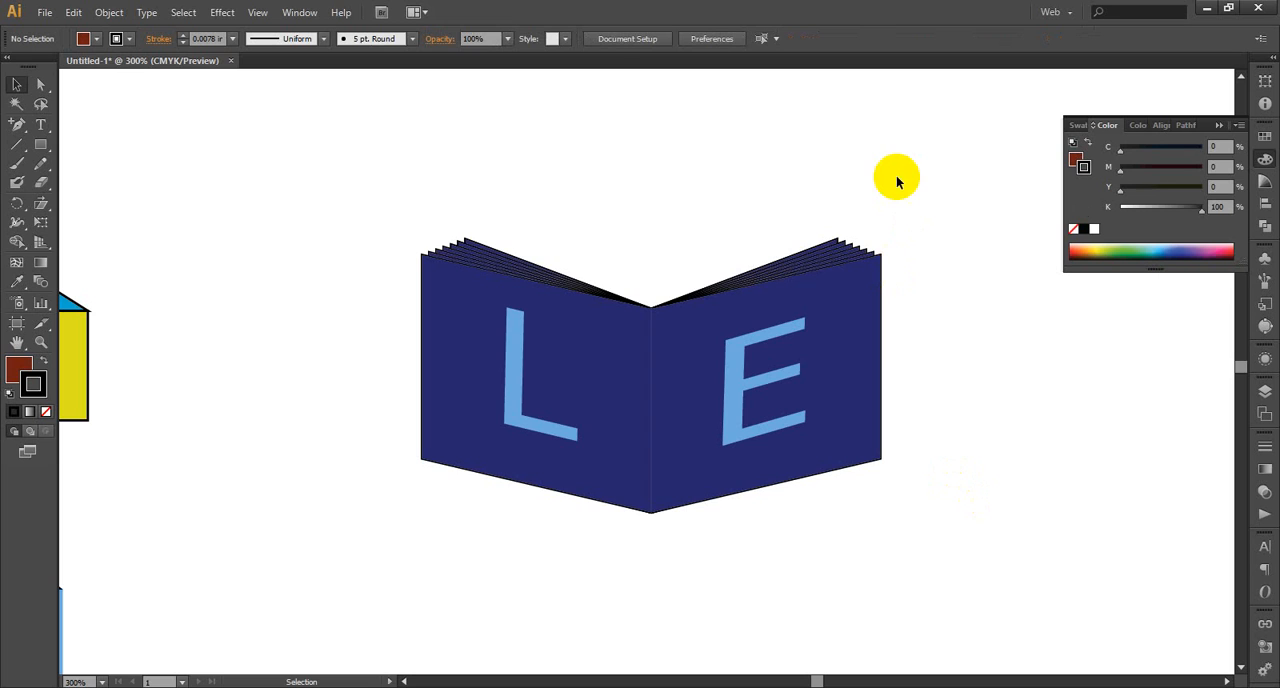
pyautogui.moveTo(897, 177); pyautogui.dragTo(424, 530)
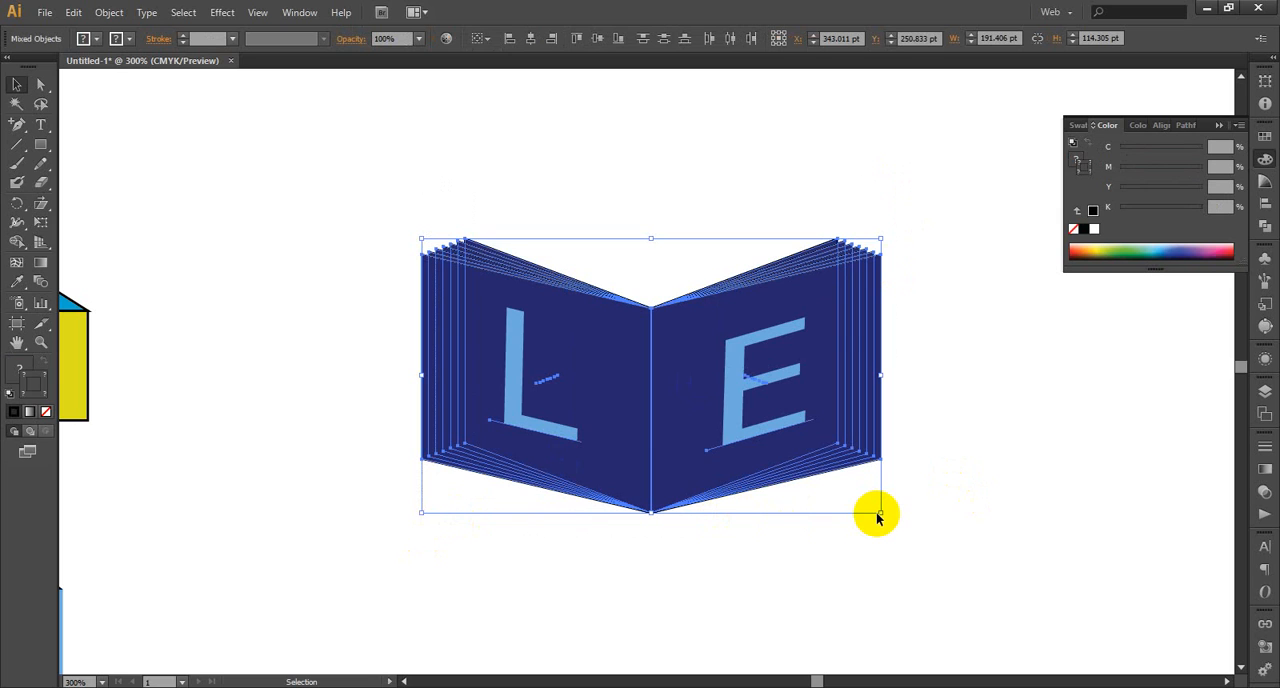
pyautogui.click(1116, 302)
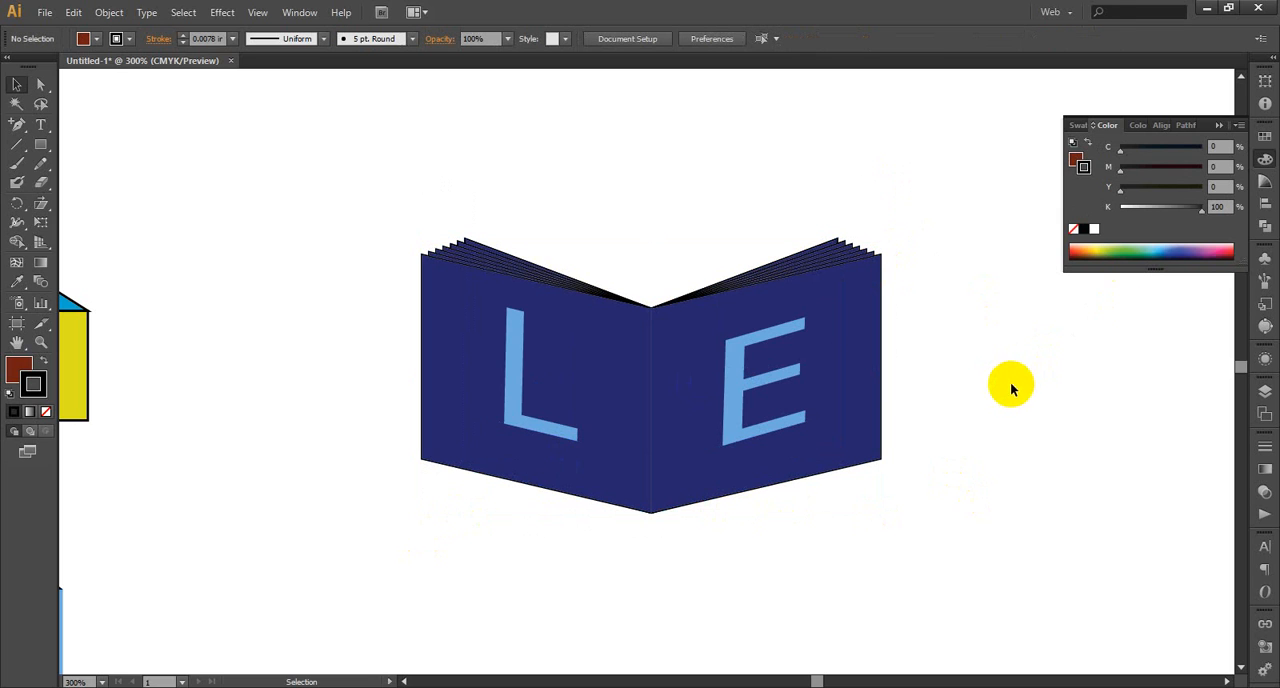
# Recolour all the fanned pages behind the letter L dark brown-red from the High Contrast 2 colour harmony, leaving the letter unselected
pyautogui.moveTo(516, 215); pyautogui.dragTo(398, 288)
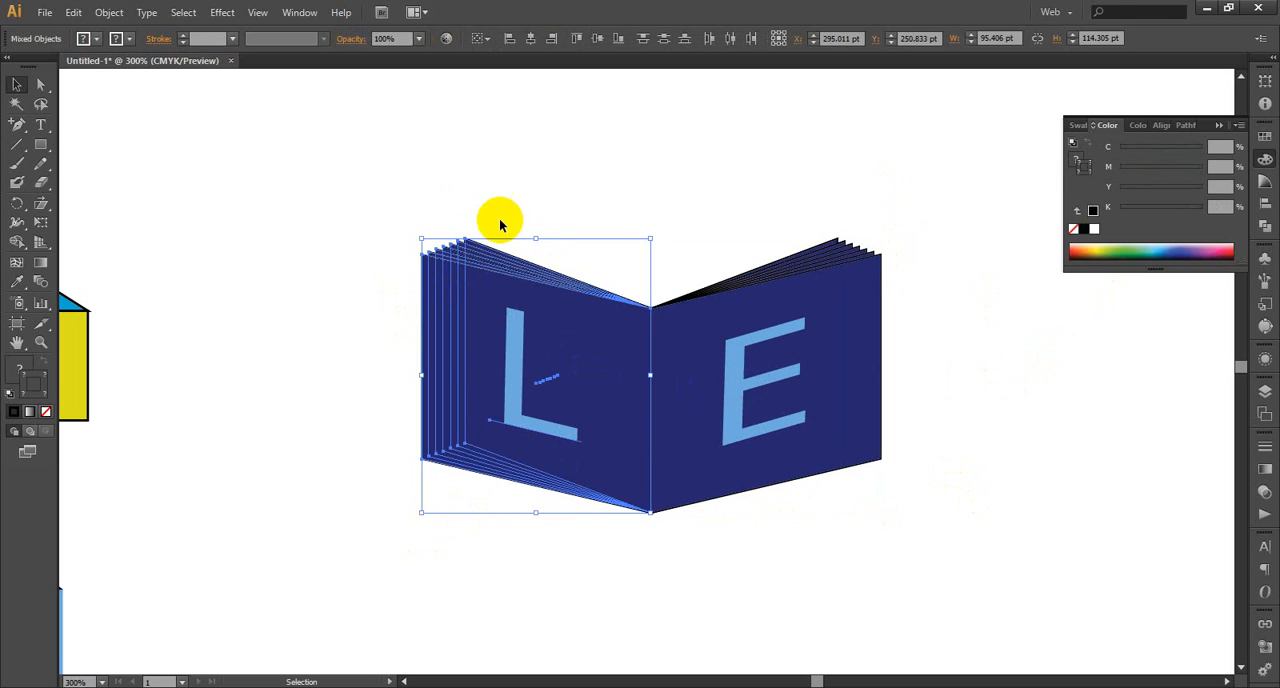
pyautogui.click(499, 224)
pyautogui.moveTo(395, 218); pyautogui.dragTo(494, 276)
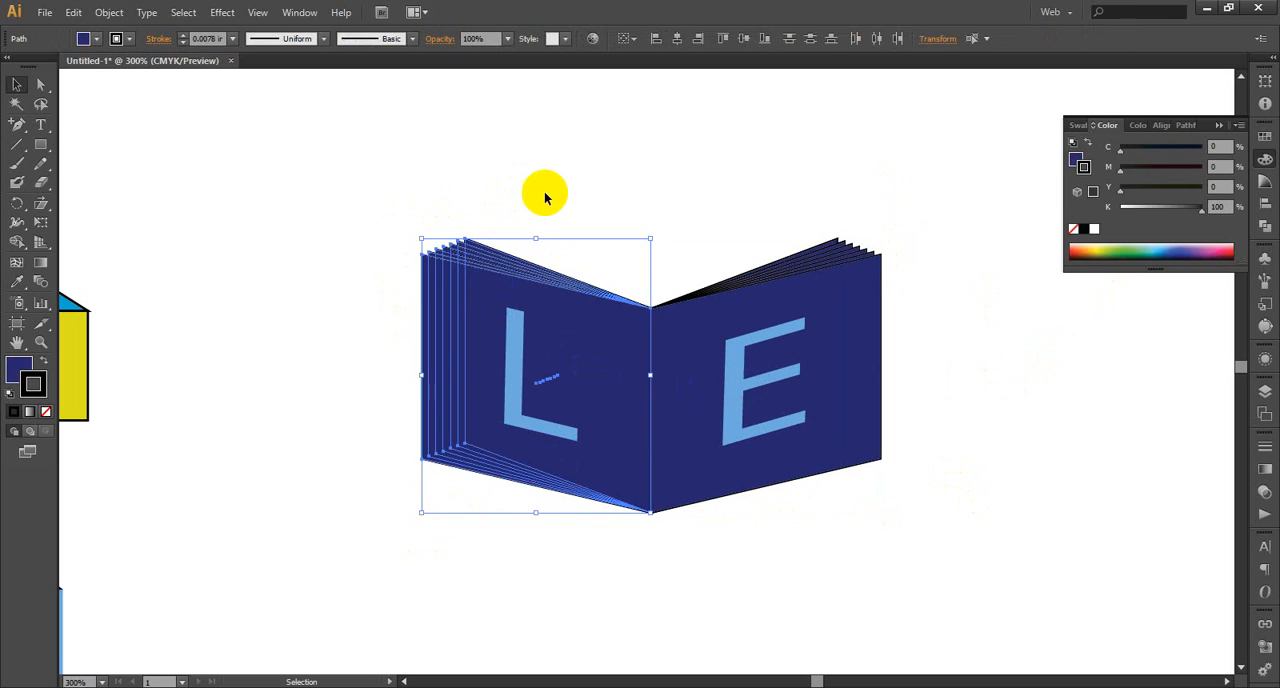
pyautogui.click(20, 368)
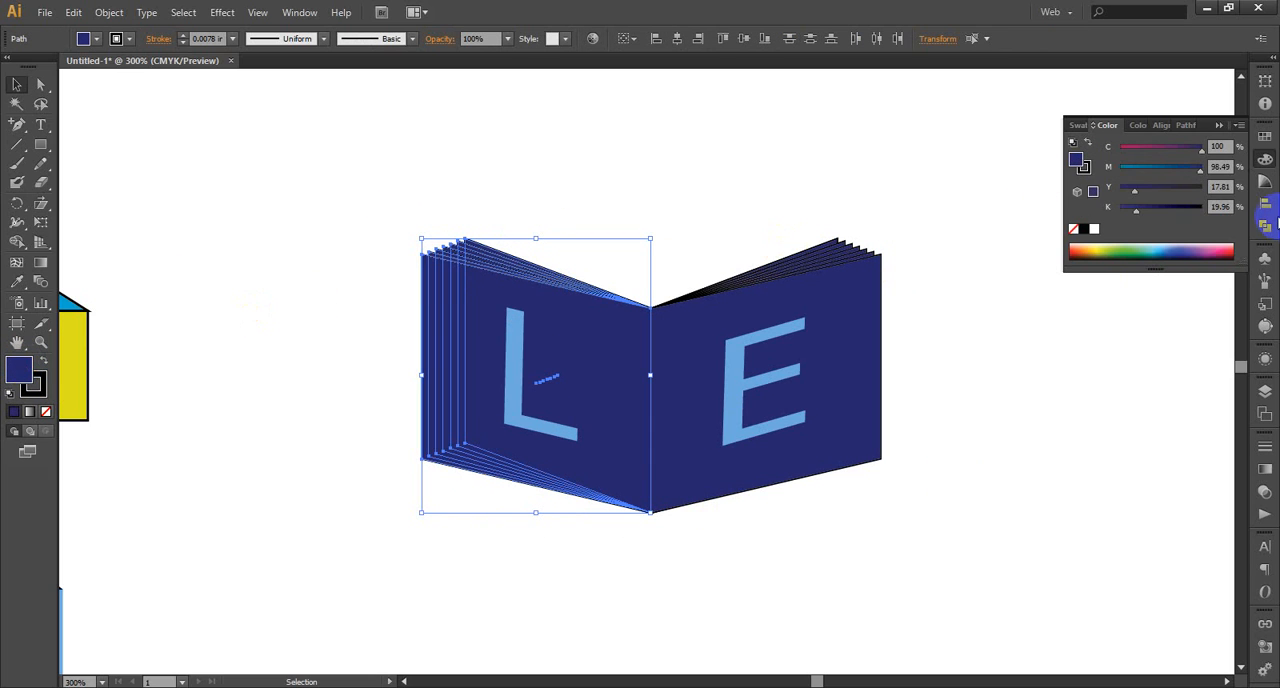
pyautogui.click(1264, 182)
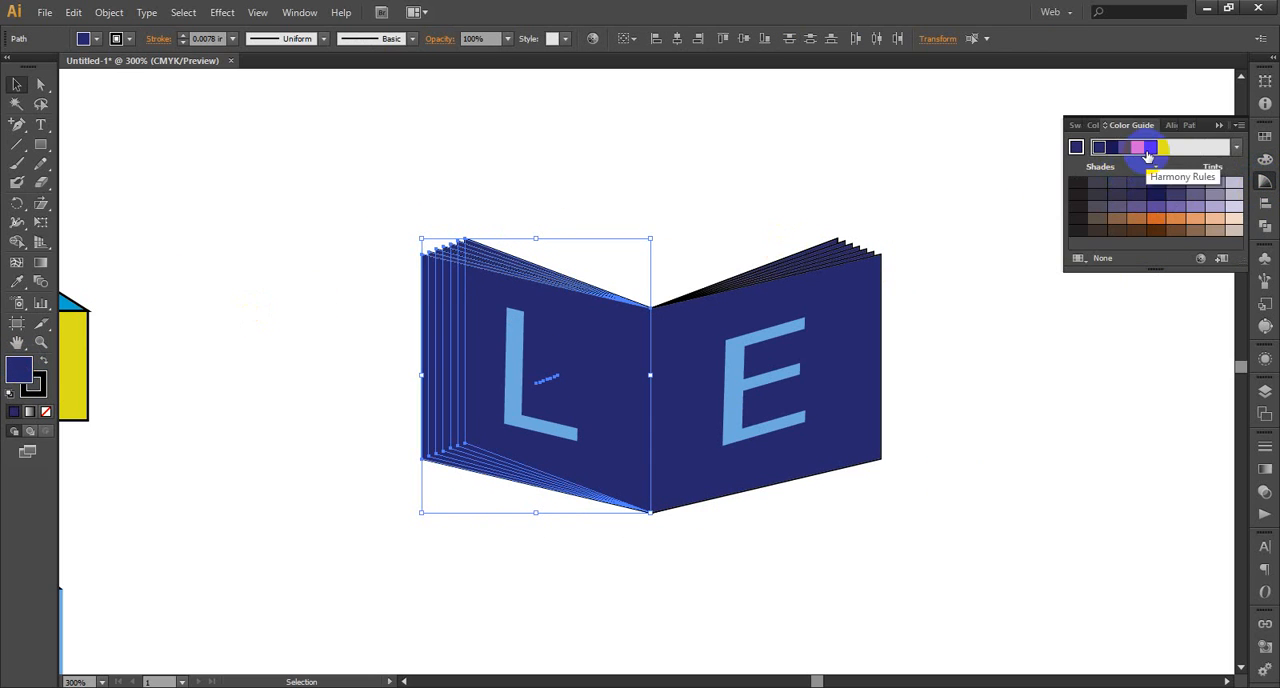
pyautogui.click(1235, 148)
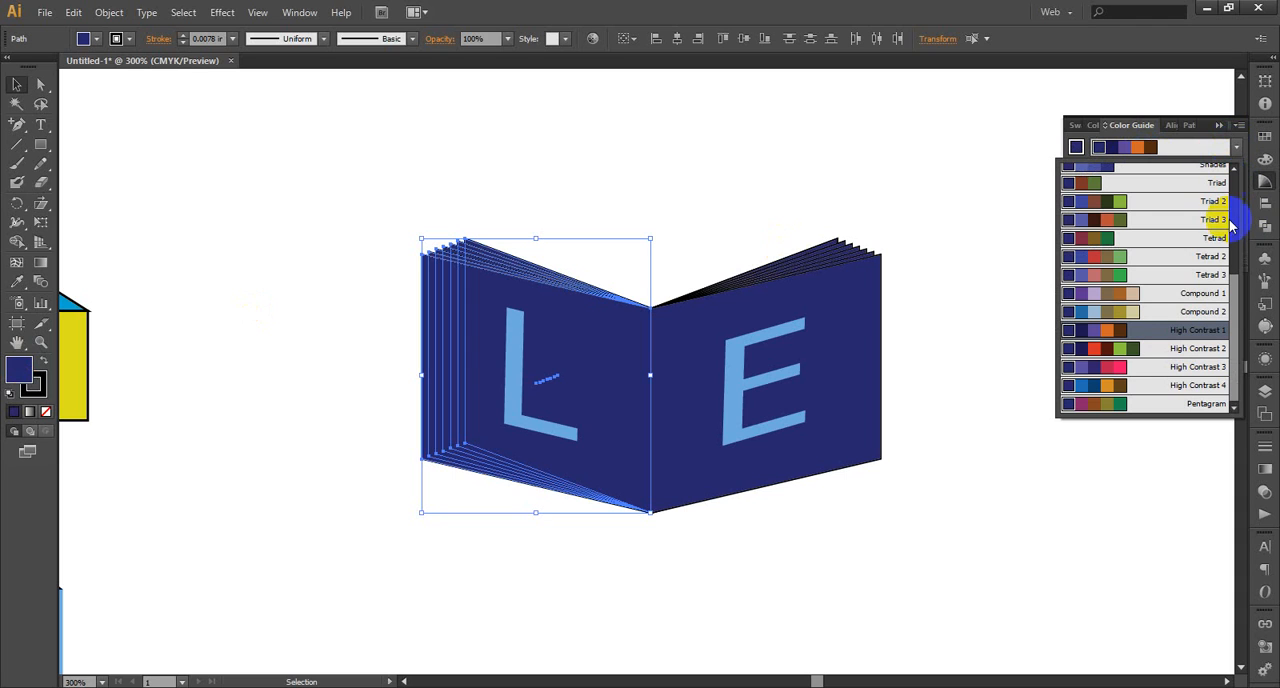
pyautogui.click(1120, 364)
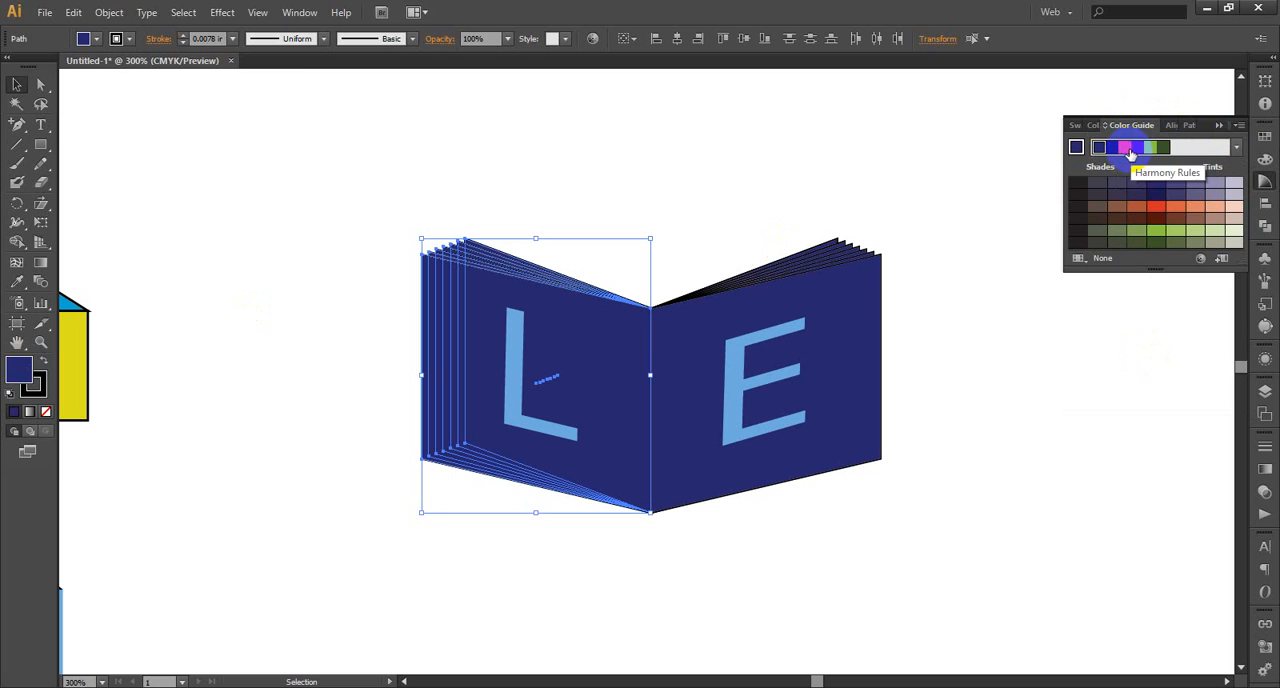
pyautogui.click(1235, 148)
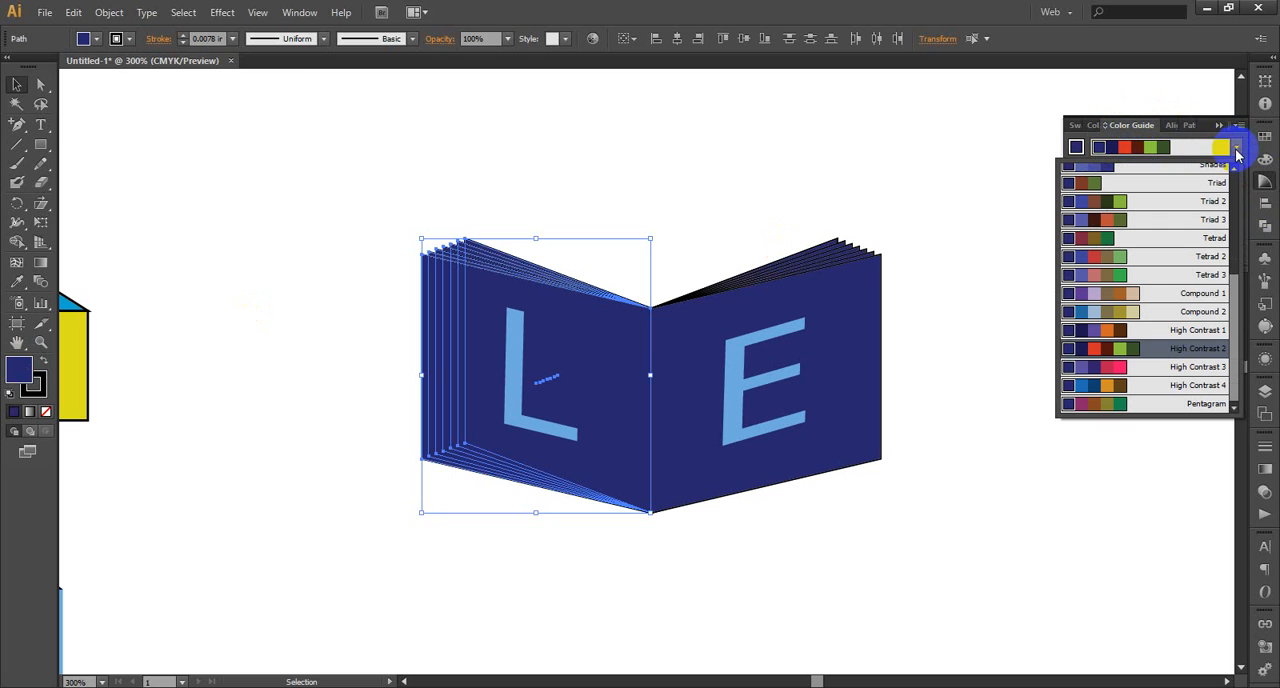
pyautogui.click(1133, 358)
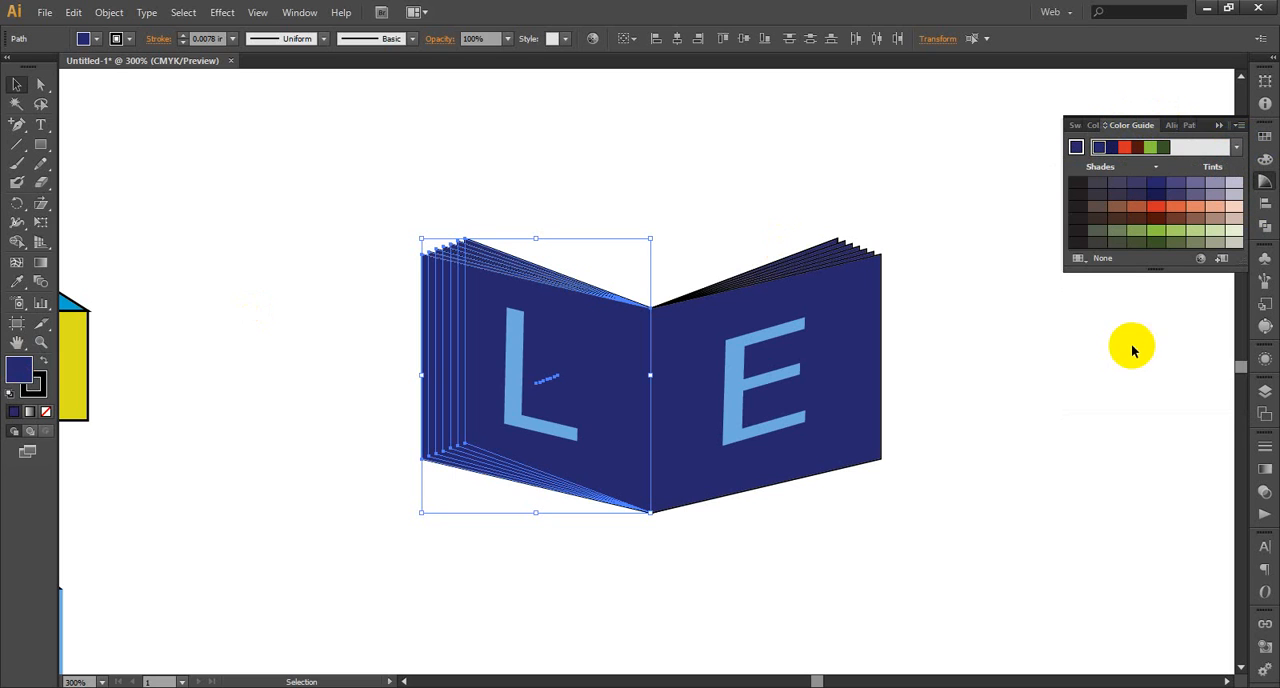
pyautogui.click(1142, 151)
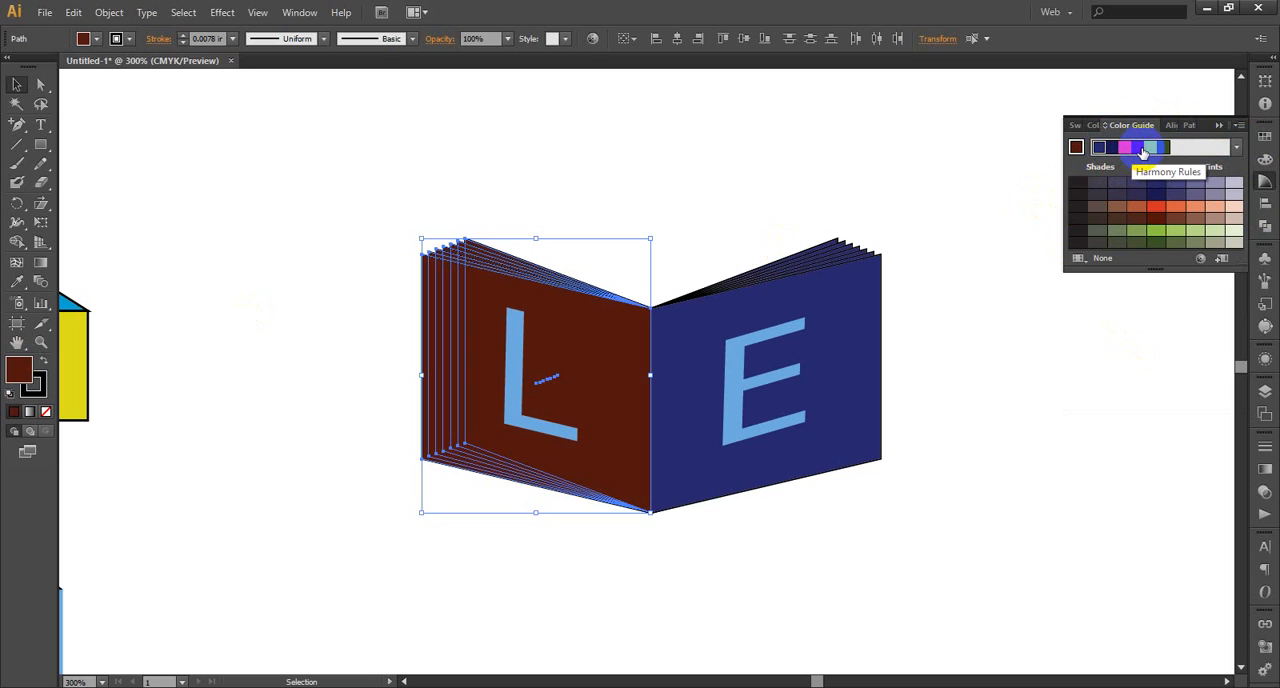
pyautogui.click(1221, 126)
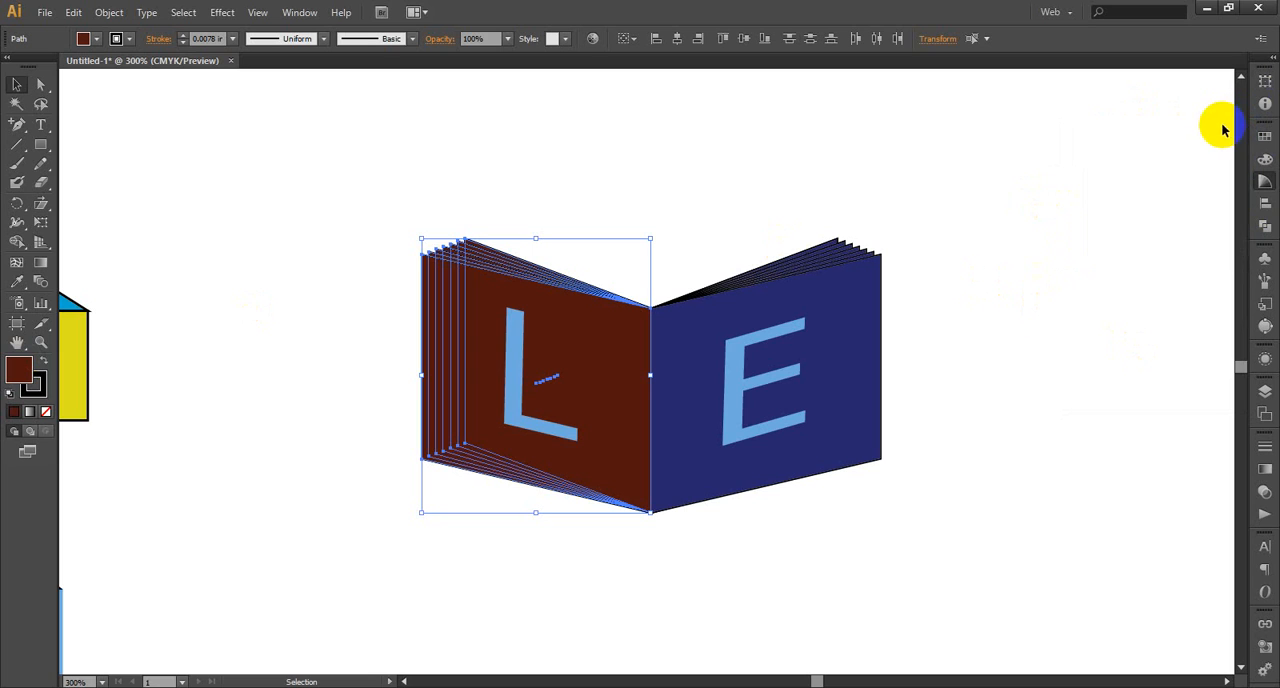
pyautogui.click(374, 135)
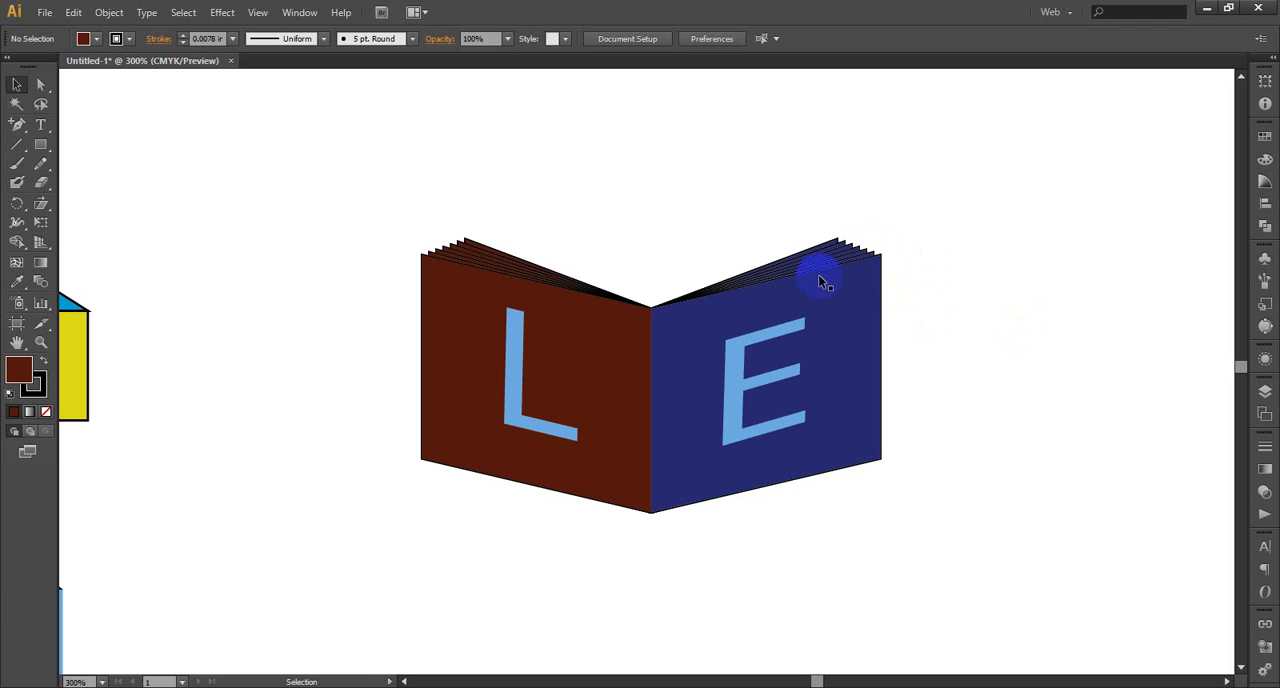
# Examine the open book up close along the spine, the fanned page edges and the letters L and E
pyautogui.click(39, 343)
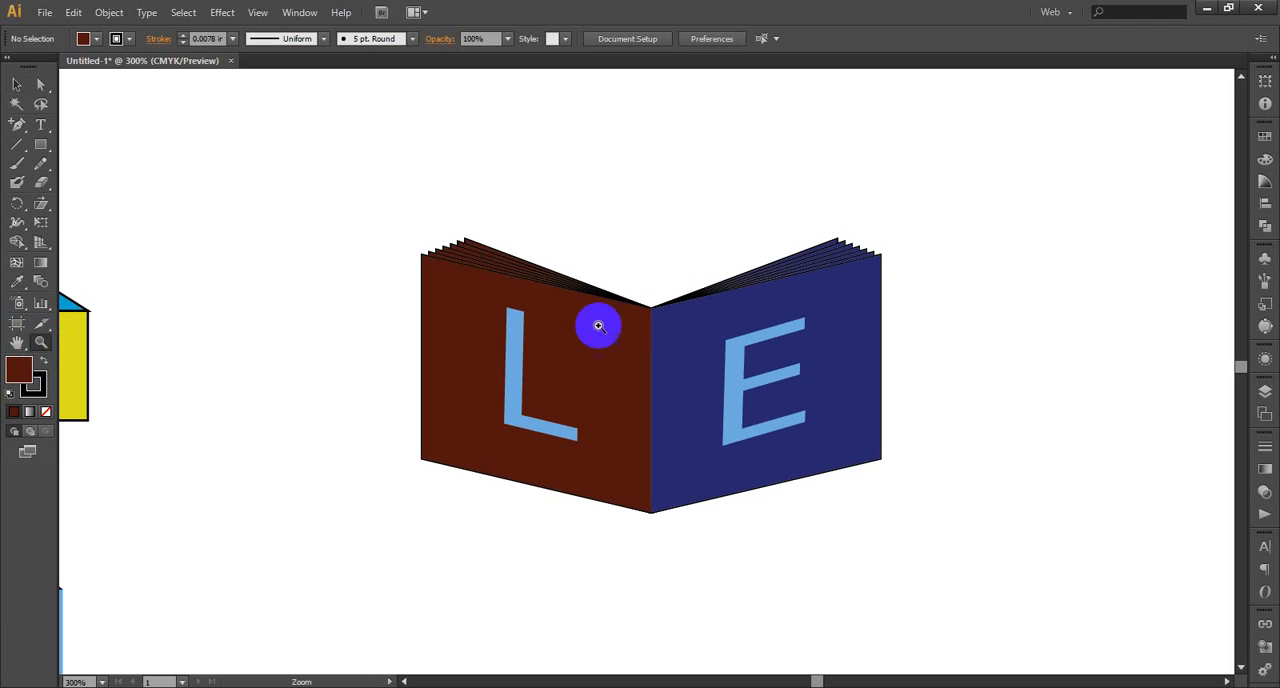
pyautogui.moveTo(659, 277); pyautogui.dragTo(643, 556)
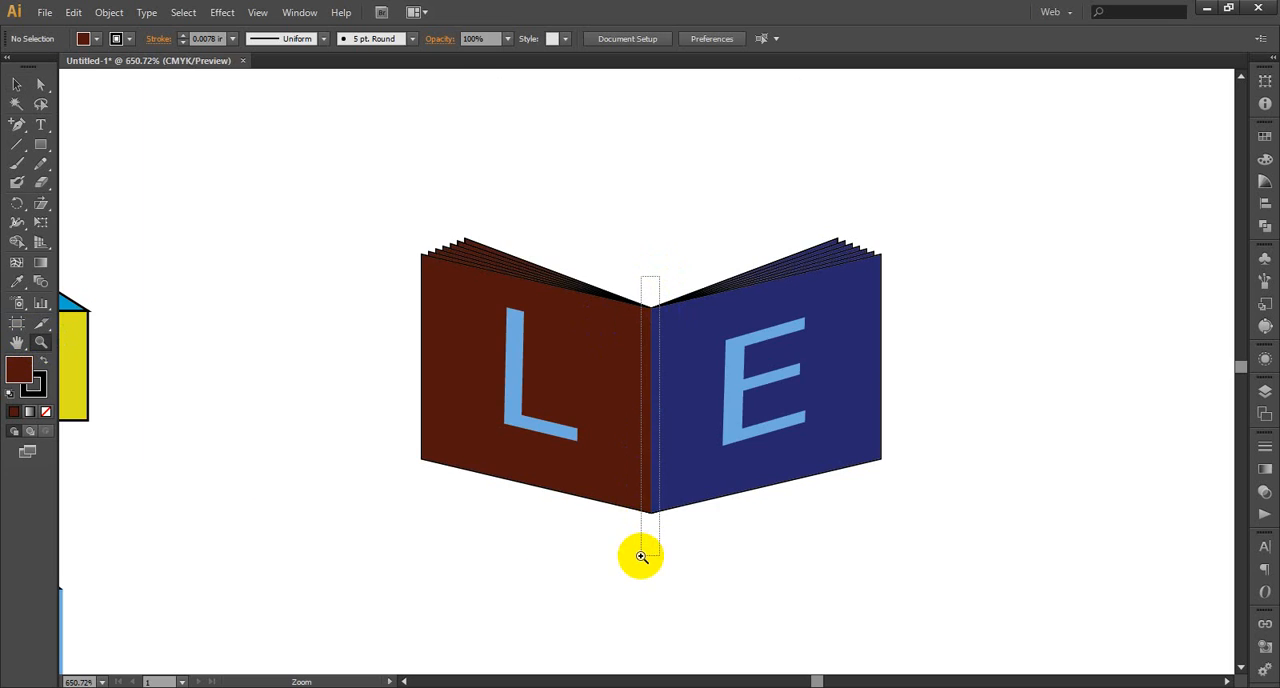
pyautogui.scroll(1, 699, 340)
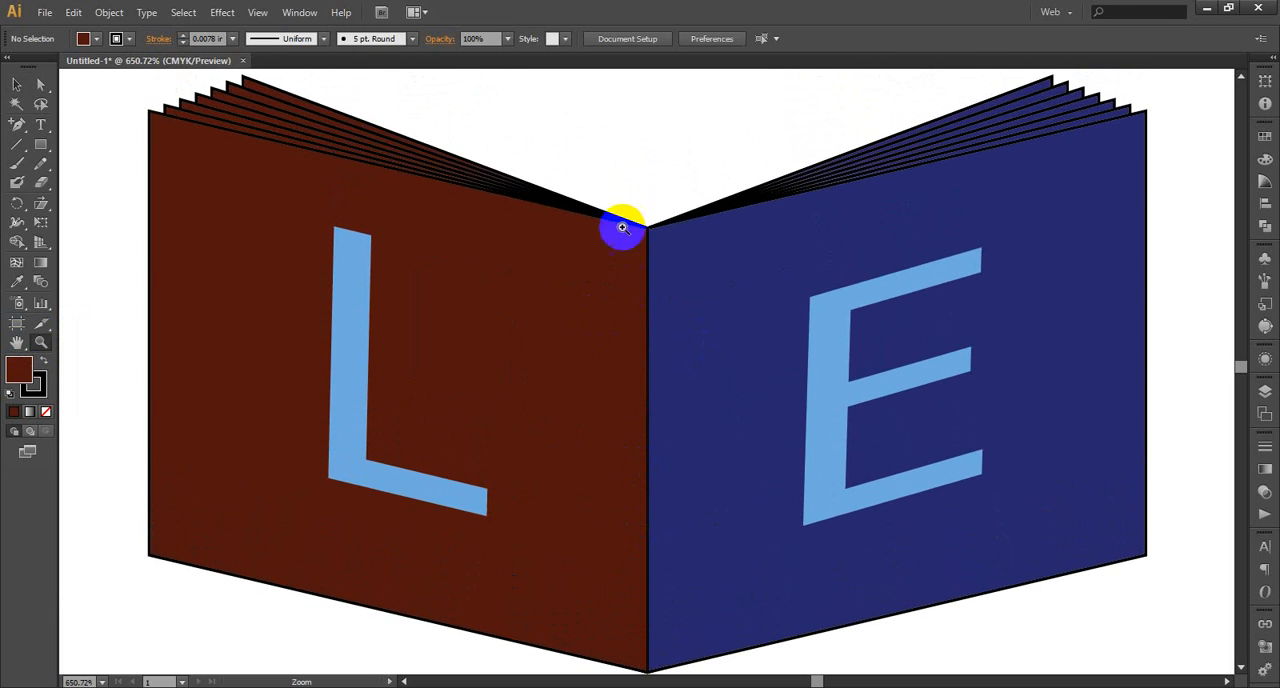
pyautogui.scroll(2, 777, 363)
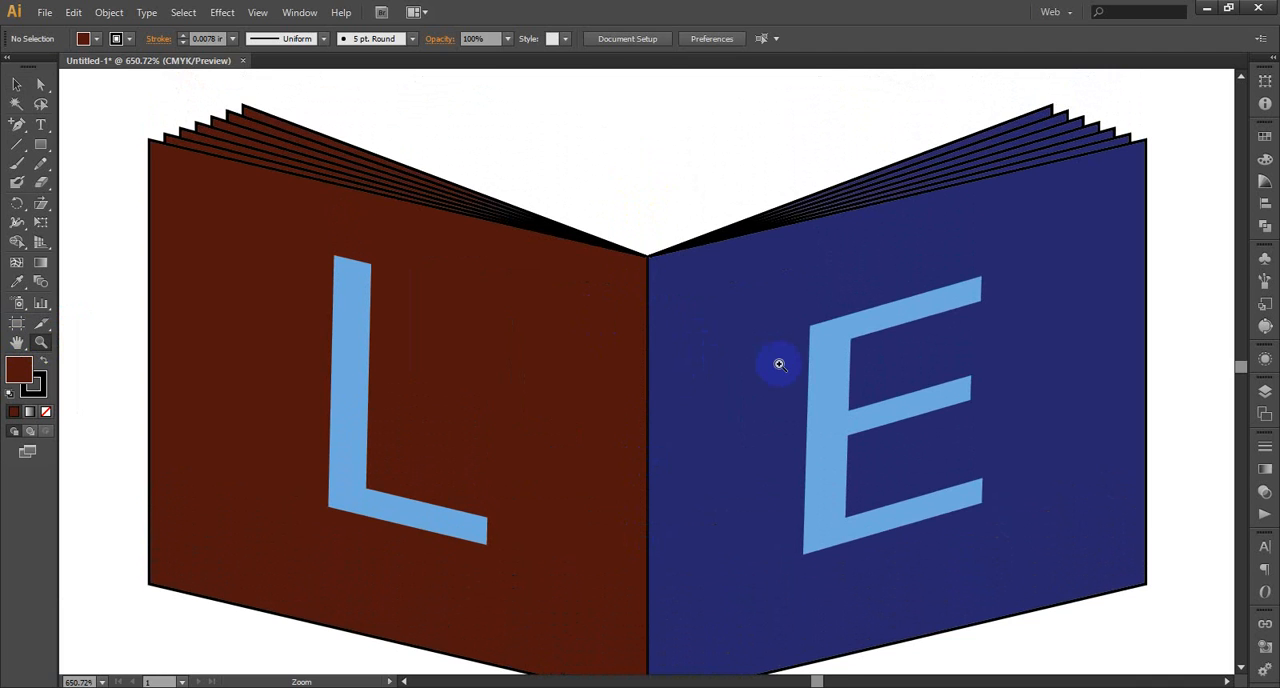
pyautogui.scroll(-2, 779, 364)
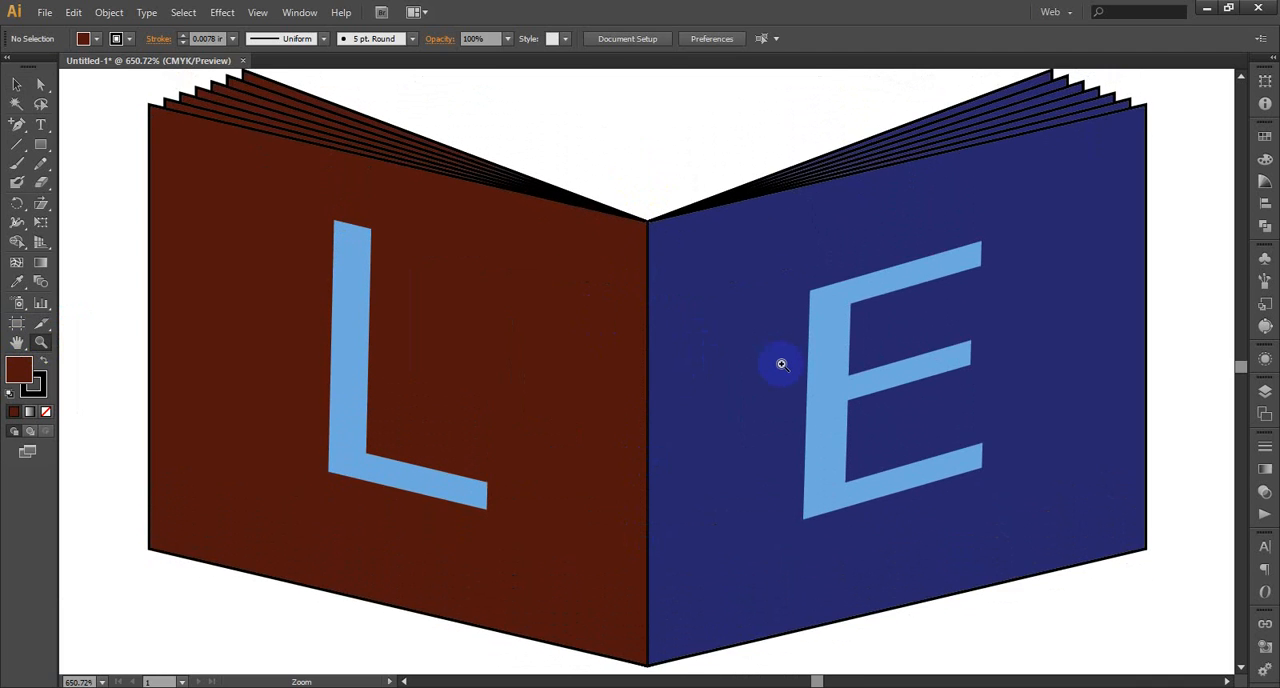
pyautogui.scroll(1, 781, 364)
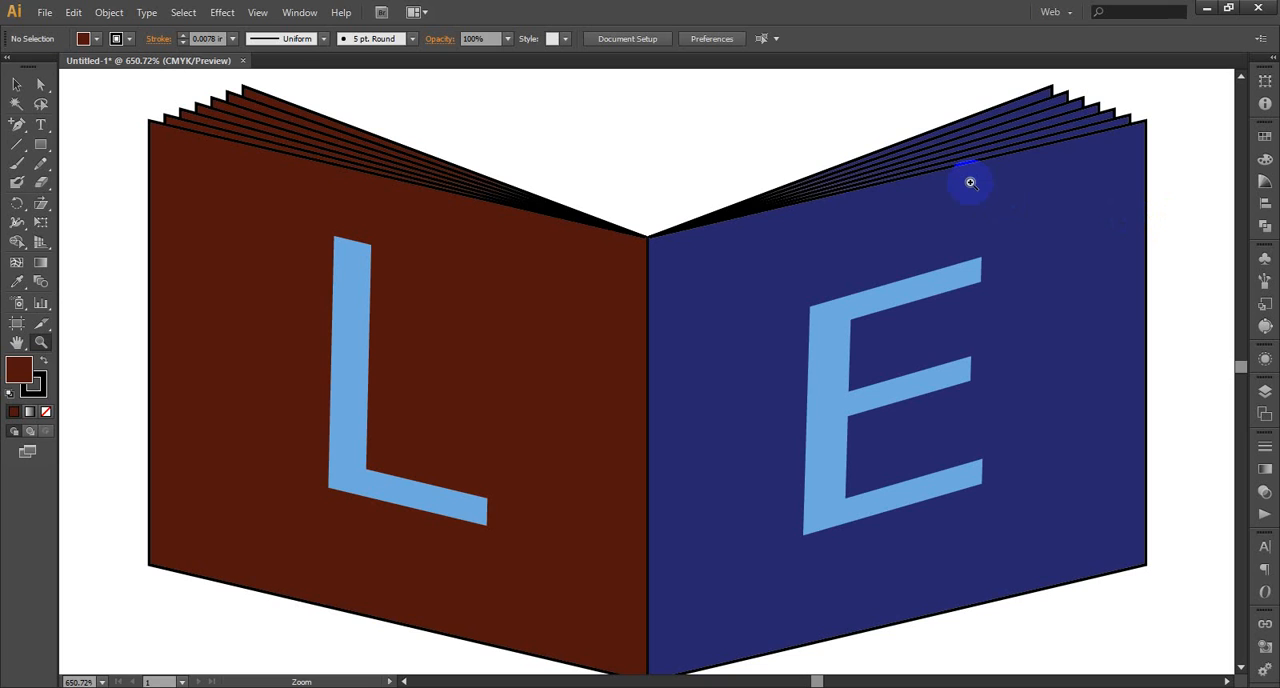
pyautogui.scroll(1, 1152, 330)
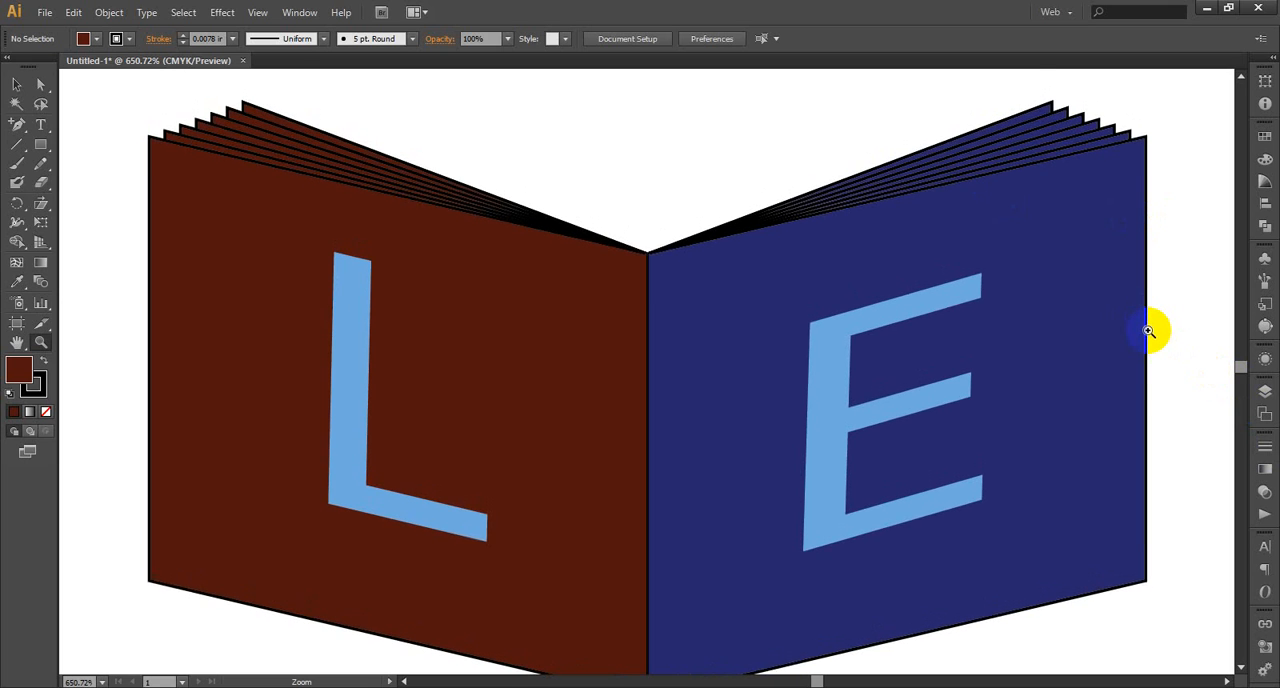
pyautogui.scroll(1, 1149, 331)
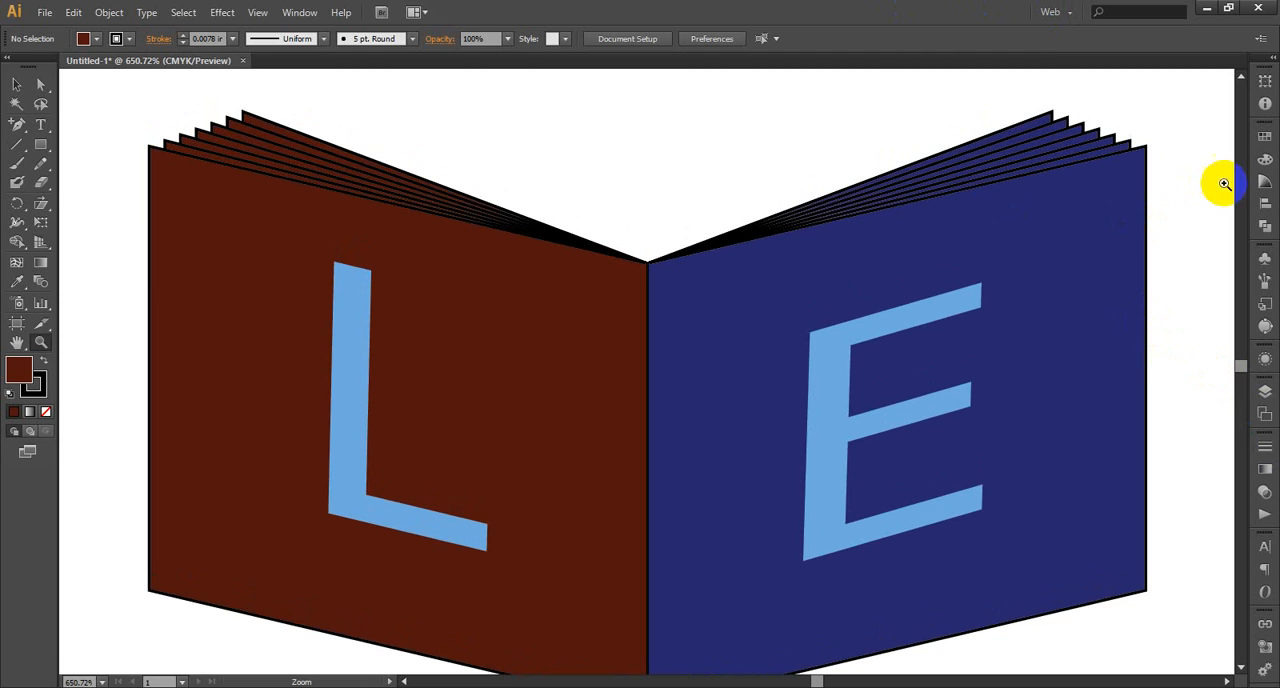
pyautogui.moveTo(864, 214); pyautogui.dragTo(872, 234)
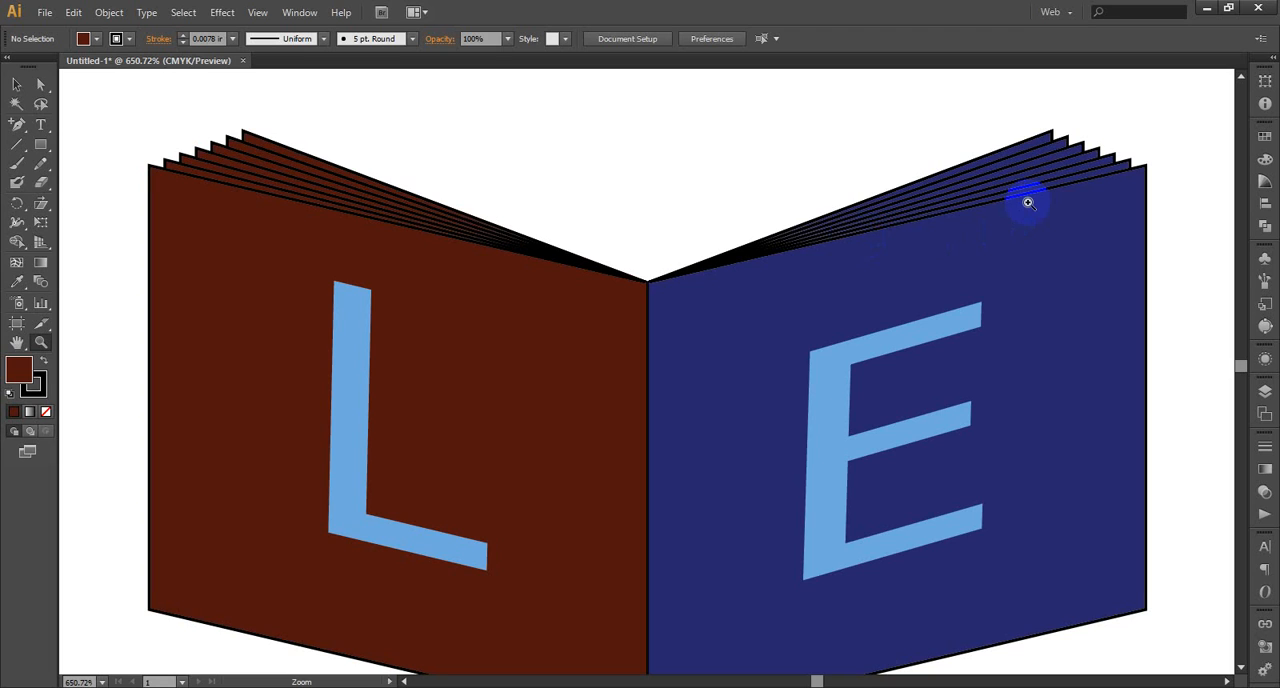
pyautogui.scroll(-1, 1032, 205)
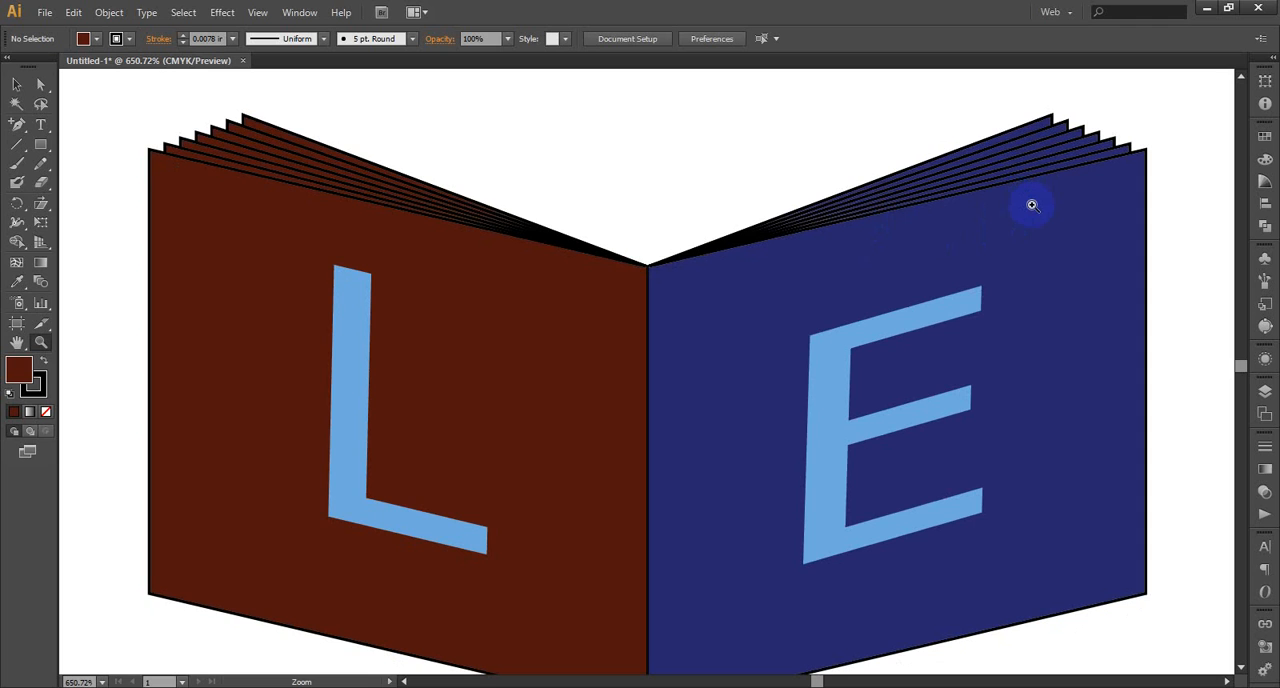
pyautogui.scroll(-3, 994, 211)
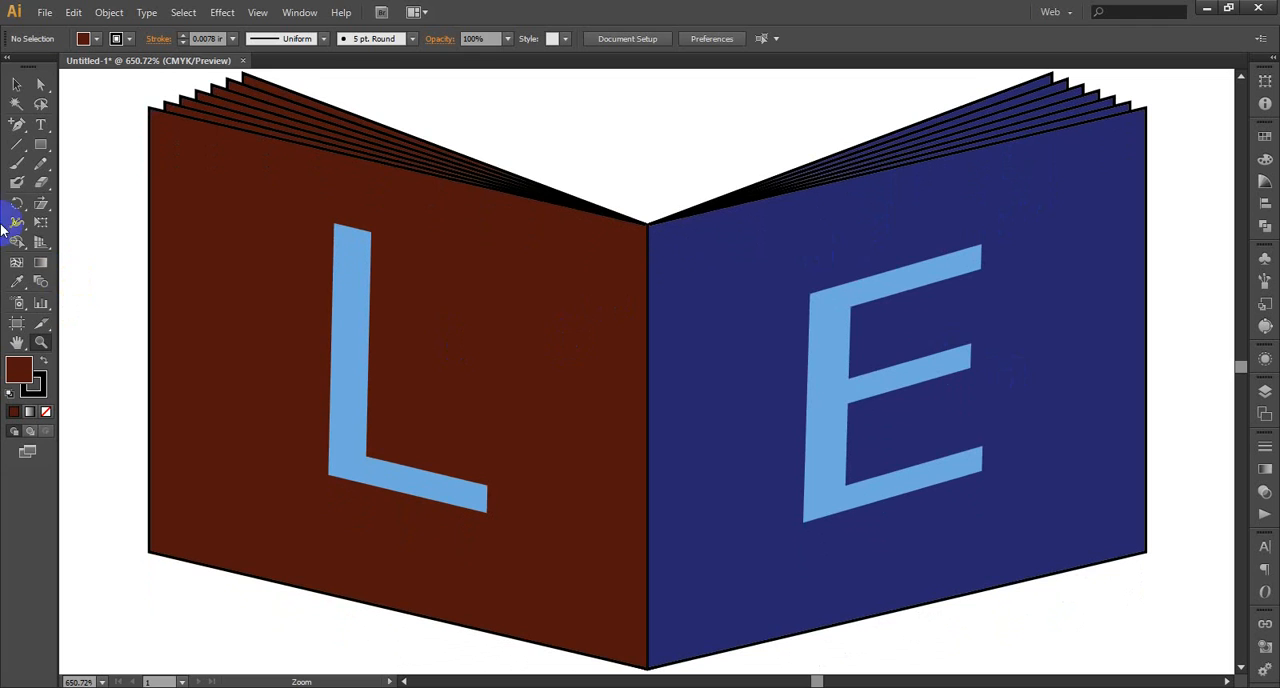
# Move the letter E to the navy page's lower outer corner, enlarge it to about 0.957 in and nudge it slightly down
pyautogui.click(16, 85)
pyautogui.click(857, 290)
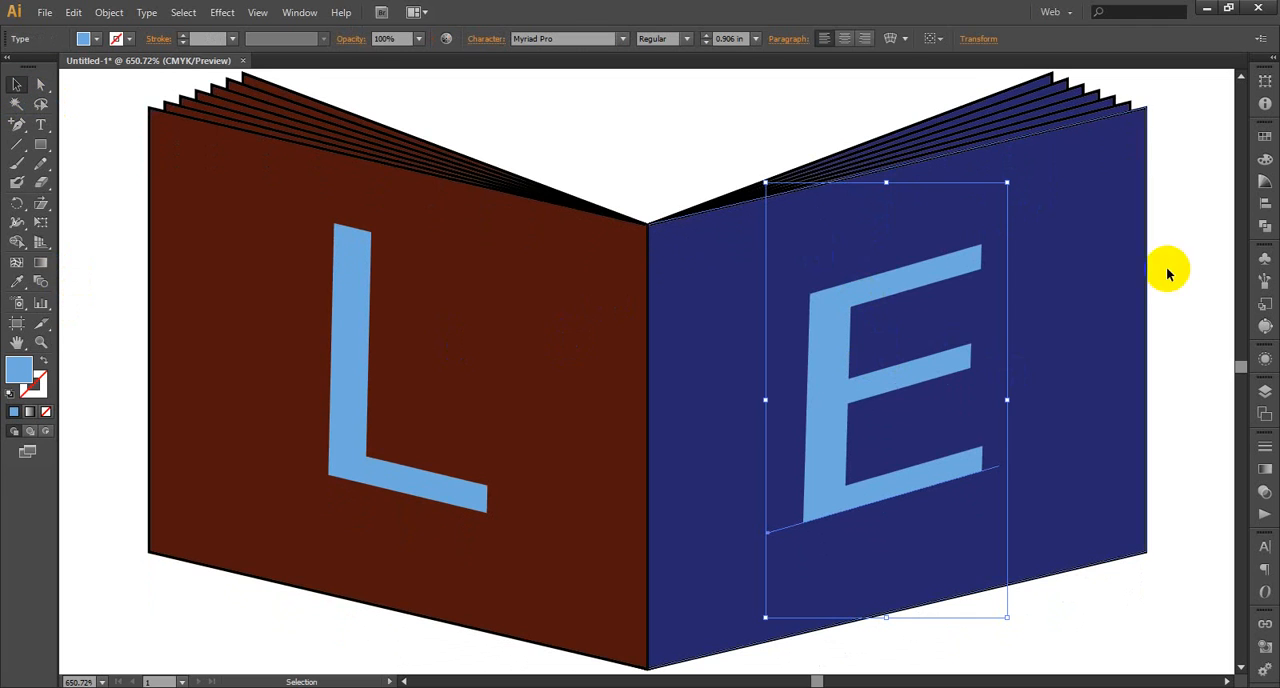
pyautogui.click(902, 292)
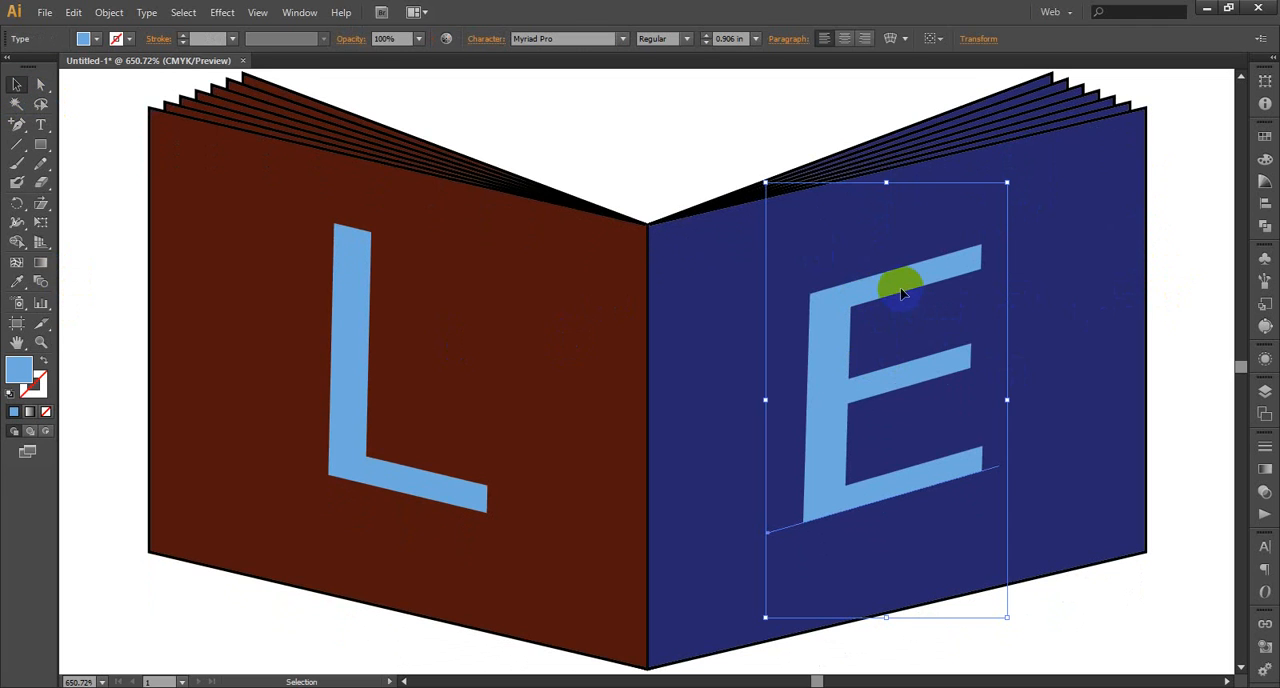
pyautogui.moveTo(900, 291); pyautogui.dragTo(1067, 372)
pyautogui.scroll(-3, 1186, 314)
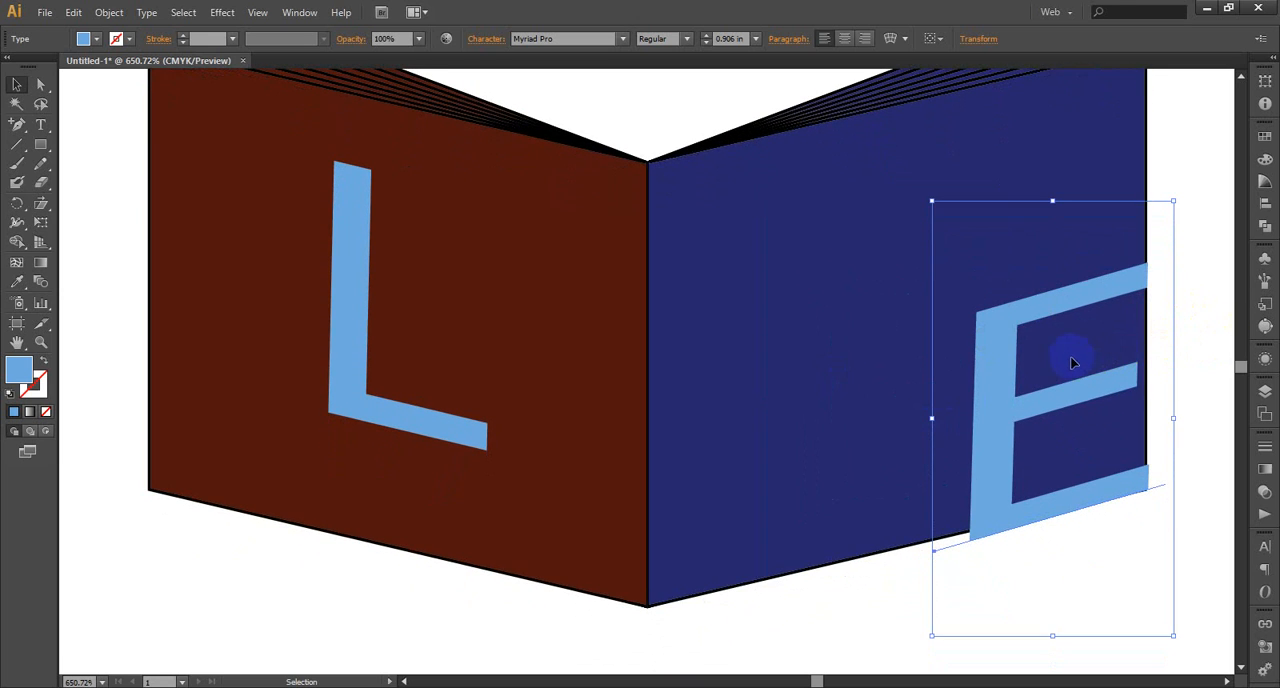
pyautogui.moveTo(930, 201); pyautogui.dragTo(899, 178)
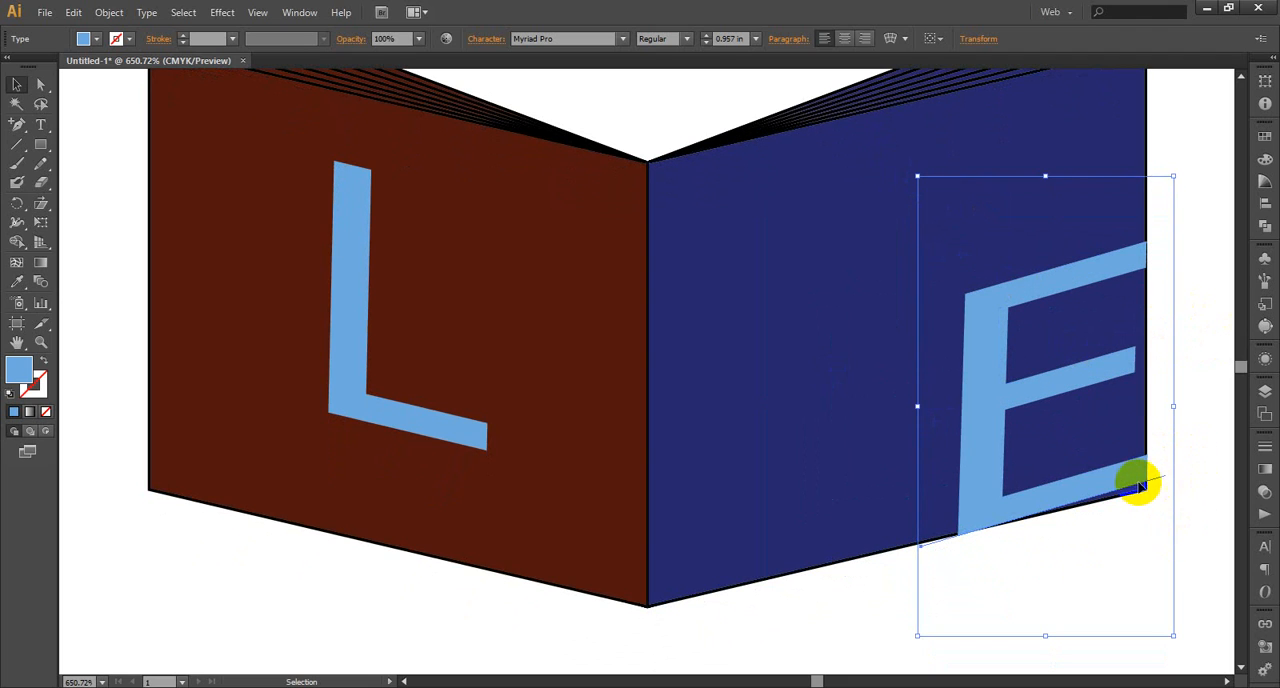
pyautogui.moveTo(1126, 483); pyautogui.dragTo(1126, 491)
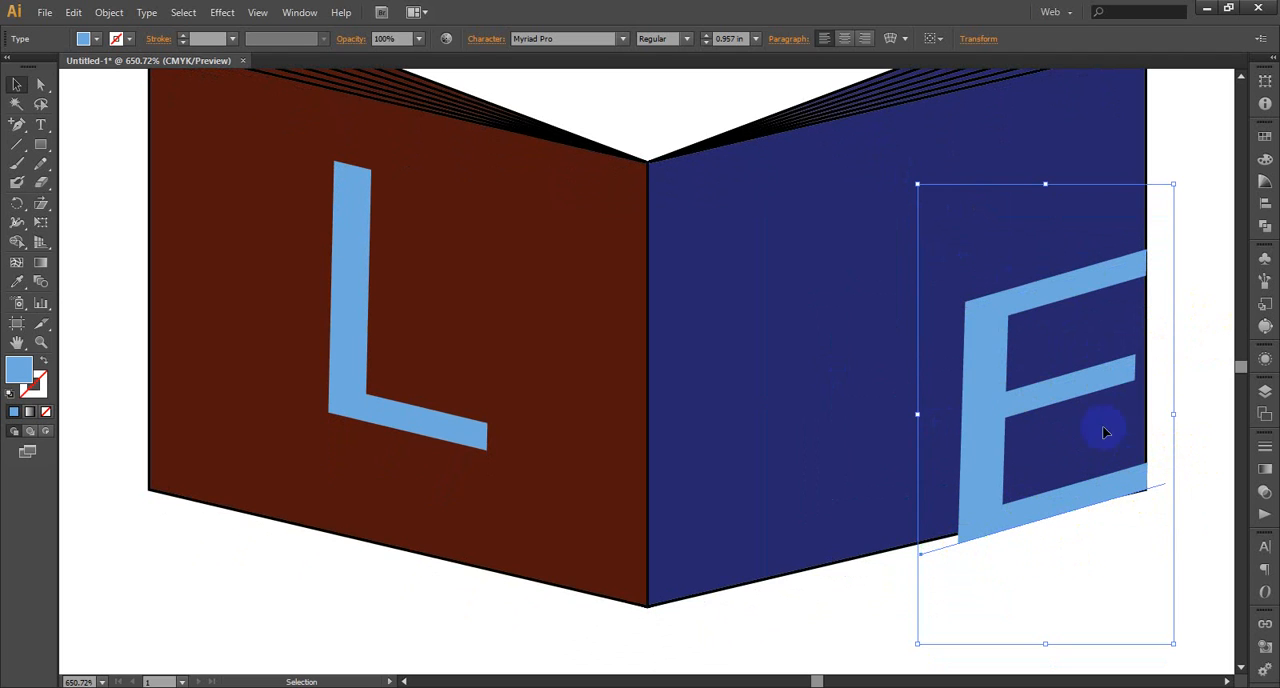
# Shear the letter E about its upper outer corner until its base follows the slope of the navy page's bottom edge
pyautogui.click(41, 203)
pyautogui.click(1148, 250)
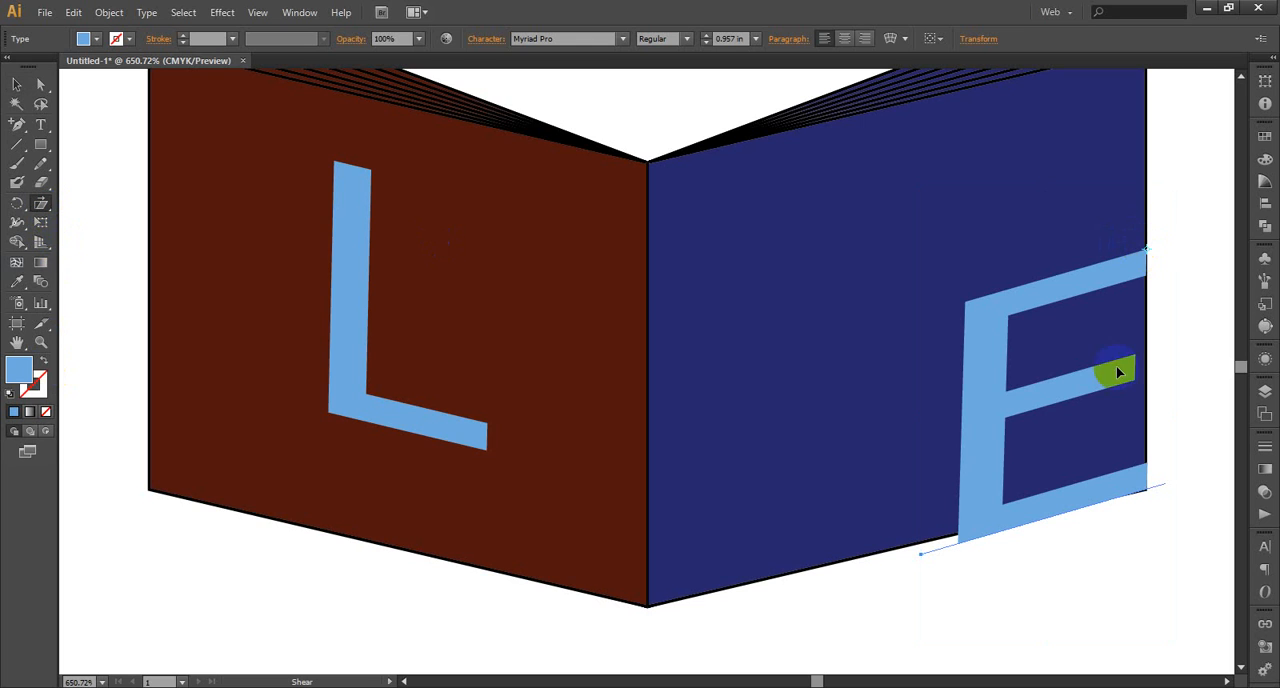
pyautogui.moveTo(957, 531)
pyautogui.mouseDown()
pyautogui.moveTo(966, 540)
pyautogui.moveTo(956, 535)
pyautogui.mouseUp()
pyautogui.moveTo(955, 534); pyautogui.dragTo(958, 534)
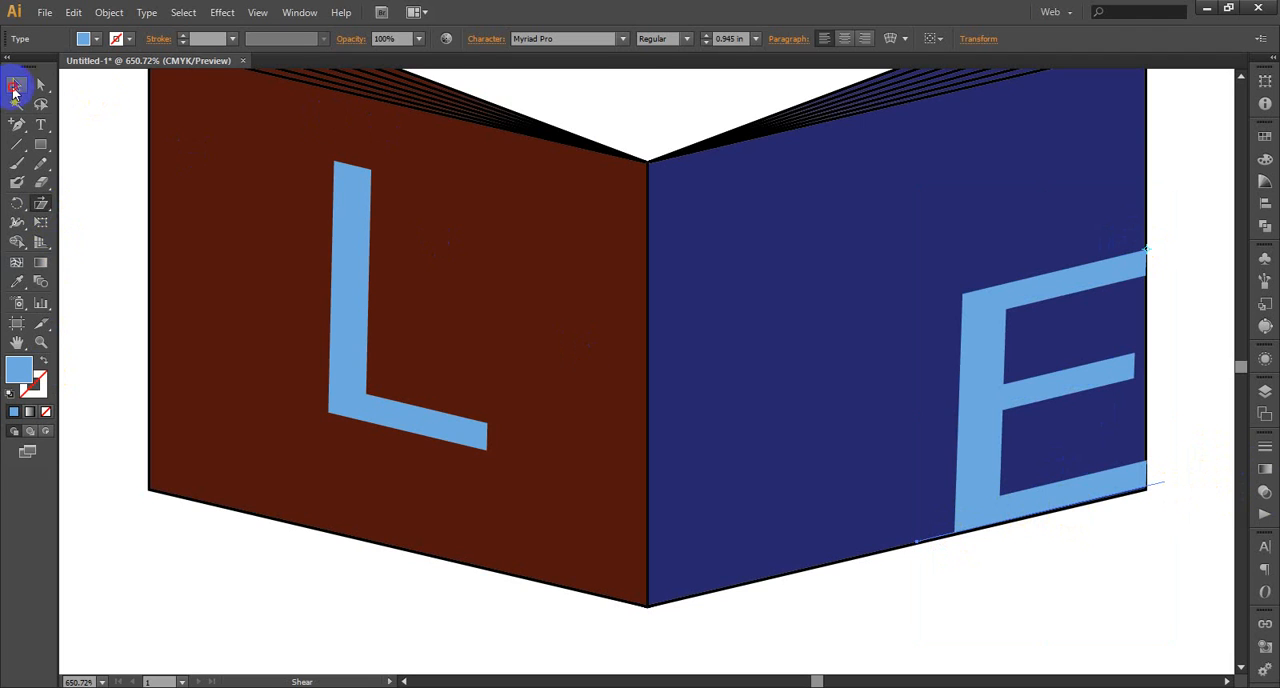
# Move the sheared letter E from the navy page's outer corner to the middle of the page and leave it unselected
pyautogui.click(14, 88)
pyautogui.click(1100, 275)
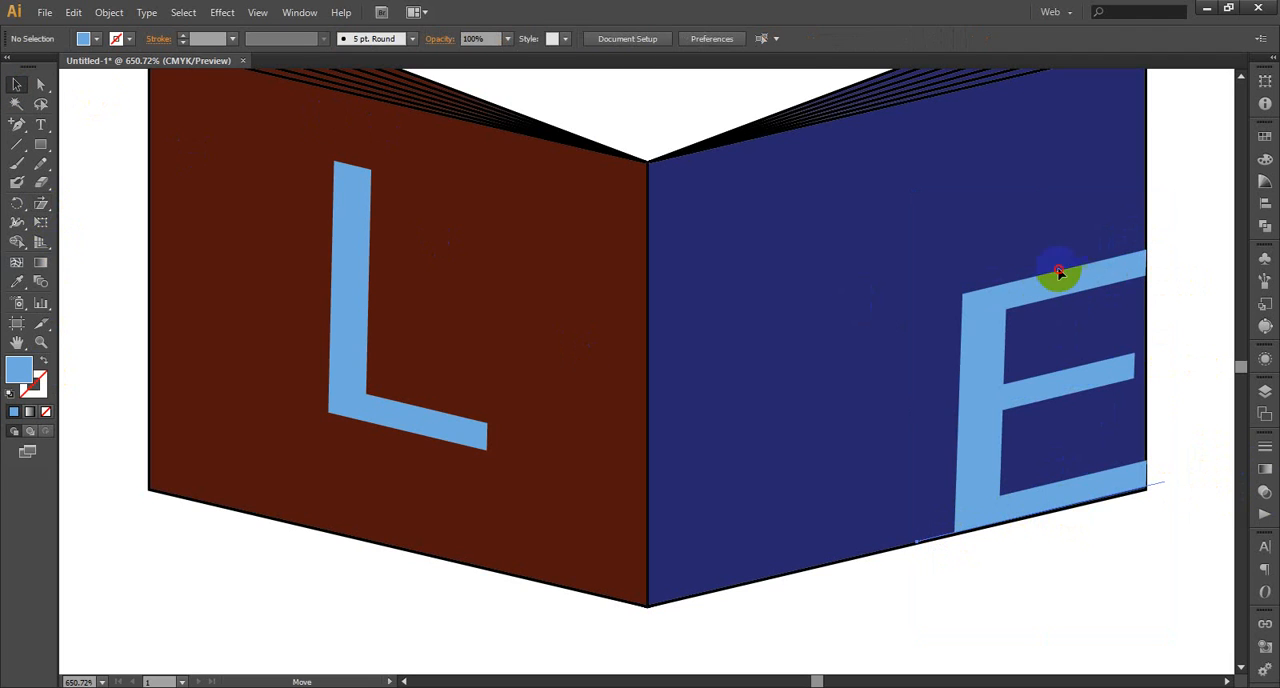
pyautogui.moveTo(1060, 273); pyautogui.dragTo(945, 218)
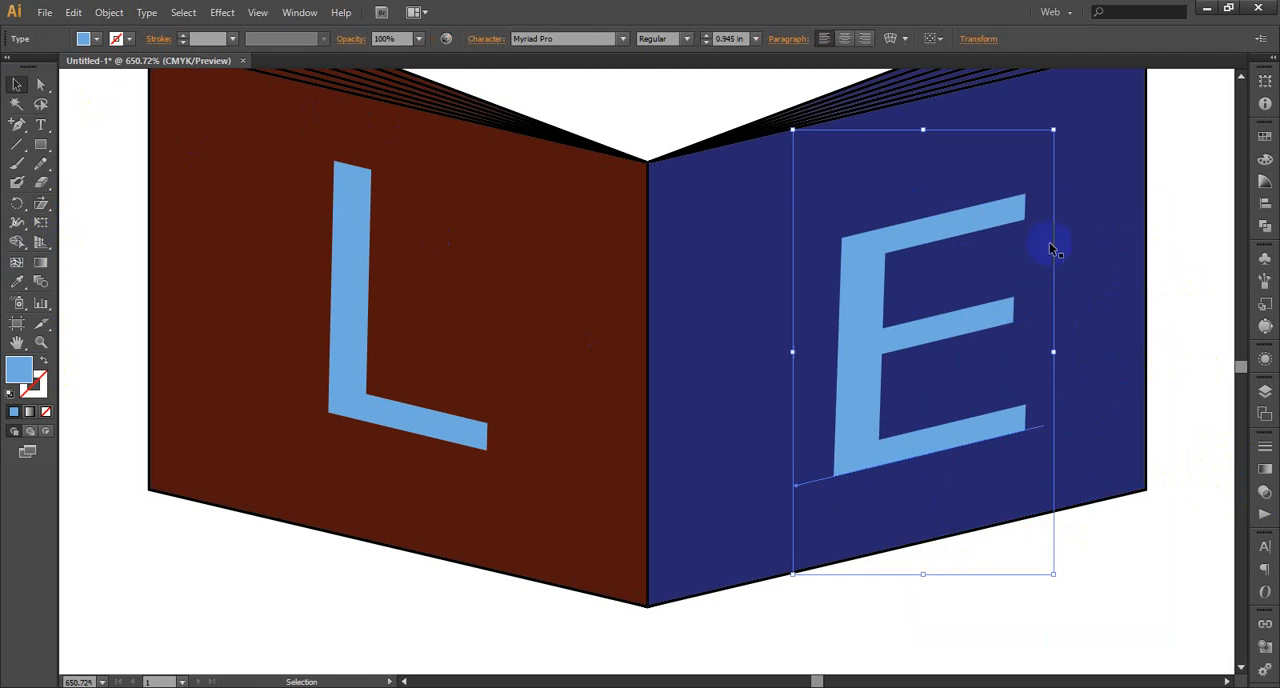
pyautogui.click(1180, 250)
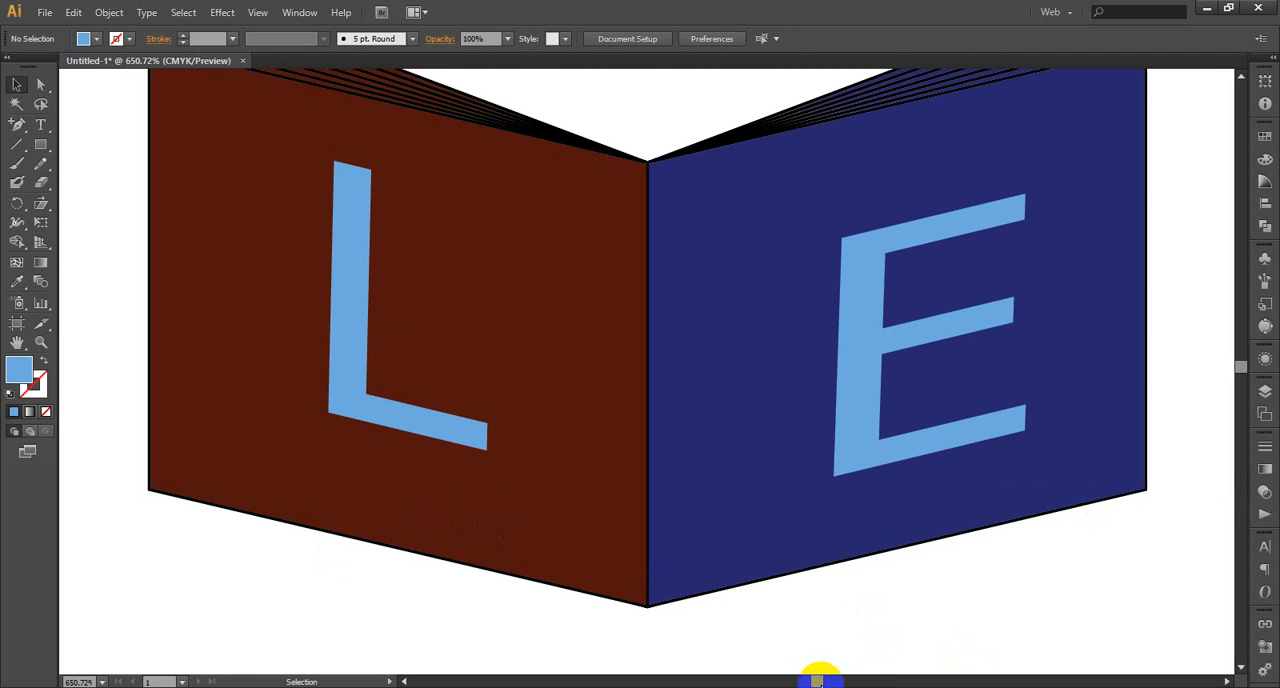
# Move the letter L to the brown-red page's lower outer corner, resting its base on the page's bottom edge
pyautogui.hscroll(-5, 818, 680)
pyautogui.hscroll(4, 818, 680)
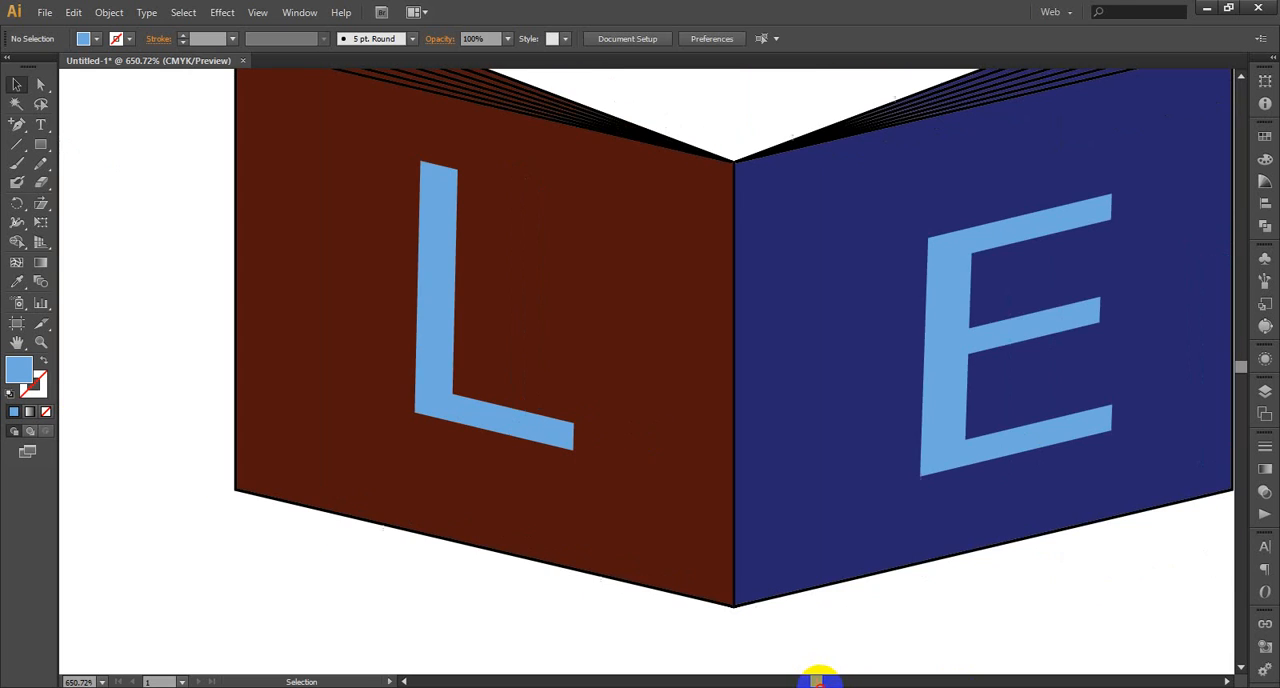
pyautogui.click(445, 344)
pyautogui.moveTo(438, 346); pyautogui.dragTo(260, 423)
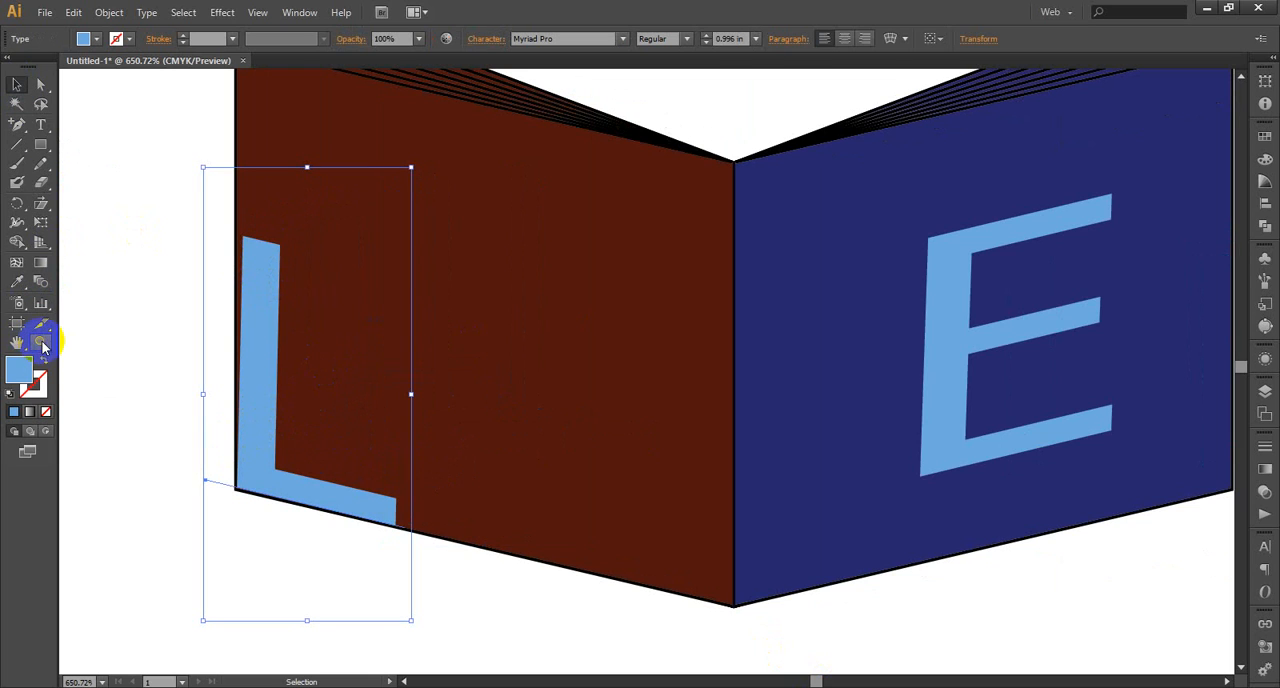
# Shear the letter L about its base's lower end until its stem runs parallel to the brown-red page's outer edge
pyautogui.click(39, 203)
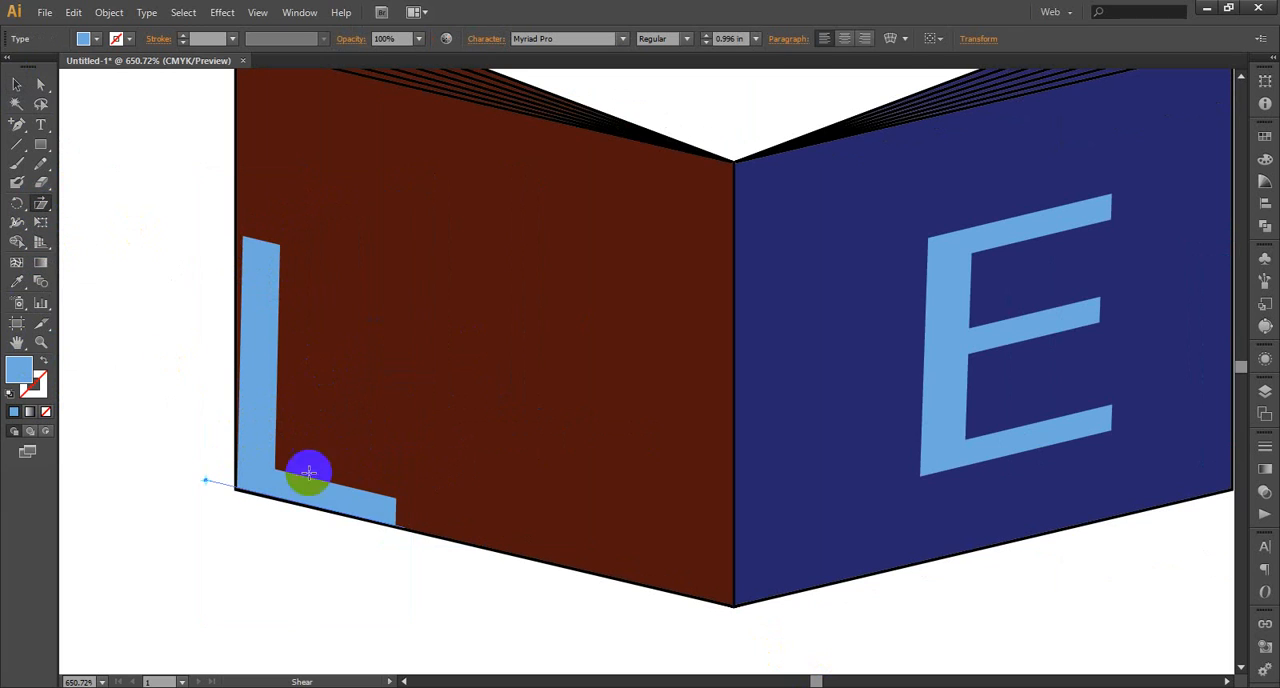
pyautogui.click(393, 520)
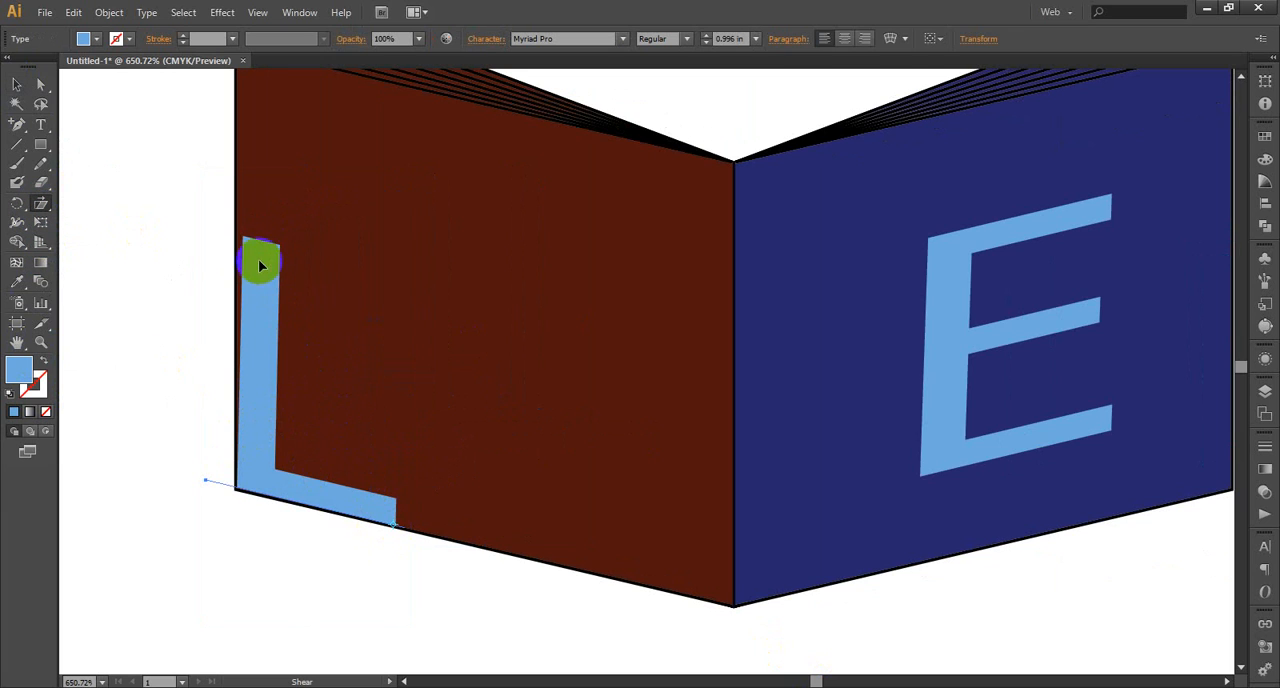
pyautogui.moveTo(244, 237); pyautogui.dragTo(240, 240)
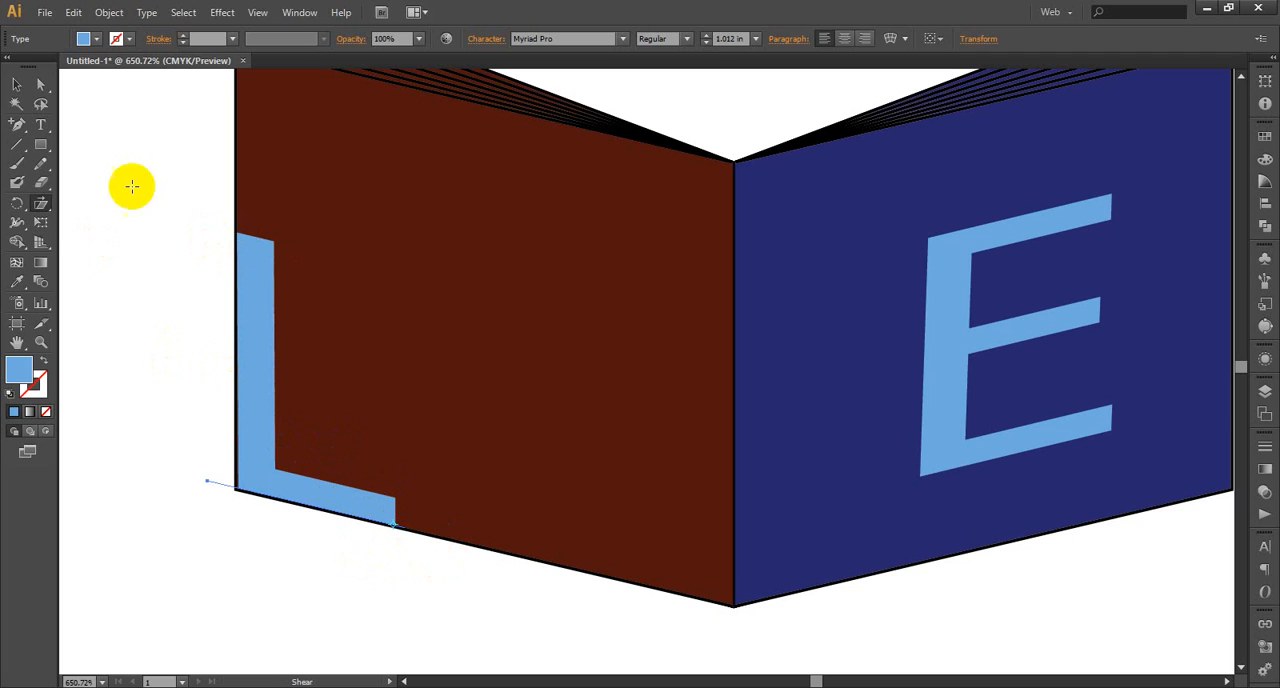
pyautogui.click(16, 85)
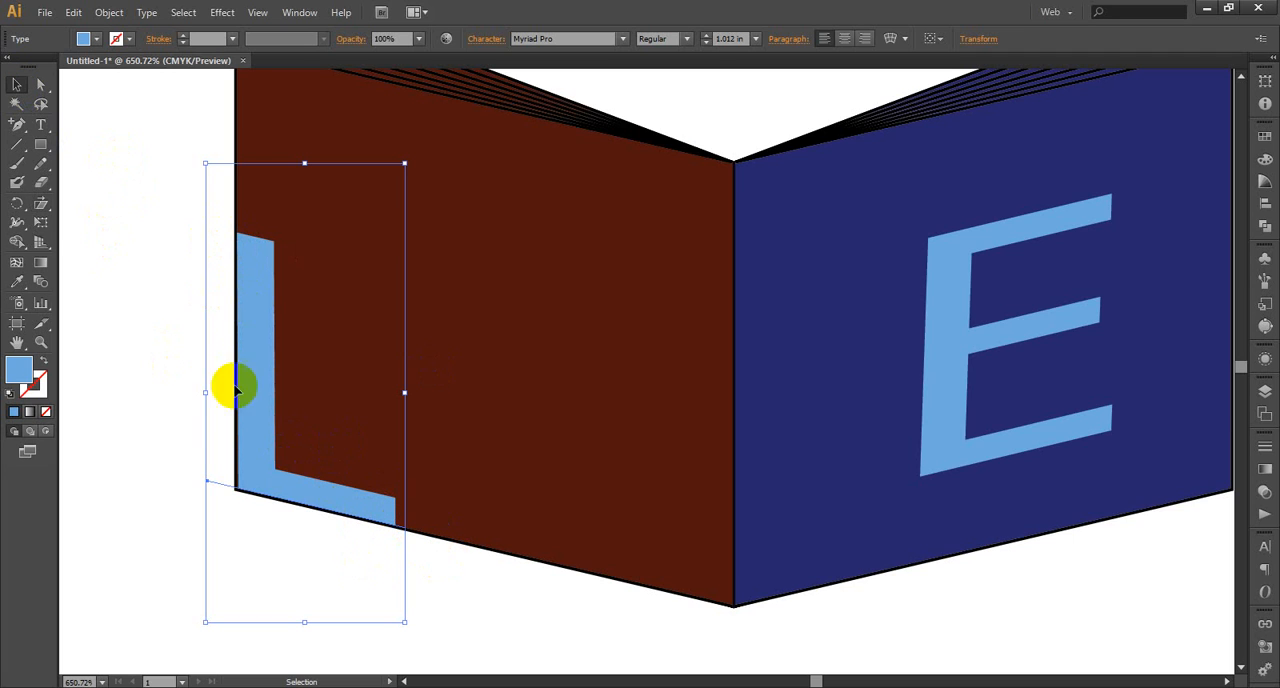
# Move the letter L back to the middle of the brown-red page and clear the selection
pyautogui.click(120, 410)
pyautogui.moveTo(257, 374); pyautogui.dragTo(408, 310)
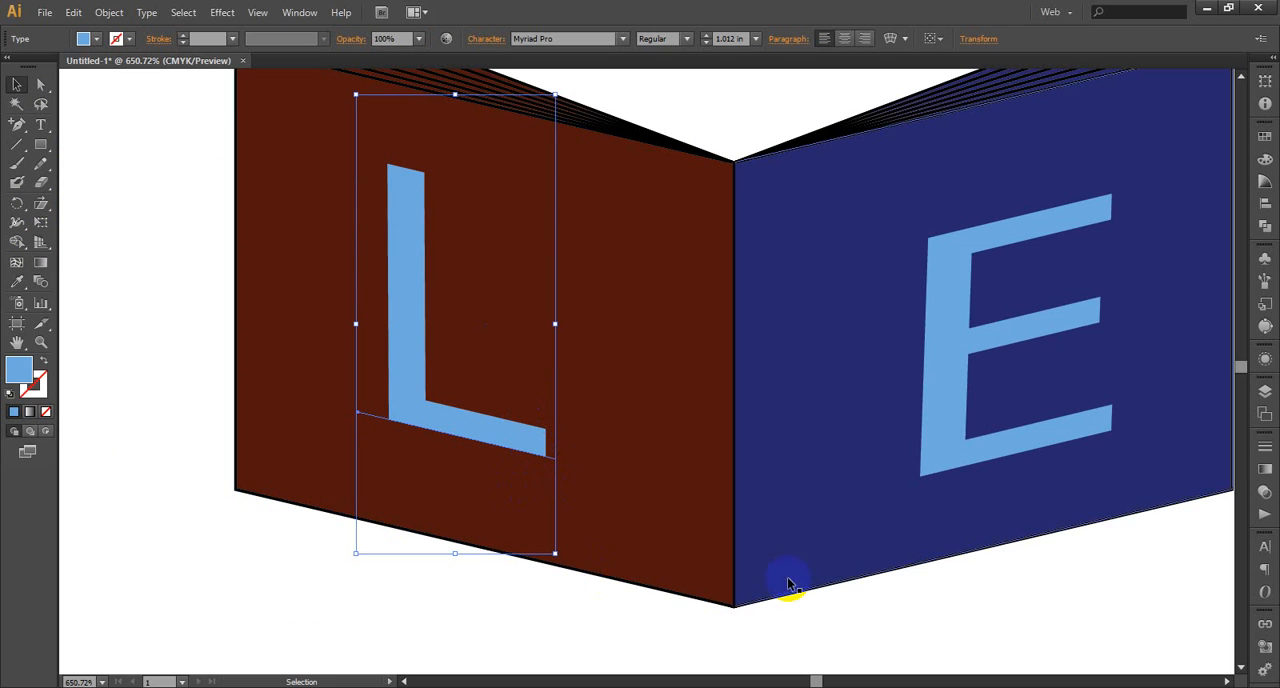
pyautogui.click(264, 293)
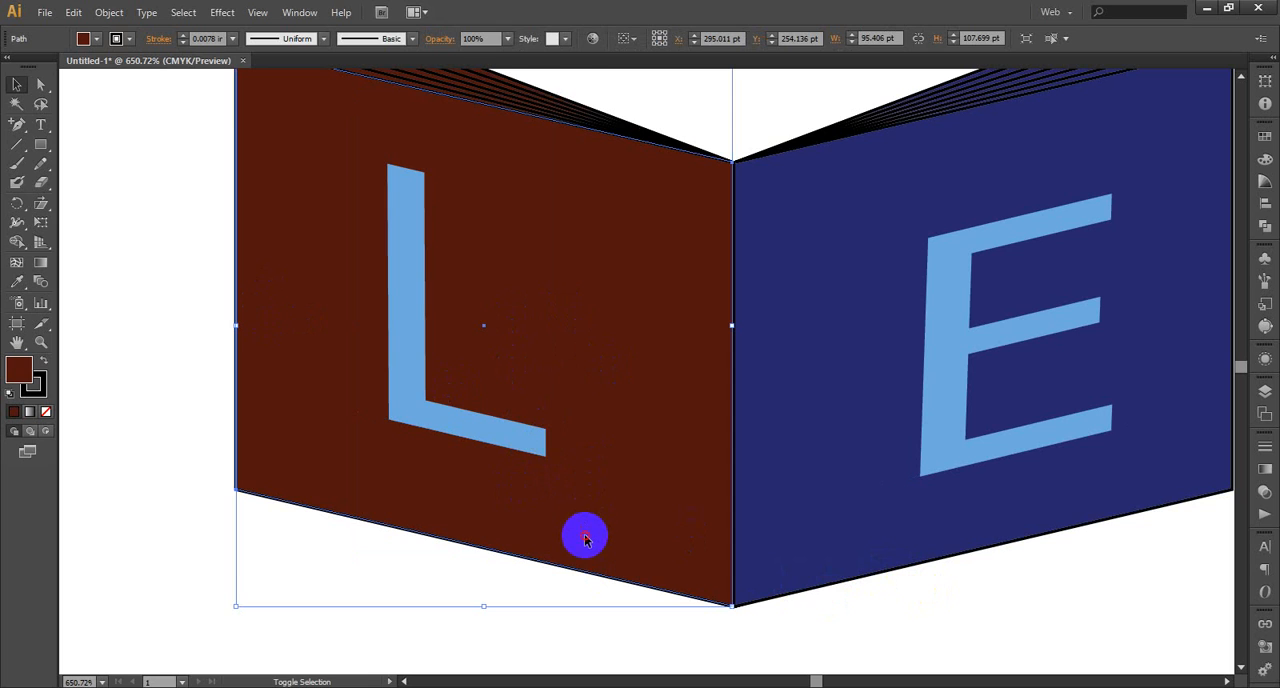
pyautogui.hotkey('ctrl', 'shift', 'a')
pyautogui.scroll(3, 420, 465)
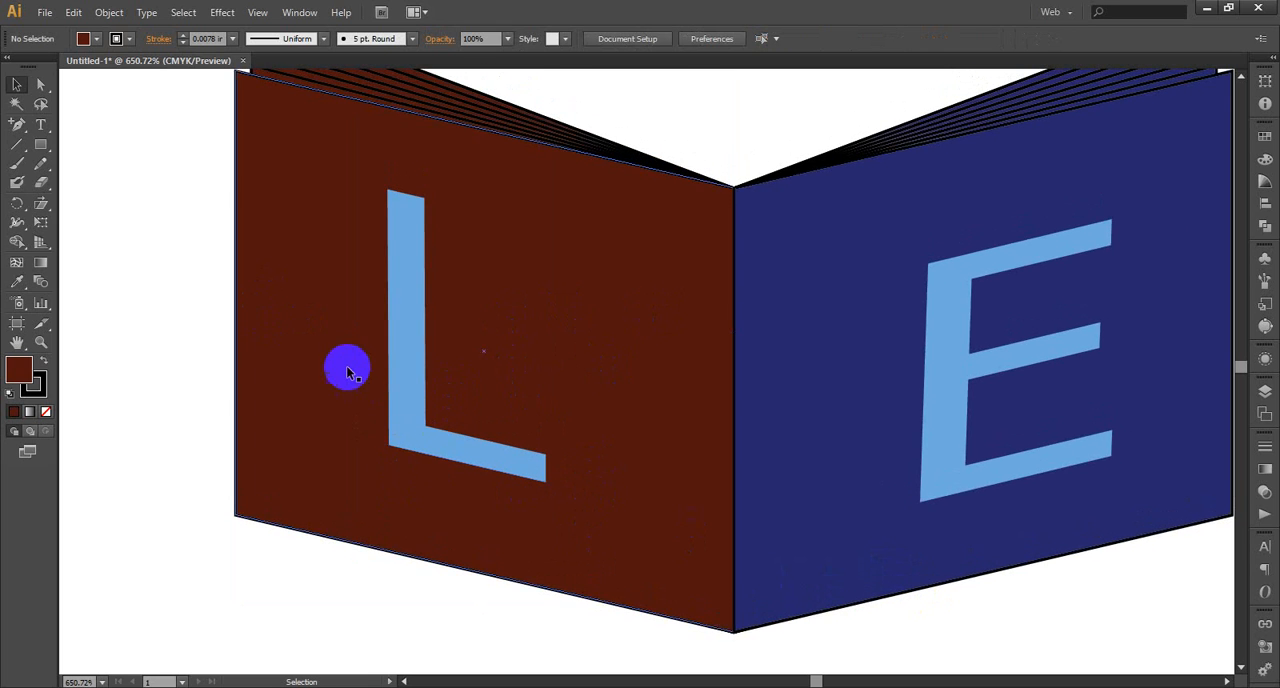
# Align the letter L and the brown-red page on their horizontal centres, and move both back against the spine
pyautogui.click(417, 323)
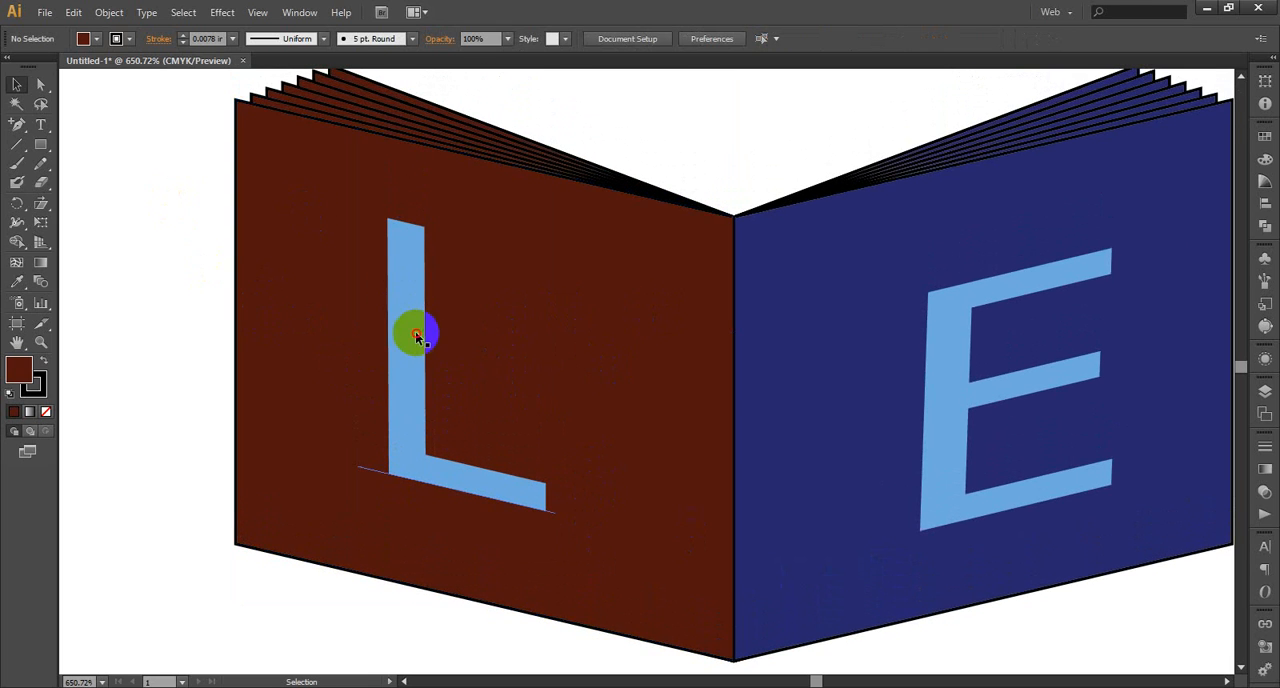
pyautogui.keyDown('shift'); pyautogui.click(330, 288); pyautogui.keyUp('shift')
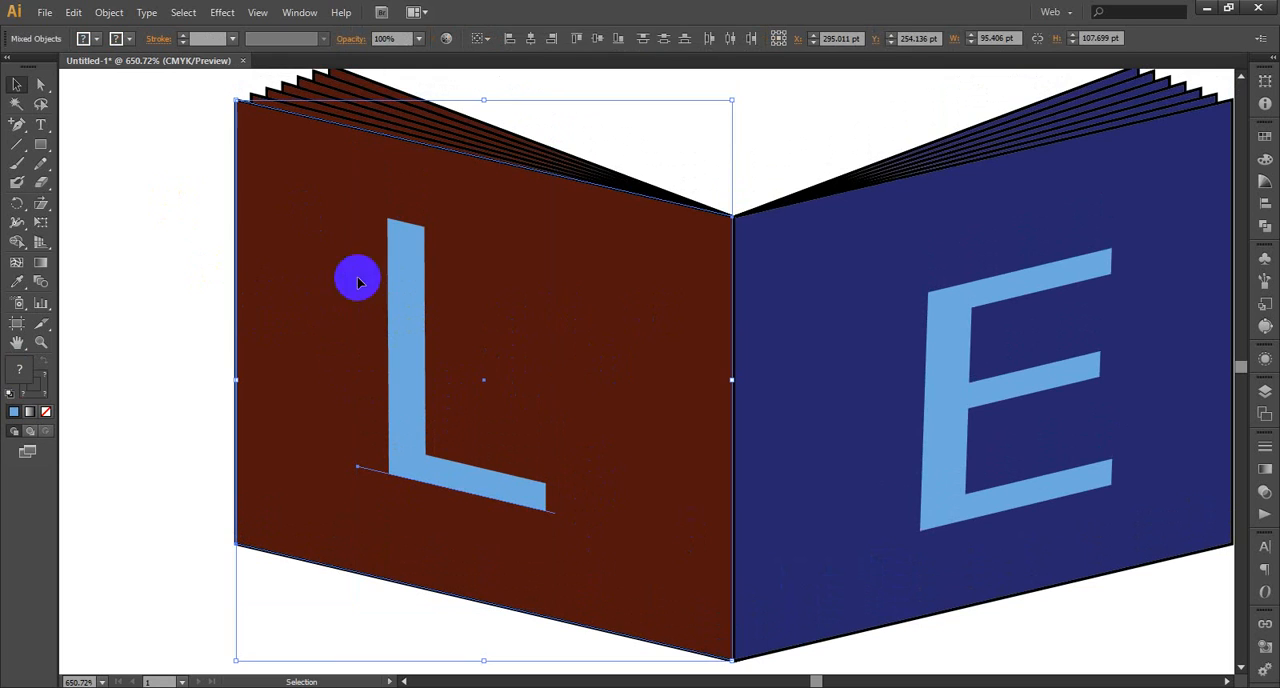
pyautogui.click(533, 41)
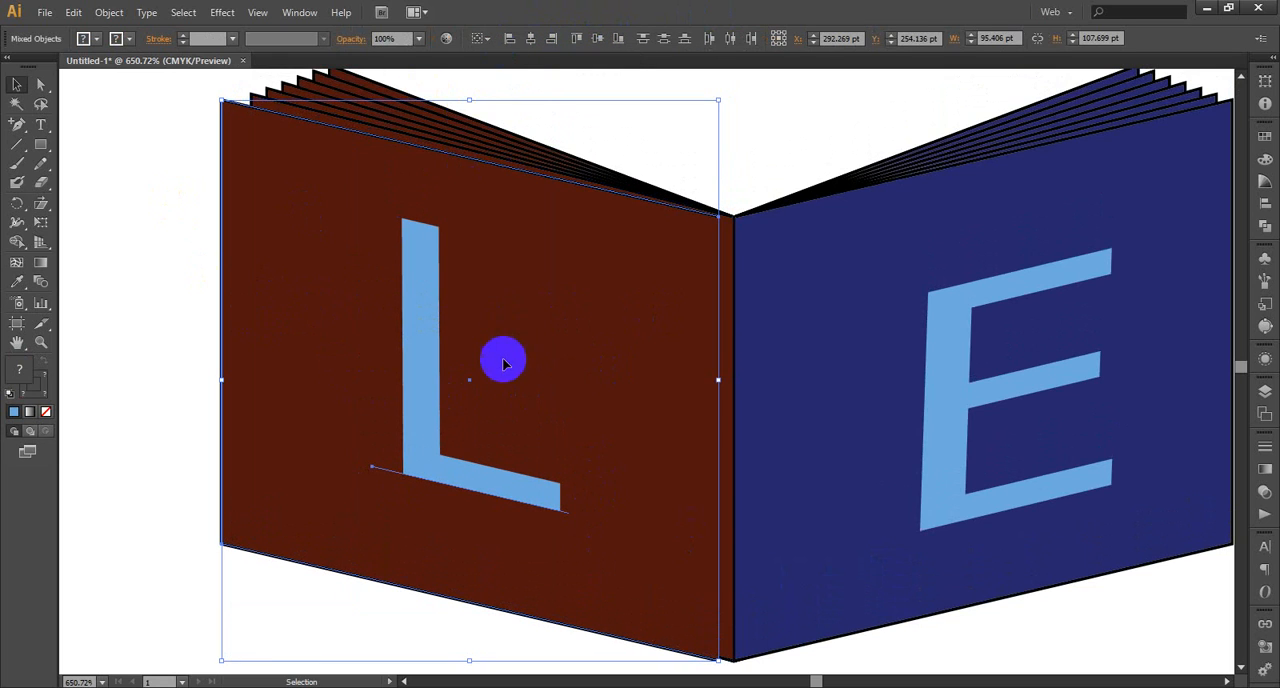
pyautogui.moveTo(604, 394); pyautogui.dragTo(620, 393)
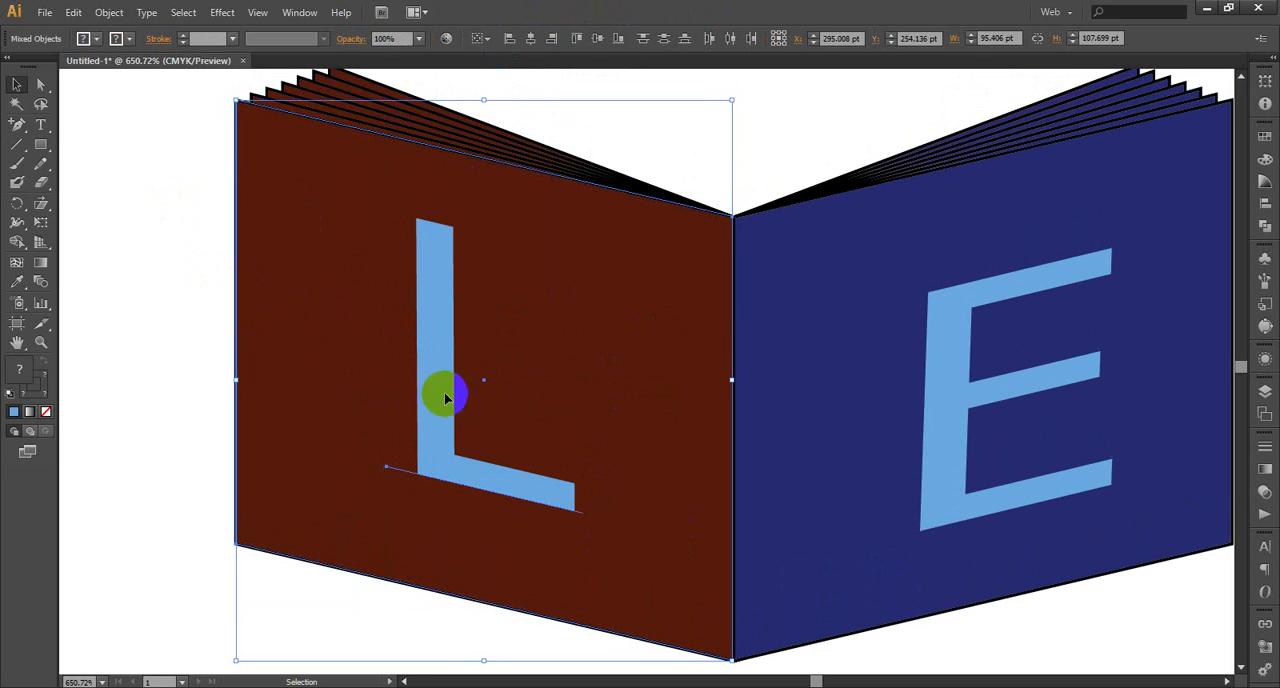
pyautogui.click(789, 153)
# Centre the letter E and the navy page on each other horizontally and vertically, and move both back against the spine
pyautogui.moveTo(818, 680); pyautogui.dragTo(821, 681)
pyautogui.click(611, 343)
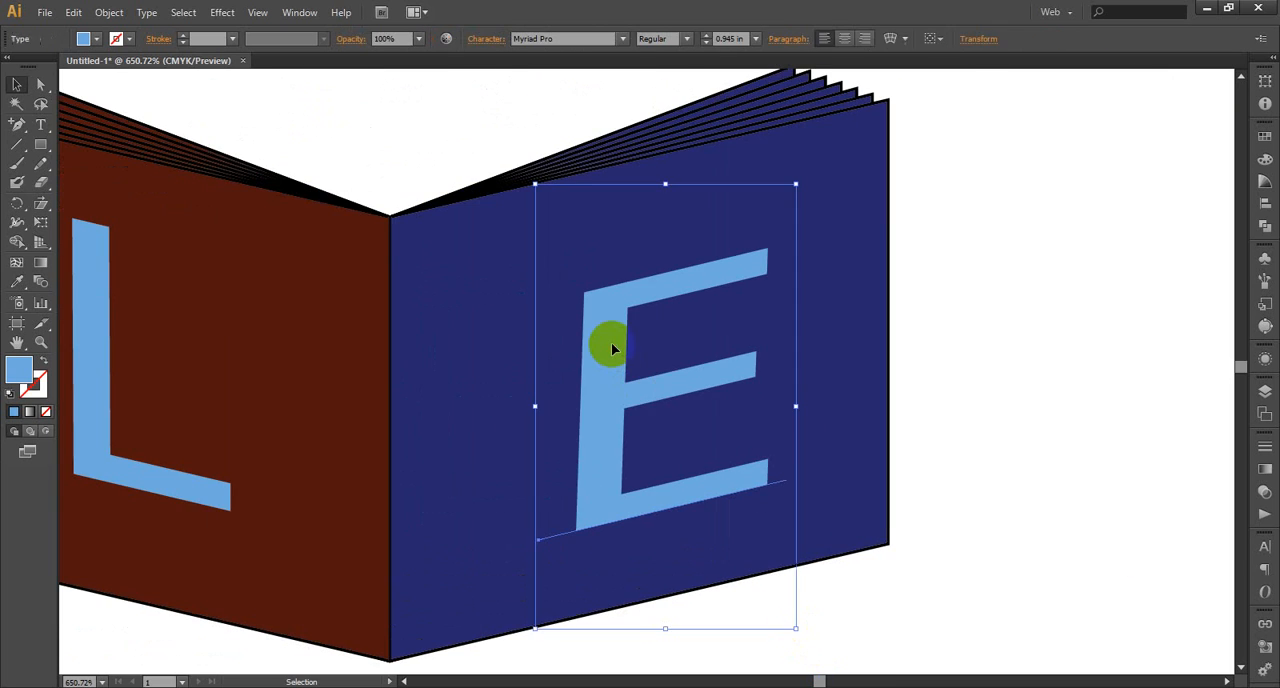
pyautogui.keyDown('shift'); pyautogui.click(864, 202); pyautogui.keyUp('shift')
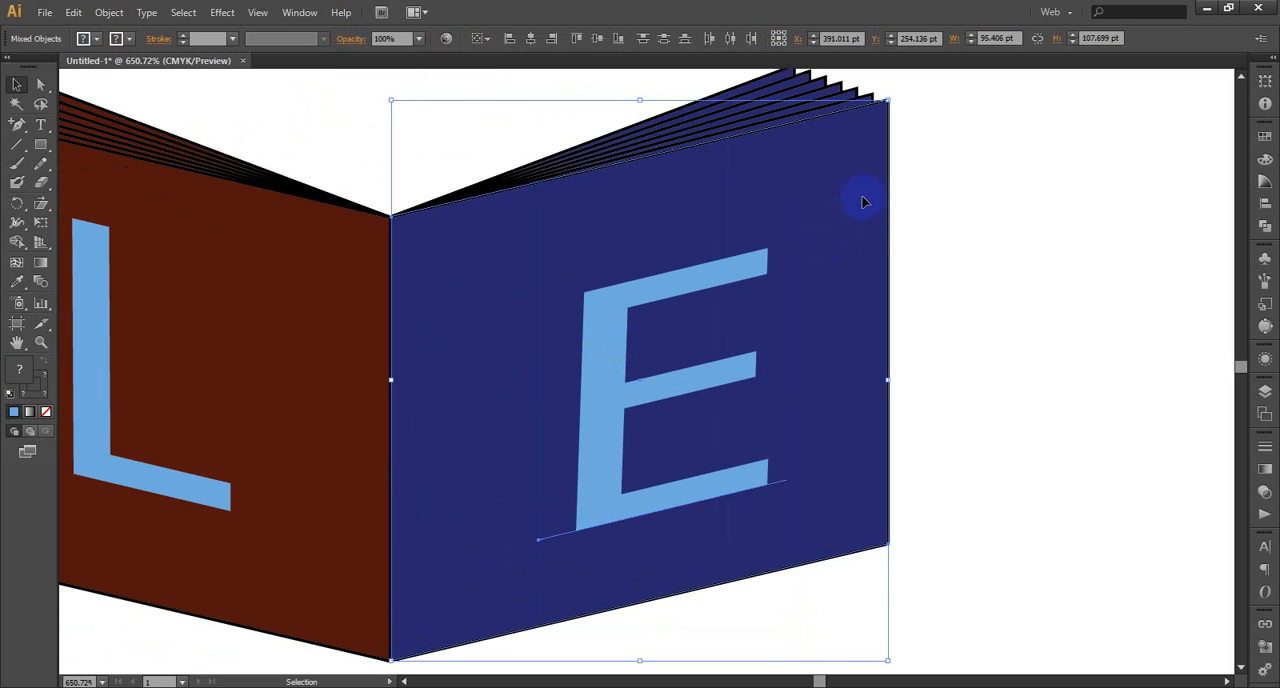
pyautogui.click(532, 42)
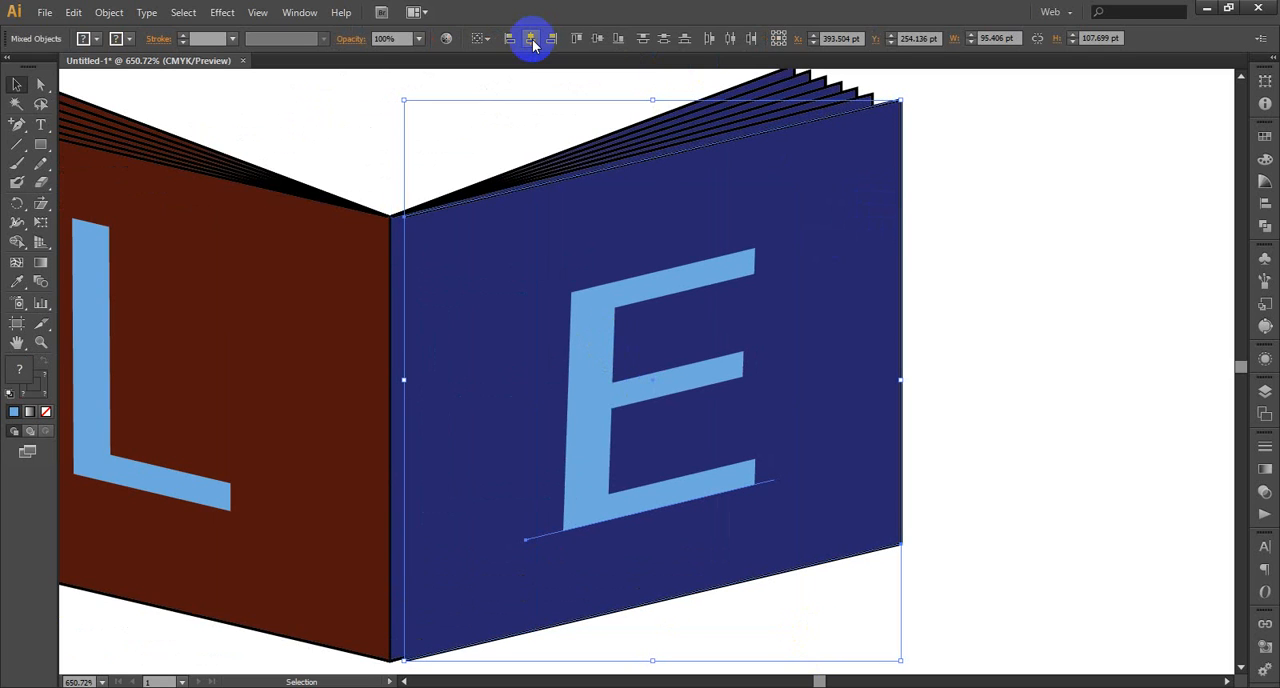
pyautogui.click(596, 44)
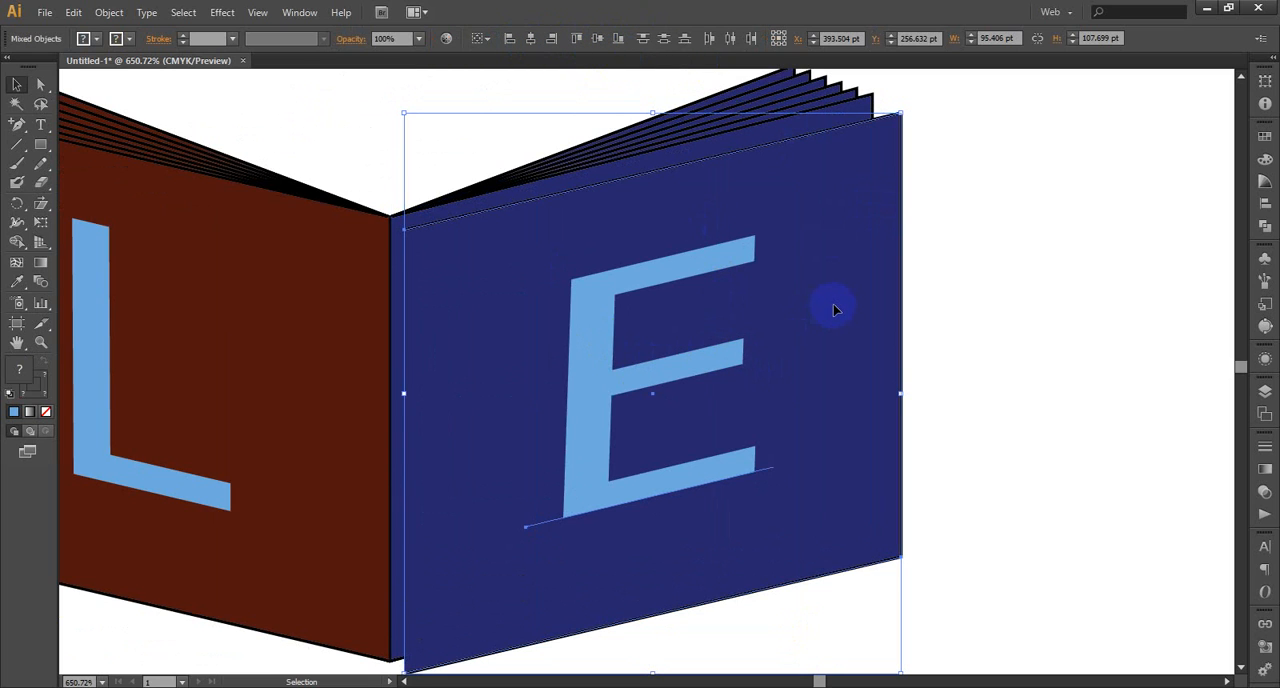
pyautogui.moveTo(835, 308); pyautogui.dragTo(819, 298)
pyautogui.click(1050, 275)
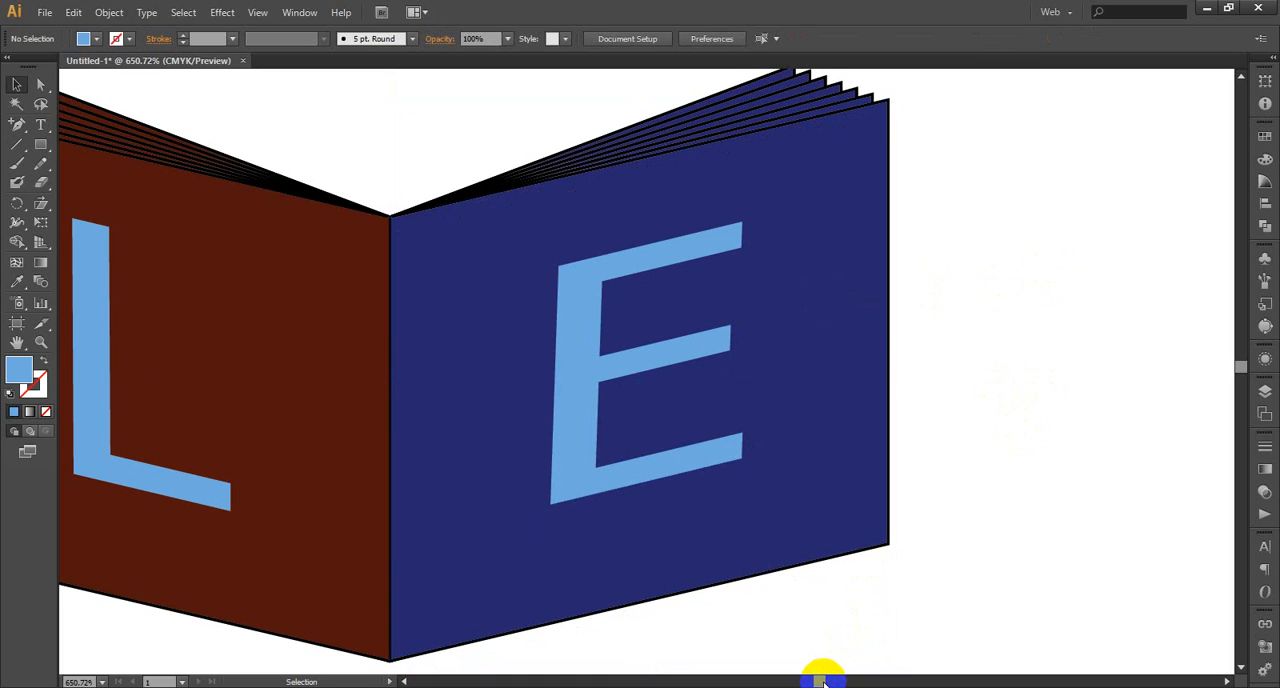
# Align the letter L and the brown-red front page on their vertical centres, leaving nothing selected
pyautogui.moveTo(819, 681); pyautogui.dragTo(814, 681)
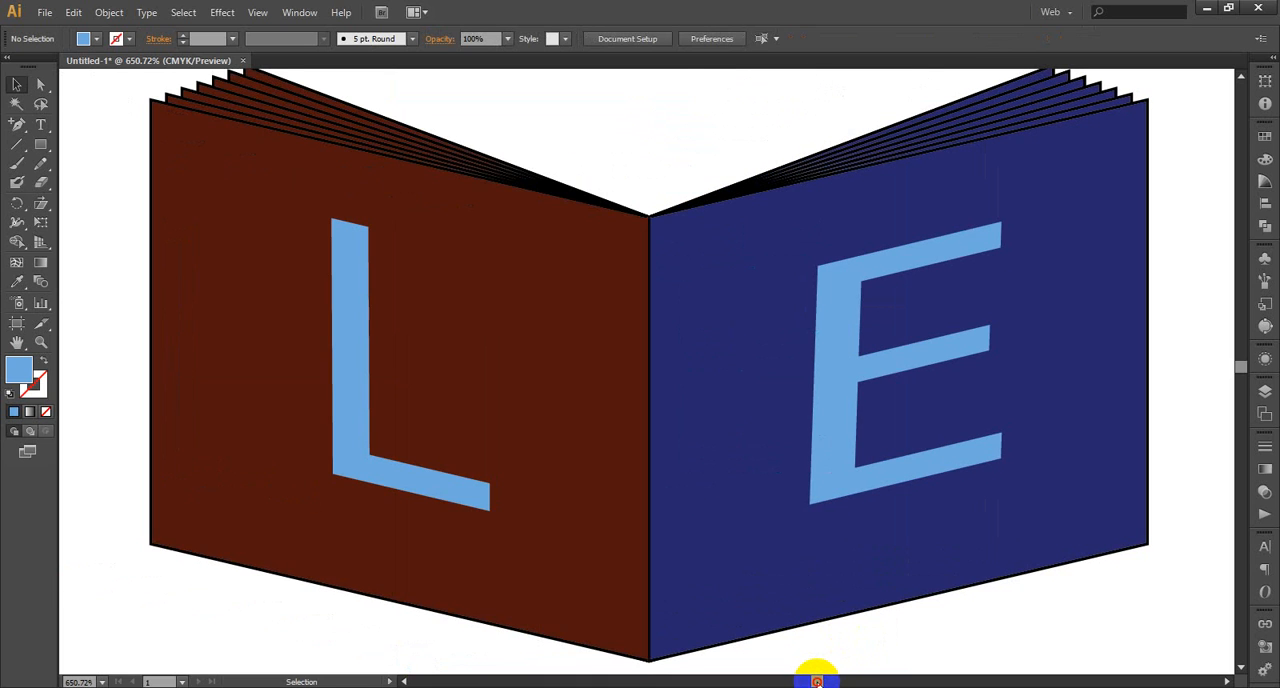
pyautogui.click(356, 357)
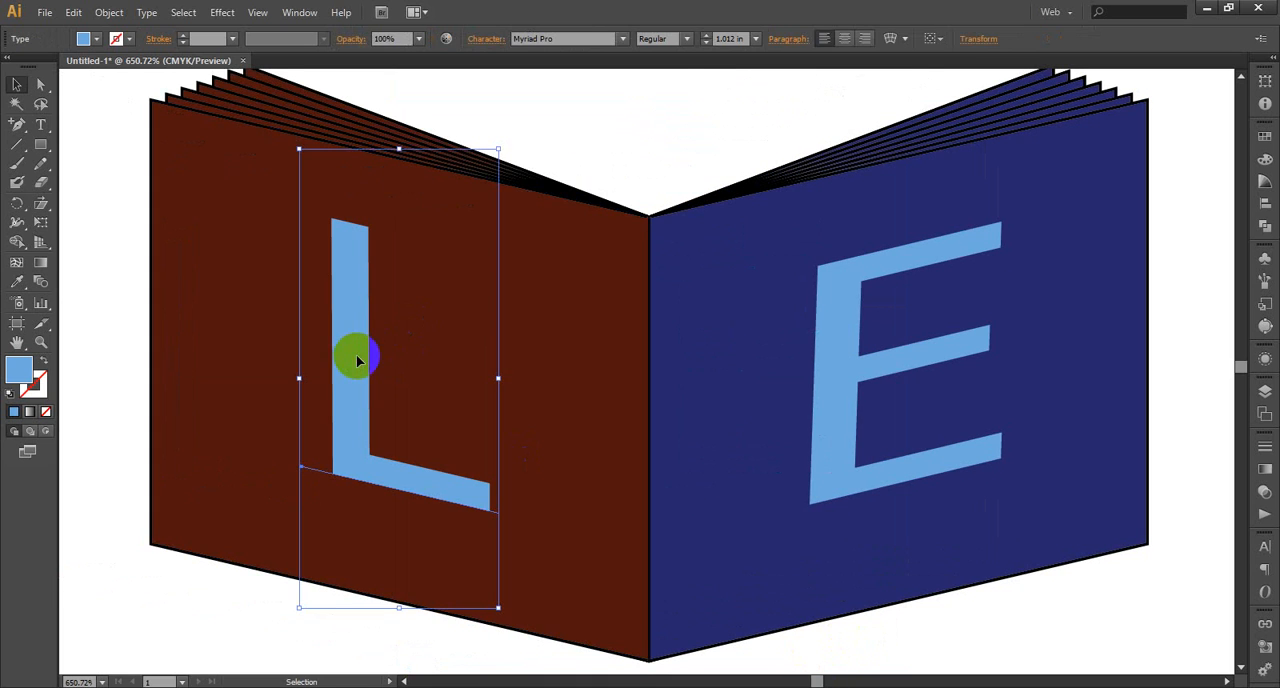
pyautogui.keyDown('shift'); pyautogui.click(560, 393); pyautogui.keyUp('shift')
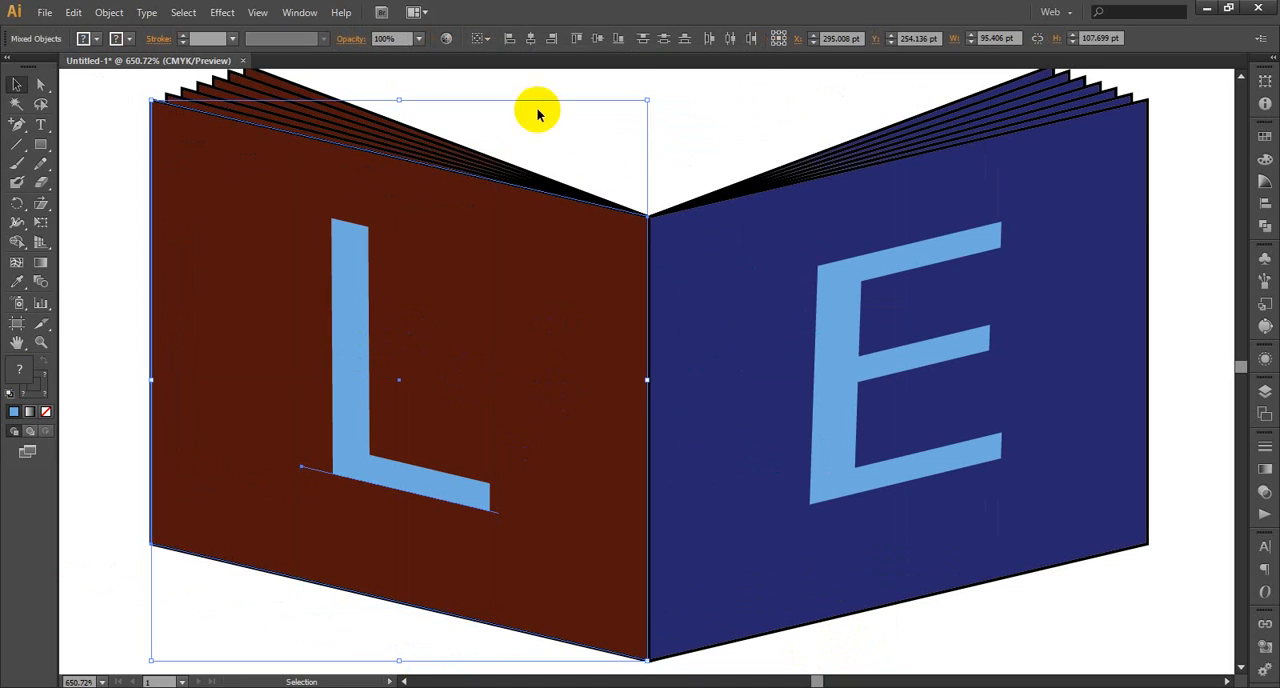
pyautogui.click(603, 44)
pyautogui.scroll(-2, 905, 510)
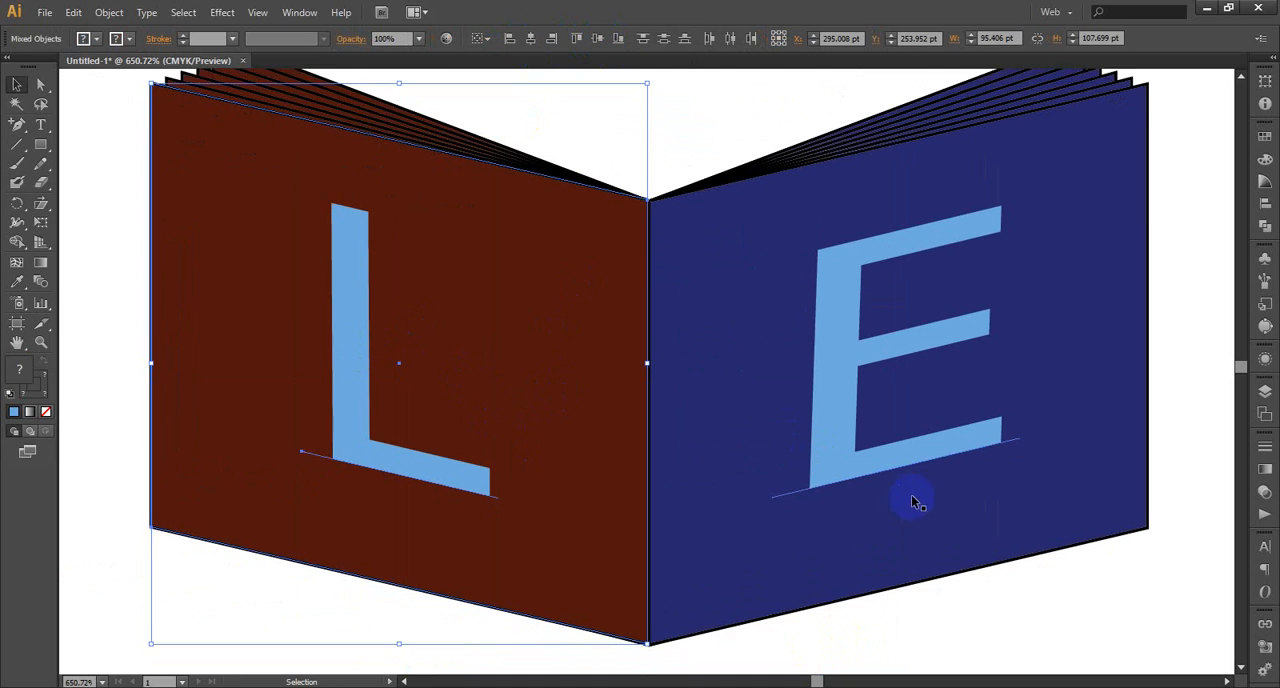
pyautogui.click(873, 612)
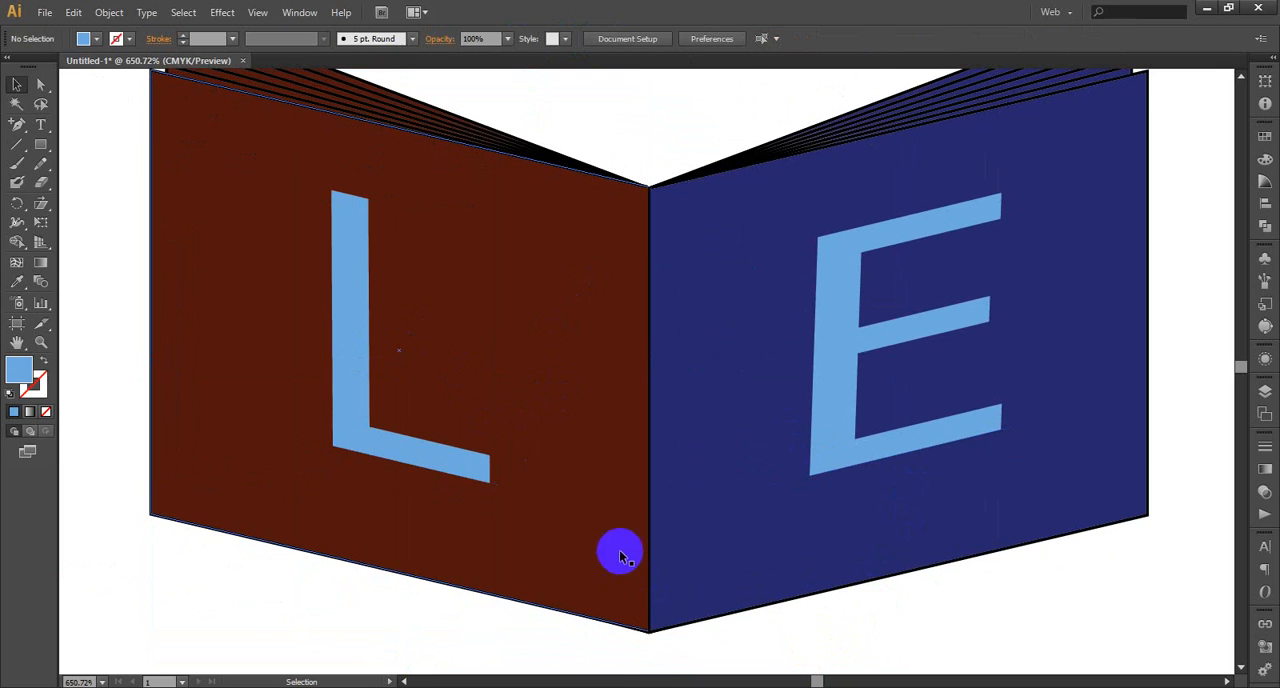
pyautogui.click(622, 551)
pyautogui.click(876, 648)
pyautogui.scroll(-1, 877, 636)
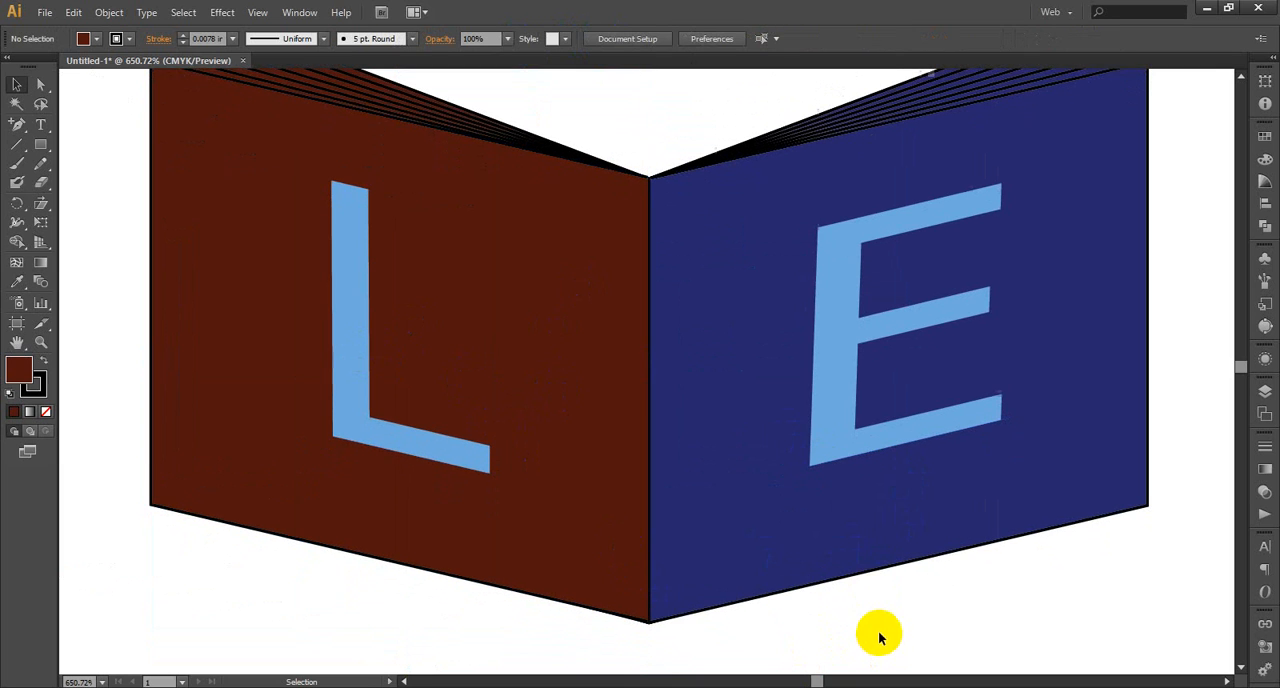
# Shift the brown-red front page and the letter L together vertically to line the page up with the navy page at the spine
pyautogui.click(583, 466)
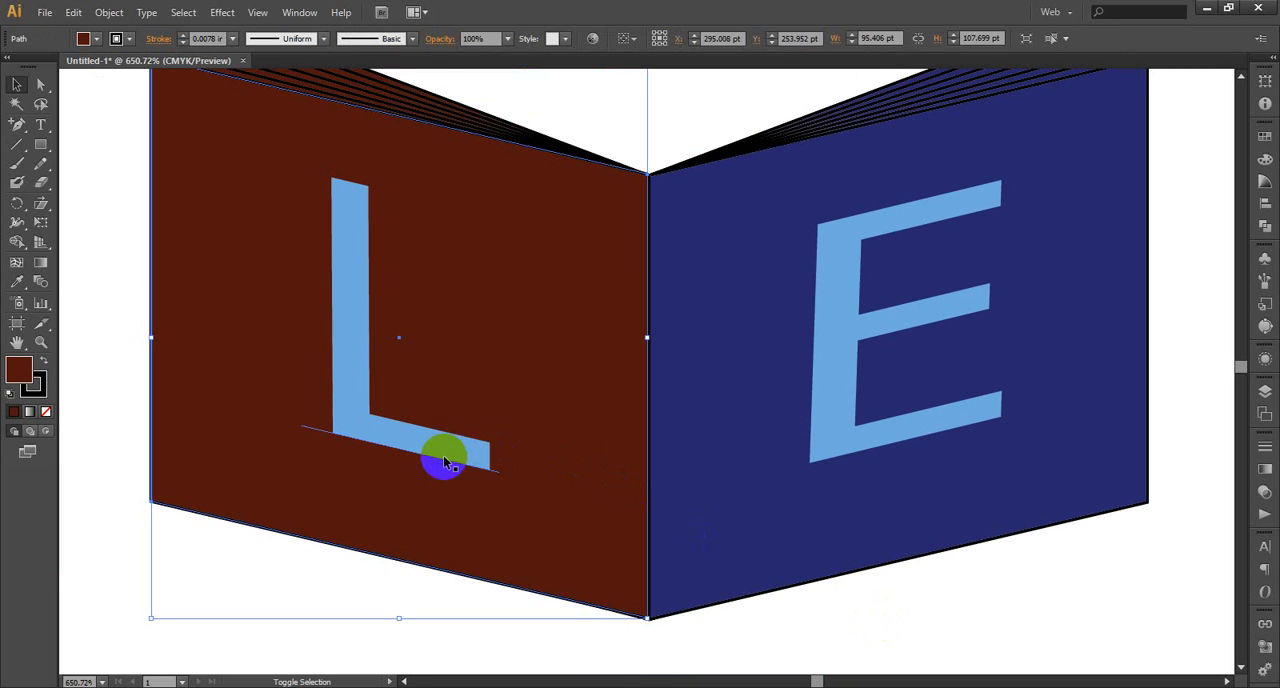
pyautogui.keyDown('shift'); pyautogui.click(711, 605); pyautogui.keyUp('shift')
pyautogui.press('Down')
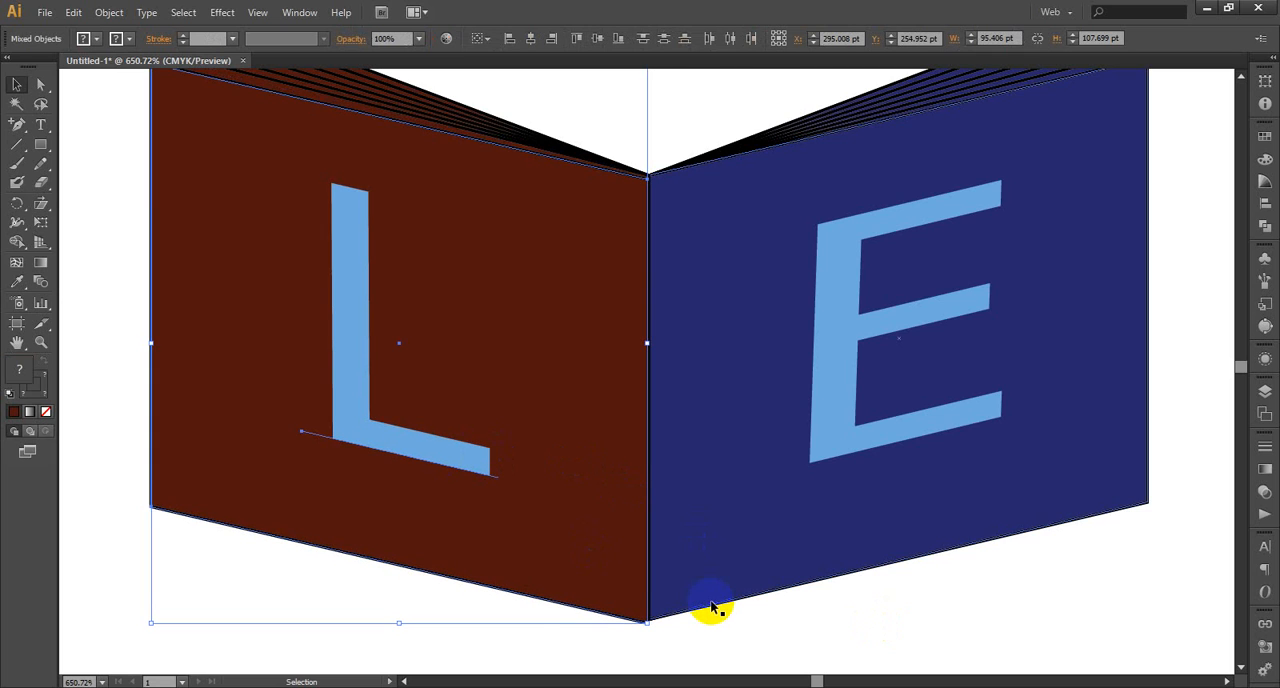
pyautogui.moveTo(583, 518); pyautogui.dragTo(584, 520)
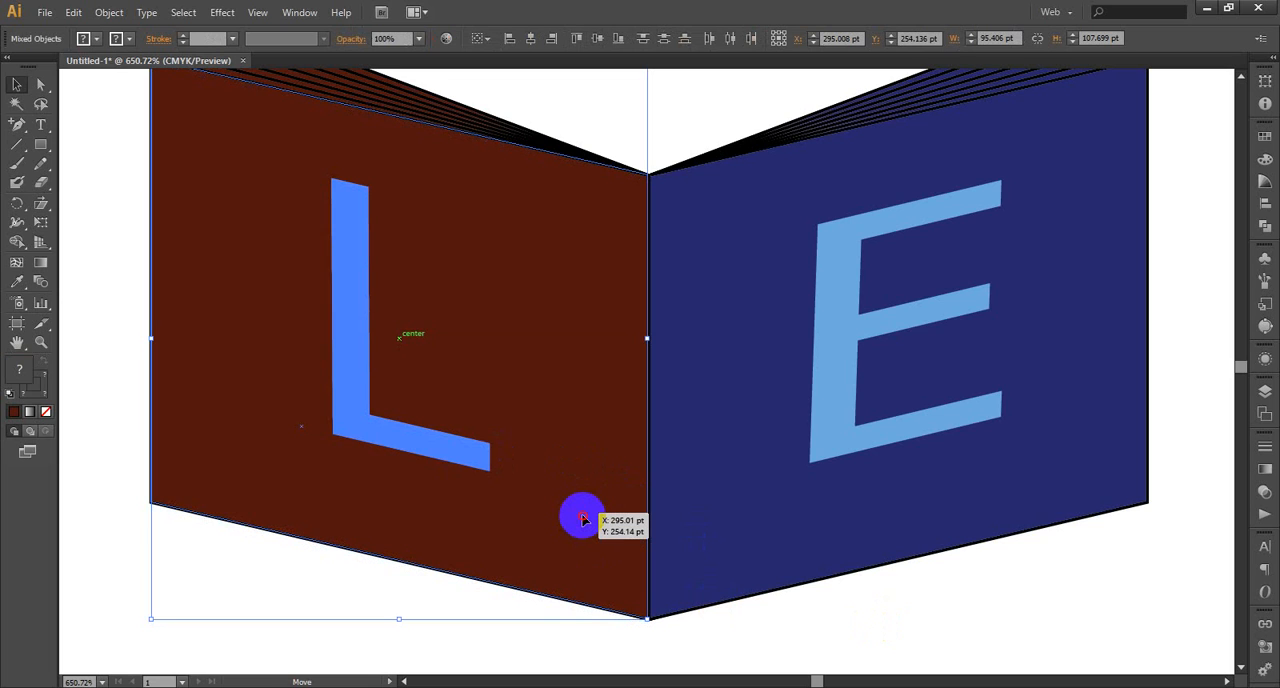
pyautogui.moveTo(583, 519); pyautogui.dragTo(584, 520)
pyautogui.click(797, 646)
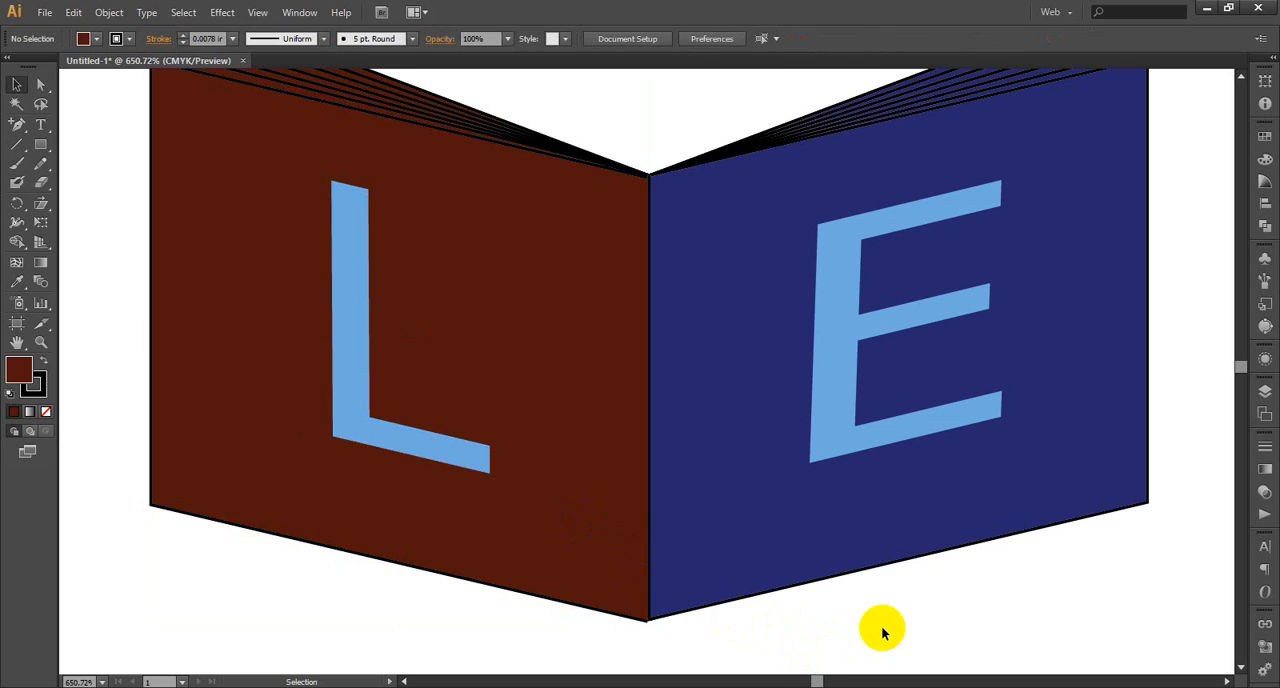
# Align the two front pages and the letters L and E on their bottom edges, leaving nothing selected
pyautogui.scroll(1, 884, 632)
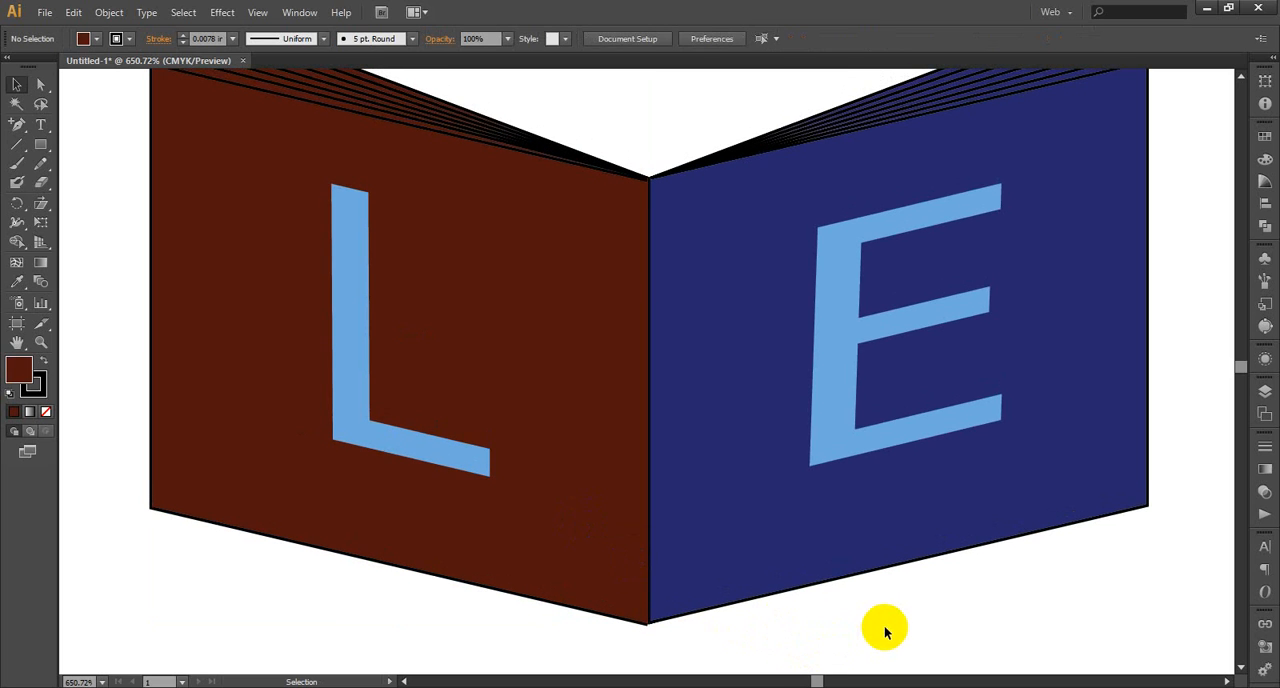
pyautogui.click(748, 514)
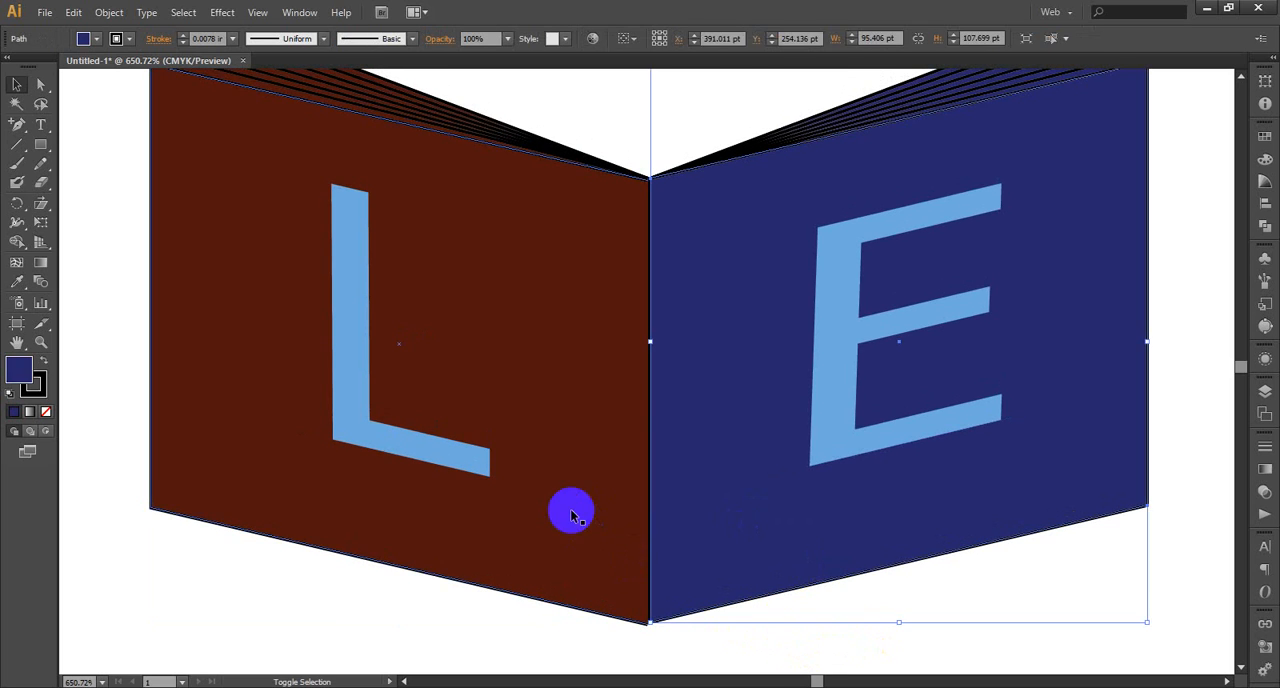
pyautogui.keyDown('shift'); pyautogui.click(628, 515); pyautogui.keyUp('shift')
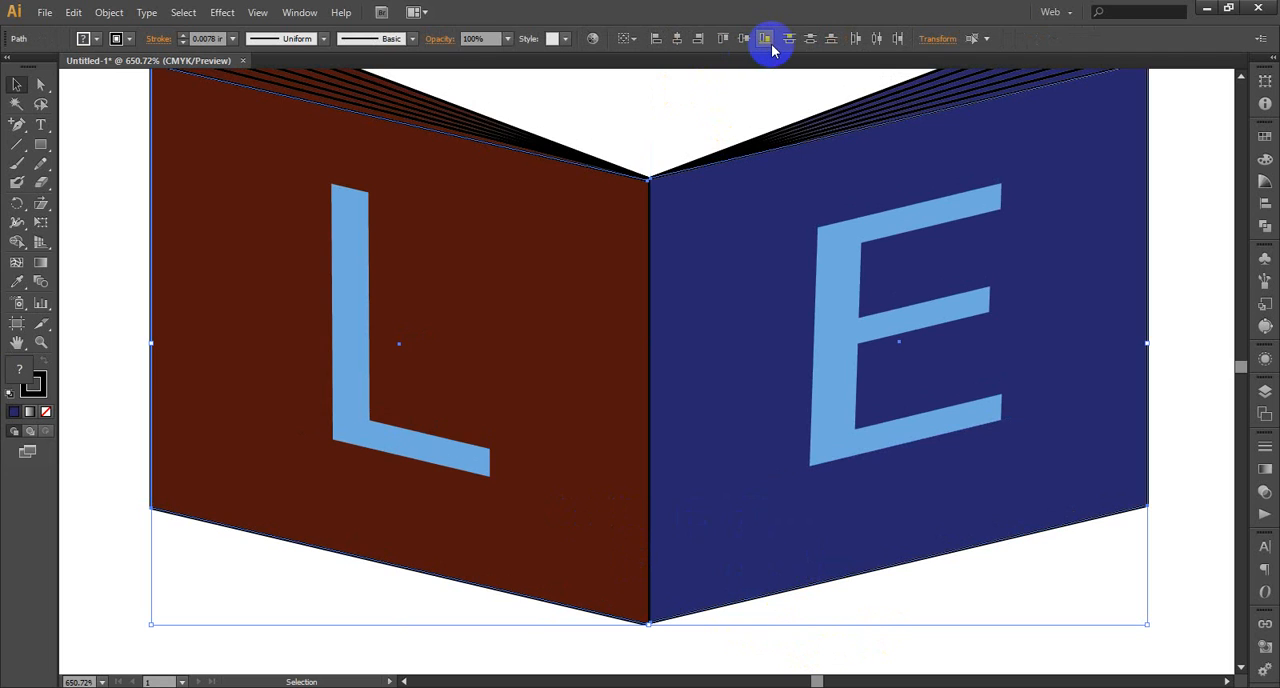
pyautogui.keyDown('shift'); pyautogui.click(815, 253); pyautogui.keyUp('shift')
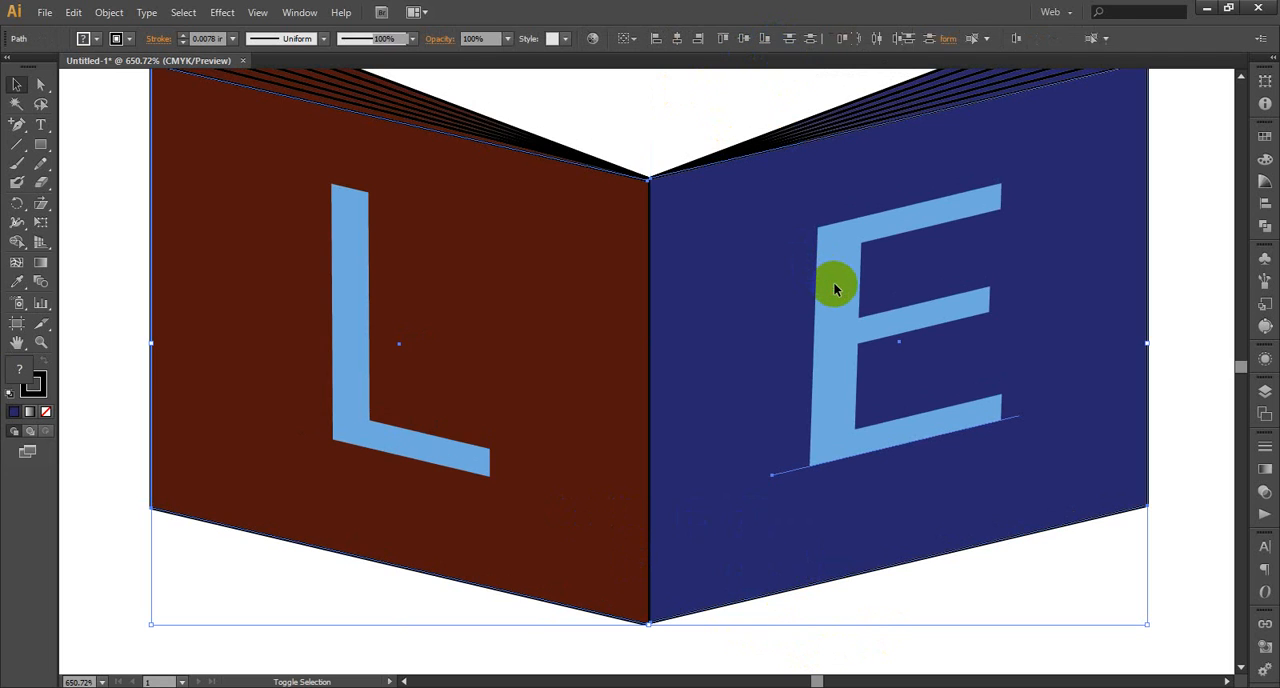
pyautogui.keyDown('shift'); pyautogui.click(366, 308); pyautogui.keyUp('shift')
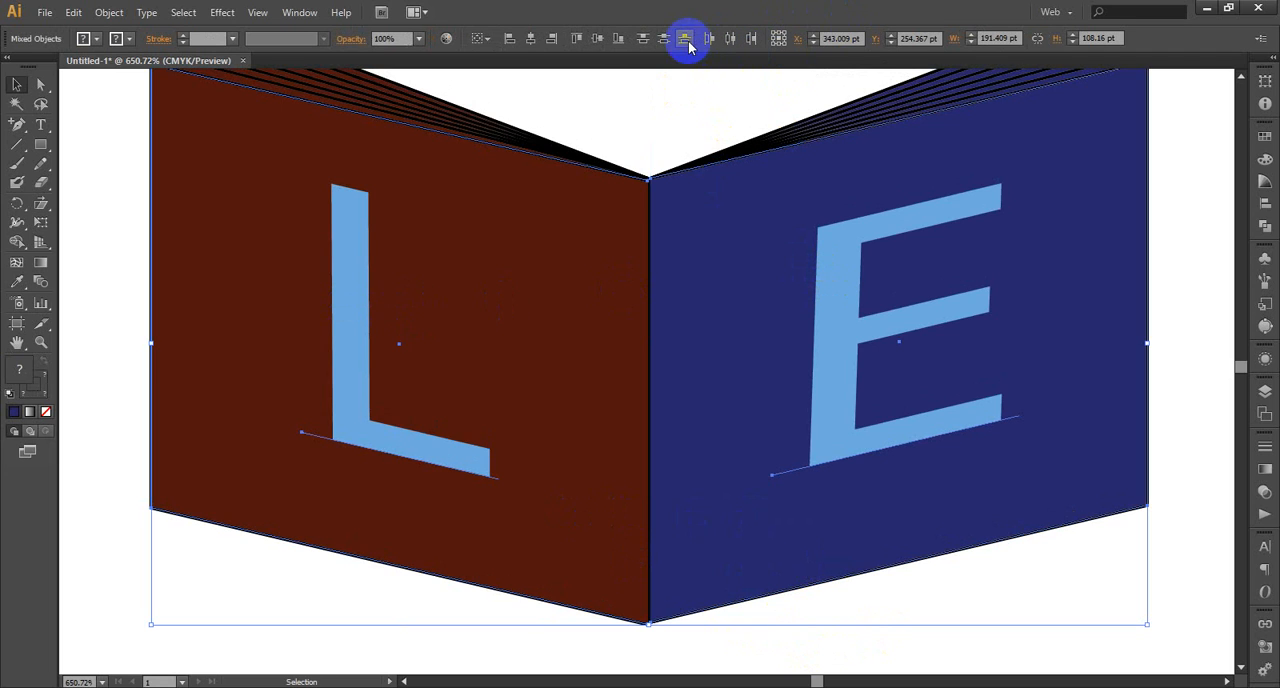
pyautogui.click(619, 40)
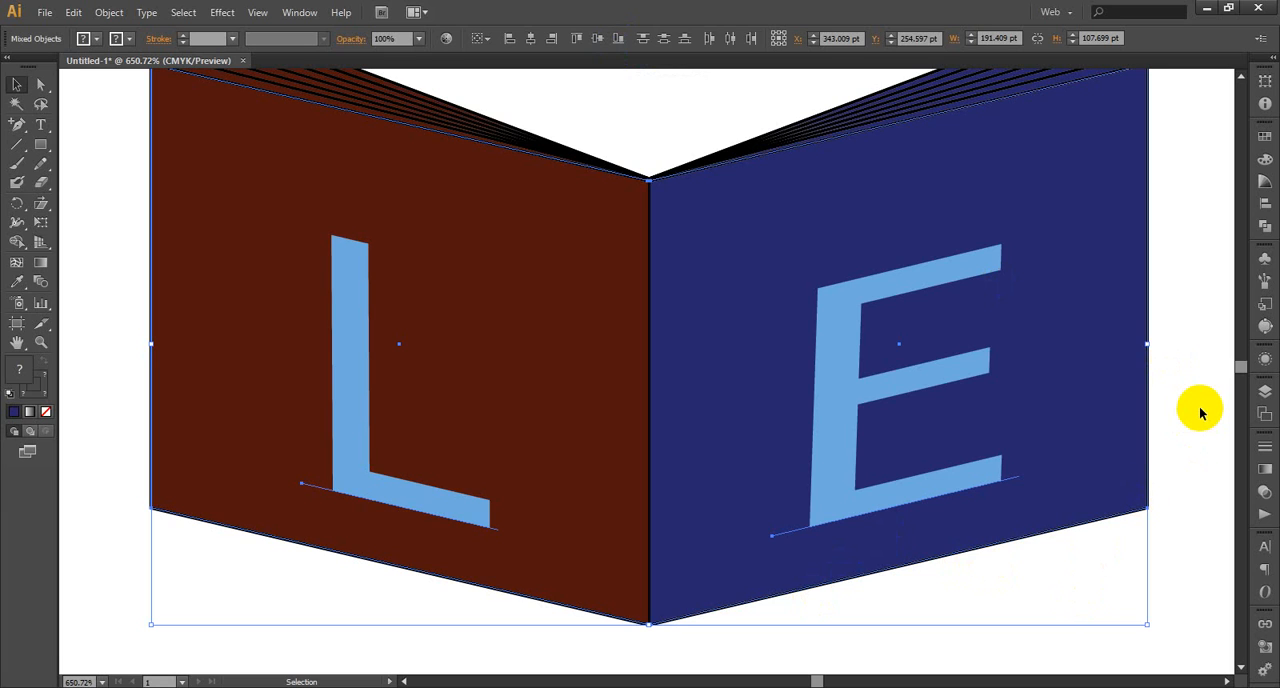
pyautogui.press('Up')
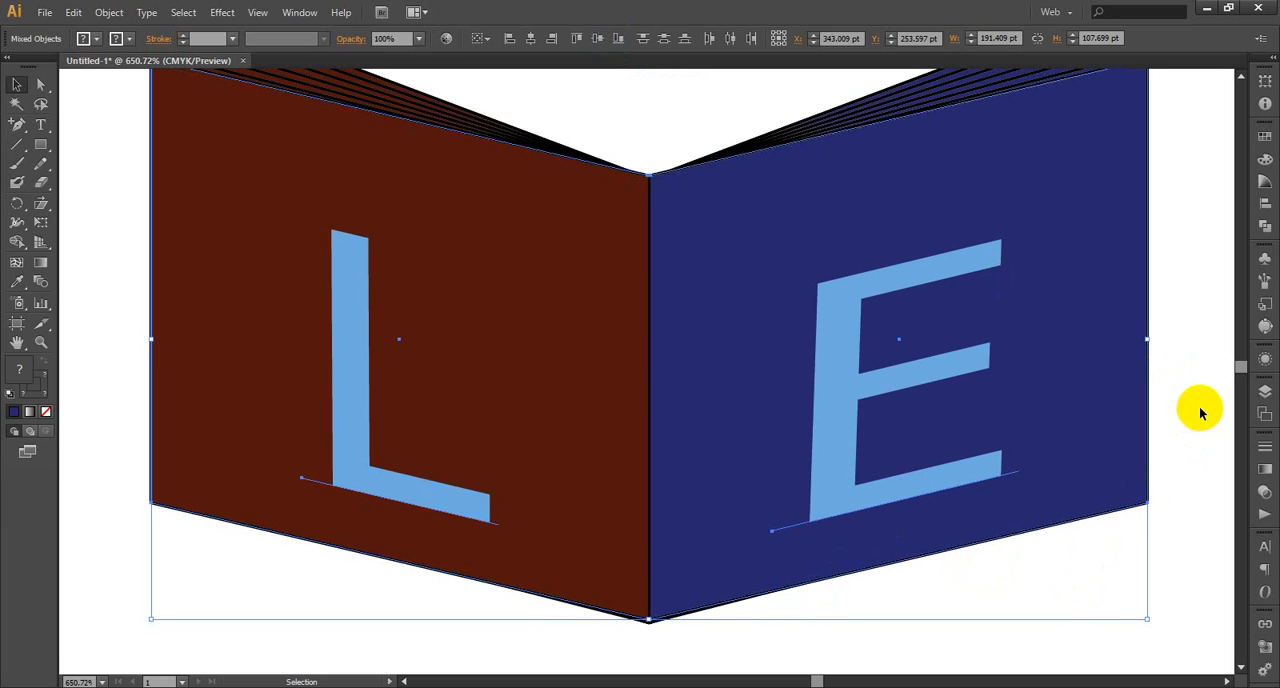
pyautogui.press('Down')
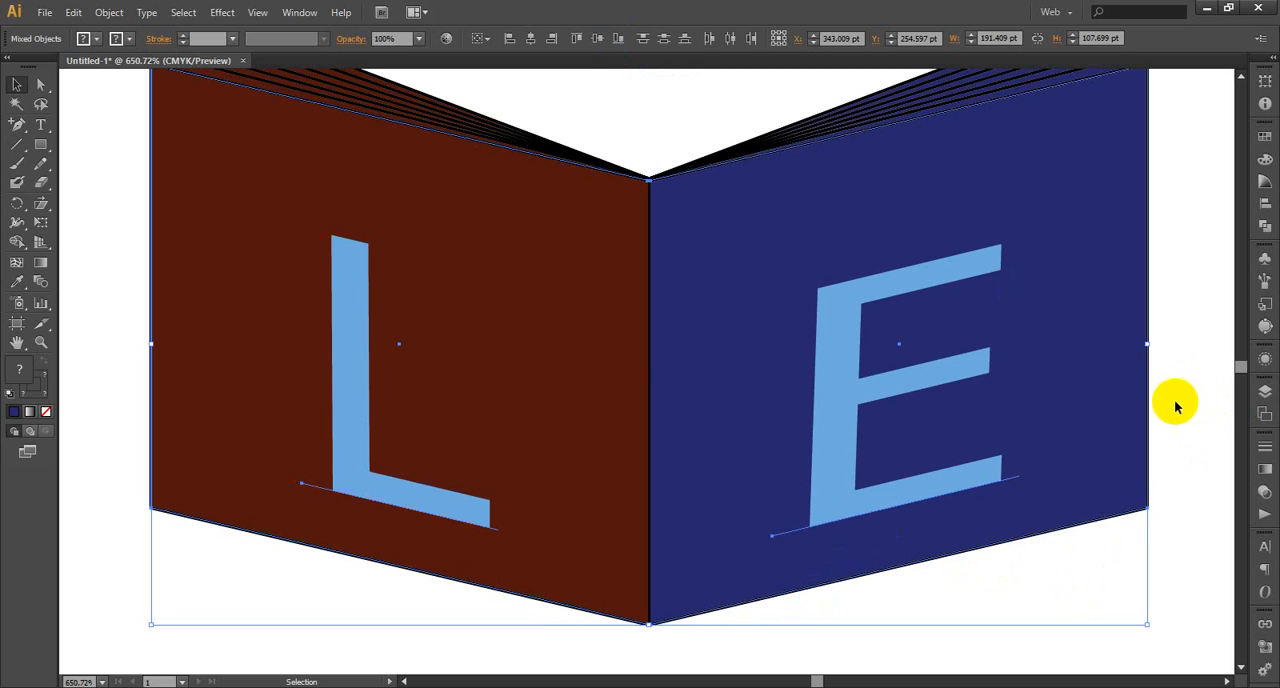
pyautogui.click(1172, 405)
pyautogui.hotkey('ctrl', '-')
pyautogui.hotkey('ctrl', '-')
pyautogui.hotkey('ctrl', '-')
pyautogui.hotkey('ctrl', '-')
pyautogui.hotkey('ctrl', '-')
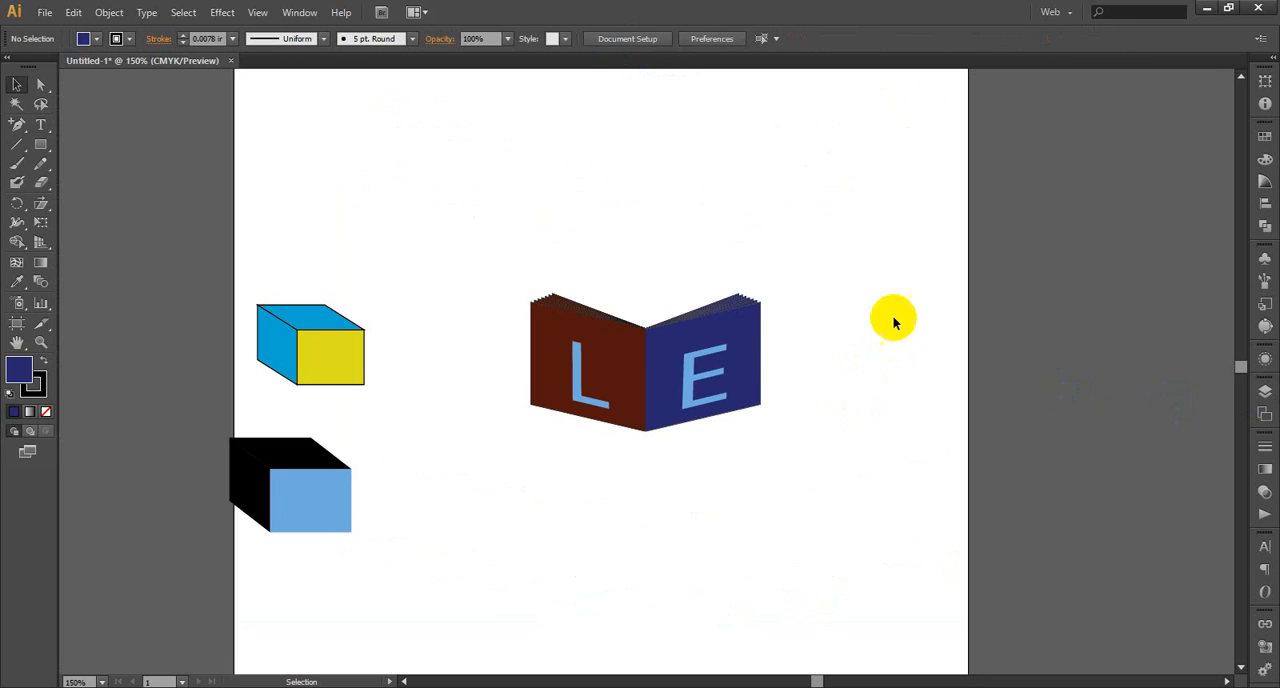
pyautogui.moveTo(798, 243); pyautogui.dragTo(523, 517)
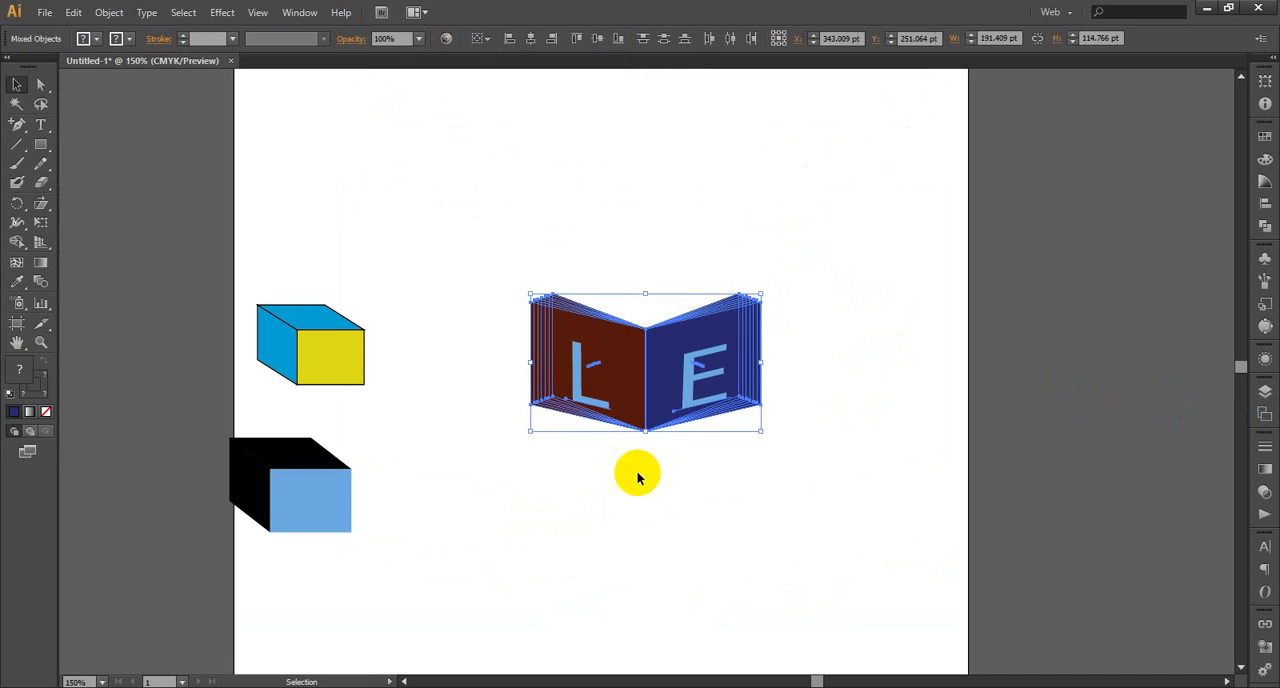
pyautogui.click(834, 361)
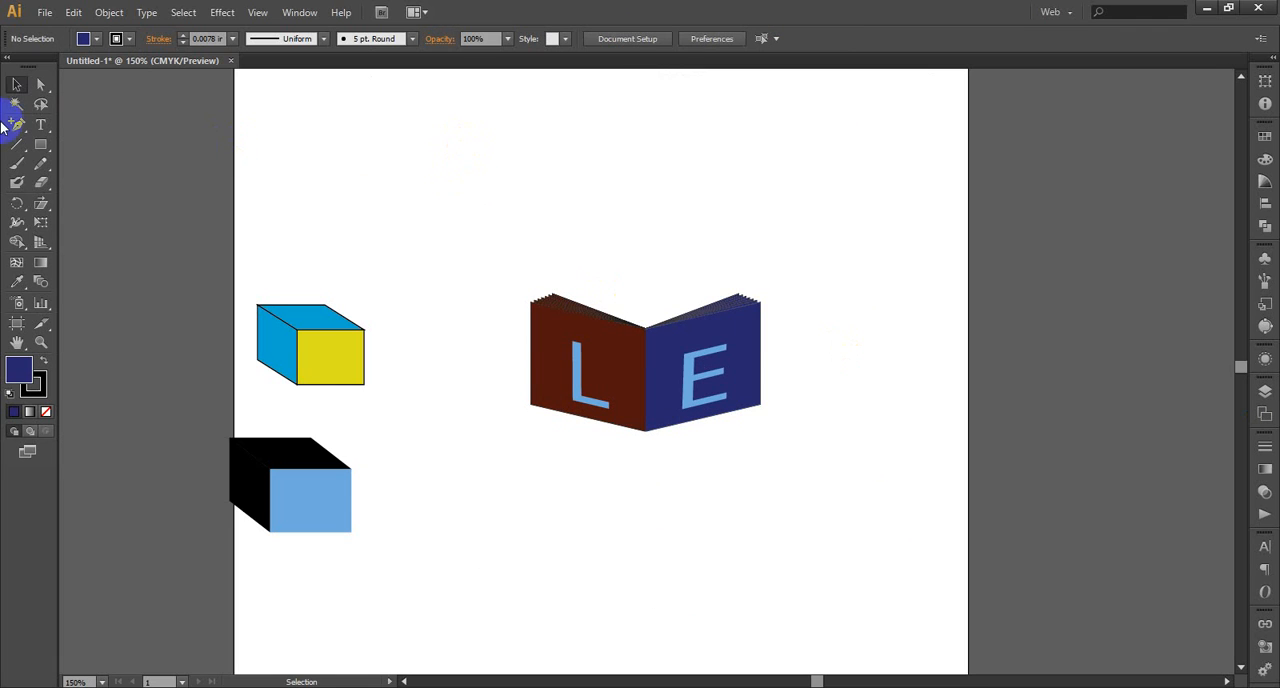
# Draw a navy rectangle about 149 × 97 pt above the book and move its upper-right anchor point outward and down
pyautogui.click(40, 144)
pyautogui.moveTo(418, 136)
pyautogui.mouseDown()
pyautogui.moveTo(459, 183)
pyautogui.moveTo(597, 252)
pyautogui.mouseUp()
pyautogui.click(40, 85)
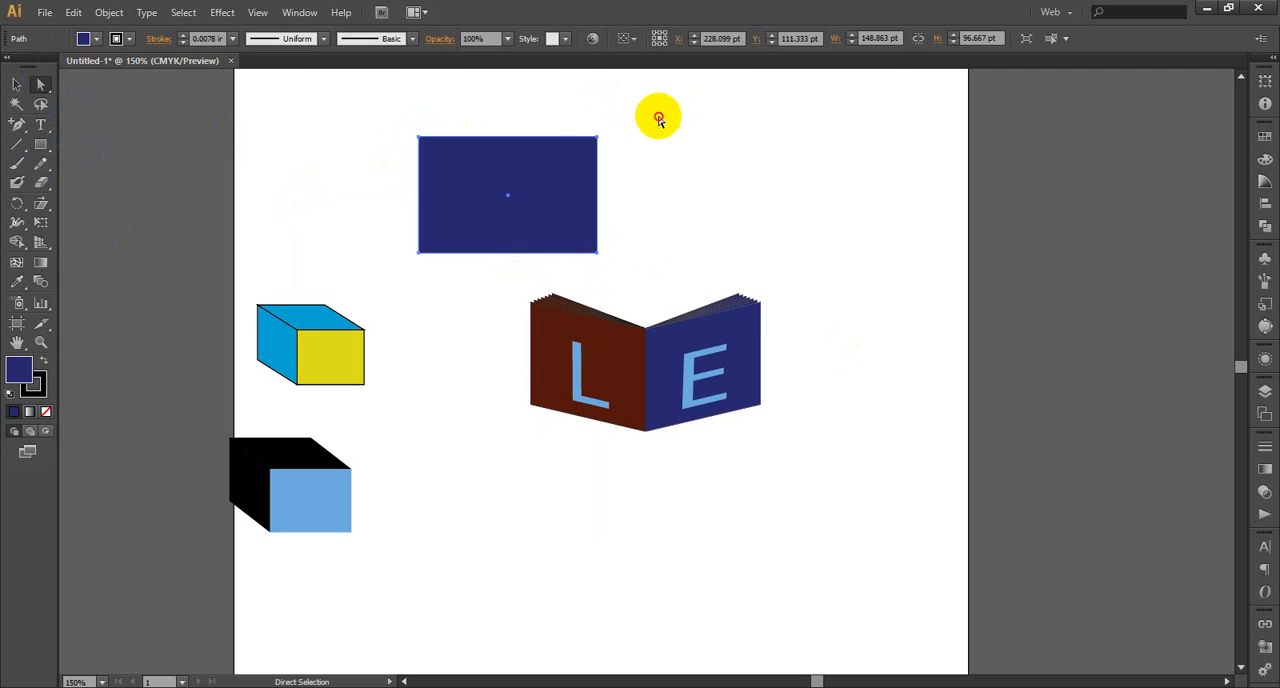
pyautogui.click(597, 138)
pyautogui.moveTo(599, 143); pyautogui.dragTo(641, 167)
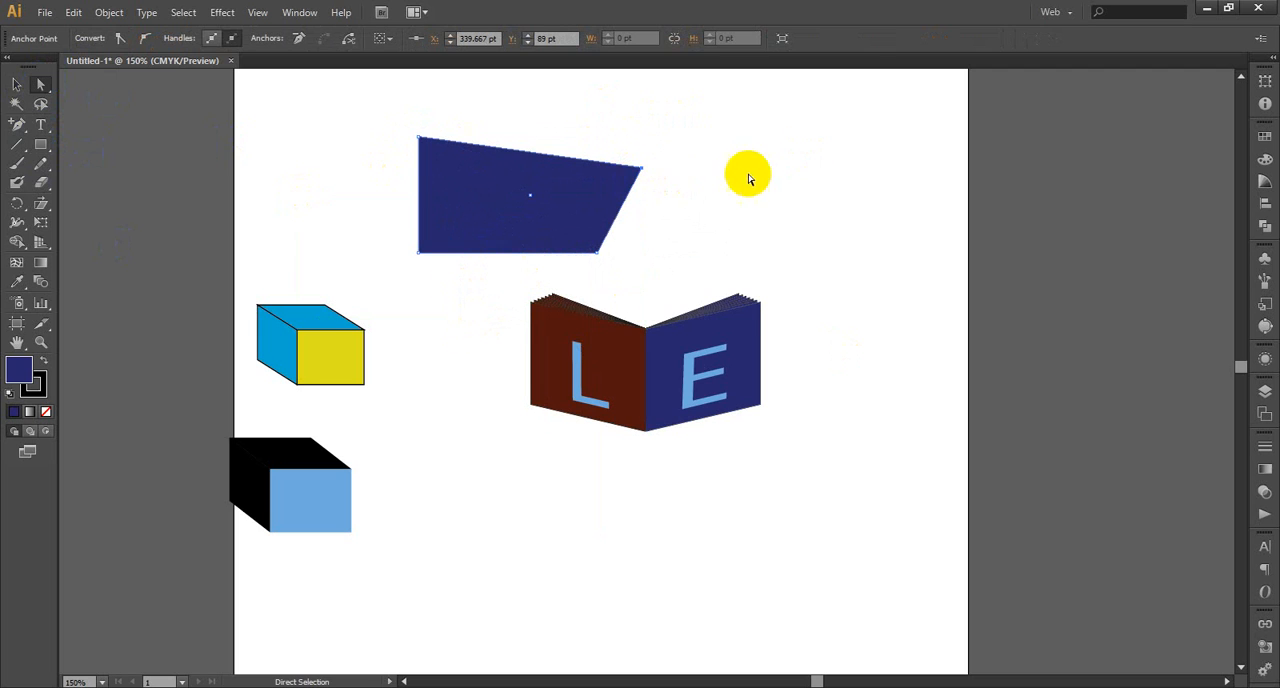
pyautogui.click(575, 158)
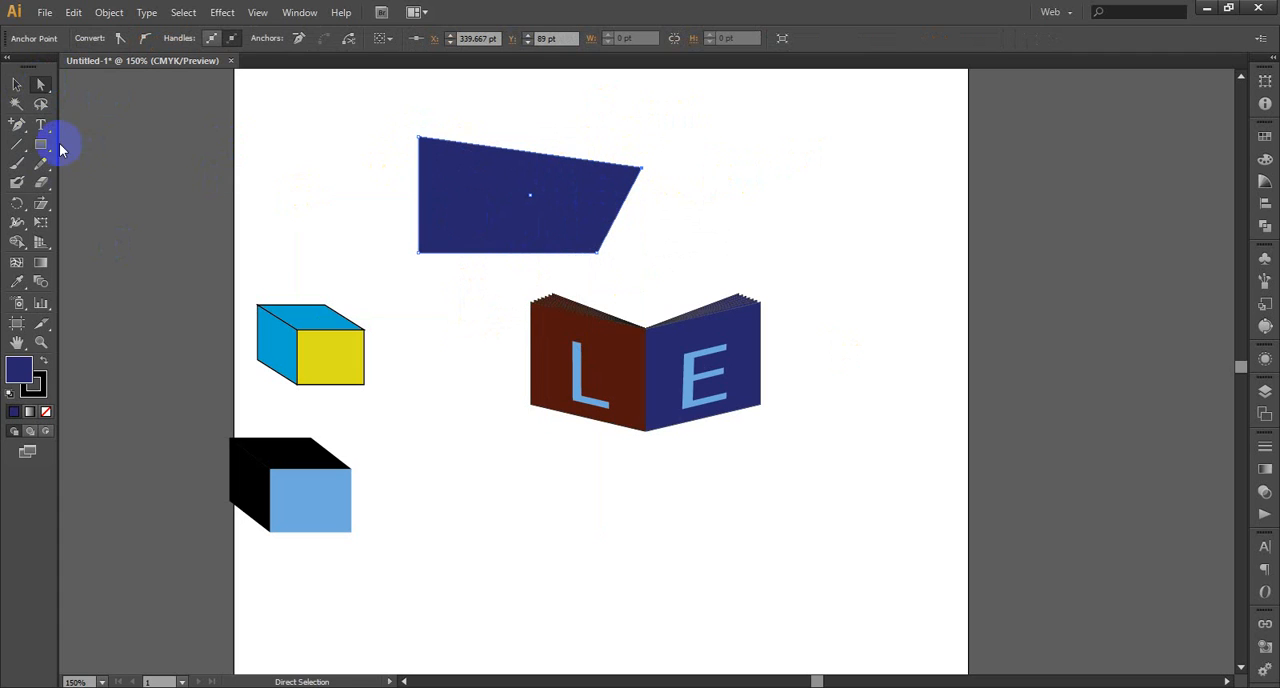
# Draw a navy hexagon about 139 × 142 pt below the book and stretch its two right-hand anchor points farther right
pyautogui.click(41, 147)
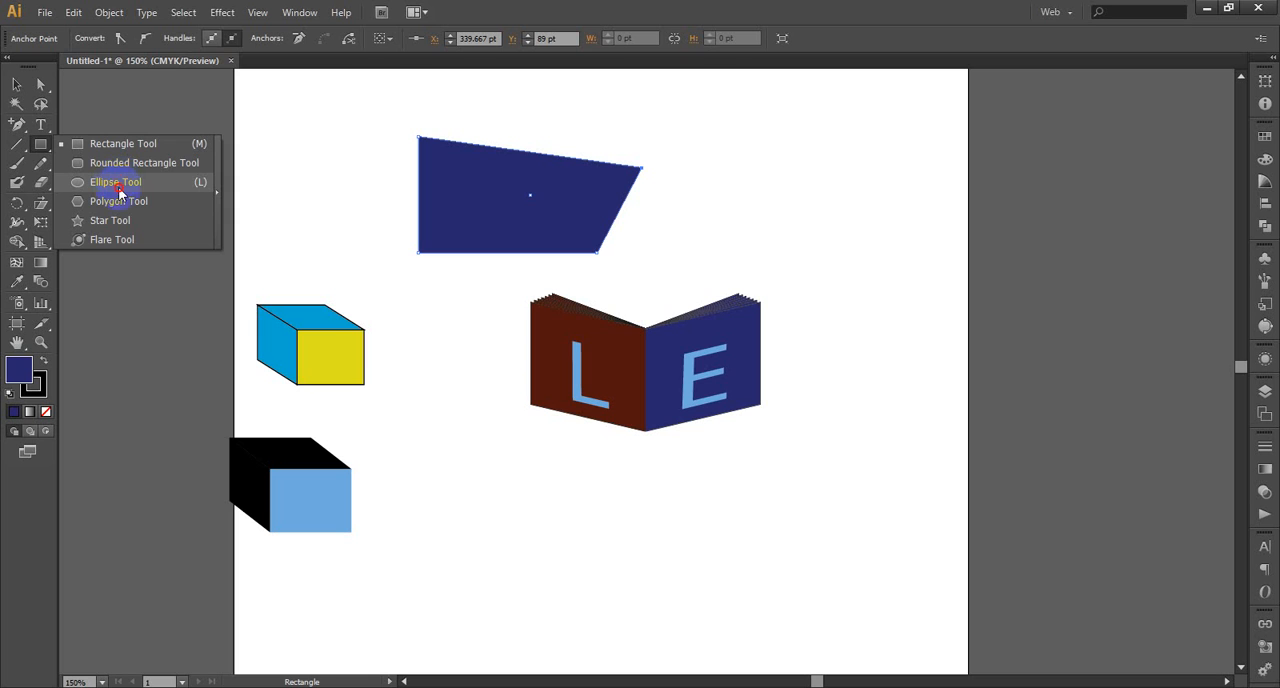
pyautogui.click(118, 201)
pyautogui.moveTo(491, 480); pyautogui.dragTo(648, 543)
pyautogui.click(40, 84)
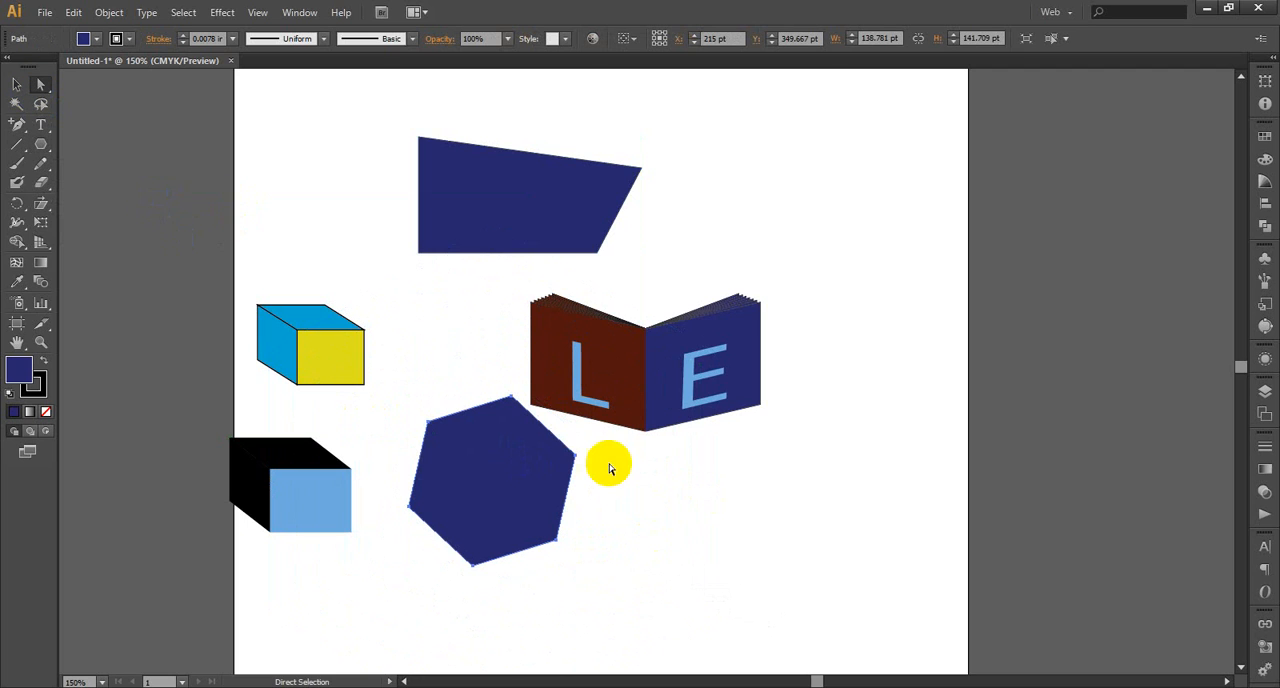
pyautogui.moveTo(609, 468); pyautogui.dragTo(570, 448)
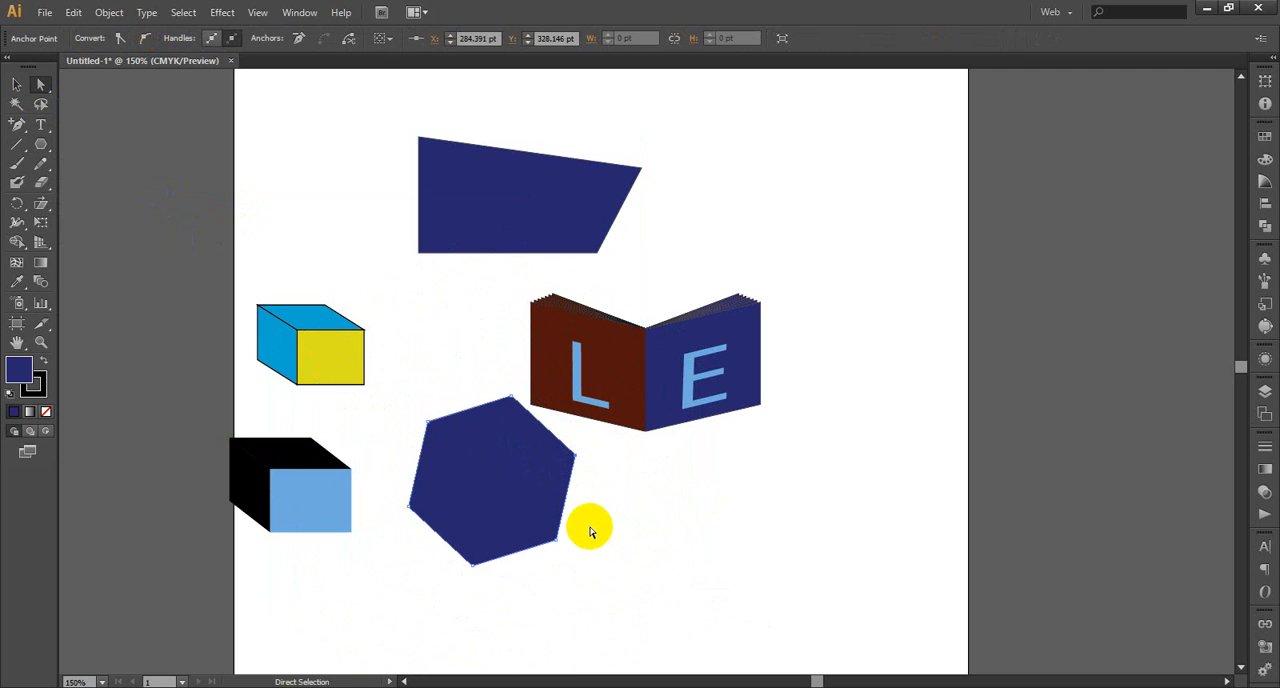
pyautogui.moveTo(582, 523); pyautogui.dragTo(547, 553)
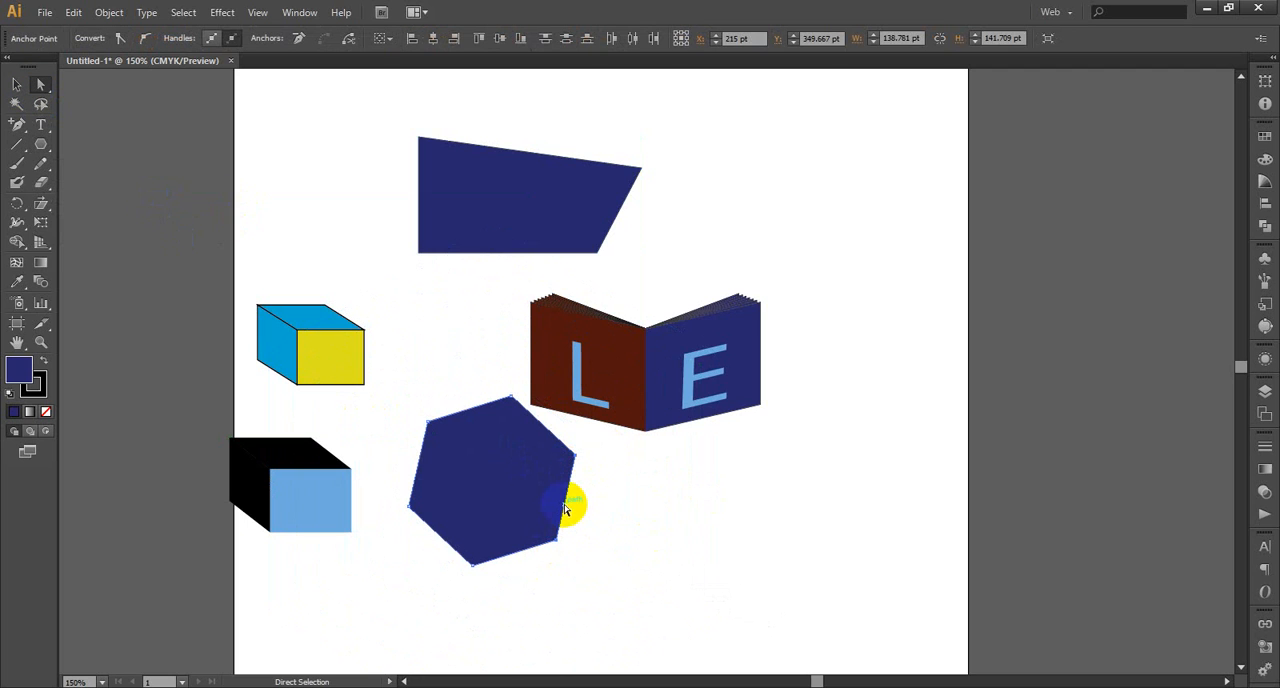
pyautogui.moveTo(565, 508); pyautogui.dragTo(713, 540)
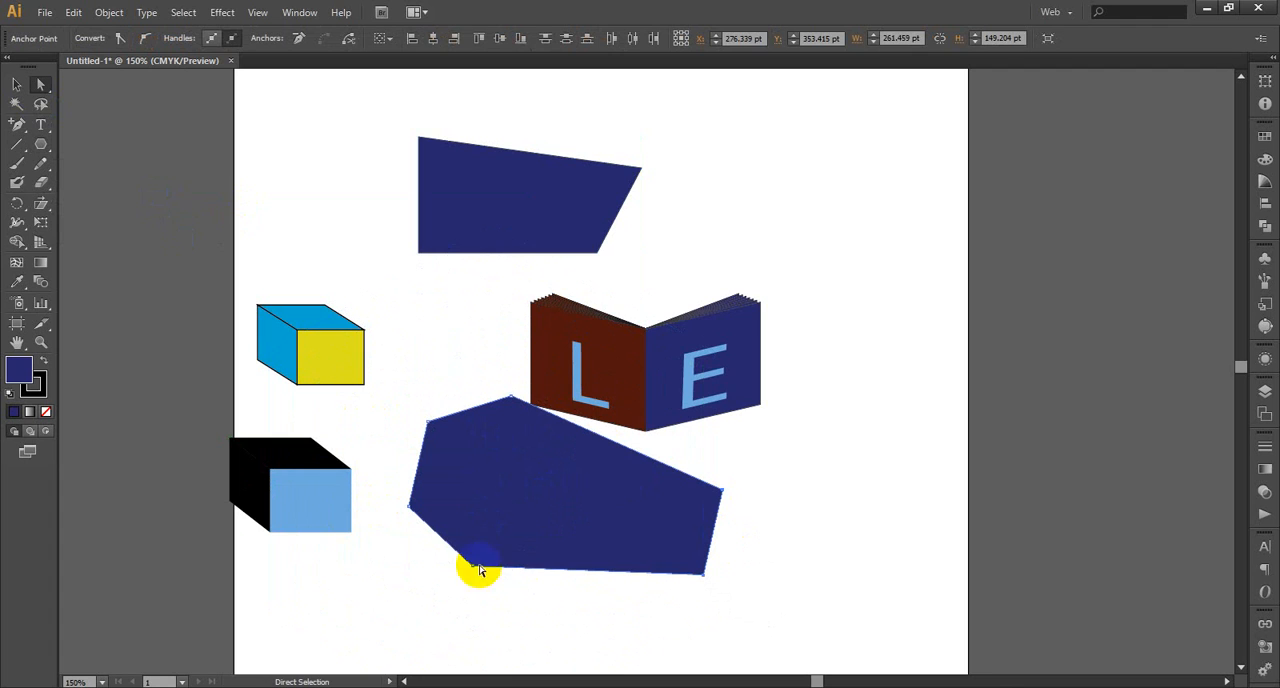
# Push the hexagon's two left anchor points inward, add an anchor point on the upper inner edge, and pull it down and left
pyautogui.moveTo(449, 549); pyautogui.dragTo(472, 565)
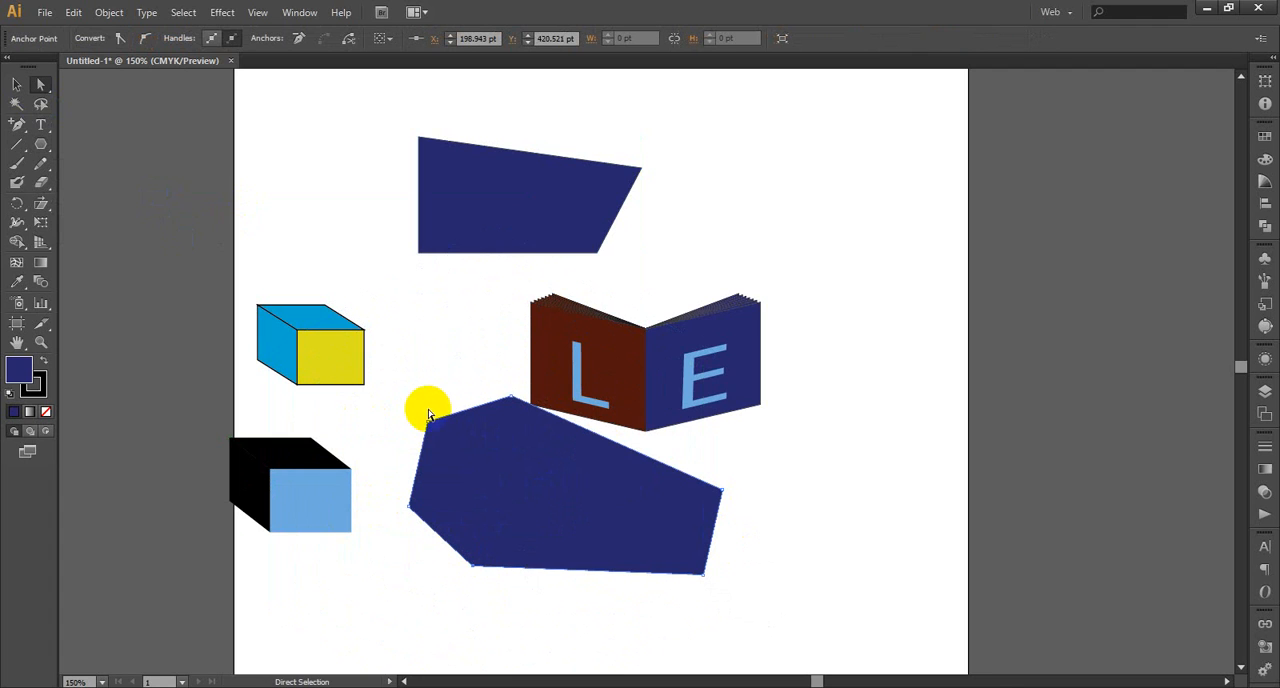
pyautogui.moveTo(414, 410); pyautogui.dragTo(582, 490)
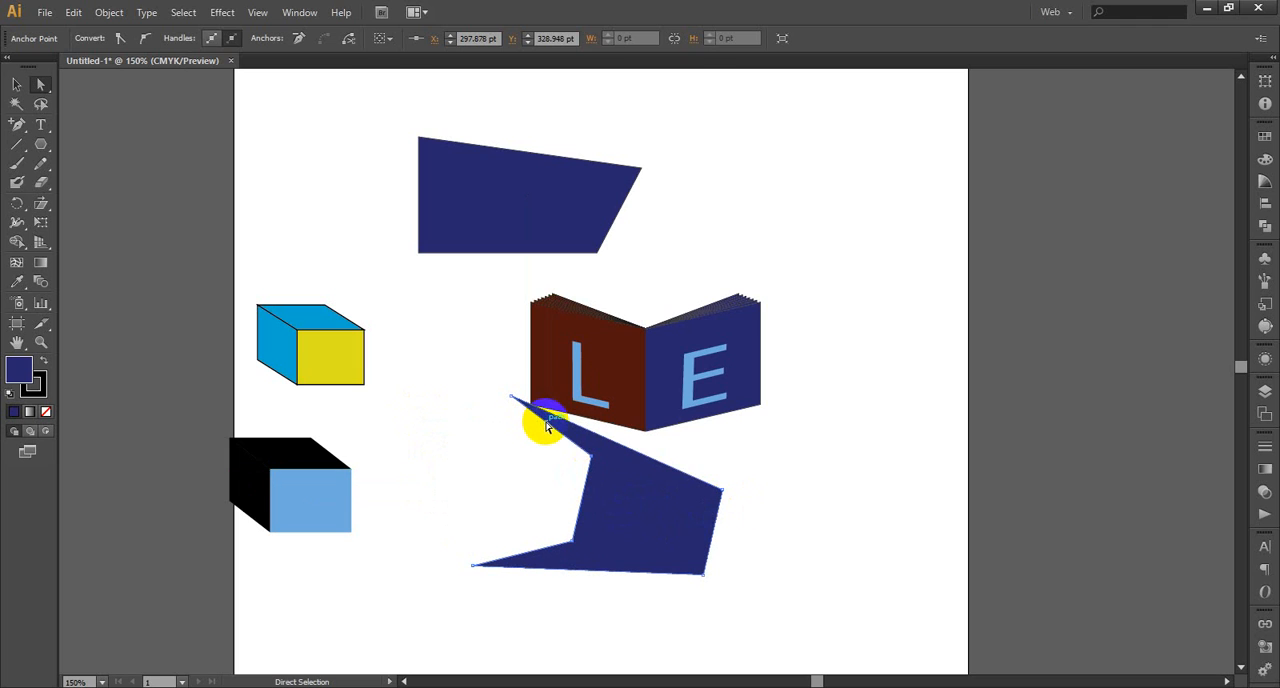
pyautogui.click(18, 124)
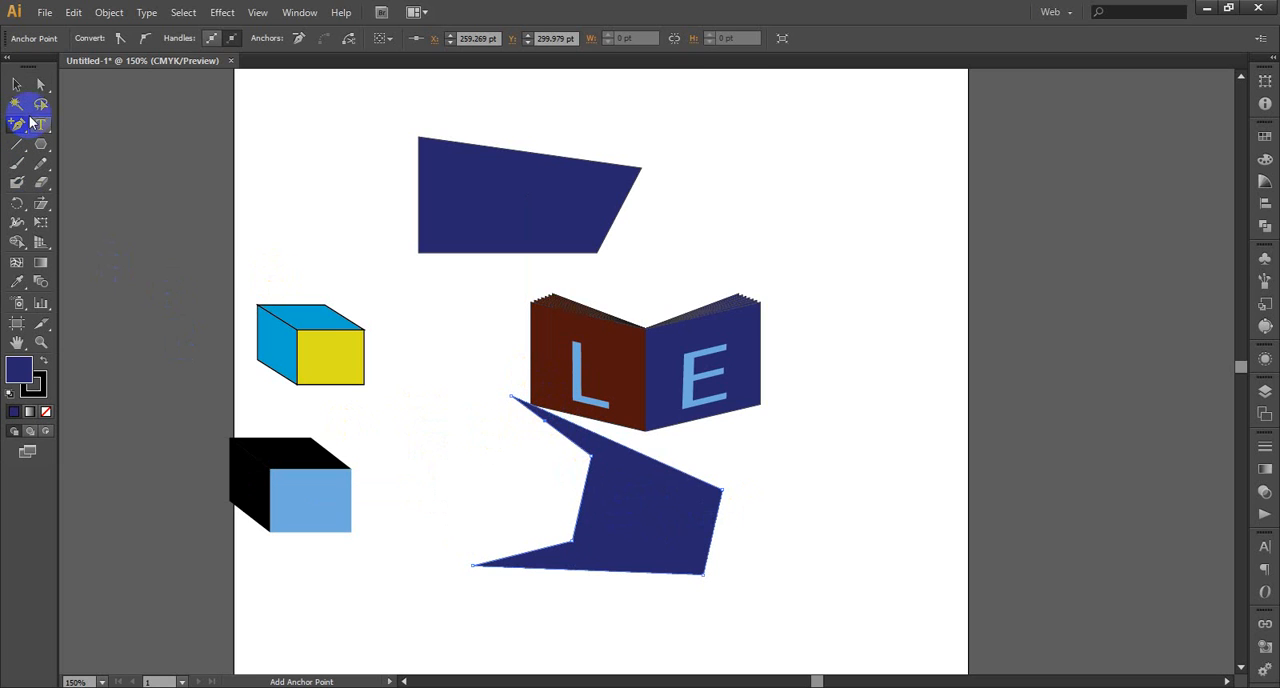
pyautogui.click(40, 84)
pyautogui.moveTo(544, 420); pyautogui.dragTo(505, 487)
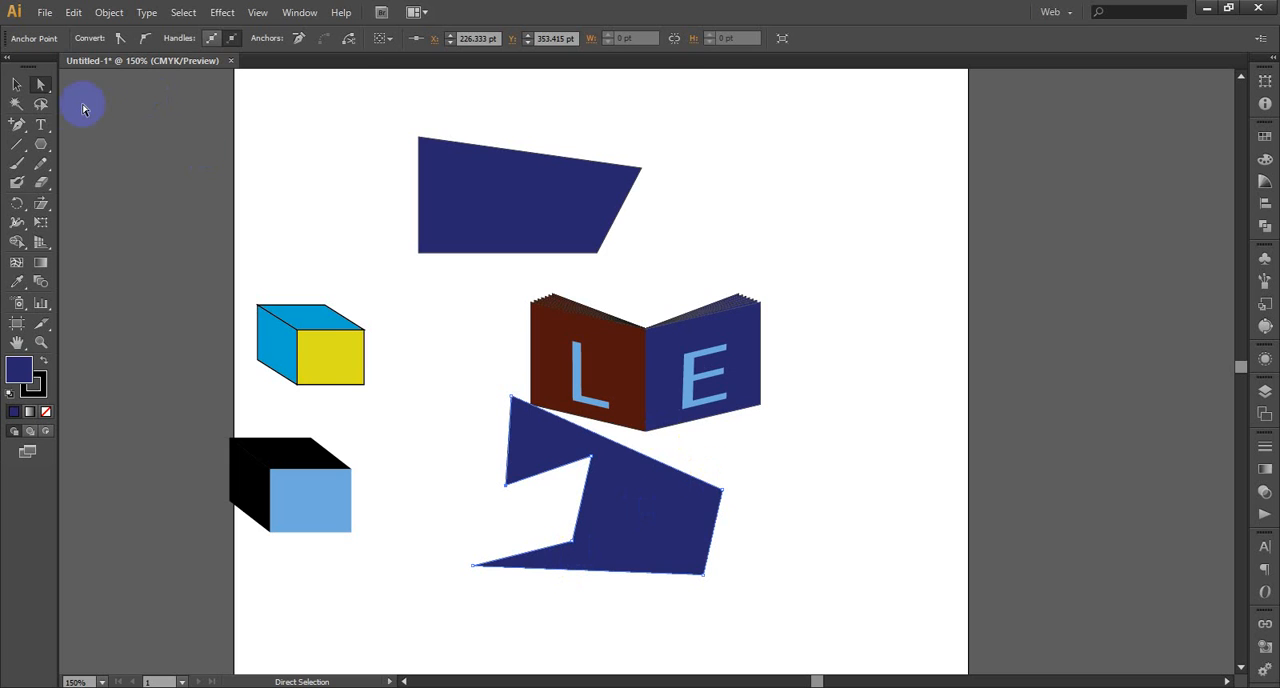
# Move the reshaped polygon down and slightly left, clear of the book, and deselect it
pyautogui.click(16, 84)
pyautogui.click(608, 442)
pyautogui.moveTo(616, 491); pyautogui.dragTo(589, 543)
pyautogui.click(831, 537)
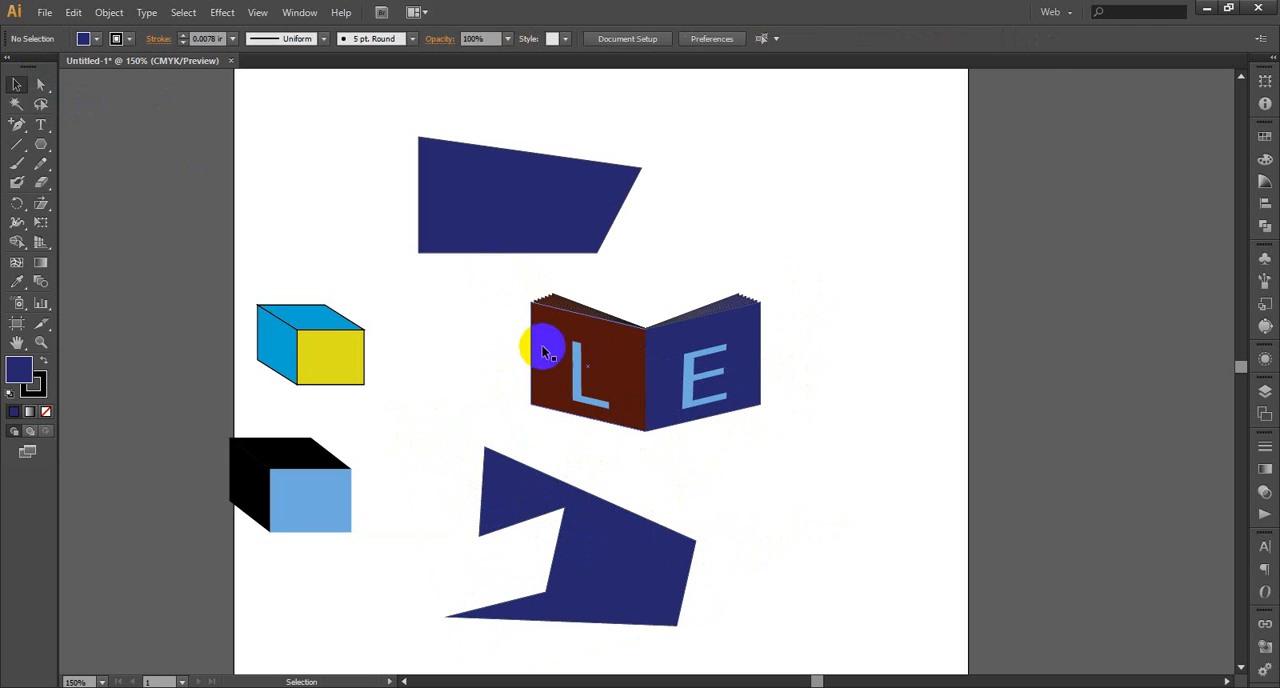
pyautogui.click(41, 224)
pyautogui.click(690, 377)
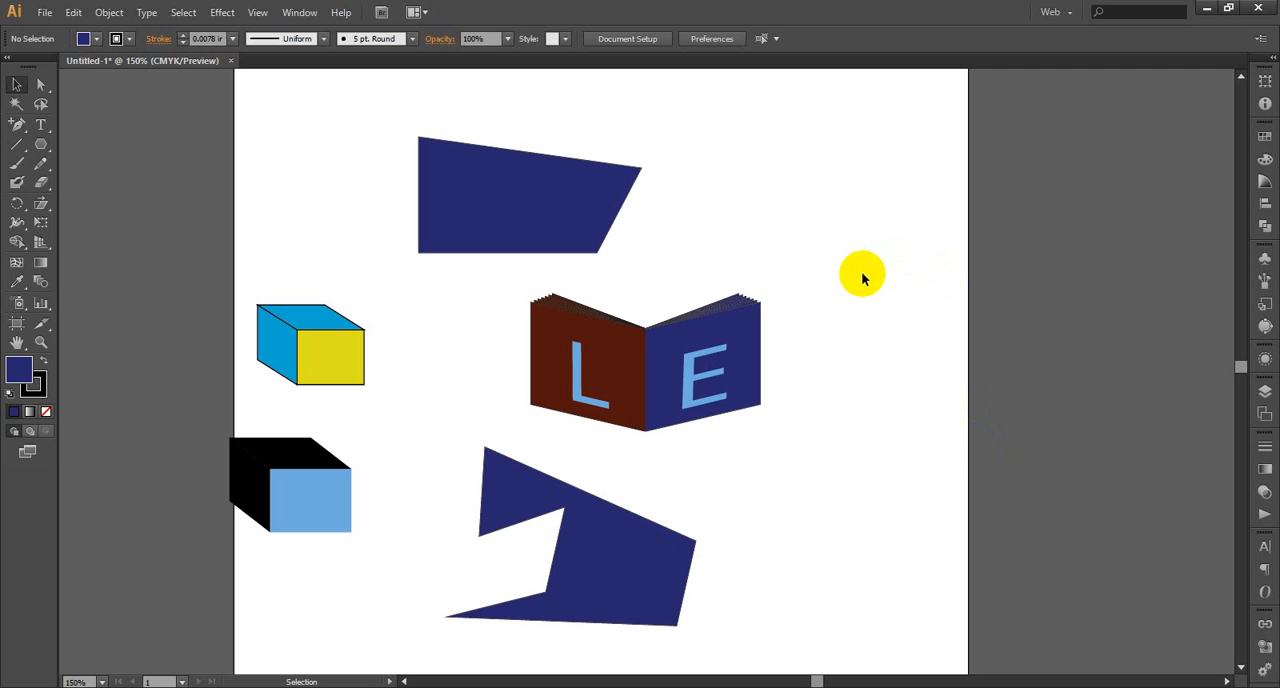
pyautogui.scroll(-3, 677, 471)
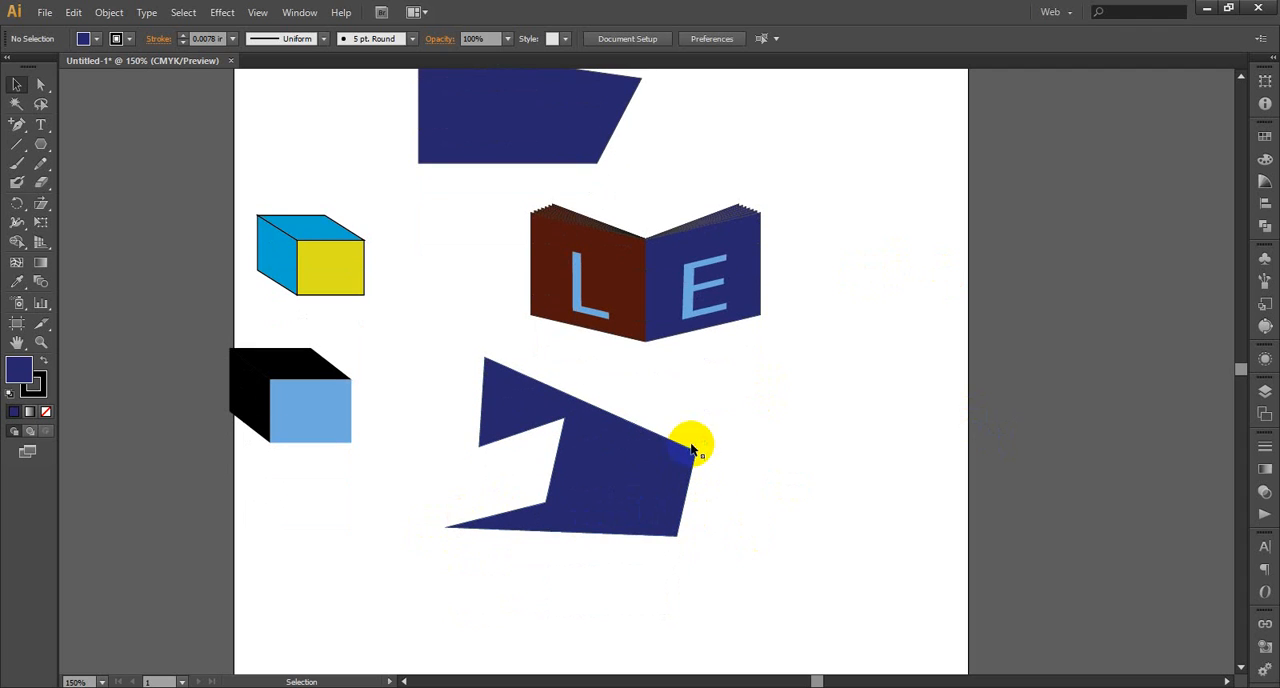
pyautogui.moveTo(18, 130); pyautogui.dragTo(70, 146)
pyautogui.click(669, 492)
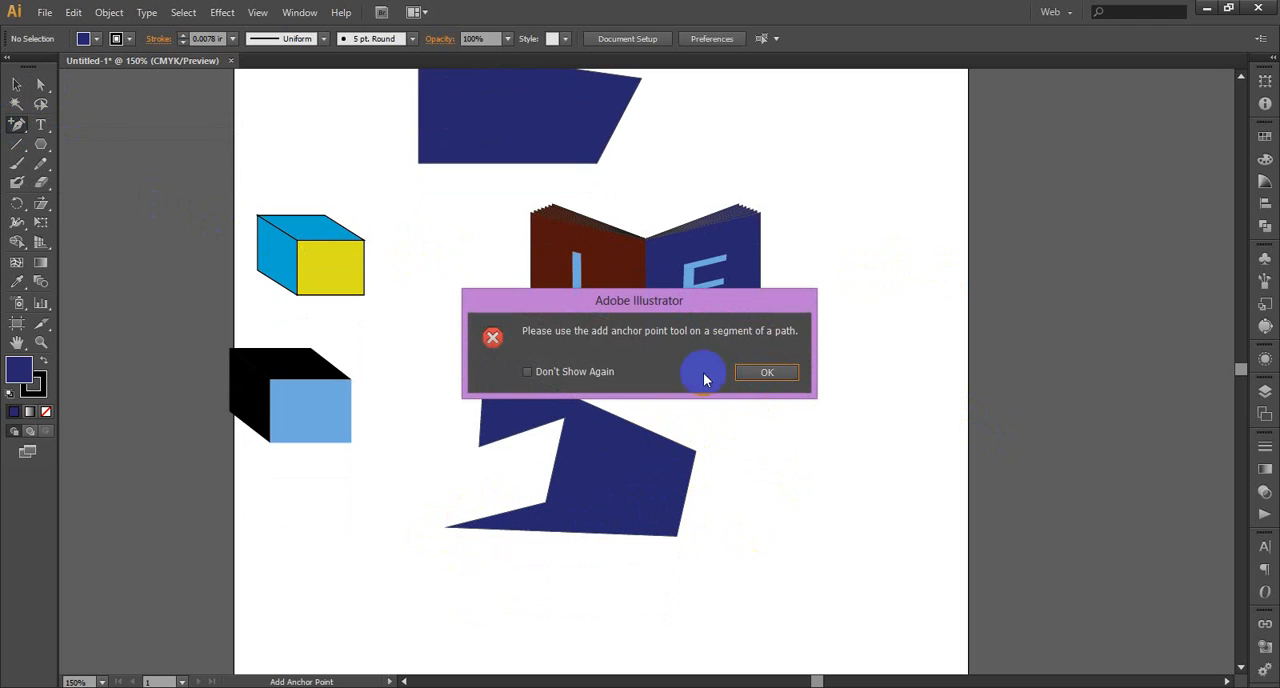
pyautogui.click(765, 371)
# Convert the reshaped polygon's two right-hand corners and its notch's upper-left corner to smooth anchor points
pyautogui.click(44, 85)
pyautogui.moveTo(729, 434); pyautogui.dragTo(653, 472)
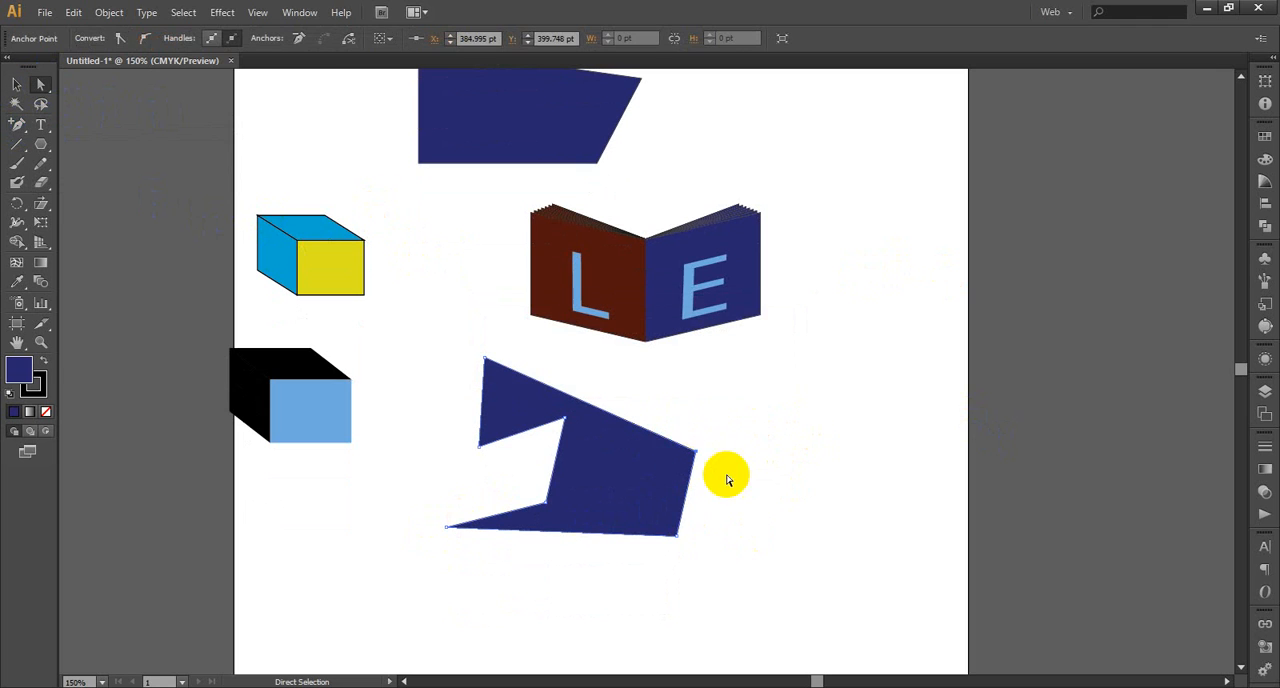
pyautogui.click(146, 40)
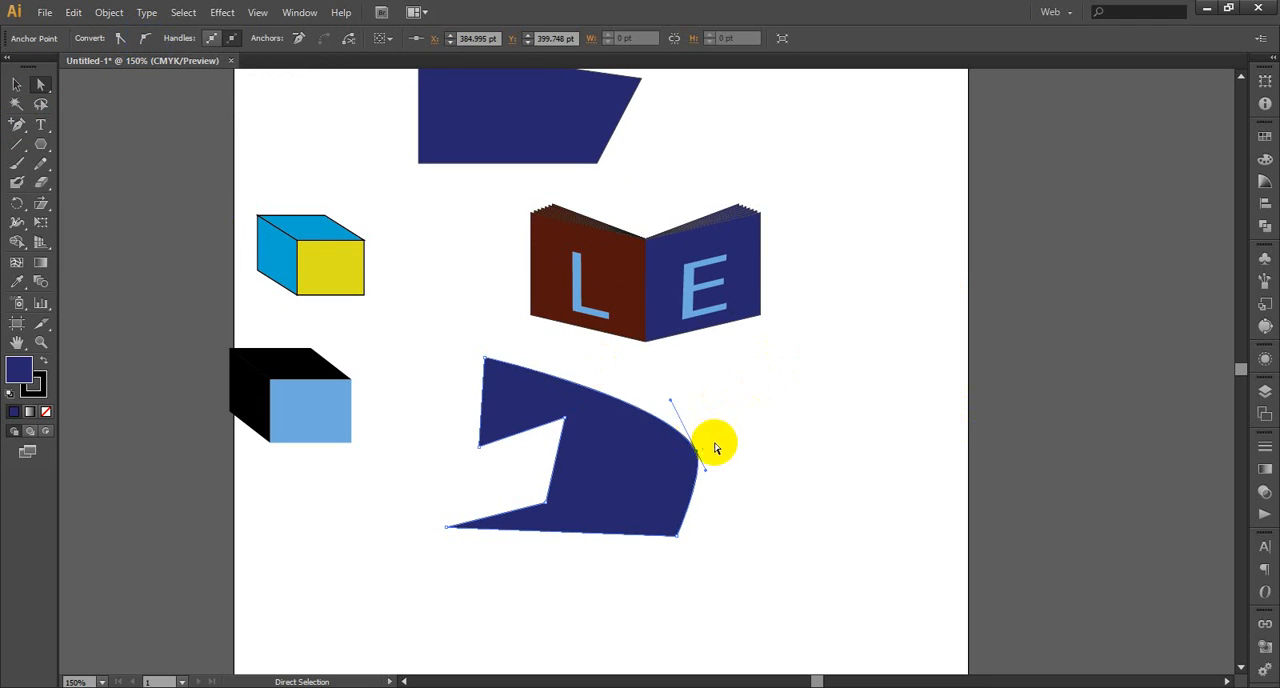
pyautogui.moveTo(729, 565); pyautogui.dragTo(630, 528)
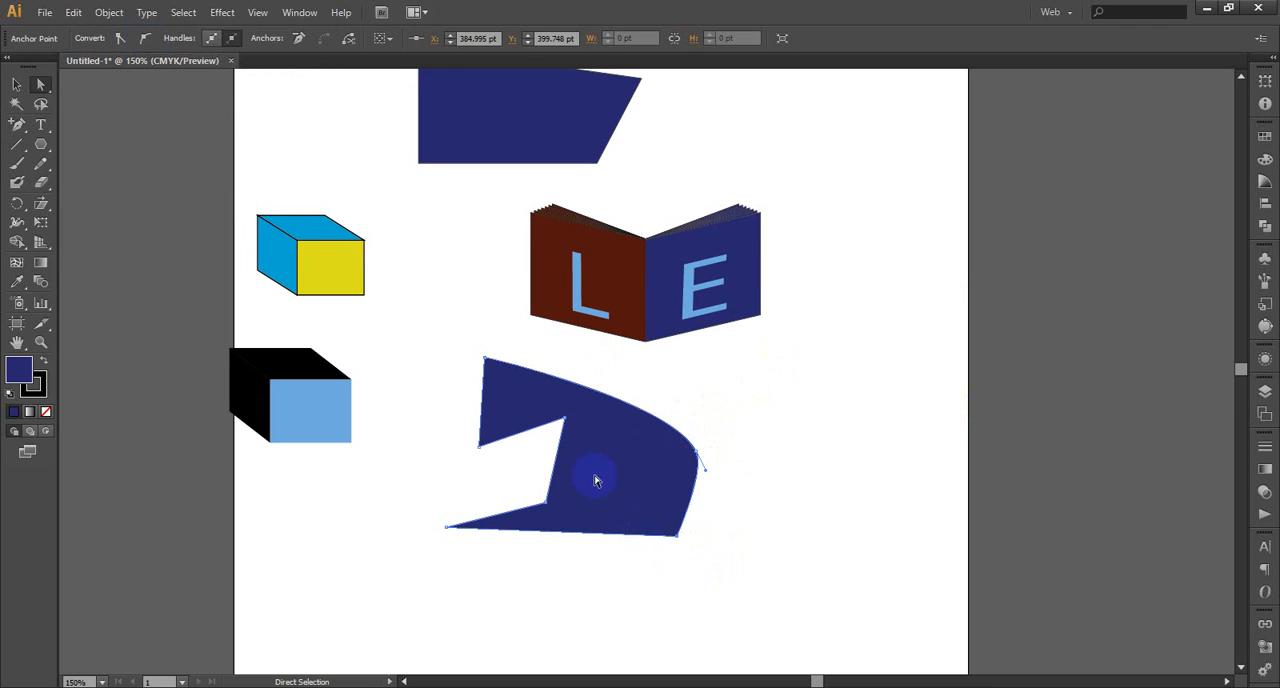
pyautogui.click(146, 39)
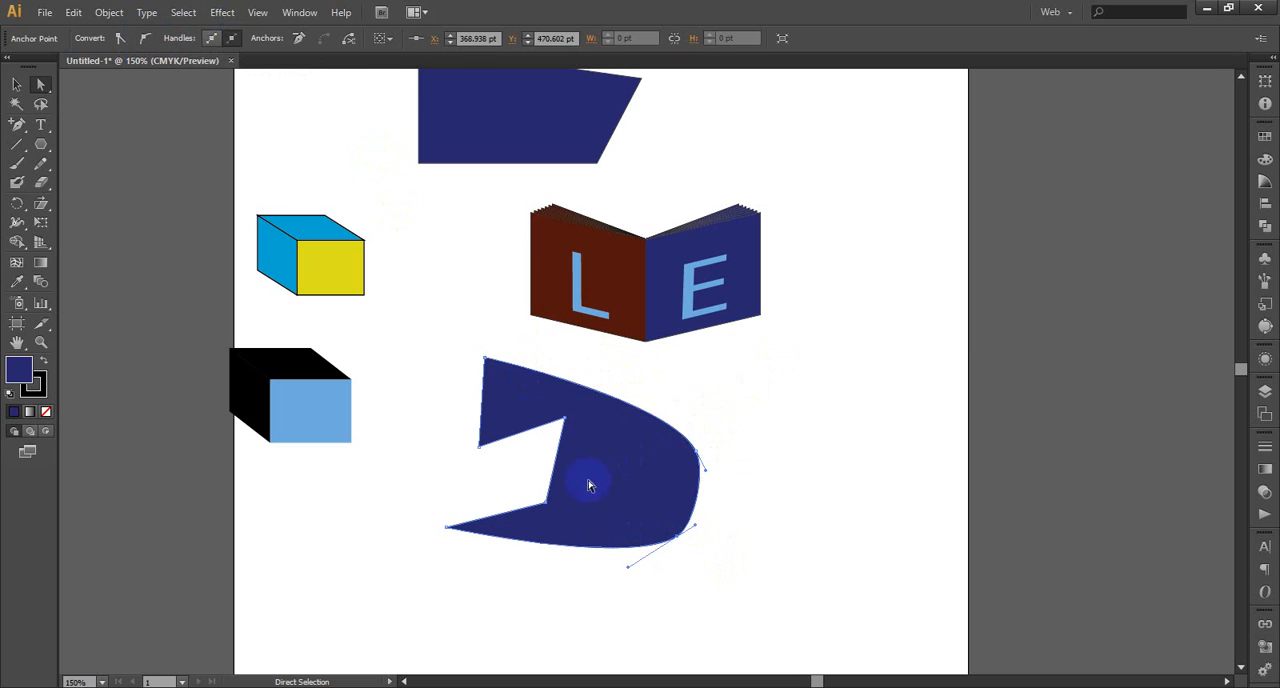
pyautogui.moveTo(478, 428); pyautogui.dragTo(515, 470)
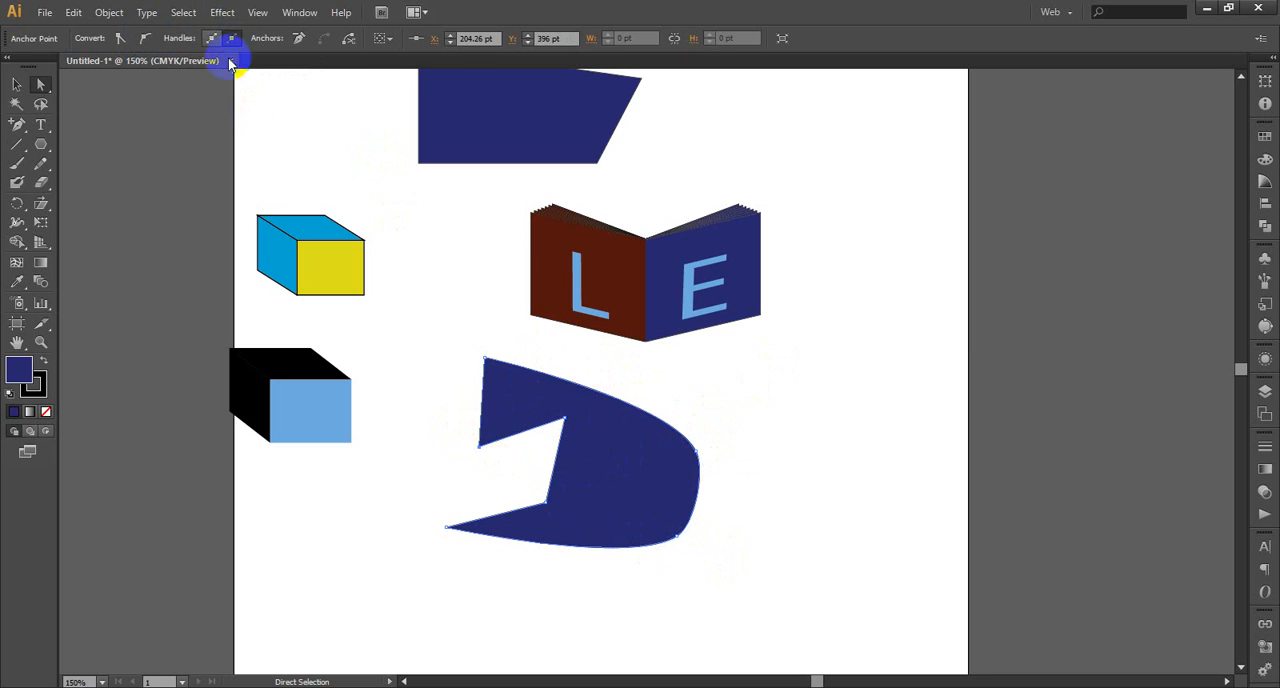
pyautogui.click(146, 39)
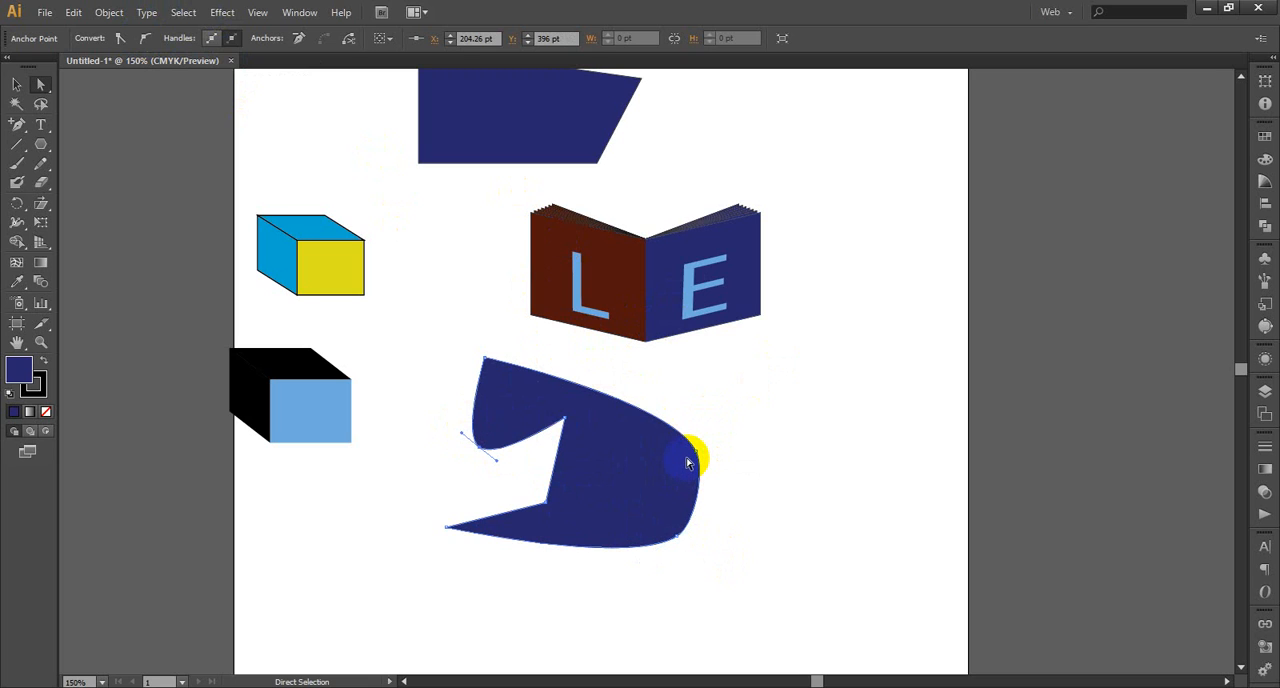
pyautogui.scroll(3, 688, 463)
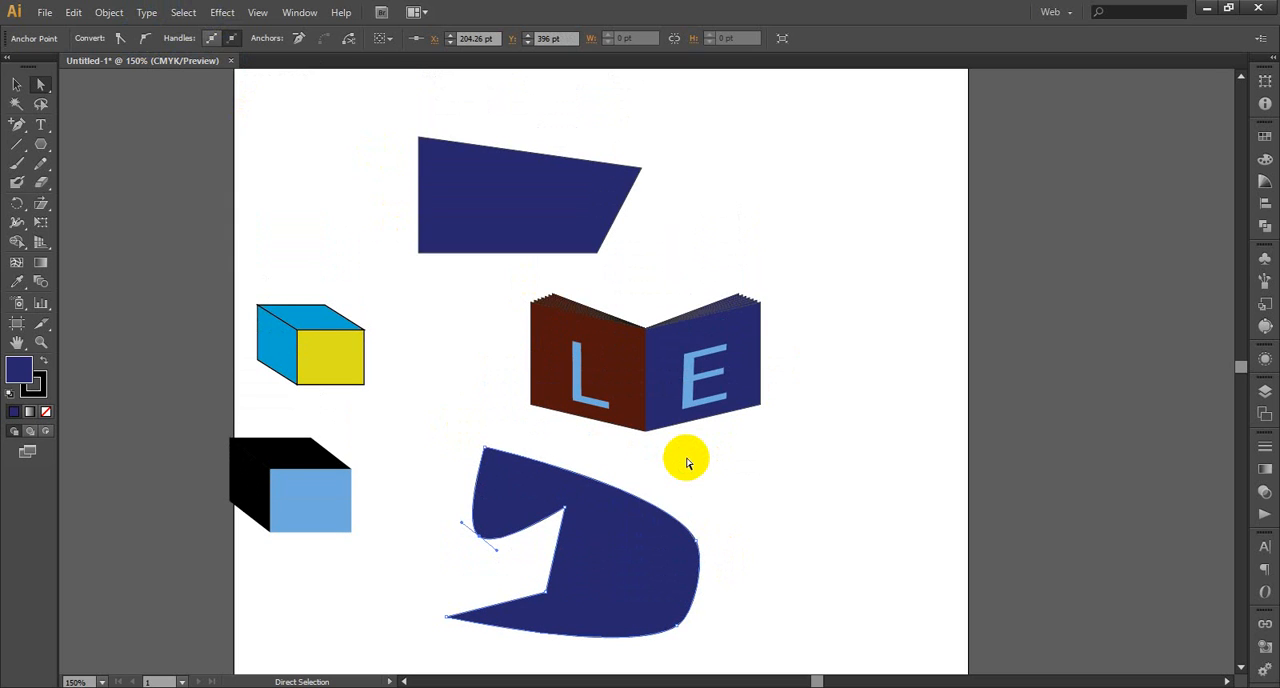
pyautogui.moveTo(476, 293); pyautogui.dragTo(787, 404)
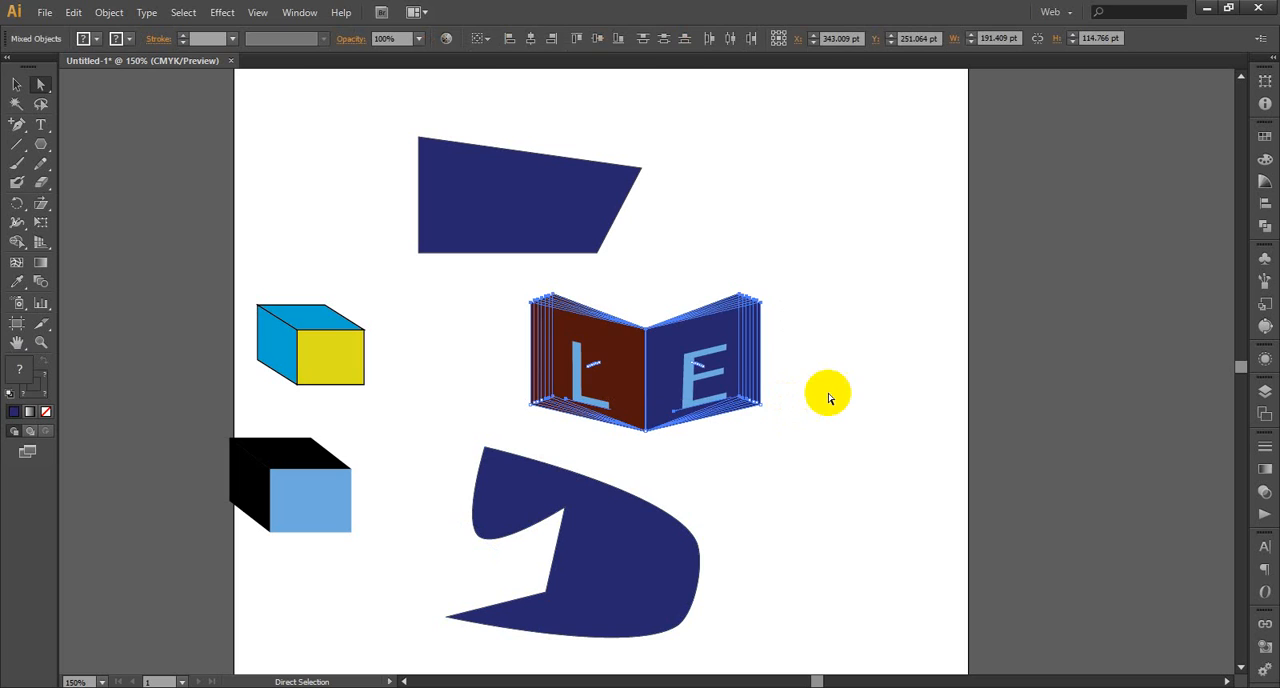
pyautogui.click(723, 366)
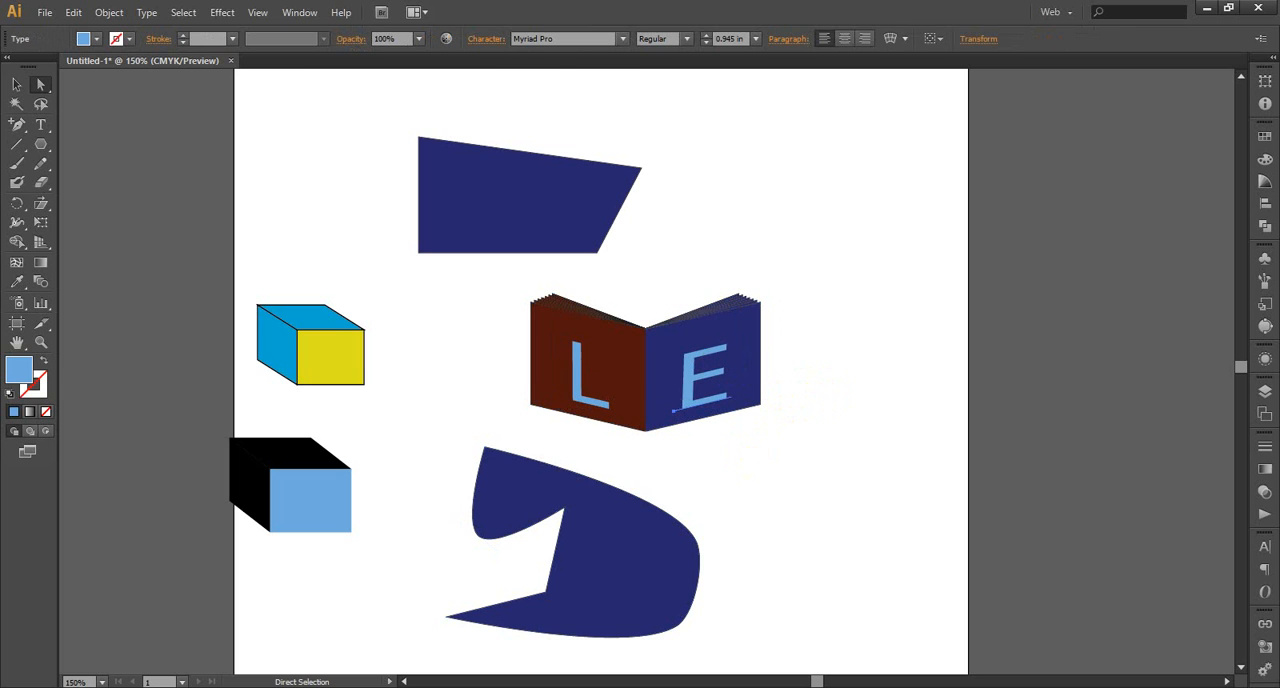
pyautogui.click(1121, 687)
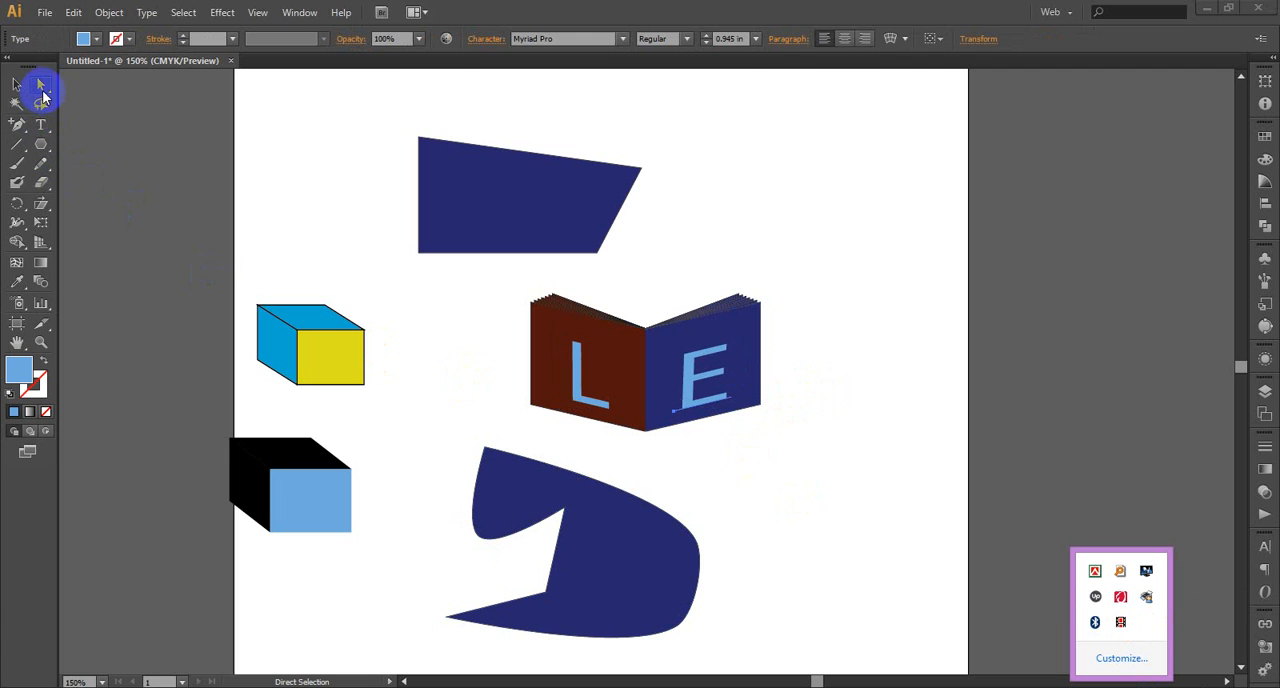
pyautogui.click(42, 90)
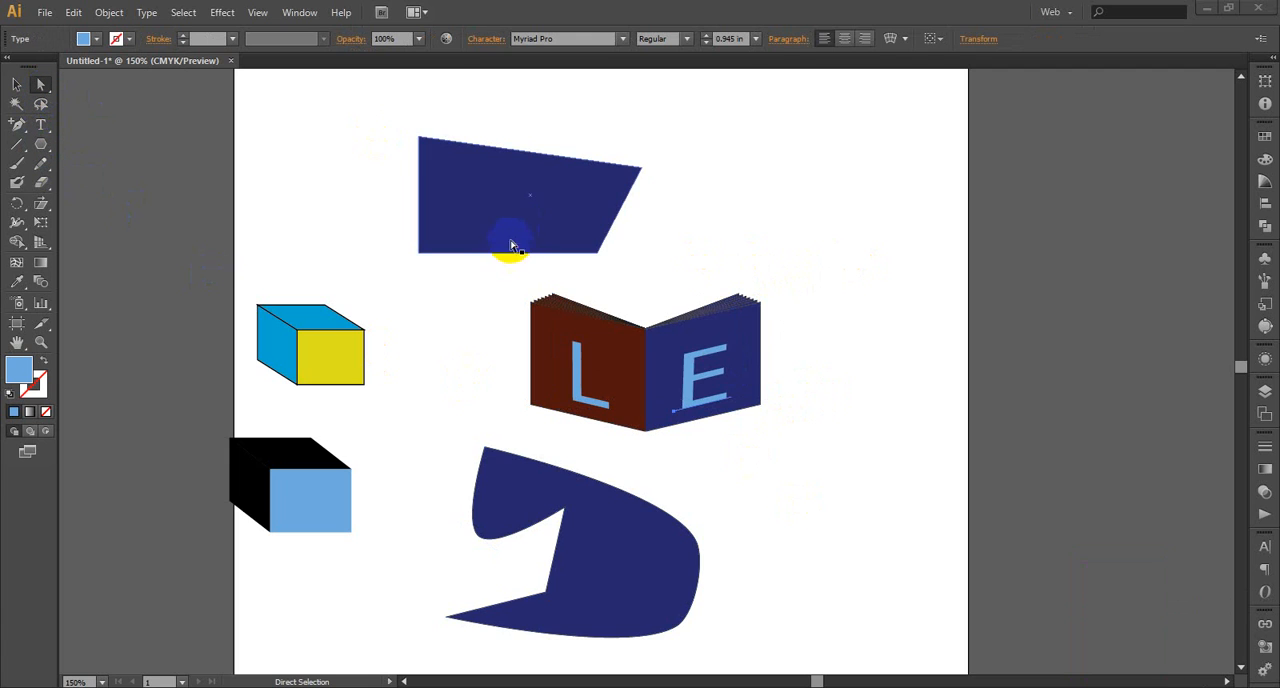
pyautogui.click(46, 84)
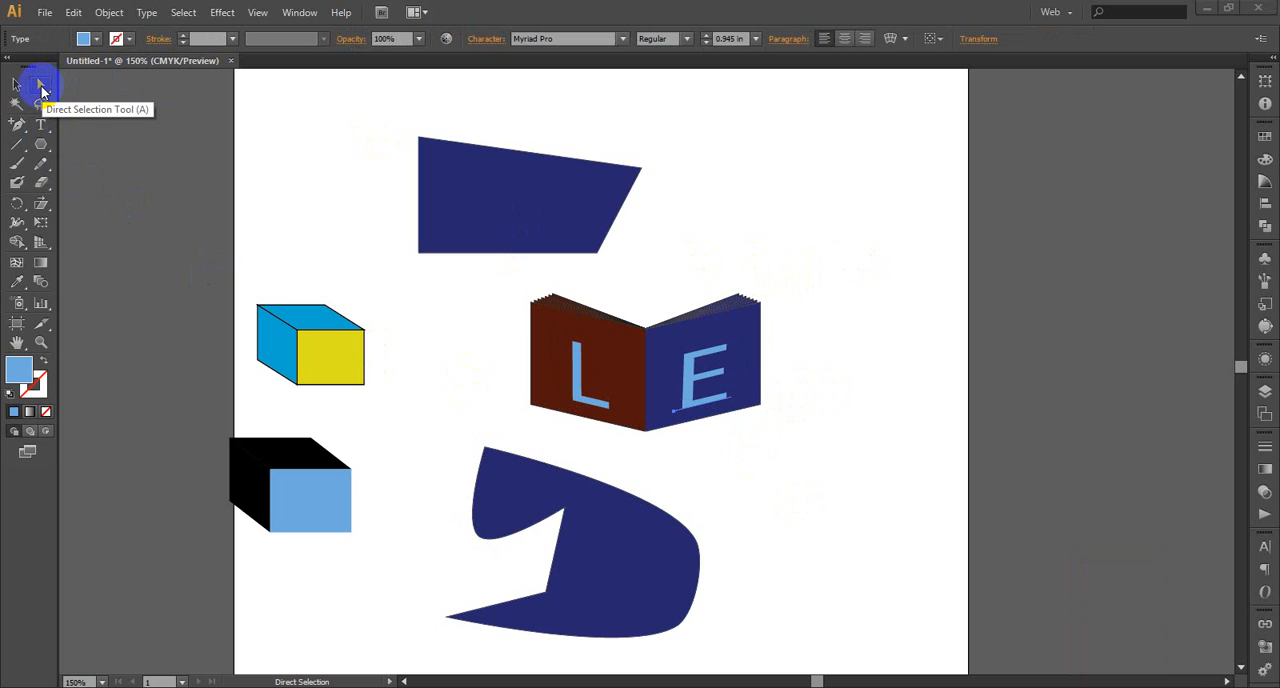
# Add the text LEDP above and beside the open book and enlarge it to a font size of about 1.267 in
pyautogui.click(48, 142)
pyautogui.click(44, 127)
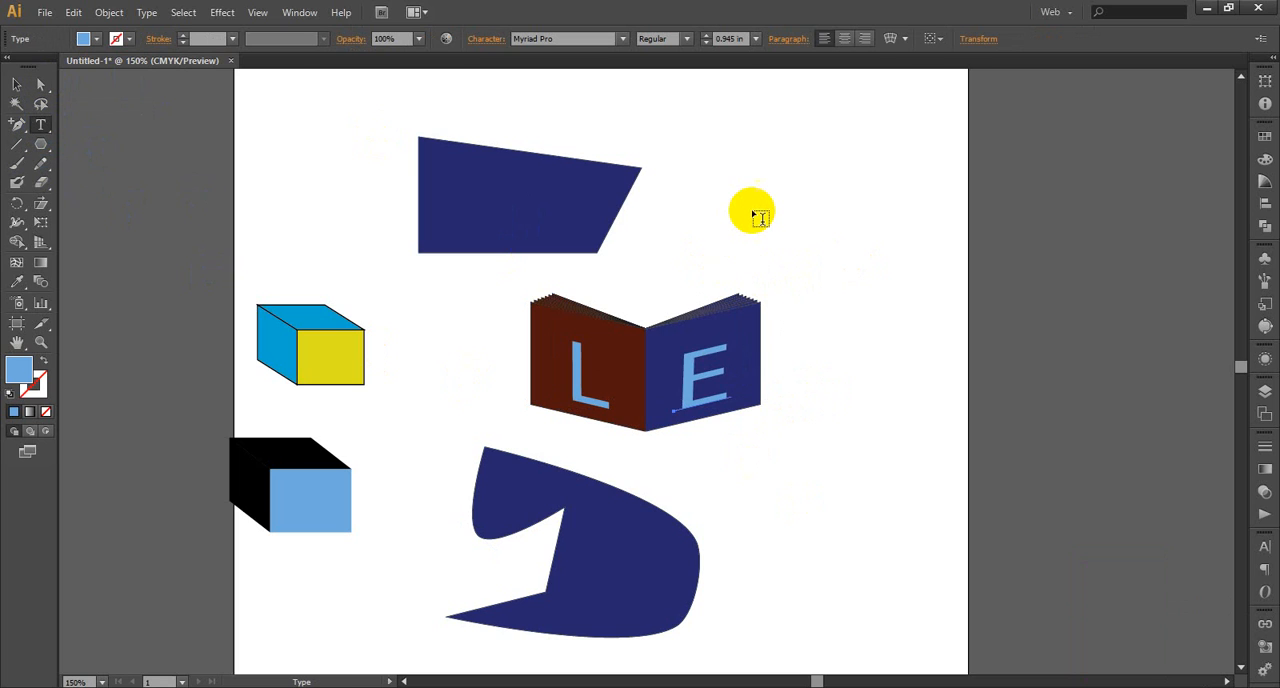
pyautogui.click(751, 208)
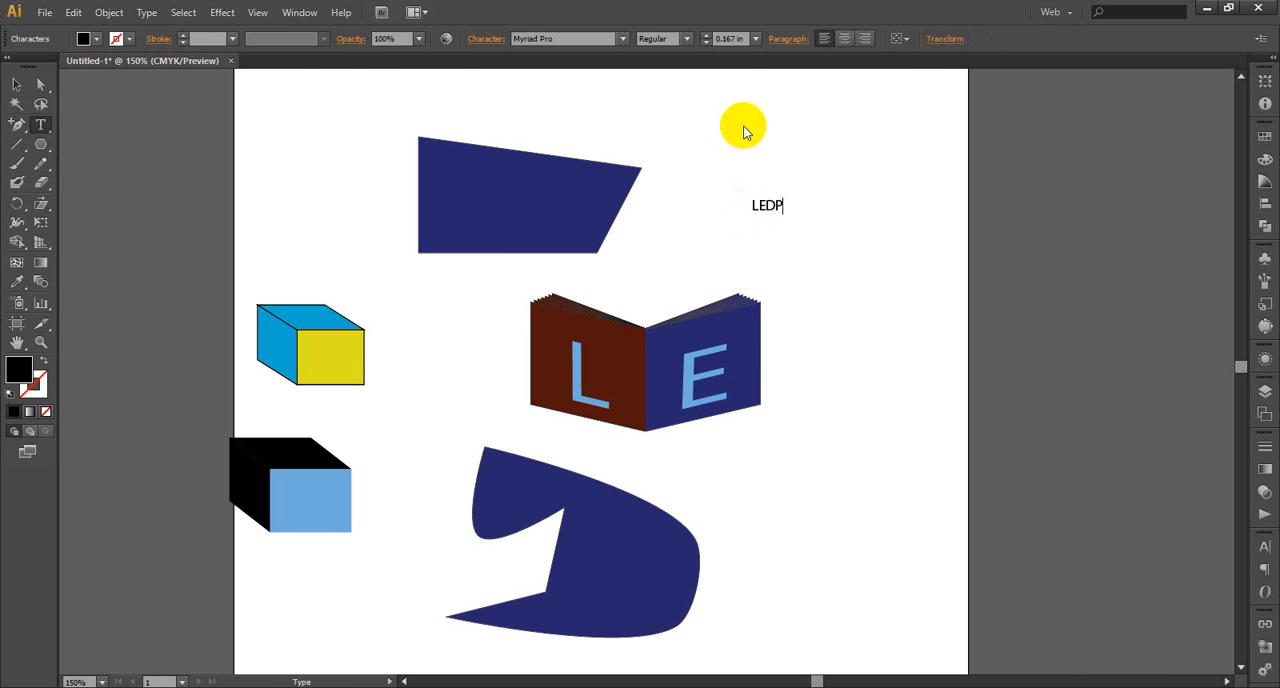
pyautogui.click(17, 85)
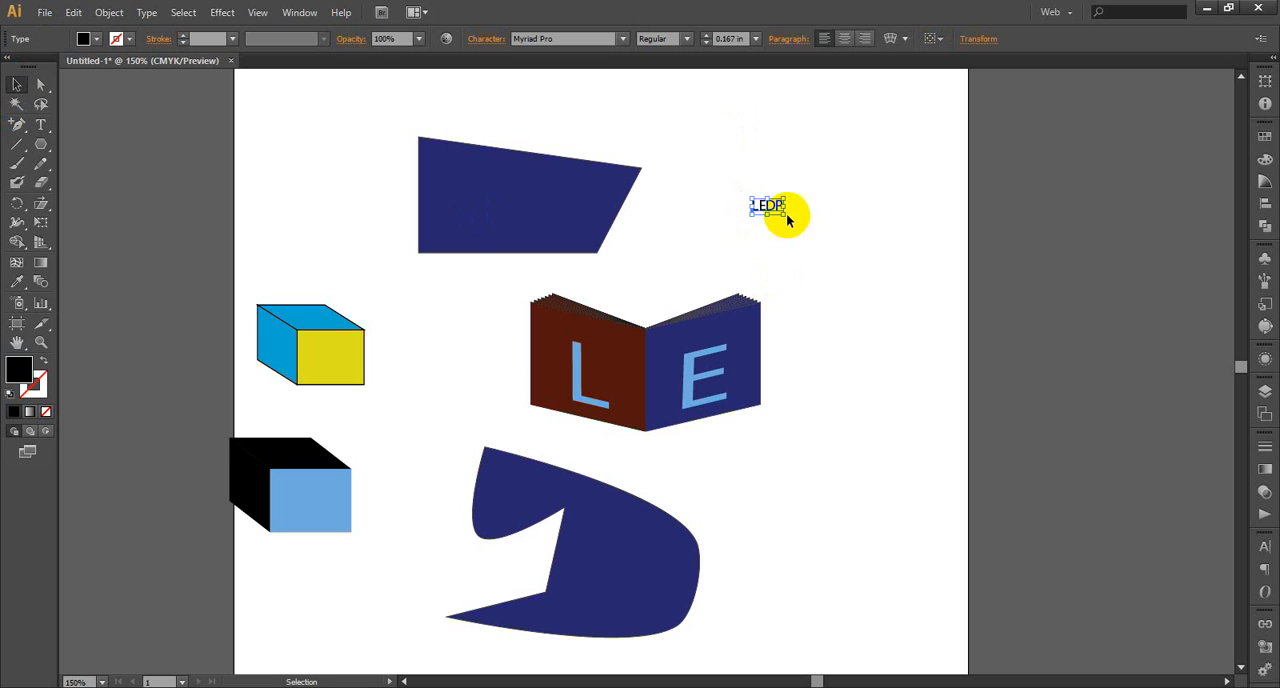
pyautogui.moveTo(785, 216); pyautogui.dragTo(943, 343)
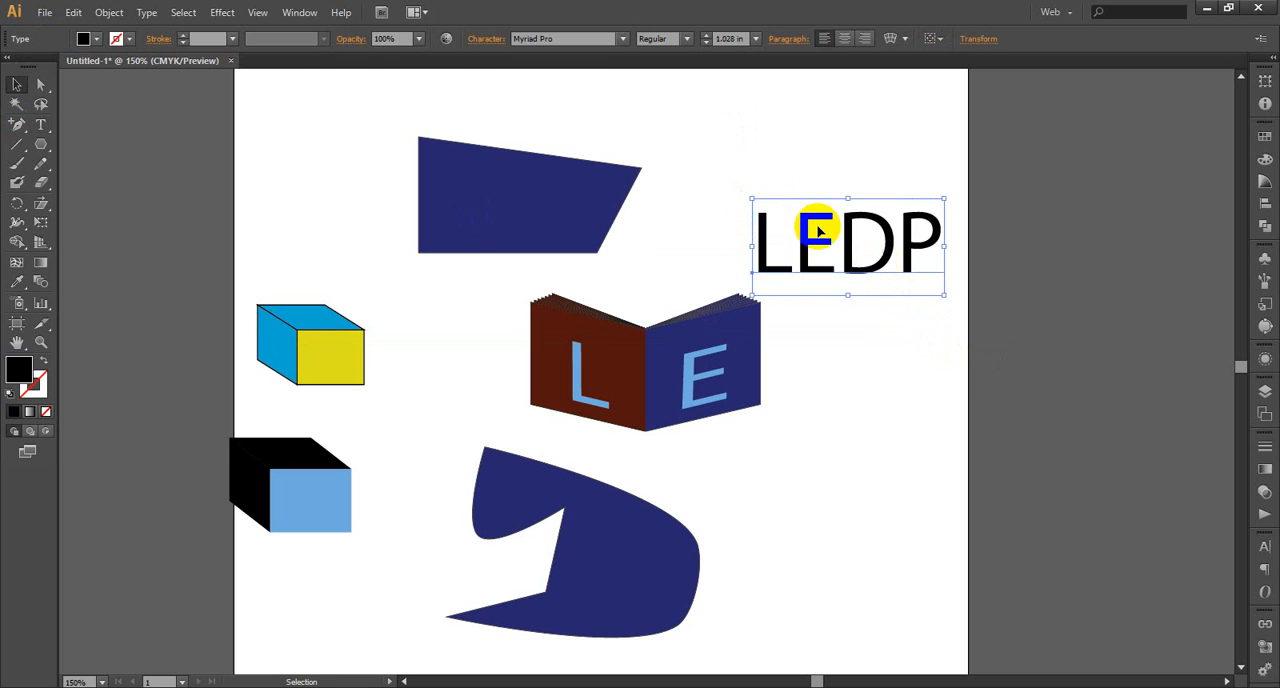
pyautogui.moveTo(752, 197); pyautogui.dragTo(707, 176)
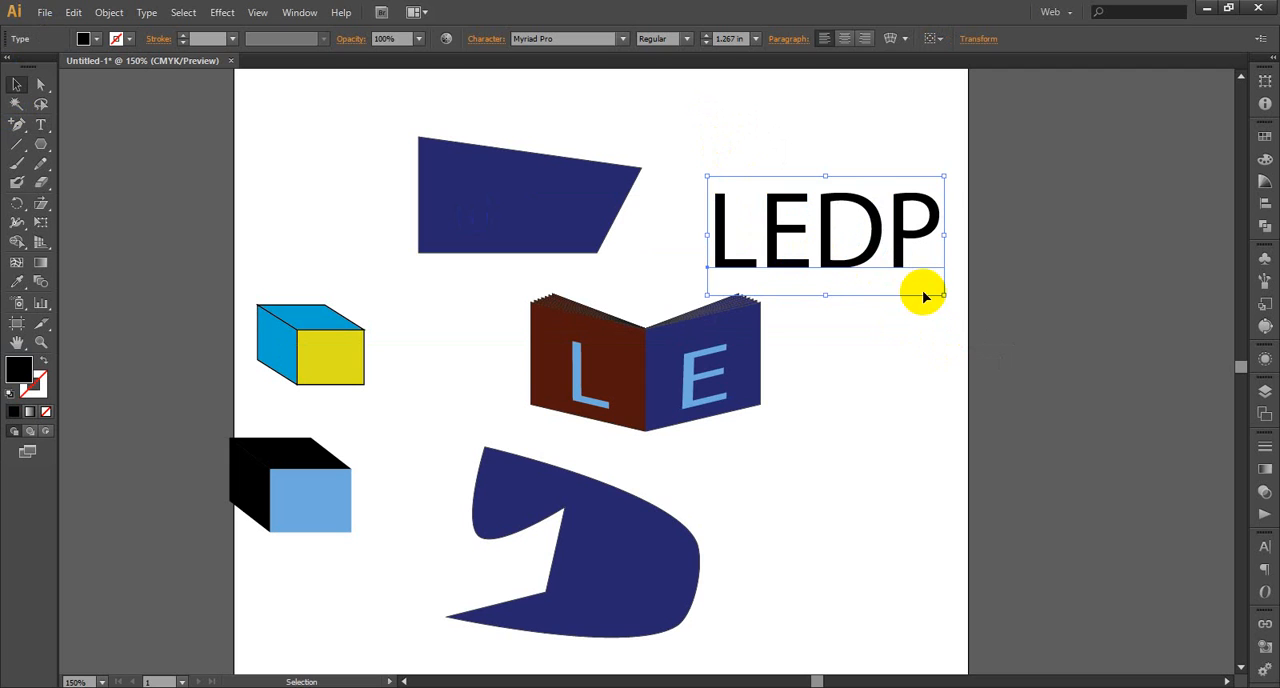
# Expand the LEDP text into editable shapes with Object and Fill enabled, and deselect it
pyautogui.click(108, 12)
pyautogui.moveTo(158, 142)
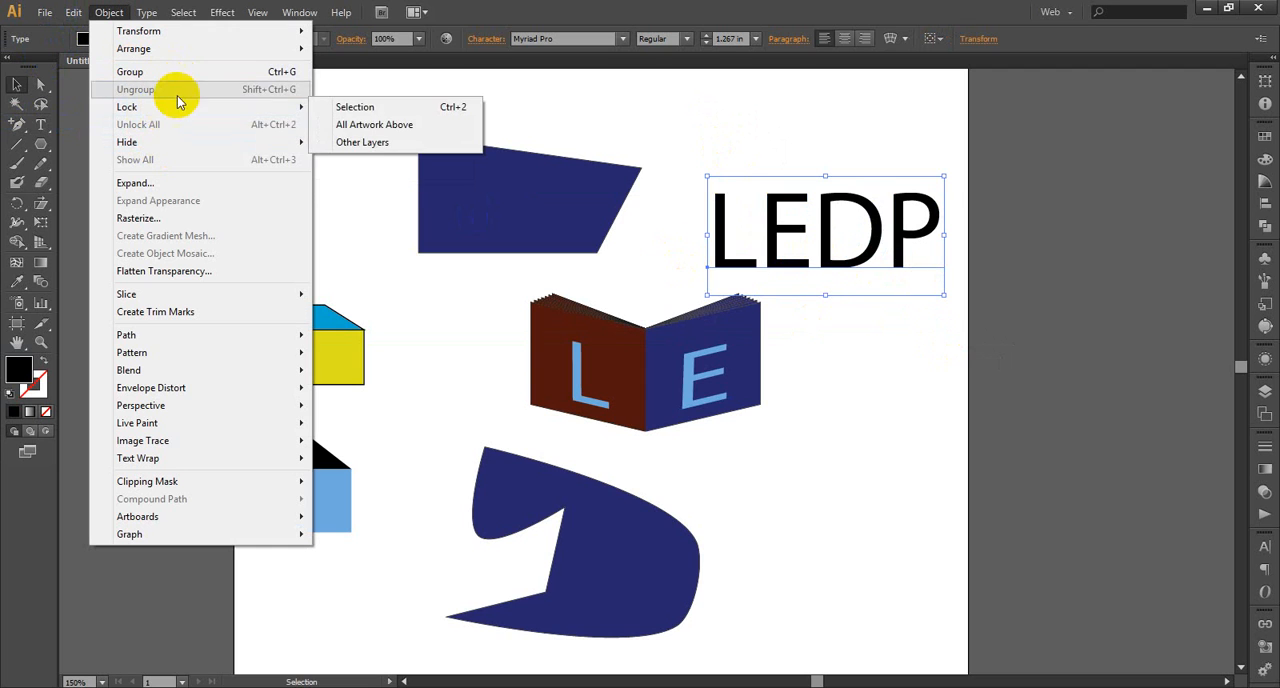
pyautogui.click(165, 183)
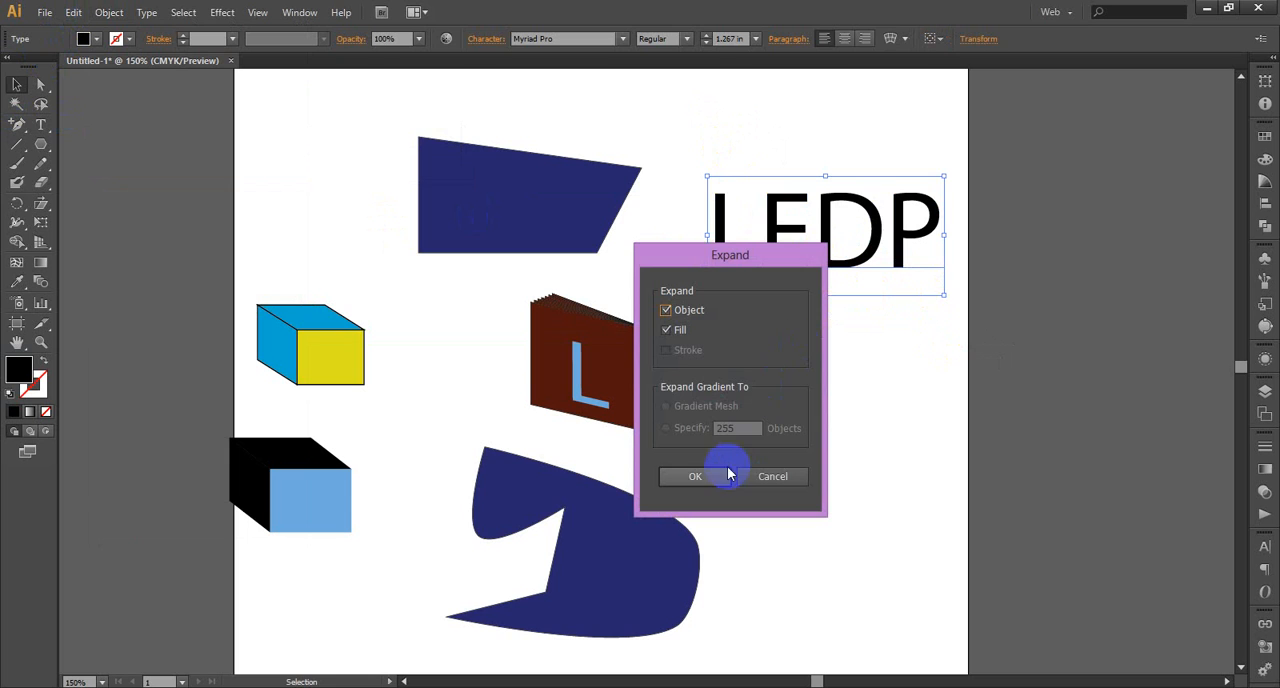
pyautogui.click(722, 474)
pyautogui.click(907, 392)
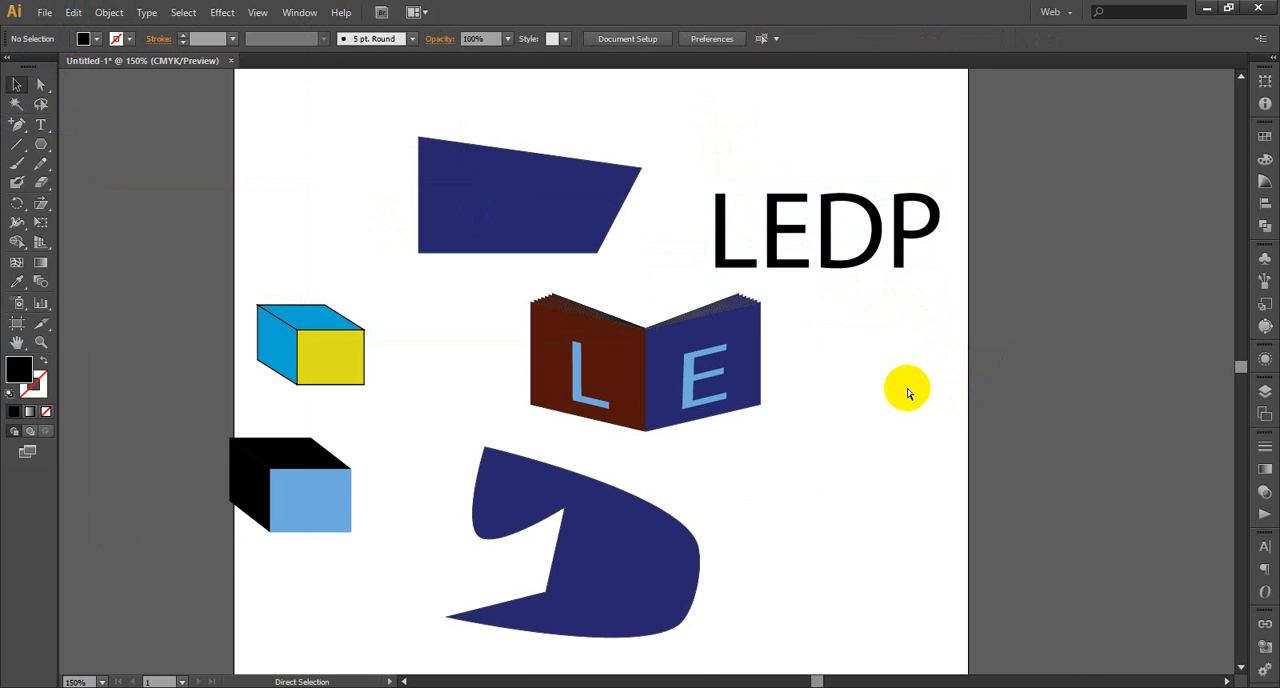
# Try raising the right ends of the E's upper and middle arms separately and moving a corner of its lower arm
pyautogui.hotkey('ctrl', '+')
pyautogui.hotkey('ctrl', '+')
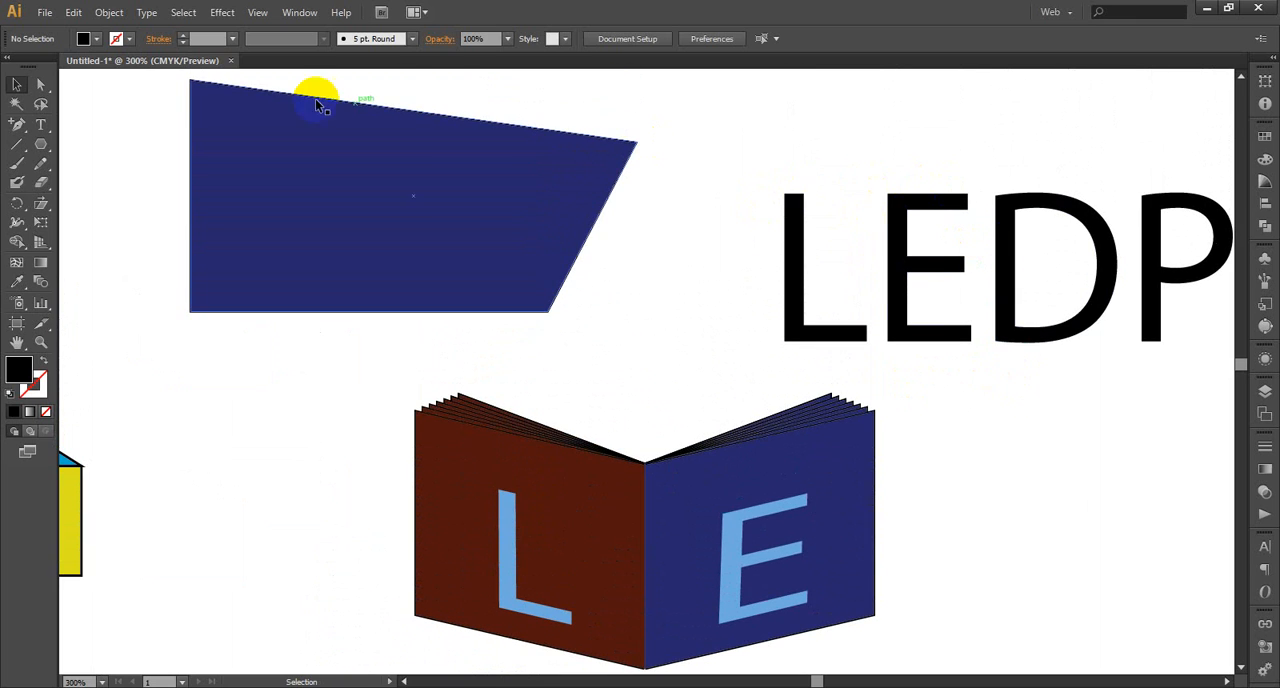
pyautogui.click(40, 83)
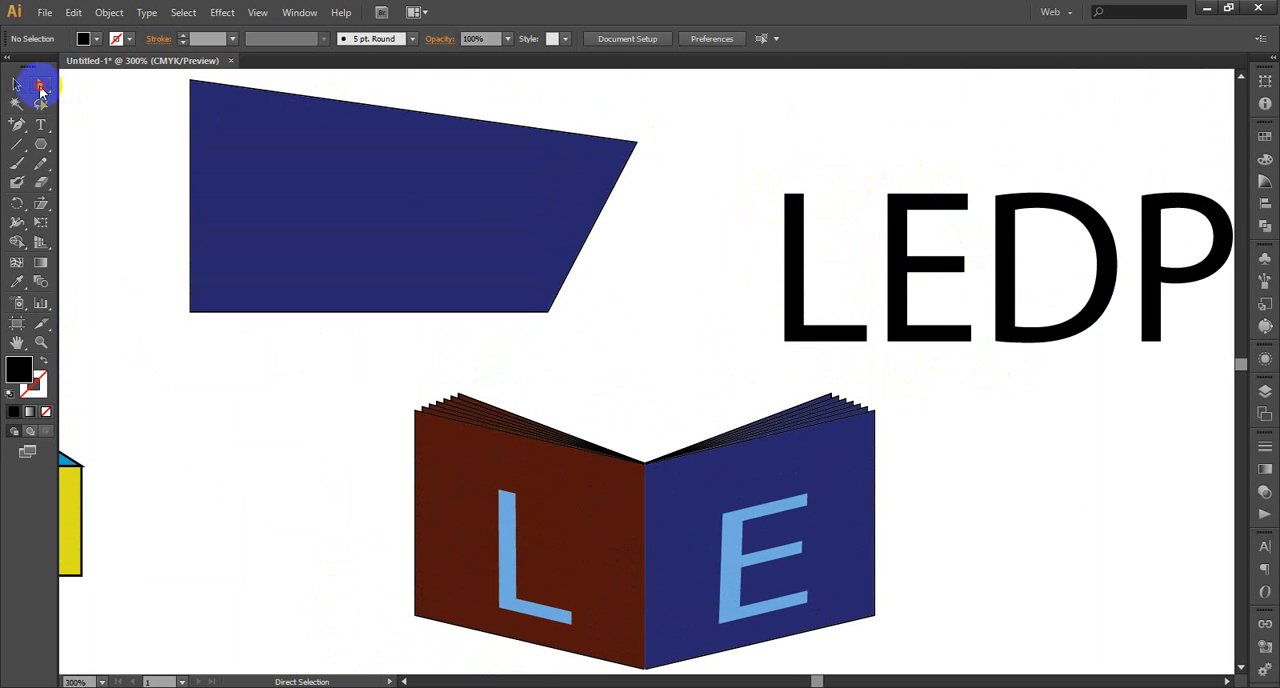
pyautogui.click(963, 205)
pyautogui.moveTo(966, 204); pyautogui.dragTo(958, 153)
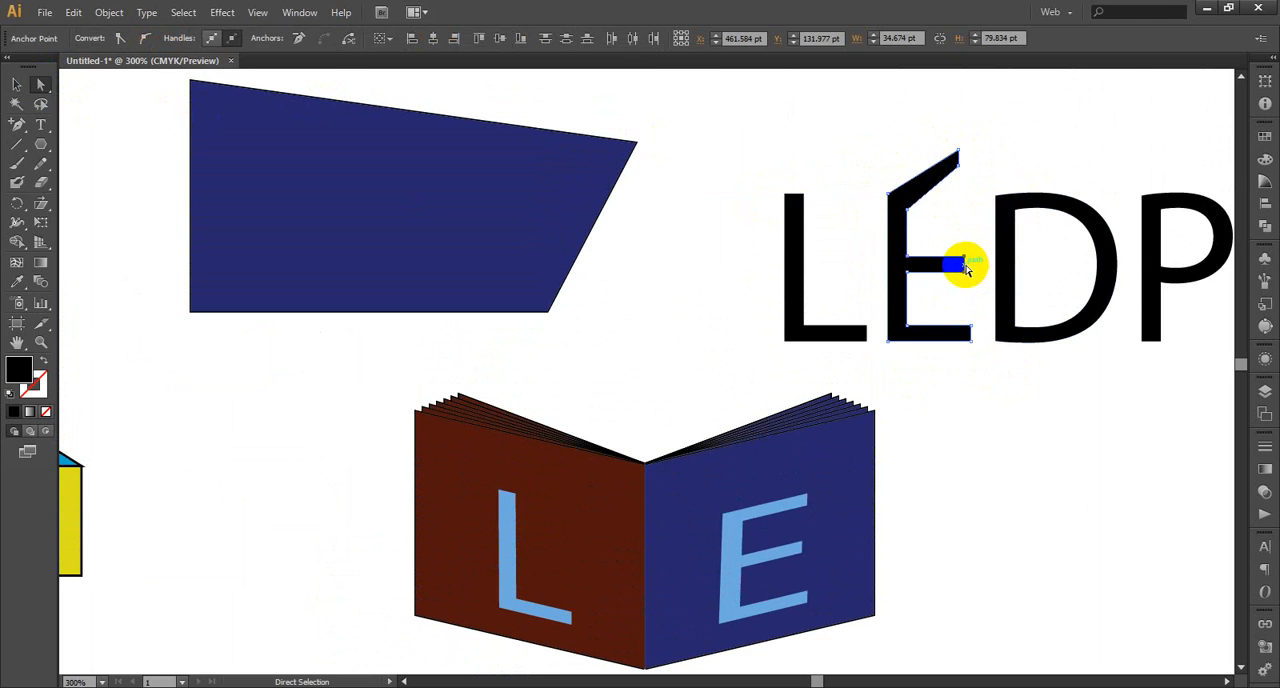
pyautogui.moveTo(966, 268); pyautogui.dragTo(961, 222)
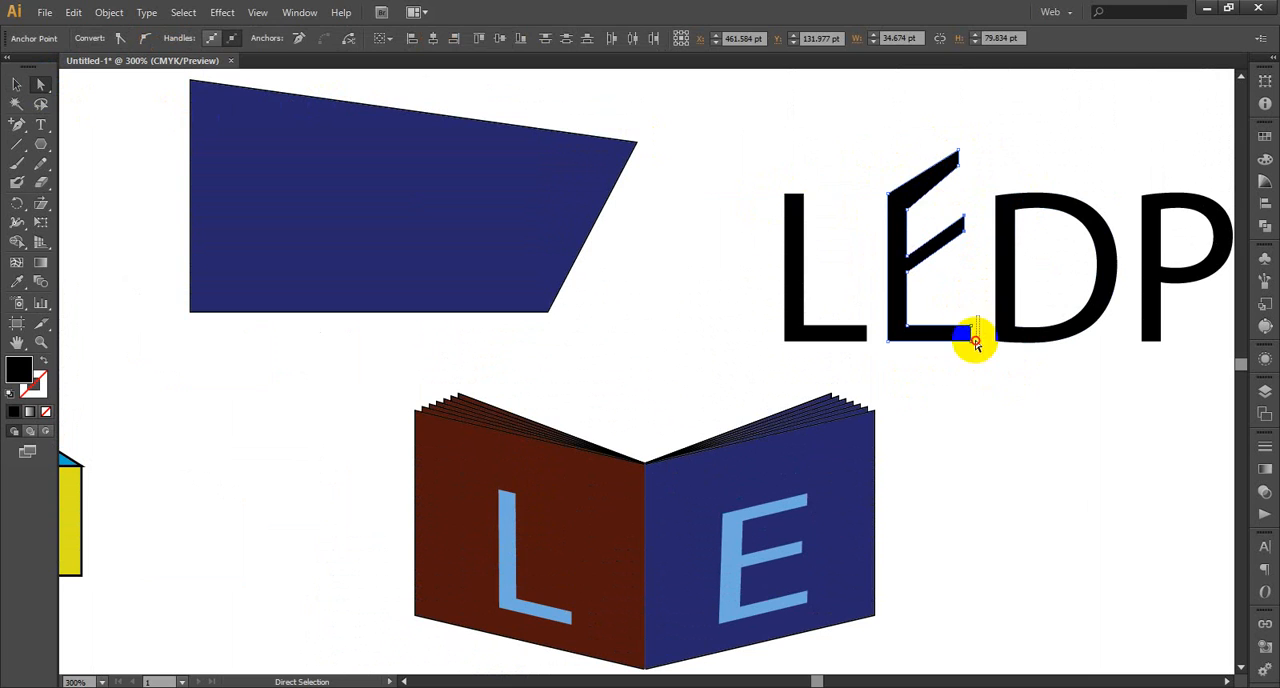
pyautogui.moveTo(976, 344); pyautogui.dragTo(973, 340)
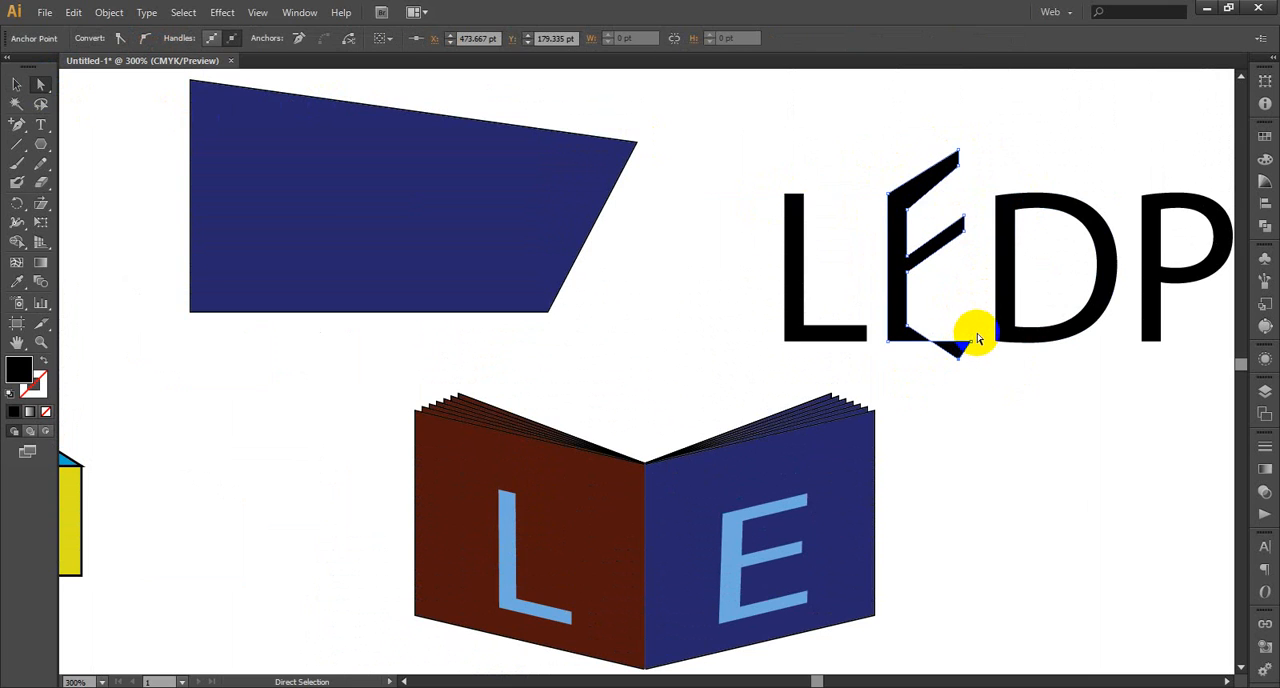
# Undo all the separate edits to the E's arms and clear the selection
pyautogui.hotkey('ctrl', 'z')
pyautogui.moveTo(976, 310); pyautogui.dragTo(956, 373)
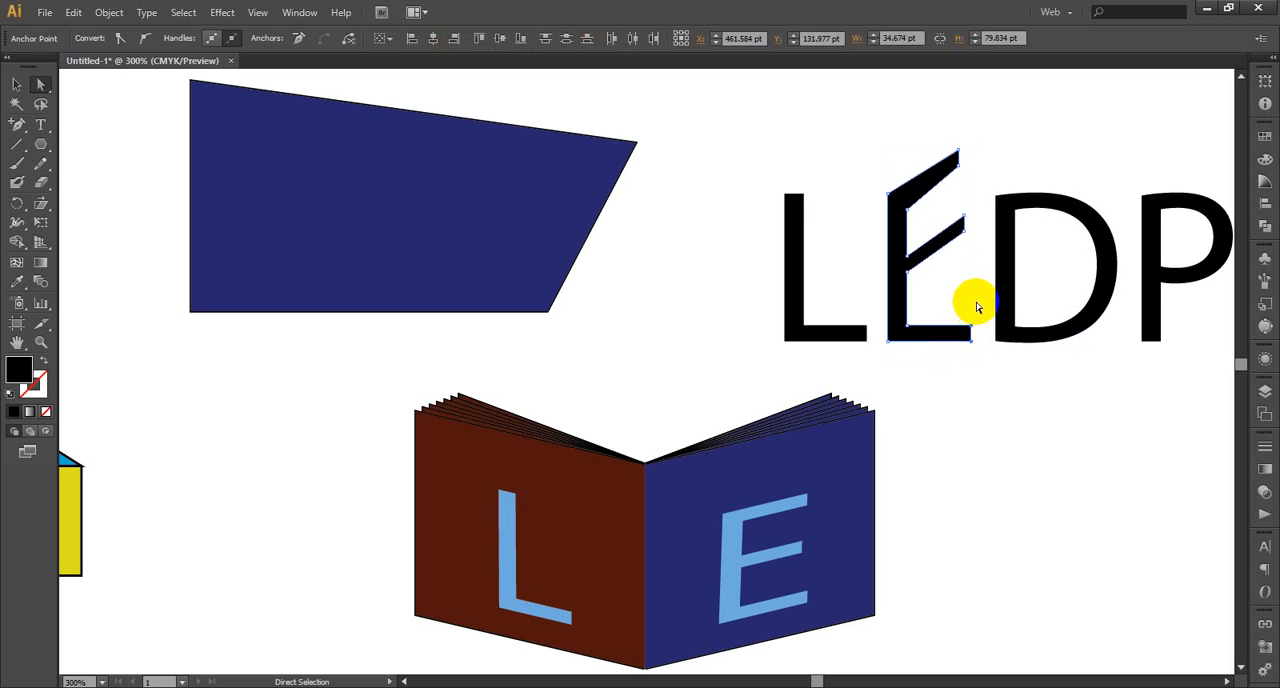
pyautogui.hotkey('ctrl', 'z')
pyautogui.hotkey('ctrl', 'z')
pyautogui.hotkey('ctrl', 'z')
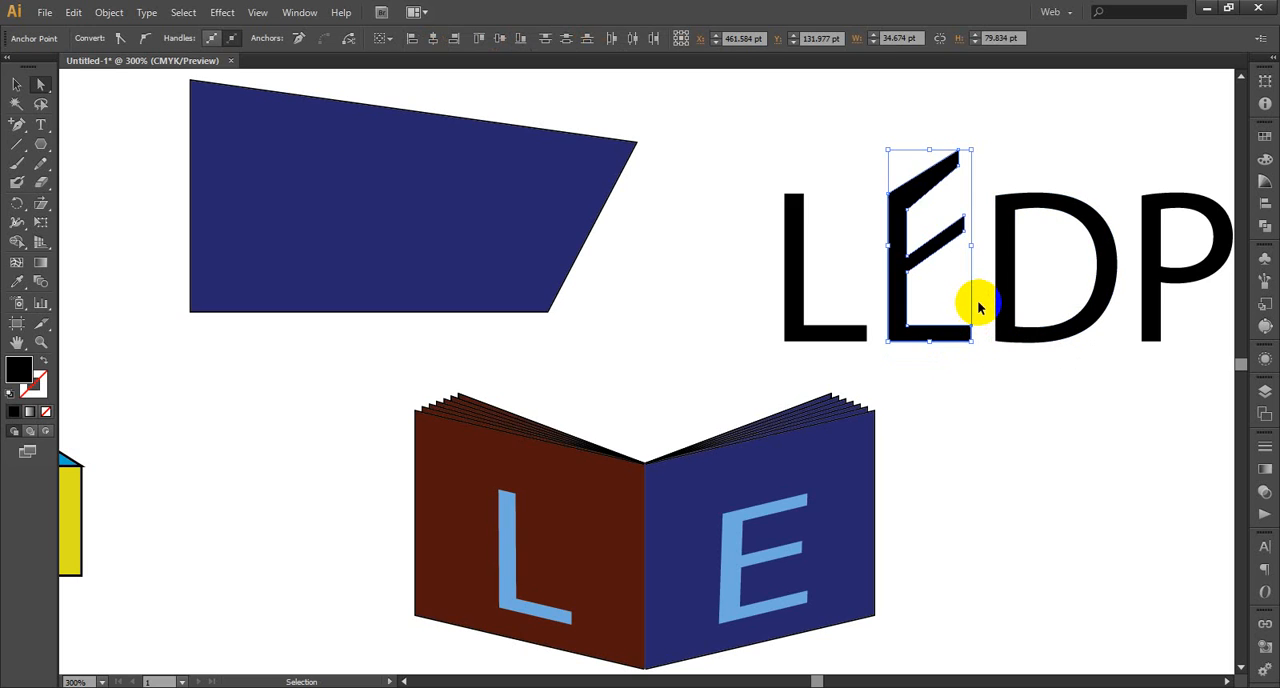
pyautogui.click(986, 214)
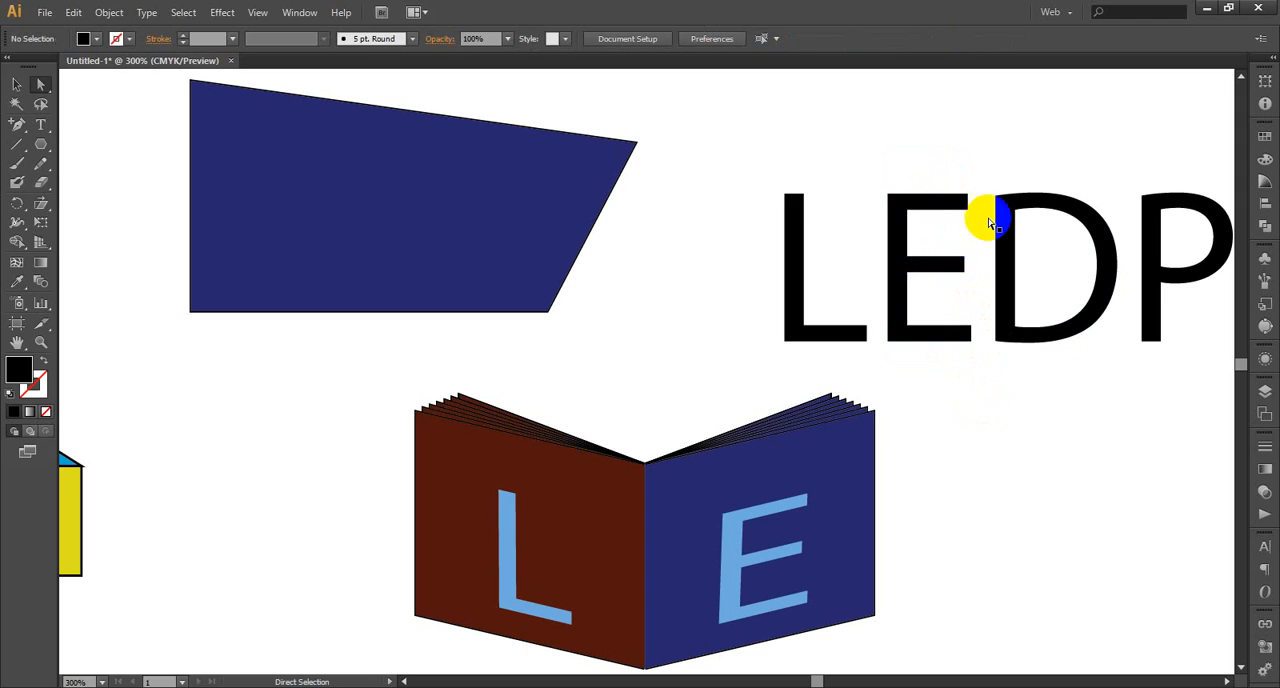
# Move the E's right-hand arm points together about 11 pt up and 5 pt left, and repeat the move on the L's foot
pyautogui.moveTo(977, 186); pyautogui.dragTo(953, 384)
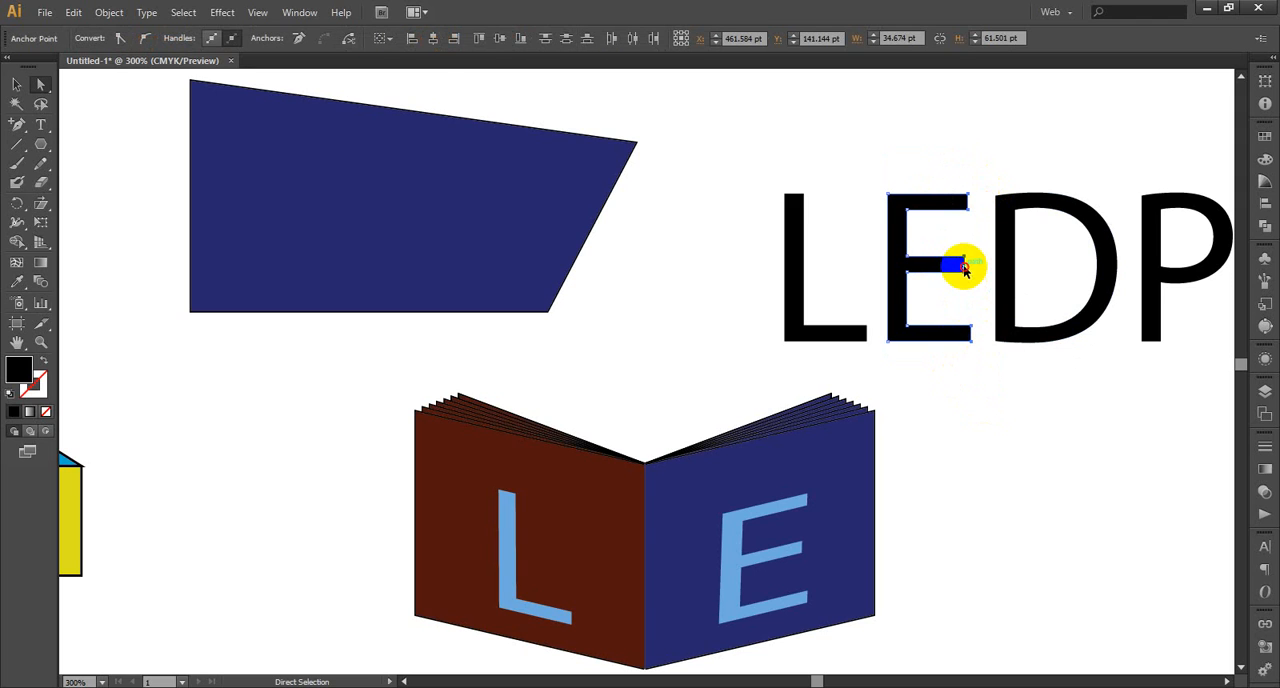
pyautogui.moveTo(962, 263); pyautogui.dragTo(951, 243)
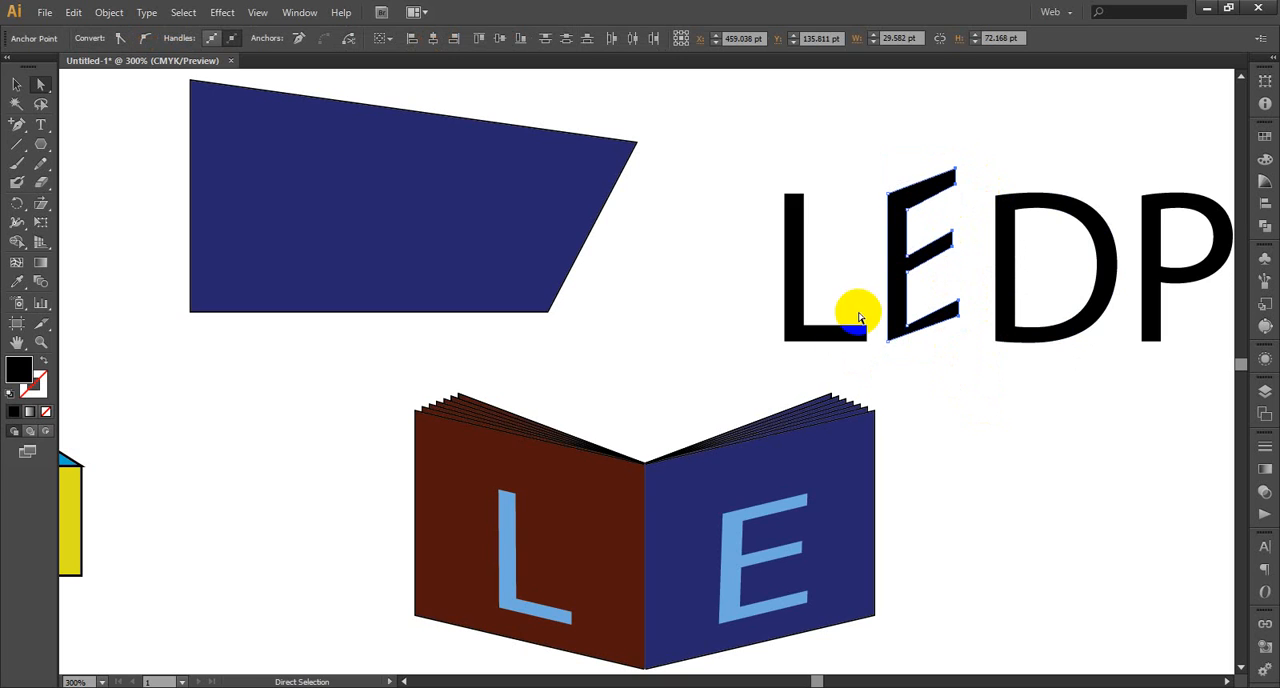
pyautogui.click(857, 338)
pyautogui.hotkey('ctrl', 'd')
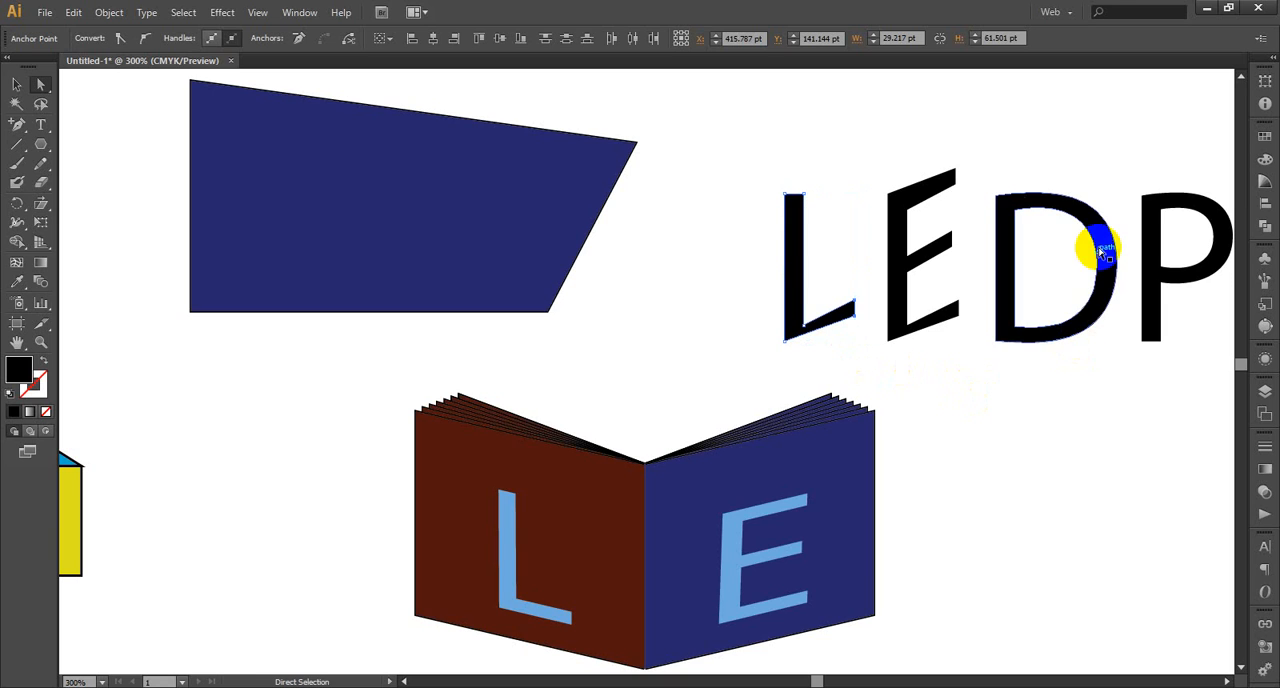
# Try repeating the move on the anchor points of the D's right-hand curve, and undo it
pyautogui.moveTo(1114, 194); pyautogui.dragTo(1071, 378)
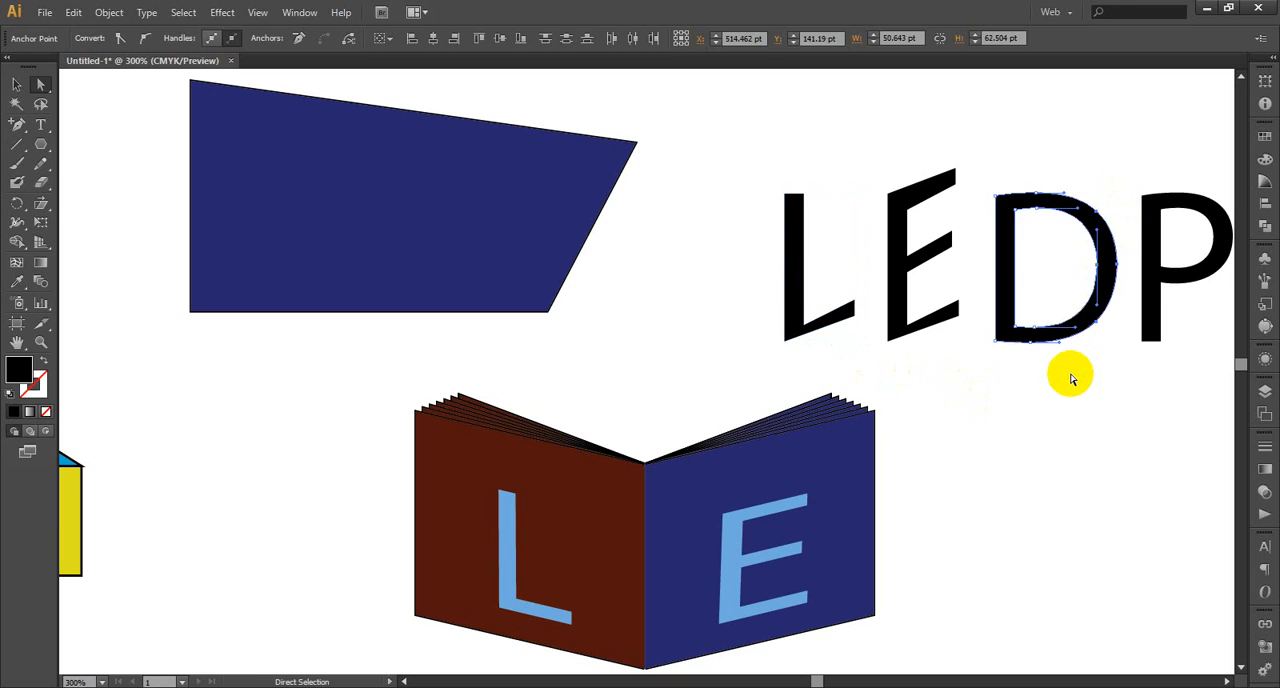
pyautogui.hotkey('ctrl', 'd')
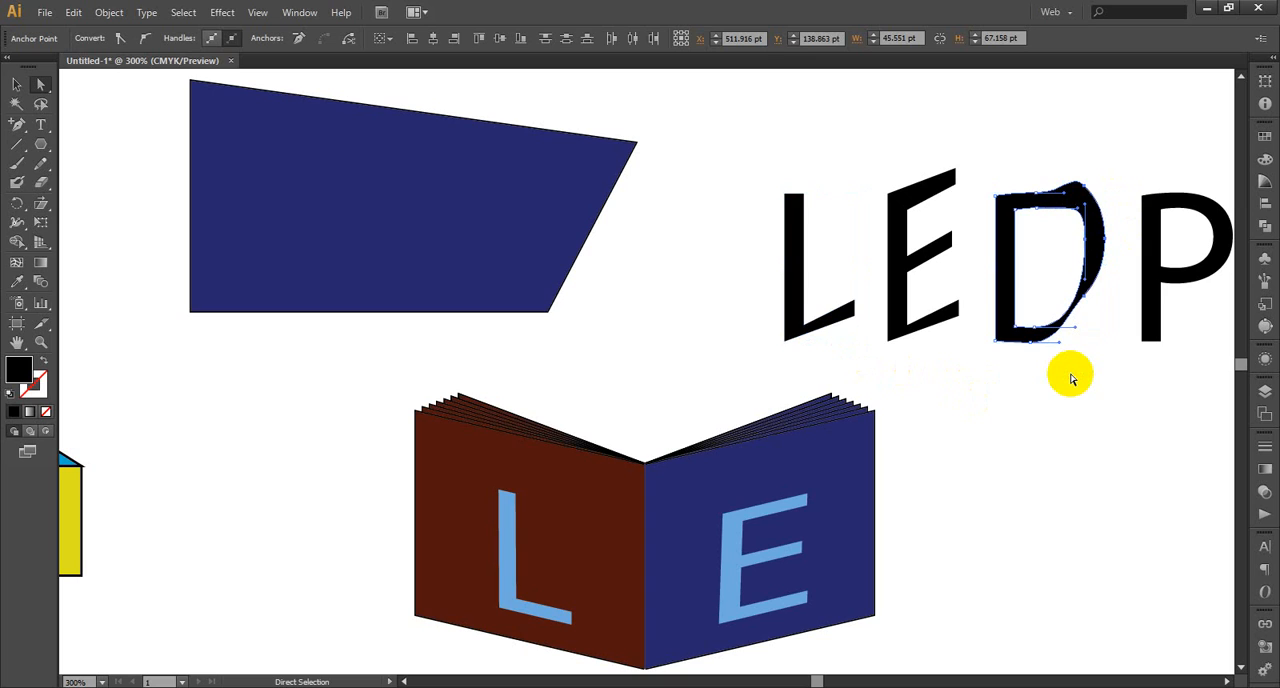
pyautogui.press('v')
pyautogui.hotkey('ctrl', 'z')
pyautogui.press('a')
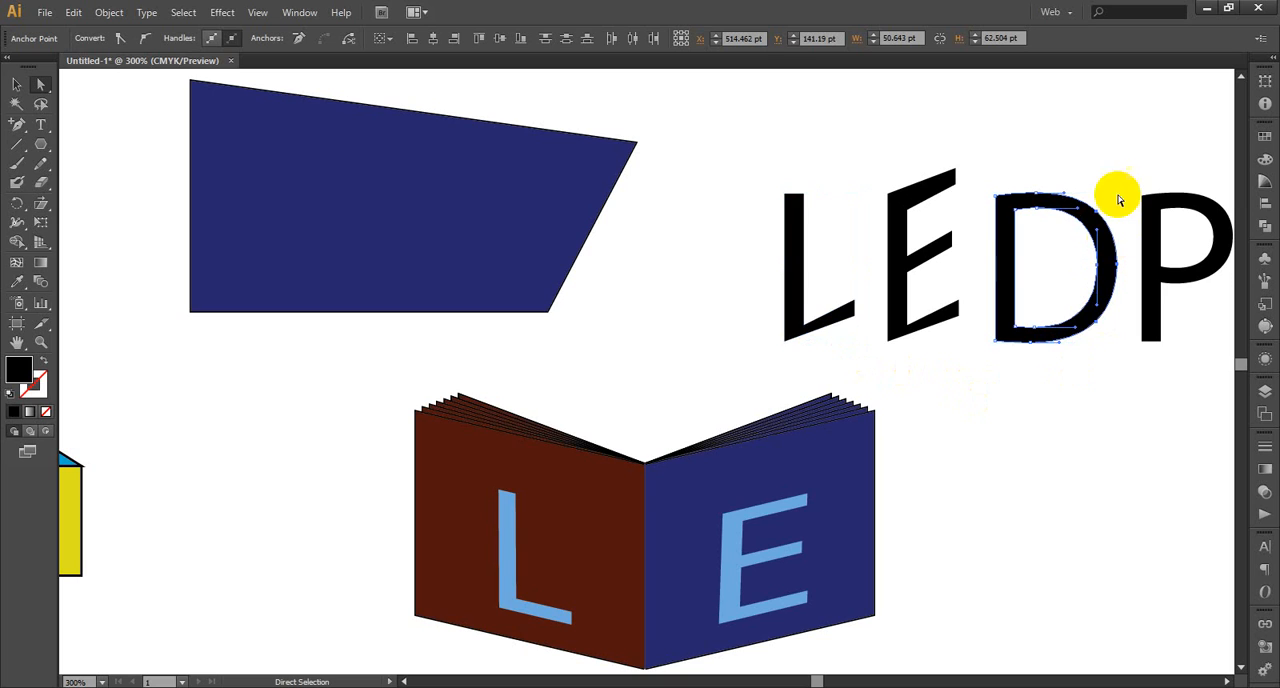
# Try repeating the move on a wider set of the D's anchor points reaching close to its stem, and undo it
pyautogui.moveTo(1122, 158); pyautogui.dragTo(1028, 376)
pyautogui.press('v')
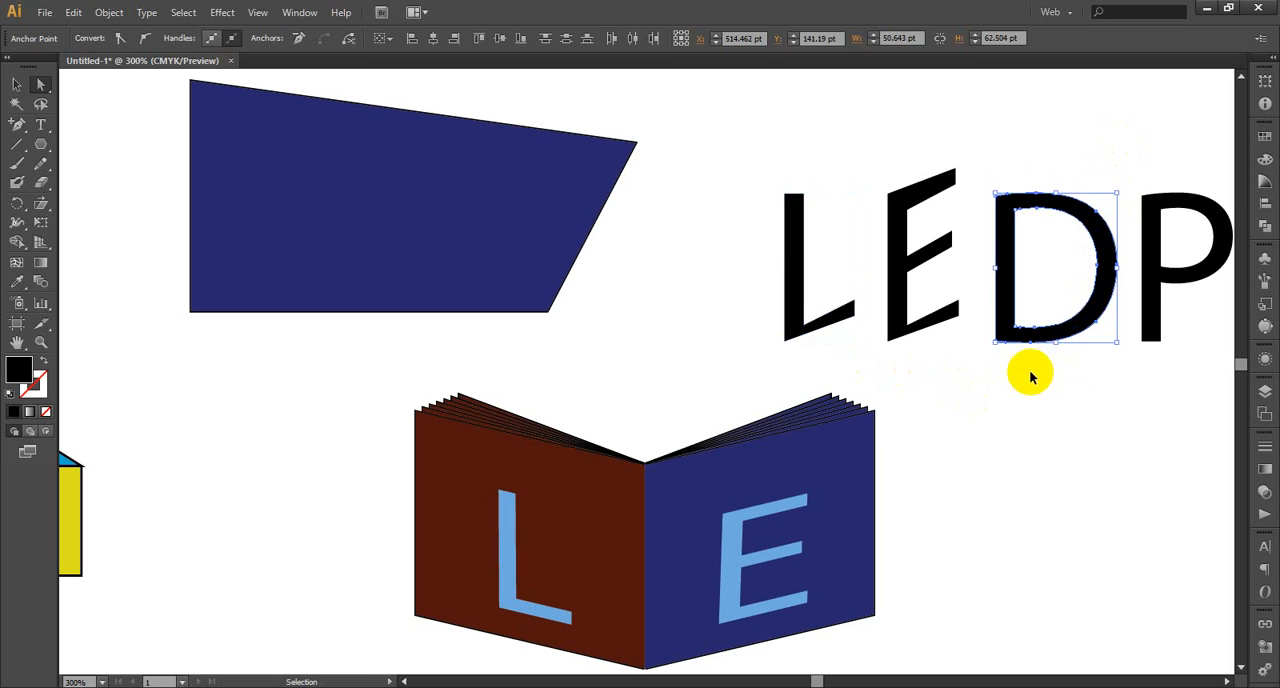
pyautogui.hotkey('ctrl', 'd')
pyautogui.press('v')
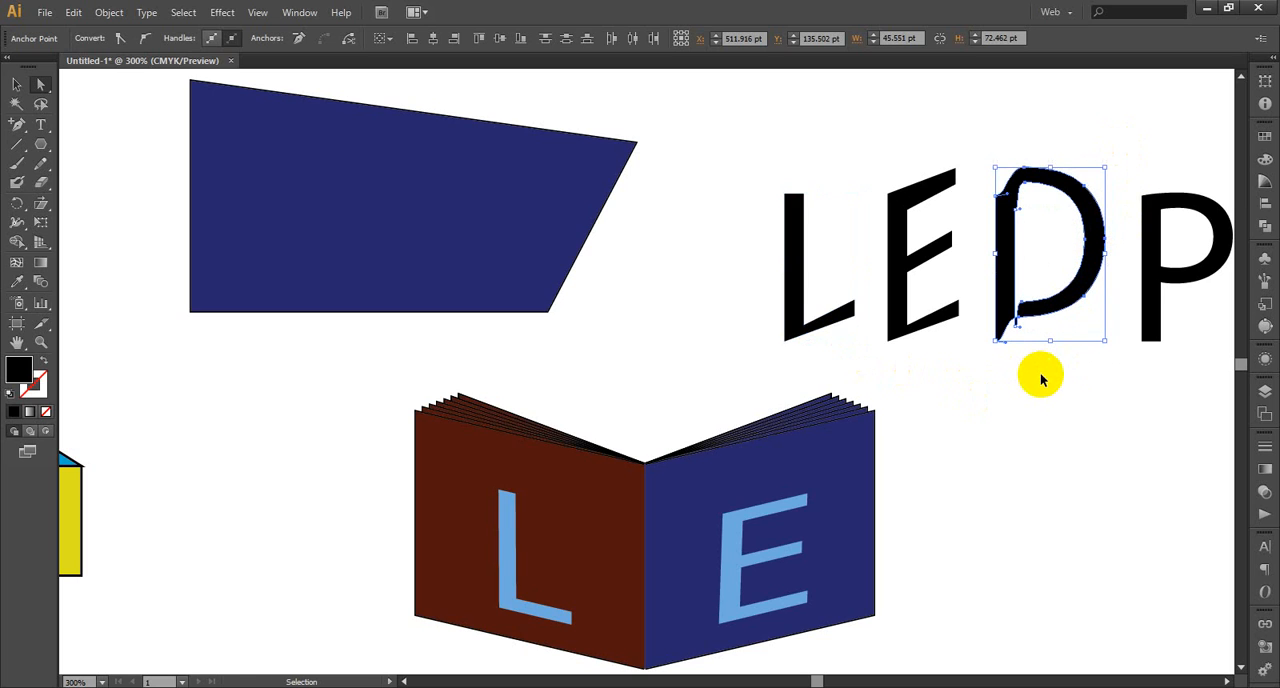
pyautogui.hotkey('ctrl', 'z')
pyautogui.press('a')
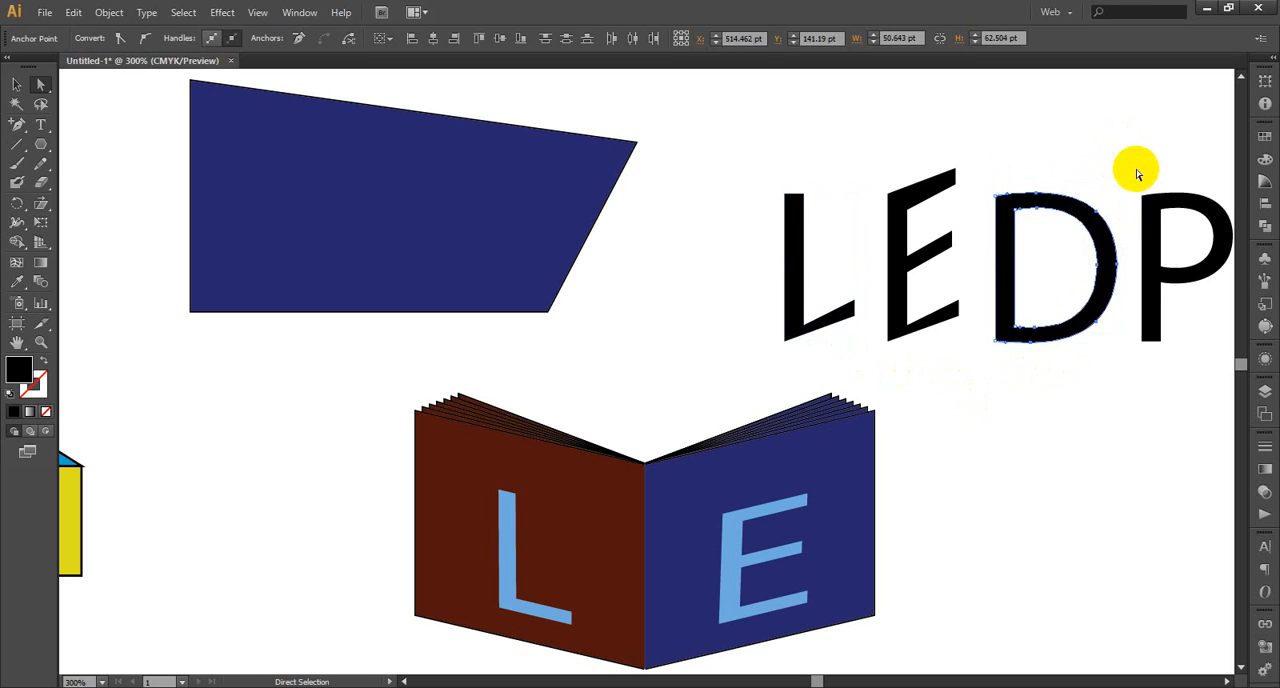
# Select the D's curve points together with its inner contour, leaving out the outer stem corners, and repeat the move on them
pyautogui.moveTo(1125, 161); pyautogui.dragTo(1010, 367)
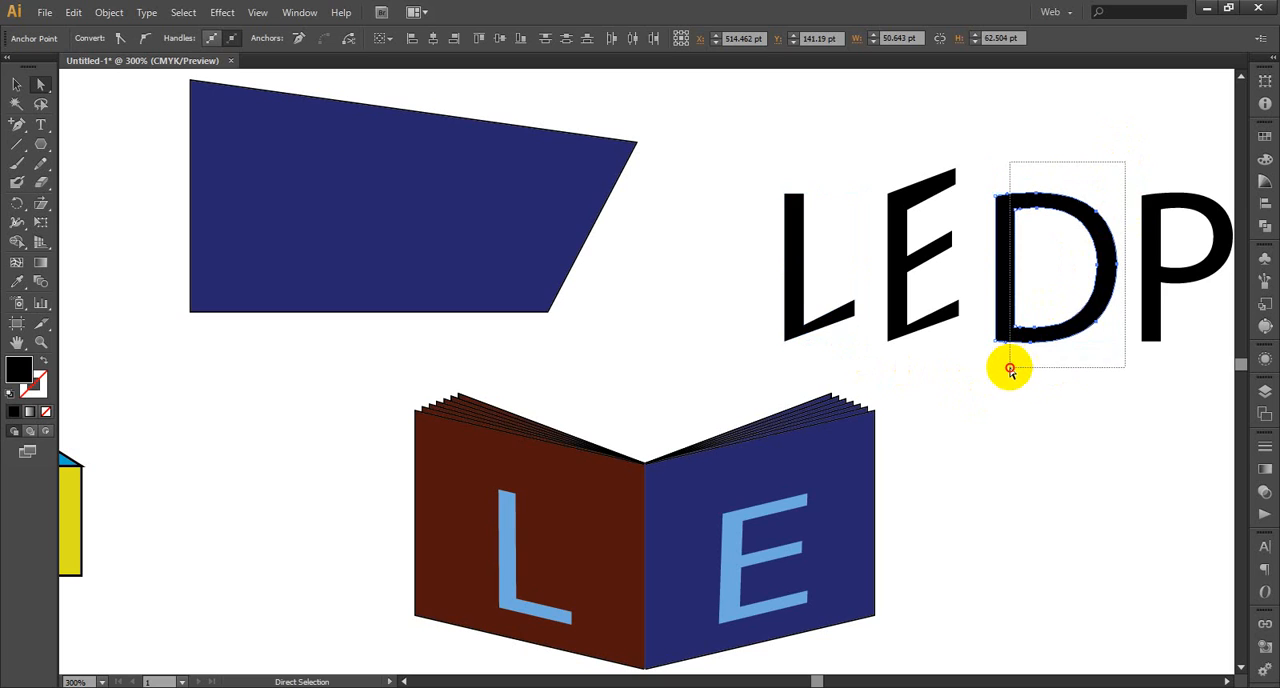
pyautogui.moveTo(1008, 370); pyautogui.dragTo(1002, 366)
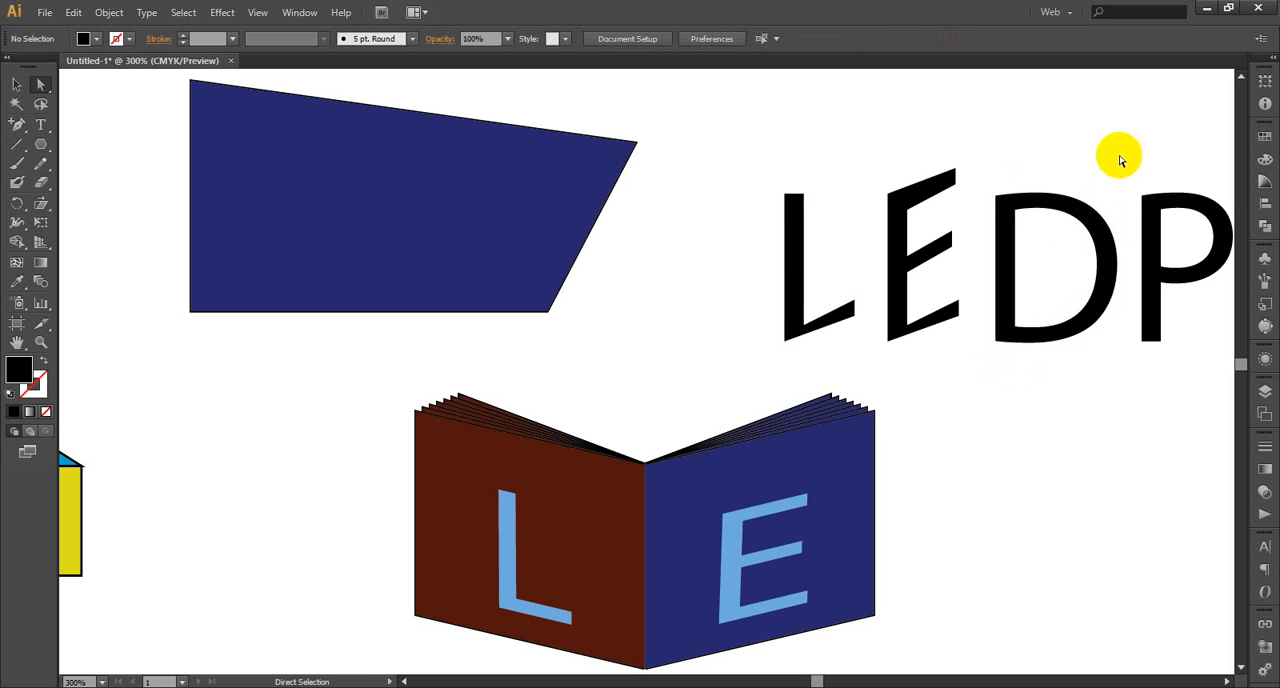
pyautogui.moveTo(1121, 163); pyautogui.dragTo(1015, 390)
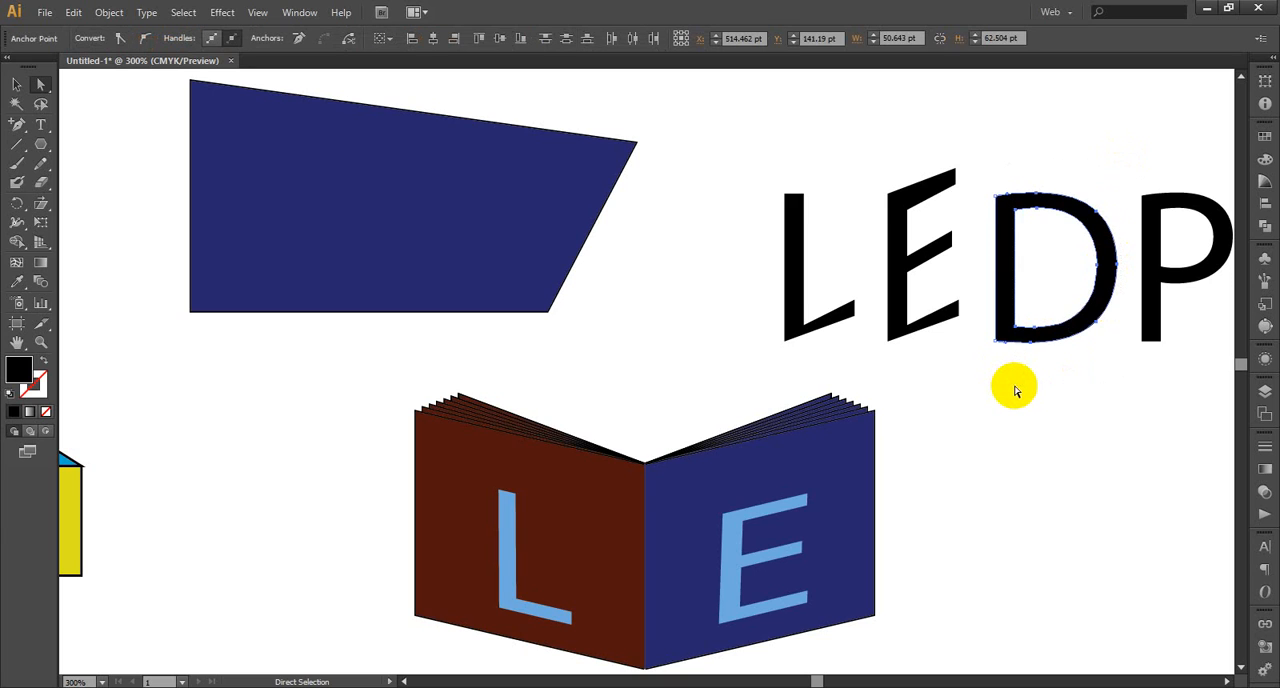
pyautogui.hotkey('ctrl', 'd')
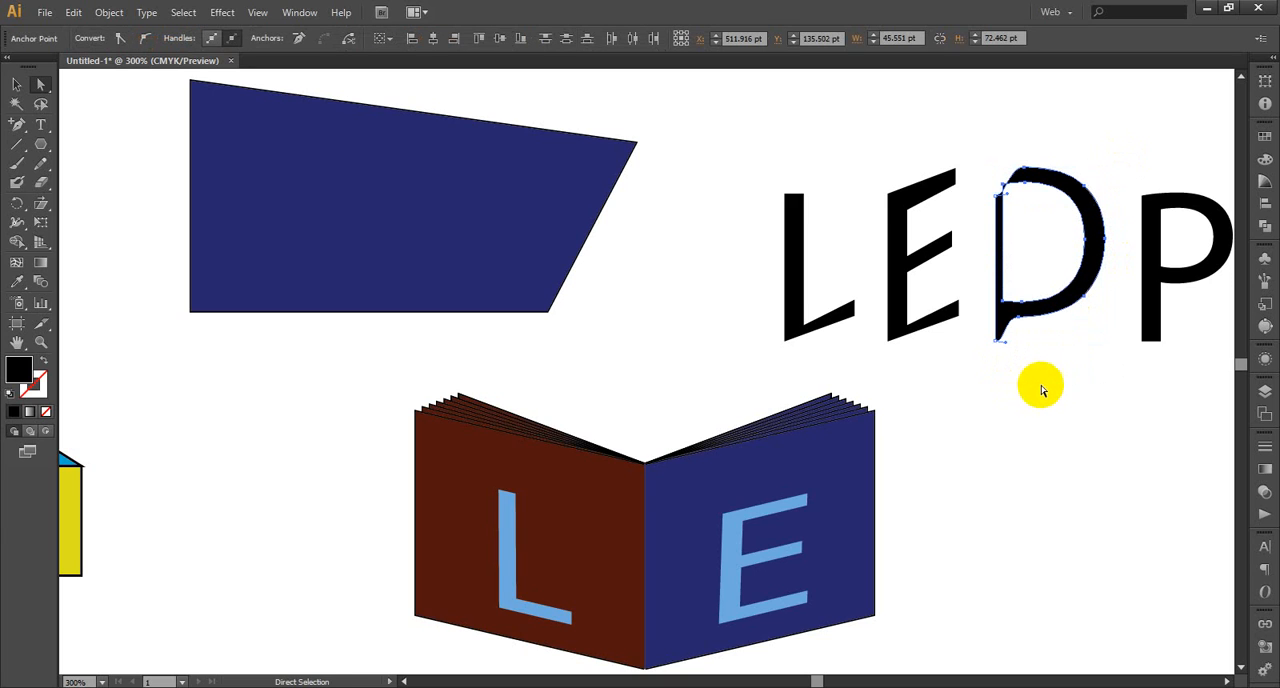
# Undo the D's last reshaping, and try repeating the move on its curve points only, leaving out the inner and outer stem corners
pyautogui.hotkey('ctrl', 'z')
pyautogui.hotkey('ctrl', 'z')
pyautogui.hotkey('ctrl', 'z')
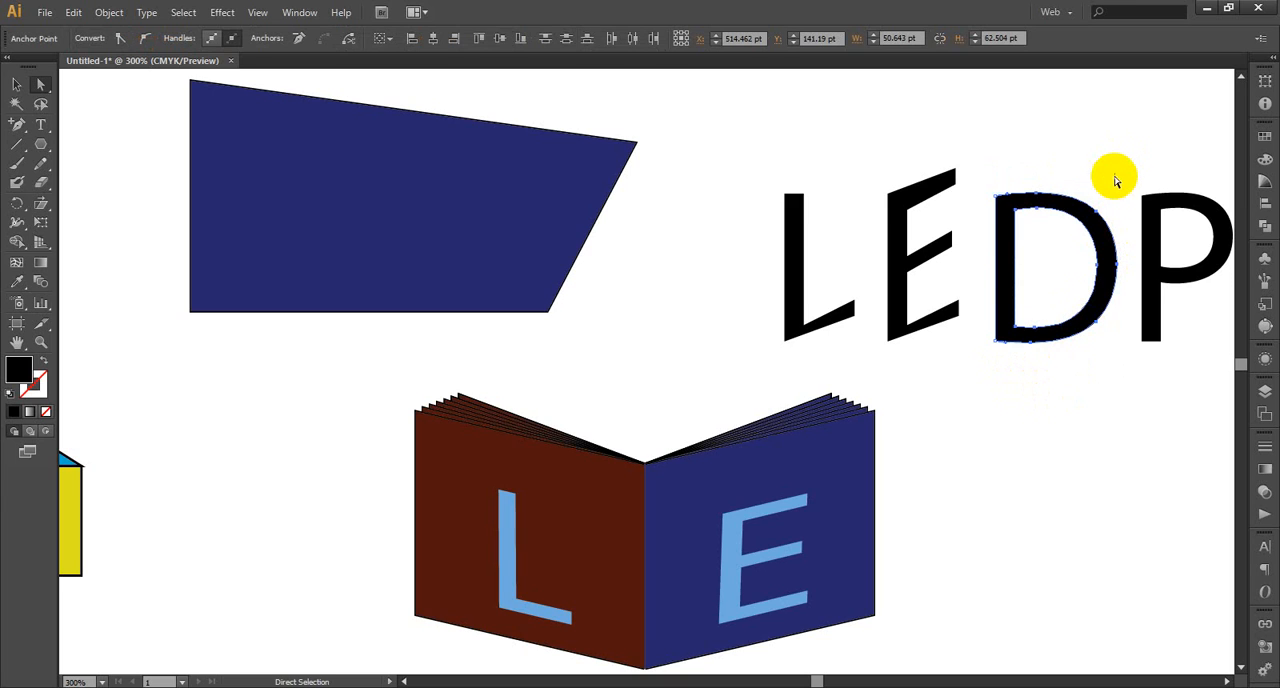
pyautogui.moveTo(1119, 182); pyautogui.dragTo(1022, 393)
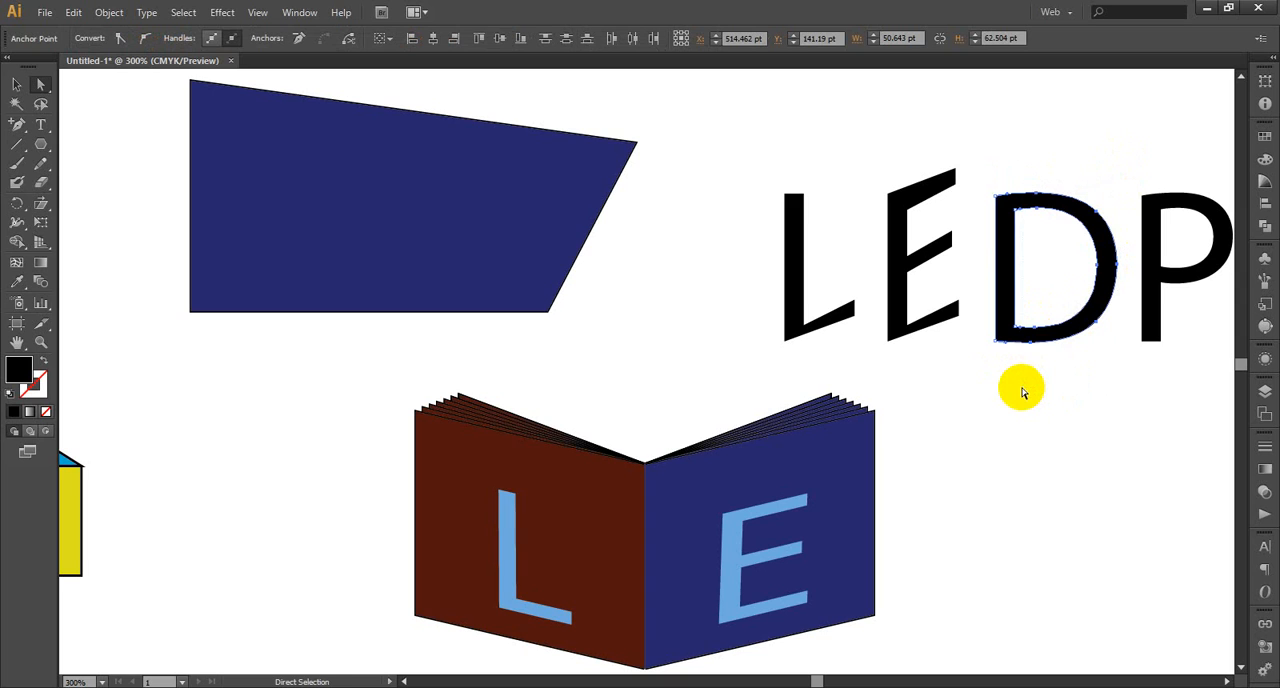
pyautogui.hotkey('ctrl', 'd')
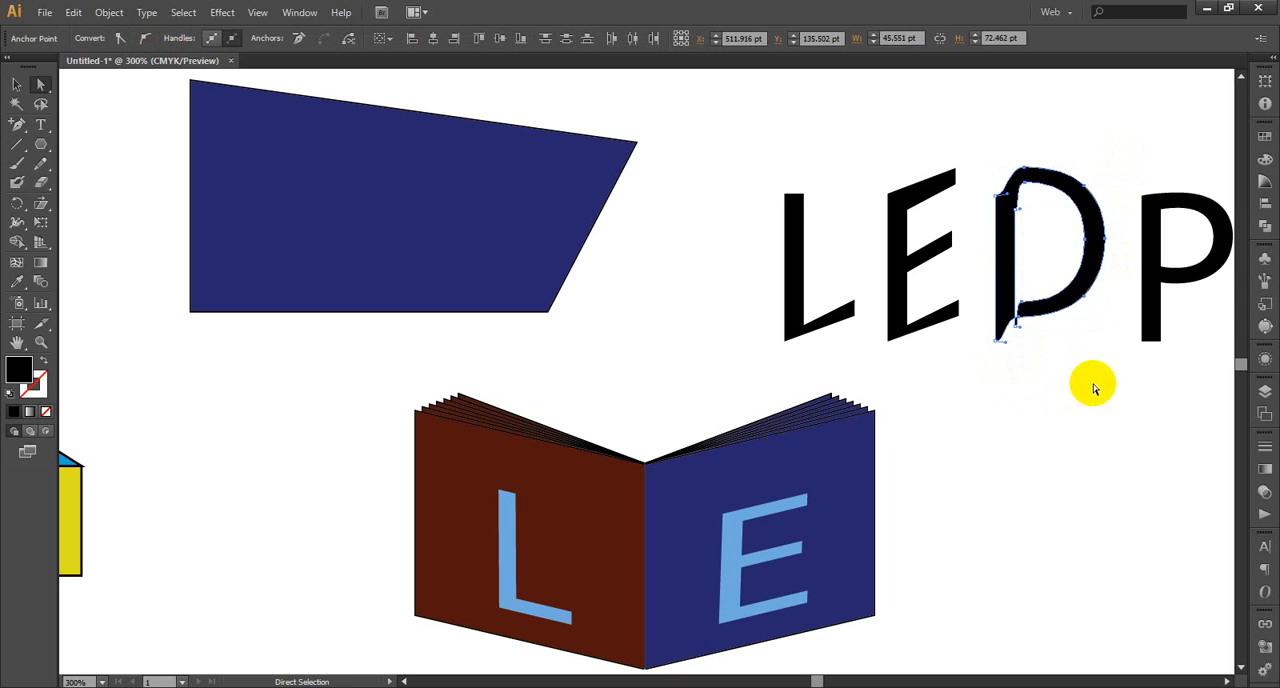
pyautogui.click(1097, 386)
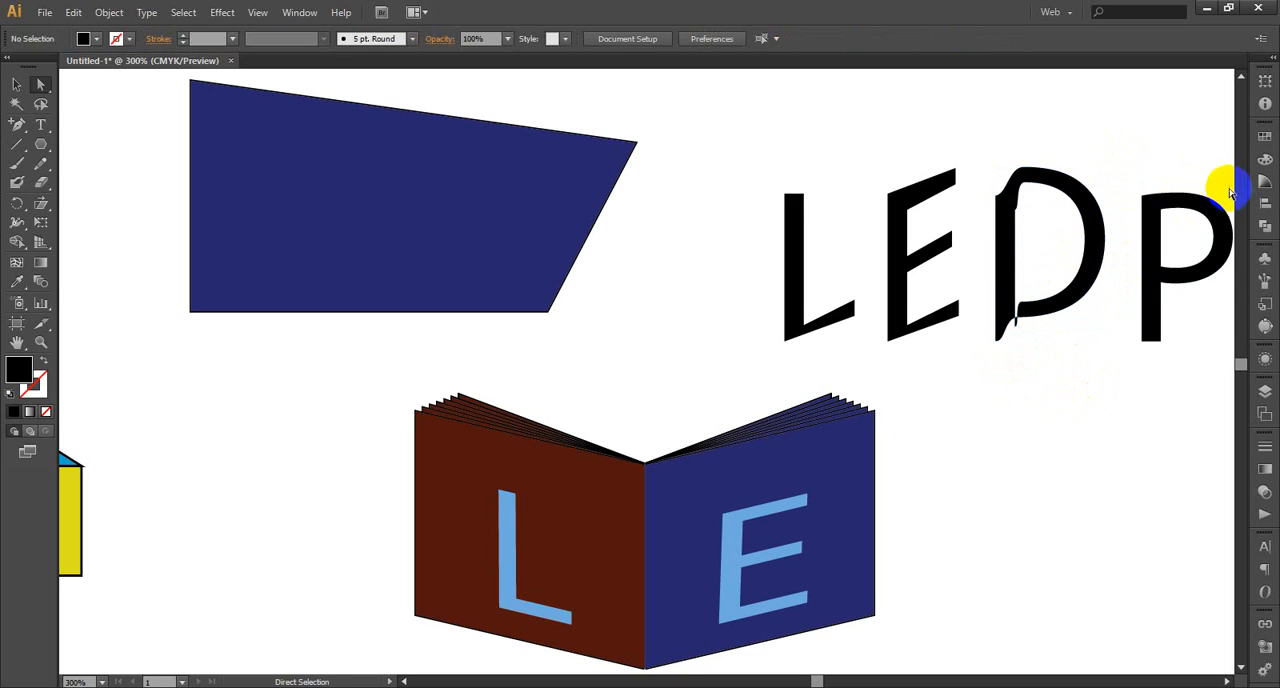
# Try repeating the move on the P's anchor points, leaving out its outer stem corners and the outermost points of the bowl
pyautogui.scroll(1, 1192, 305)
pyautogui.moveTo(1228, 200); pyautogui.dragTo(1152, 383)
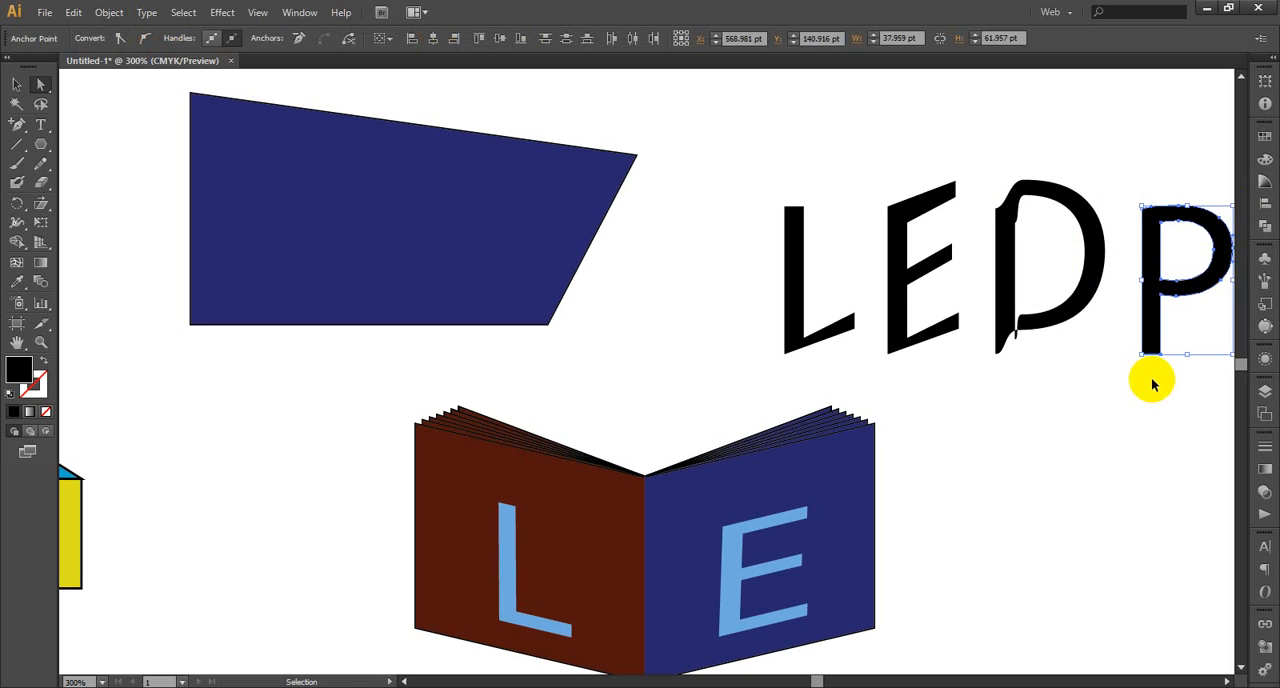
pyautogui.press('Delete')
pyautogui.scroll(1, 1080, 445)
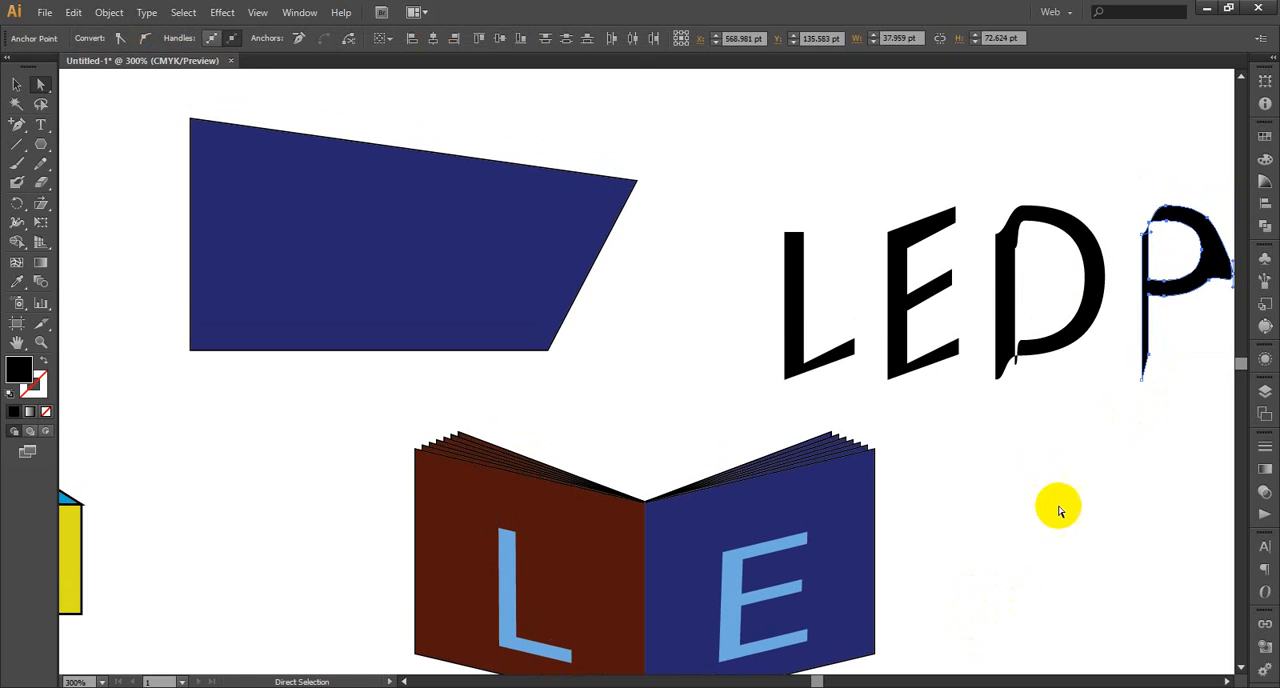
pyautogui.hotkey('ctrl', 'z')
pyautogui.hotkey('ctrl', 'shift', 'z')
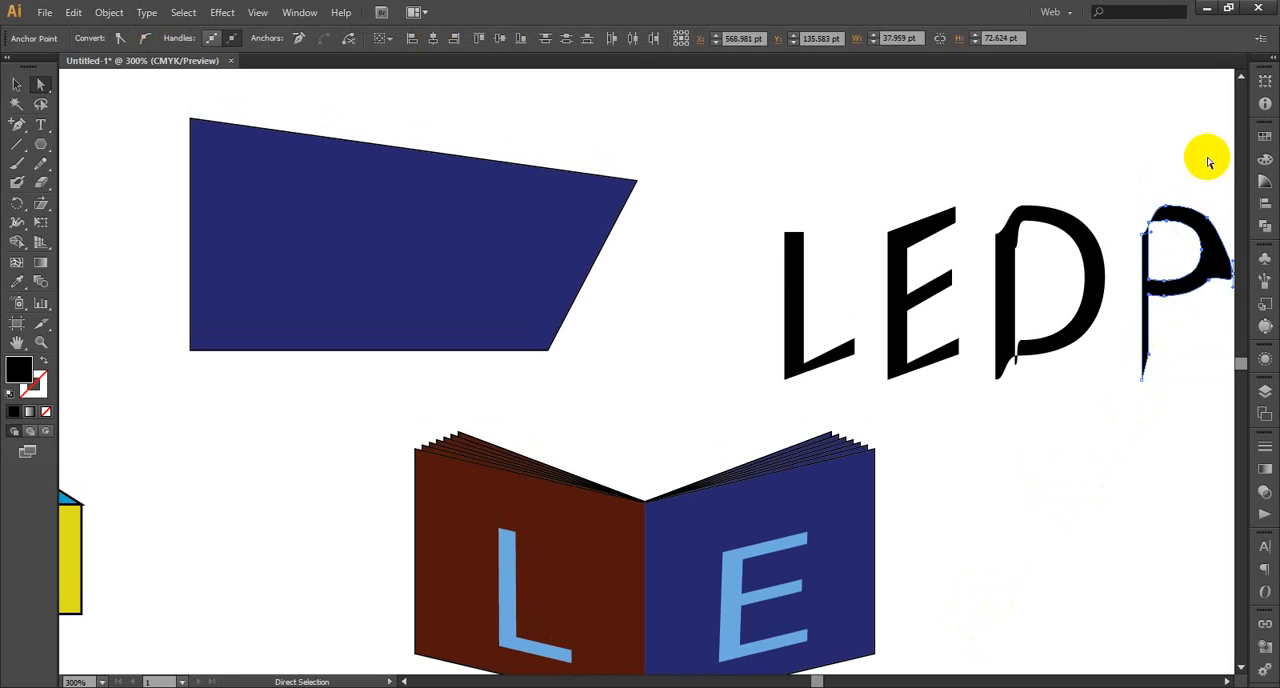
# Delete the distorted letters D and P, including the leftover fragments and stem anchor points
pyautogui.moveTo(1206, 173); pyautogui.dragTo(1013, 444)
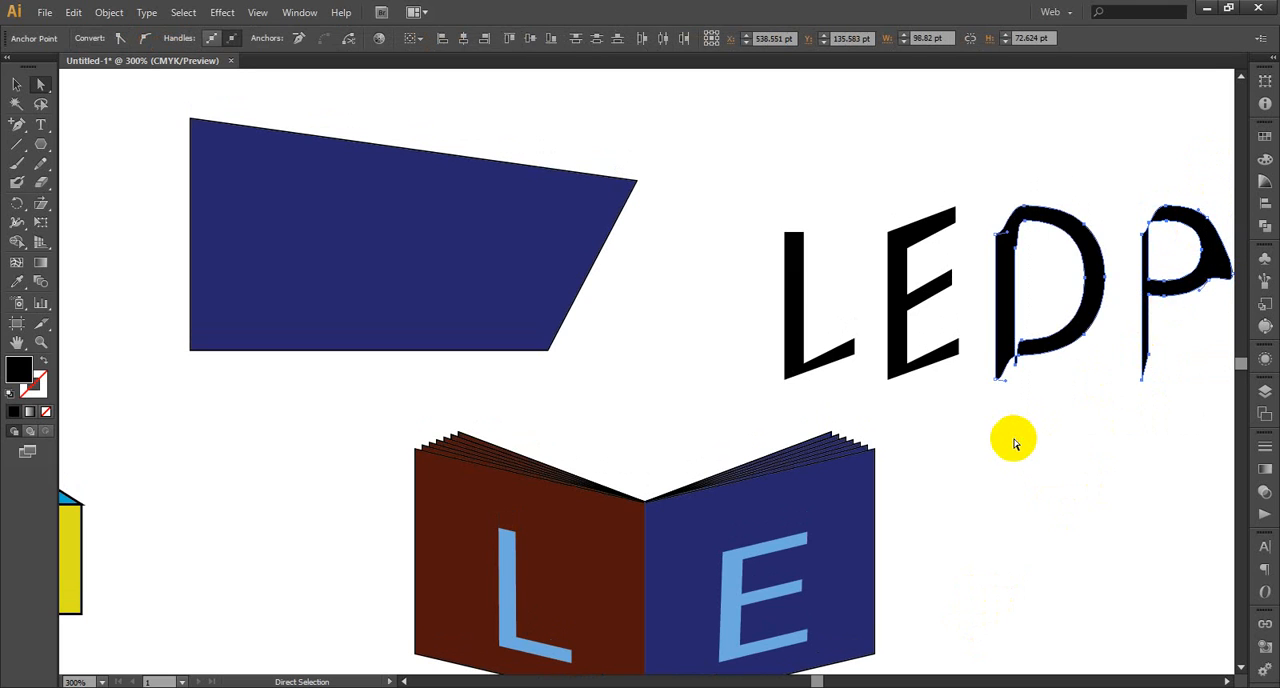
pyautogui.press('Delete')
pyautogui.moveTo(1224, 197); pyautogui.dragTo(992, 418)
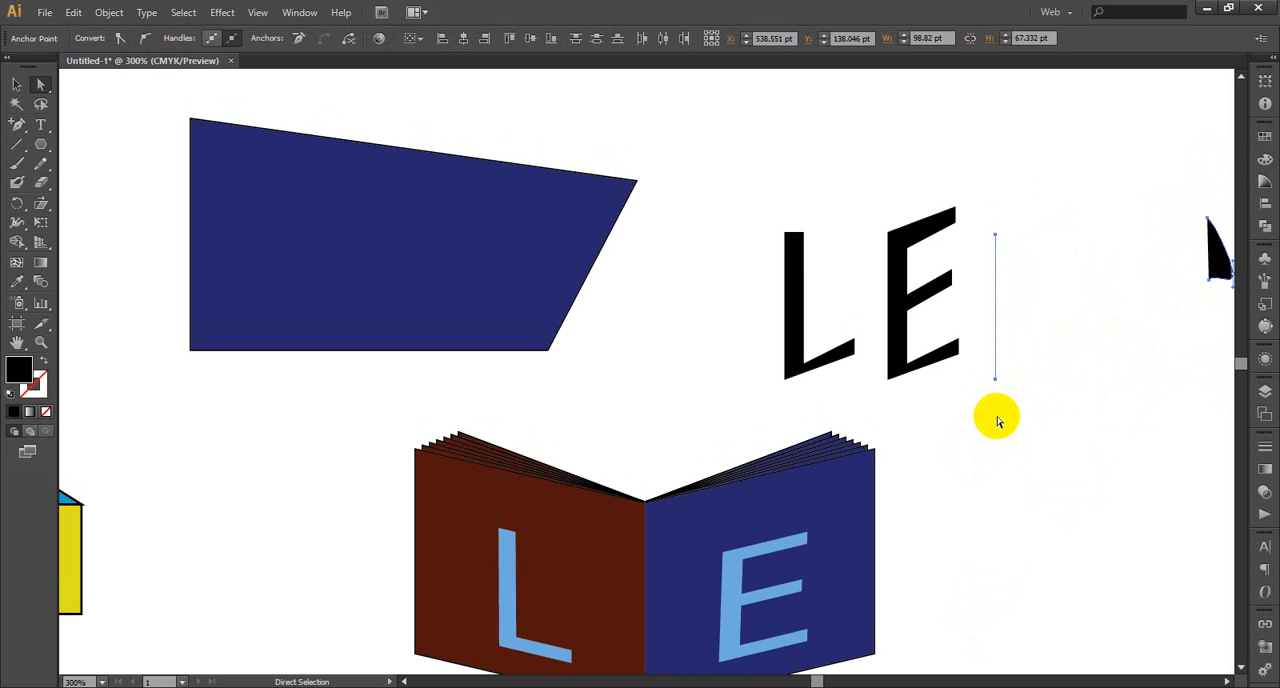
pyautogui.press('Delete')
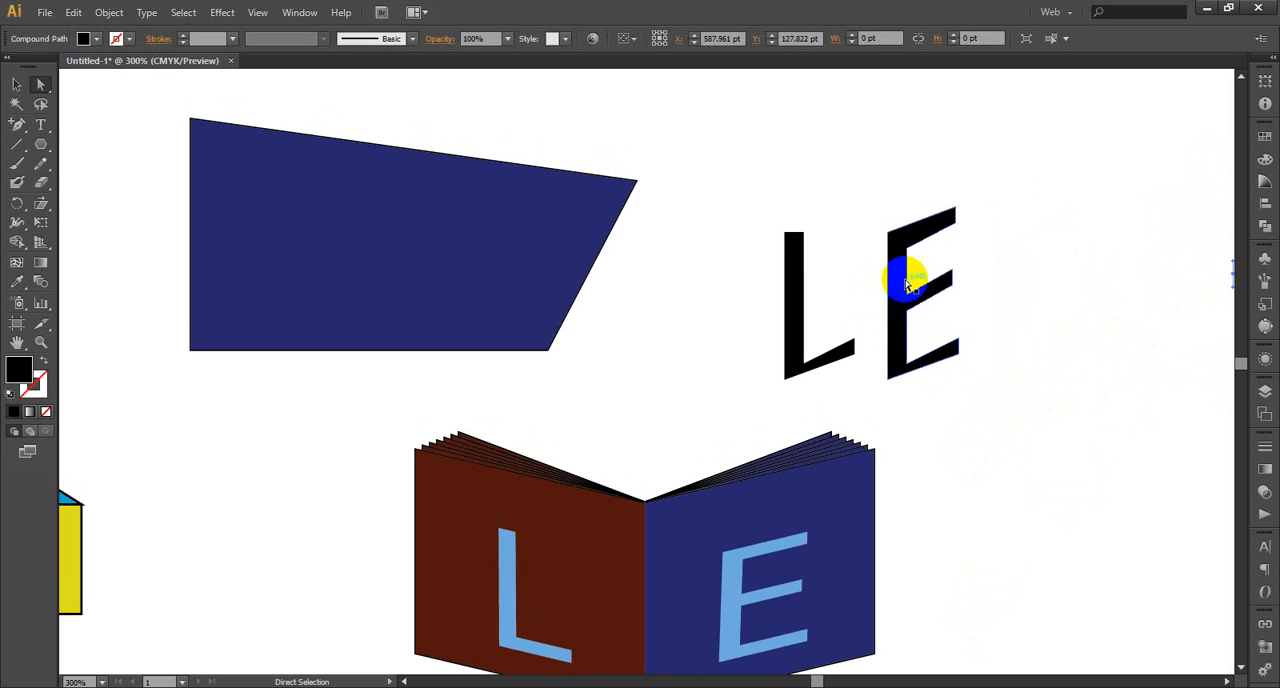
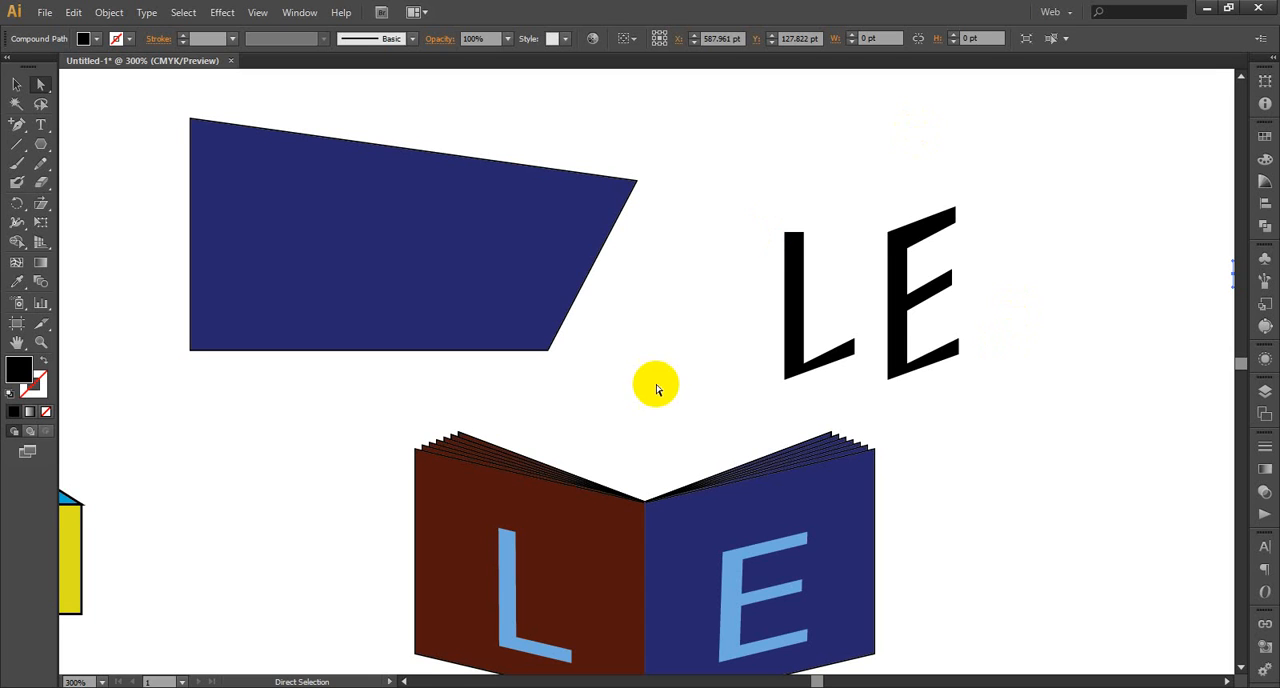
pyautogui.scroll(-2, 657, 363)
pyautogui.click(668, 495)
pyautogui.click(843, 415)
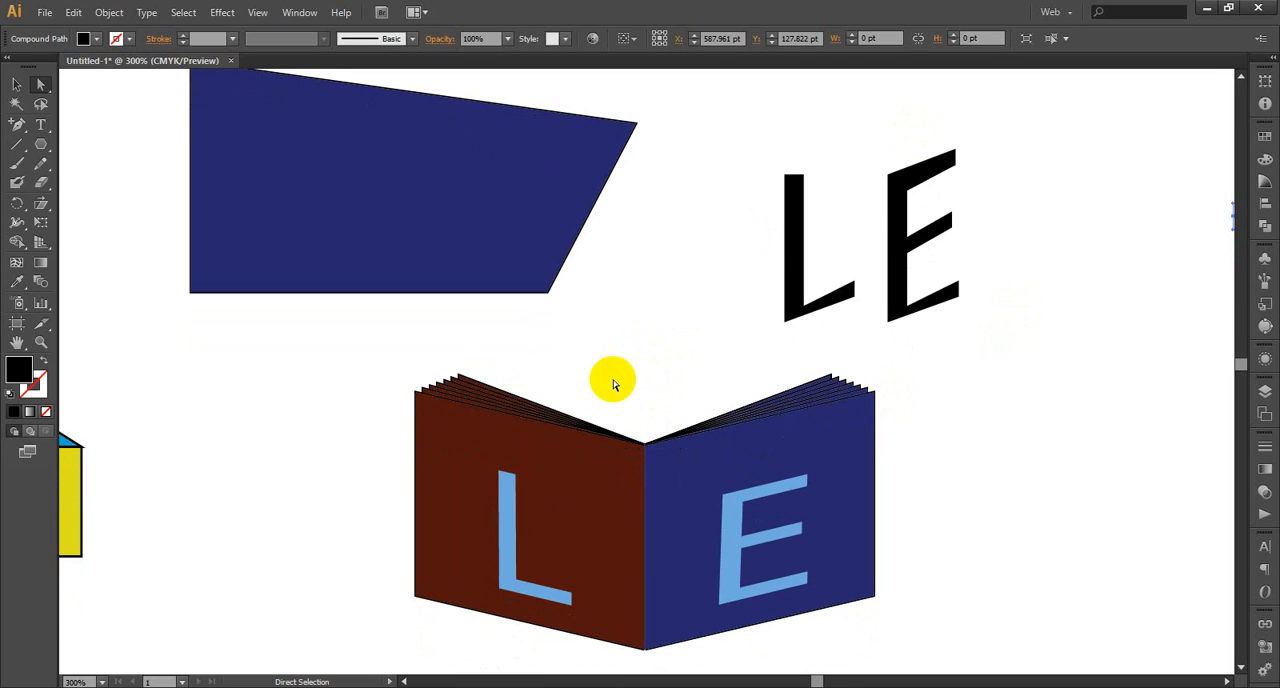
pyautogui.click(41, 144)
pyautogui.moveTo(44, 146); pyautogui.dragTo(80, 165)
pyautogui.scroll(-2, 160, 337)
pyautogui.scroll(-1, 271, 303)
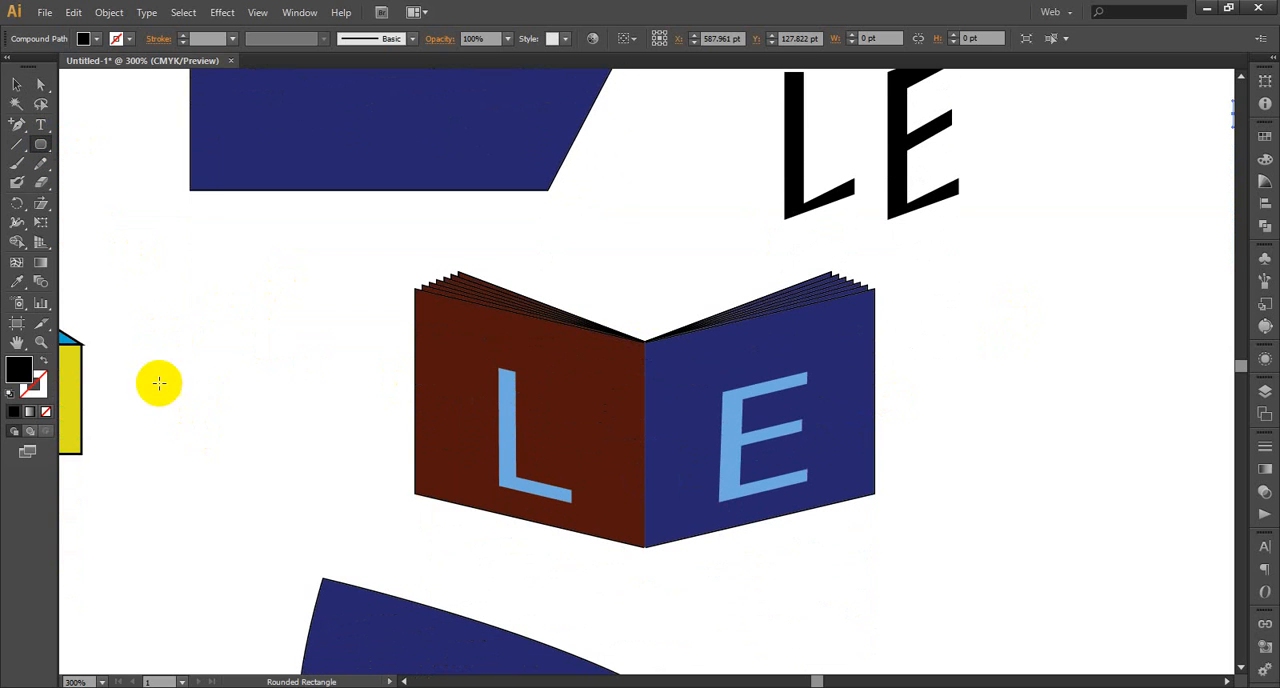
pyautogui.moveTo(161, 380); pyautogui.dragTo(314, 482)
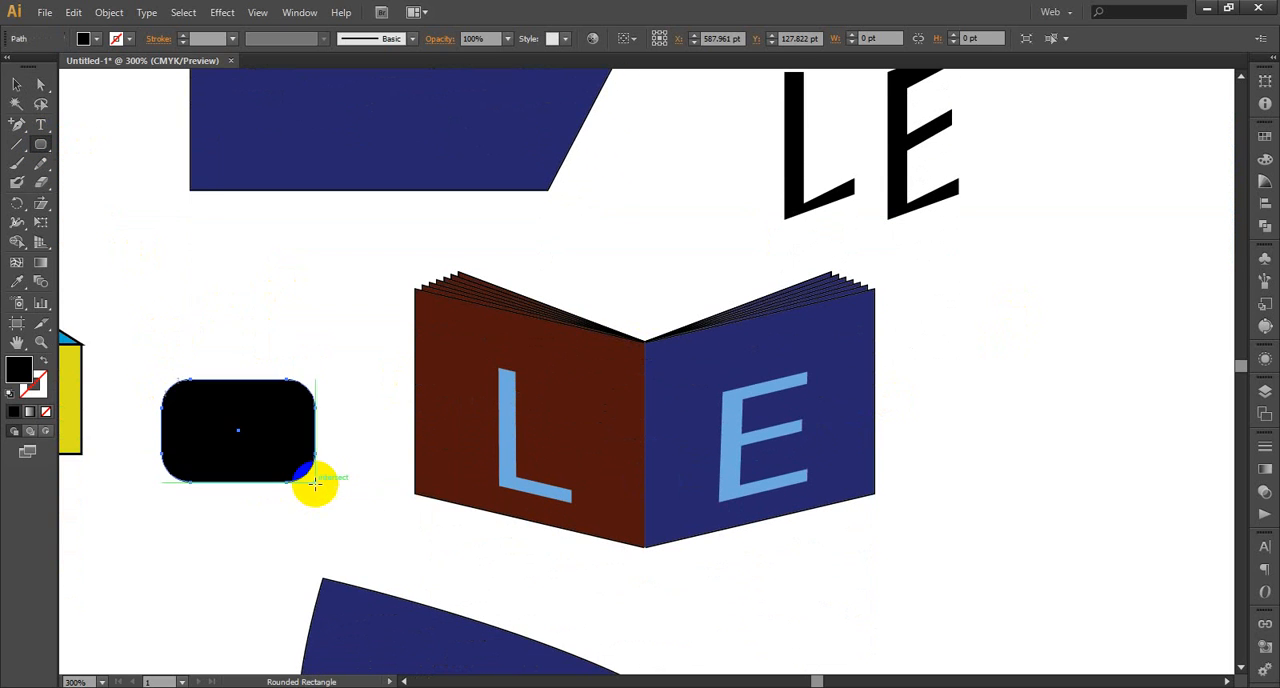
pyautogui.hotkey('ctrl', 'z')
pyautogui.moveTo(40, 144); pyautogui.dragTo(82, 162)
pyautogui.moveTo(202, 336); pyautogui.dragTo(316, 451)
pyautogui.hotkey('ctrl', 'z')
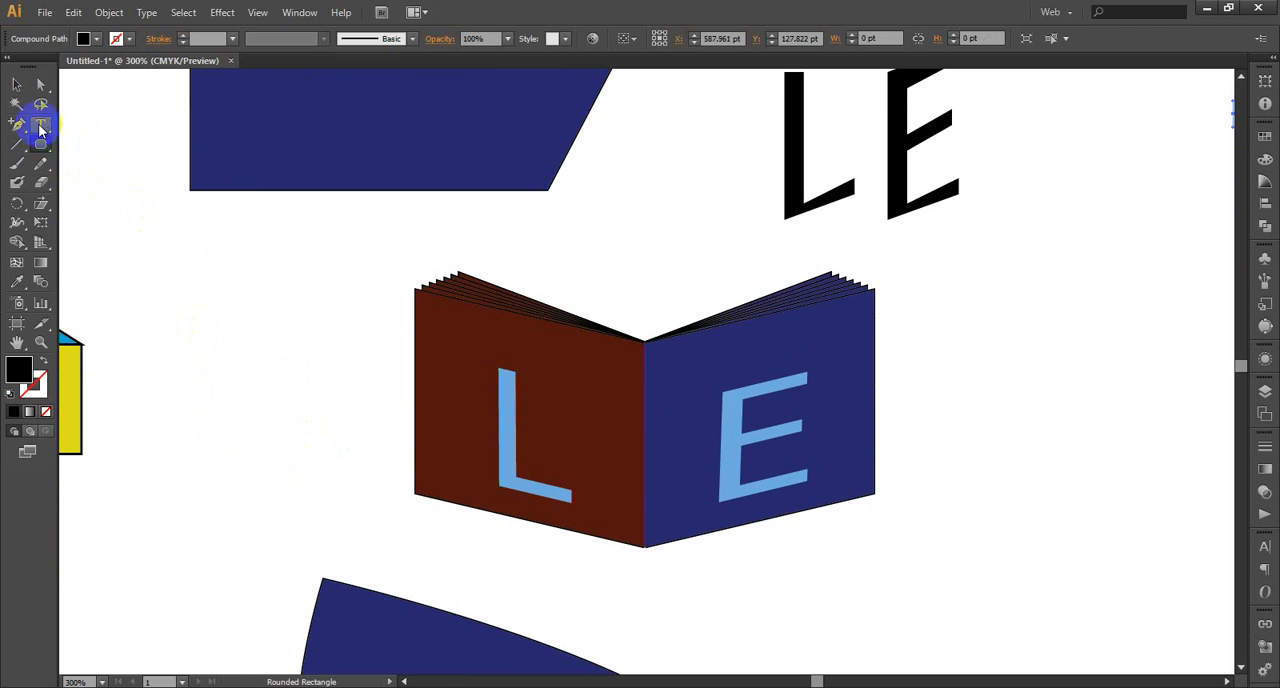
# Draw a black rectangle about 67 pt wide beside the book's brown cover and reduce its height to about 37 pt
pyautogui.moveTo(40, 144); pyautogui.dragTo(96, 142)
pyautogui.moveTo(173, 311); pyautogui.dragTo(334, 445)
pyautogui.scroll(-2, 361, 333)
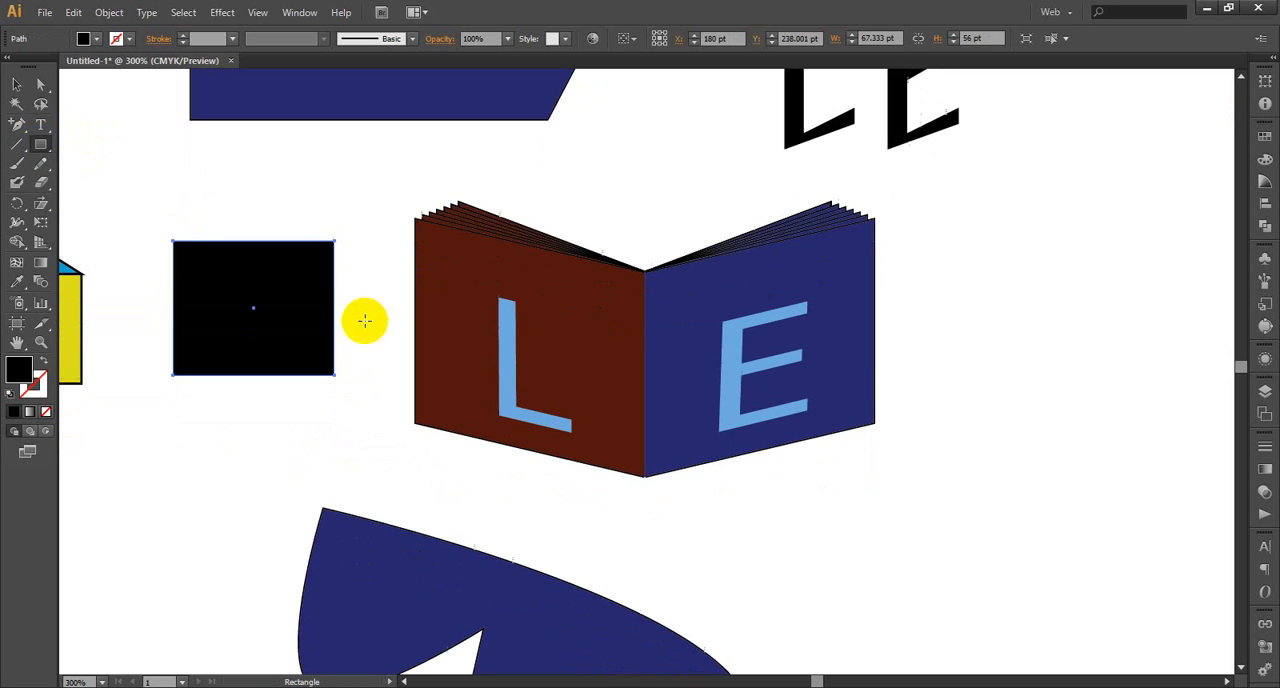
pyautogui.click(18, 84)
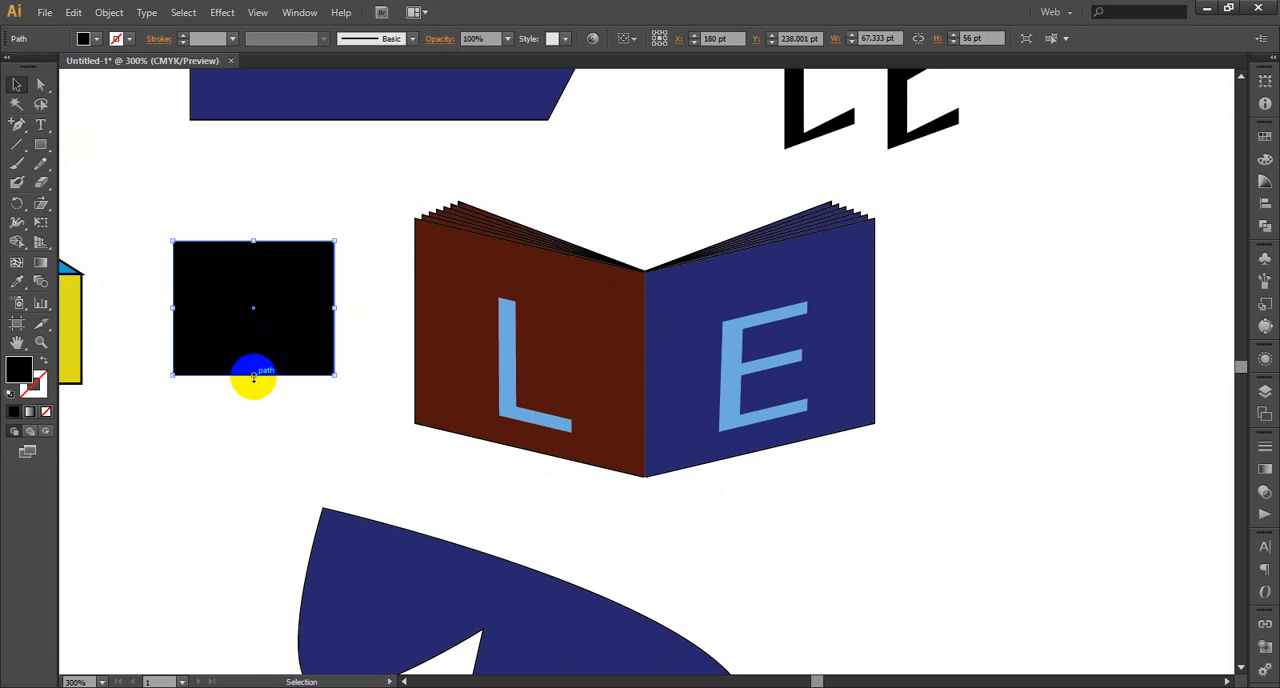
pyautogui.moveTo(252, 374); pyautogui.dragTo(253, 328)
pyautogui.scroll(-1, 325, 200)
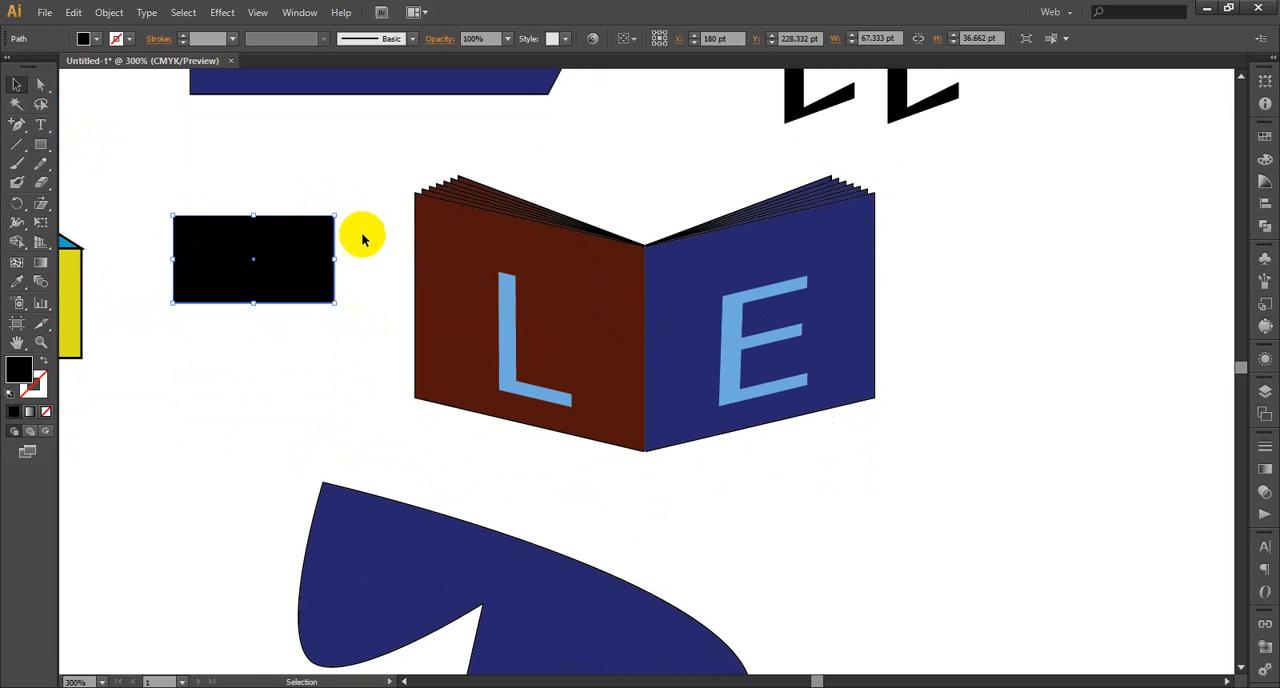
pyautogui.click(363, 280)
pyautogui.click(299, 252)
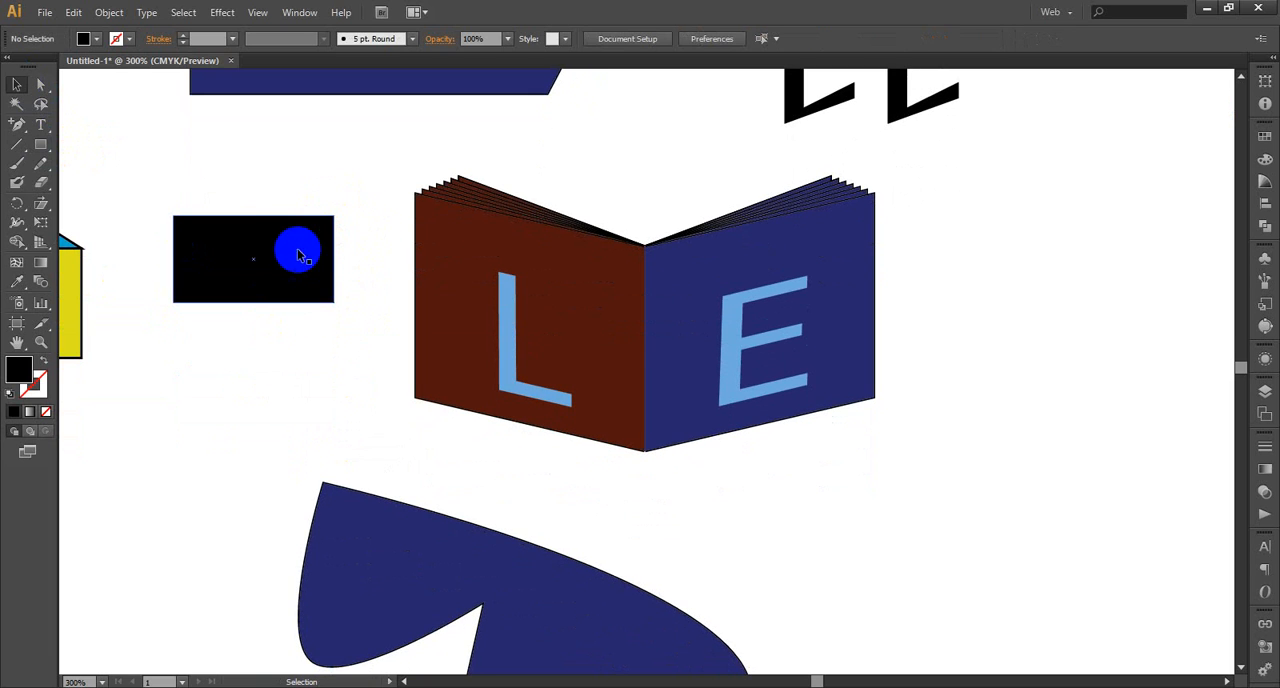
pyautogui.moveTo(300, 254); pyautogui.dragTo(296, 365)
pyautogui.hotkey('ctrl', 'z')
pyautogui.hotkey('ctrl', 'z')
pyautogui.hotkey('ctrl', 'z')
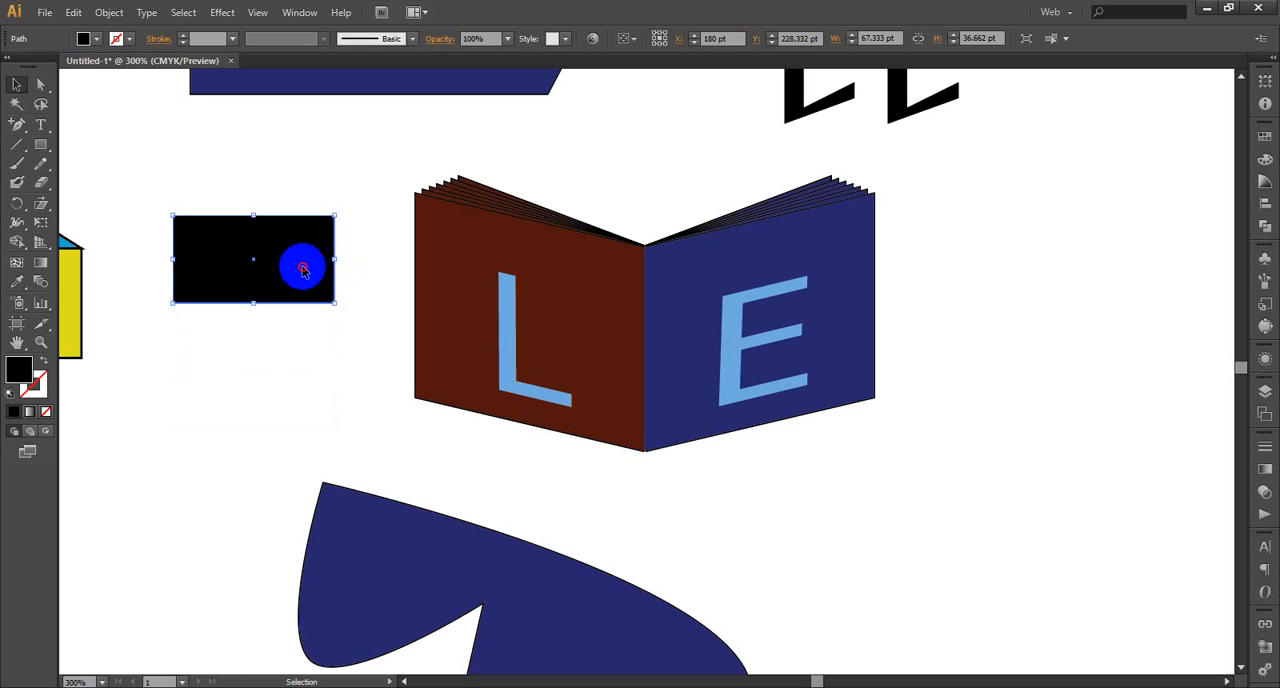
# Copy the black rectangle straight down with a small gap and repeat the copy to form a column of five
pyautogui.moveTo(303, 269); pyautogui.dragTo(306, 371)
pyautogui.click(294, 348)
pyautogui.scroll(-1, 383, 310)
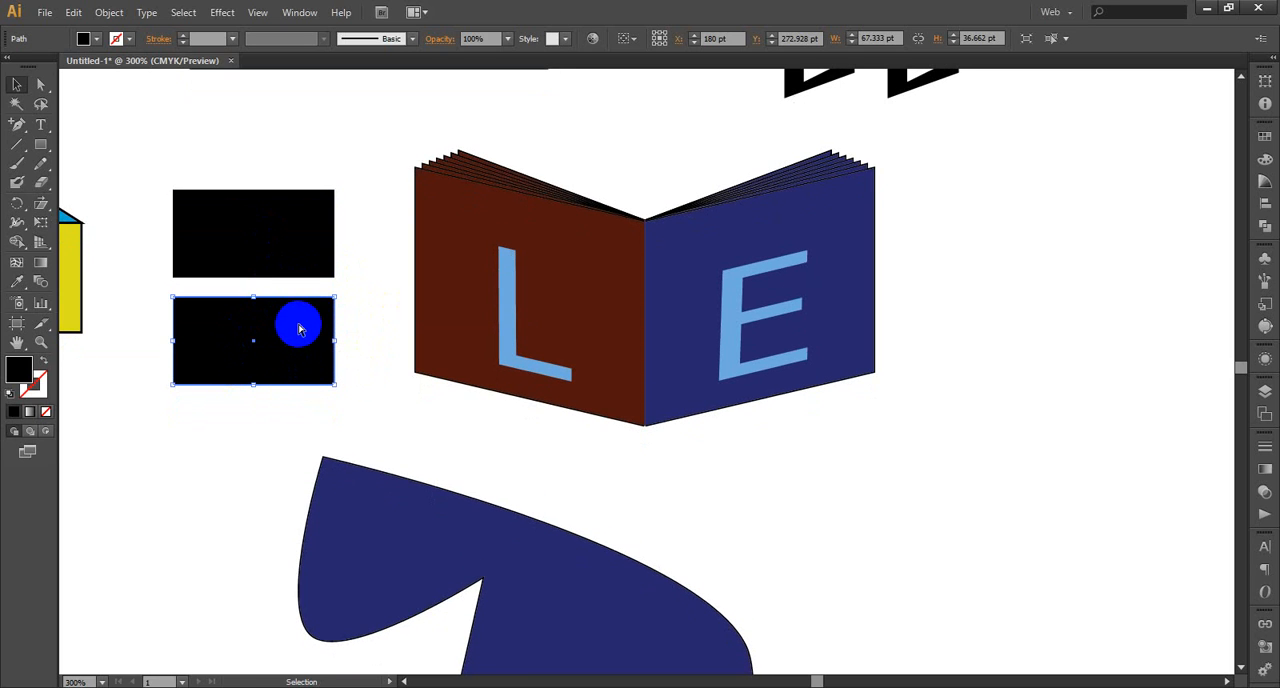
pyautogui.hotkey('ctrl', 'd')
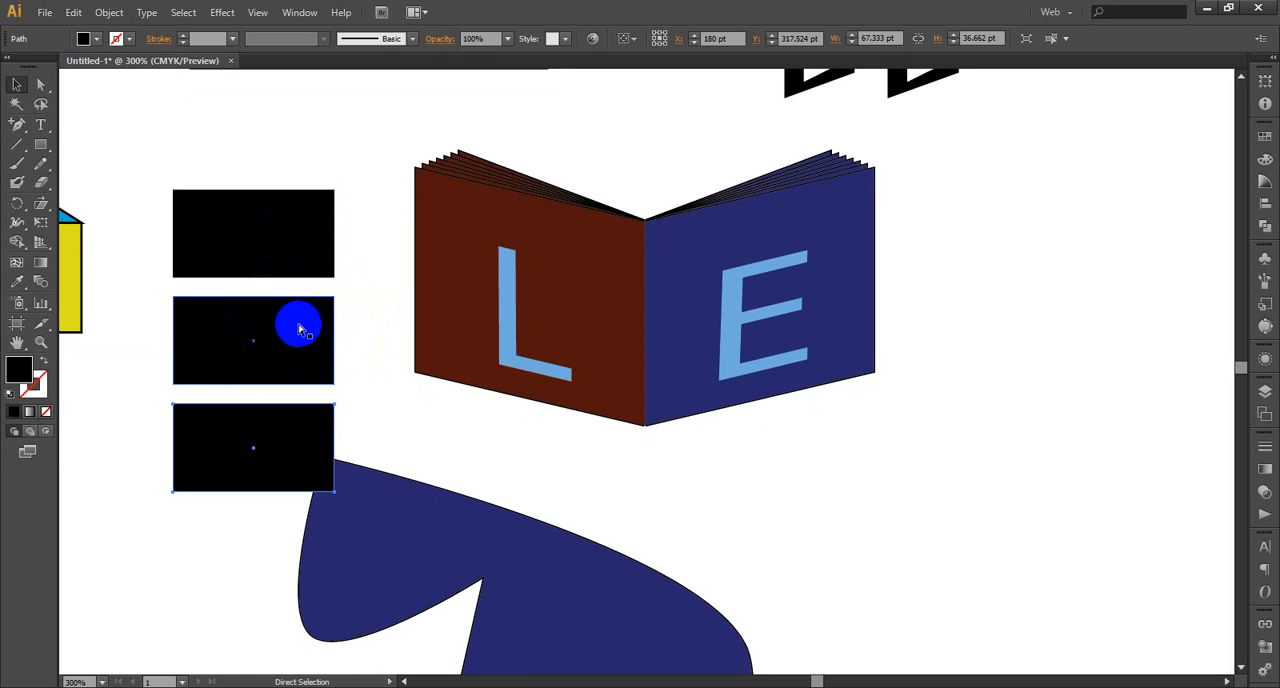
pyautogui.hotkey('ctrl', 'd')
pyautogui.hotkey('ctrl', 'd')
pyautogui.scroll(-4, 434, 363)
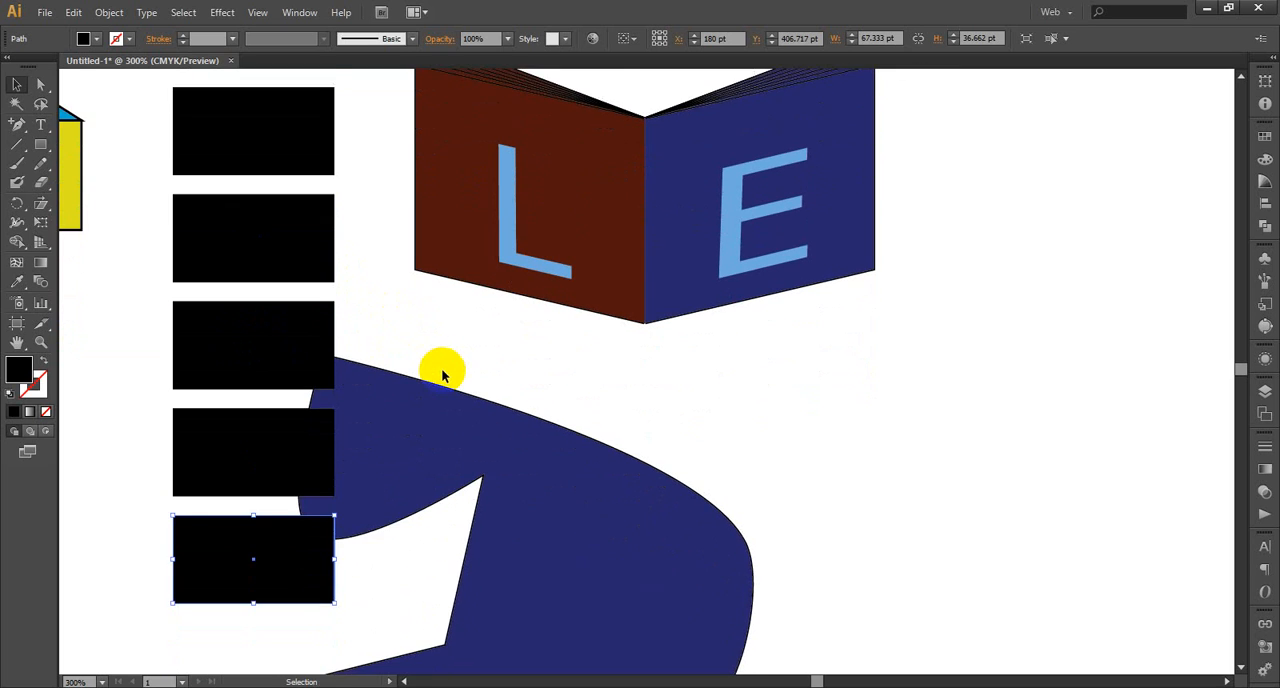
# Move the curved blue shape away from the column of black rectangles, to below the book's blue cover
pyautogui.scroll(-1, 500, 400)
pyautogui.click(575, 447)
pyautogui.moveTo(567, 483); pyautogui.dragTo(958, 408)
pyautogui.scroll(1, 503, 423)
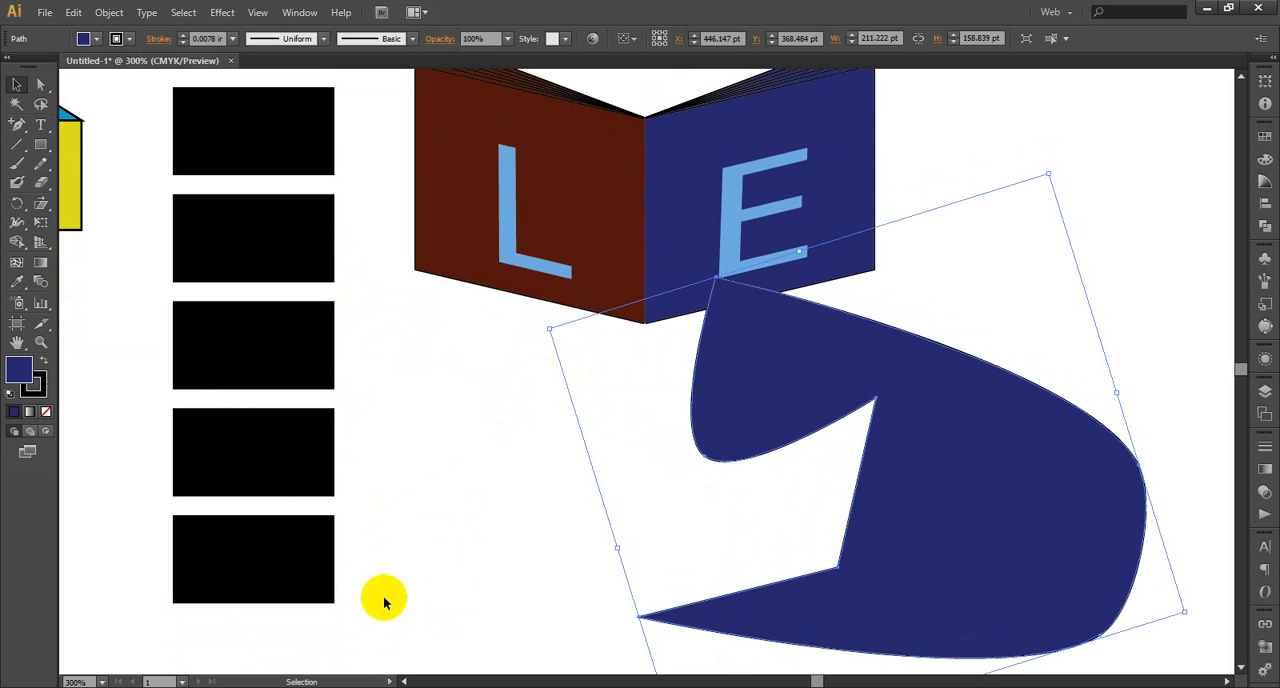
# Slant the topmost rectangle by moving only the two anchor points of its book-facing edge about 11 pt inward and 15 pt up
pyautogui.scroll(1, 350, 505)
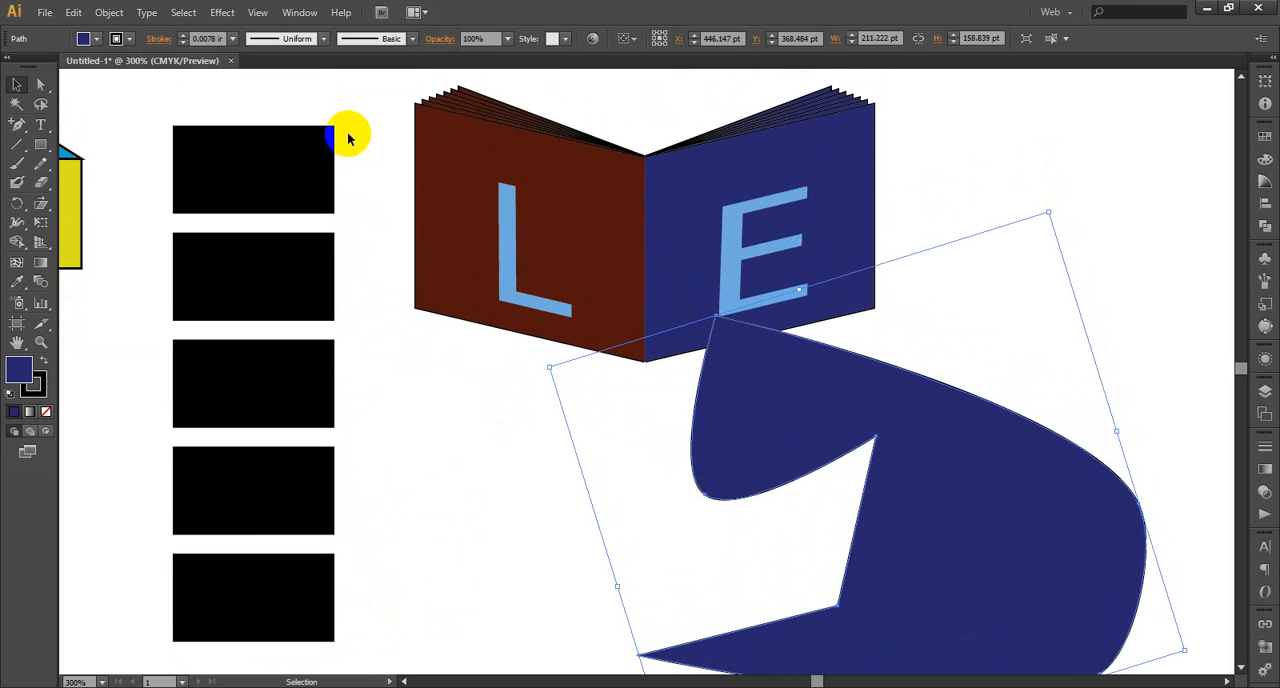
pyautogui.moveTo(343, 116); pyautogui.dragTo(322, 168)
pyautogui.hotkey('ctrl', 'z')
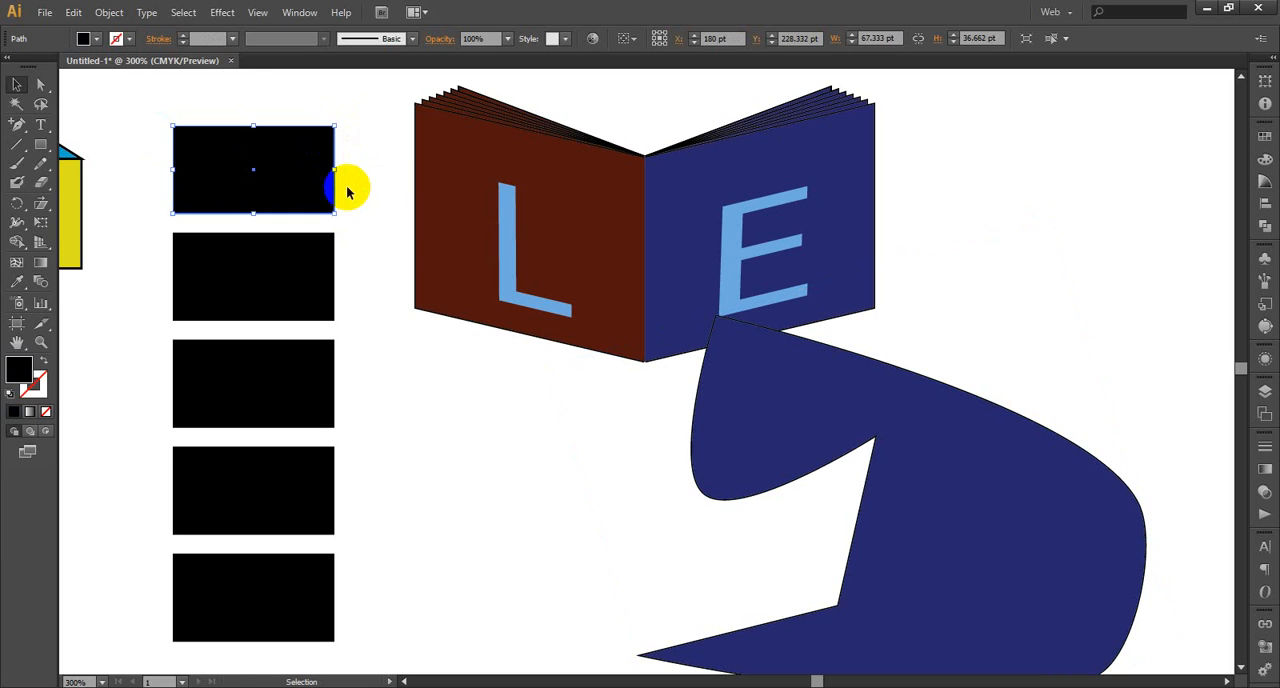
pyautogui.click(41, 84)
pyautogui.moveTo(360, 118); pyautogui.dragTo(307, 140)
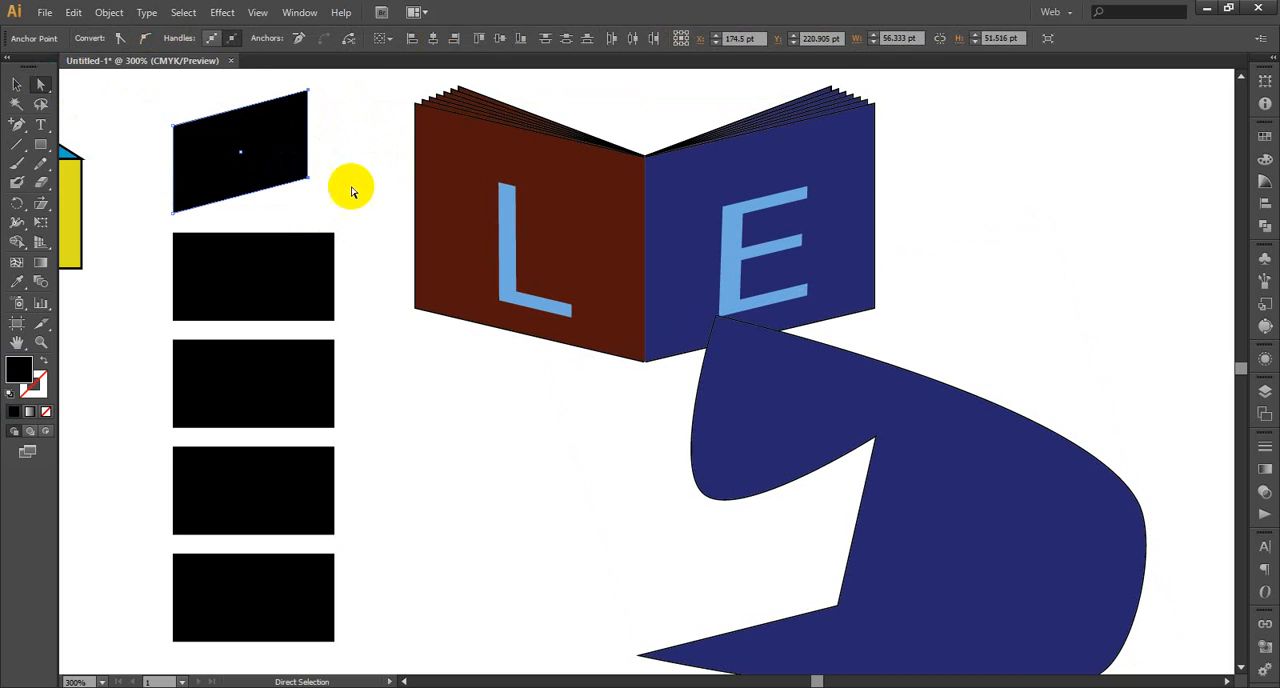
# Repeat the edge move on the corresponding anchor points of the second and third rectangles in the column
pyautogui.moveTo(348, 218); pyautogui.dragTo(320, 330)
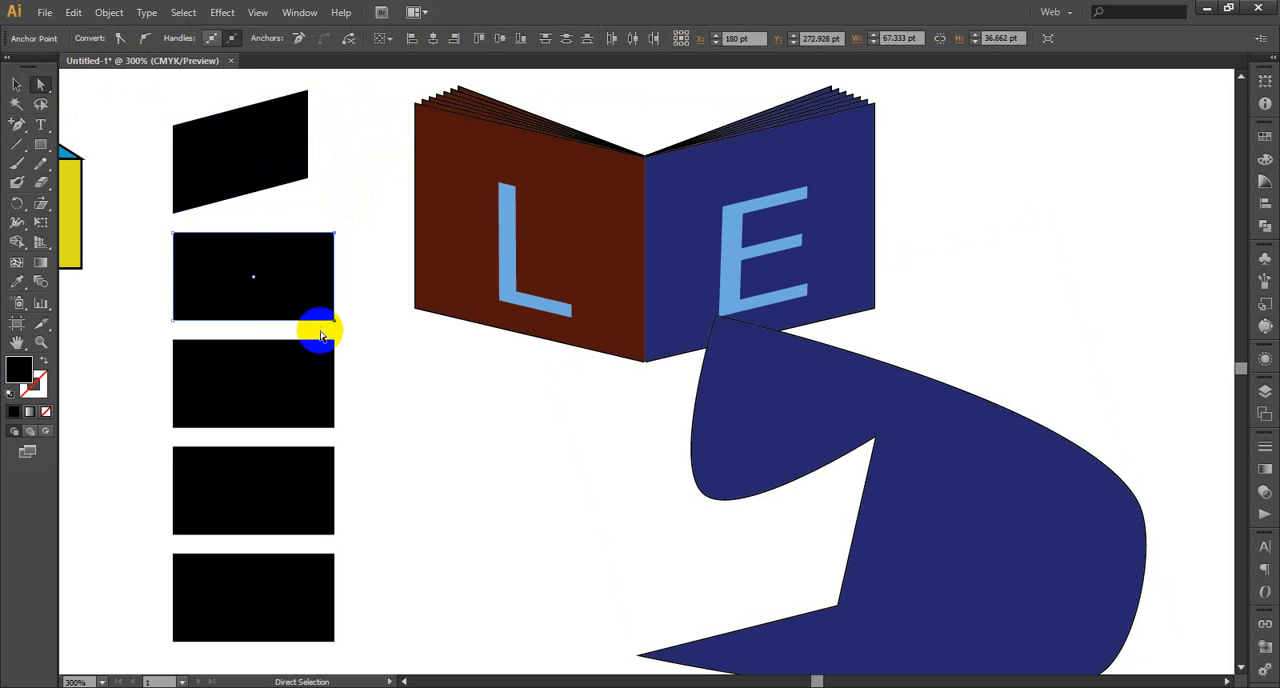
pyautogui.hotkey('ctrl', 'd')
pyautogui.press('v')
pyautogui.click(320, 408)
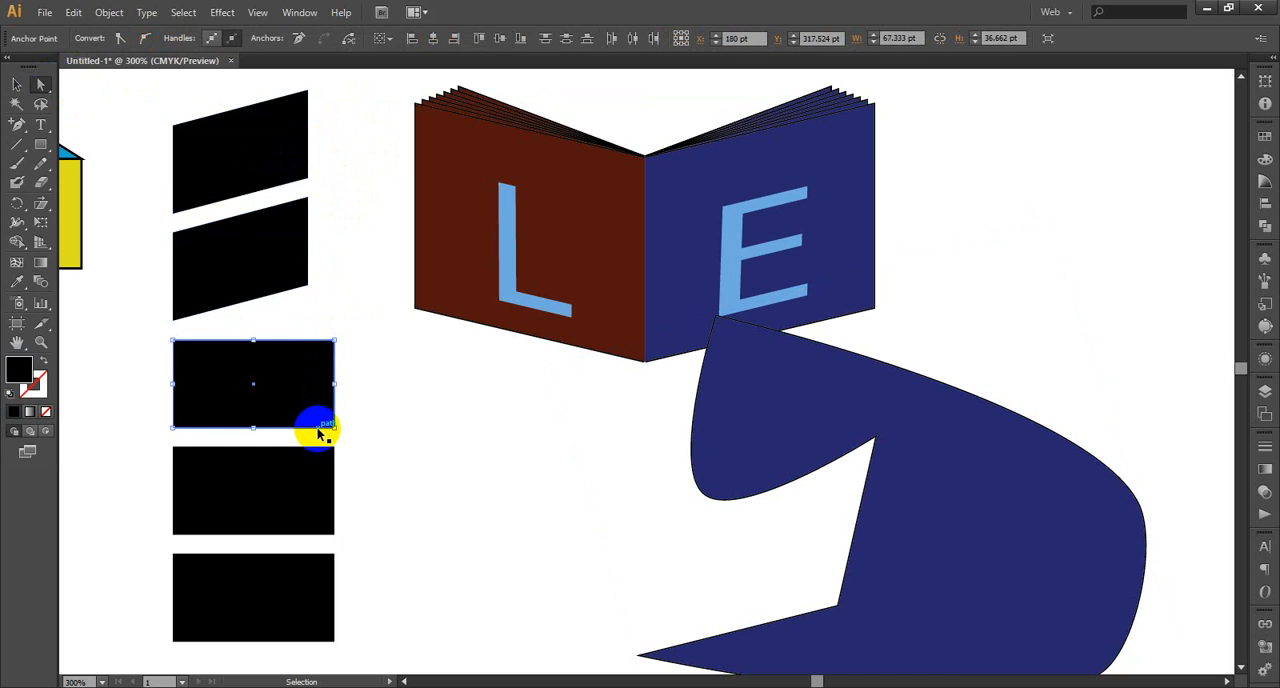
pyautogui.hotkey('ctrl', 'd')
pyautogui.moveTo(358, 433); pyautogui.dragTo(314, 629)
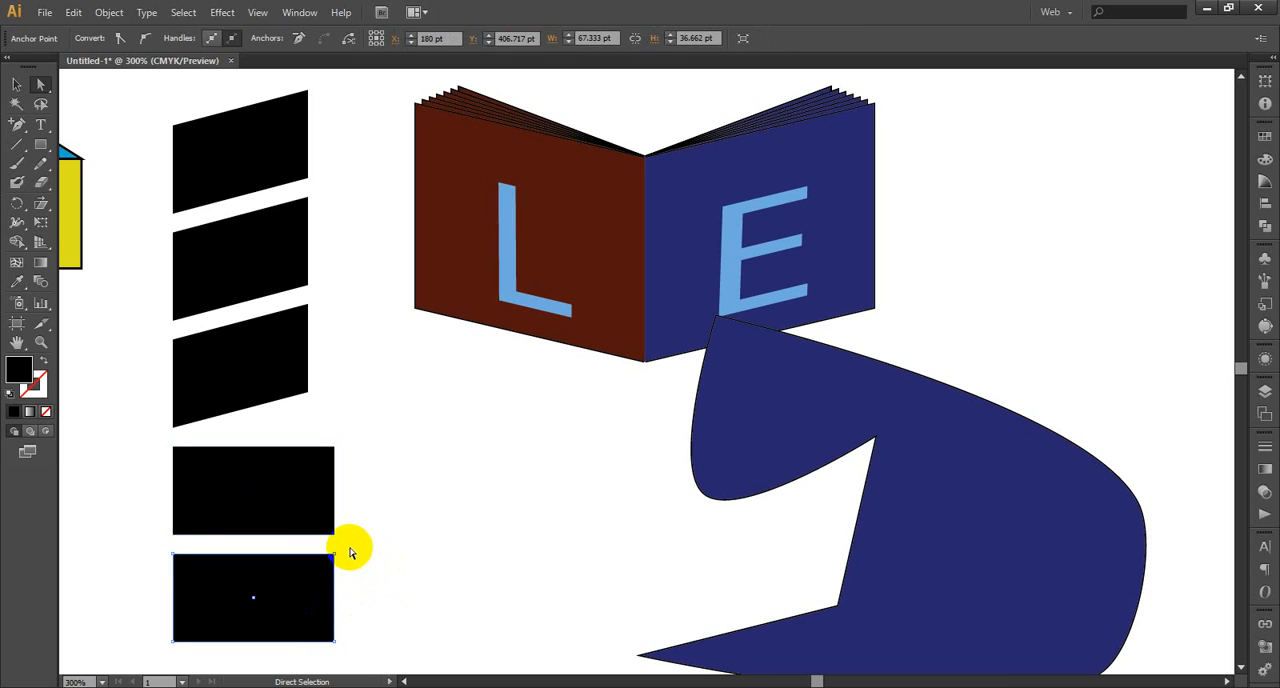
pyautogui.moveTo(350, 552); pyautogui.dragTo(314, 634)
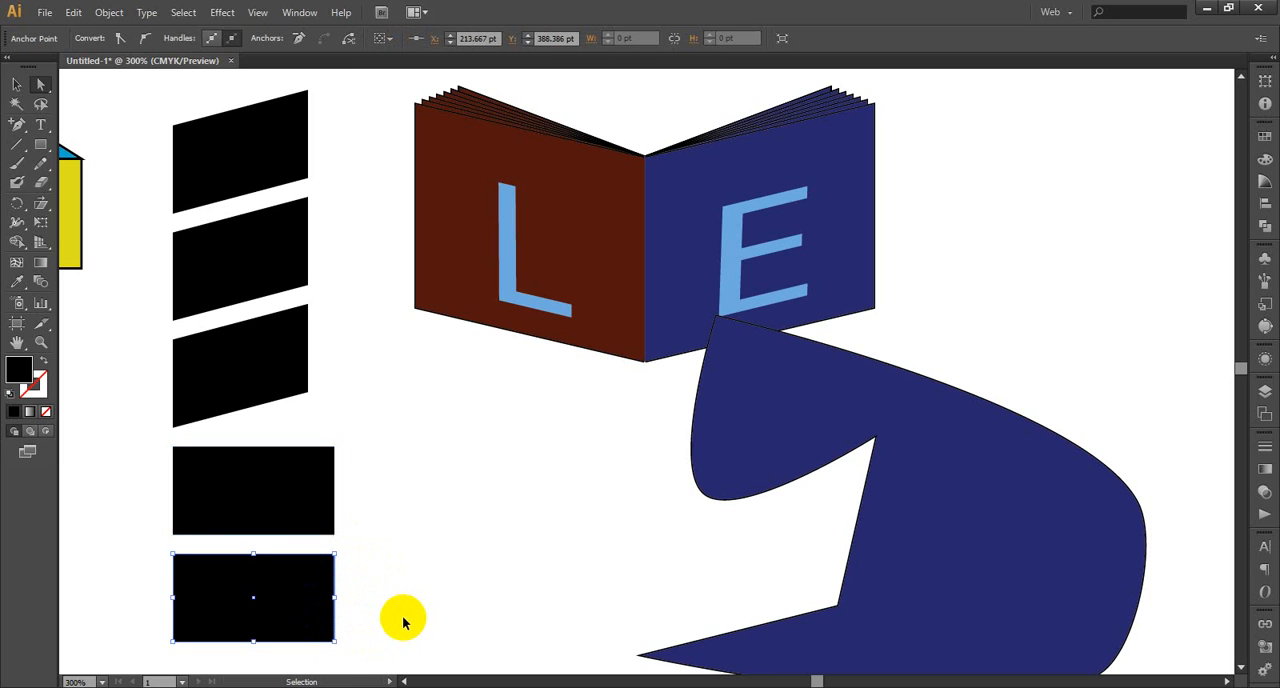
pyautogui.hotkey('ctrl', 'd')
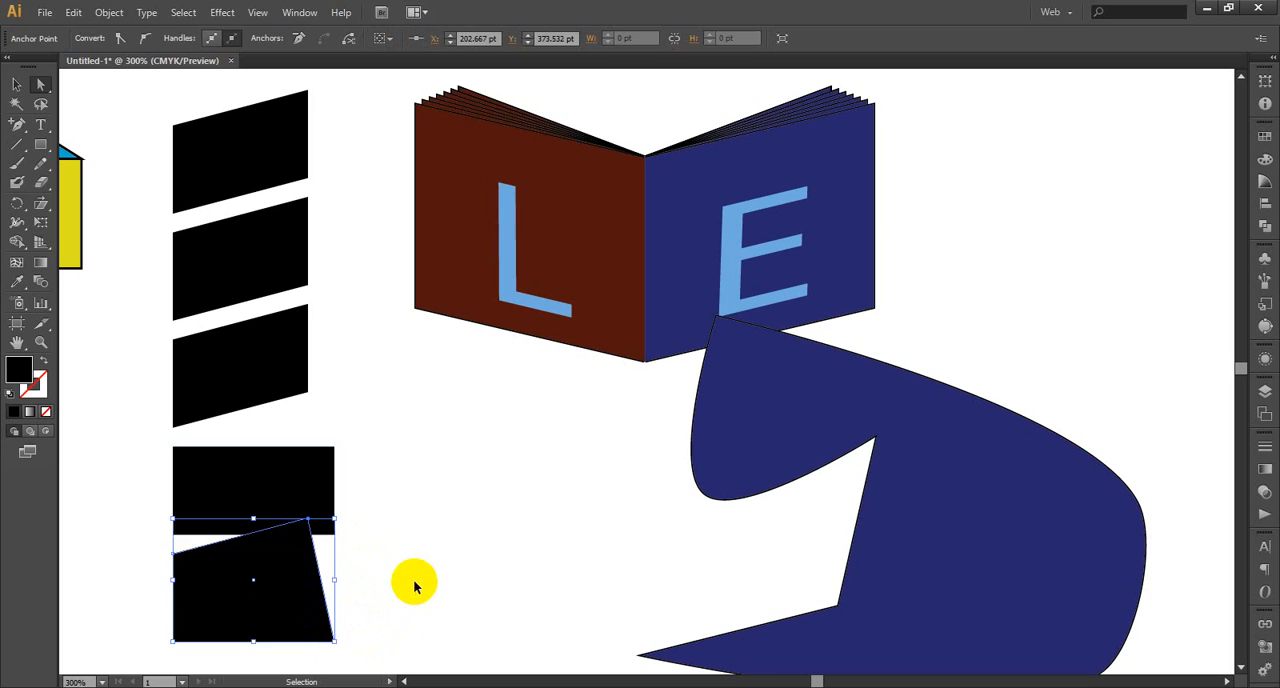
pyautogui.hotkey('ctrl', 'z')
# Select both book-facing anchor points of the lowest rectangle and repeat the edge move, and do the same for the fourth rectangle
pyautogui.moveTo(356, 549); pyautogui.dragTo(313, 635)
pyautogui.hotkey('ctrl', 'd')
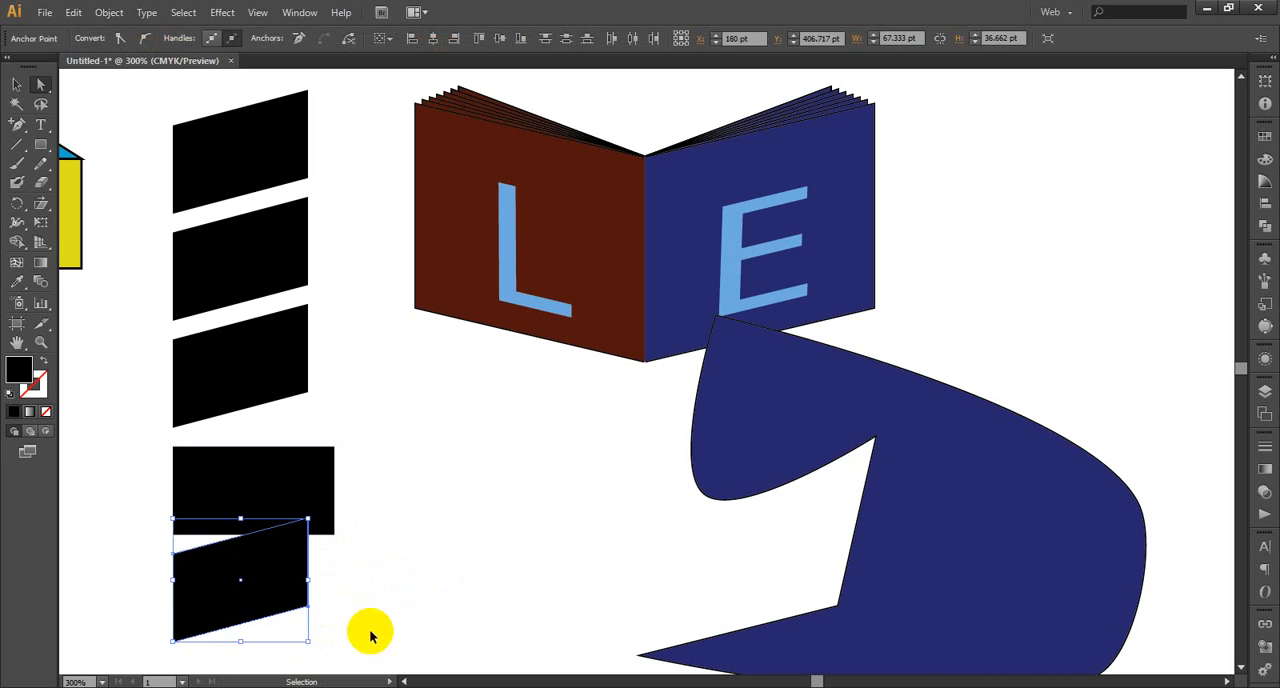
pyautogui.click(440, 565)
pyautogui.moveTo(352, 437); pyautogui.dragTo(323, 578)
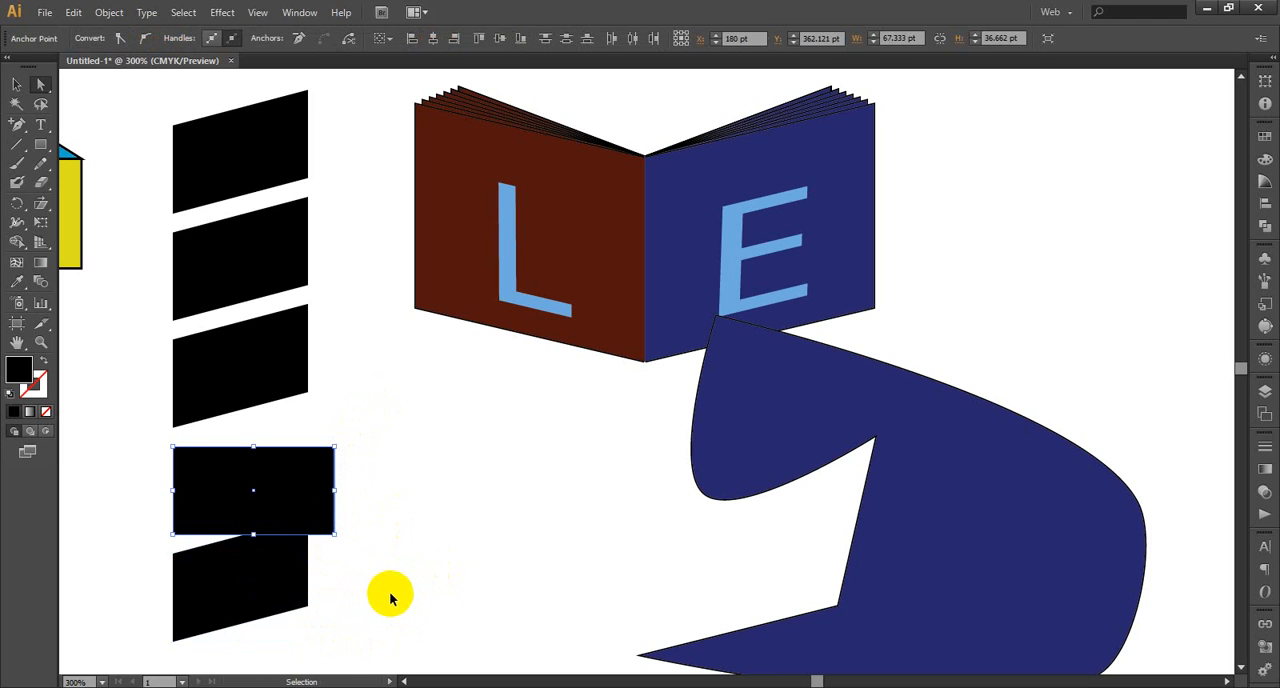
pyautogui.hotkey('ctrl', 'd')
pyautogui.click(437, 537)
pyautogui.scroll(1, 423, 491)
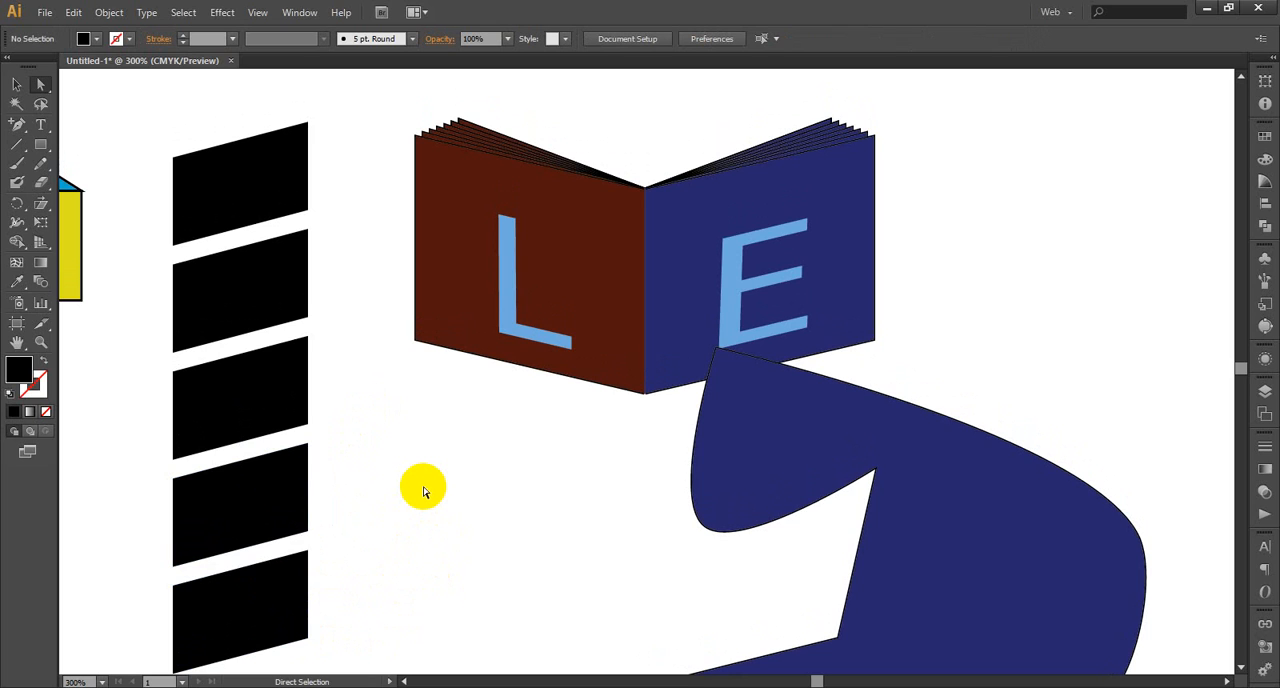
pyautogui.click(246, 157)
pyautogui.moveTo(314, 114); pyautogui.dragTo(302, 210)
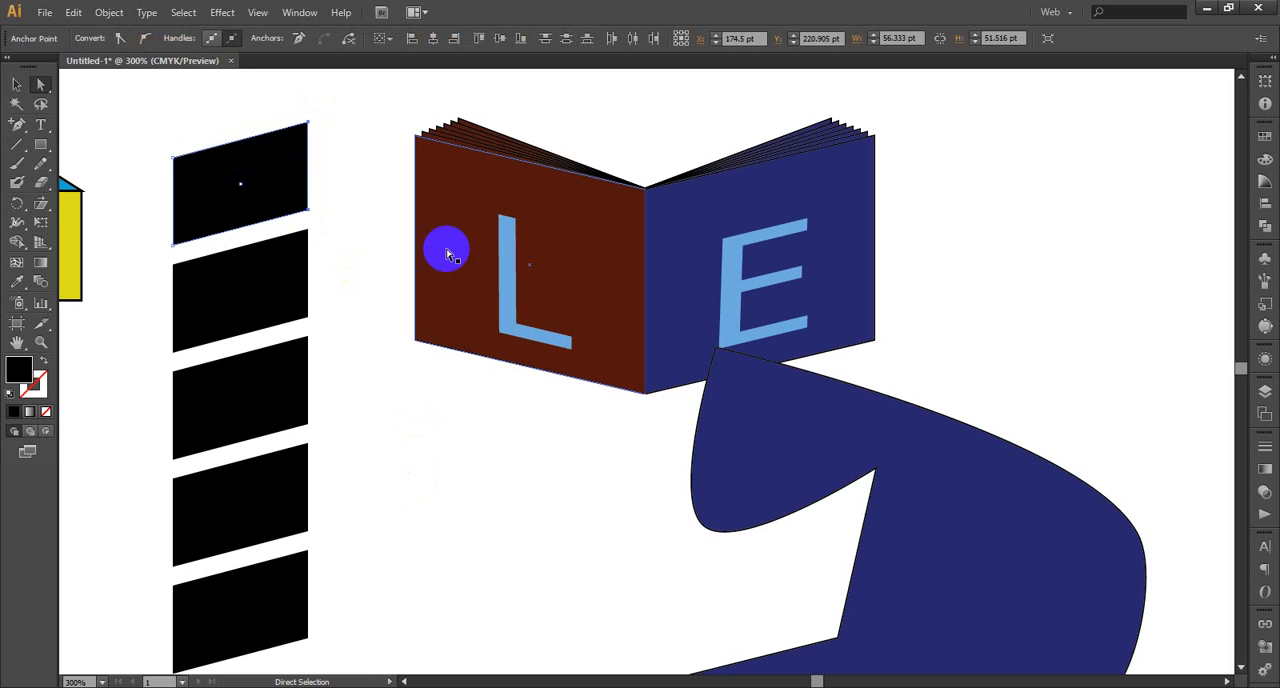
pyautogui.hotkey('ctrl', 'd')
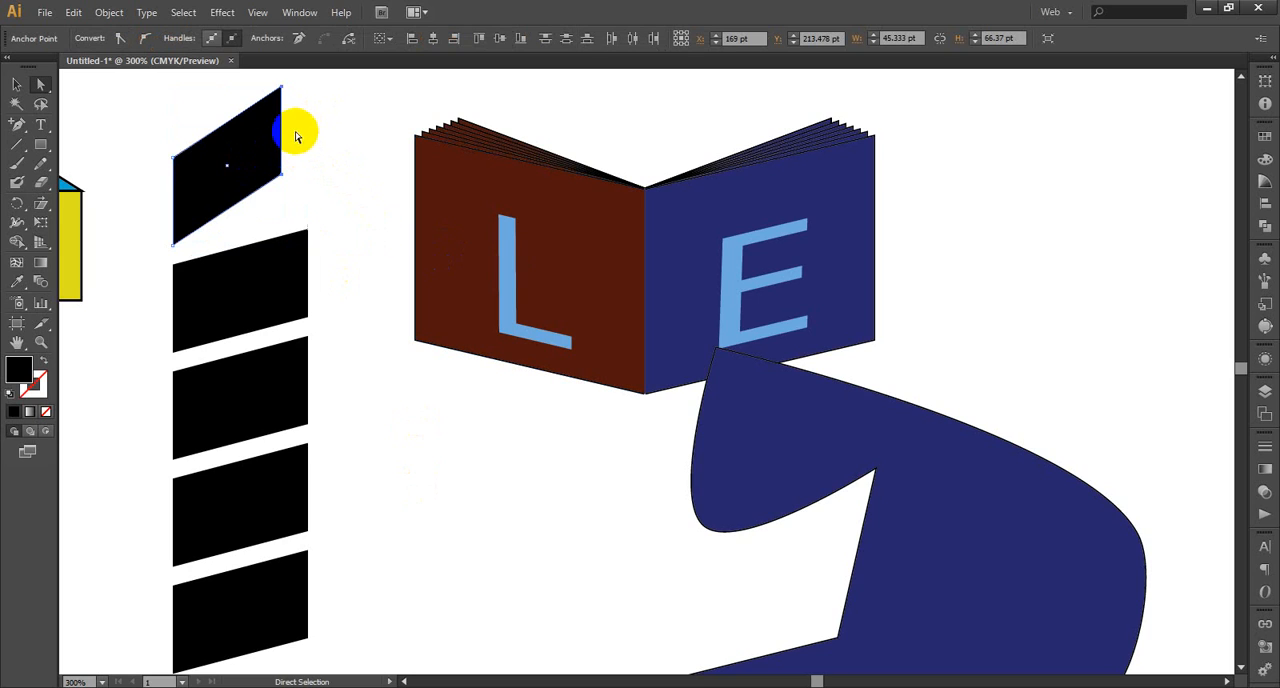
pyautogui.hotkey('ctrl', 'z')
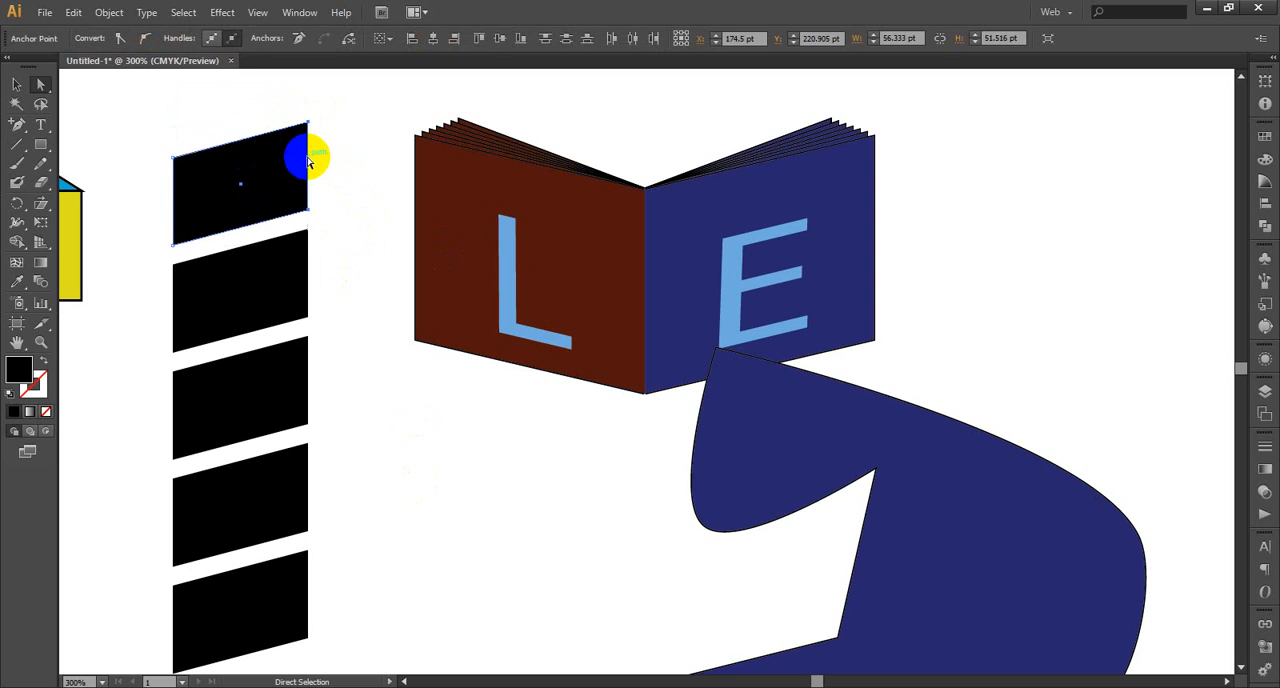
# Move the topmost parallelogram to the empty area below the book and copy it with its outer edge shifted about 1.5 pt inward and 2 pt down
pyautogui.moveTo(309, 161); pyautogui.dragTo(533, 514)
pyautogui.scroll(-2, 563, 431)
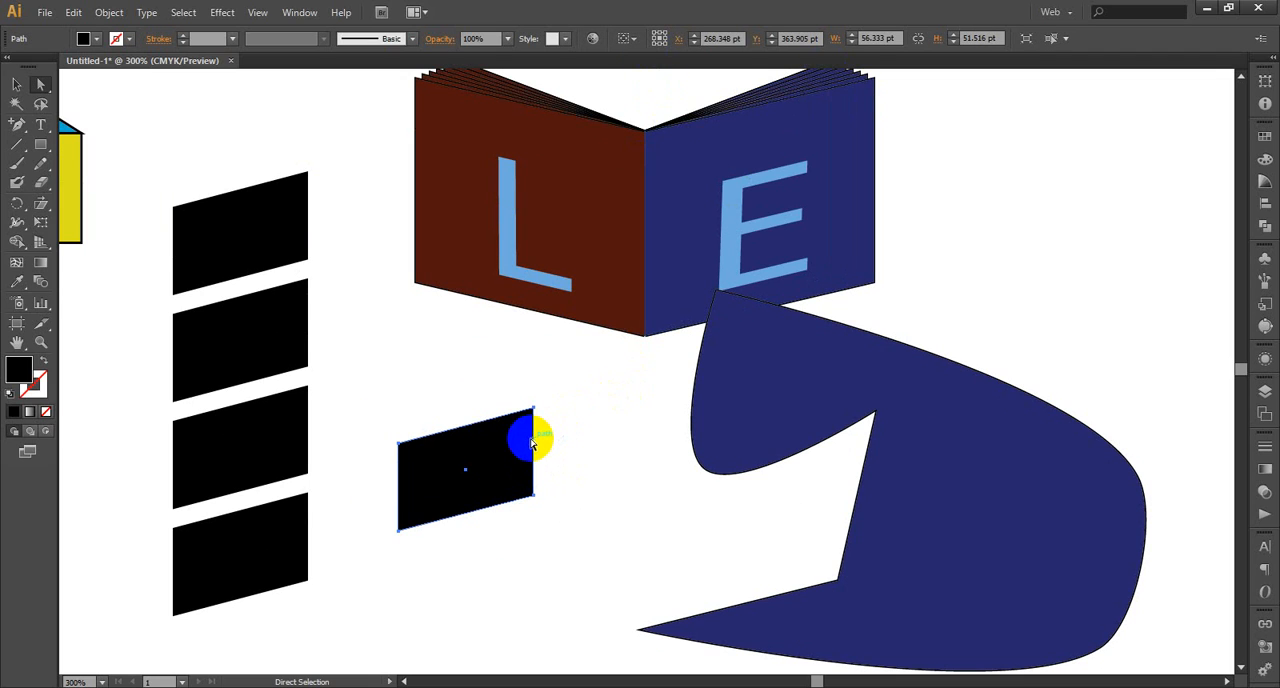
pyautogui.moveTo(531, 444)
pyautogui.mouseDown()
pyautogui.moveTo(528, 488)
pyautogui.moveTo(544, 464)
pyautogui.mouseUp()
pyautogui.click(553, 380)
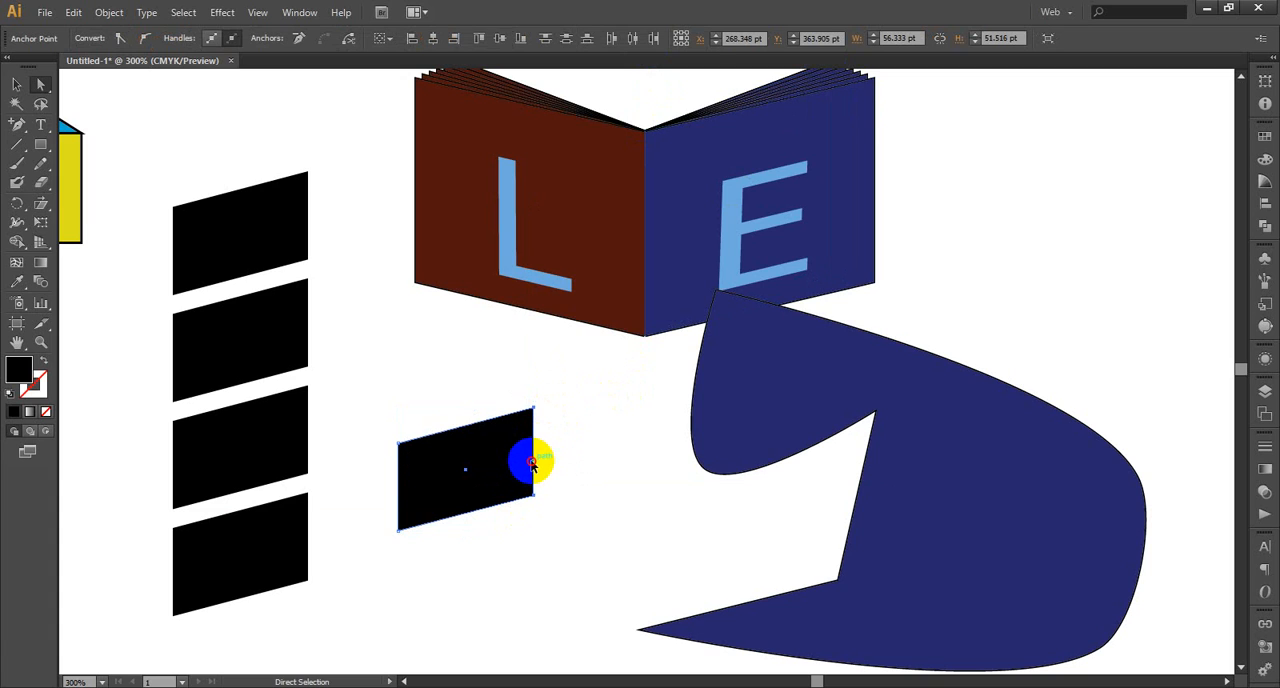
pyautogui.moveTo(531, 462)
pyautogui.mouseDown()
pyautogui.moveTo(533, 484)
pyautogui.moveTo(531, 469)
pyautogui.mouseUp()
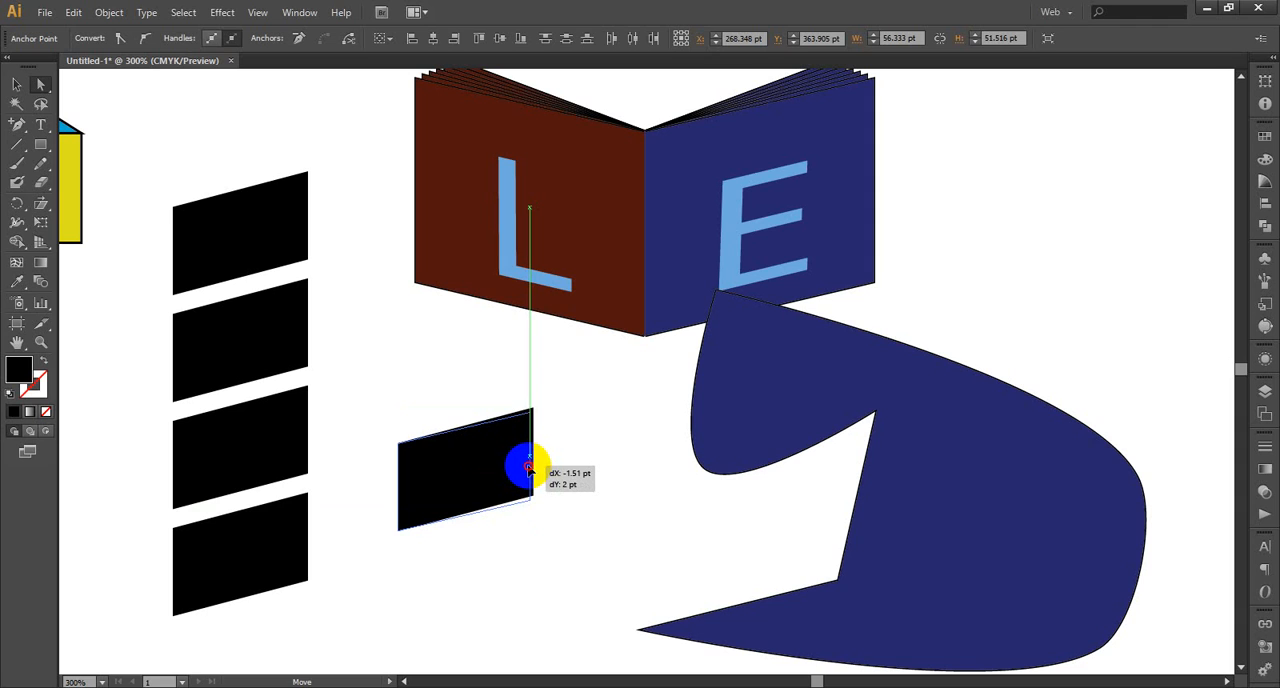
pyautogui.moveTo(531, 469); pyautogui.dragTo(531, 469)
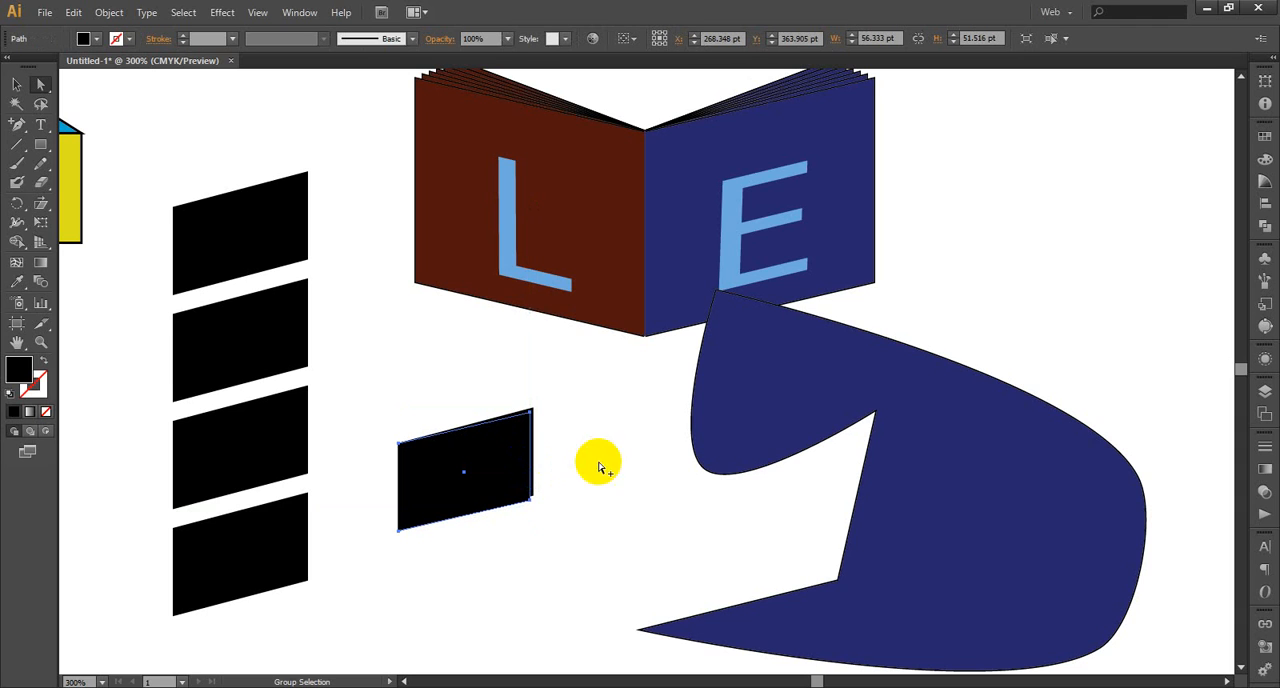
# Select the copy's two outer-edge anchor points and repeat the copying move to add another, slightly narrower page
pyautogui.scroll(-1, 593, 438)
pyautogui.click(598, 433)
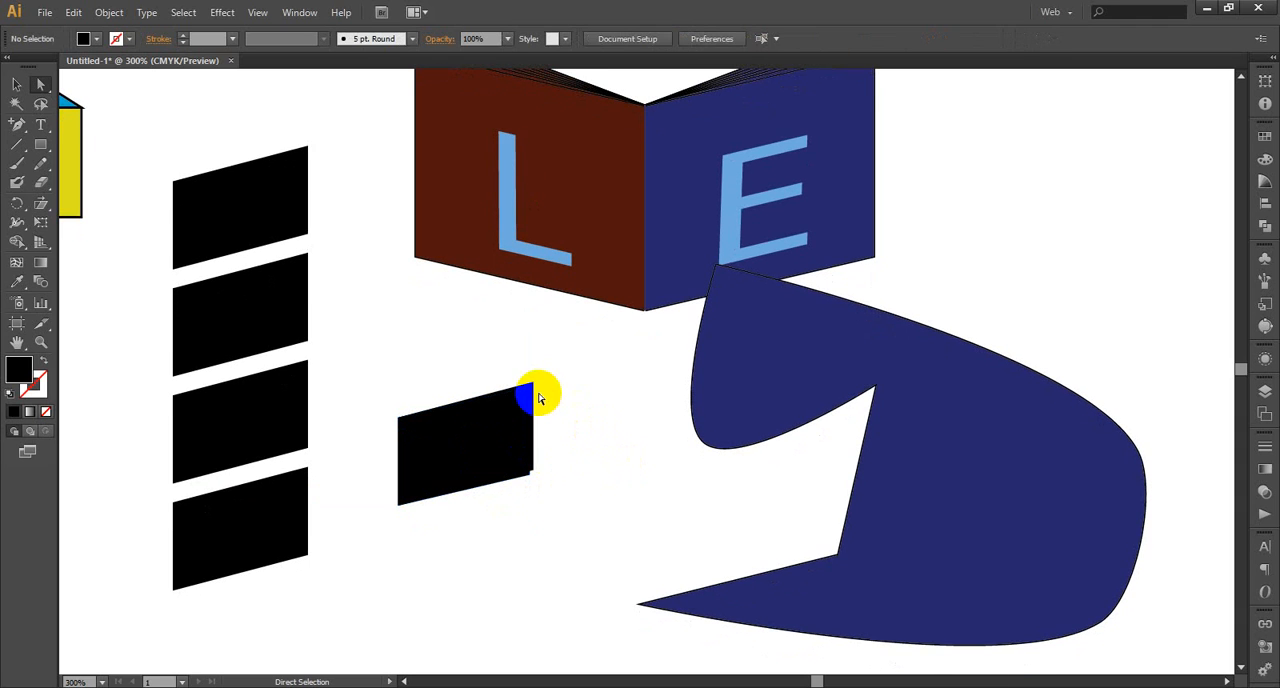
pyautogui.click(530, 386)
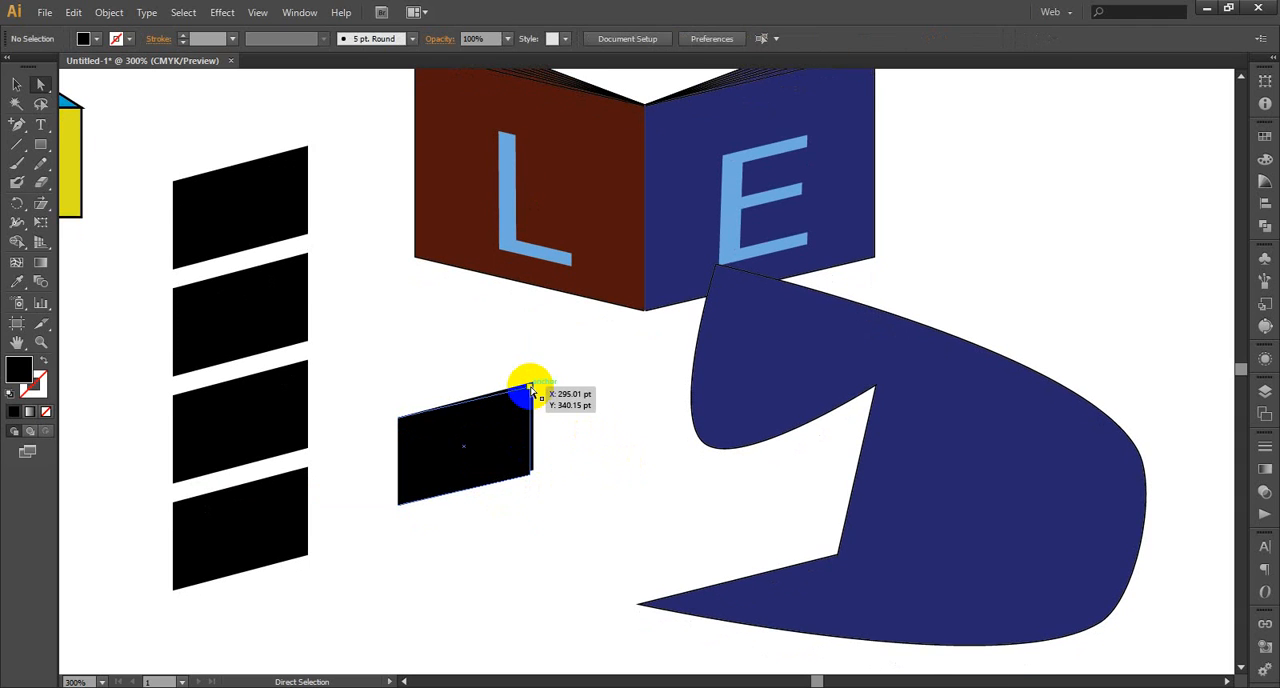
pyautogui.keyDown('shift'); pyautogui.click(530, 472); pyautogui.keyUp('shift')
pyautogui.hotkey('ctrl', 'z')
pyautogui.click(612, 490)
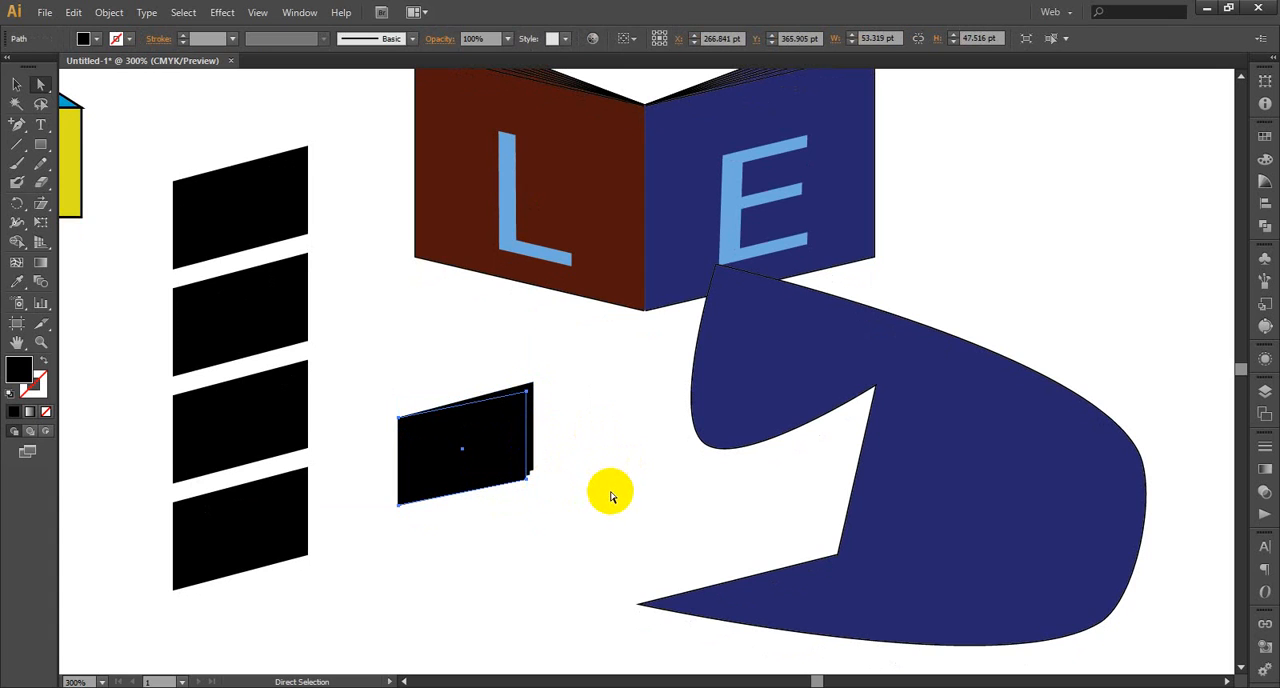
# Select the stacked pages below the book and give them a white stroke
pyautogui.scroll(-1, 608, 471)
pyautogui.moveTo(550, 340); pyautogui.dragTo(452, 515)
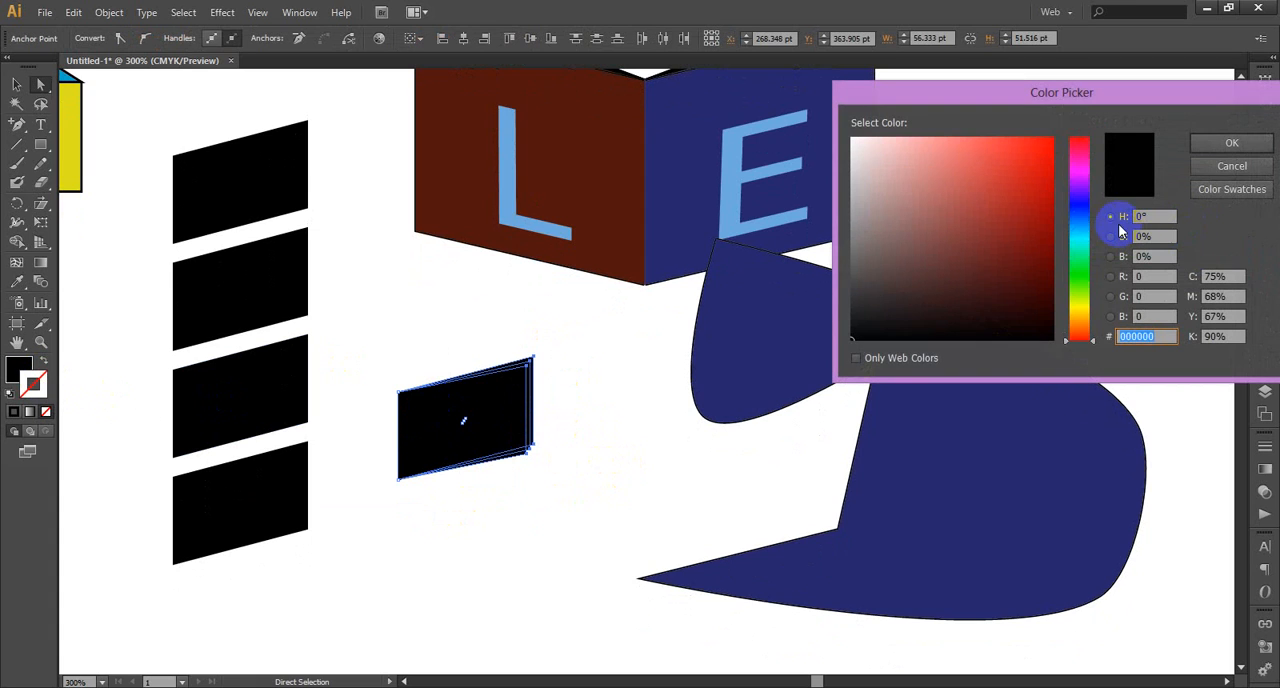
pyautogui.click(1236, 173)
pyautogui.click(1093, 214)
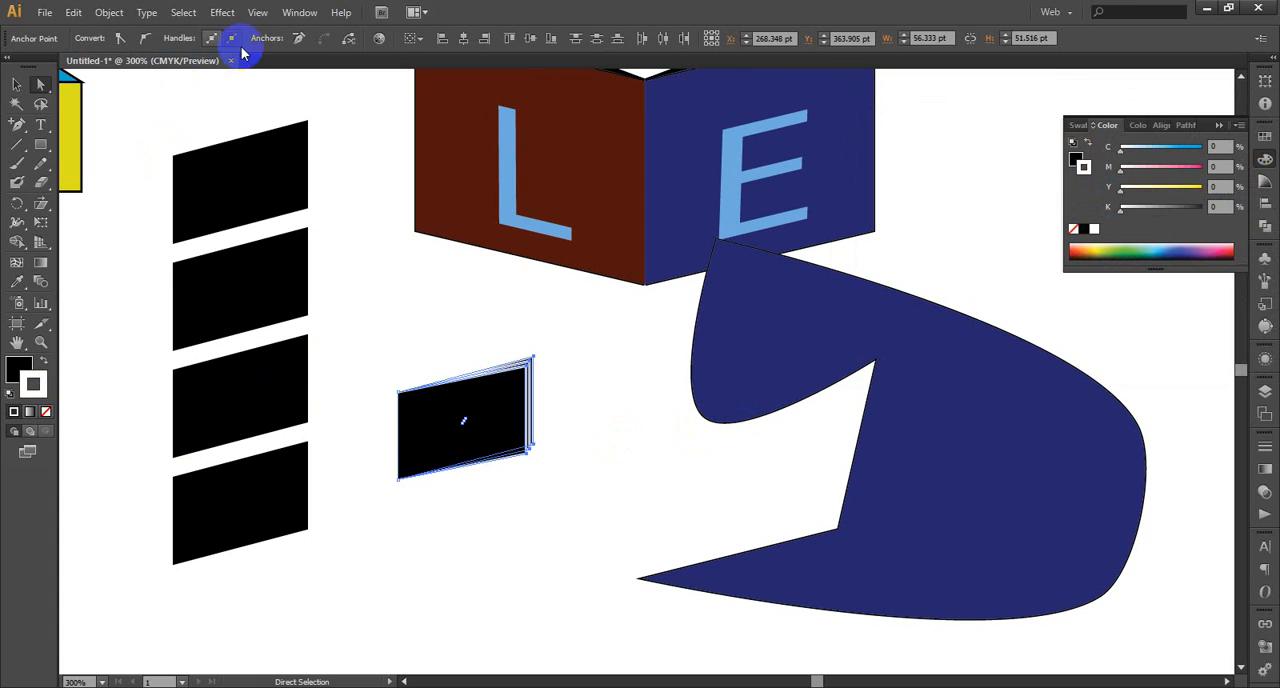
# Reselect the stacked pages as whole objects and thin their white stroke to 0.0078 in
pyautogui.click(18, 86)
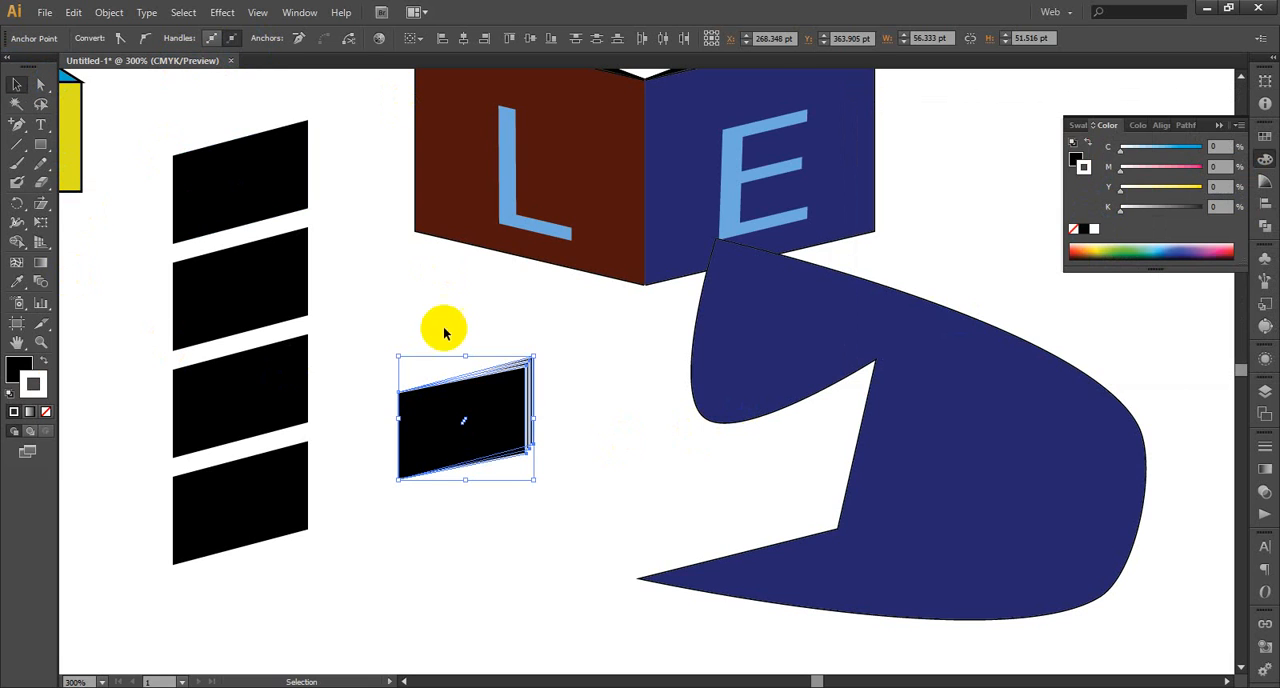
pyautogui.click(443, 327)
pyautogui.moveTo(555, 346); pyautogui.dragTo(470, 440)
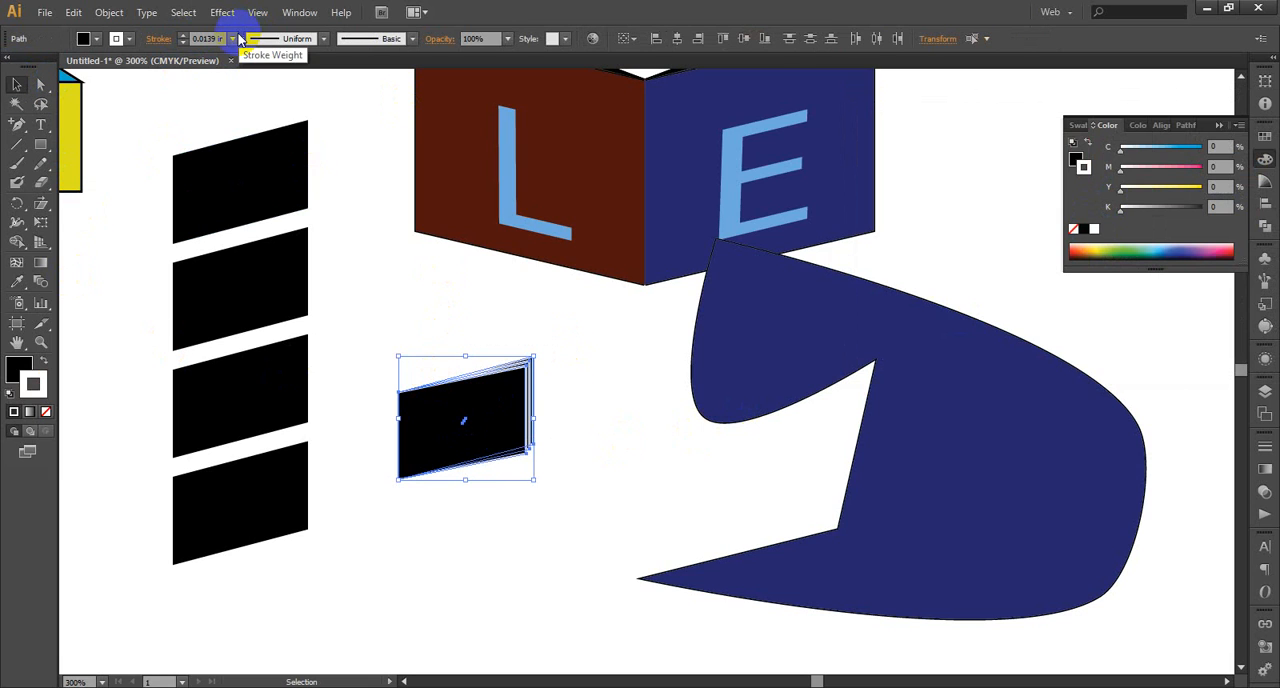
pyautogui.click(232, 38)
pyautogui.click(254, 57)
pyautogui.click(616, 443)
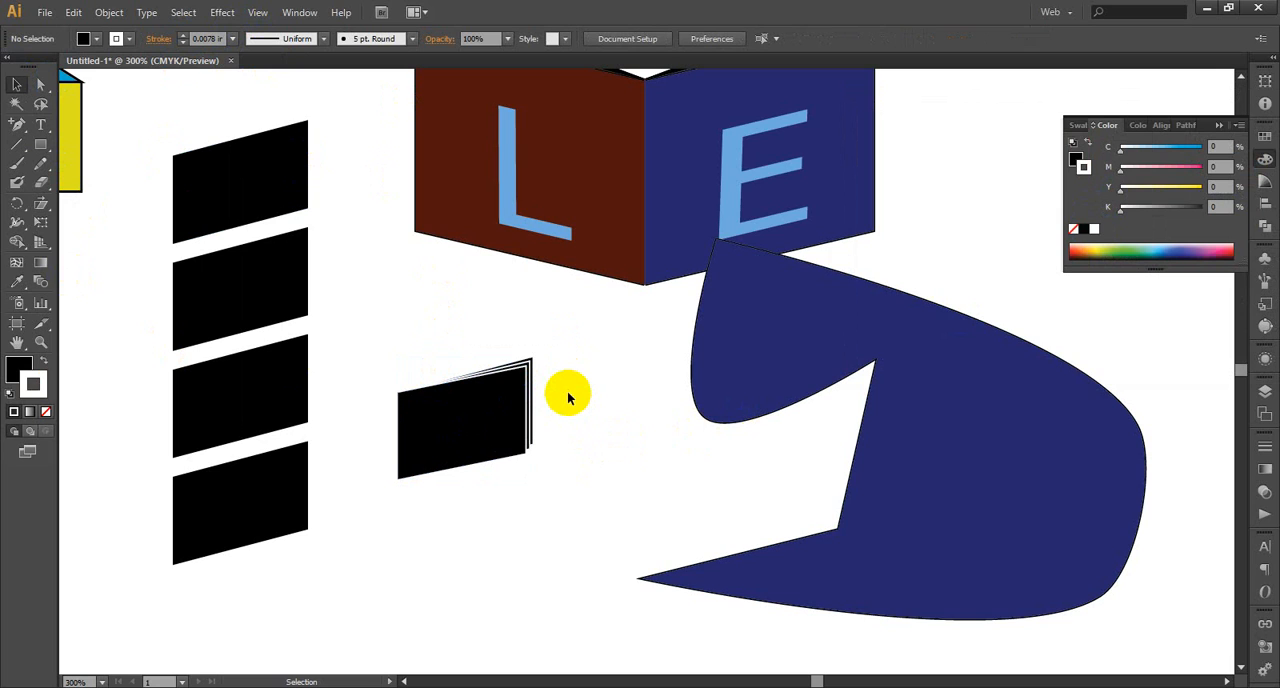
pyautogui.click(307, 130)
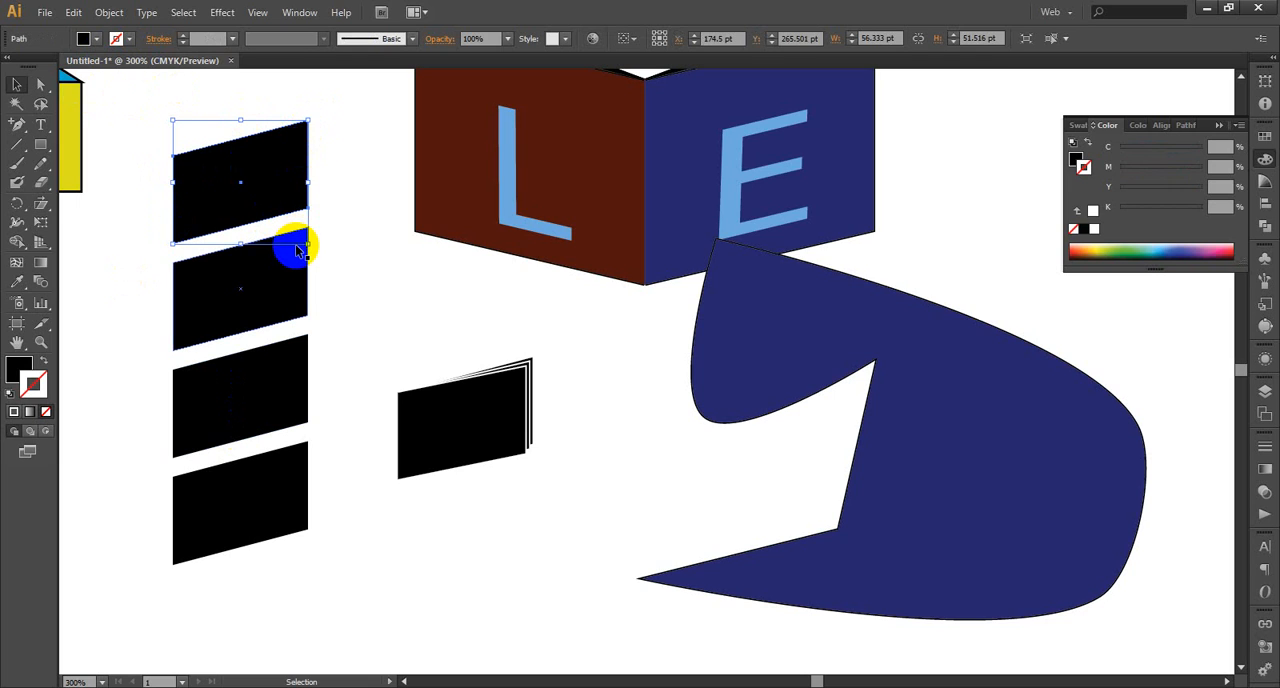
pyautogui.click(249, 171)
pyautogui.click(329, 149)
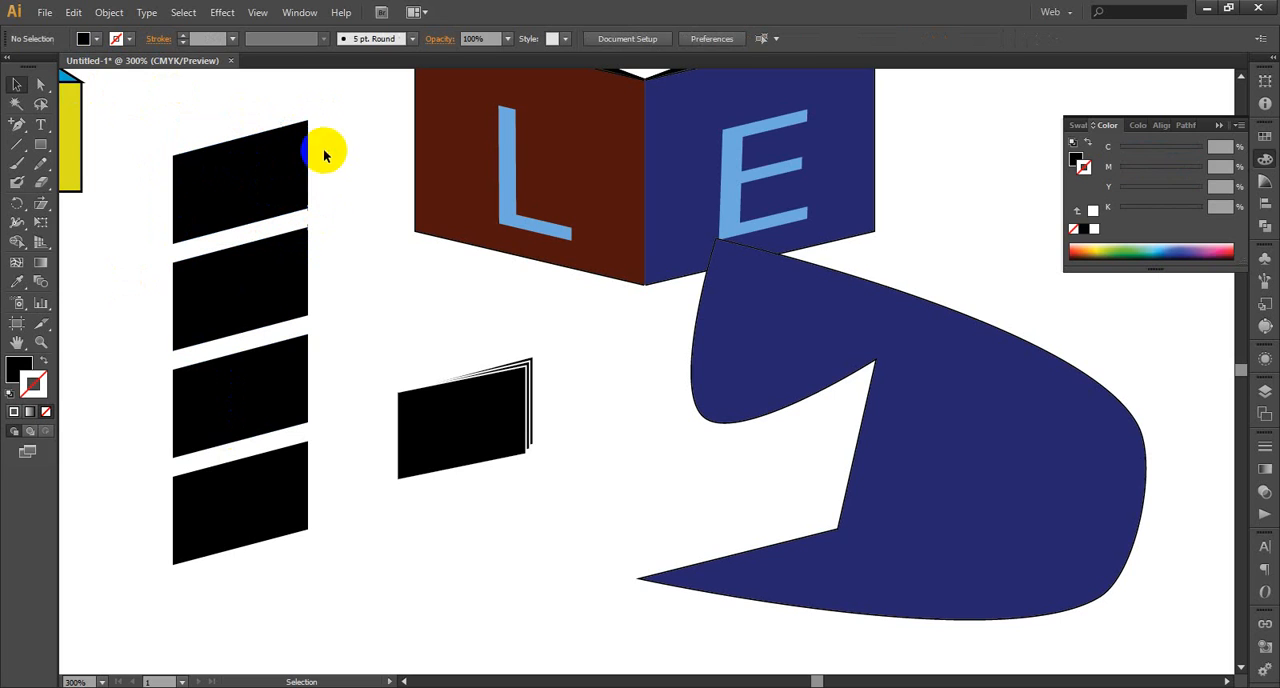
pyautogui.click(308, 123)
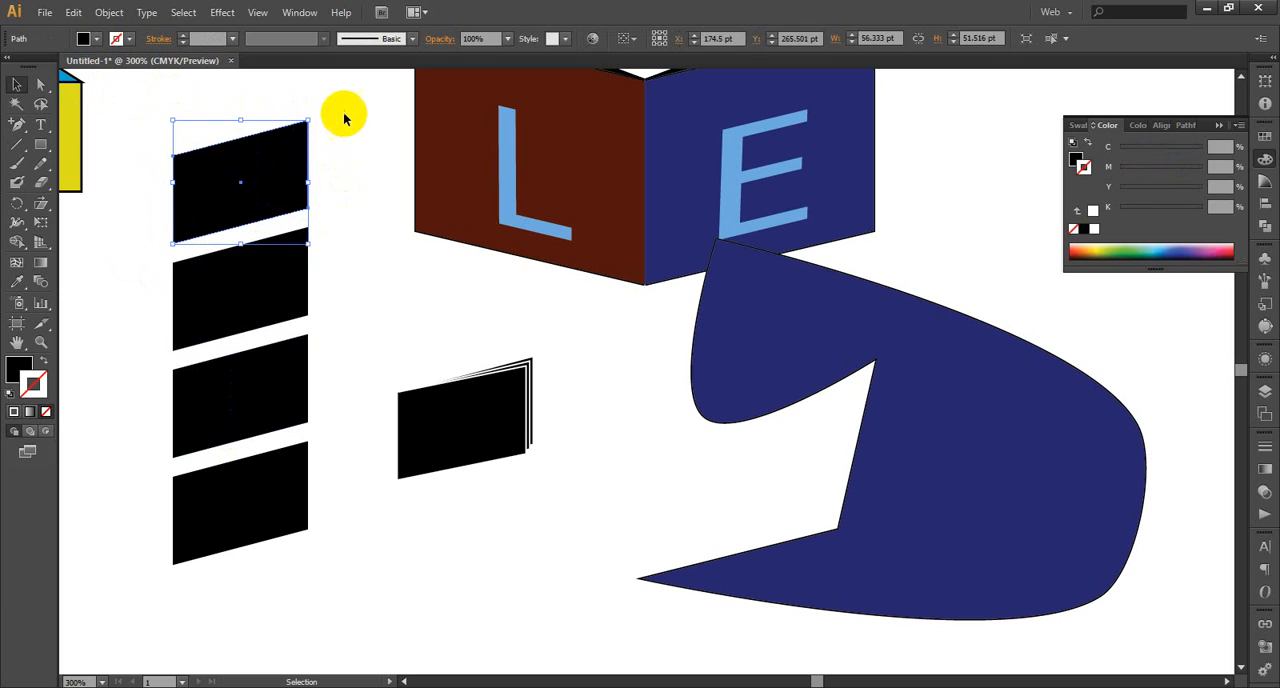
pyautogui.click(343, 115)
pyautogui.click(306, 123)
pyautogui.click(340, 140)
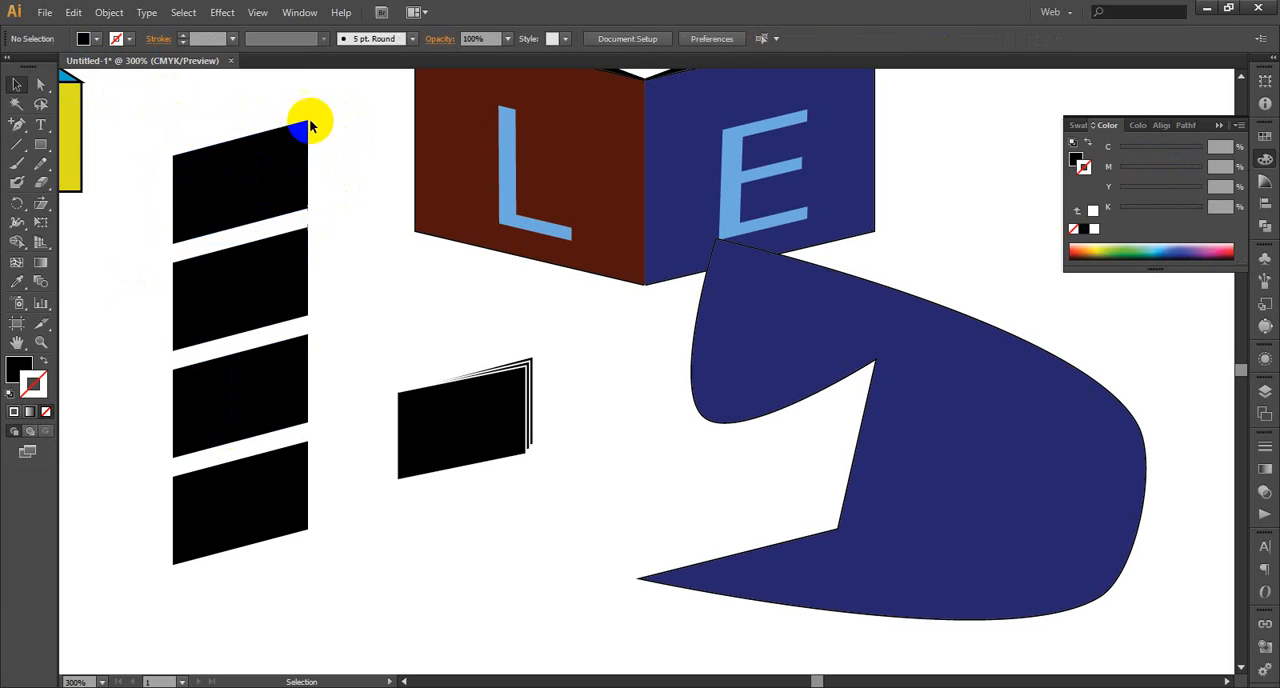
# Convert the upper and lower anchor points on the book-facing edge of the topmost parallelogram to smooth points
pyautogui.click(41, 84)
pyautogui.moveTo(317, 108); pyautogui.dragTo(284, 159)
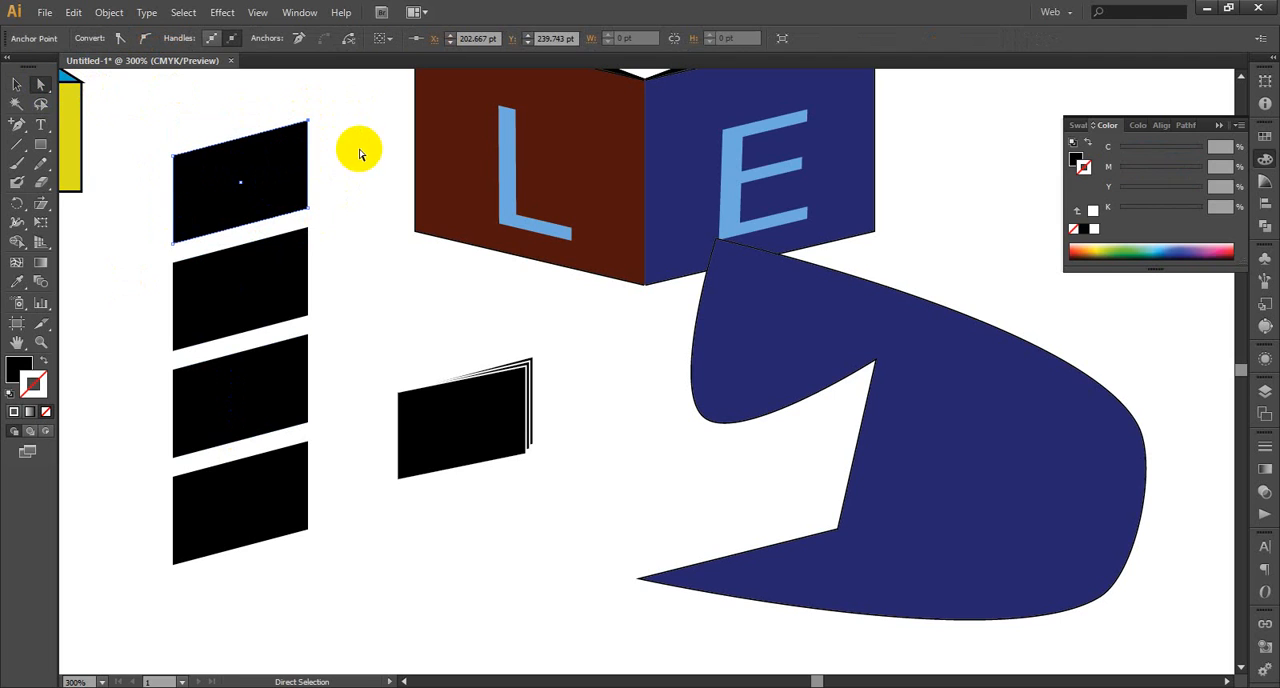
pyautogui.click(145, 38)
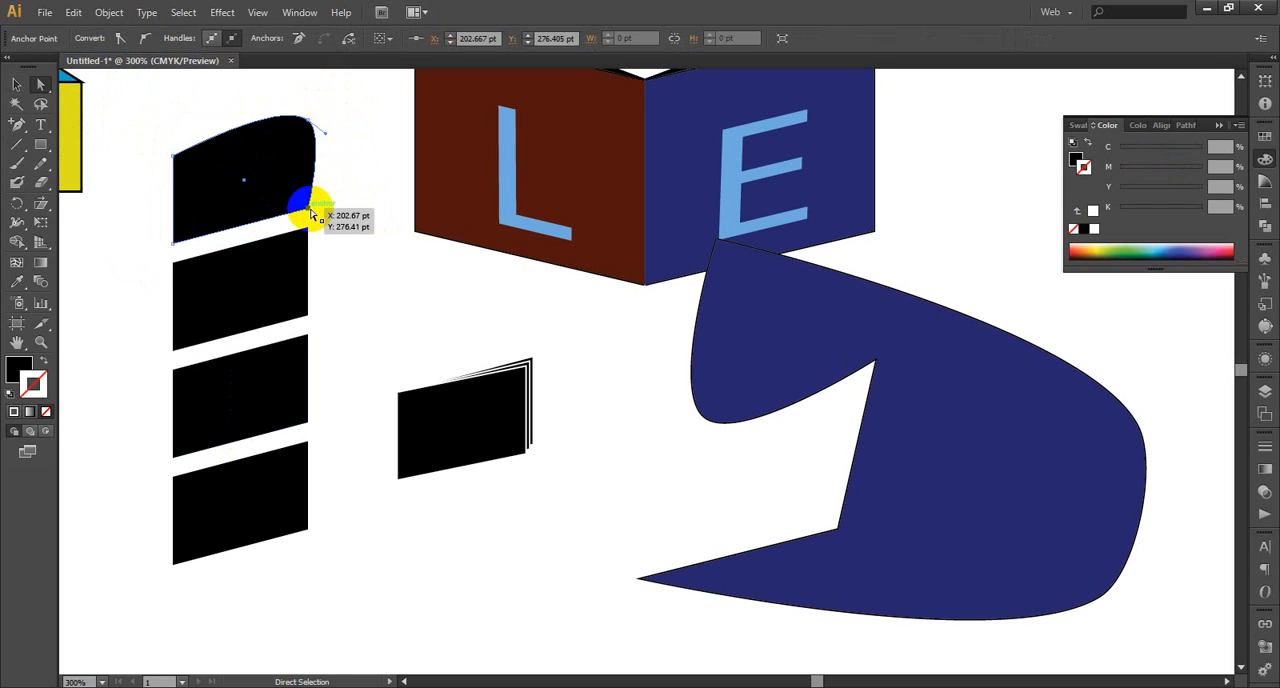
pyautogui.hotkey('ctrl', 'z')
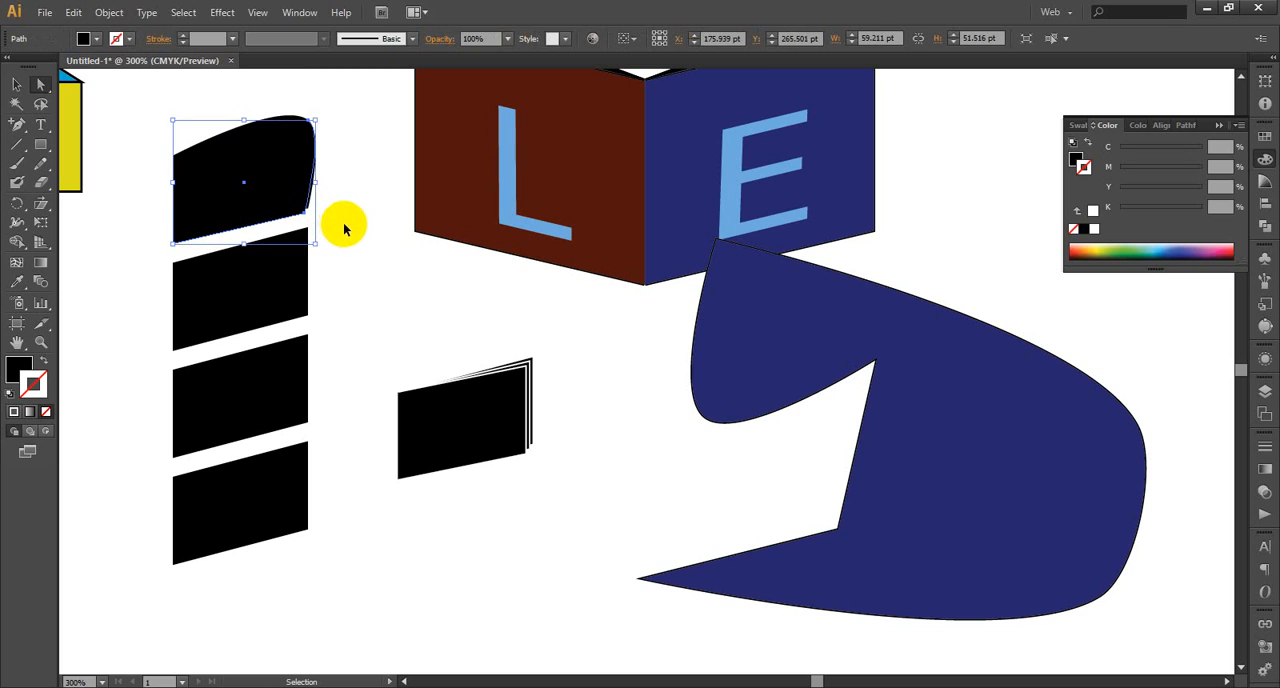
pyautogui.hotkey('ctrl', 'z')
pyautogui.click(308, 207)
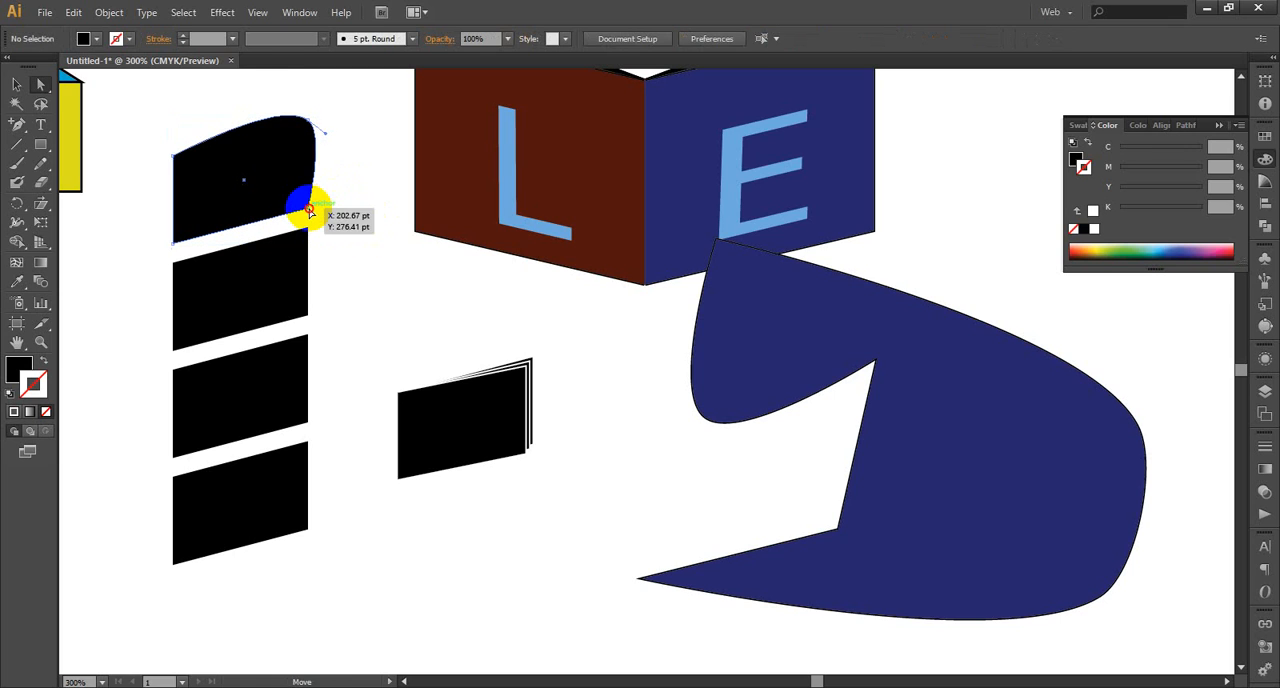
pyautogui.click(147, 38)
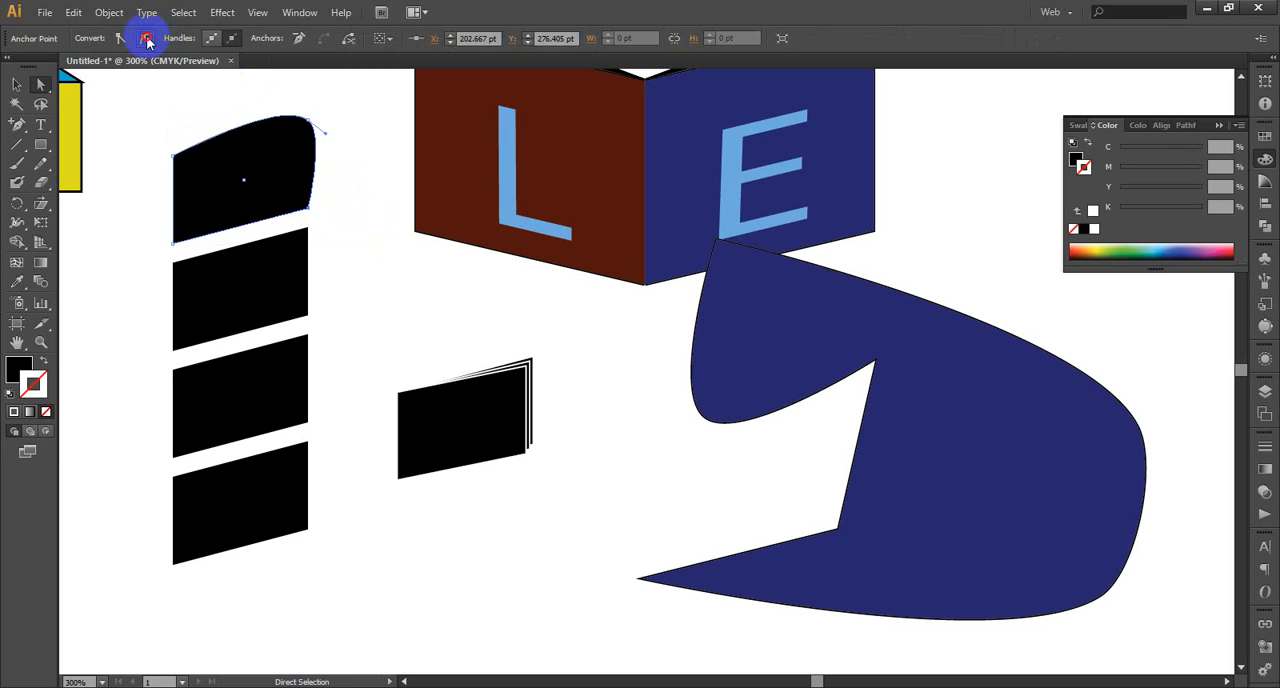
# Convert both remaining anchor points on the topmost shape's far edge from the book to smooth points
pyautogui.click(174, 243)
pyautogui.click(175, 157)
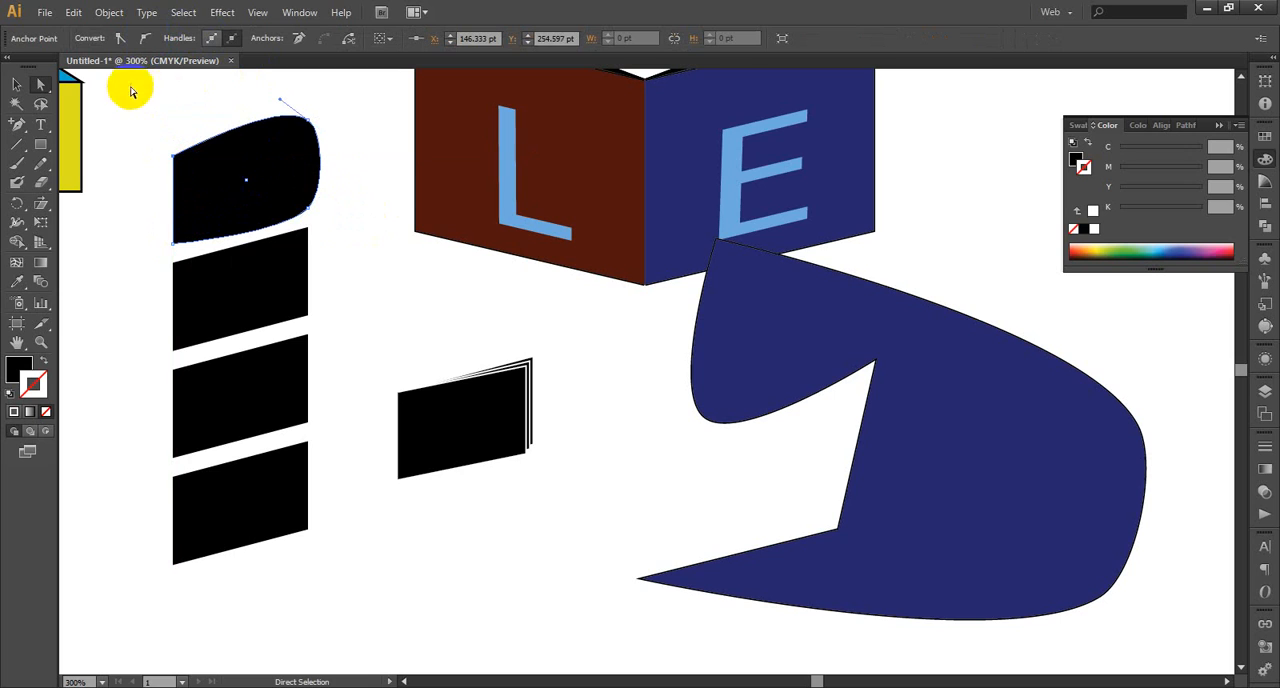
pyautogui.click(138, 40)
pyautogui.click(145, 39)
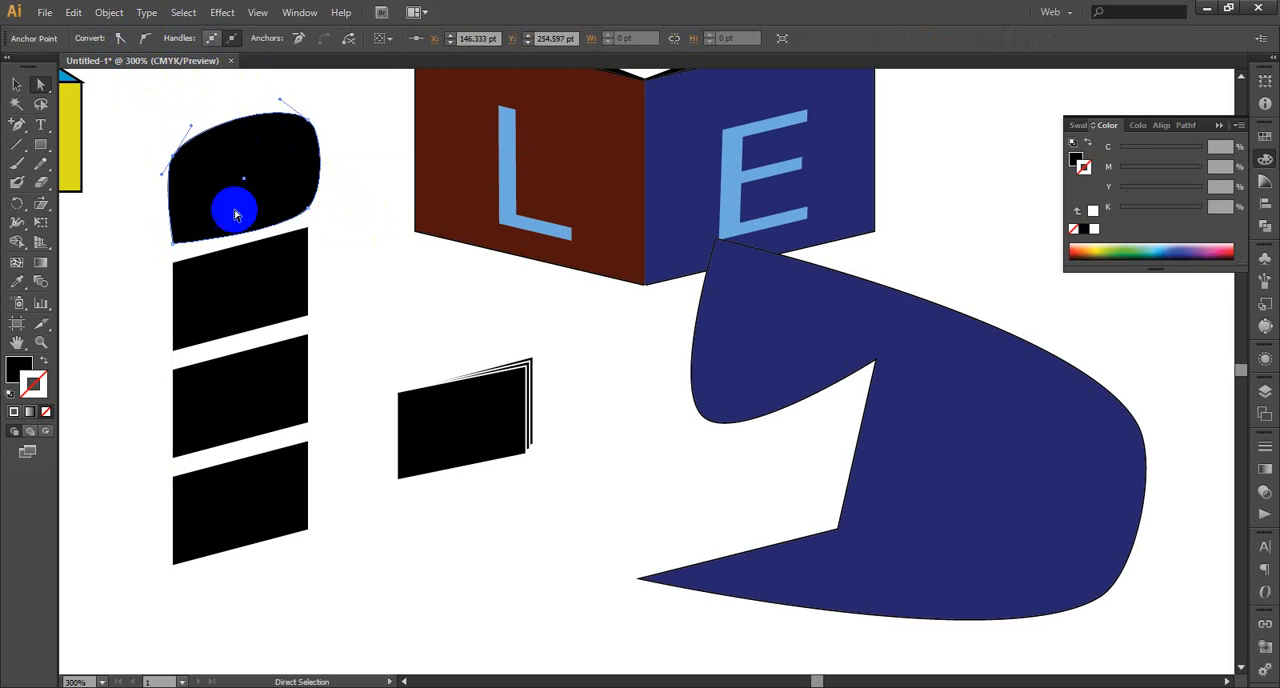
pyautogui.click(176, 242)
pyautogui.click(174, 243)
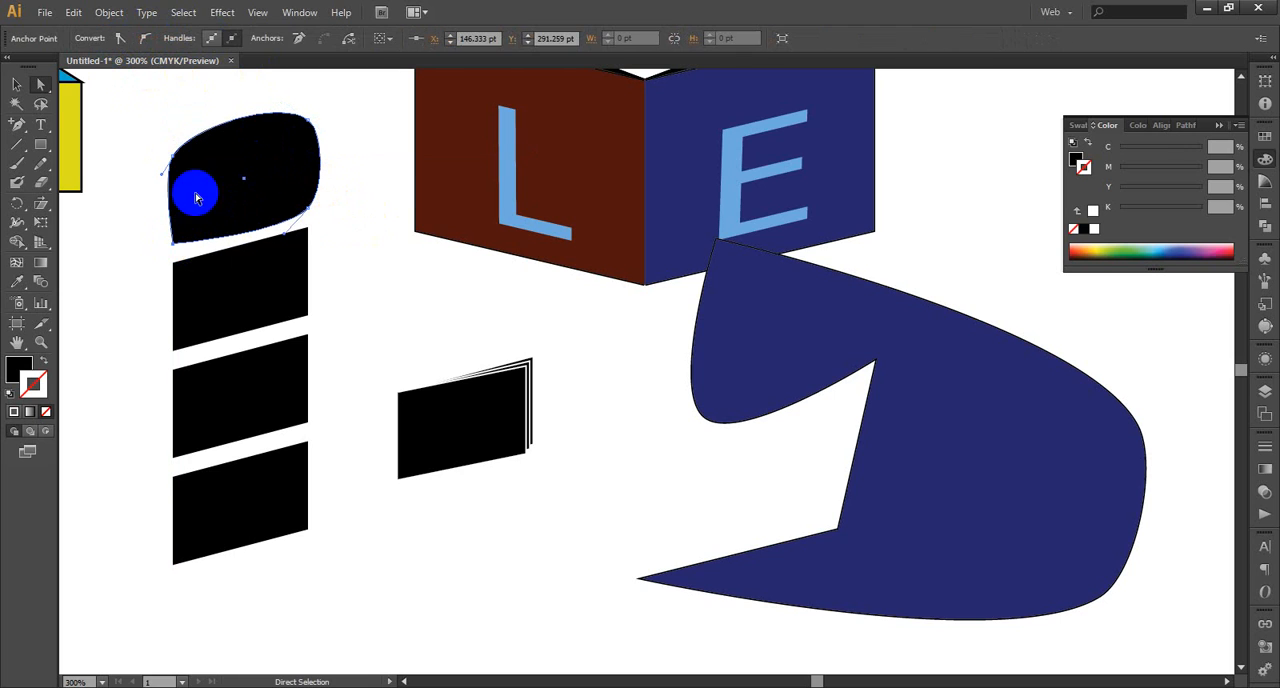
pyautogui.click(145, 39)
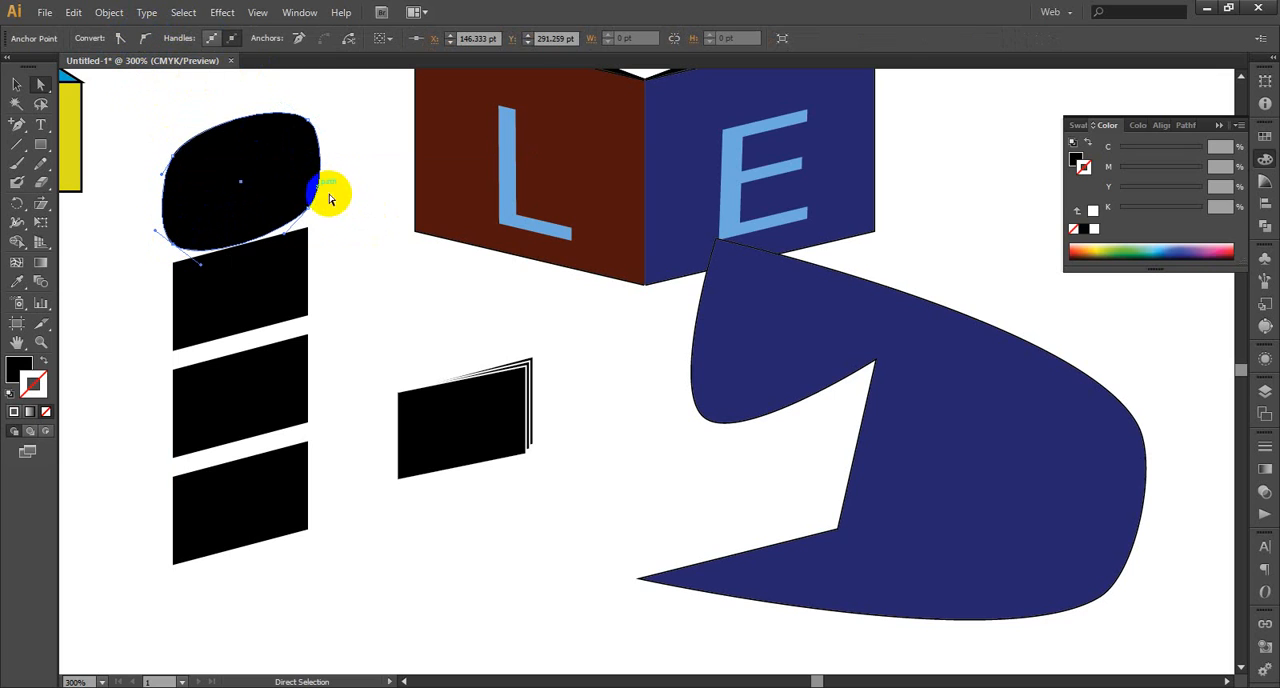
# Delete the rounded shape at the head of the column
pyautogui.click(358, 201)
pyautogui.click(298, 172)
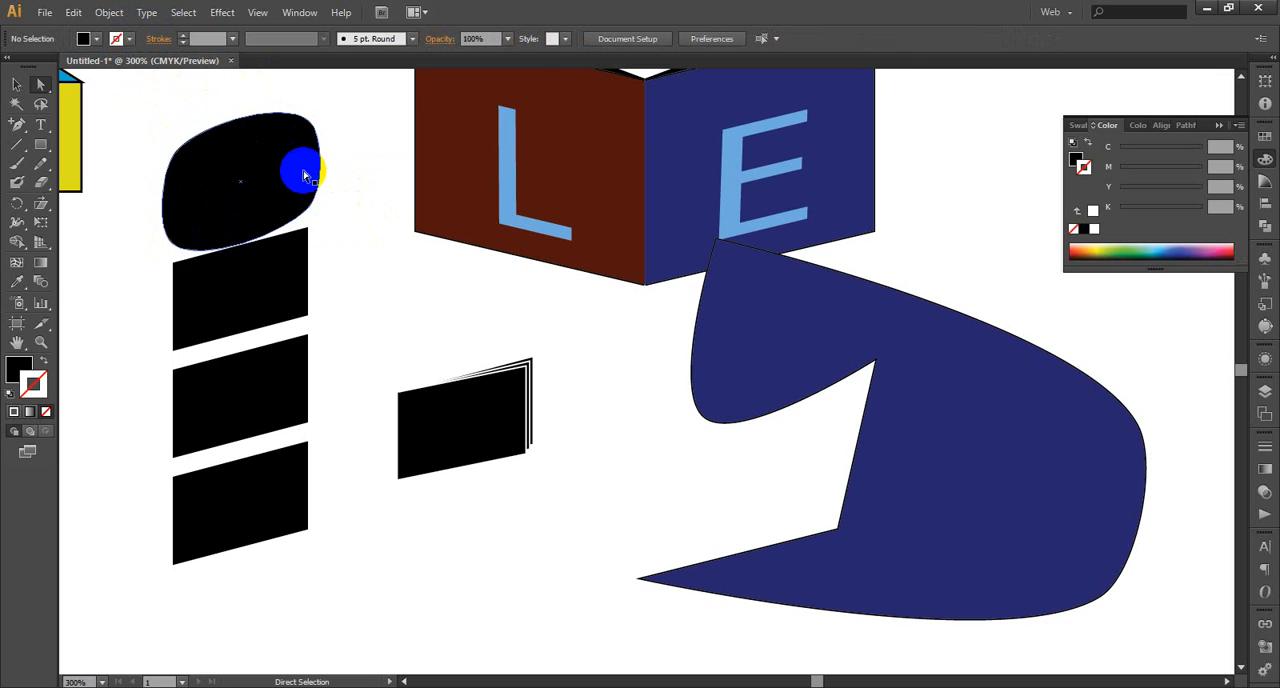
pyautogui.press('Delete')
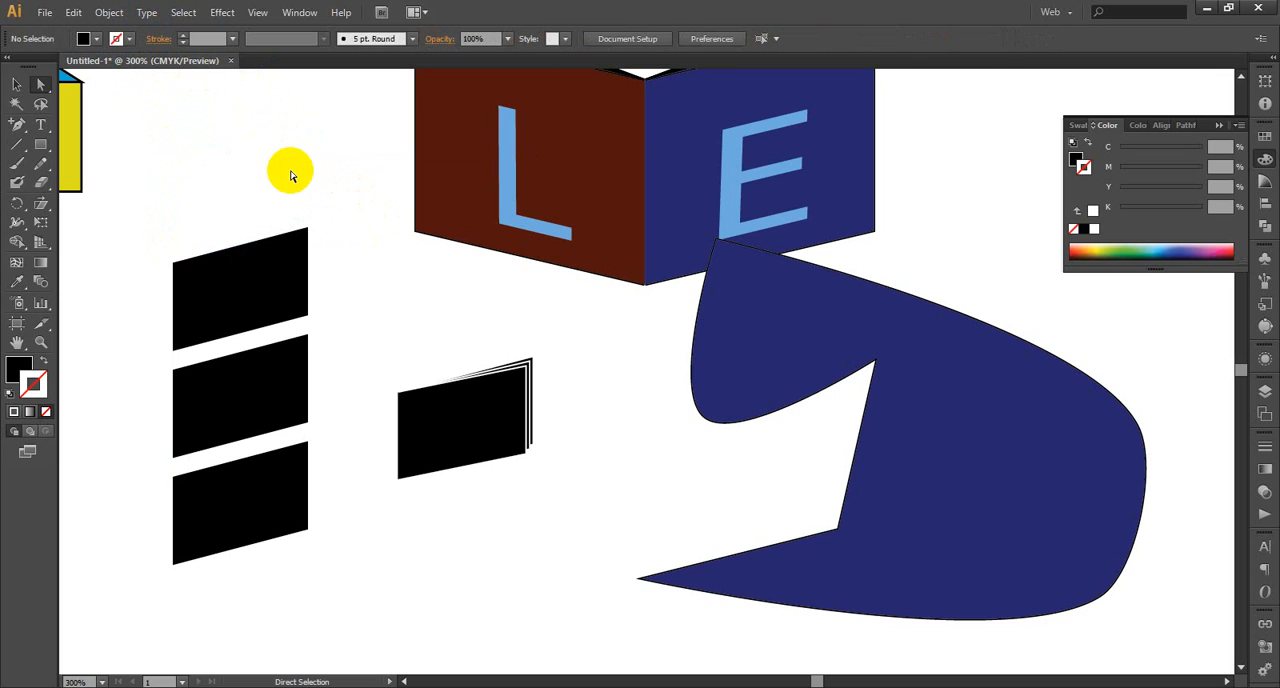
# Open the list of available effects
pyautogui.click(222, 14)
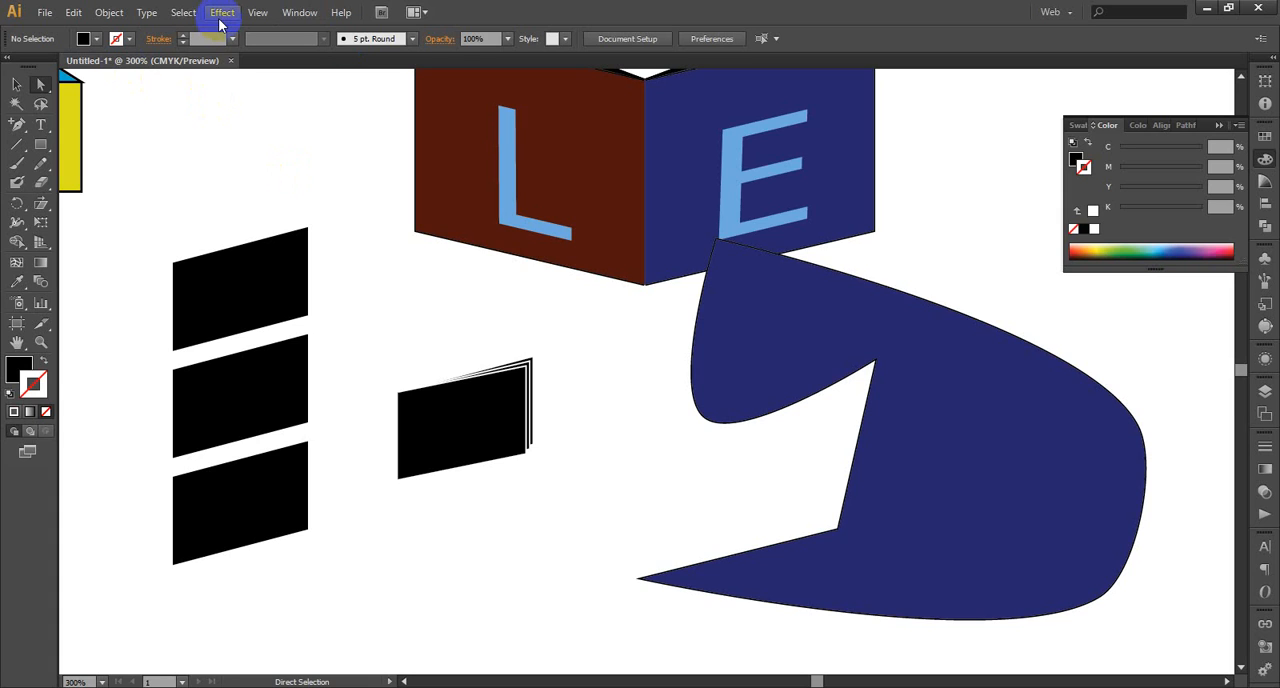